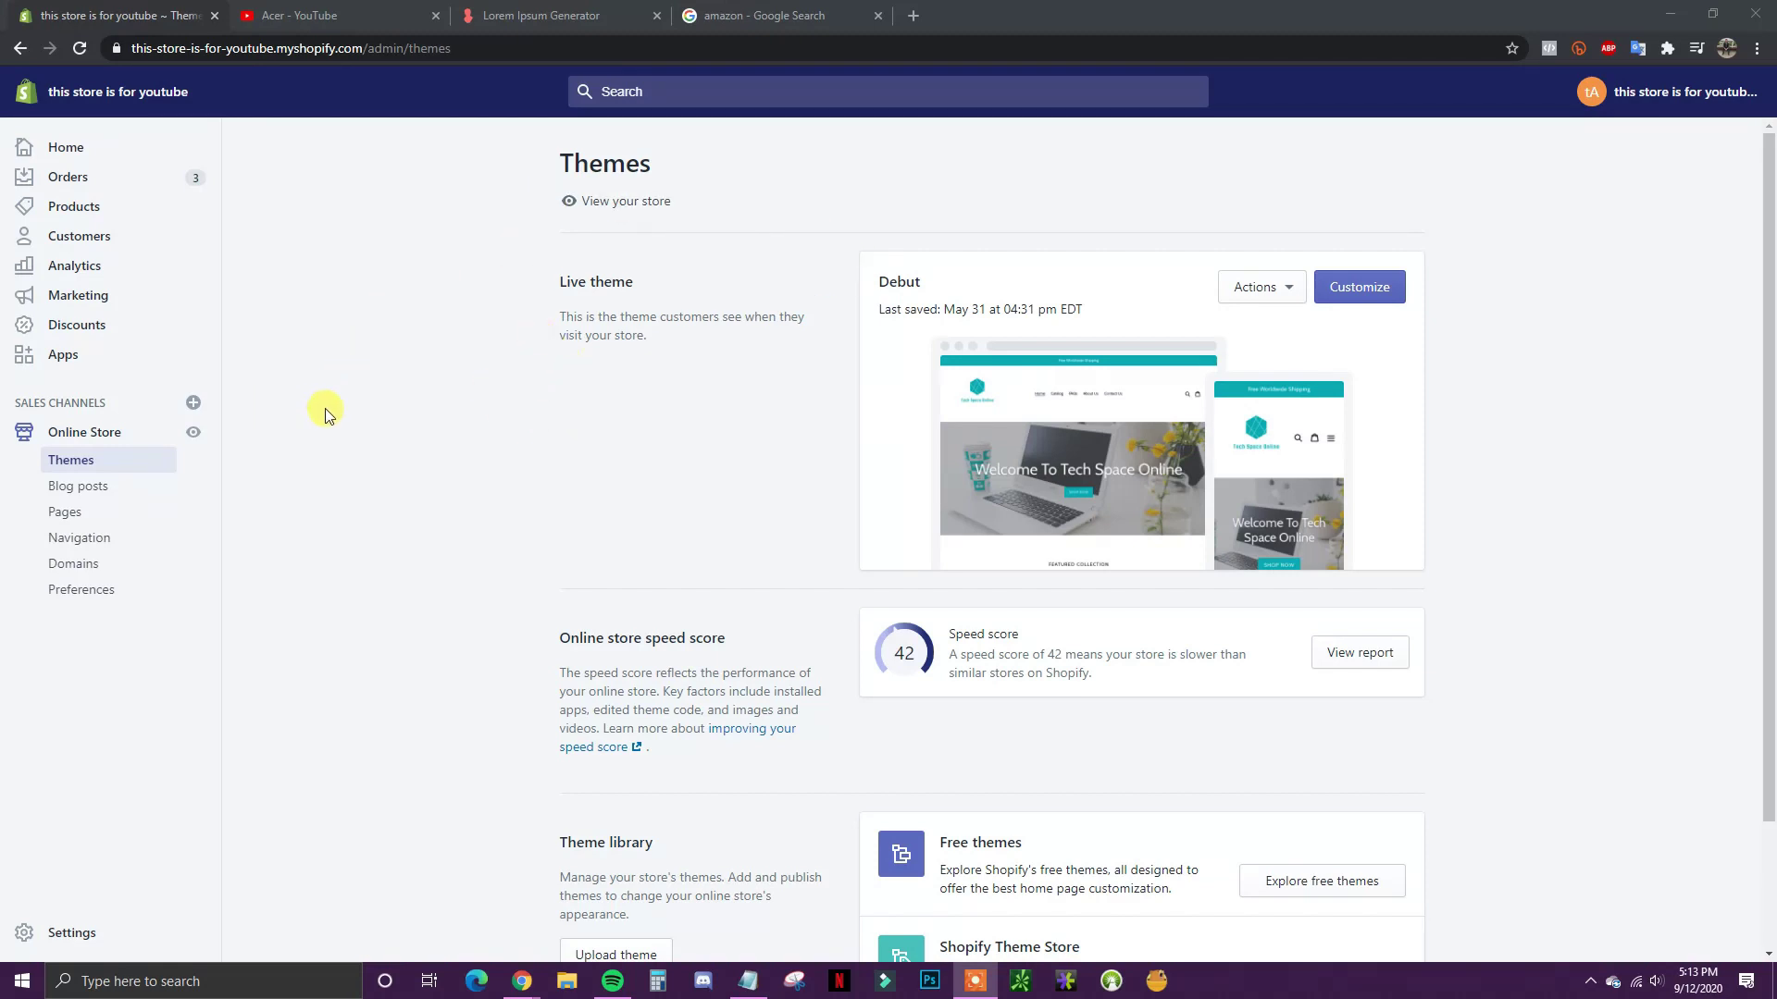
# Step: Create a new product in the store's product list and title it "Acer Gaming Laptop"
pyautogui.click(73, 208)
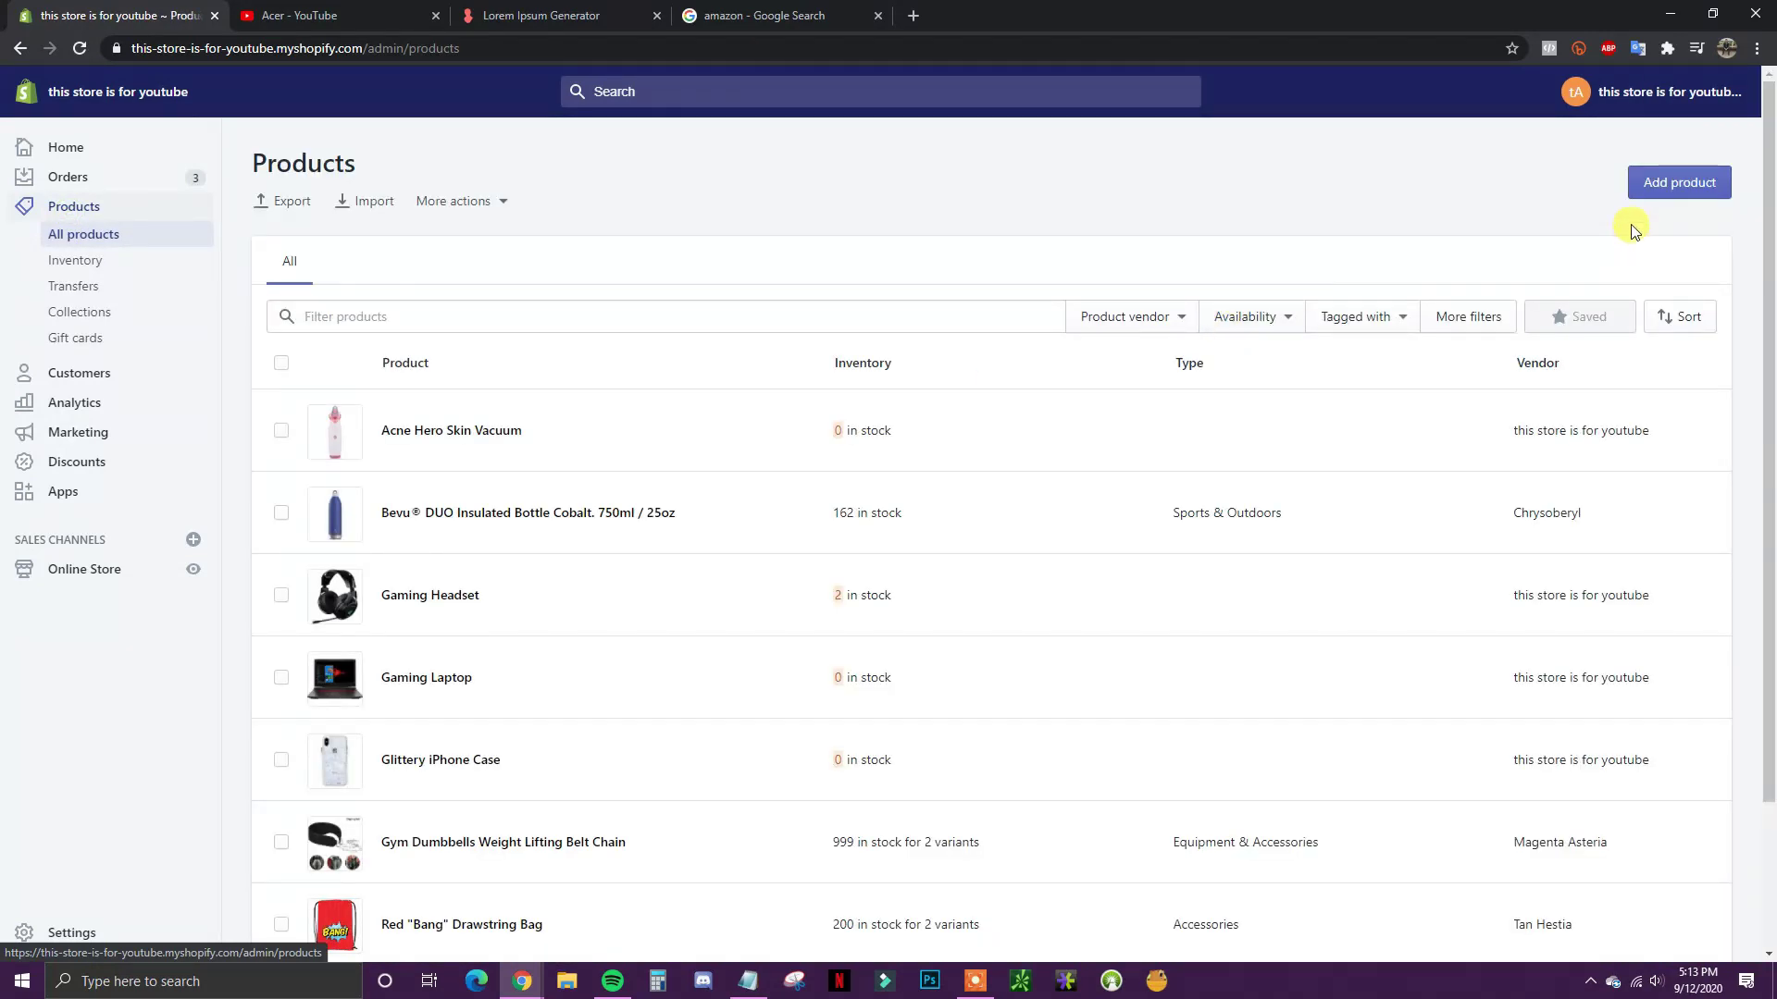
pyautogui.click(1652, 182)
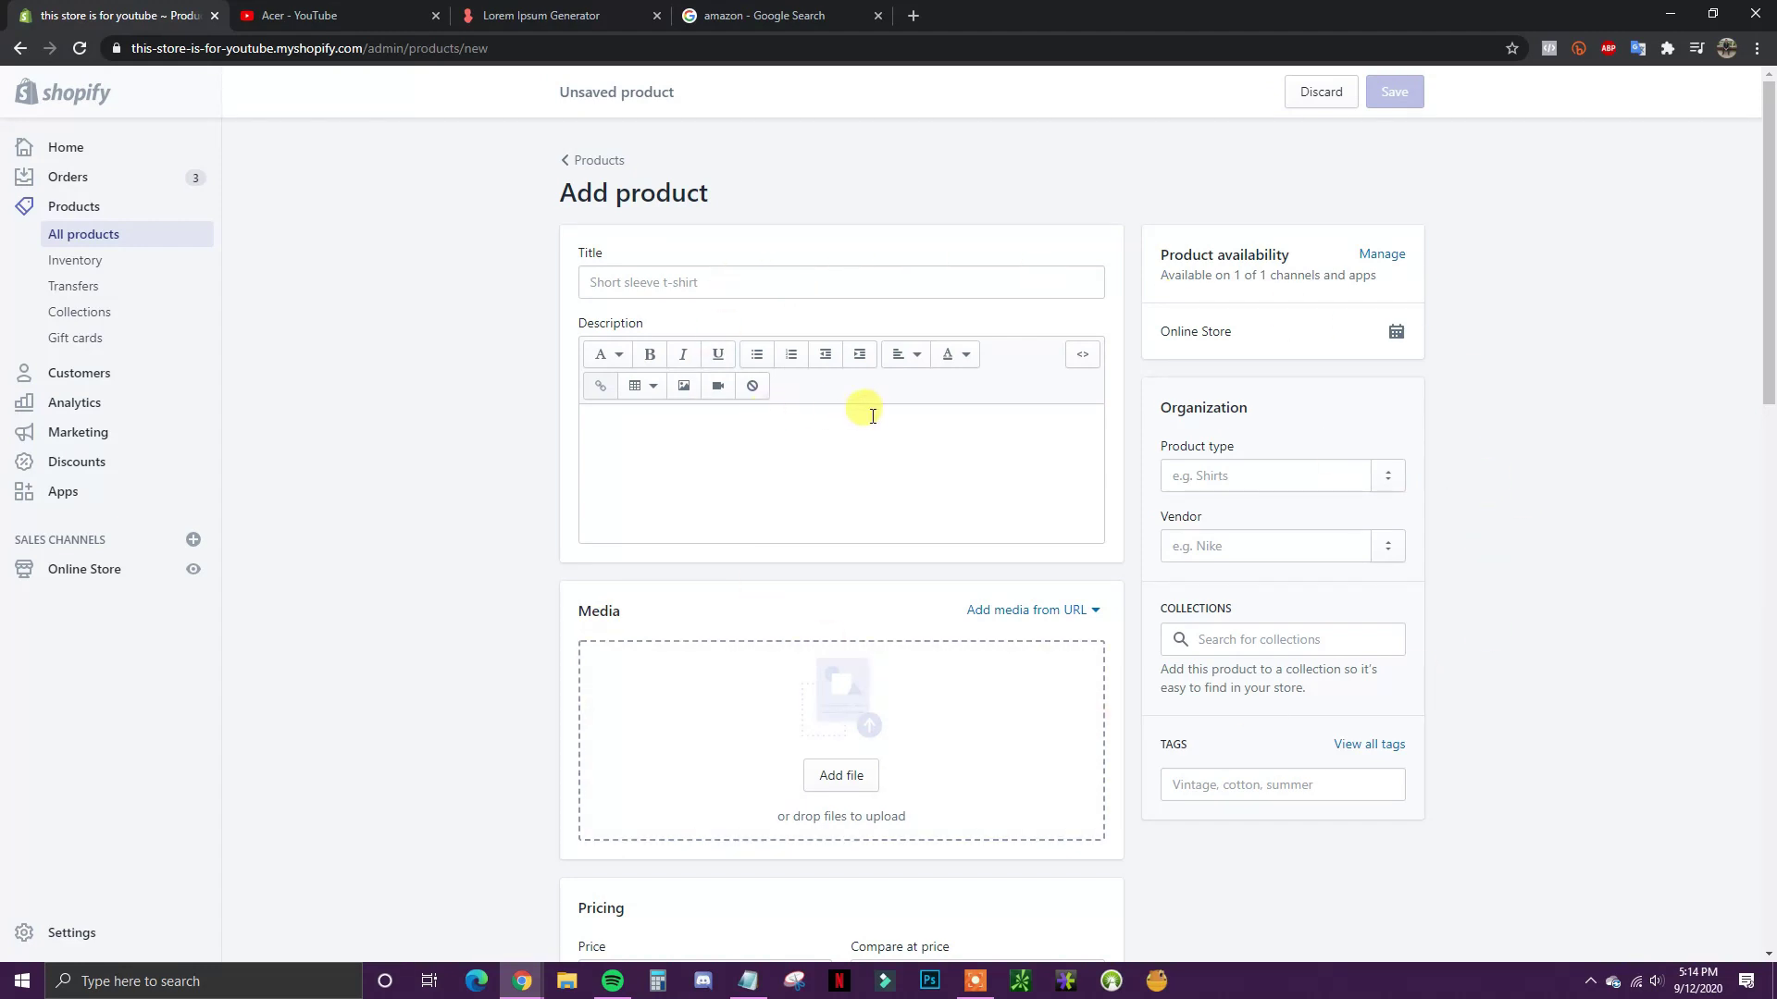
pyautogui.scroll(-2, 1462, 573)
pyautogui.scroll(2, 1469, 576)
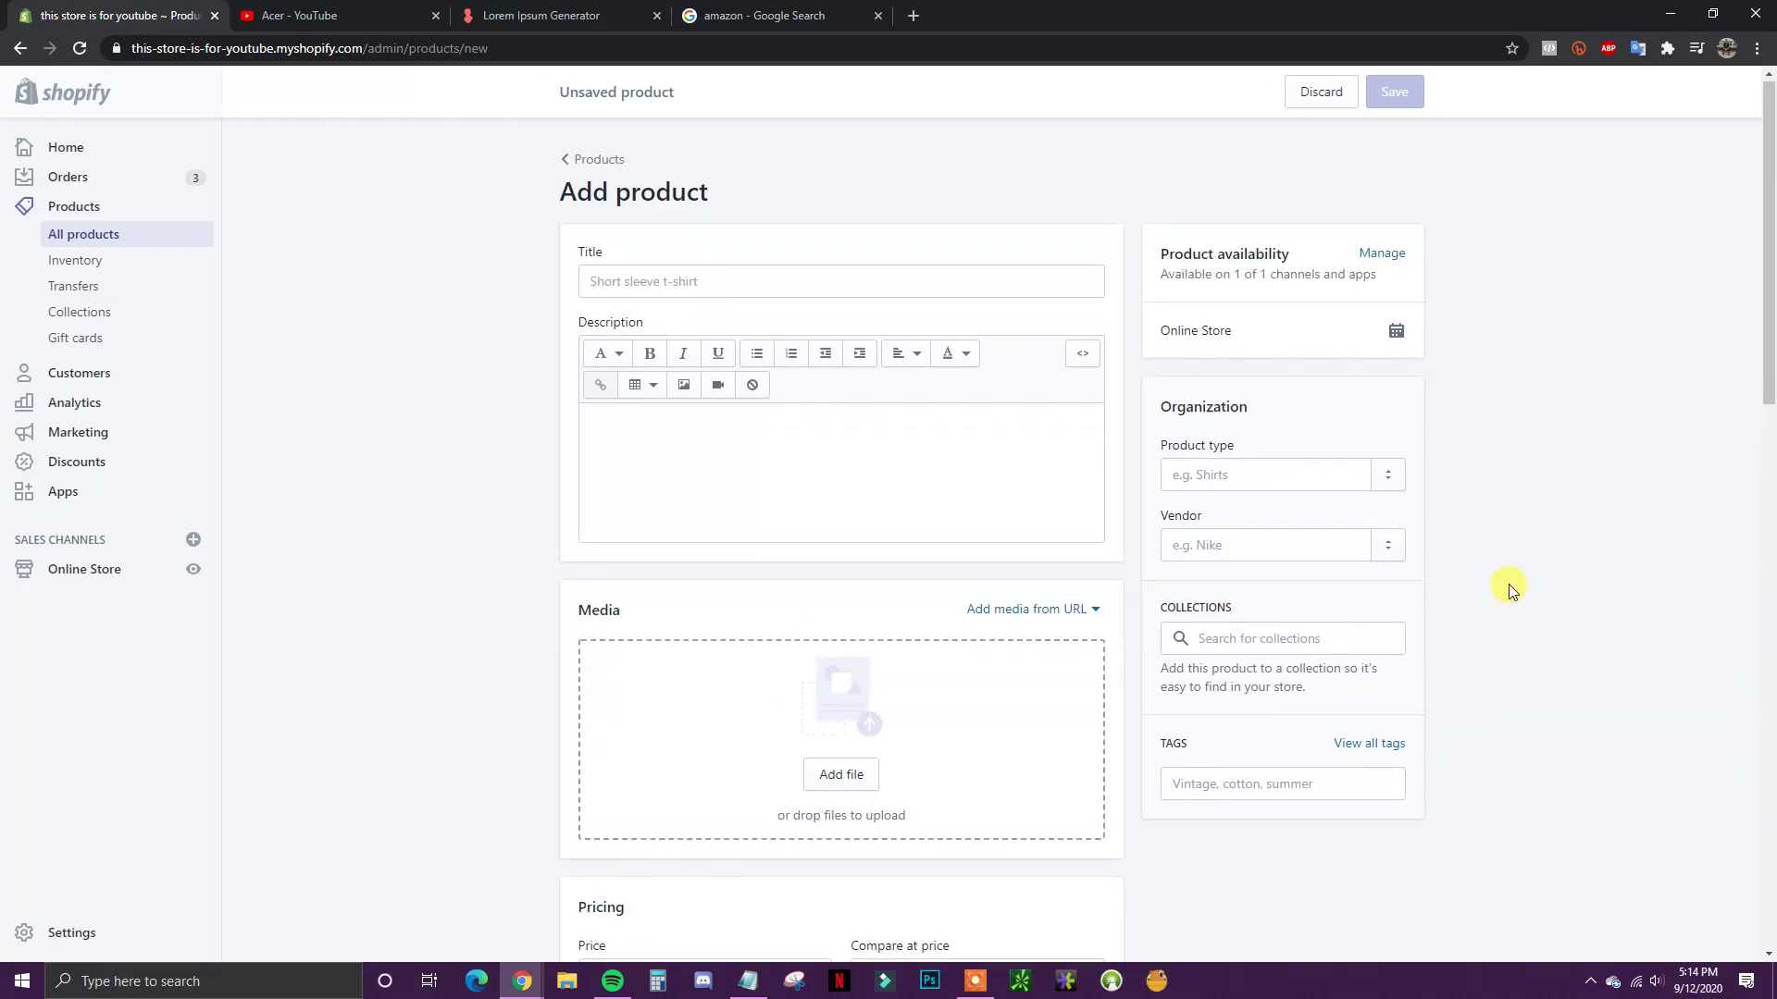
pyautogui.scroll(-4, 1508, 585)
pyautogui.scroll(4, 1506, 581)
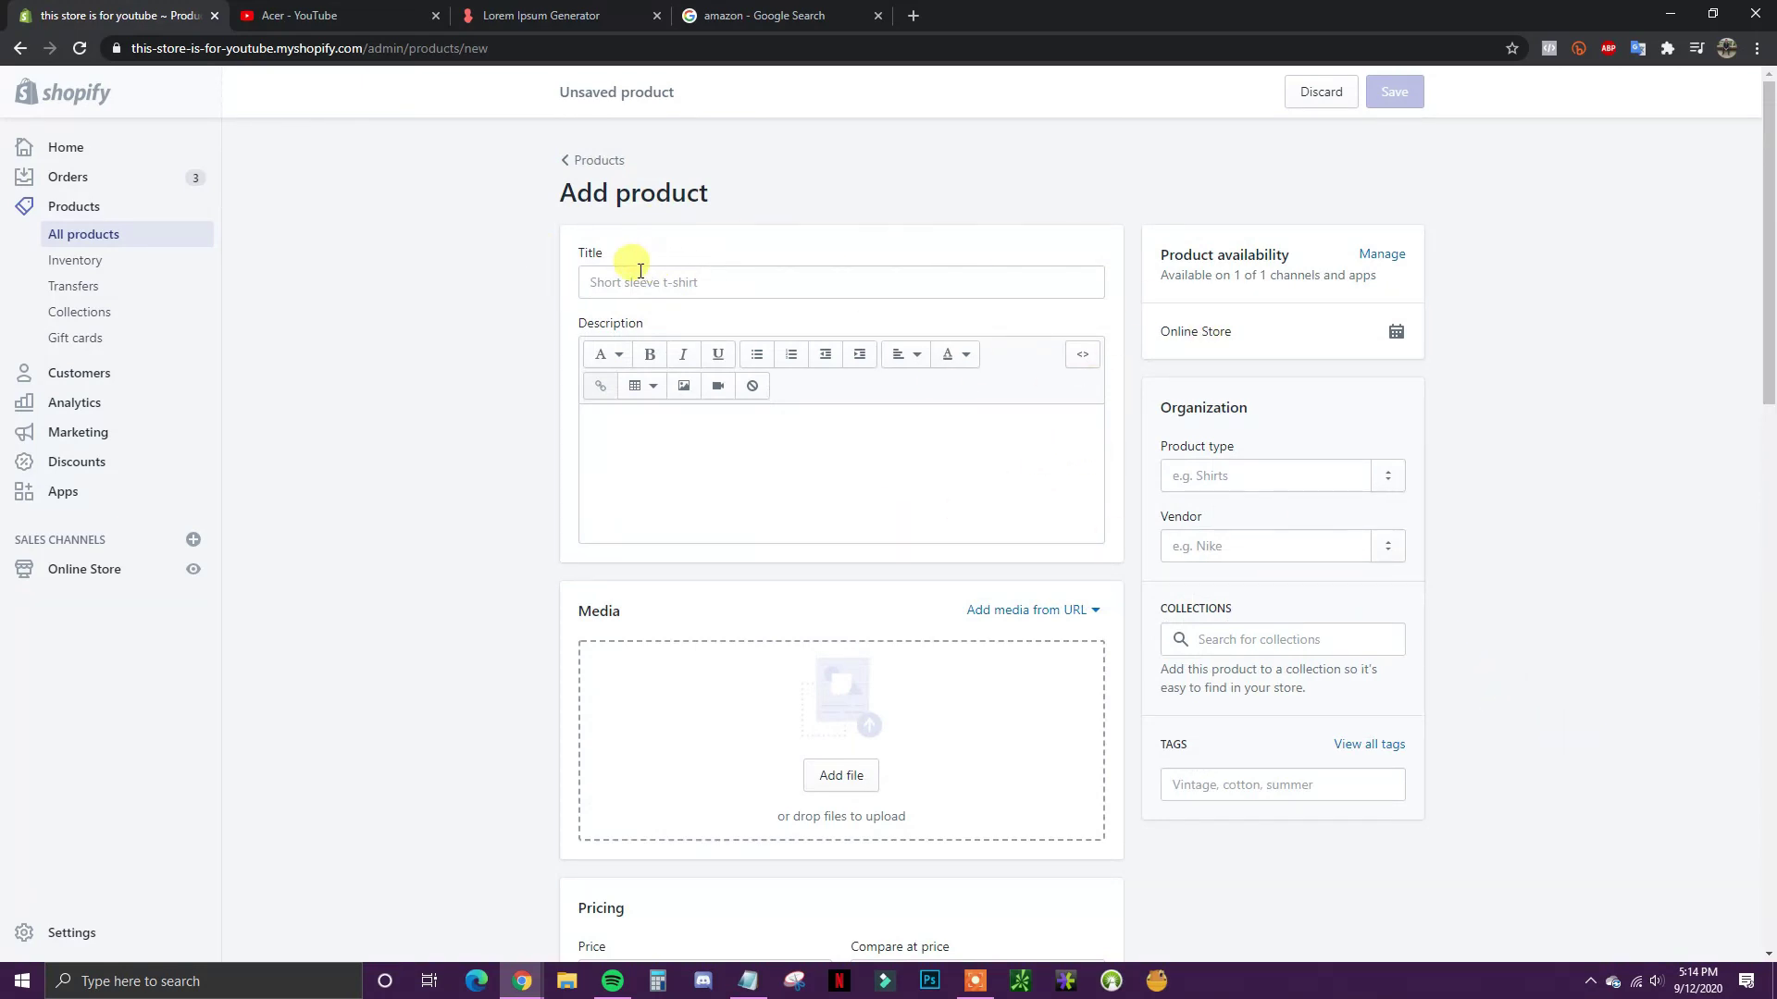
pyautogui.click(756, 281)
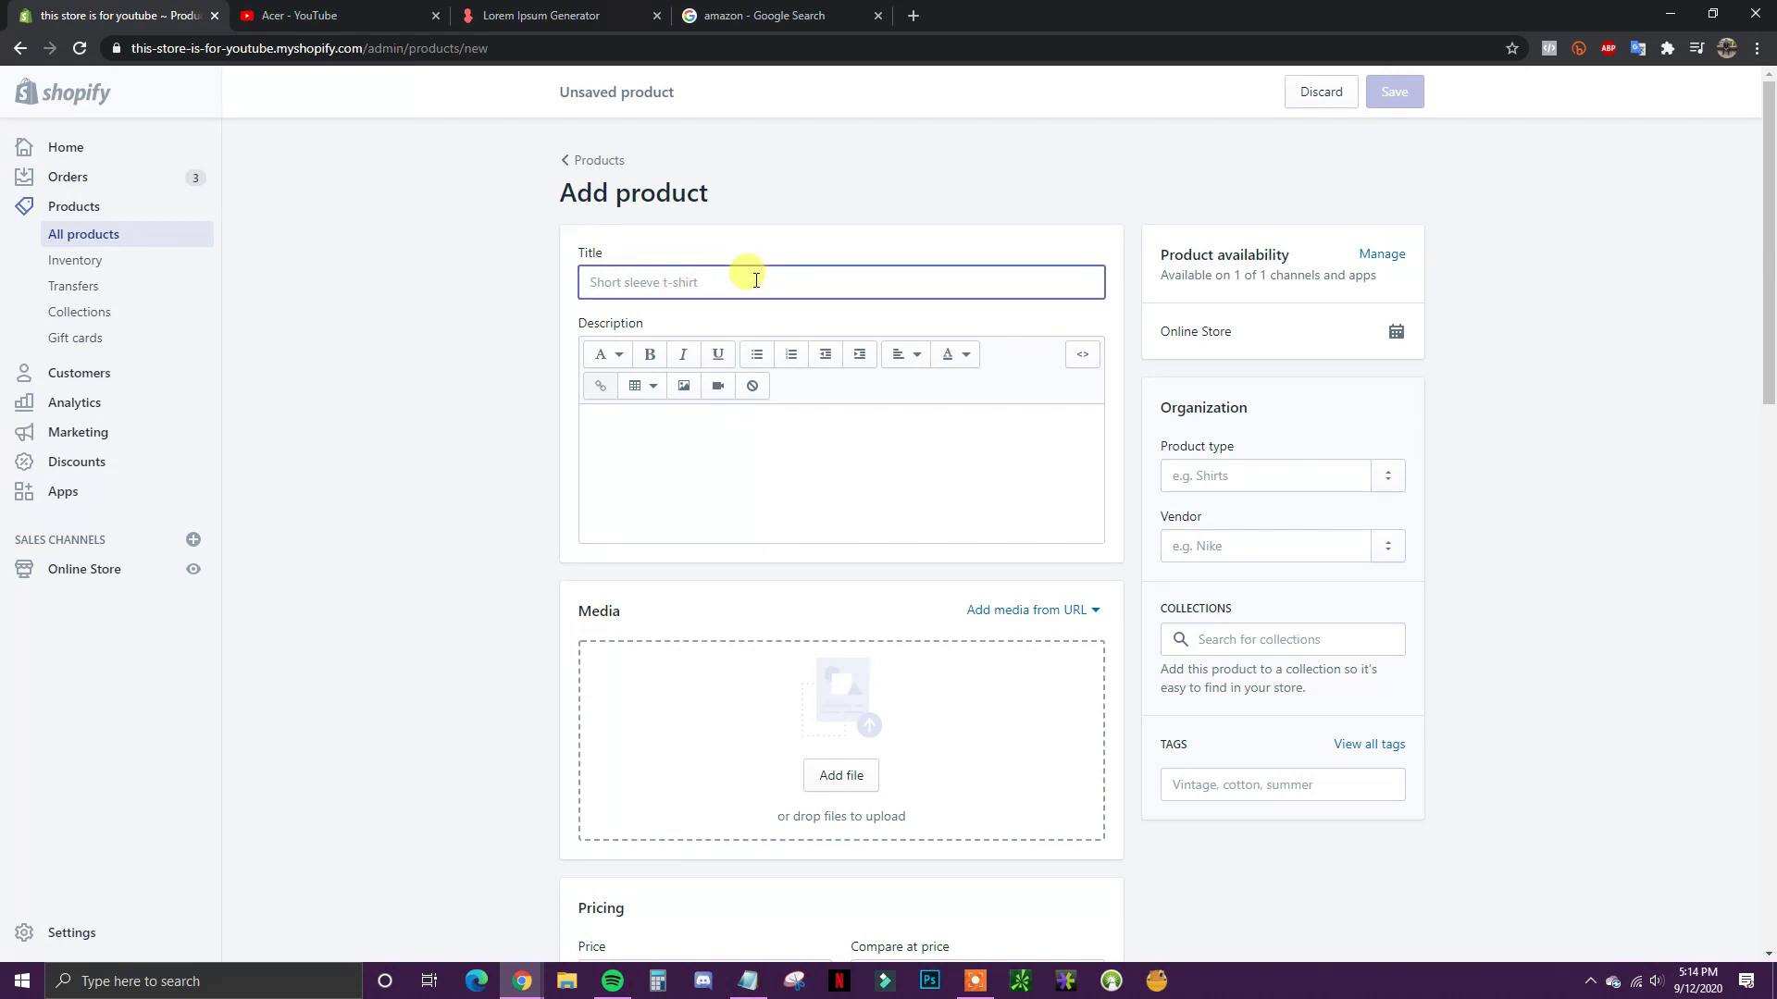
pyautogui.write('Acer Gaming Laptop')
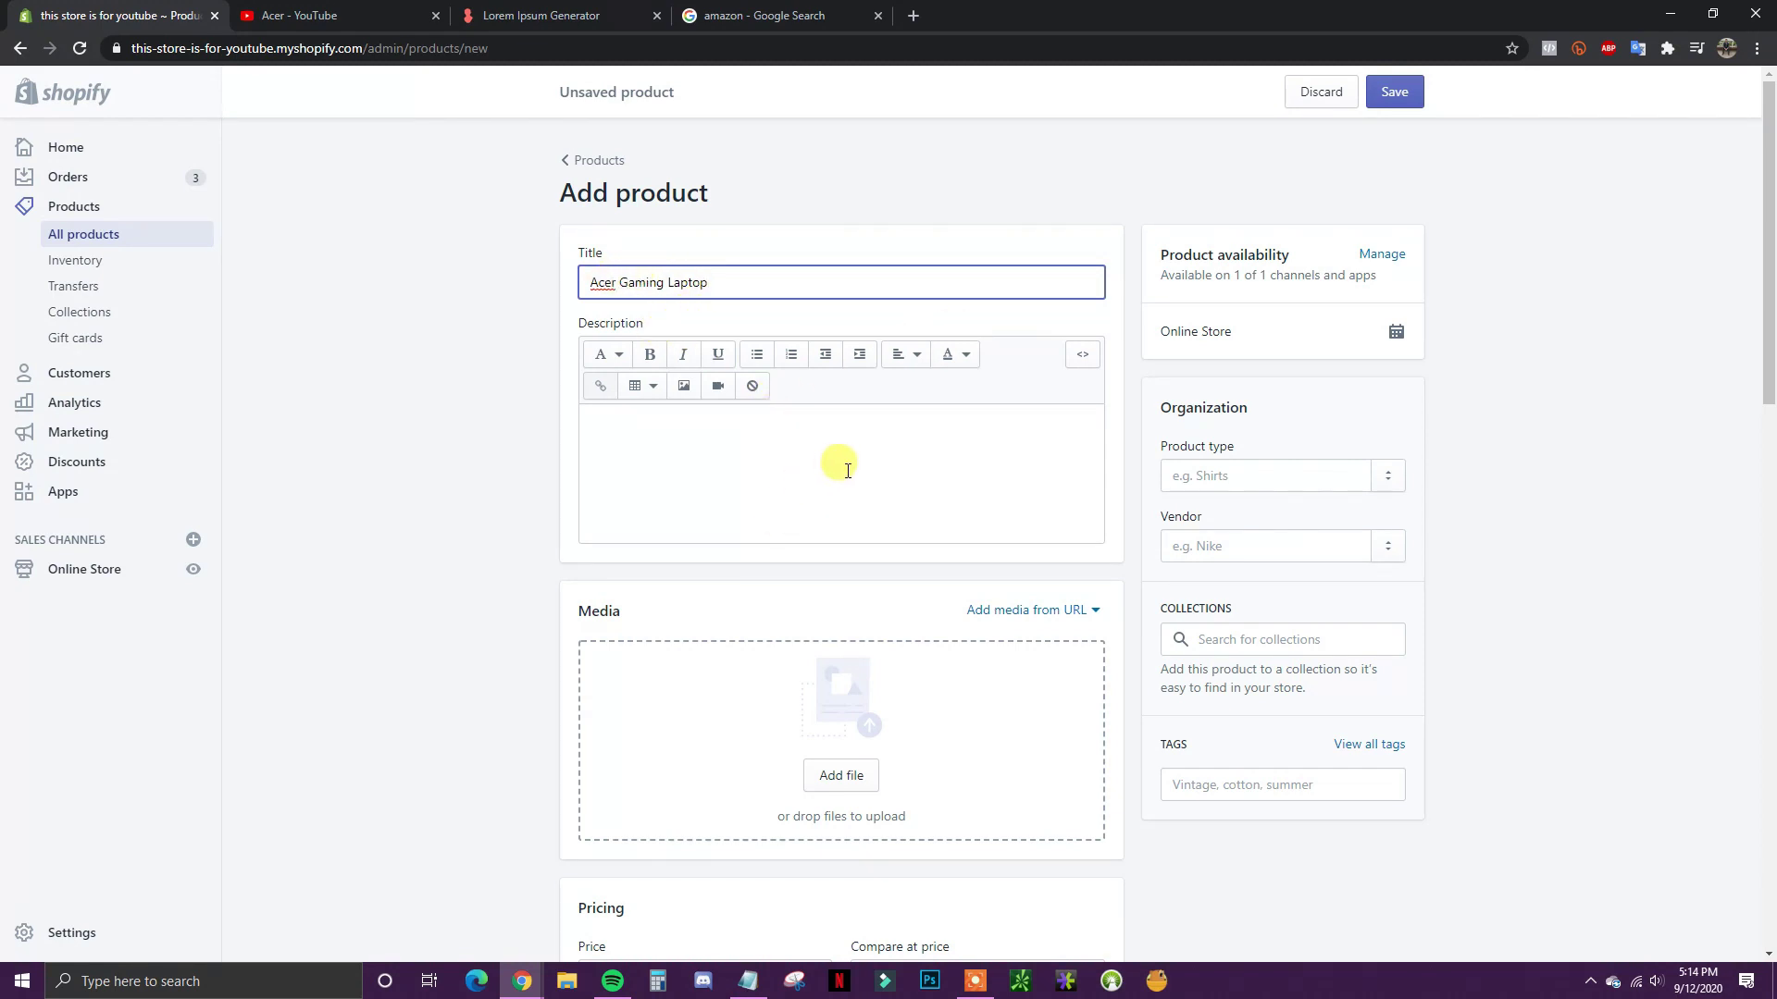
# Step: Upload two laptop photos to the product media, the open front view first and the rear view second
pyautogui.click(736, 423)
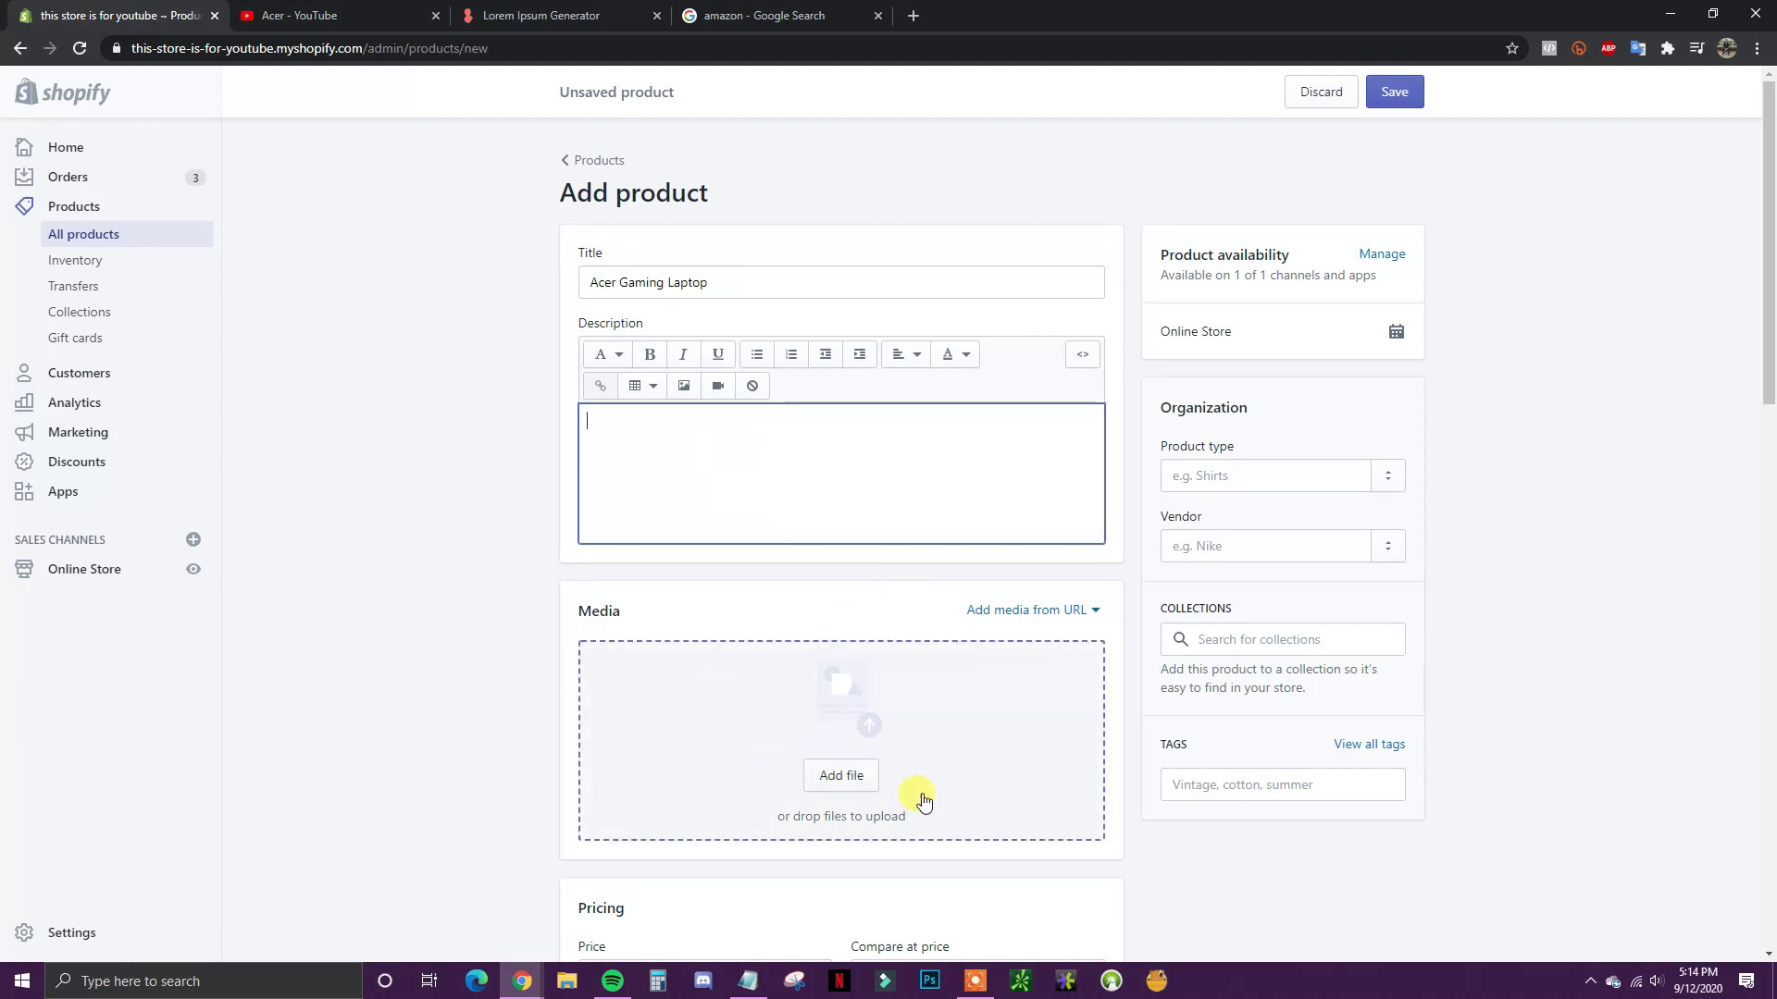
pyautogui.click(865, 782)
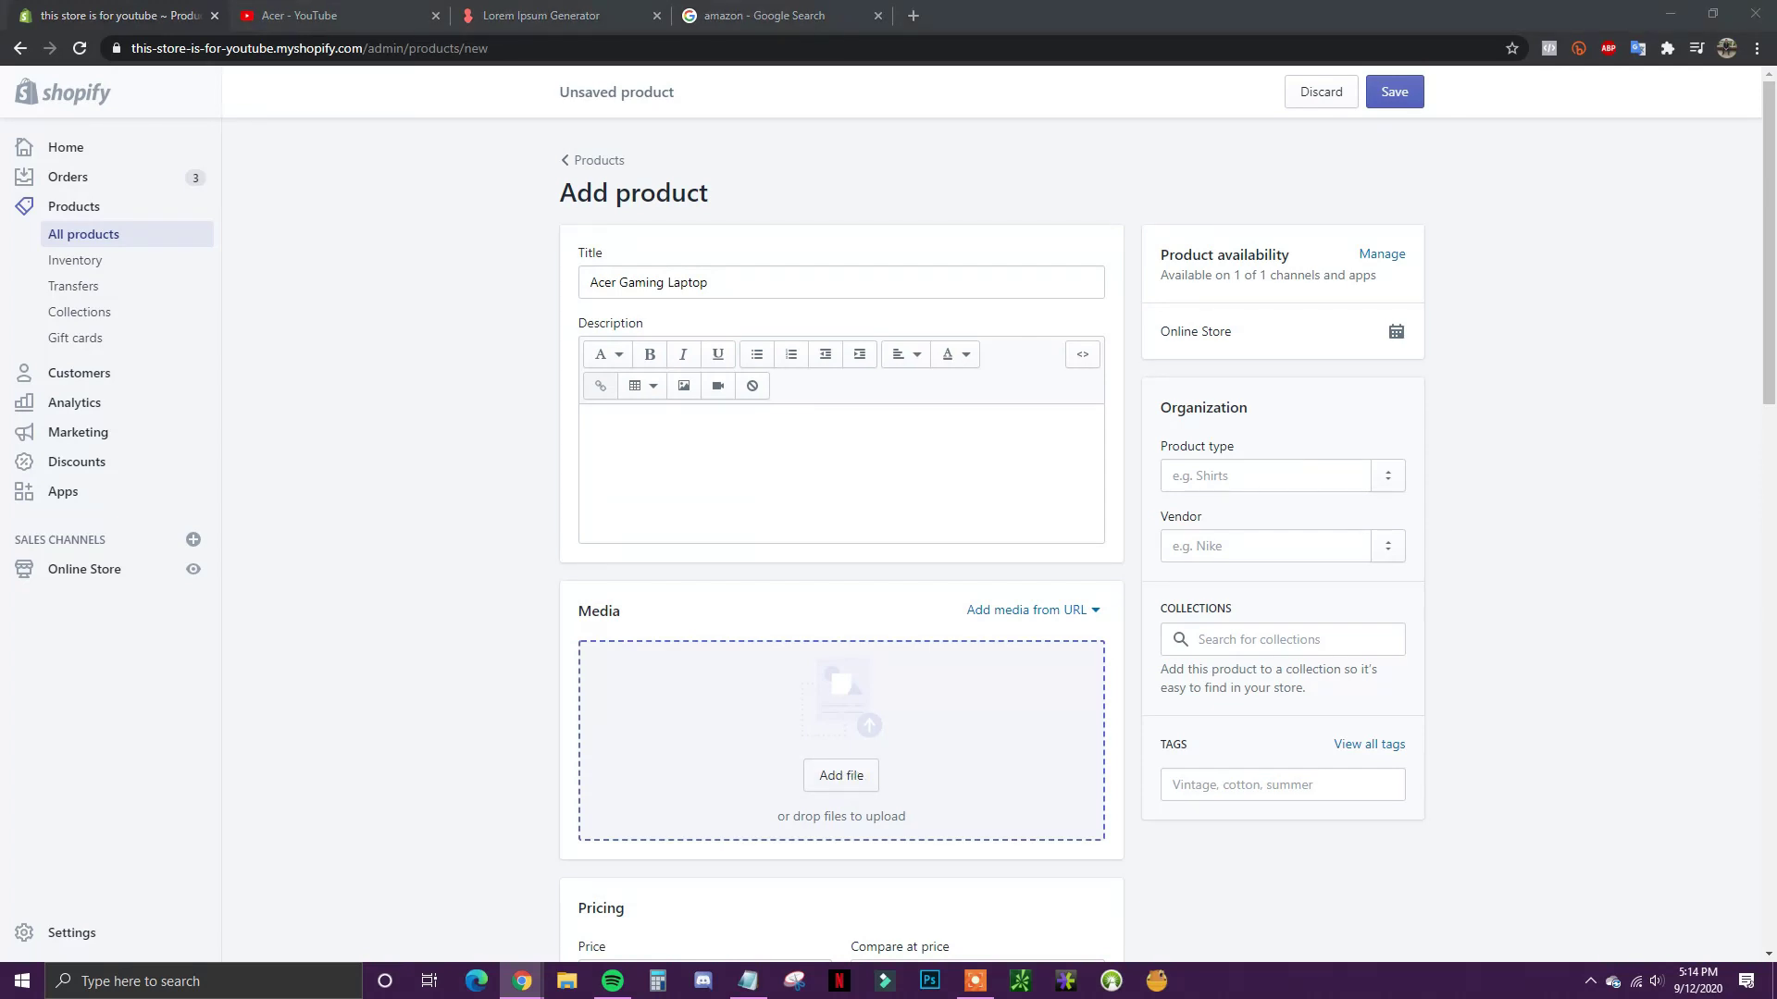
pyautogui.click(1014, 804)
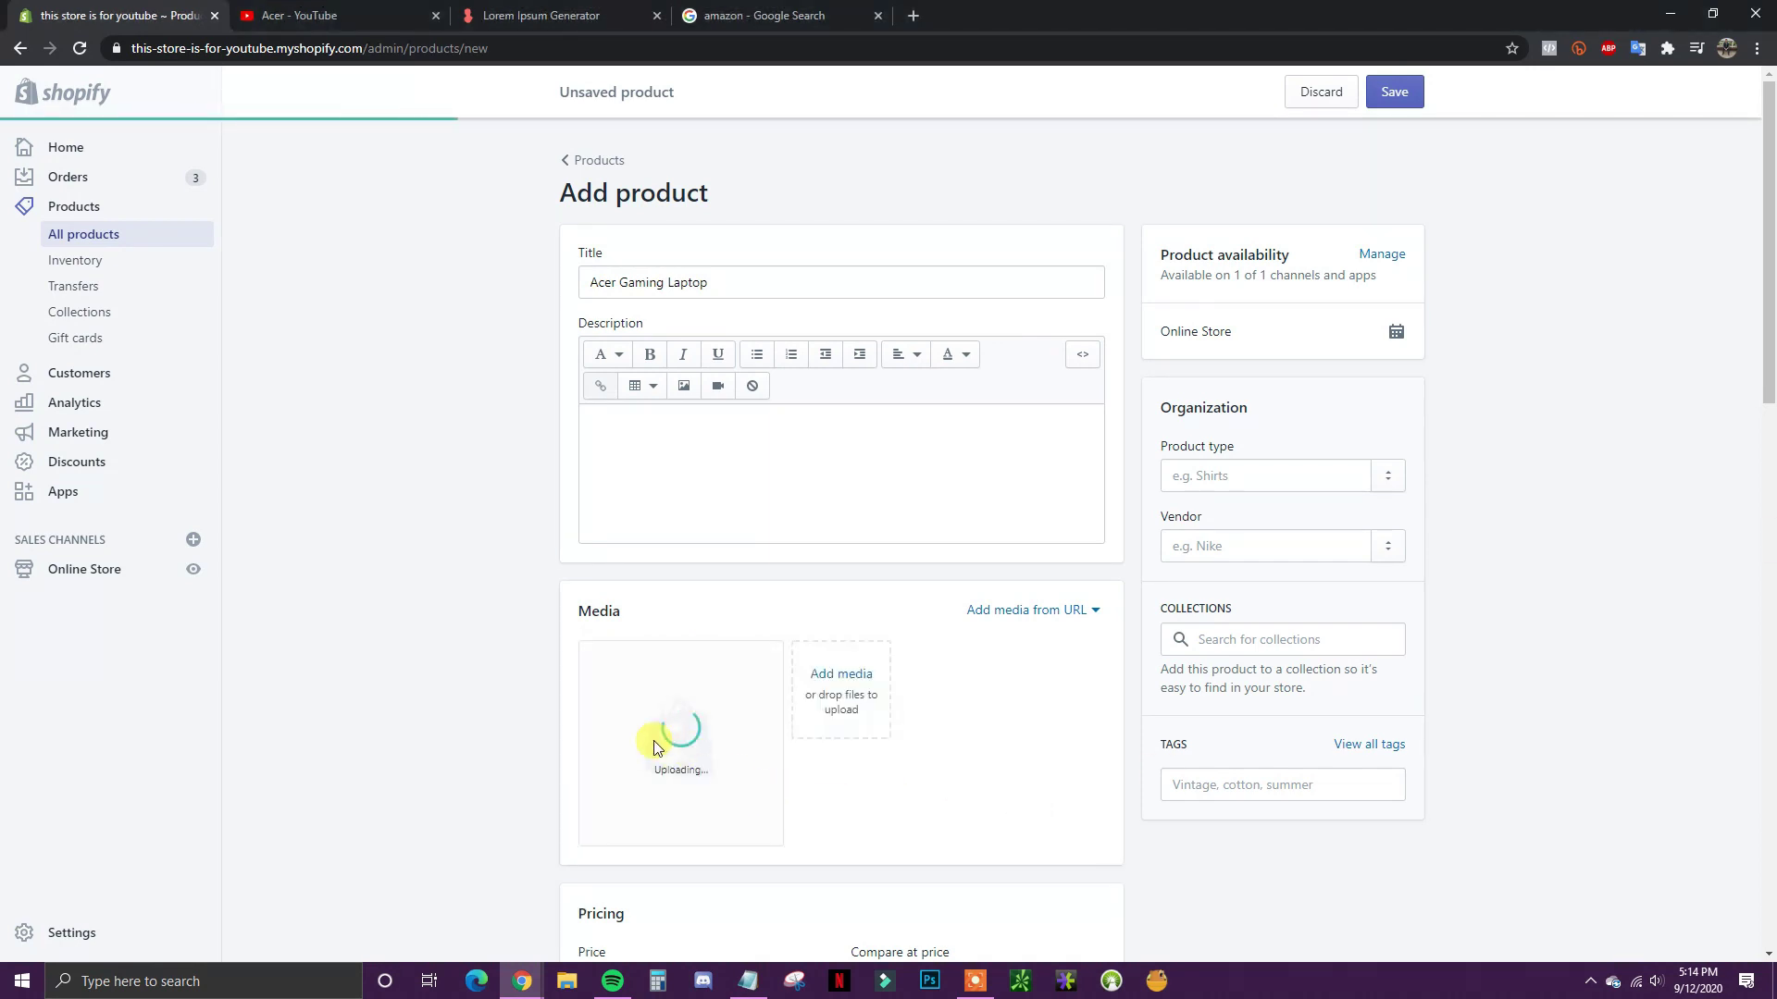
pyautogui.click(844, 675)
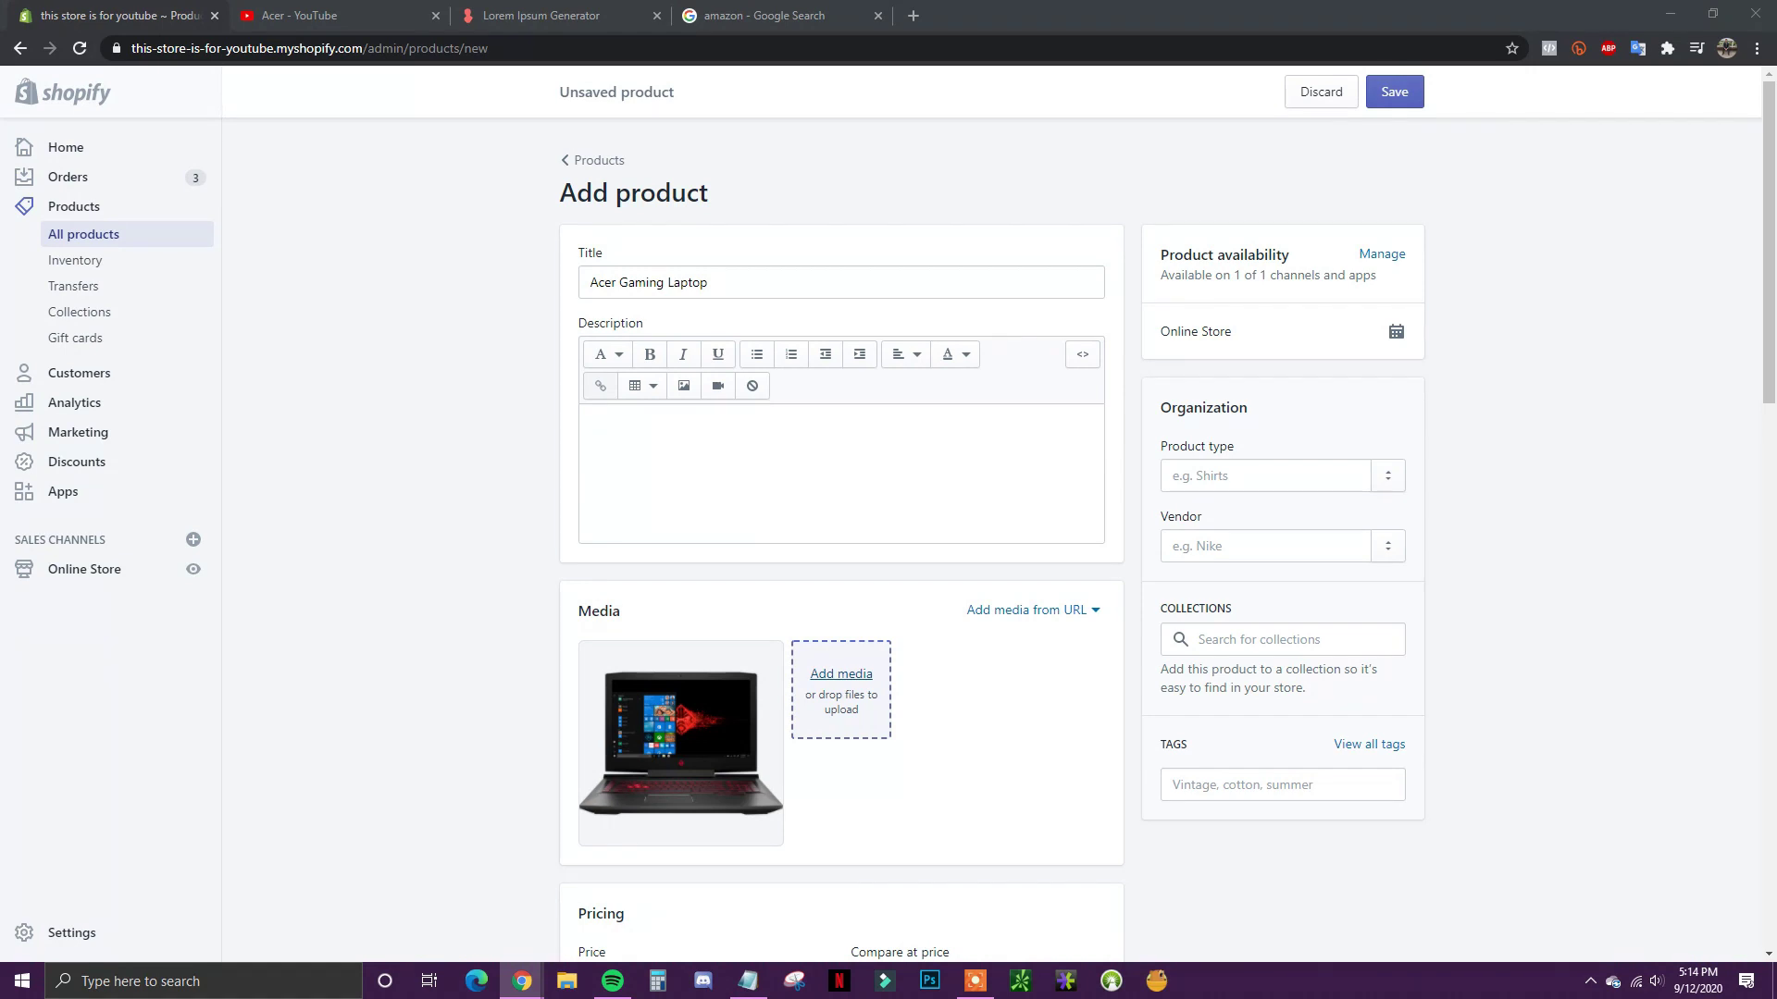
pyautogui.click(1479, 622)
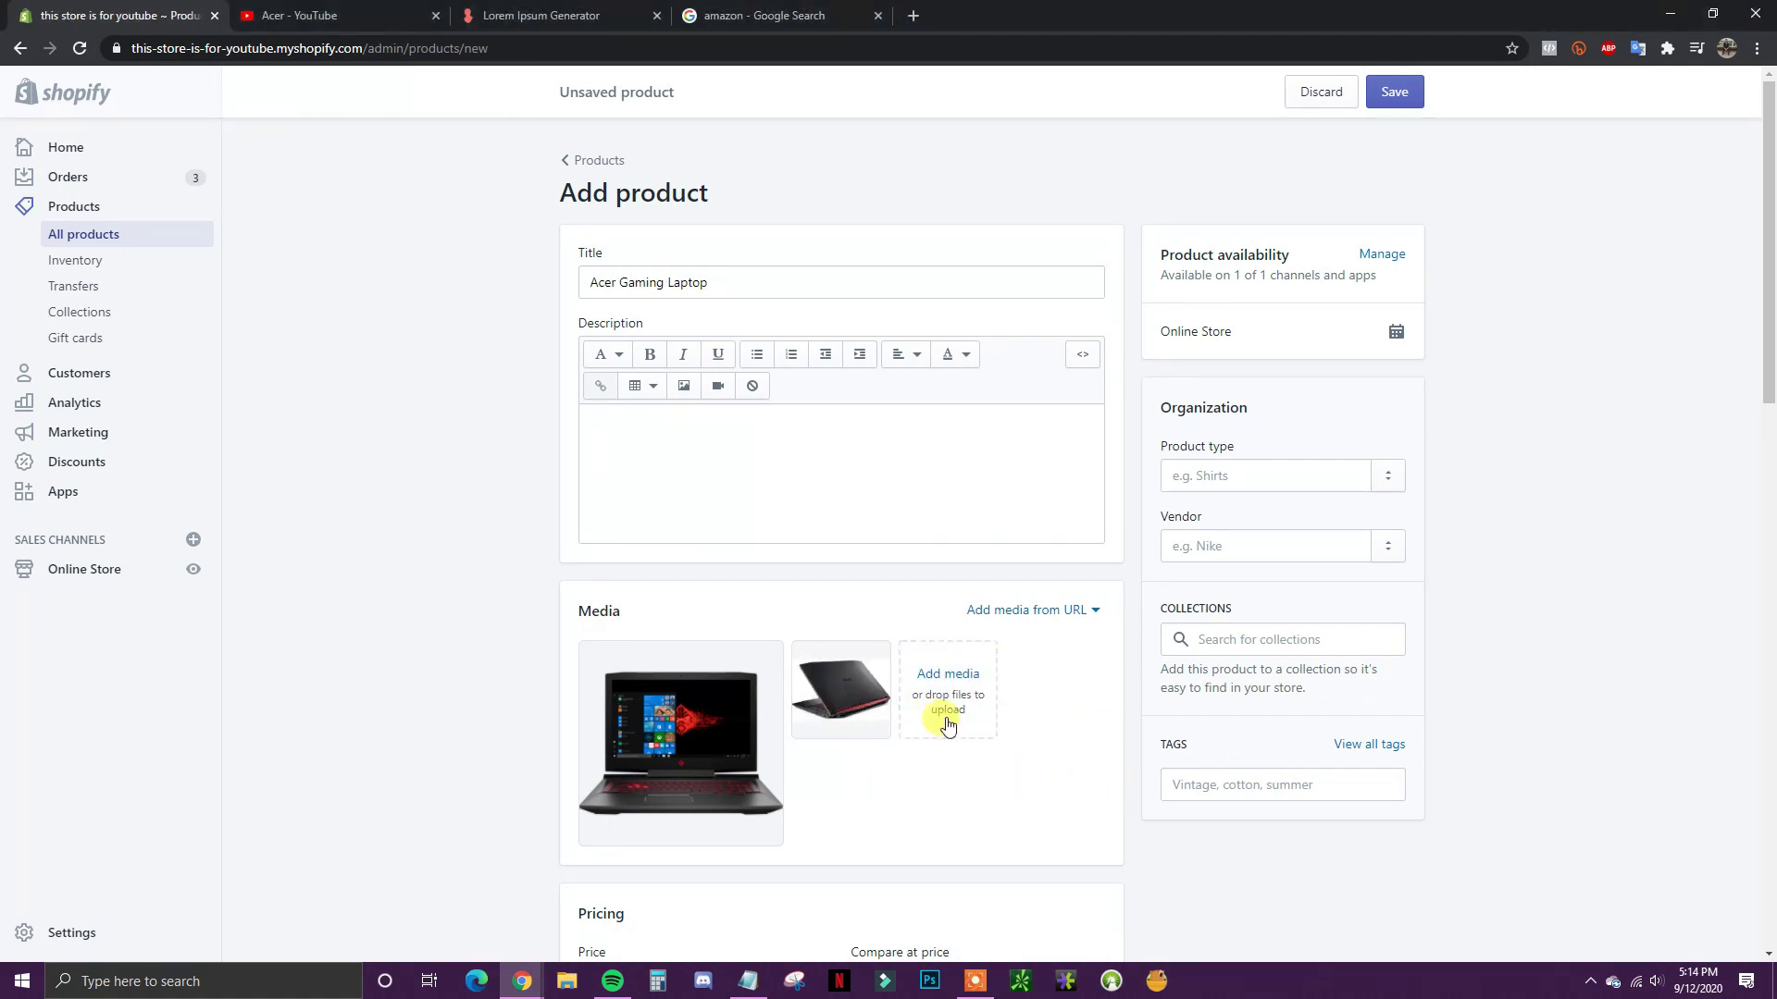
pyautogui.scroll(-2, 1037, 740)
pyautogui.scroll(1, 723, 539)
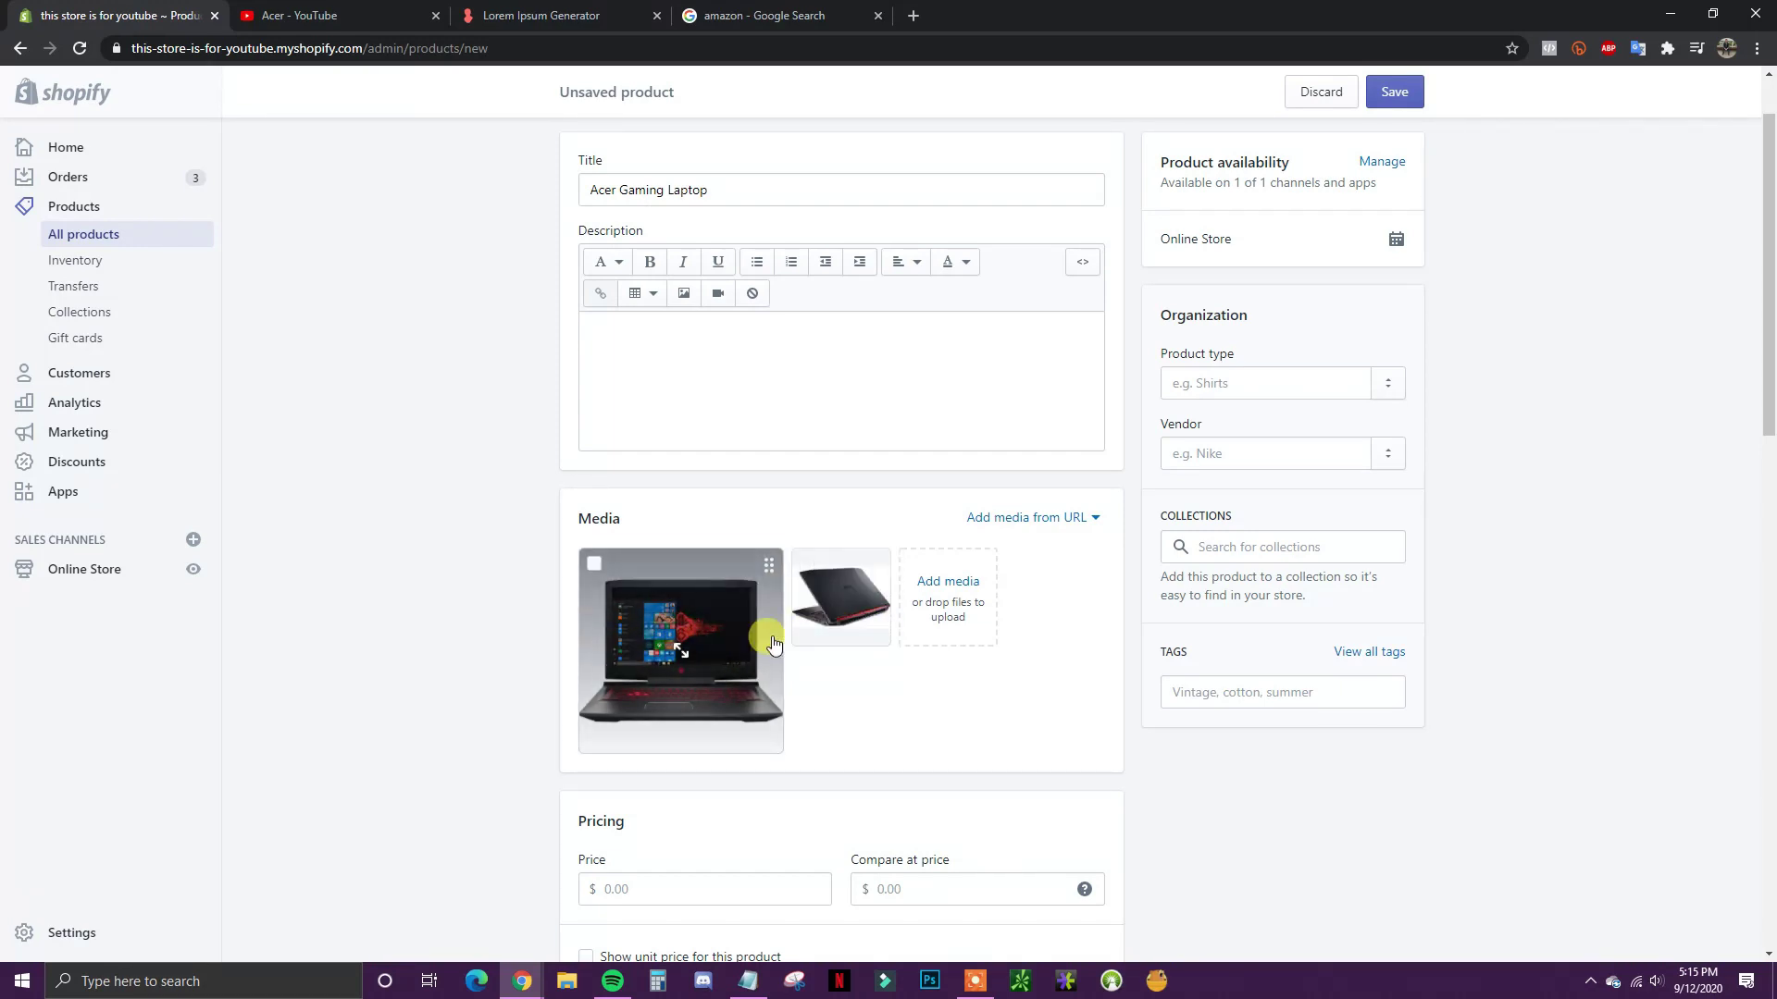
pyautogui.moveTo(833, 594); pyautogui.dragTo(685, 620)
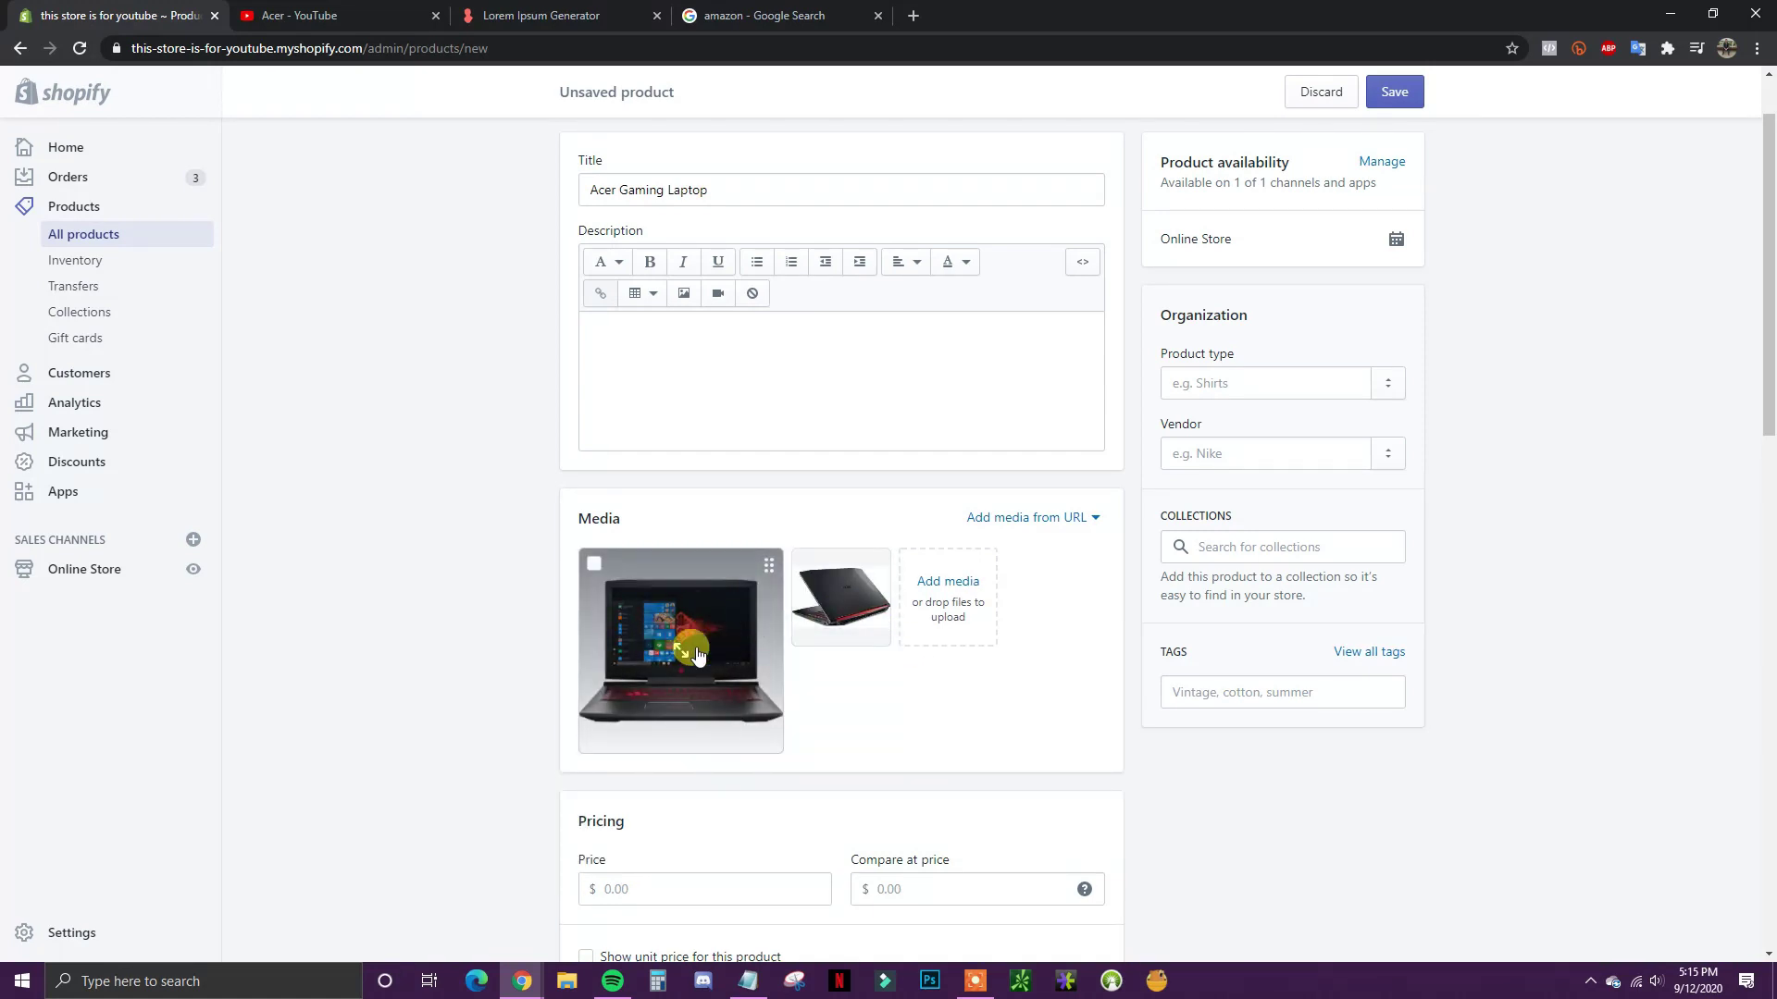
pyautogui.scroll(1, 694, 657)
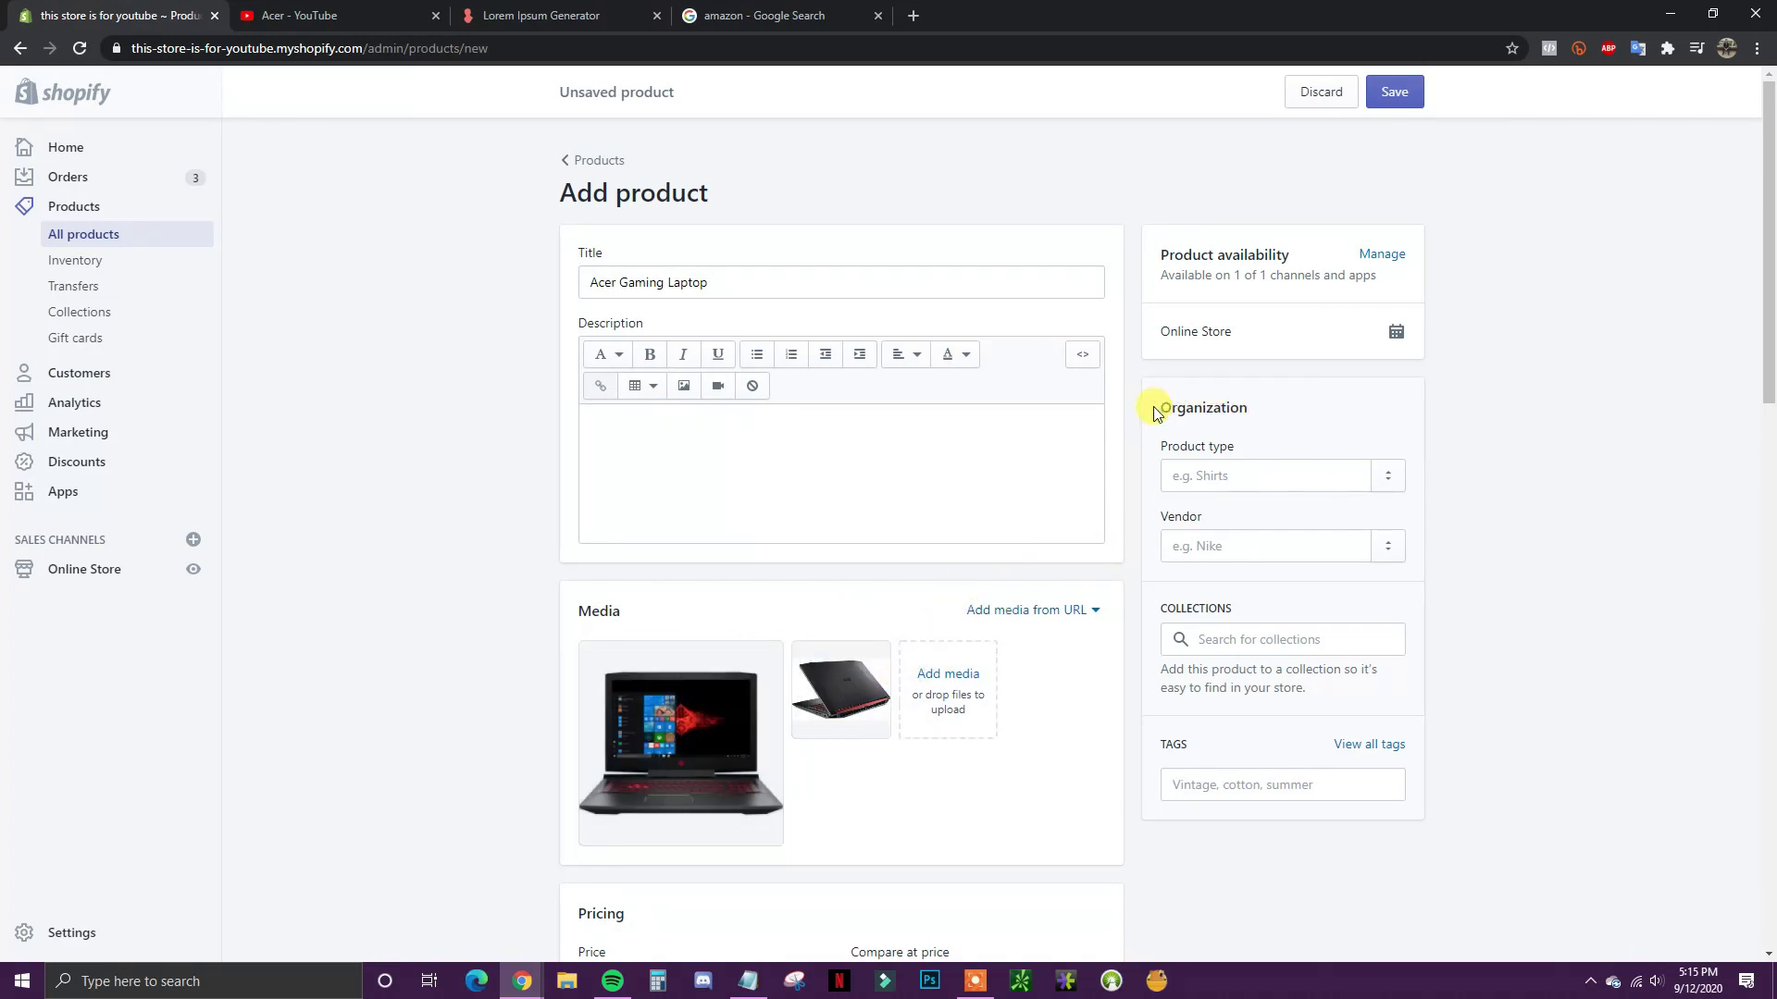
# Step: Add "Laptop" as the product type and "Acer" as the vendor in the product's organization details
pyautogui.moveTo(1156, 413); pyautogui.dragTo(1402, 608)
pyautogui.click(1484, 614)
pyautogui.click(1242, 476)
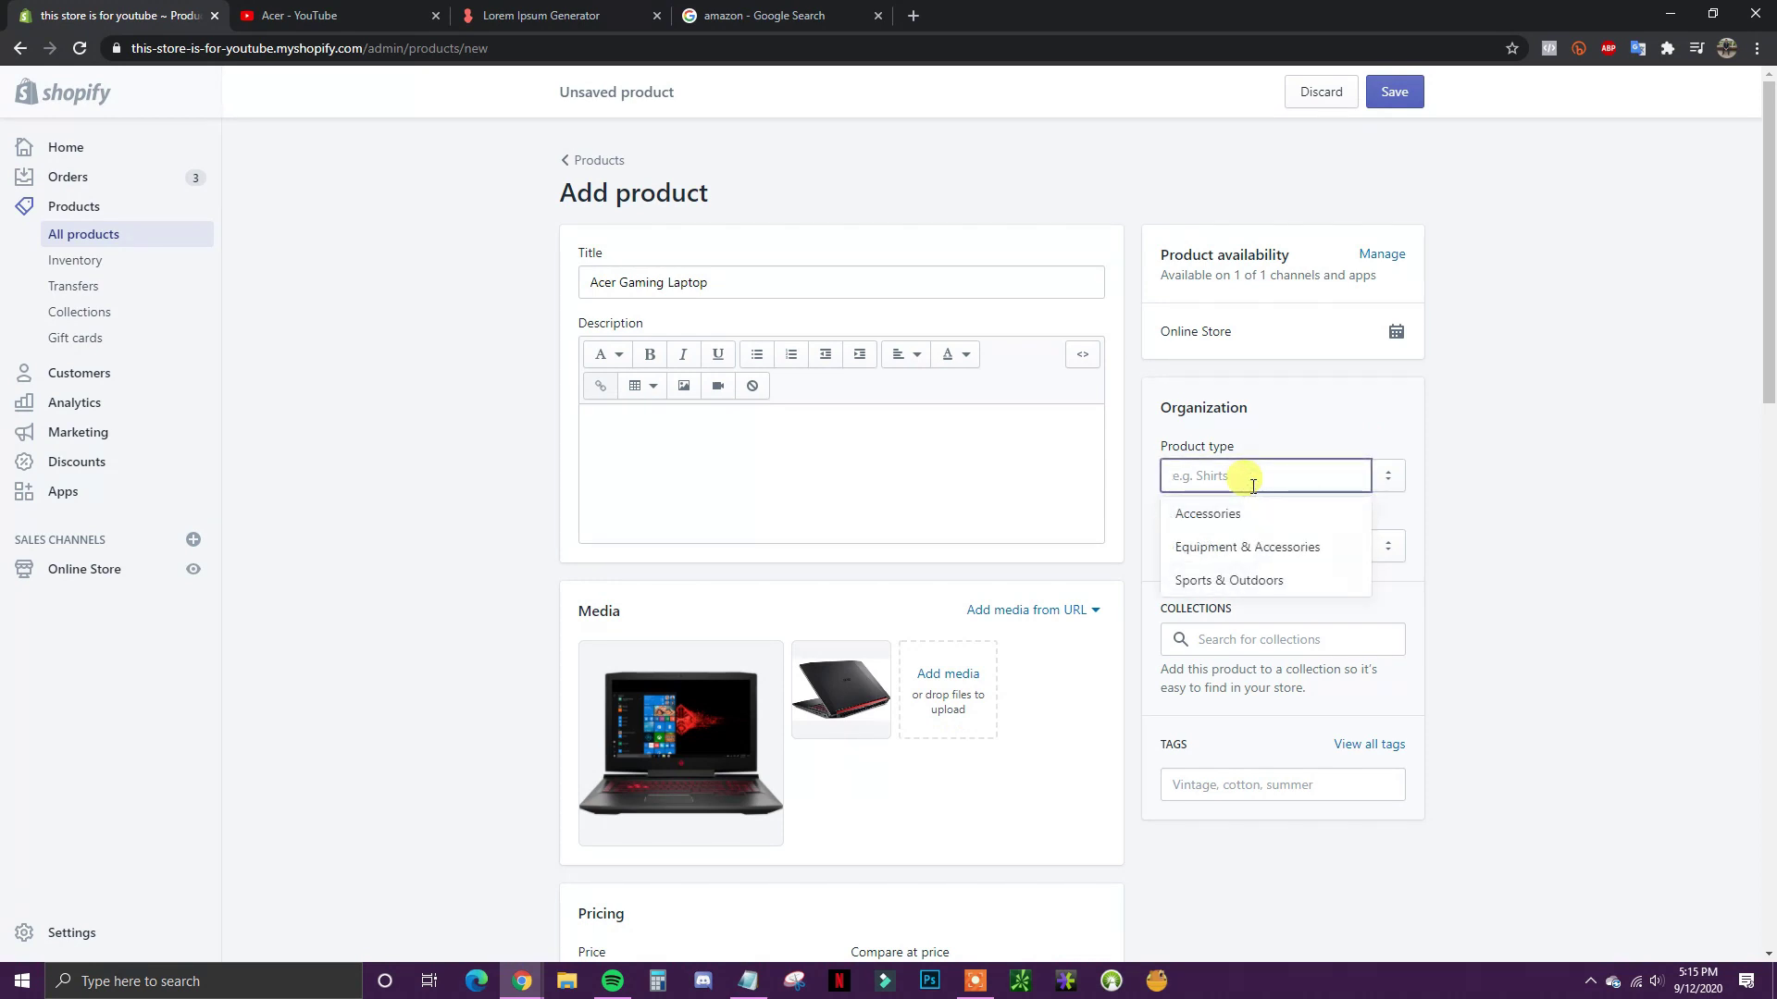
pyautogui.write('Laptop')
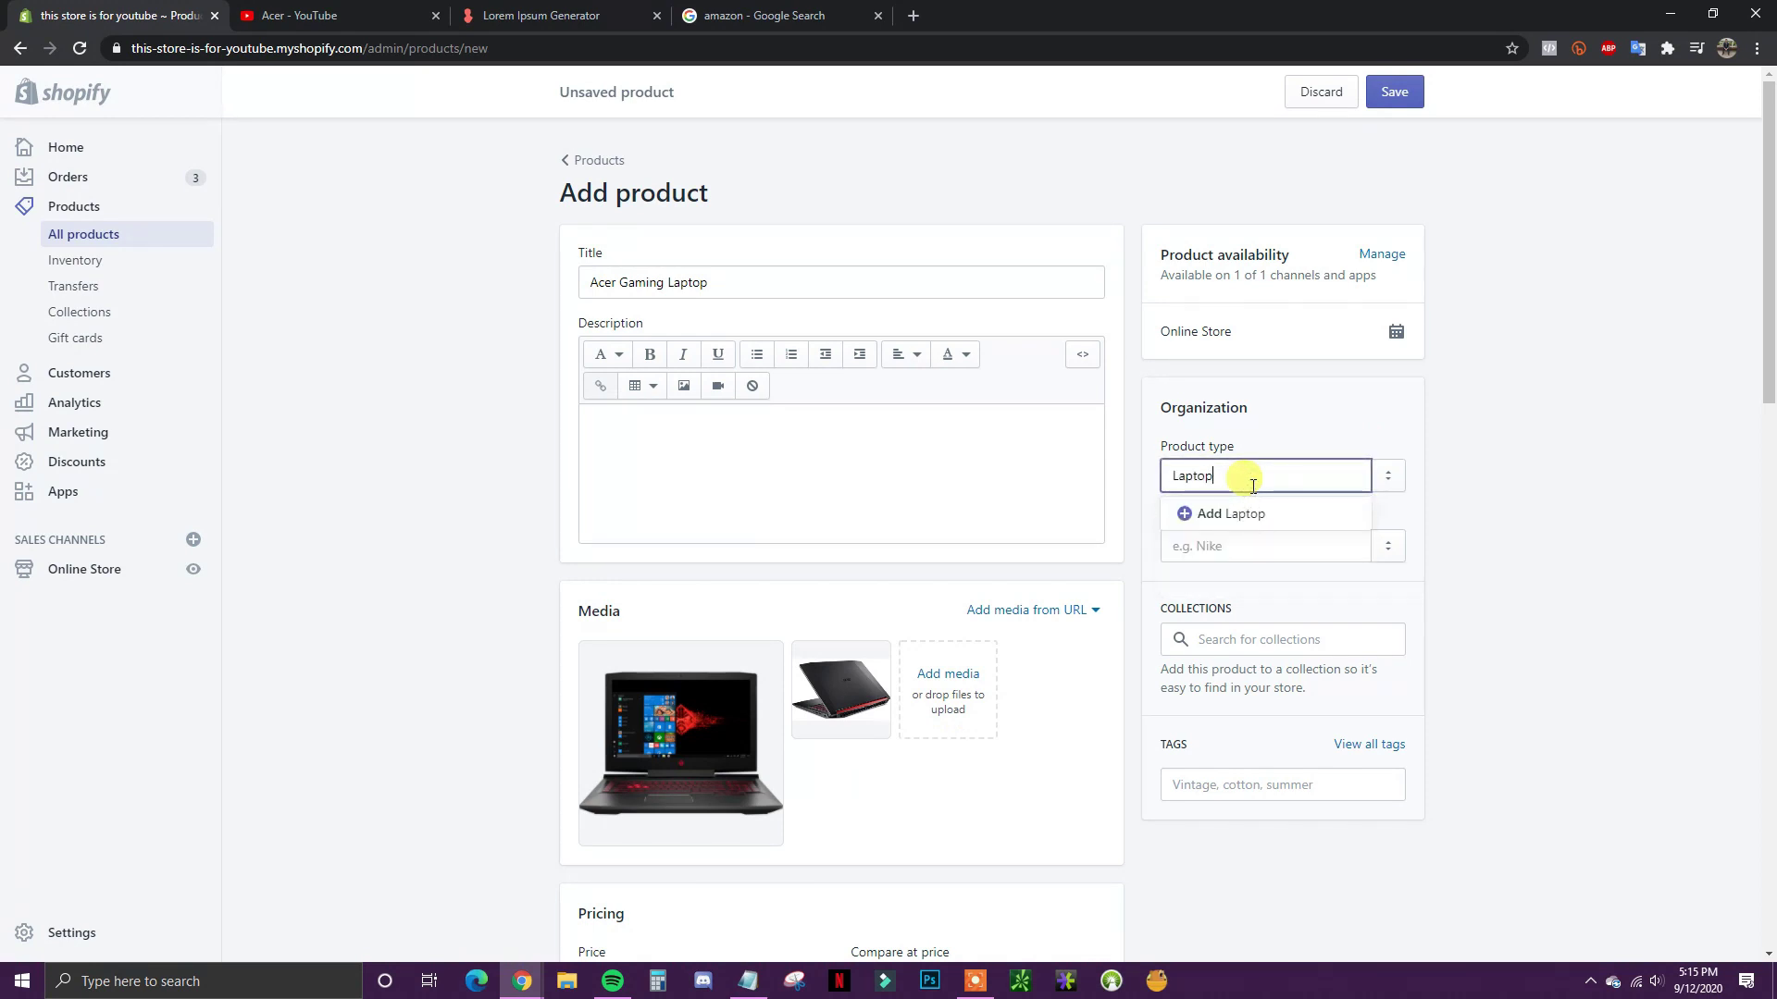
pyautogui.click(1217, 514)
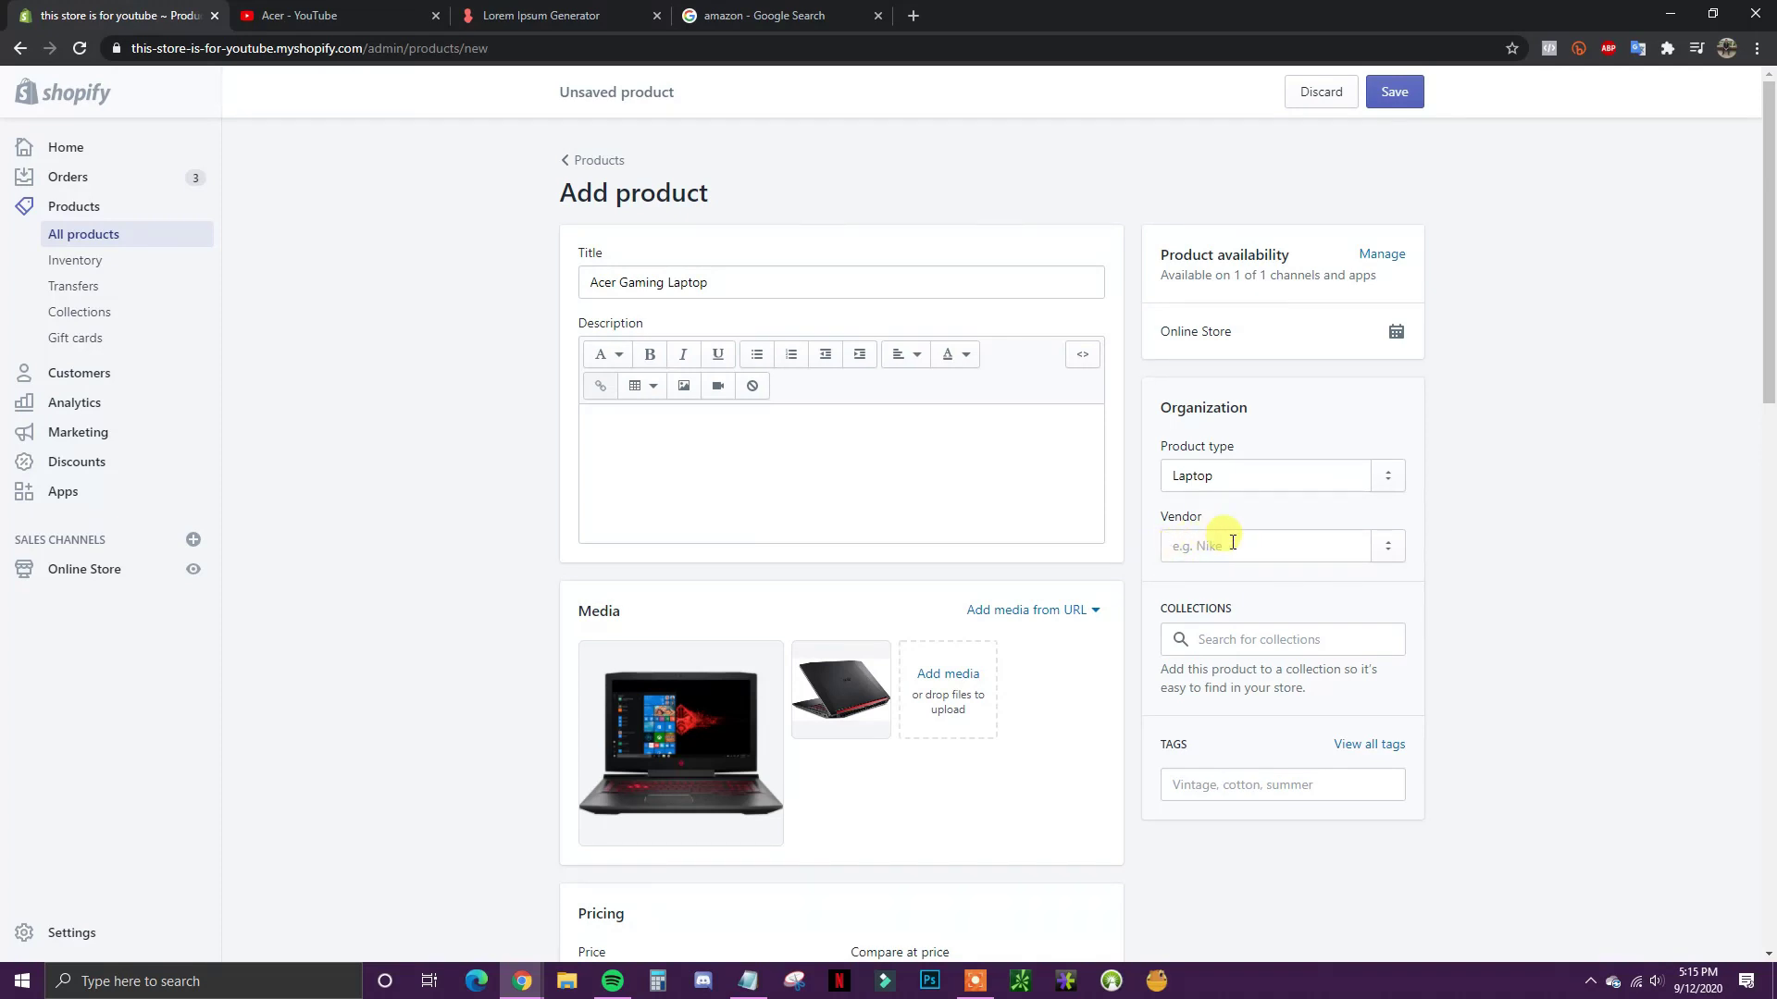
pyautogui.click(1224, 549)
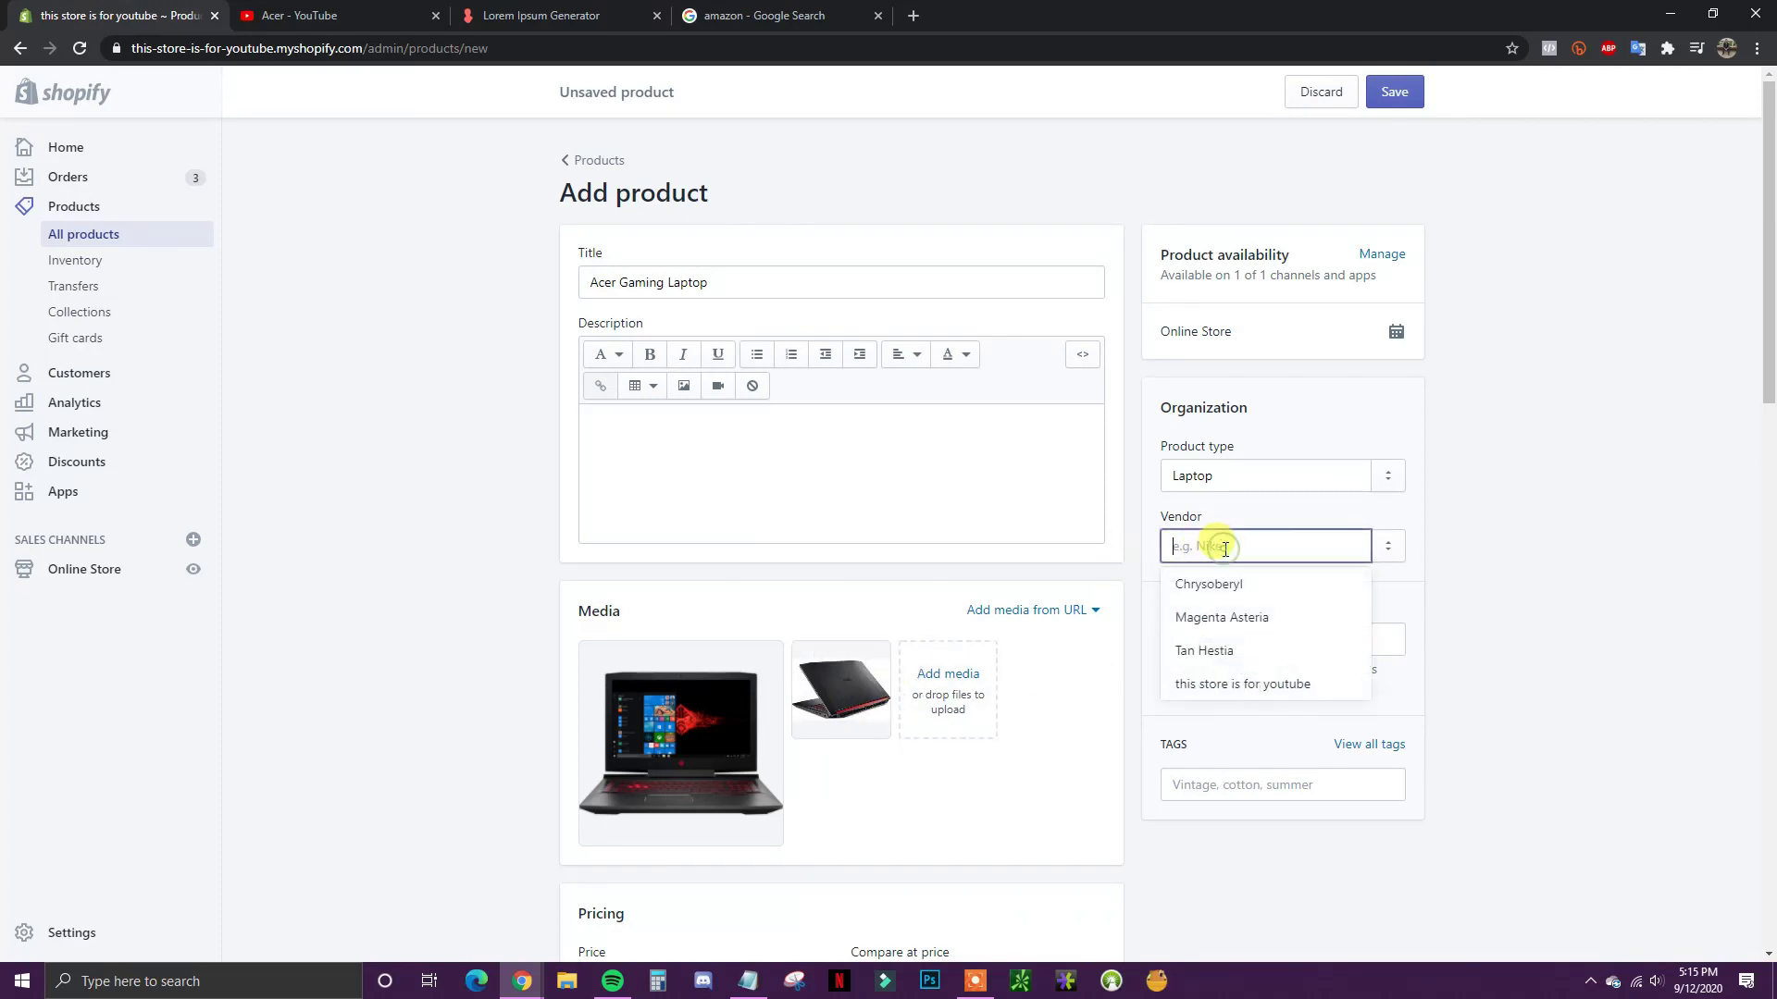
pyautogui.write('Acer')
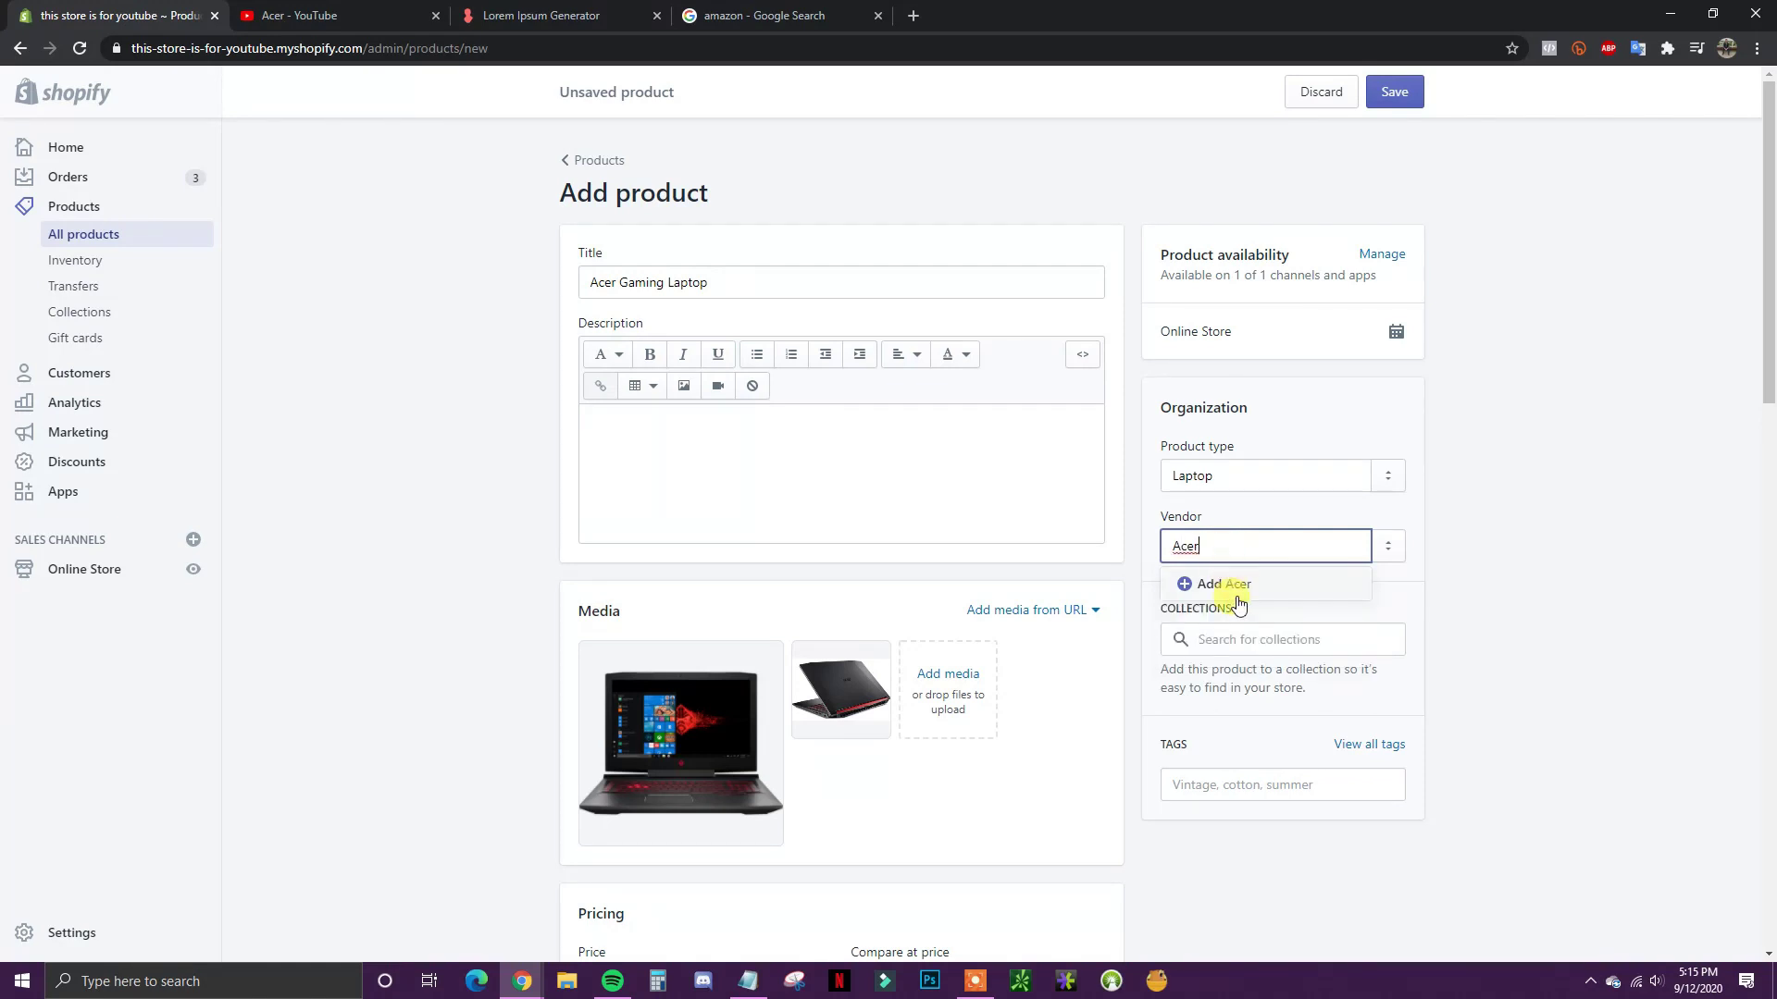
pyautogui.click(1231, 585)
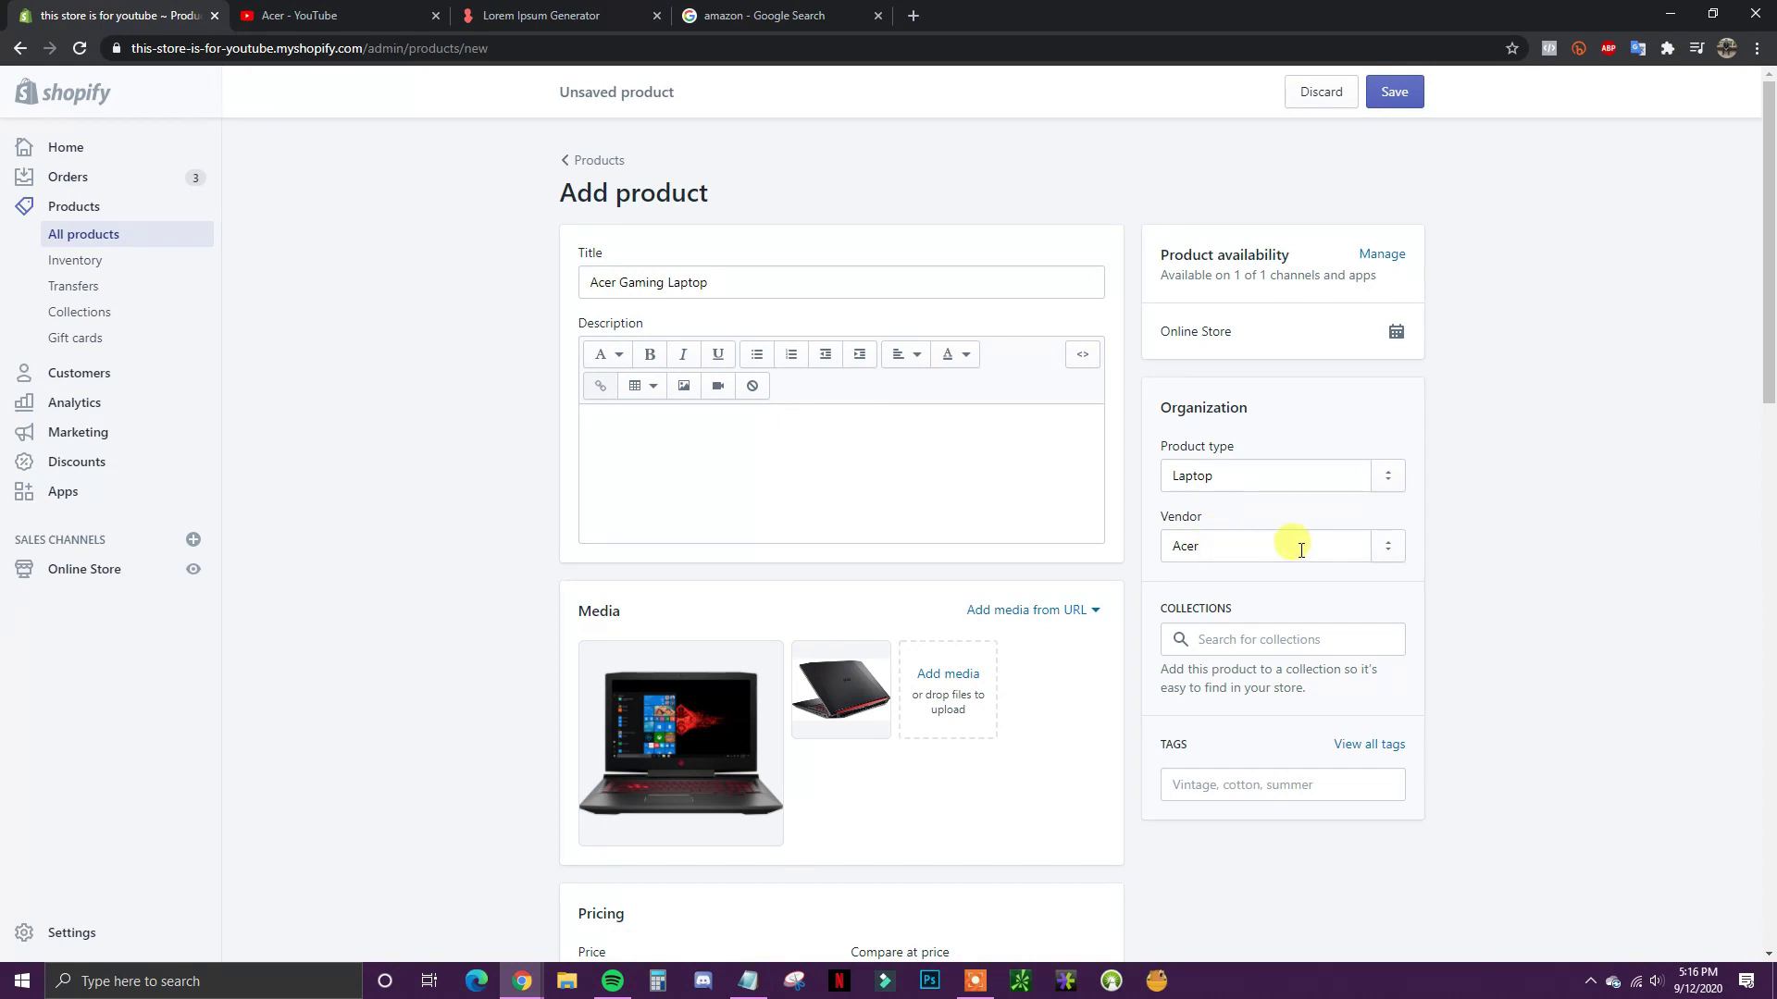
# Step: Assign the product to the Home page collection
pyautogui.scroll(-1, 1545, 583)
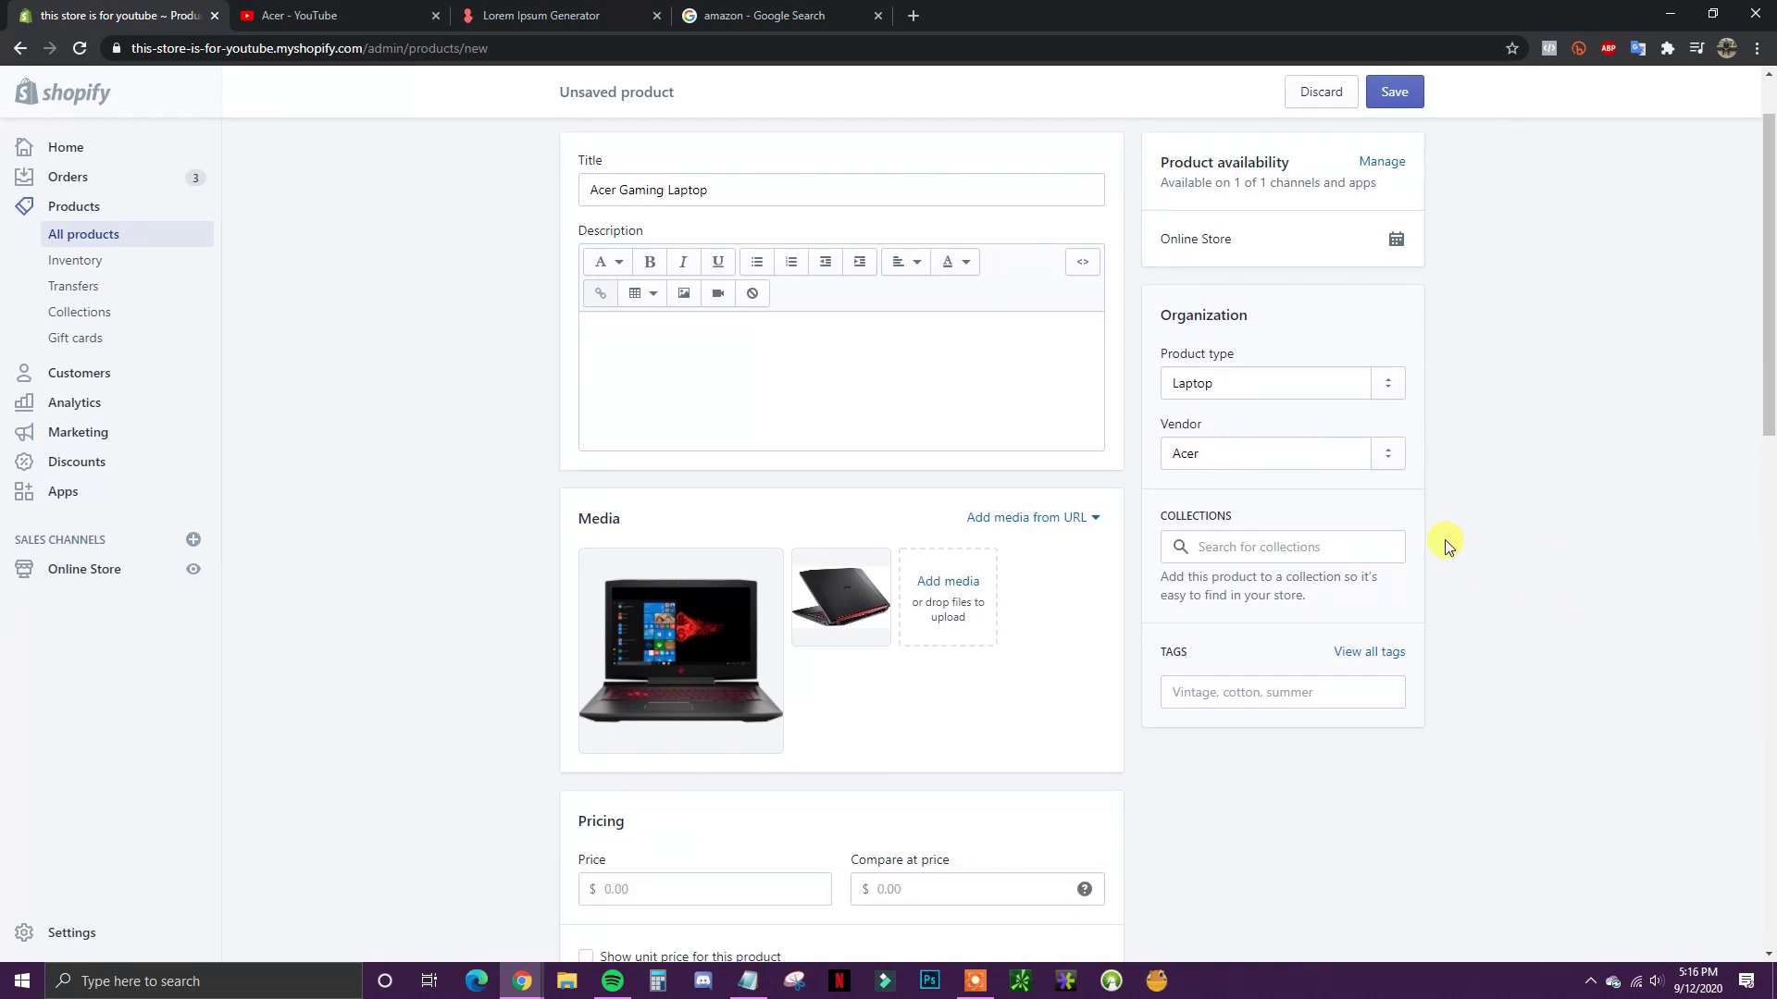
pyautogui.scroll(1, 1260, 620)
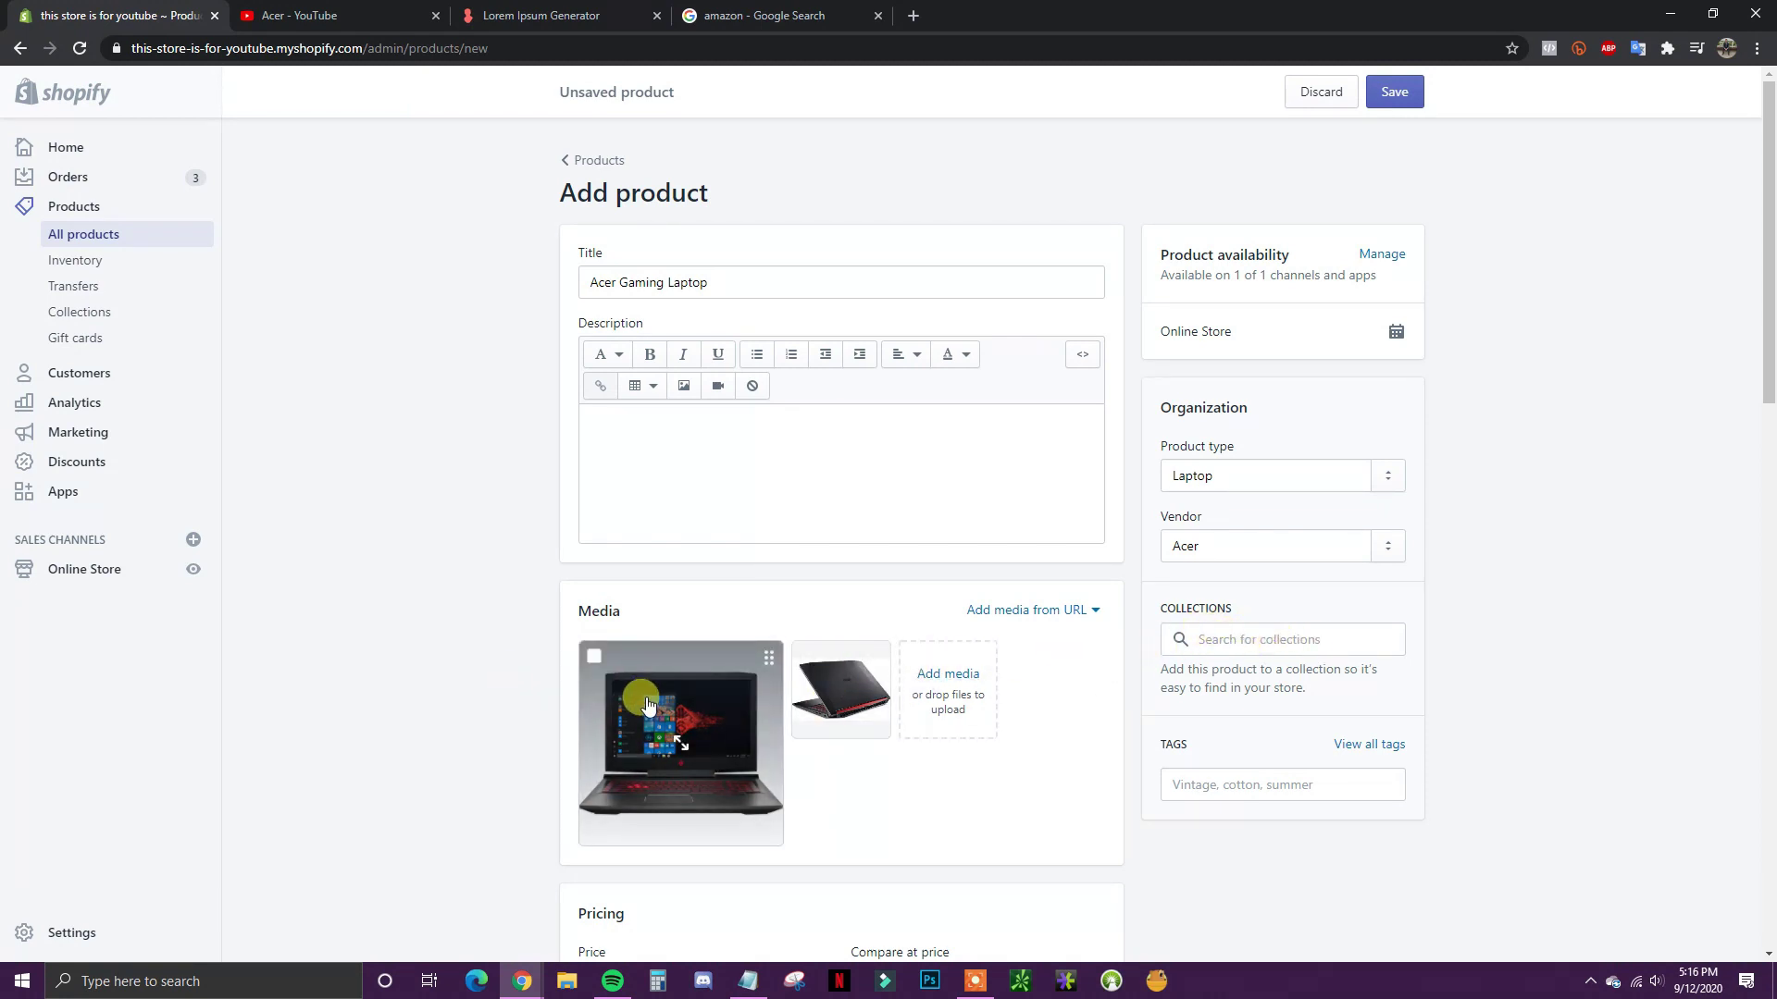
pyautogui.click(1287, 637)
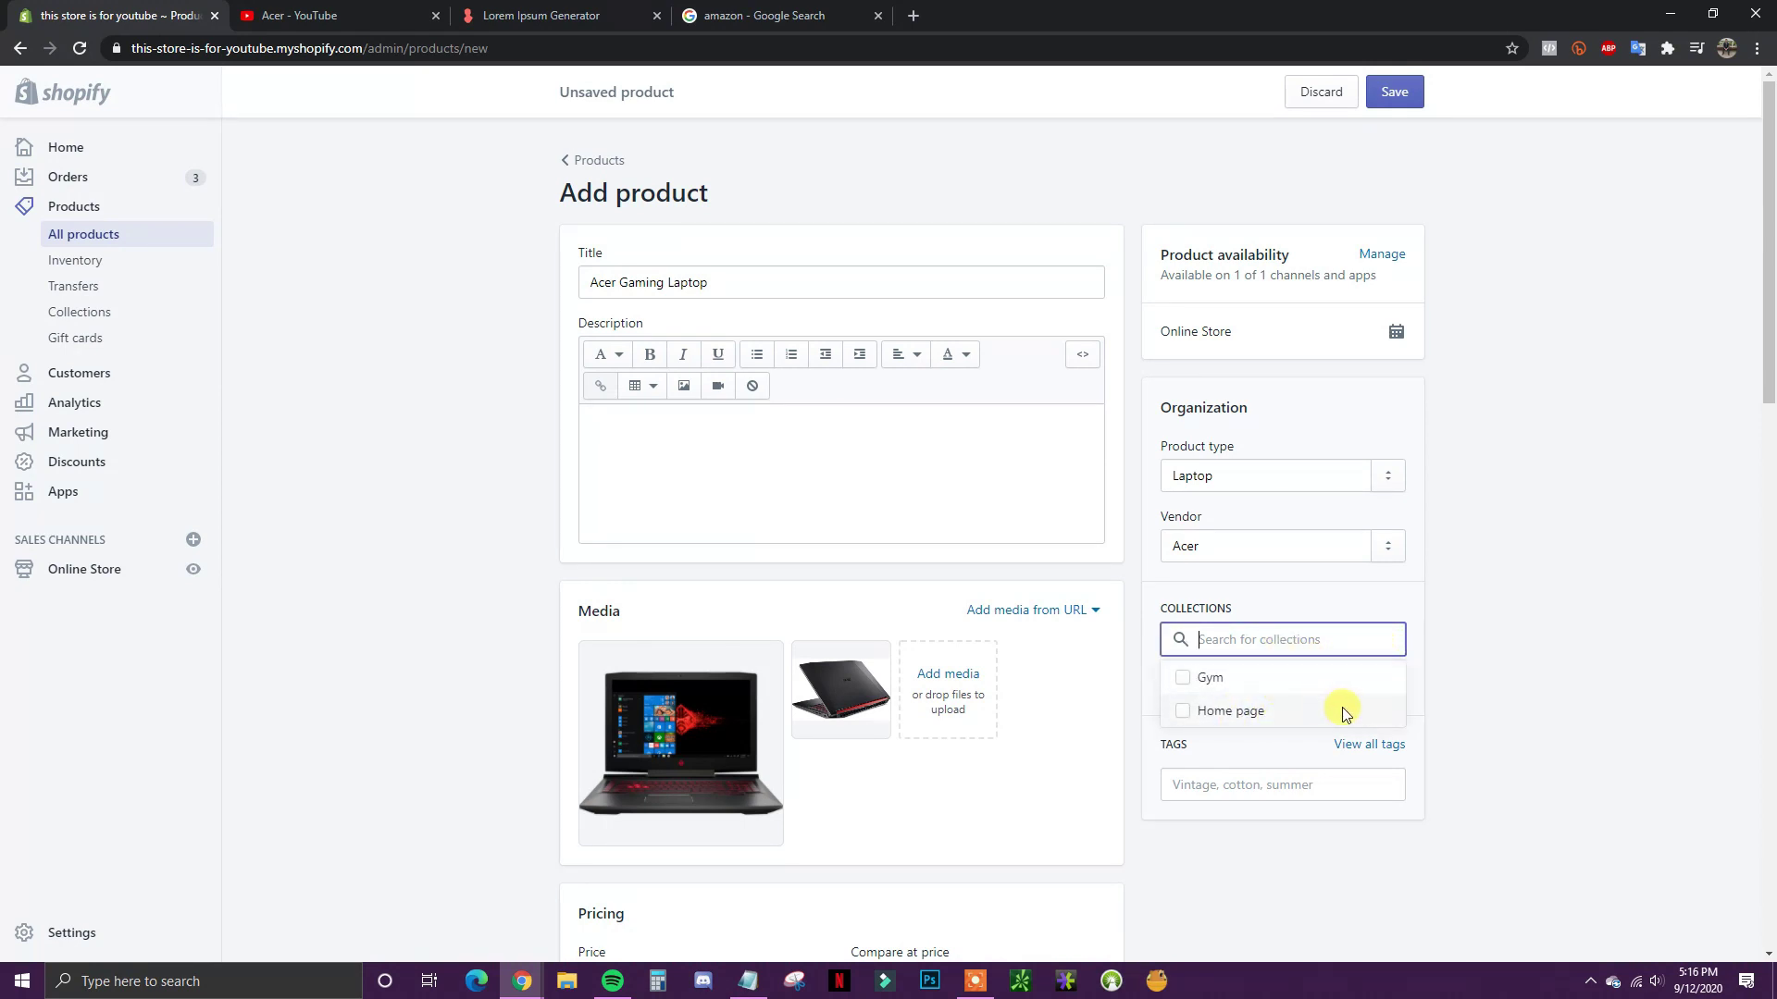
pyautogui.click(1182, 713)
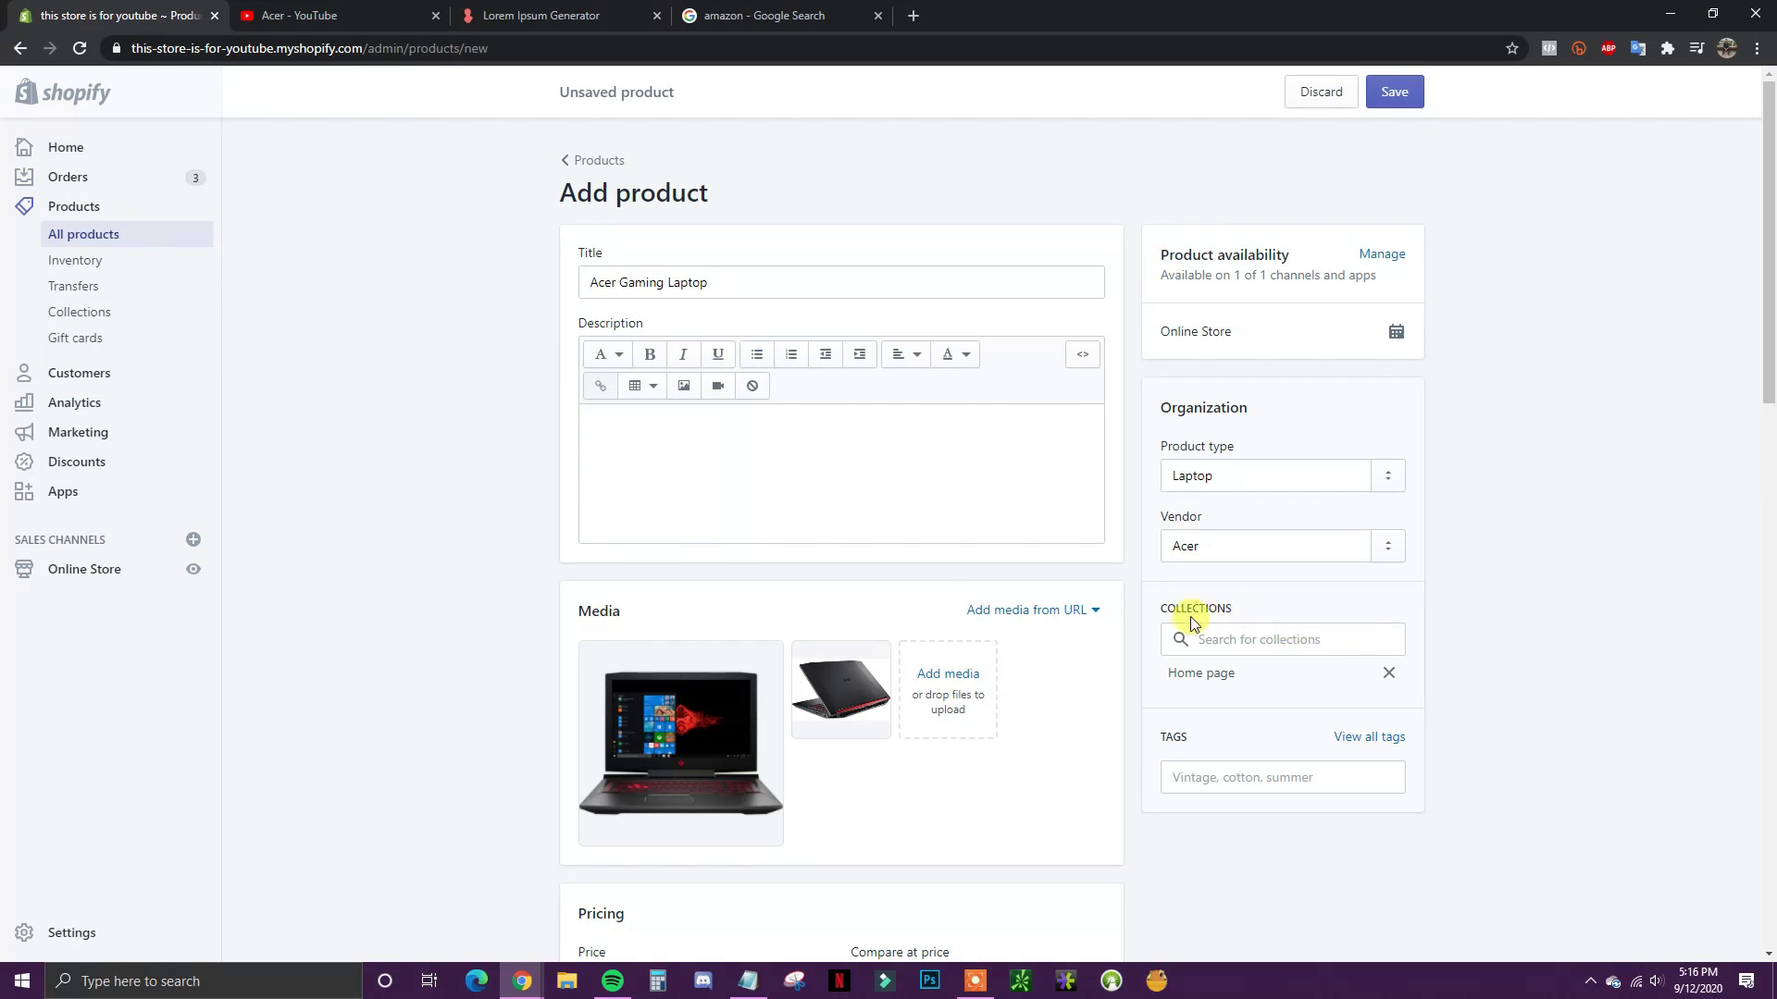
pyautogui.scroll(-1, 1455, 642)
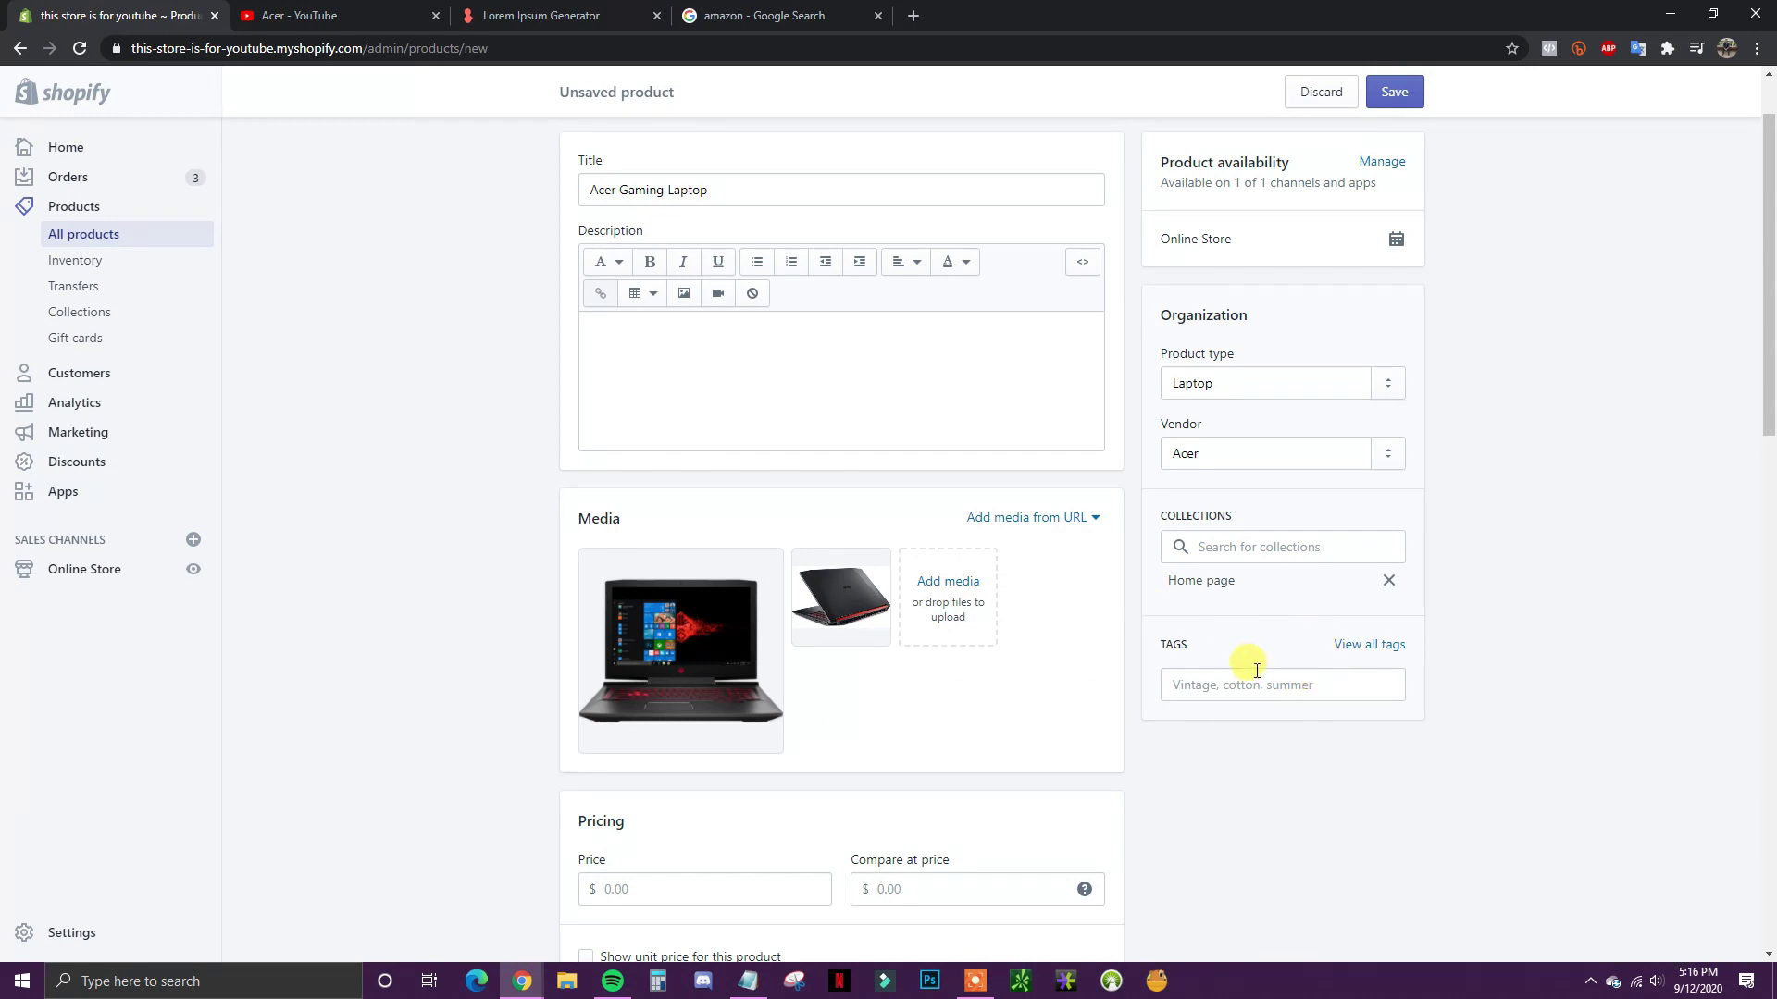
pyautogui.scroll(1, 1333, 668)
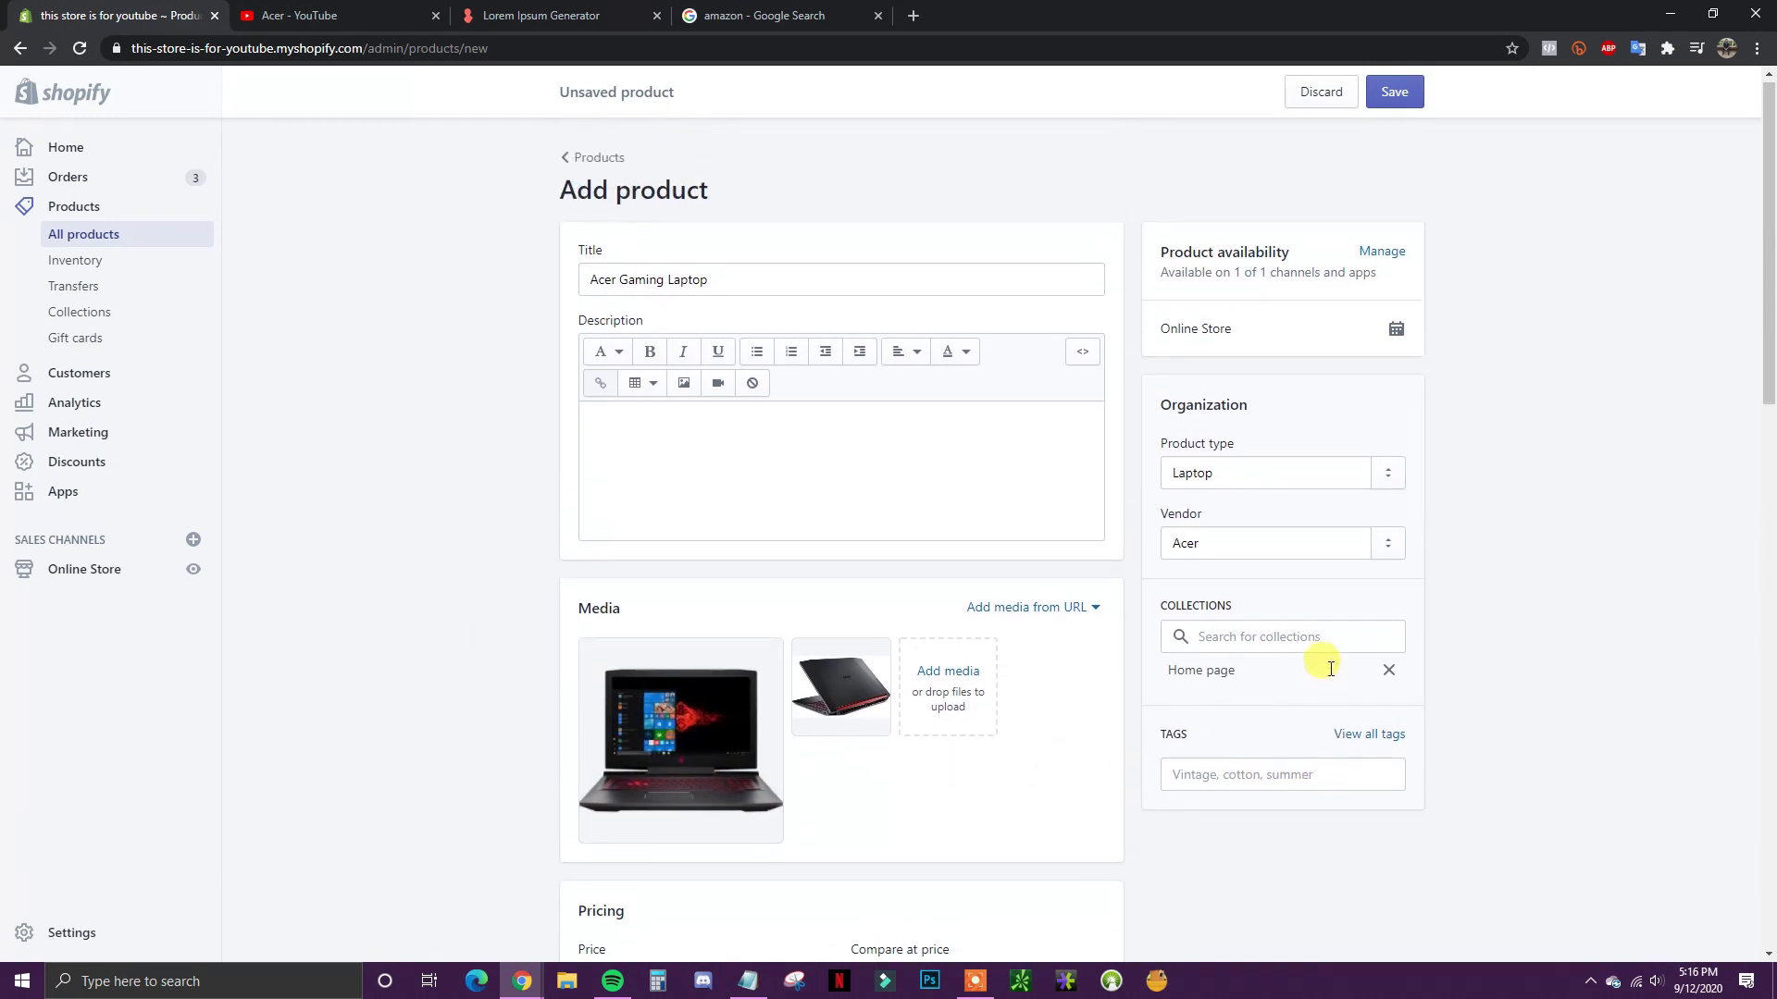
# Step: Add the tags "laptop", "gaming laptop" and "gaming" to the product
pyautogui.scroll(-1, 1155, 753)
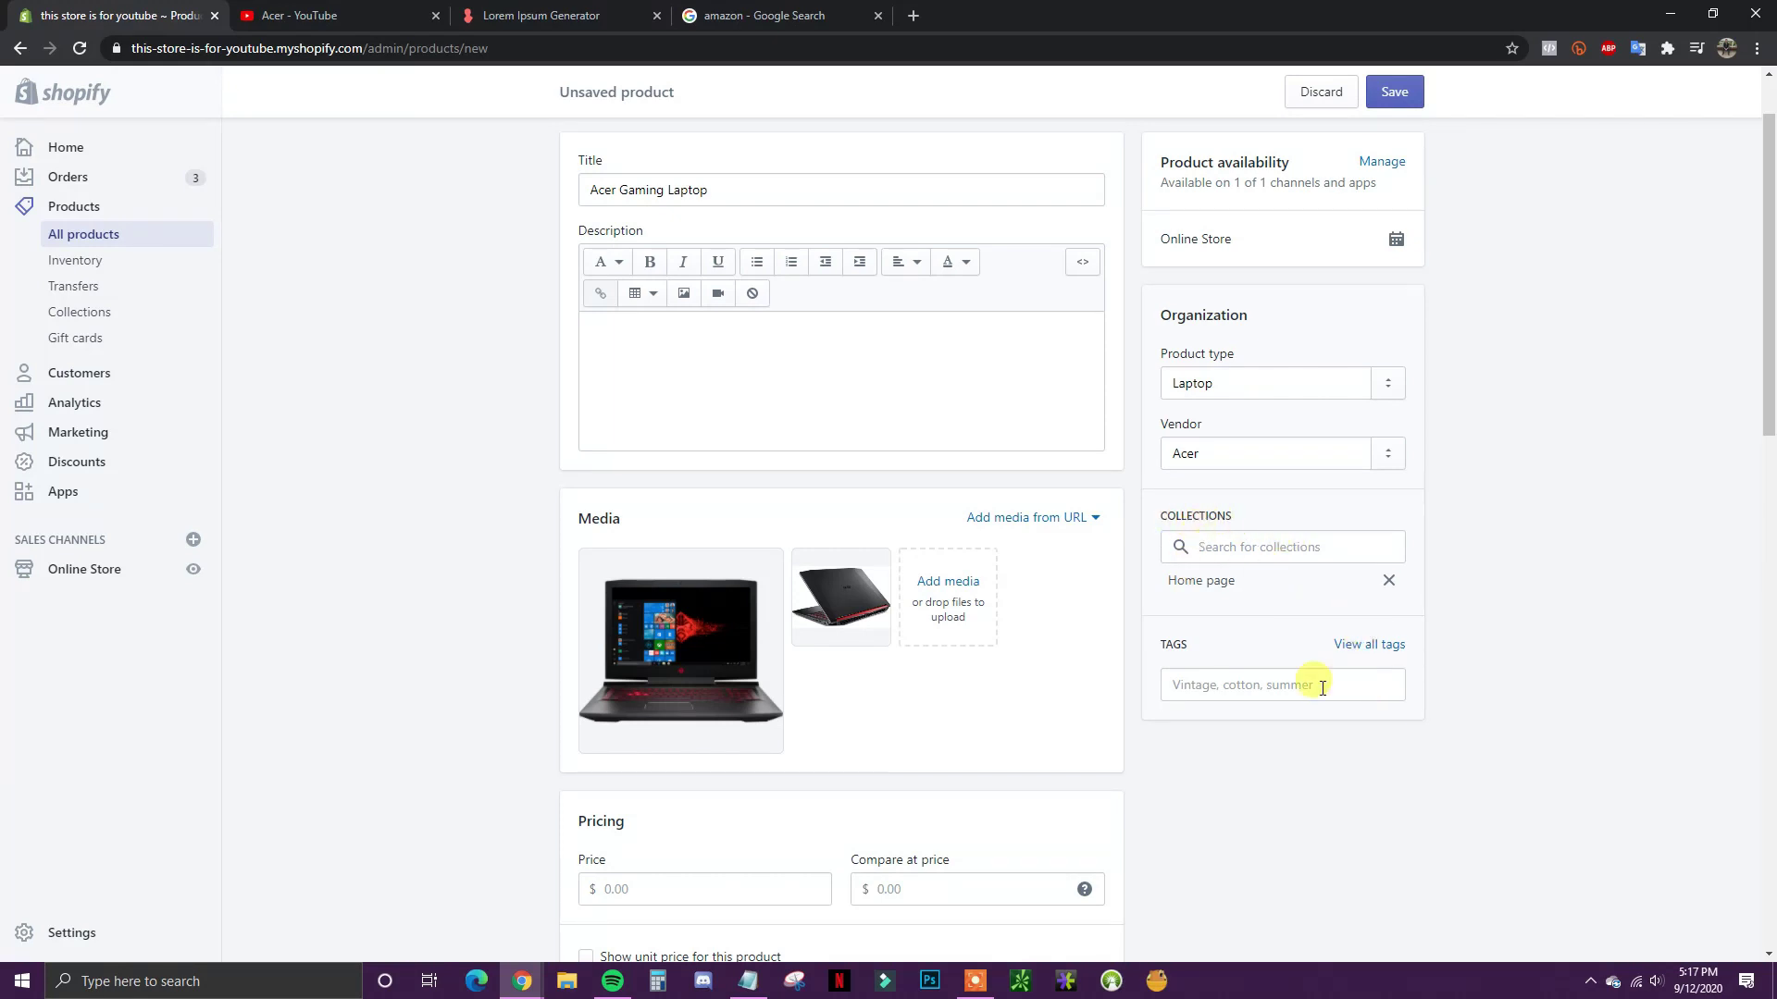
pyautogui.click(1240, 689)
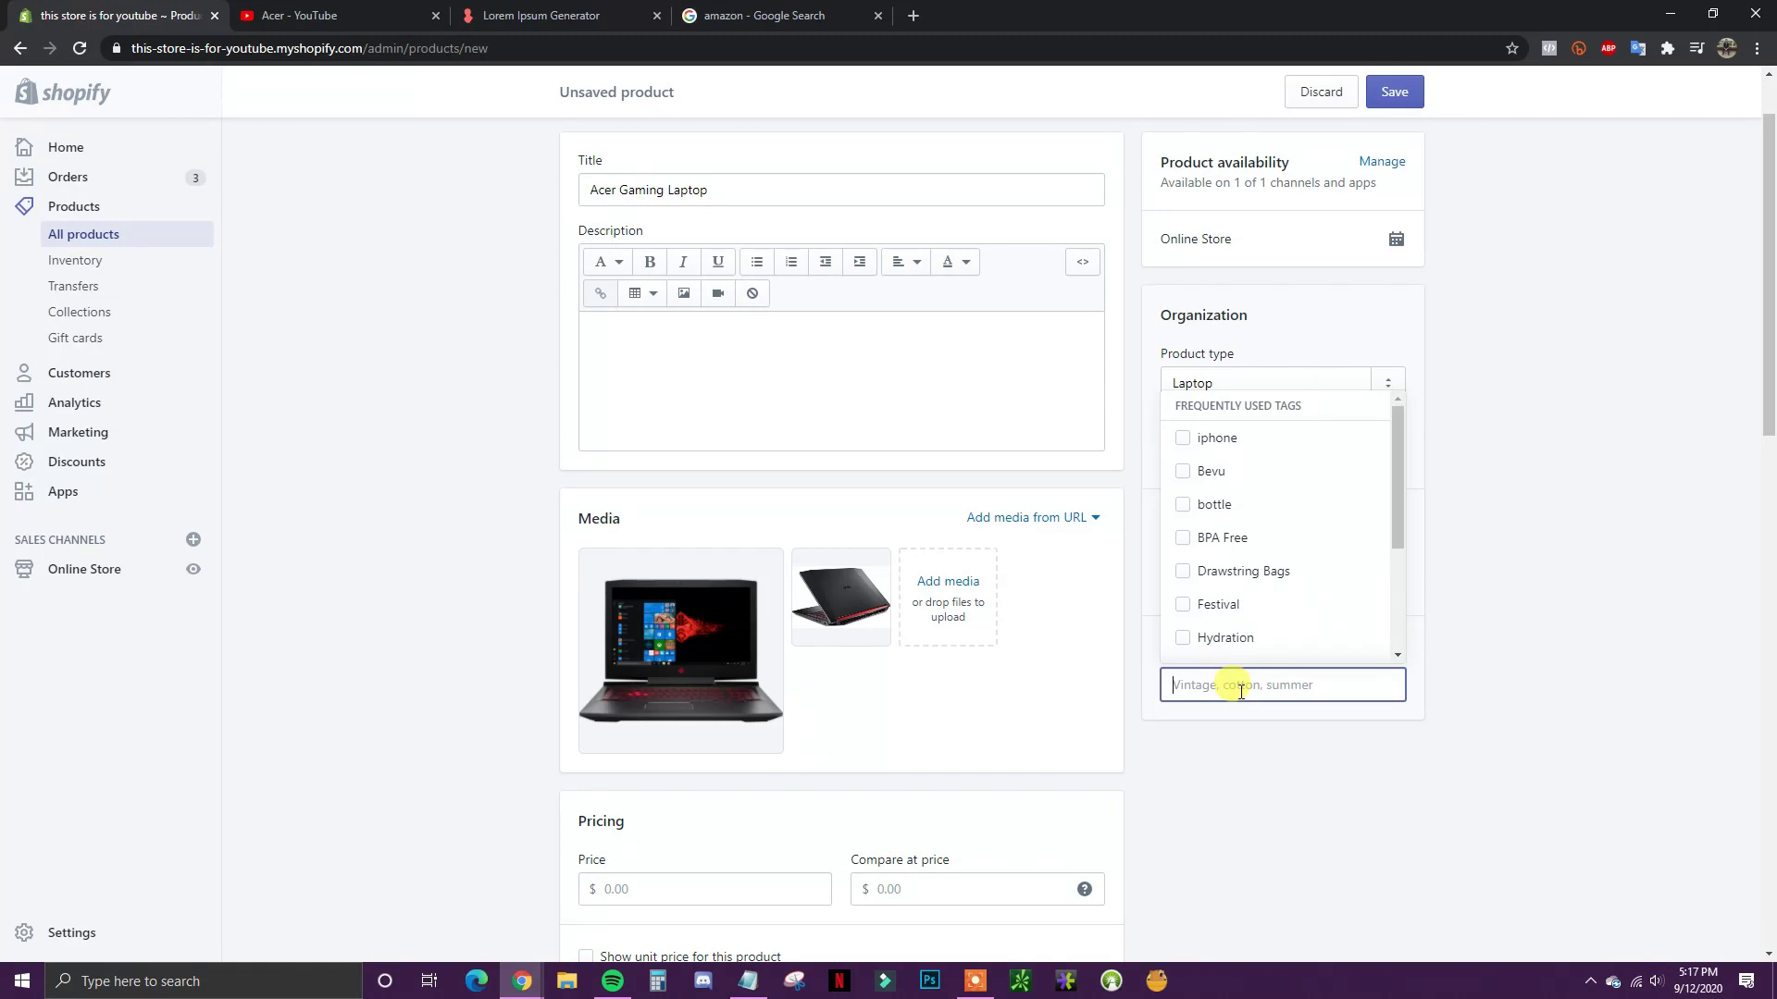
pyautogui.write('laptop')
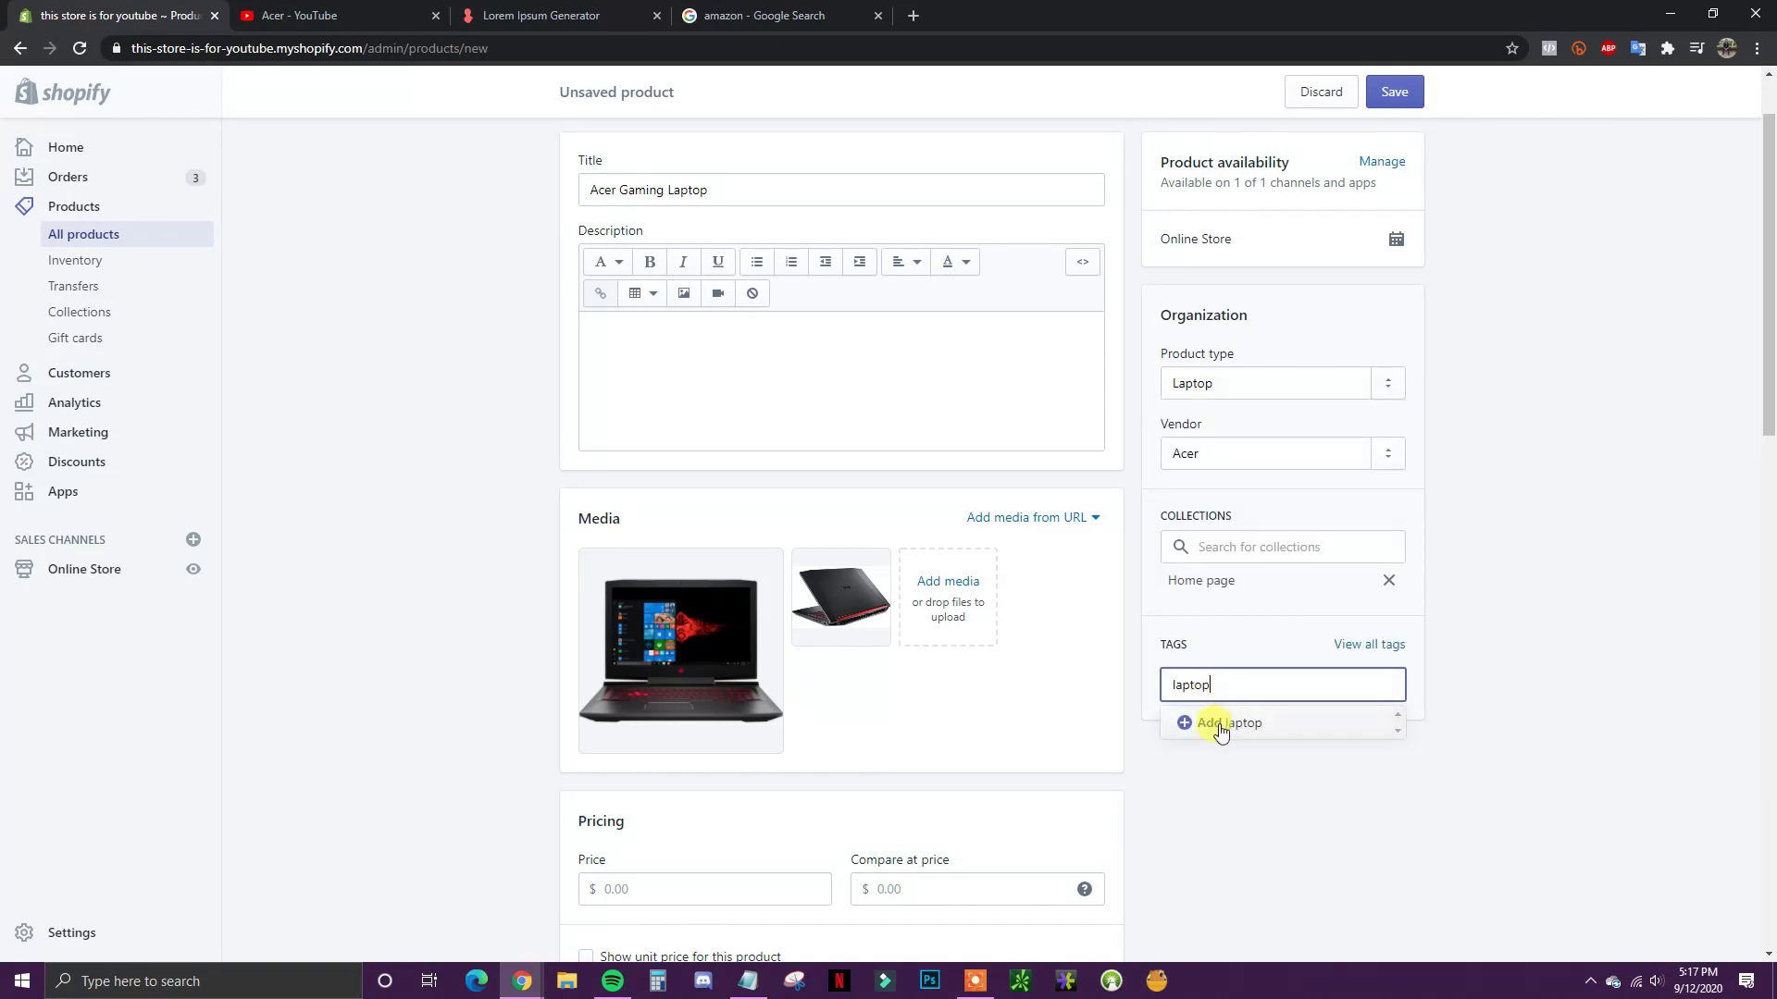
pyautogui.click(1220, 721)
pyautogui.click(1284, 686)
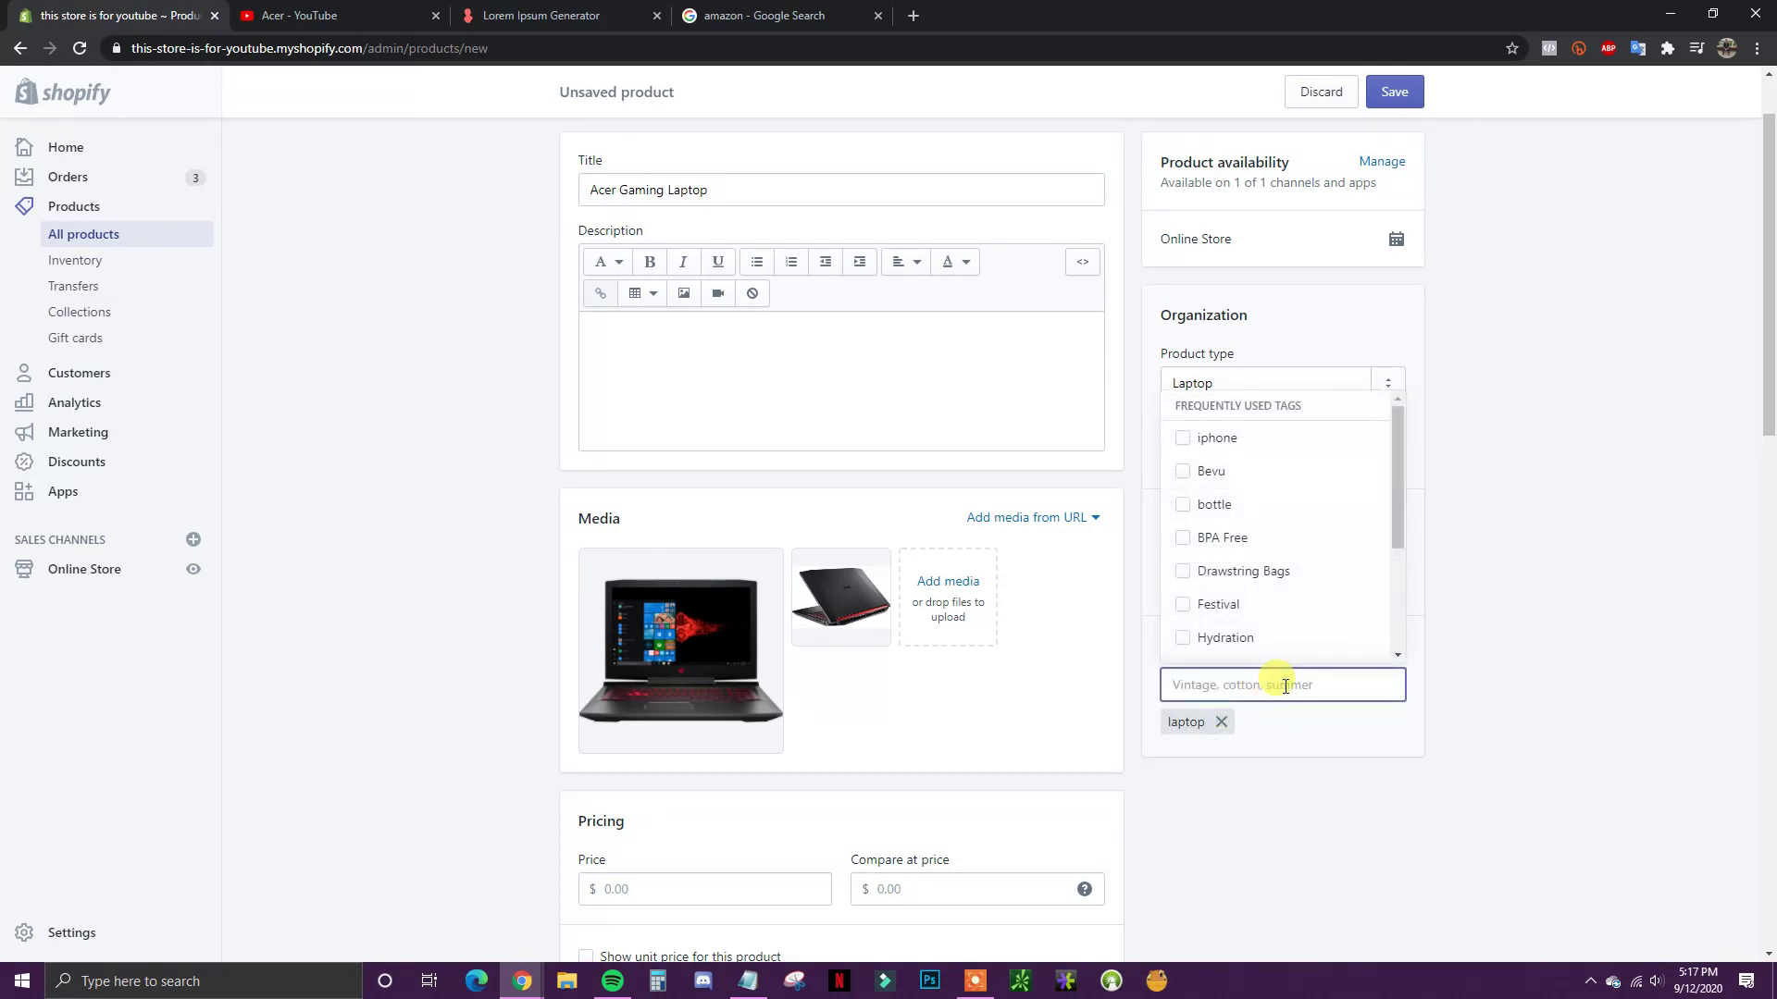
pyautogui.write('gaming laptop')
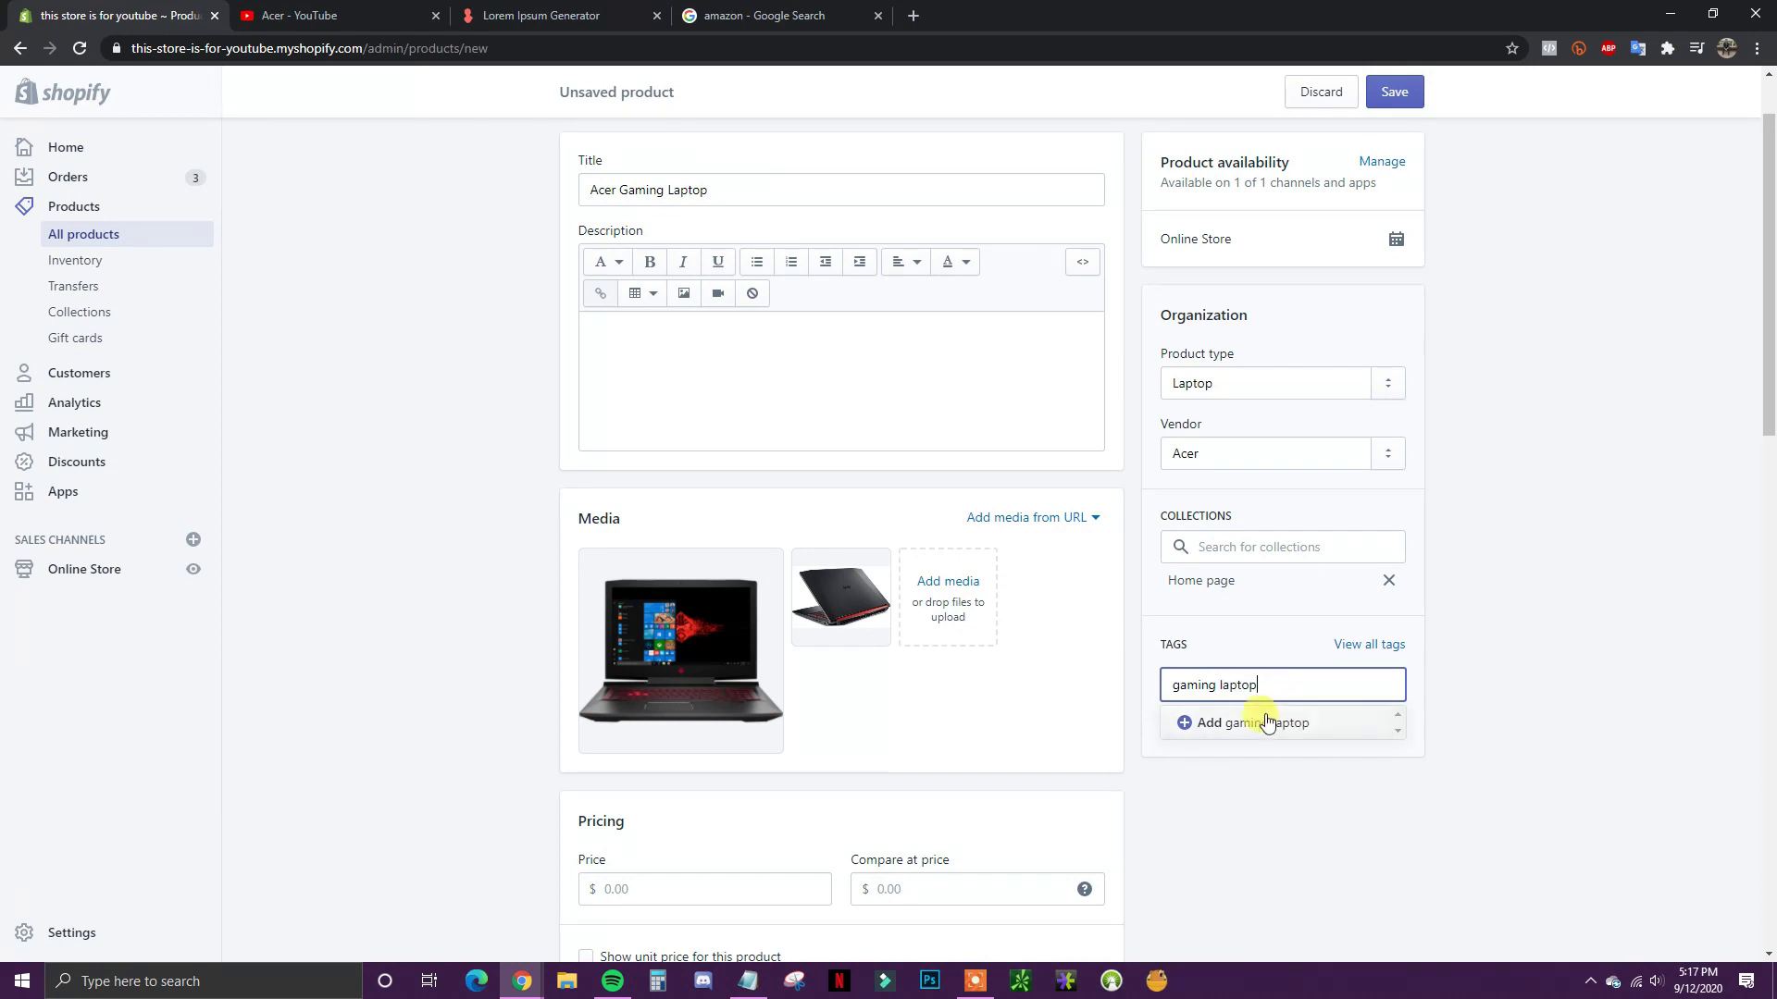
pyautogui.click(1259, 722)
pyautogui.click(1323, 687)
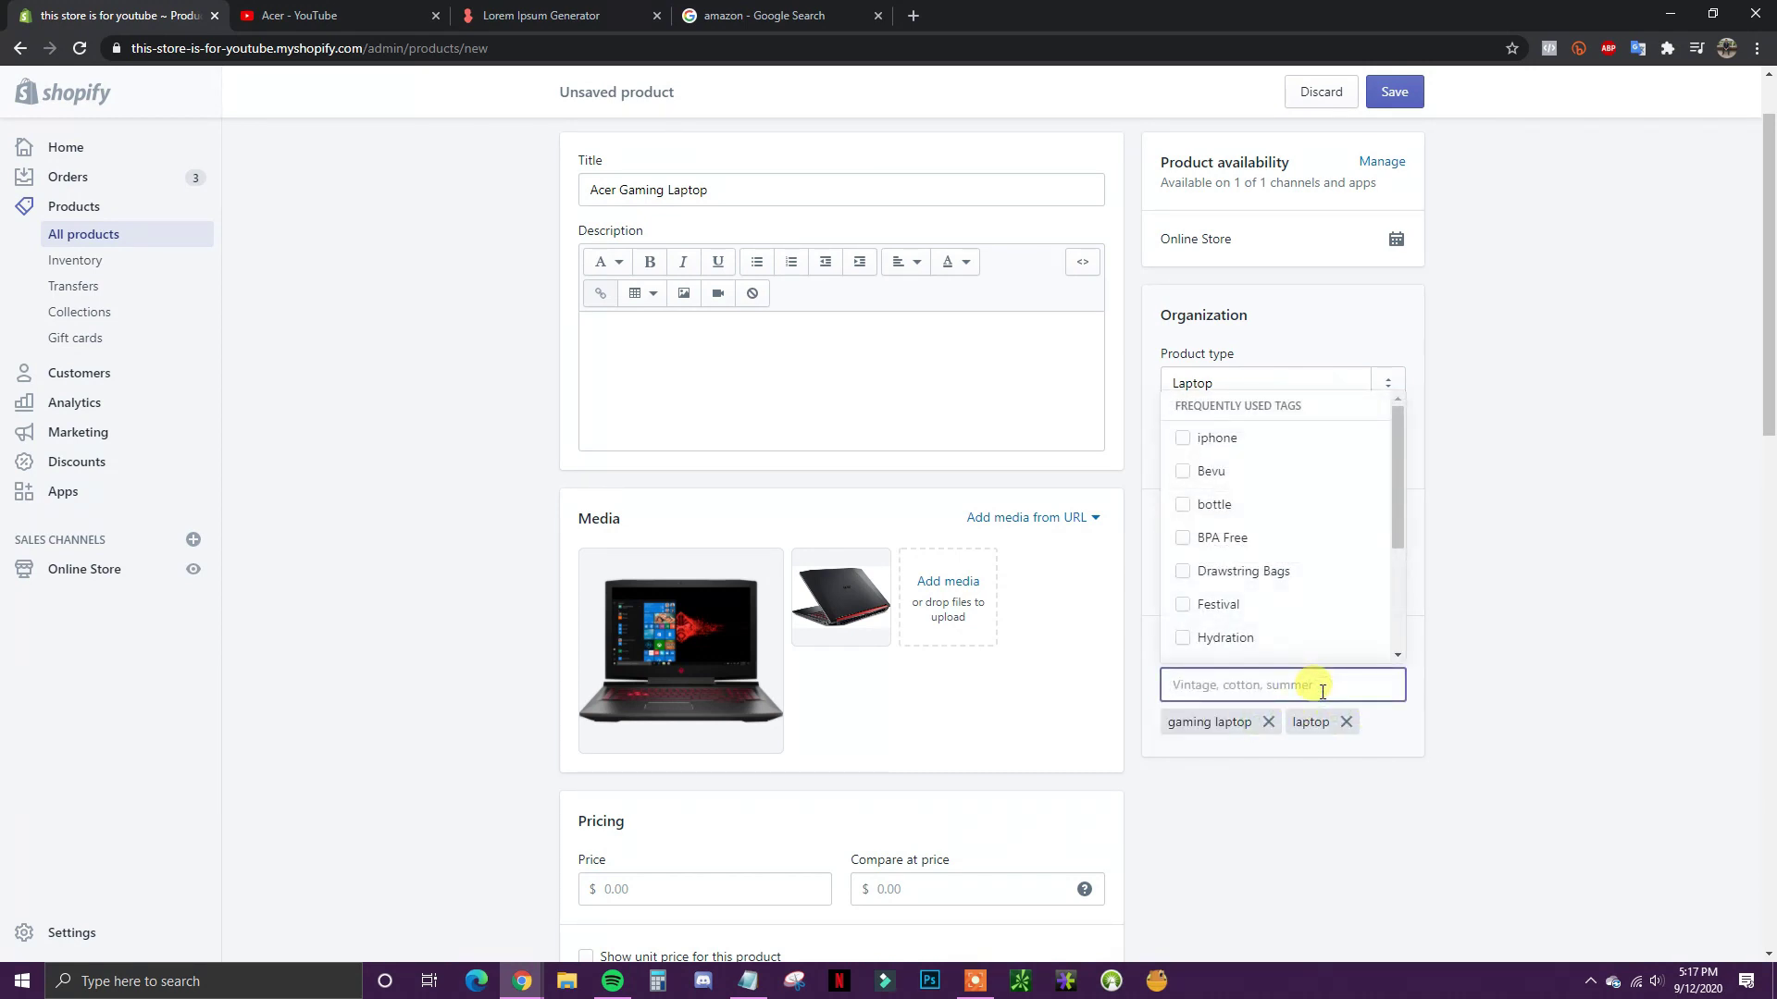
pyautogui.write('gaming')
pyautogui.press('Return')
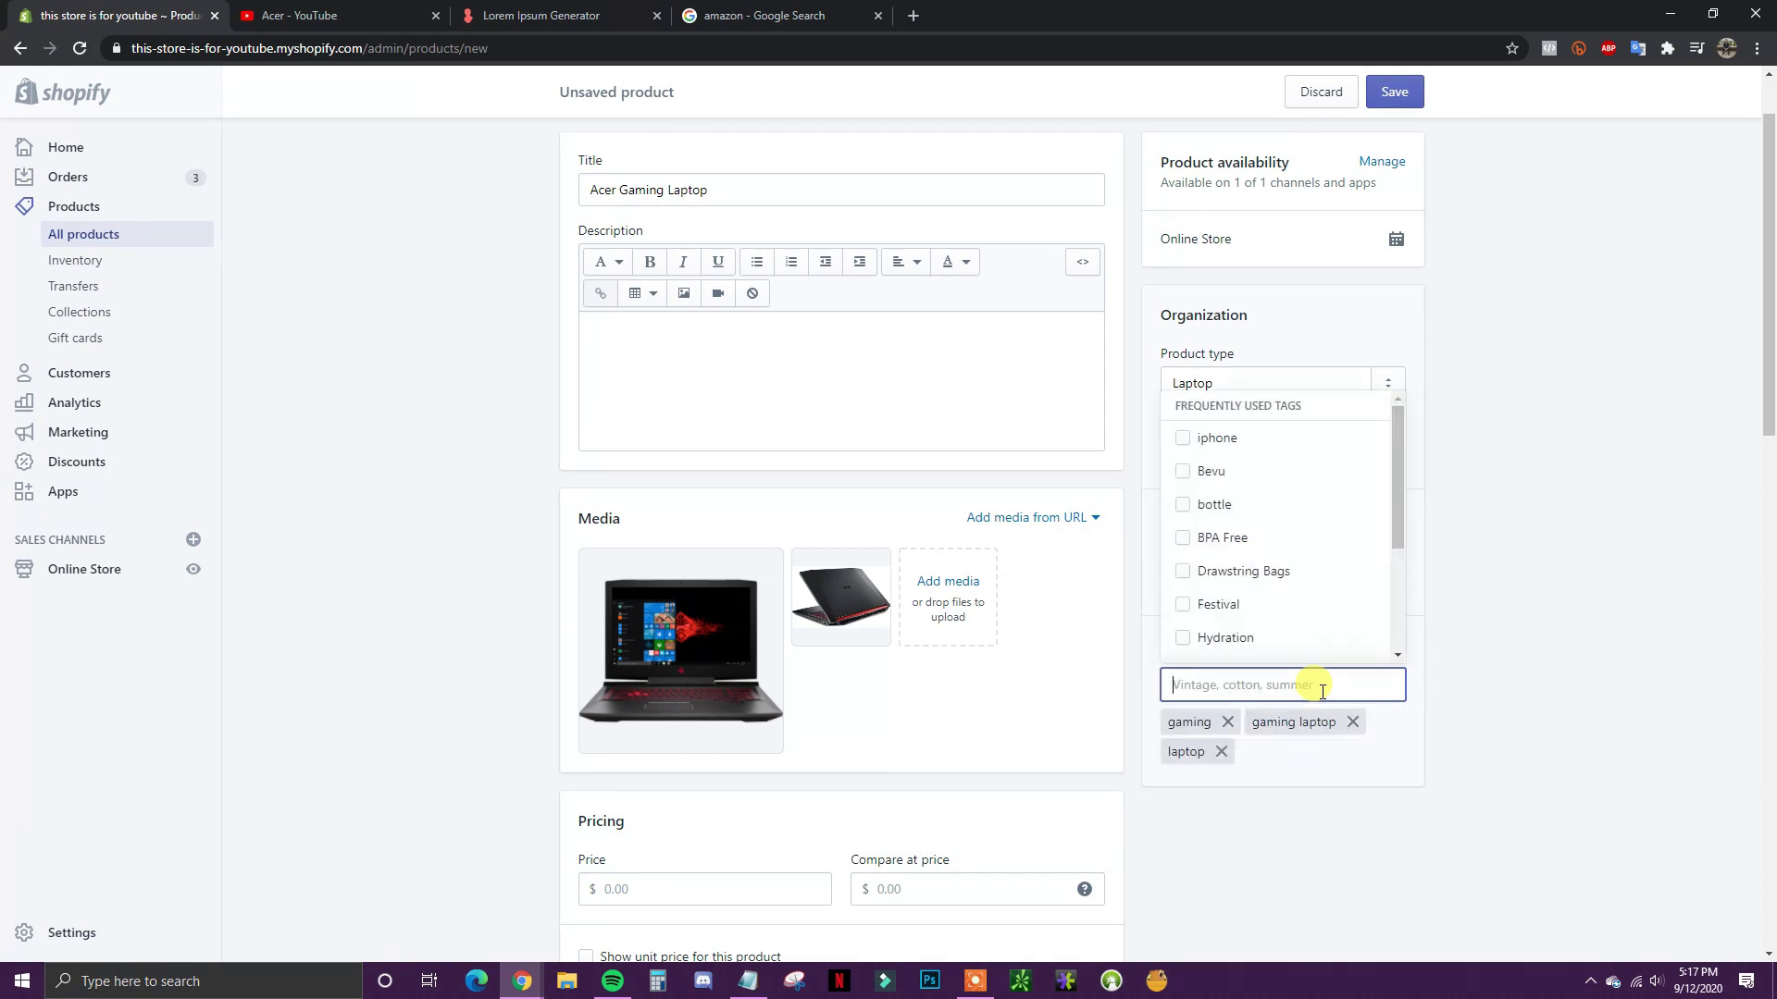
pyautogui.click(1482, 790)
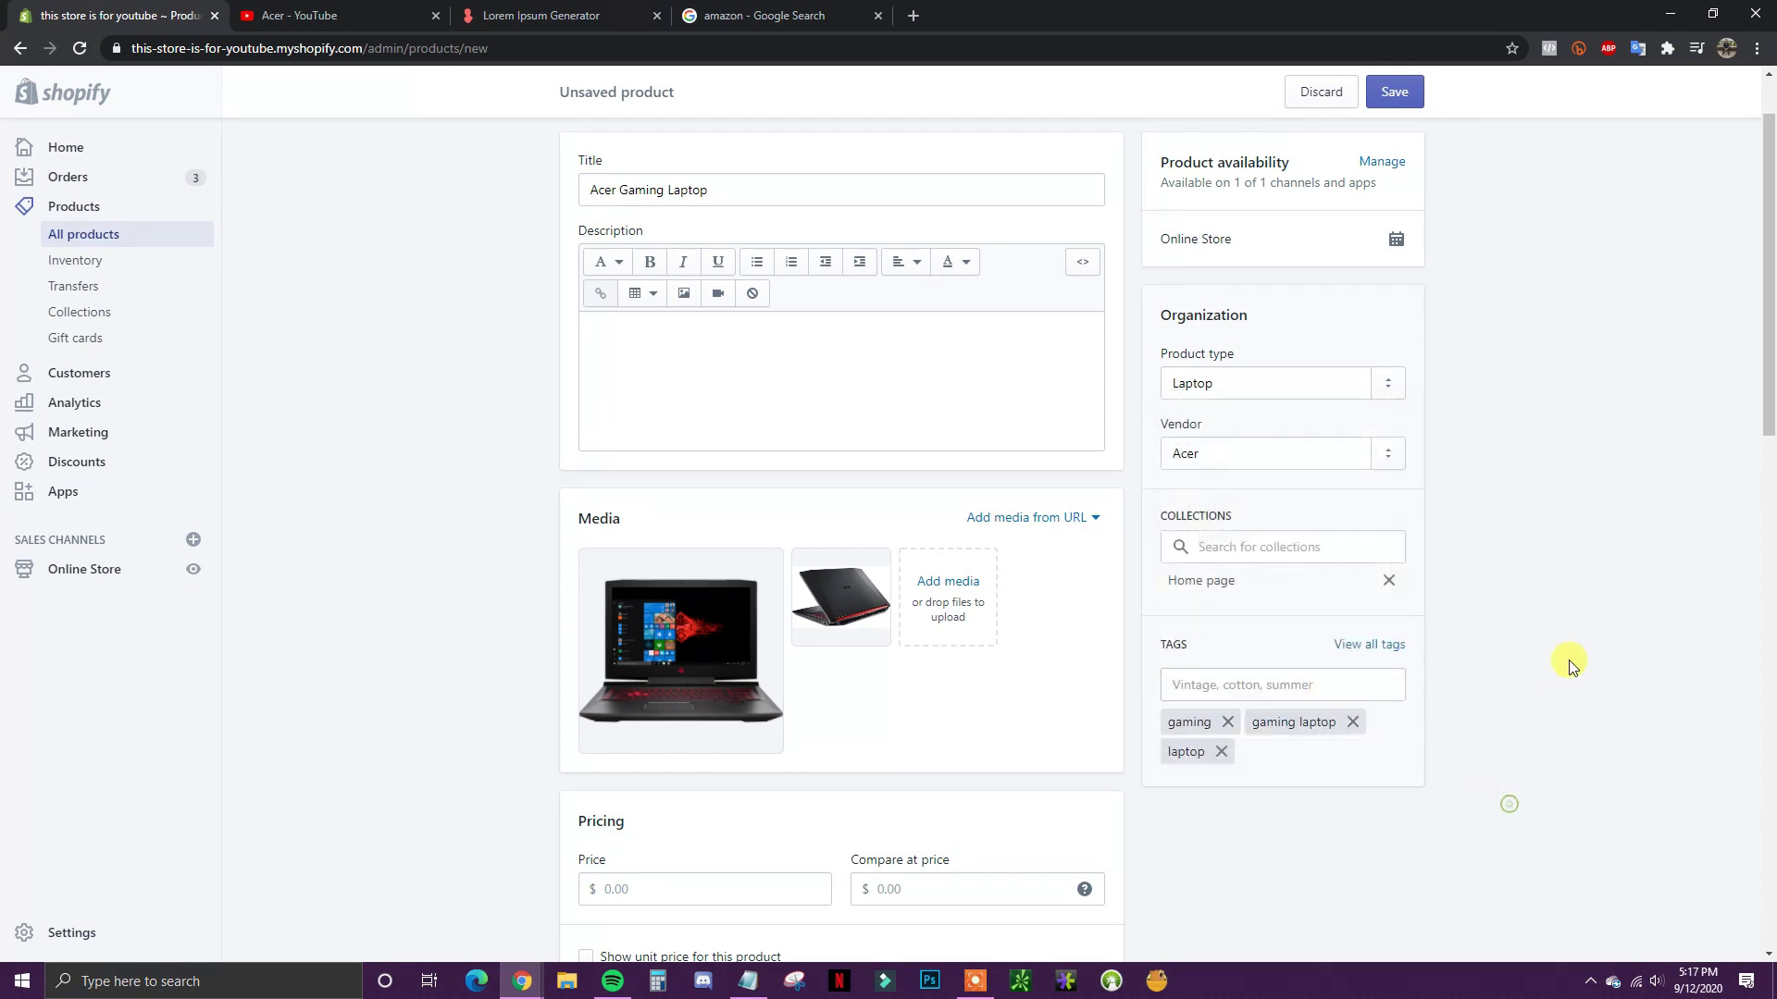
pyautogui.scroll(-1, 1570, 664)
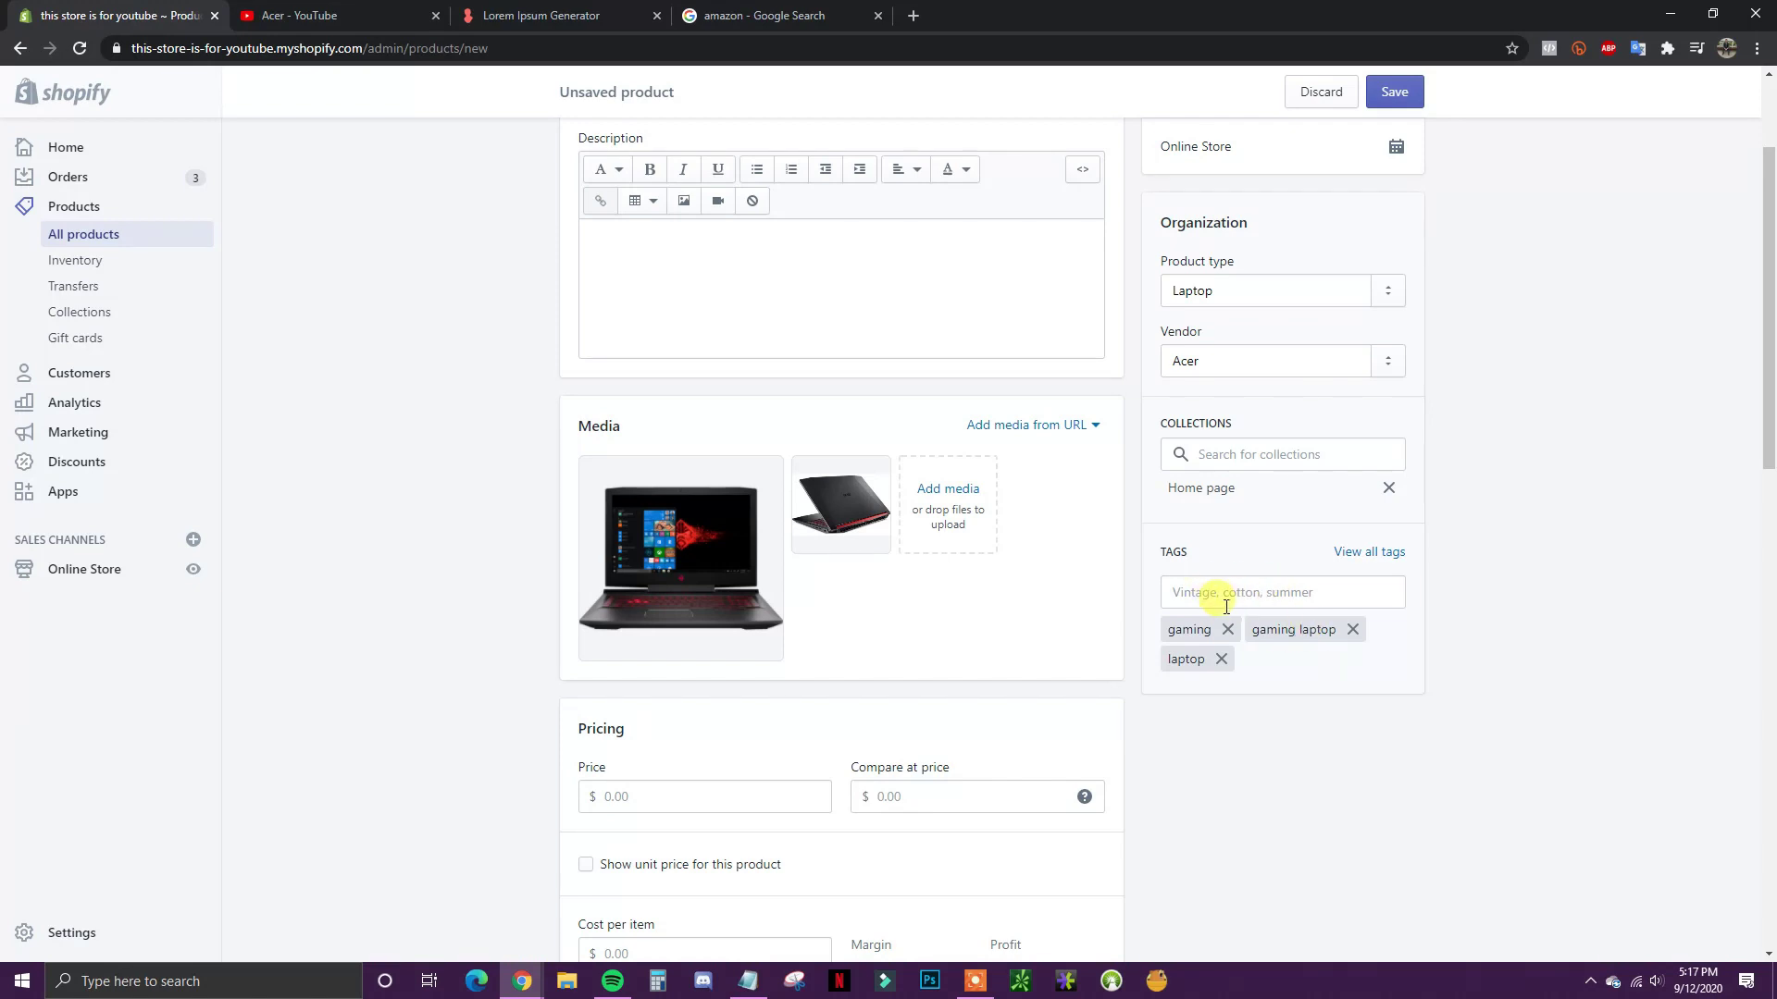
# Step: Add the tag "acer" to the product
pyautogui.scroll(-1, 1202, 608)
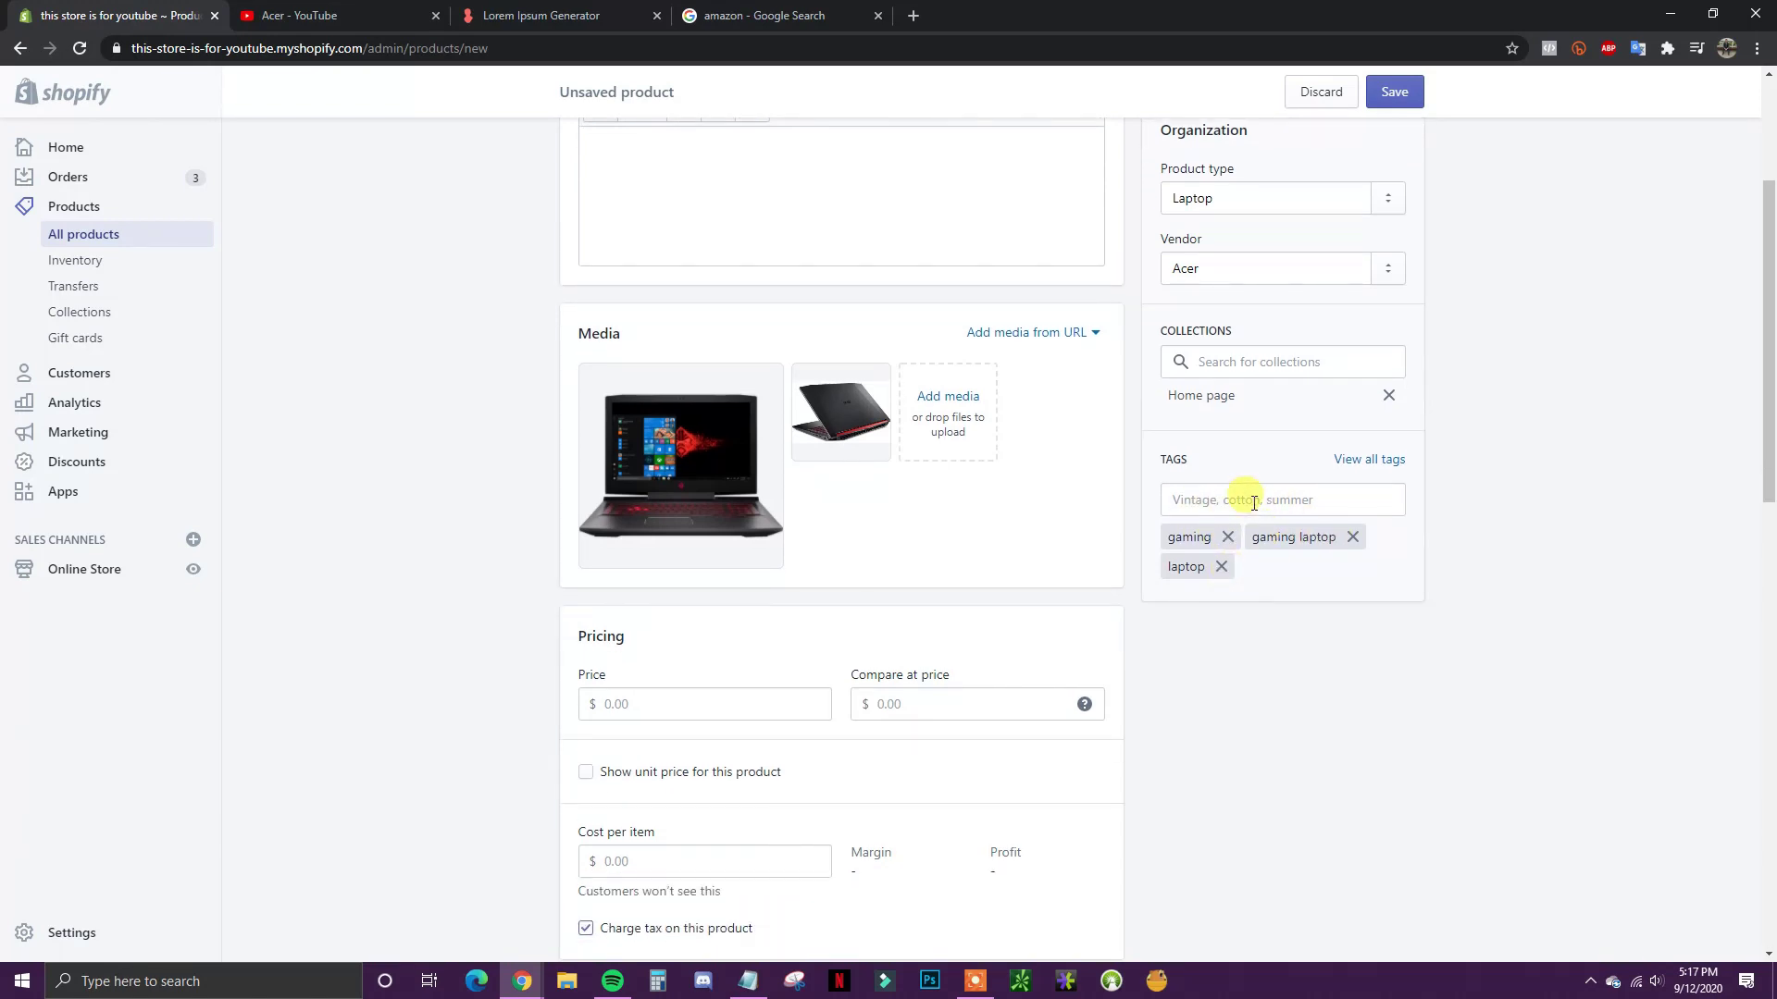
pyautogui.click(1241, 497)
pyautogui.write('acer')
pyautogui.press('Return')
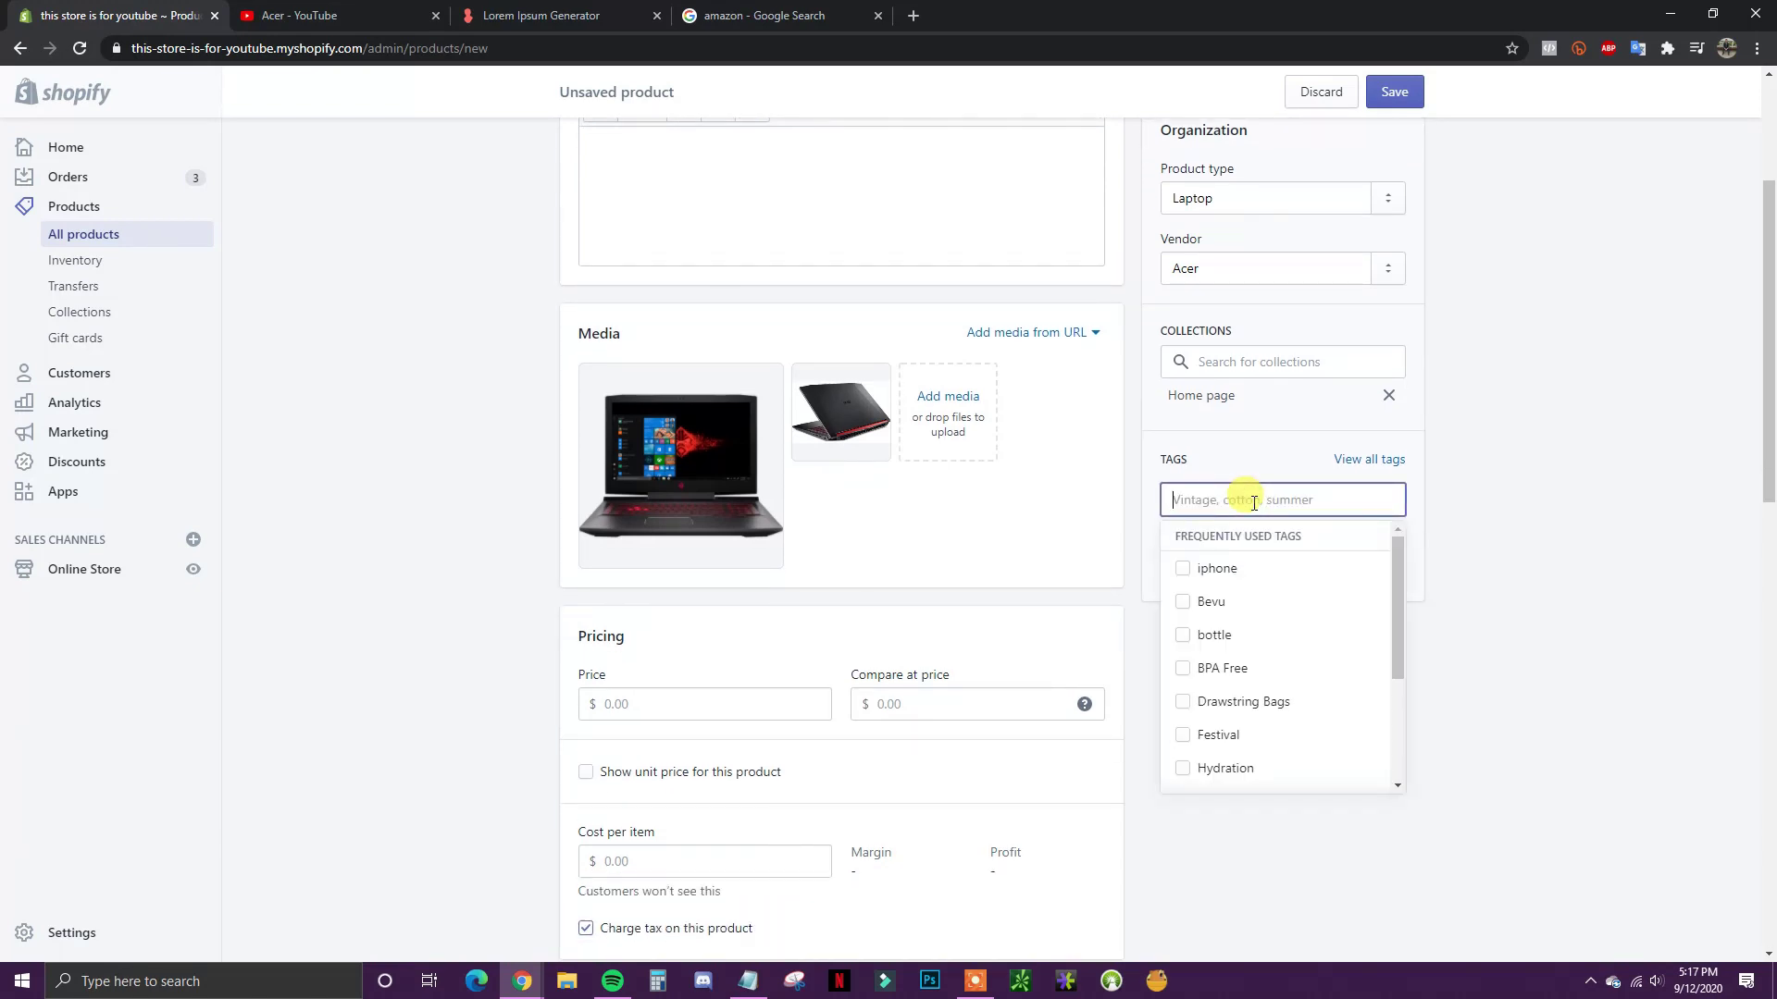
pyautogui.click(1584, 582)
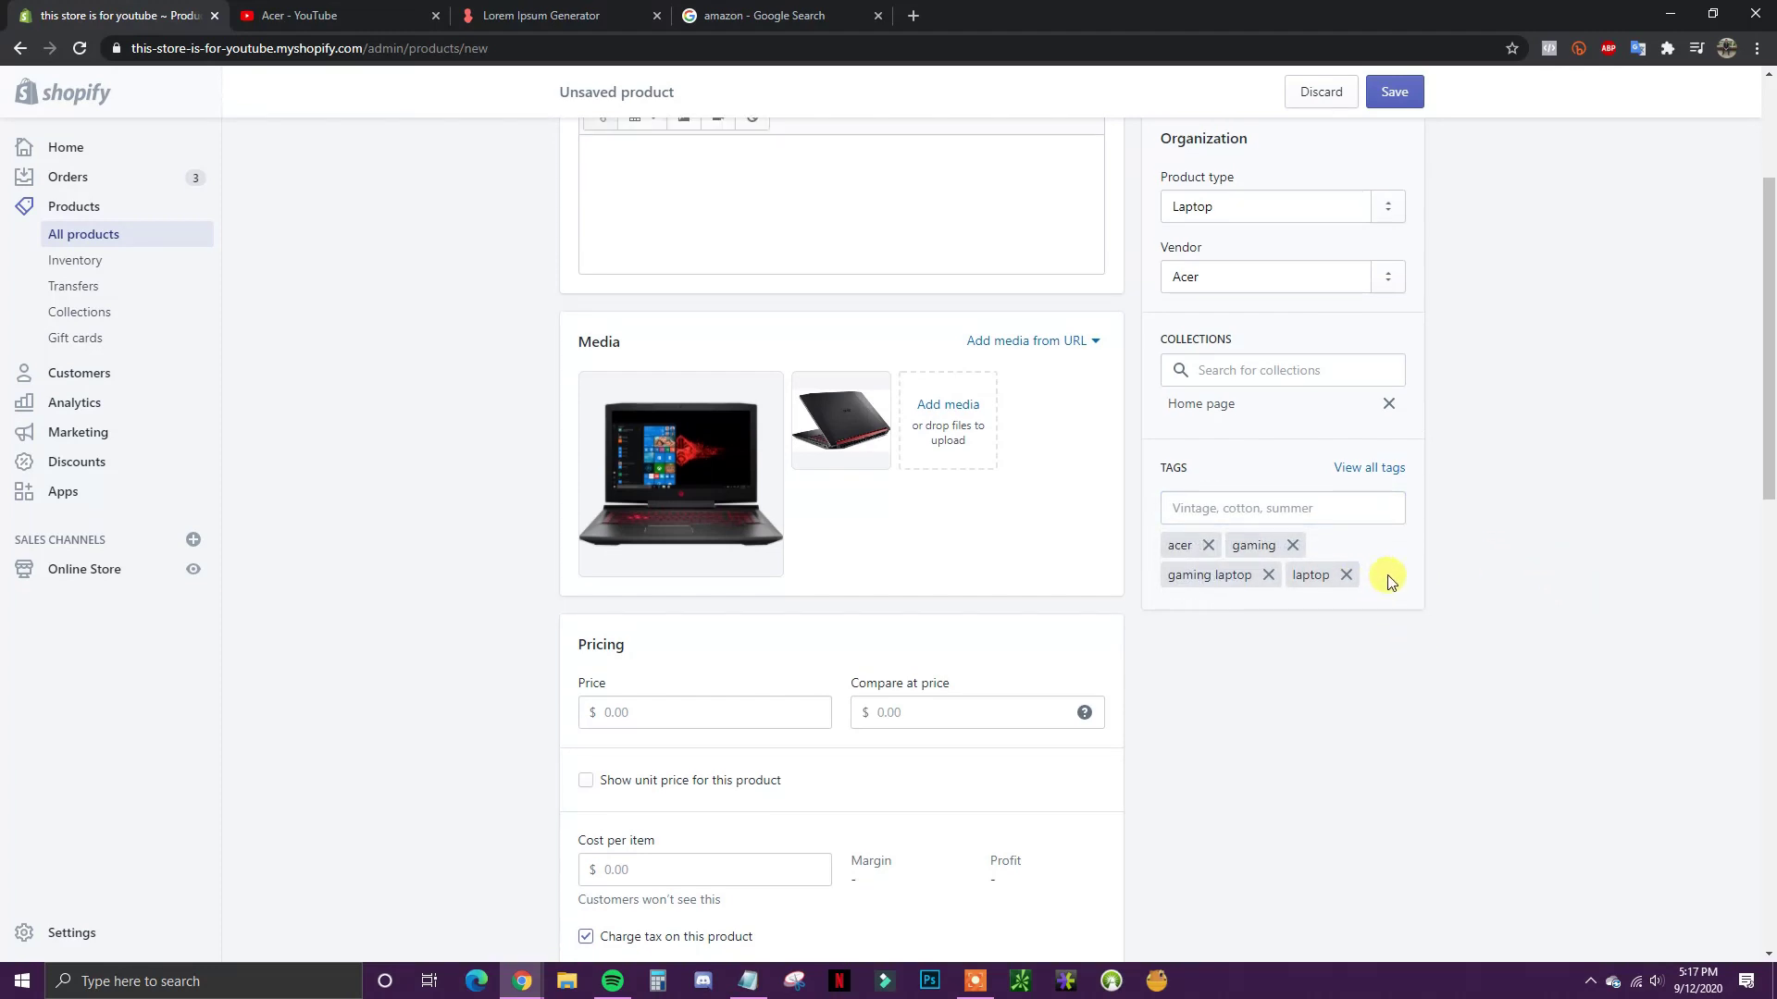
# Step: Switch to Notepad, add the missing space before "tagline" in the description template, and review its outline
pyautogui.scroll(3, 1416, 601)
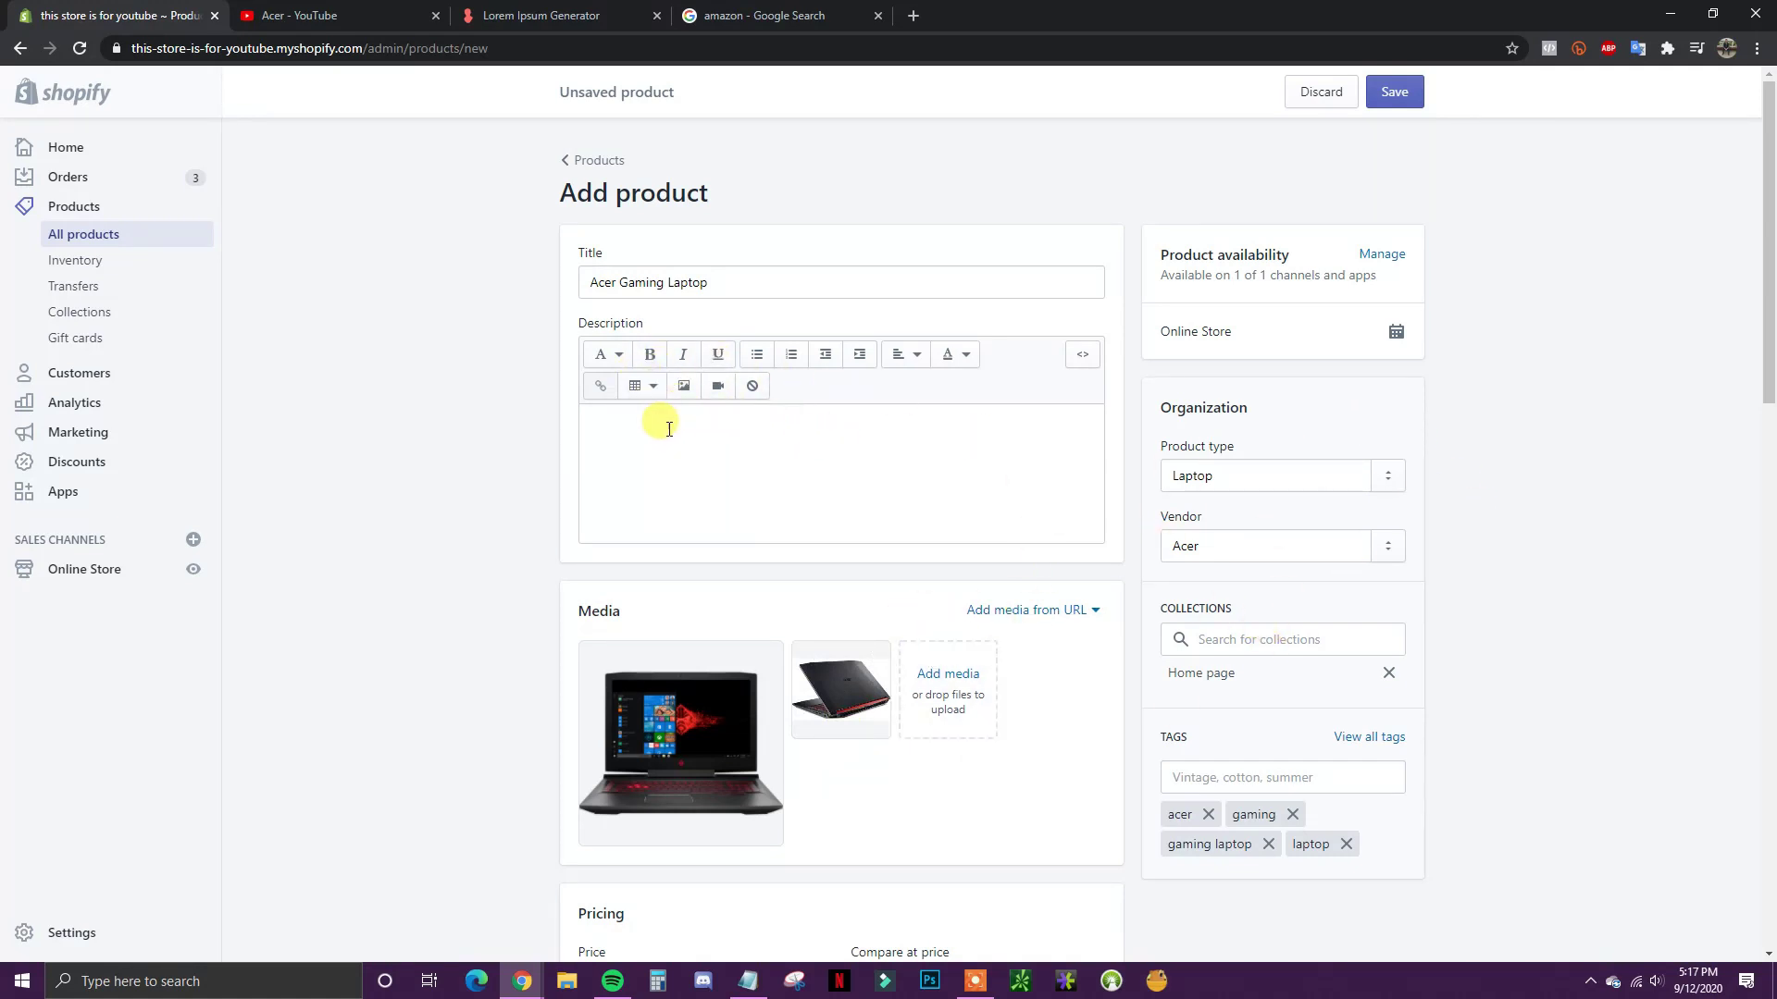
pyautogui.click(647, 416)
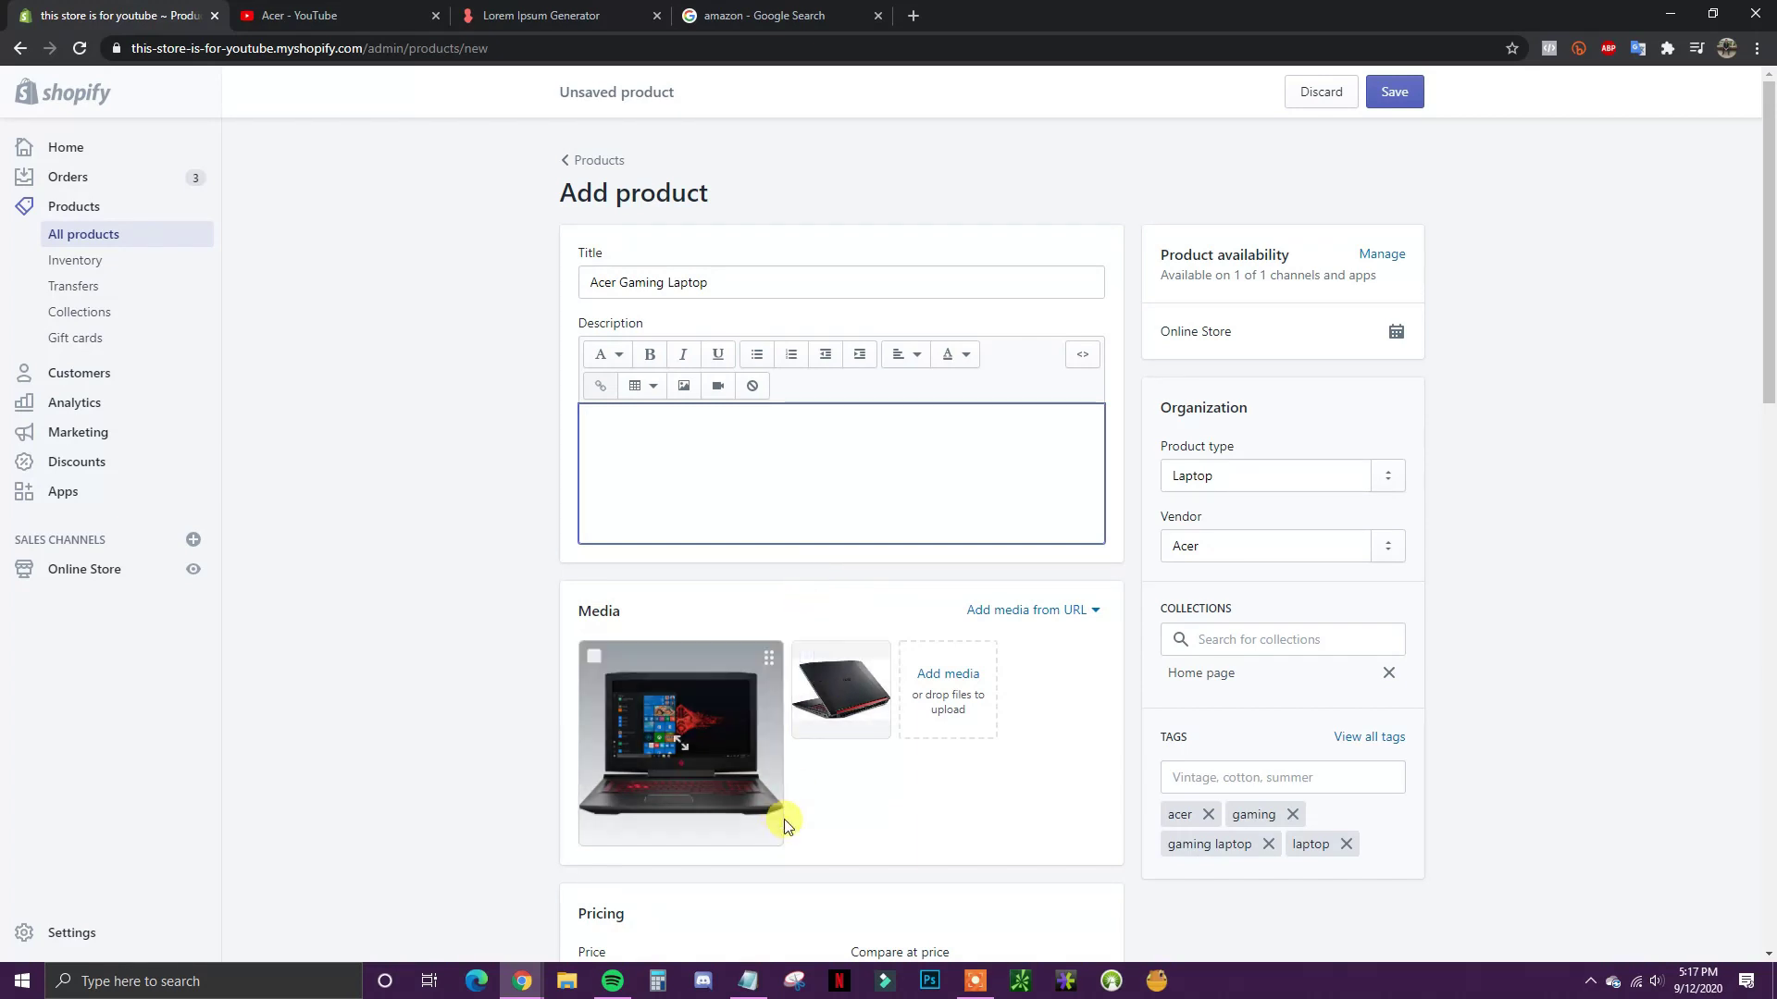
pyautogui.click(748, 981)
pyautogui.moveTo(398, 368); pyautogui.dragTo(1412, 372)
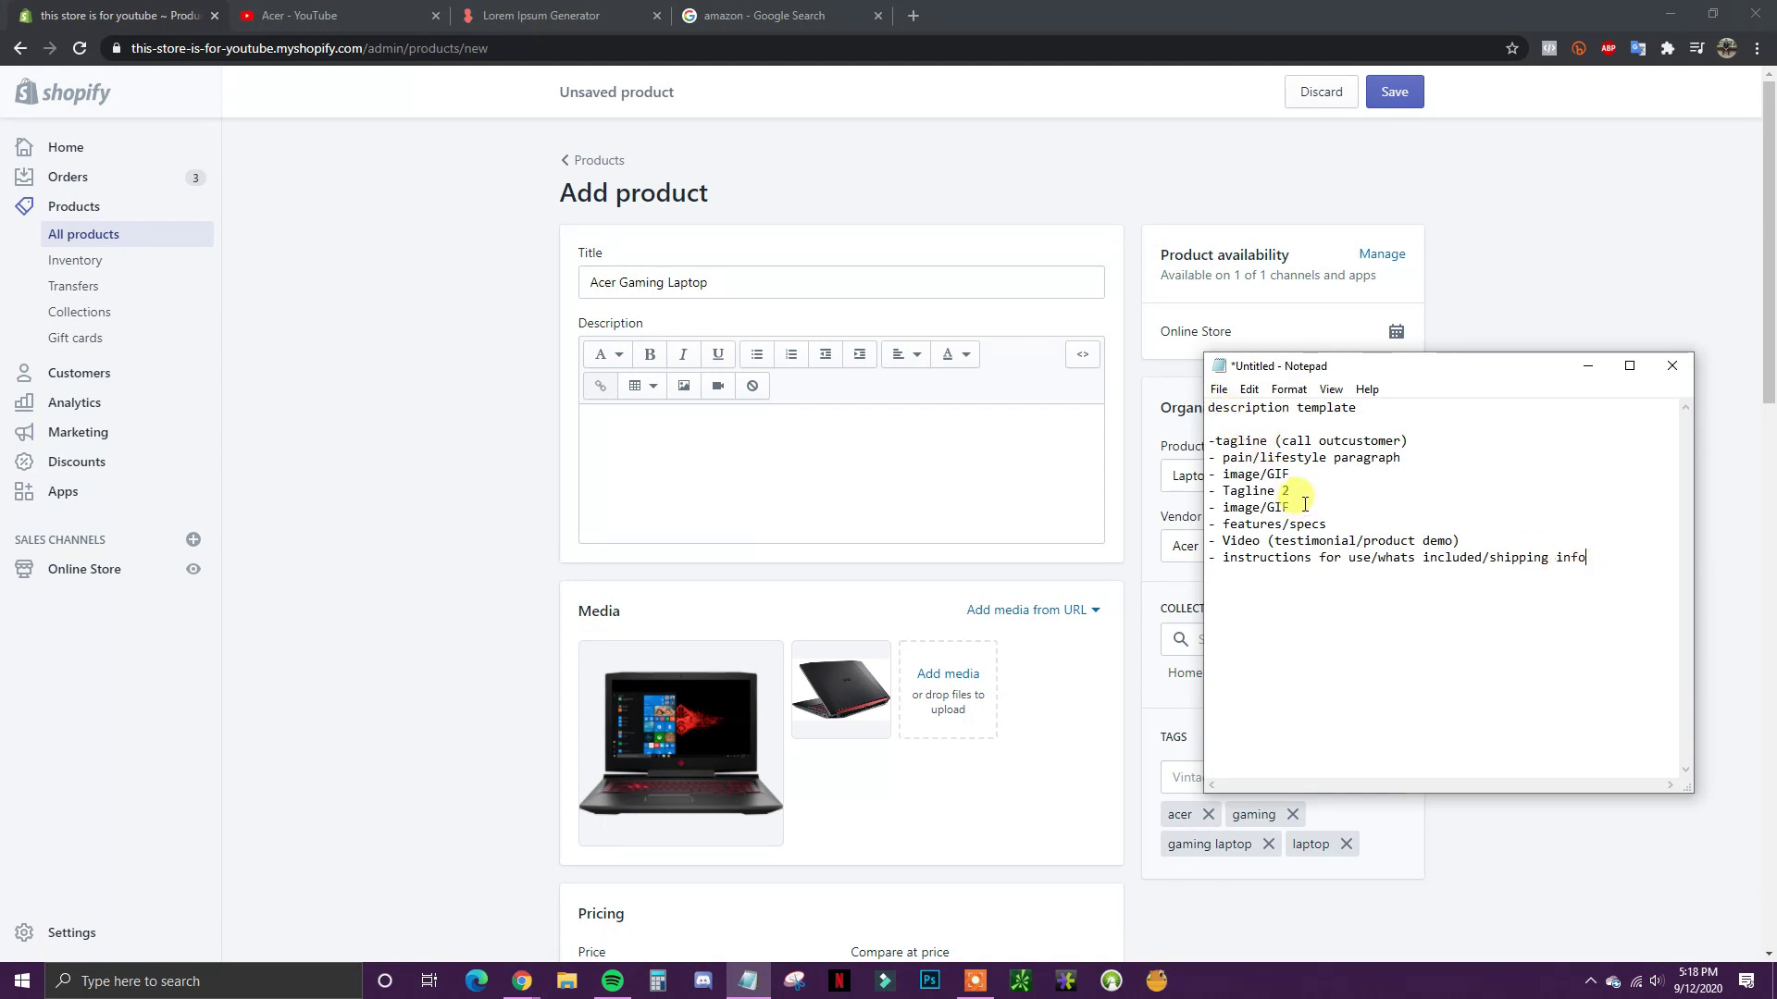
pyautogui.click(1218, 441)
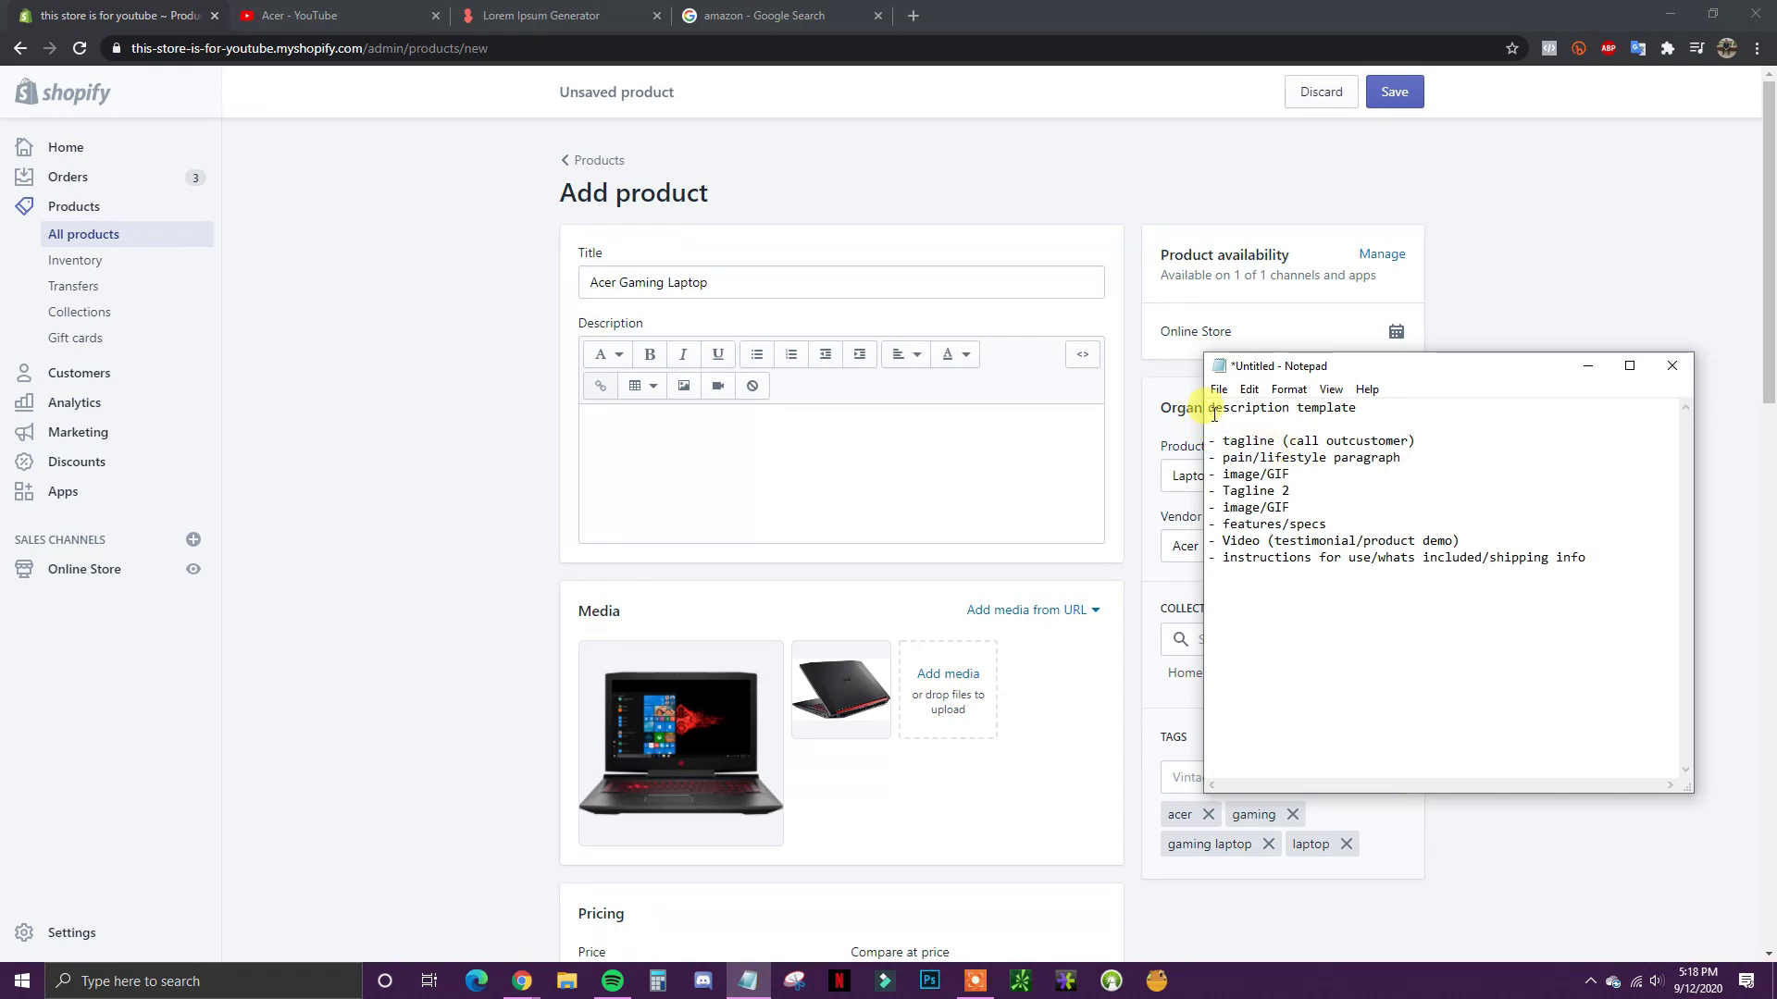
pyautogui.moveTo(1214, 413); pyautogui.dragTo(1567, 586)
pyautogui.click(1598, 555)
pyautogui.moveTo(1225, 438); pyautogui.dragTo(1614, 519)
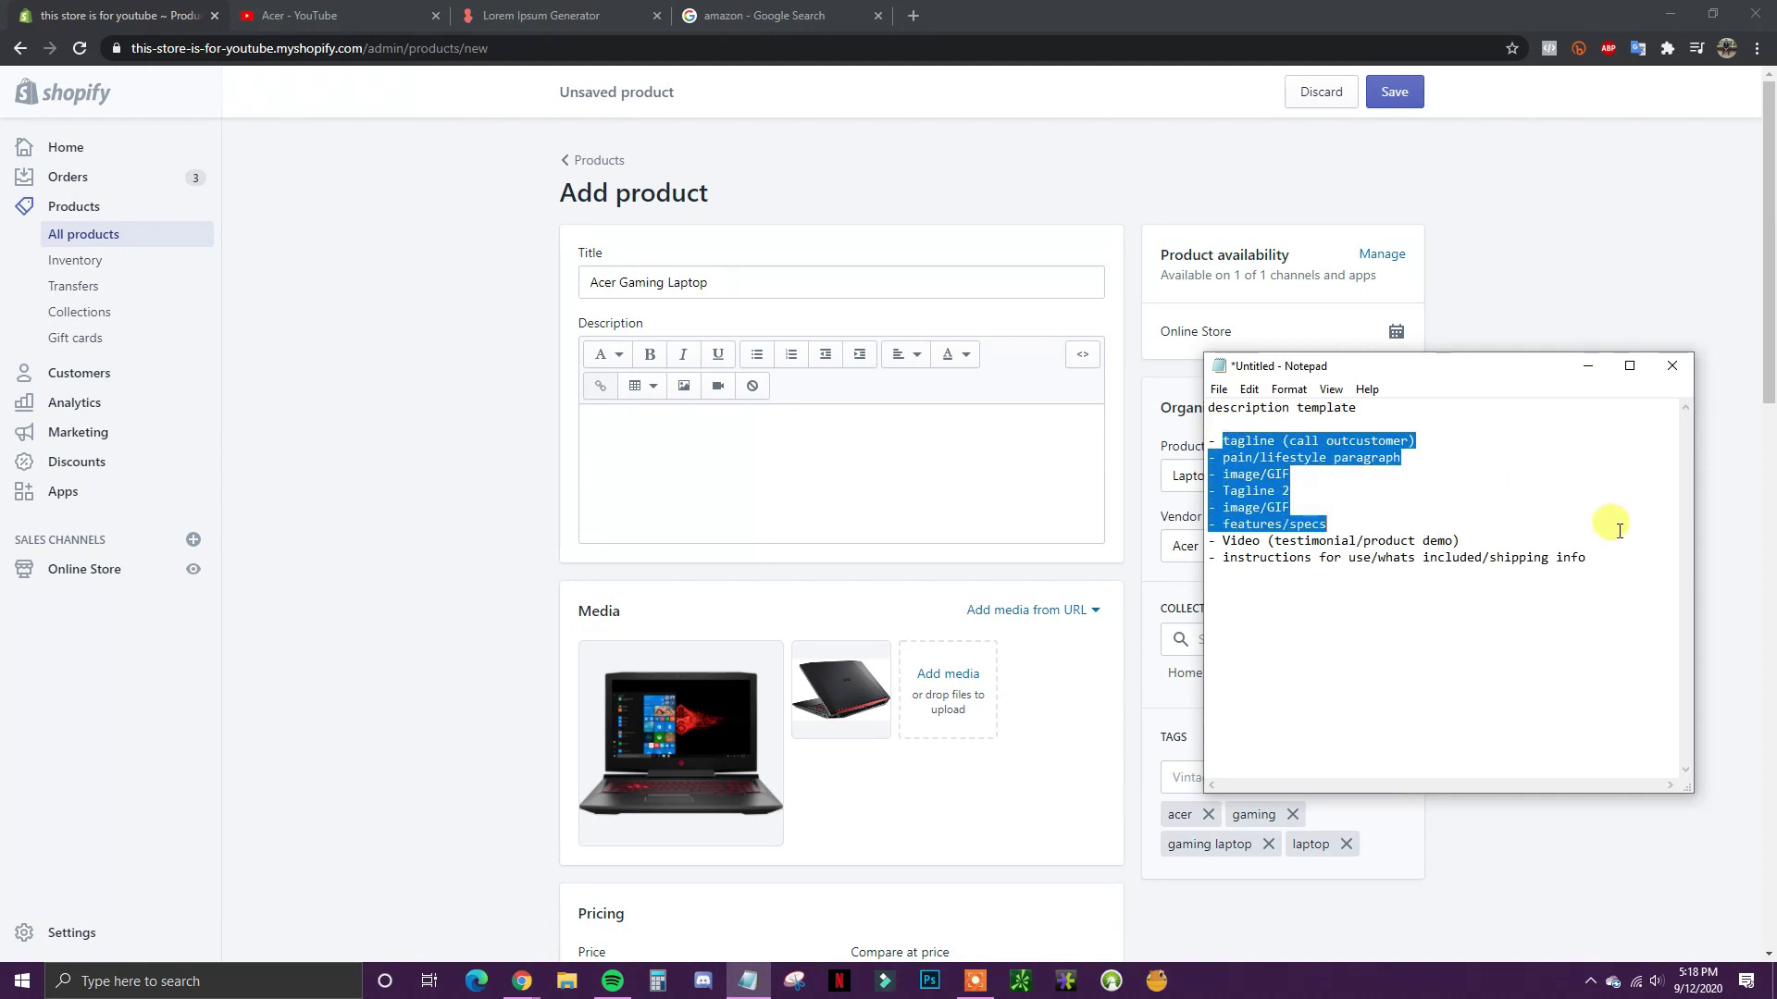
pyautogui.click(1502, 518)
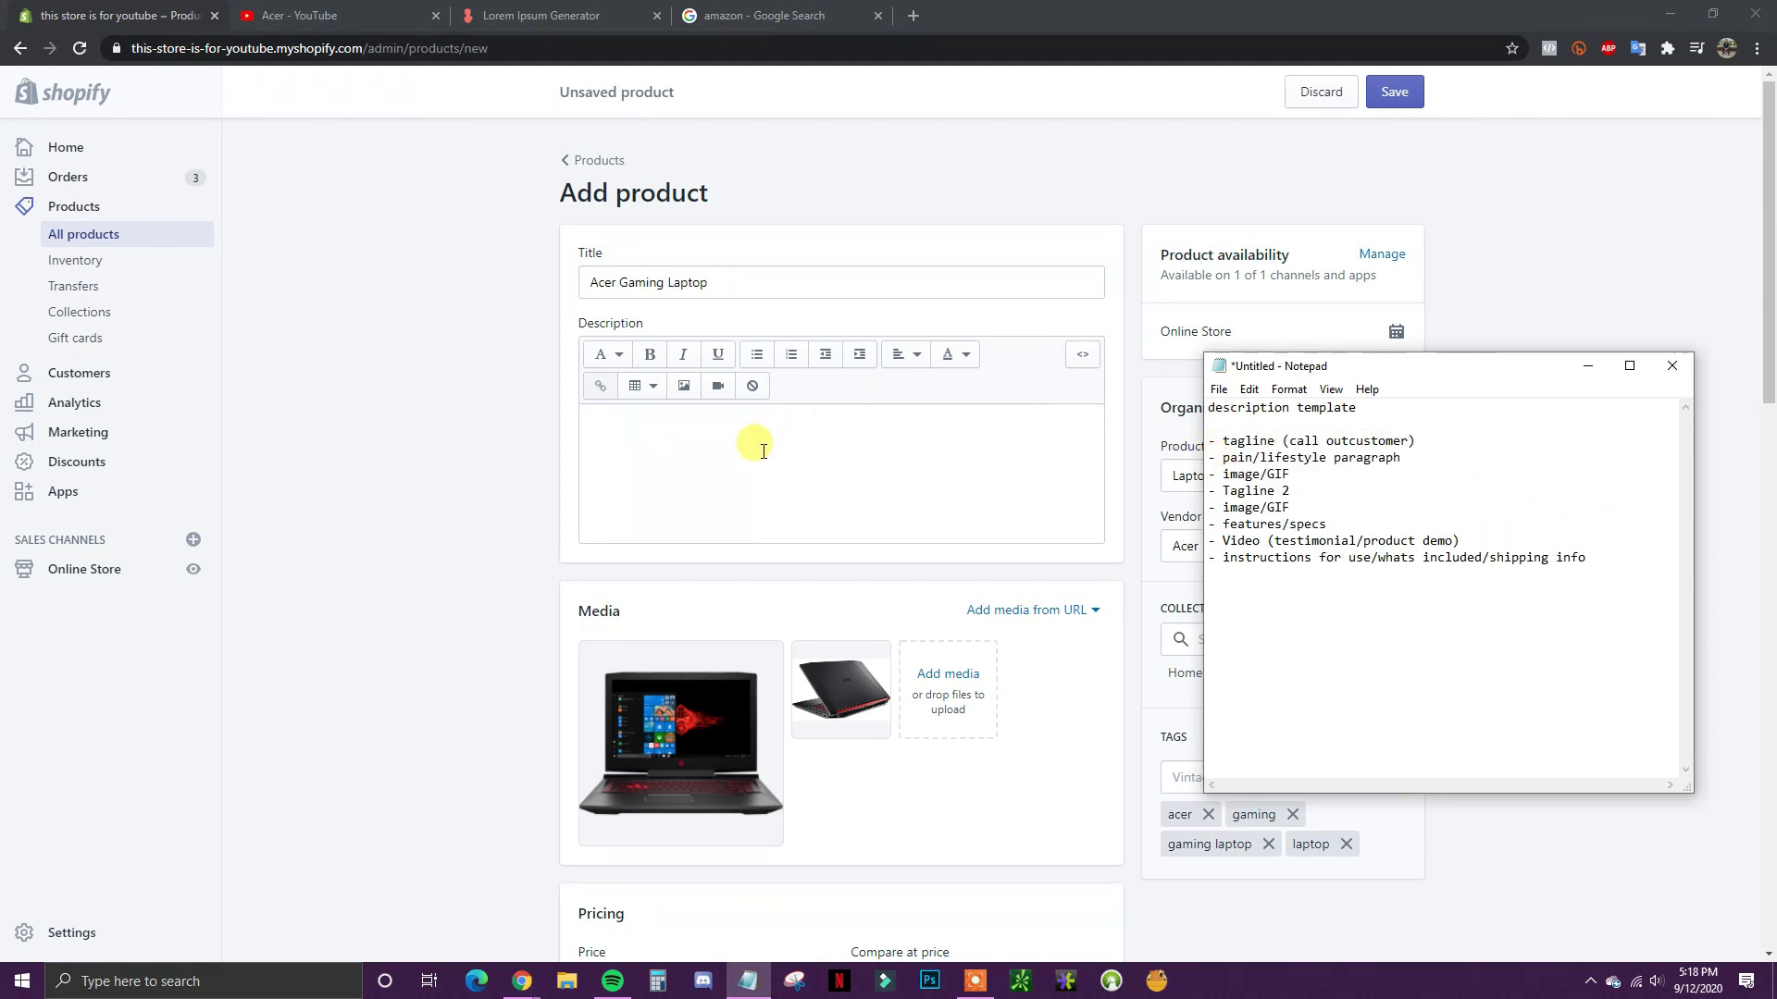
# Step: Try to apply the Heading 1 style to the empty product description
pyautogui.click(750, 411)
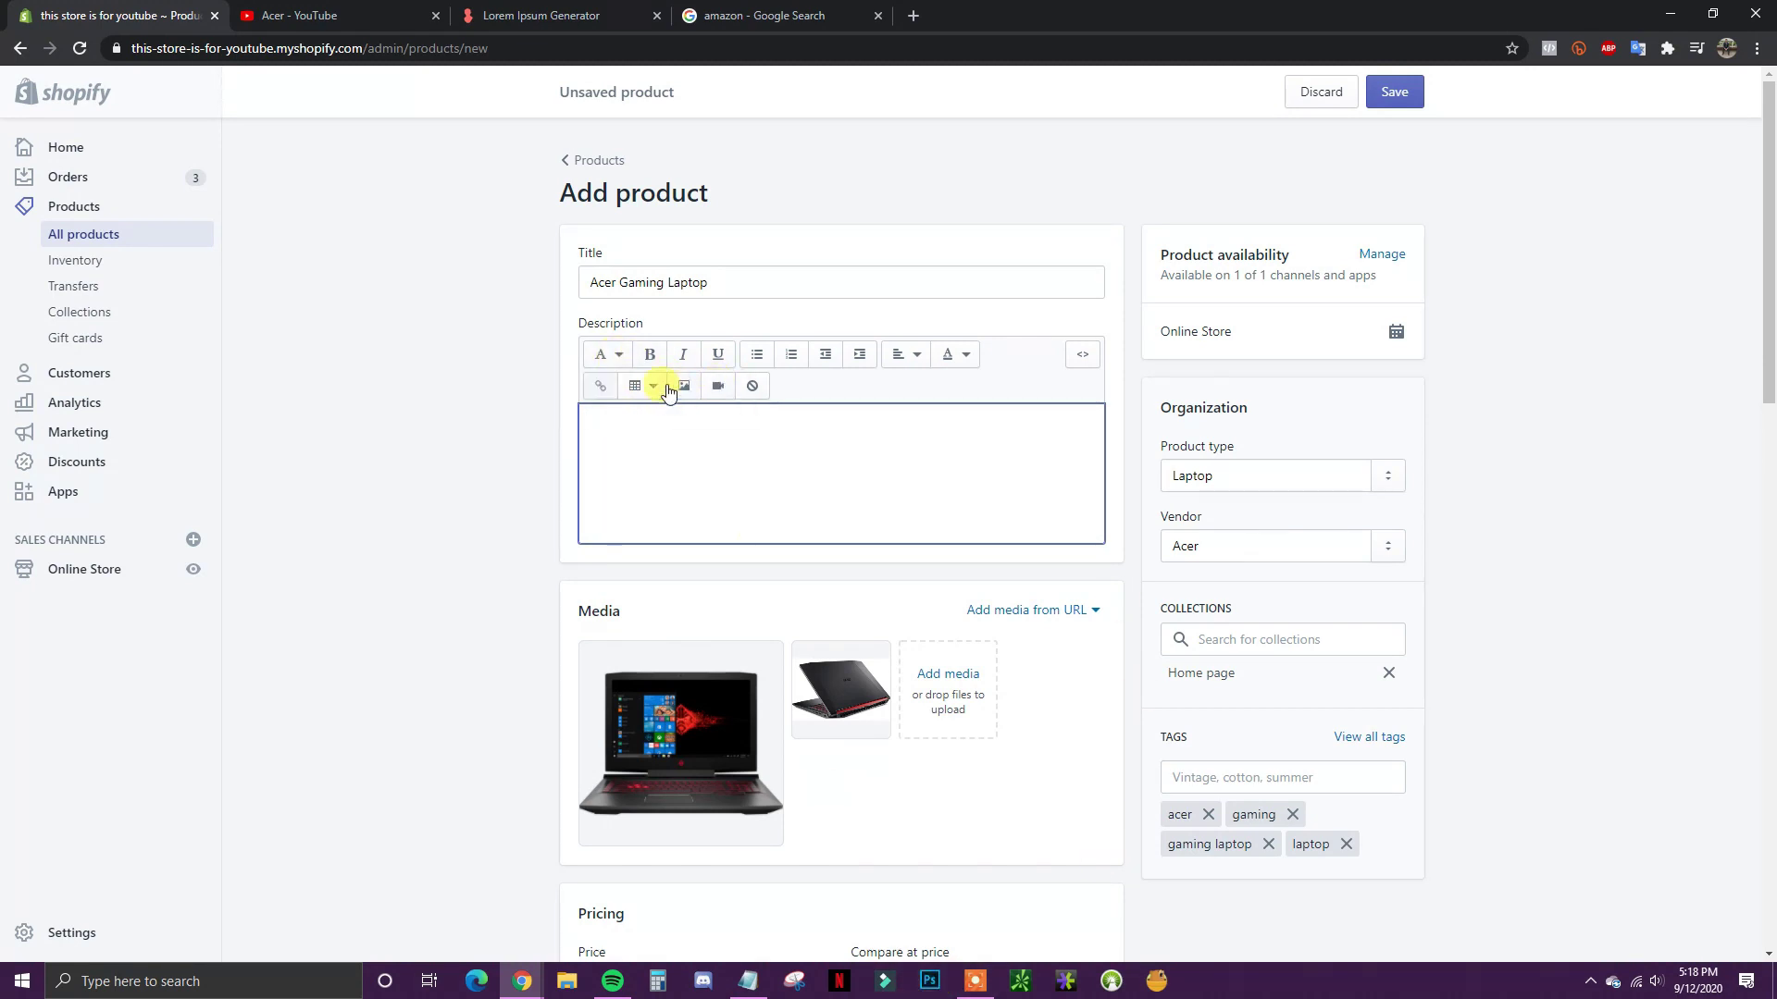
pyautogui.click(607, 354)
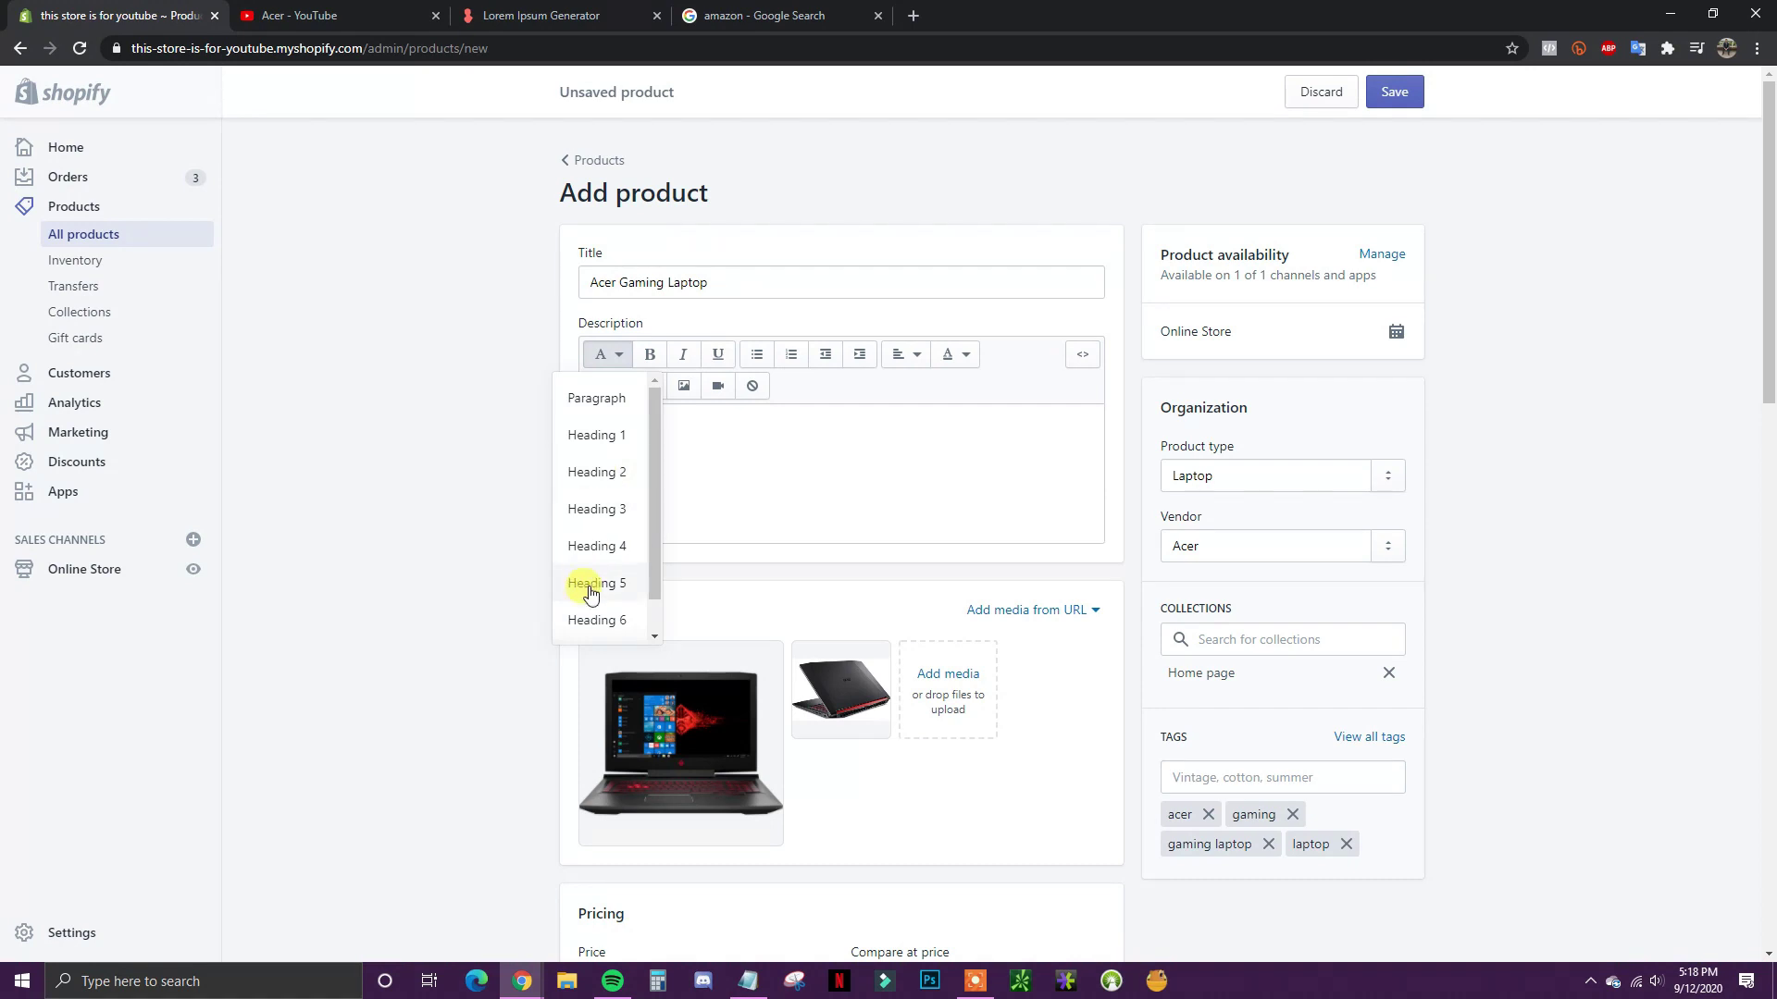
pyautogui.click(619, 443)
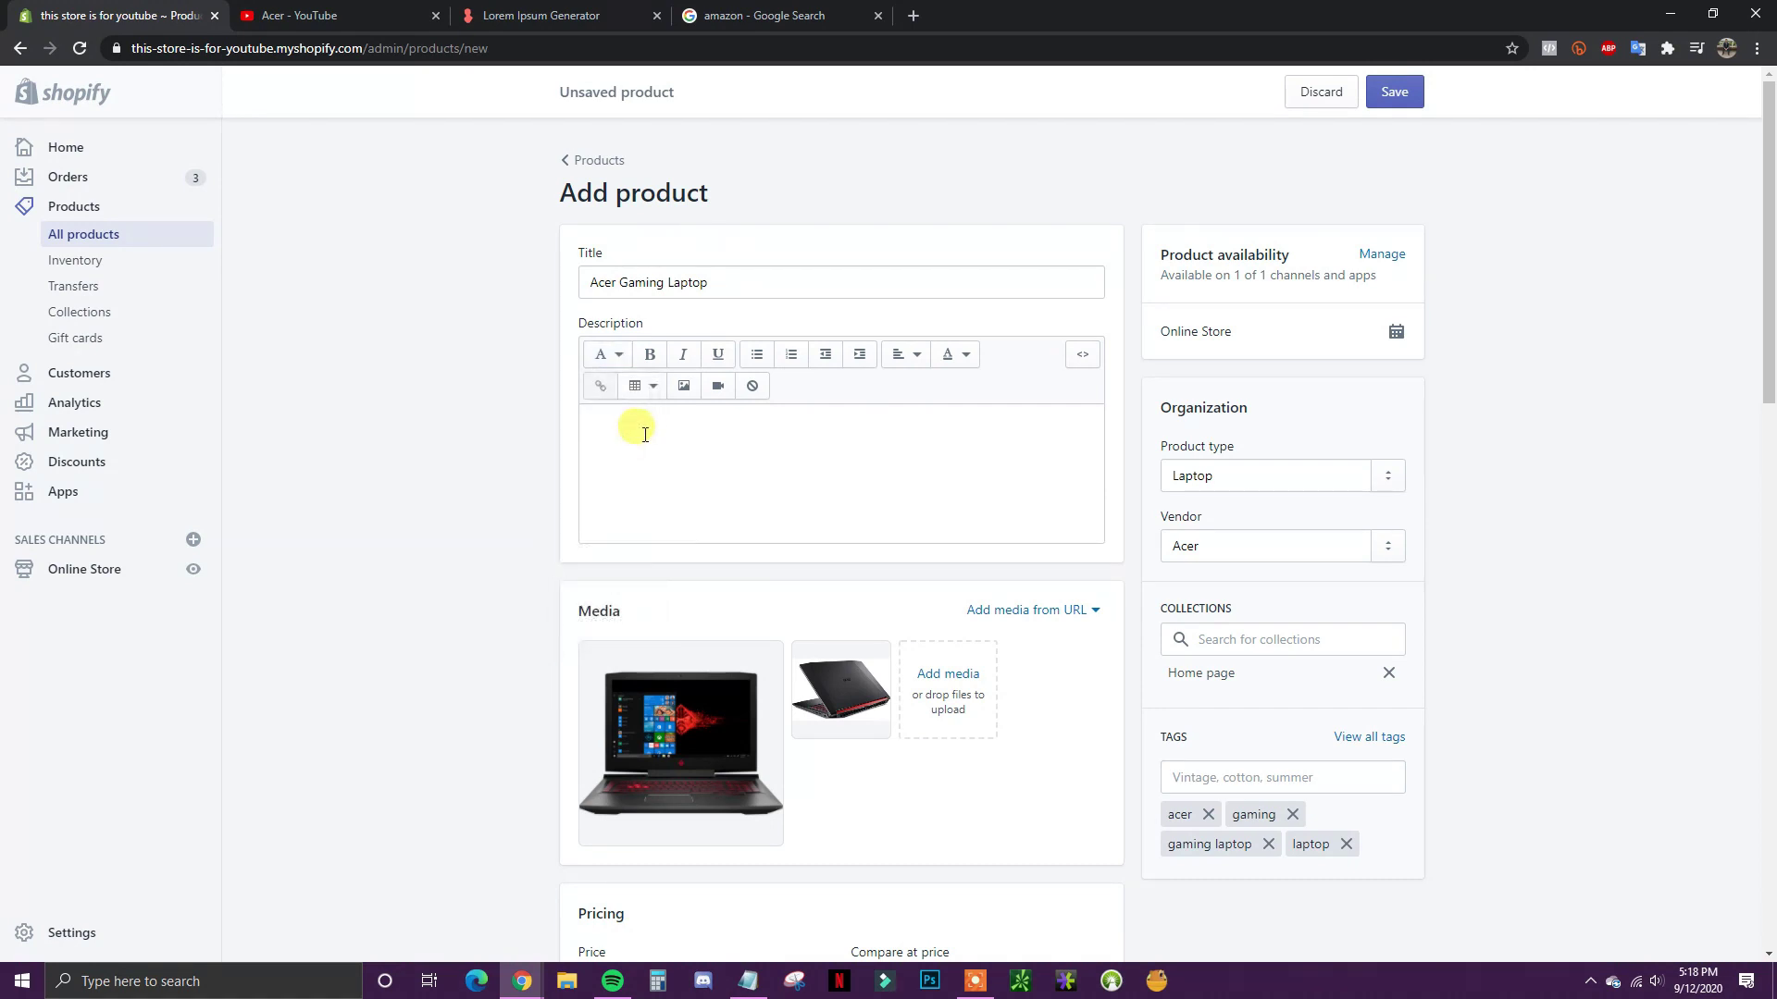
pyautogui.click(607, 359)
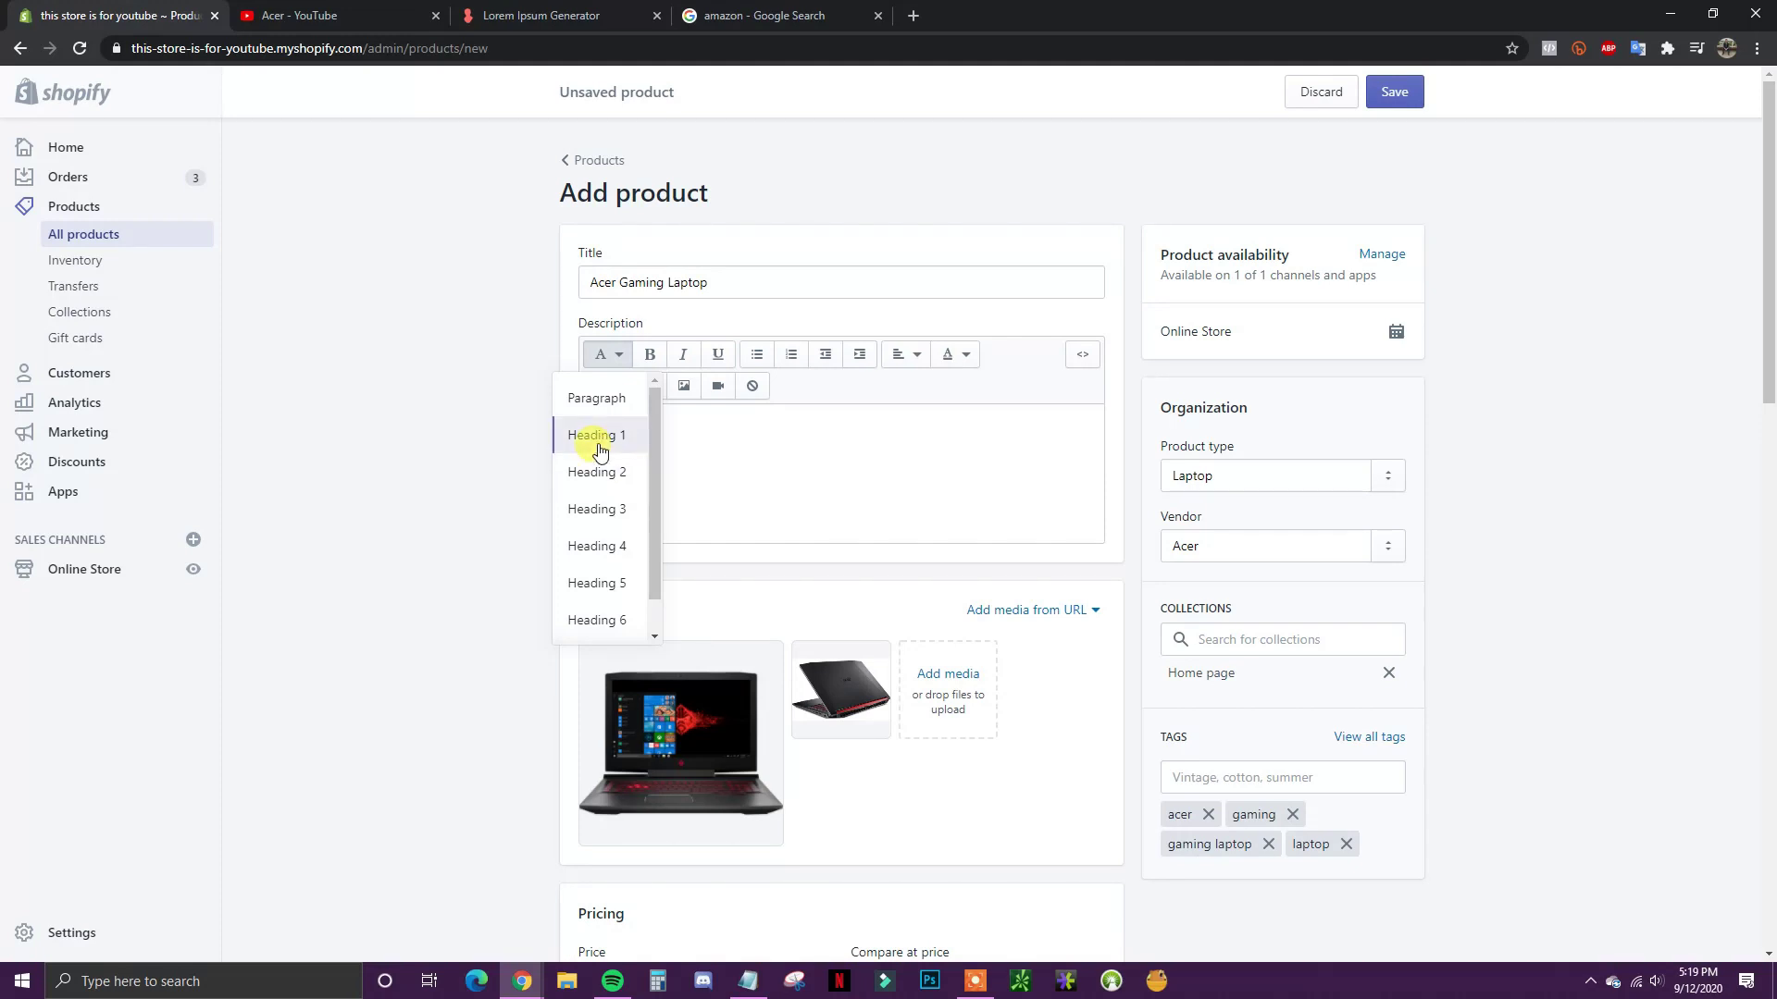
pyautogui.click(597, 451)
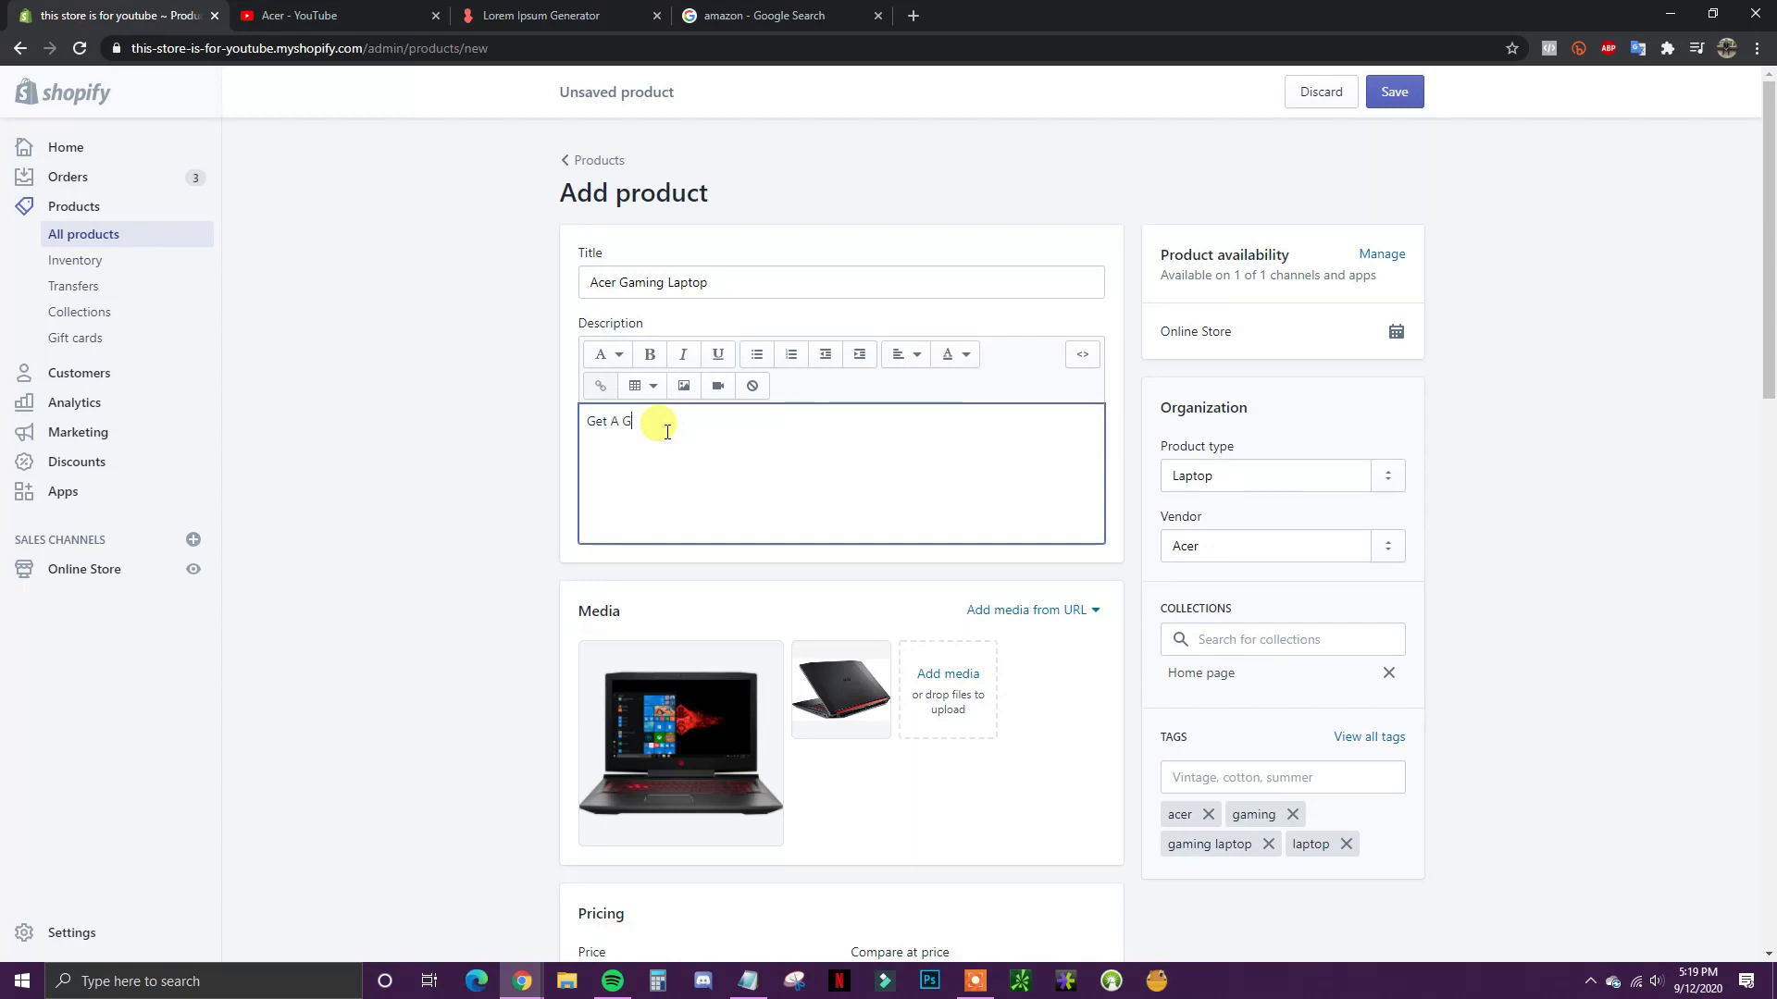
# Step: Enter the tagline "Get A Great Gaming Laptop!" in the product description and format it as Heading 1
pyautogui.write('Get A Great Gaming Laptop')
pyautogui.moveTo(757, 425); pyautogui.dragTo(575, 418)
pyautogui.click(607, 355)
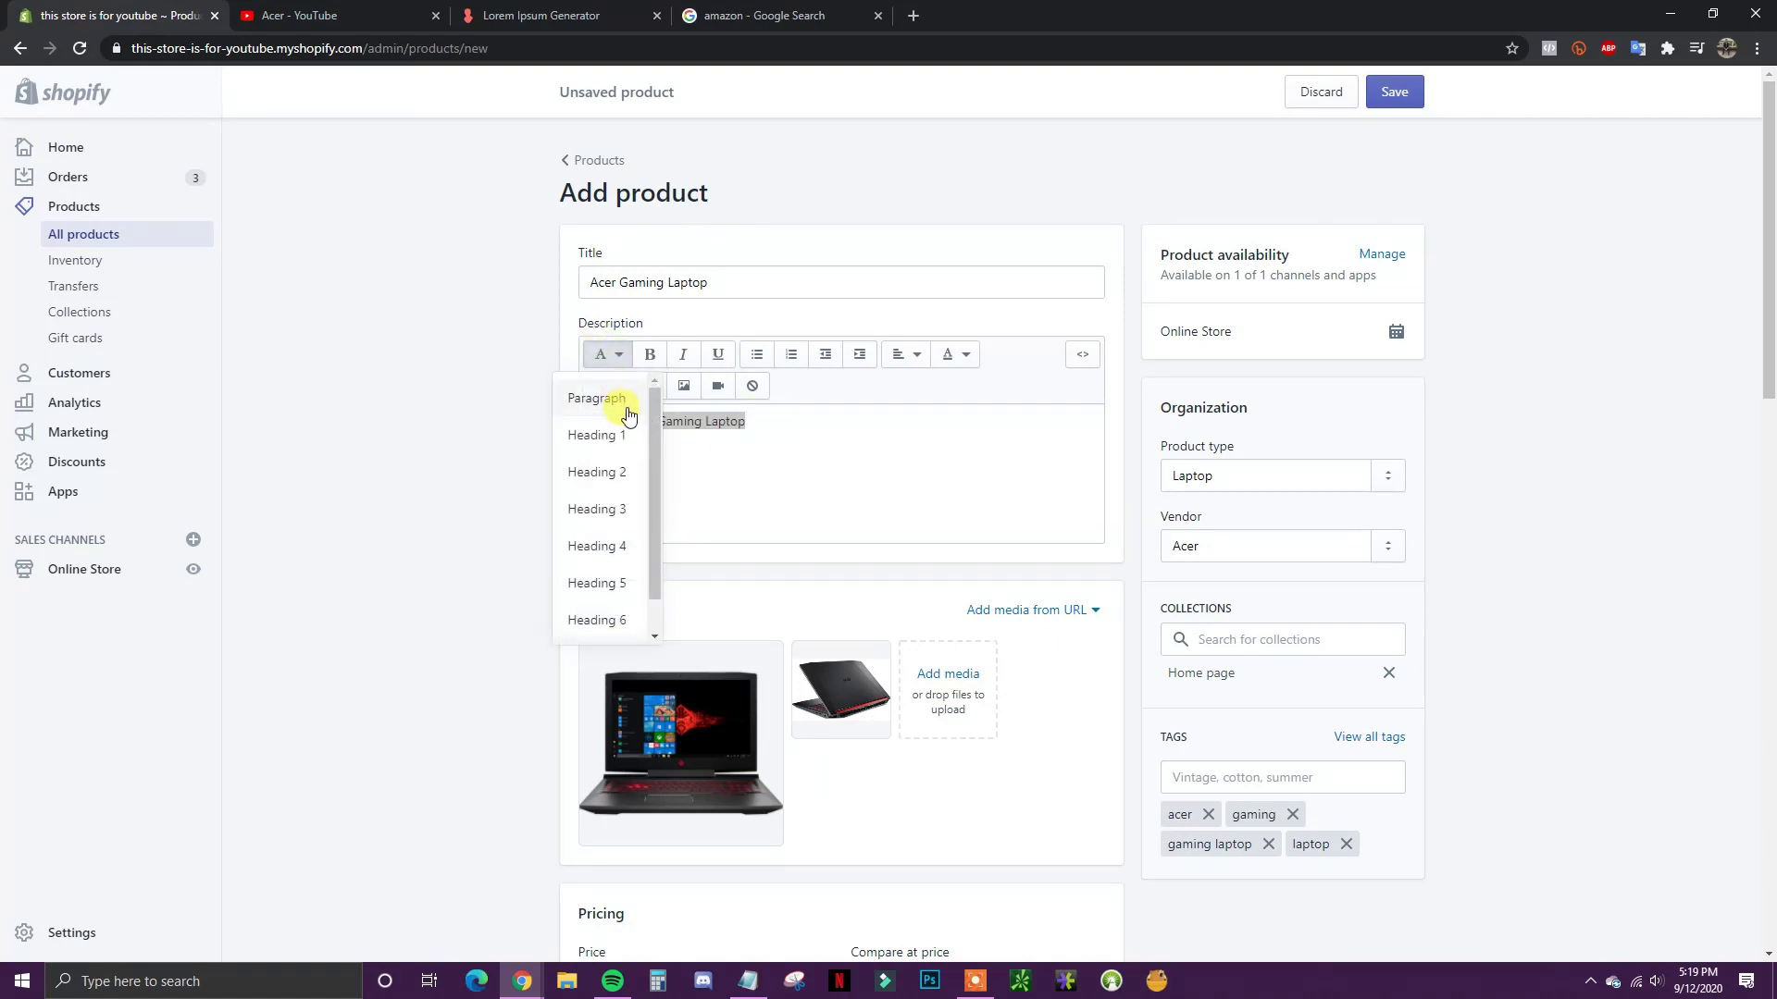
pyautogui.click(595, 436)
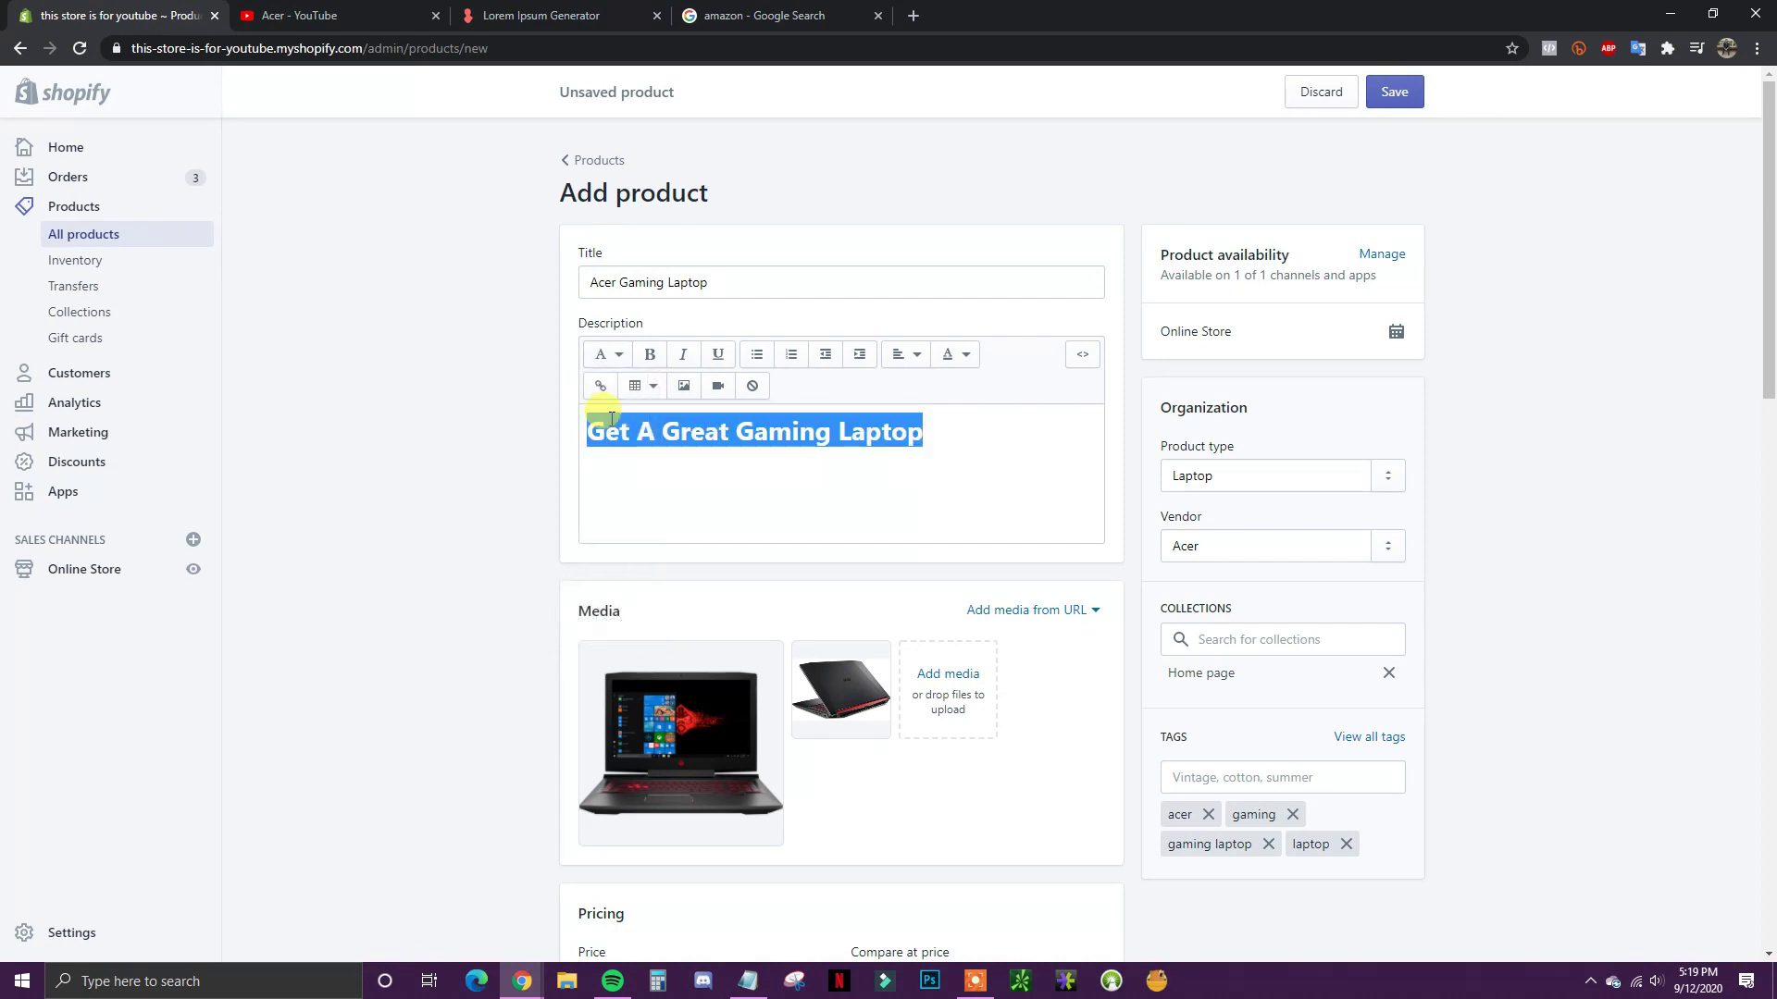
pyautogui.click(928, 441)
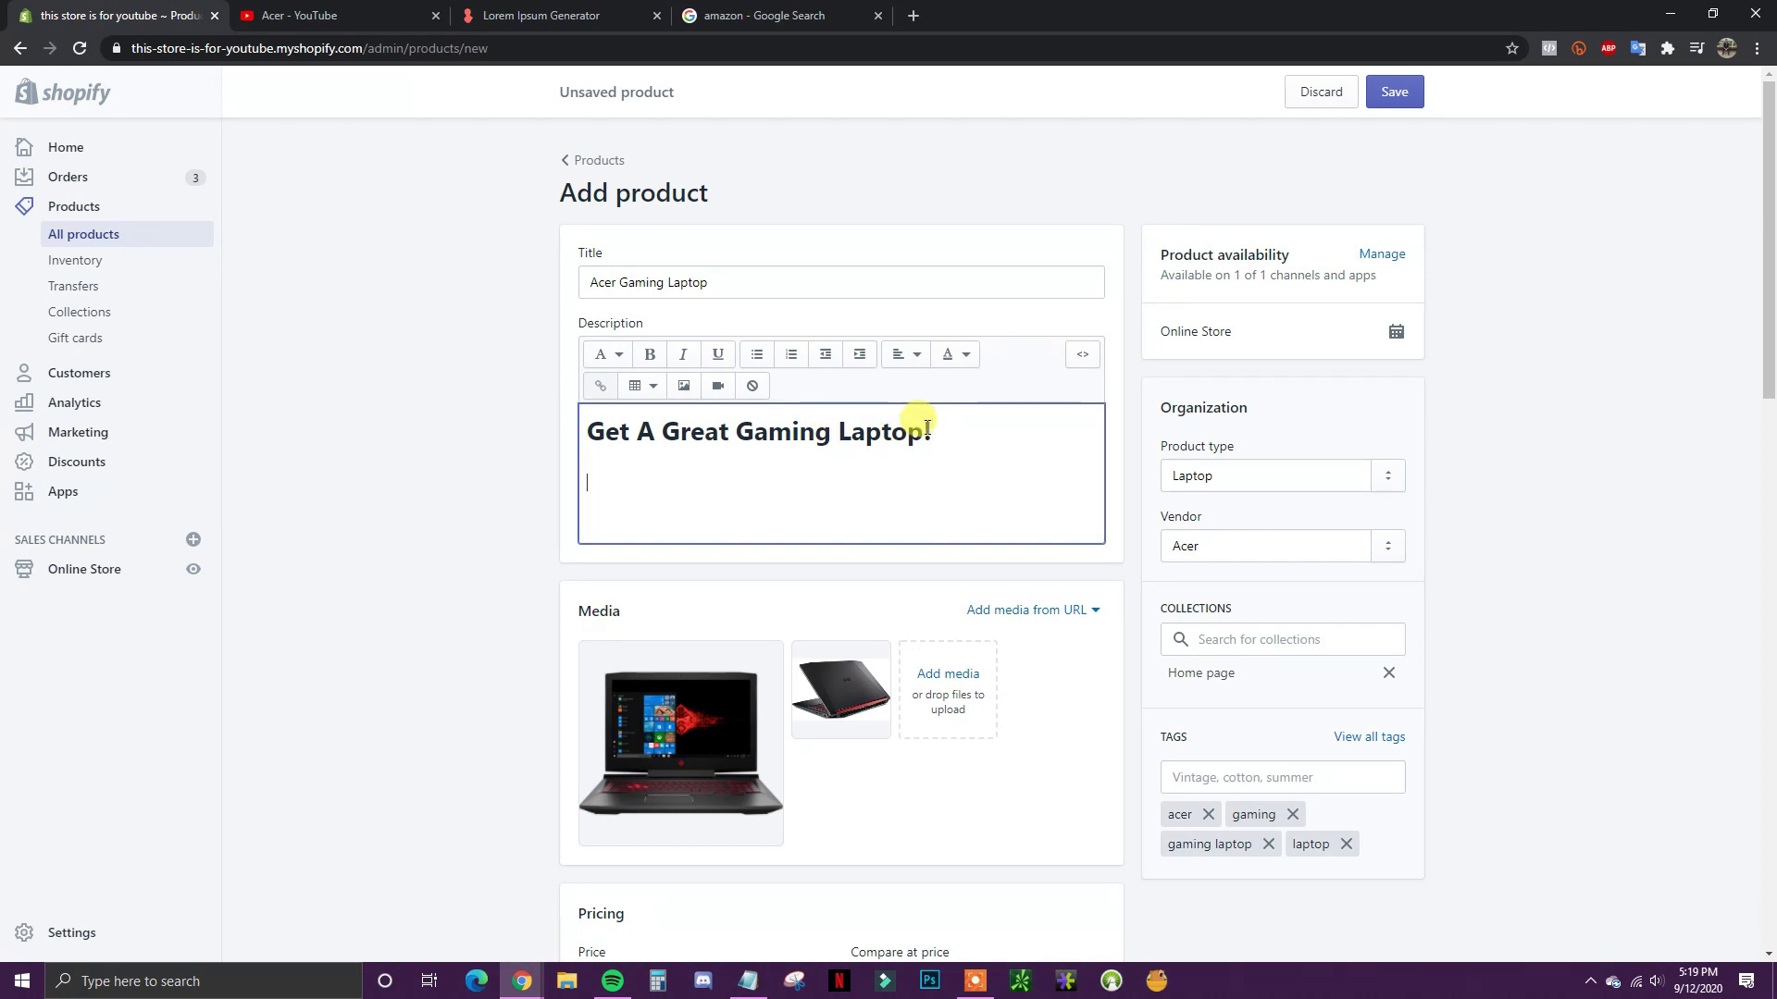
# Step: Check the description template in Notepad and copy the first paragraph from the Lorem Ipsum Generator page
pyautogui.click(747, 981)
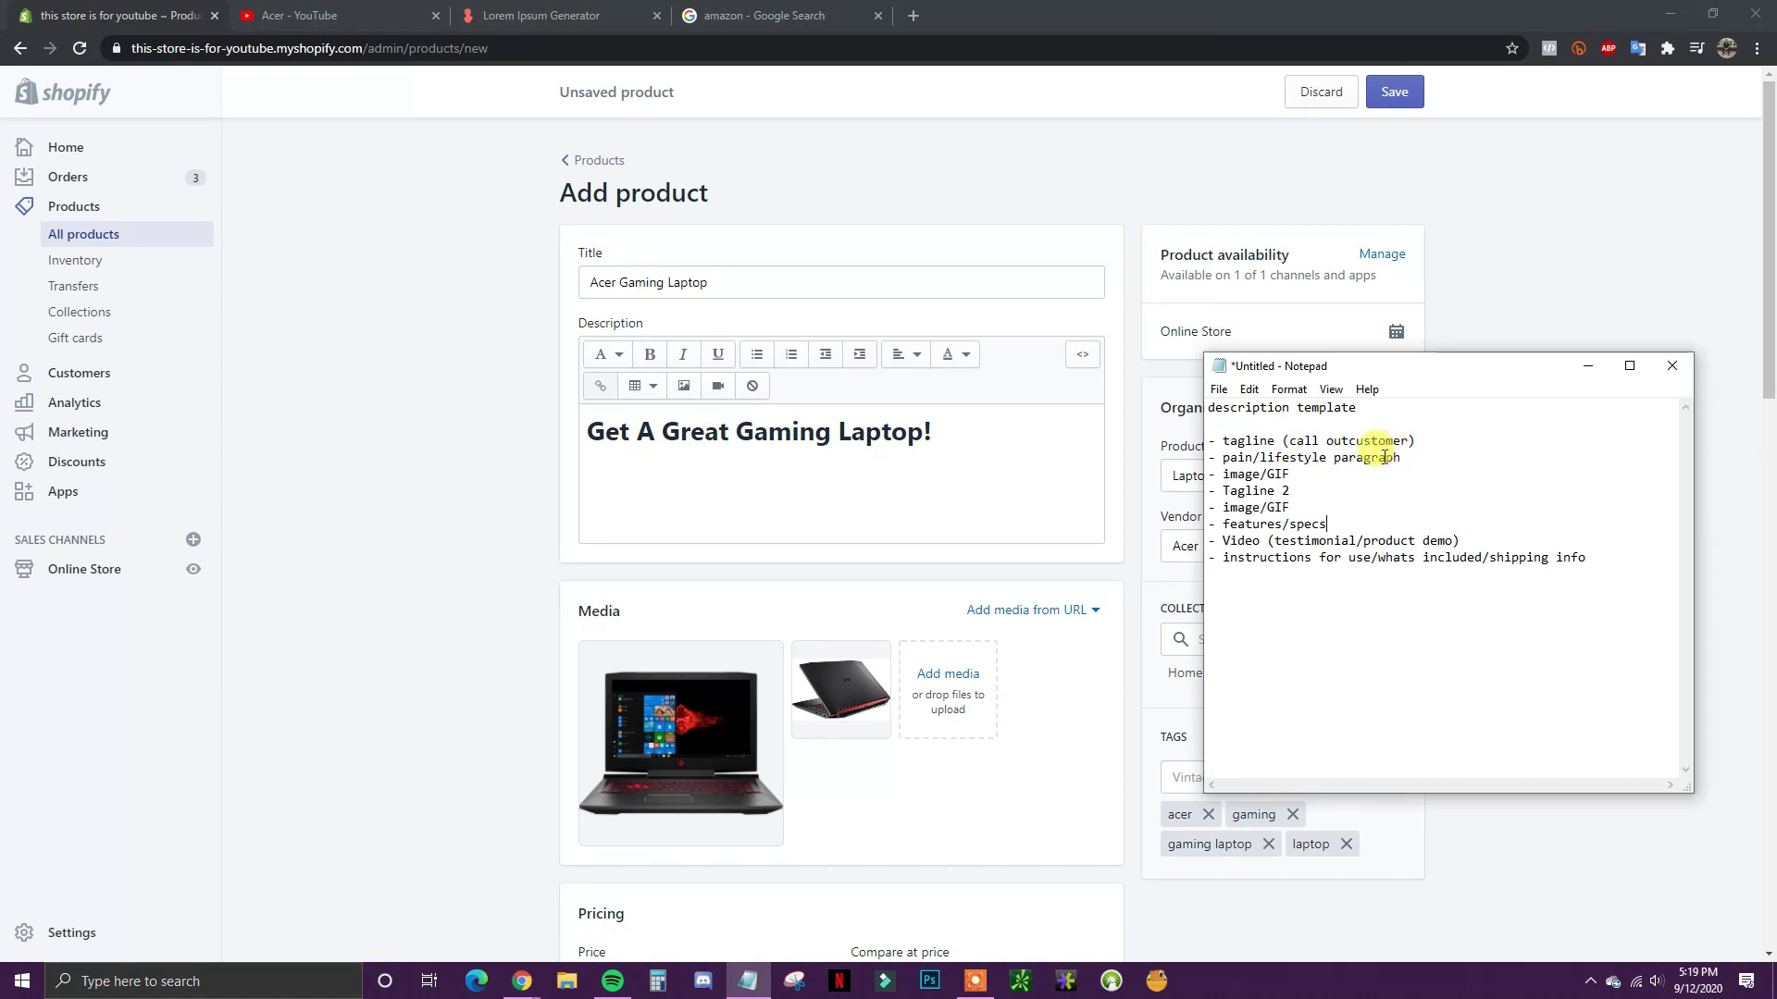
pyautogui.click(1499, 320)
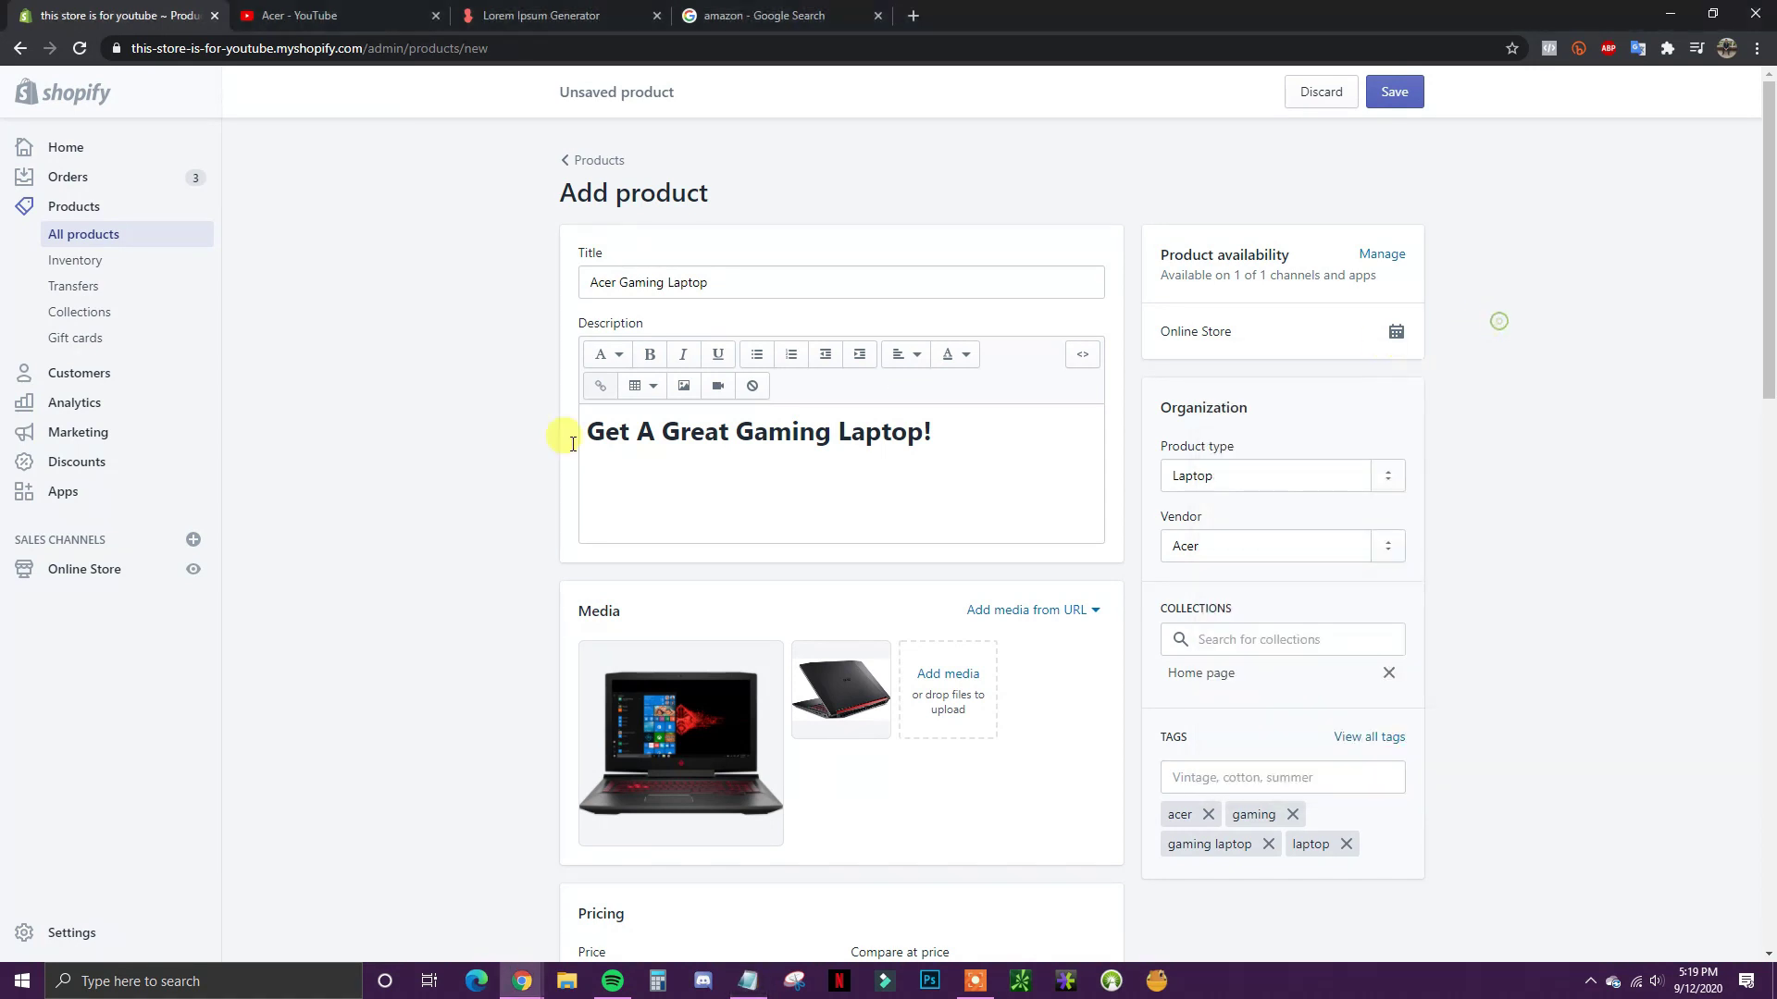
pyautogui.click(625, 467)
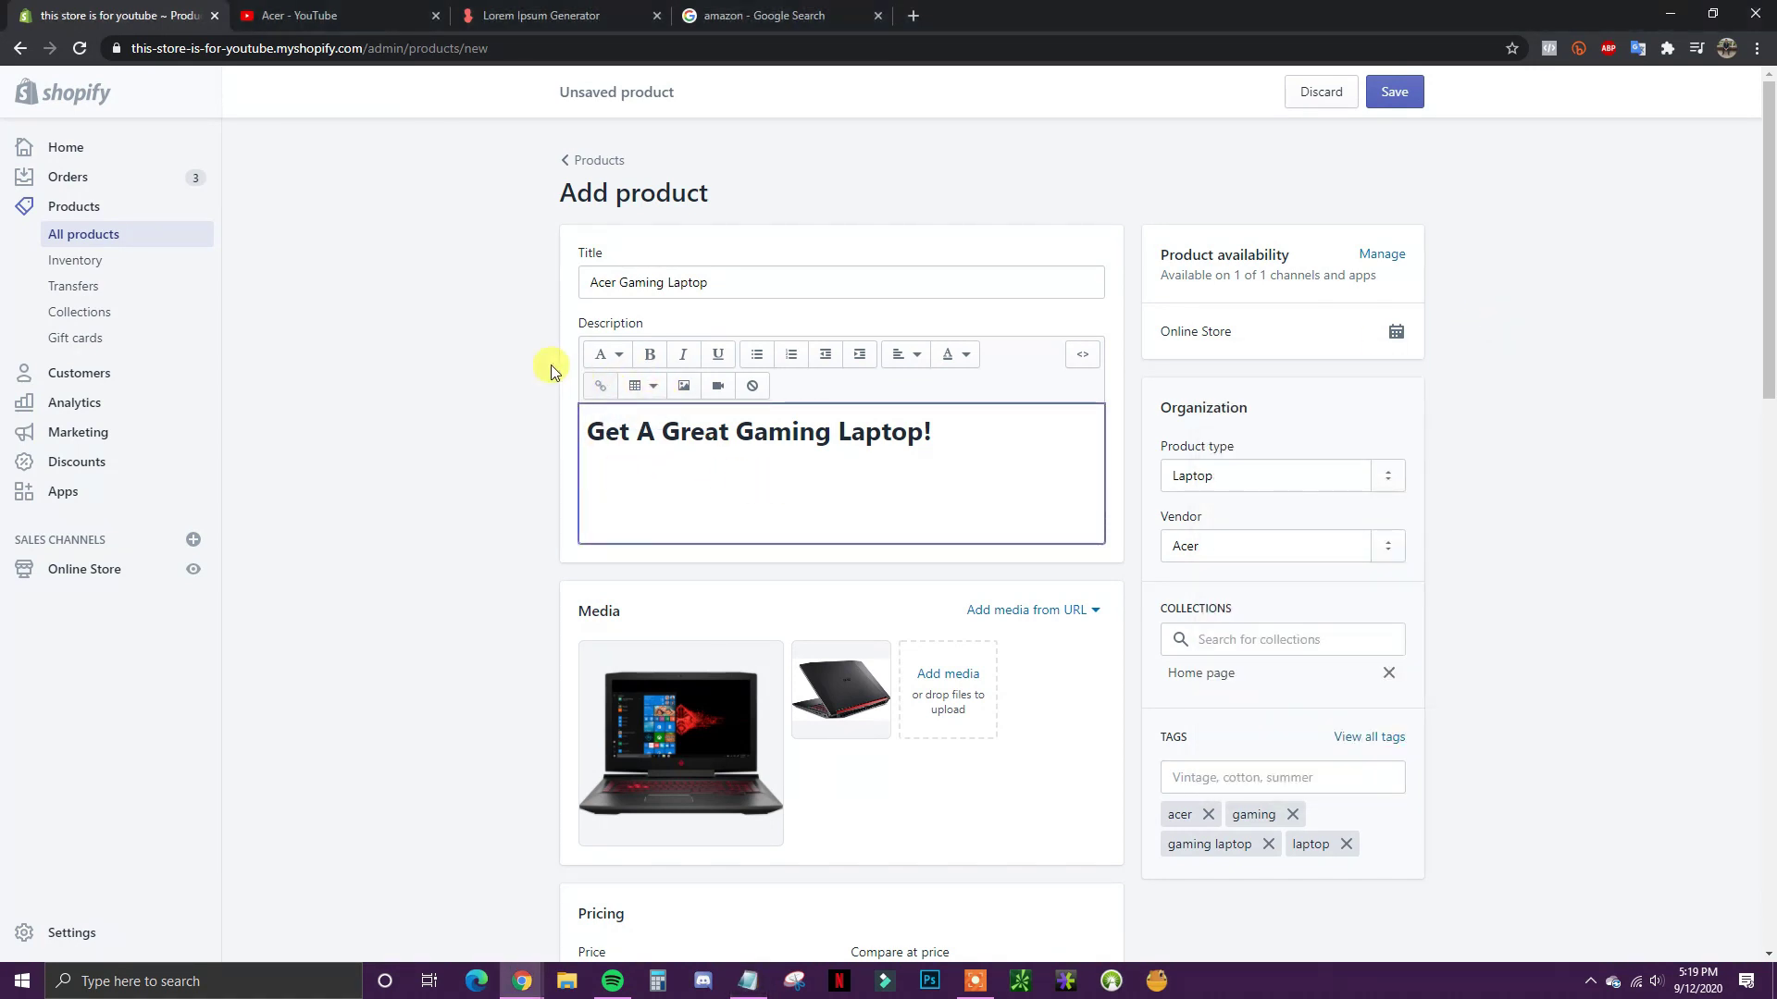
pyautogui.click(515, 16)
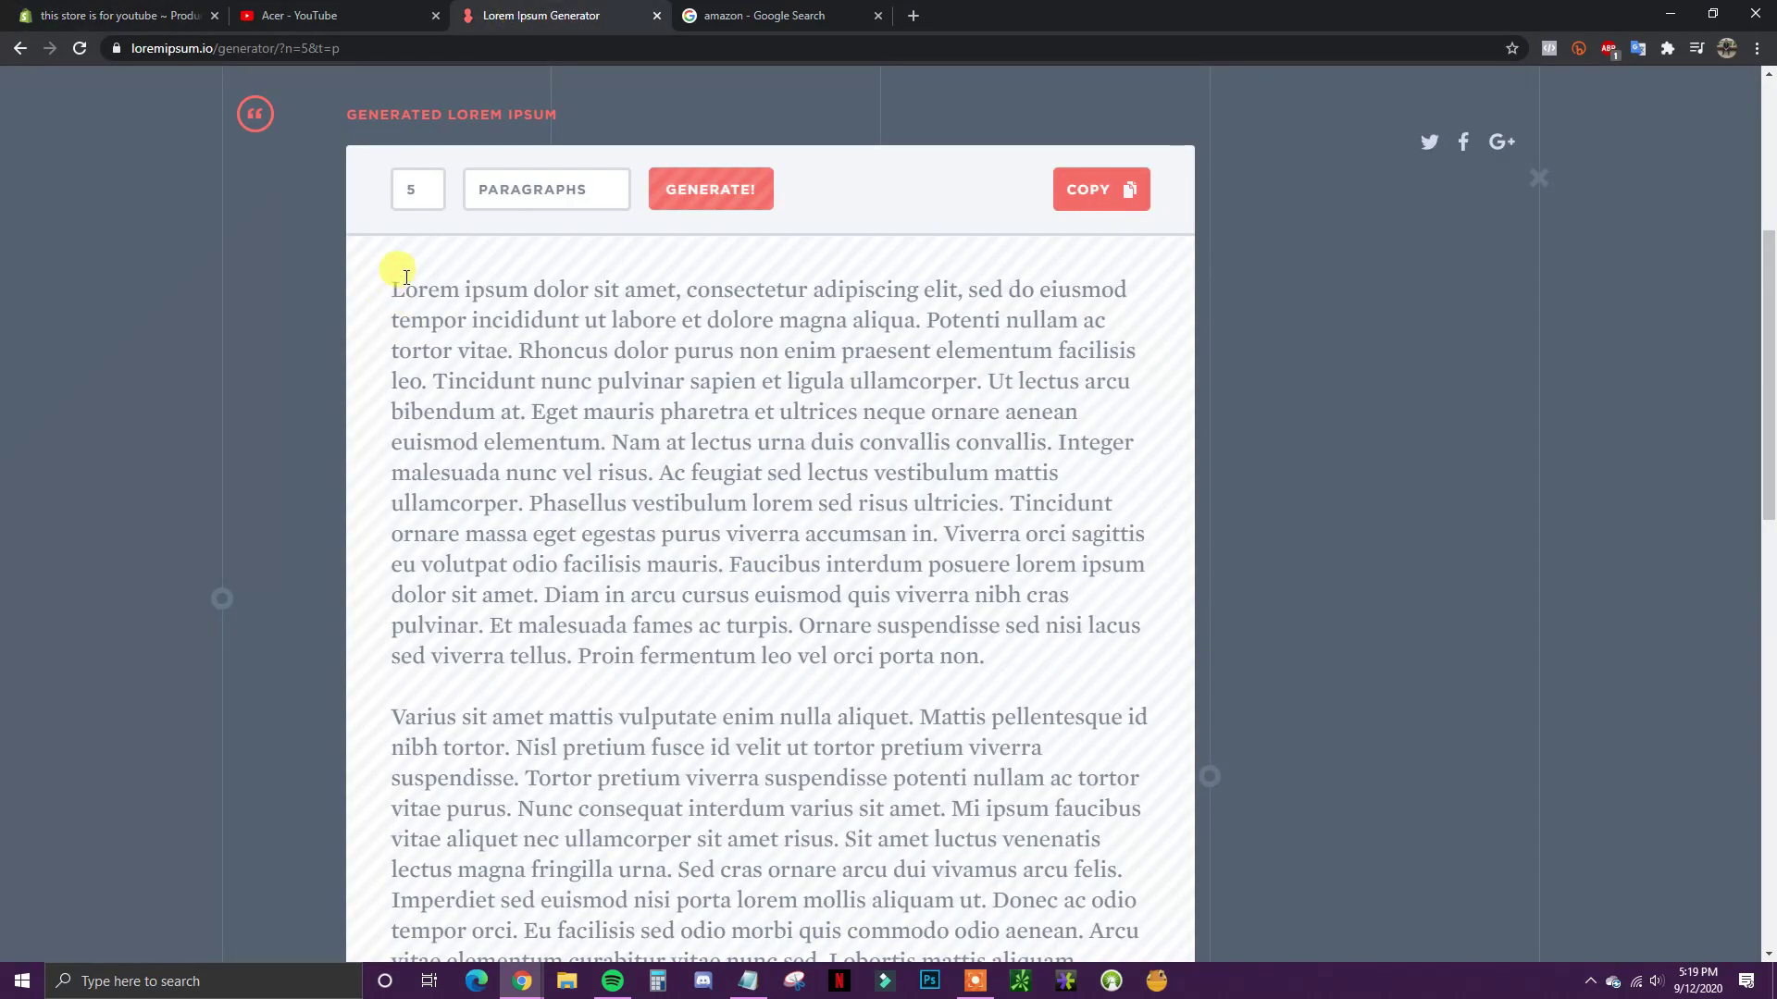
pyautogui.moveTo(393, 280); pyautogui.dragTo(984, 657)
pyautogui.hotkey('ctrl', 'c')
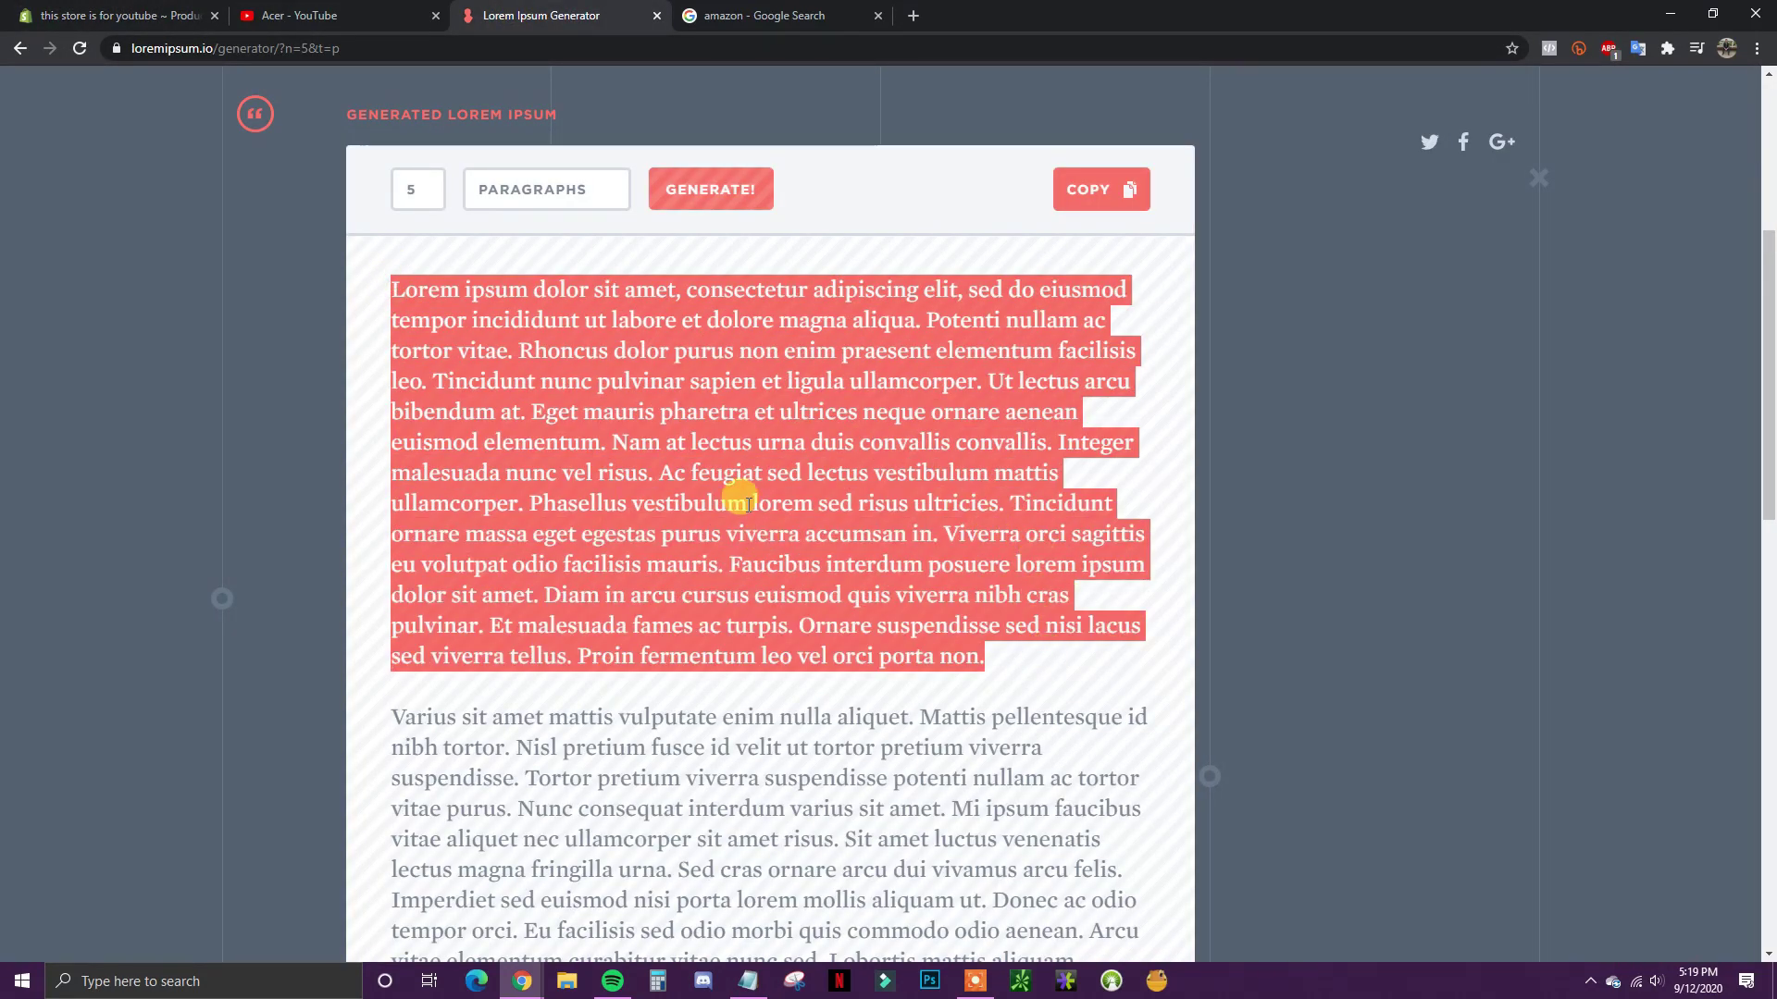
# Step: Paste the copied lorem ipsum paragraph beneath the tagline in the Shopify product description
pyautogui.click(136, 13)
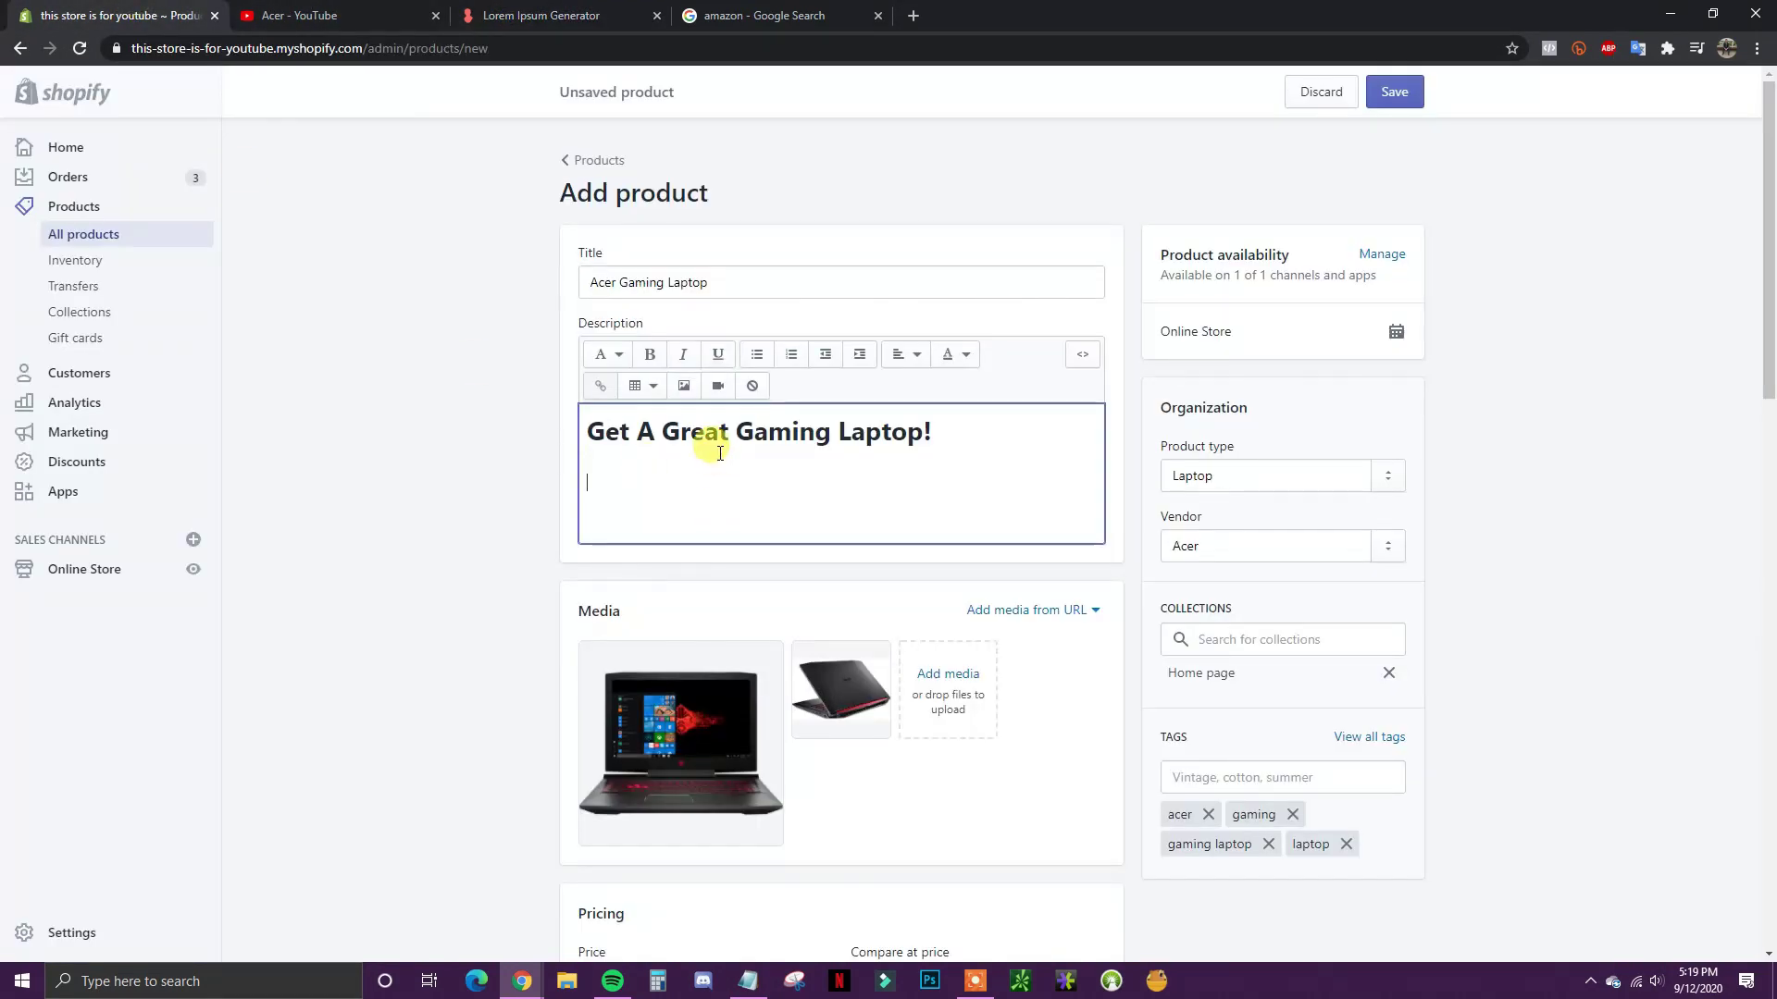
pyautogui.click(610, 479)
pyautogui.moveTo(645, 484); pyautogui.dragTo(584, 487)
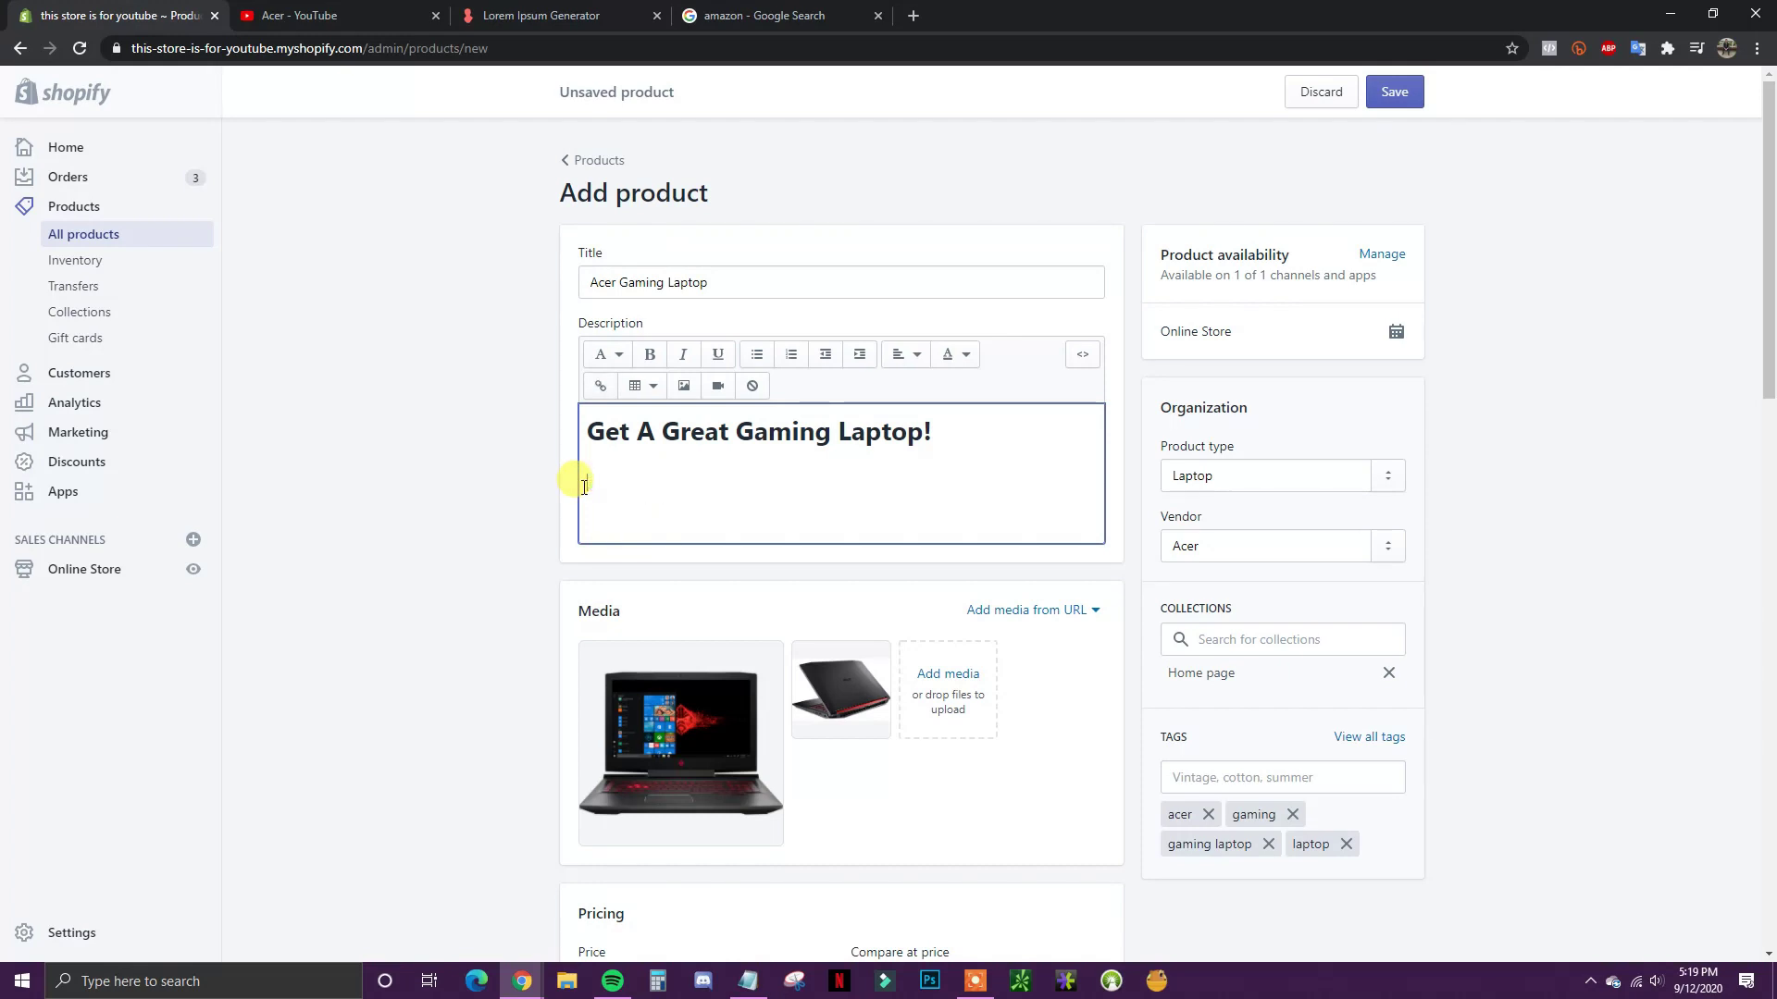
pyautogui.hotkey('ctrl', 'v')
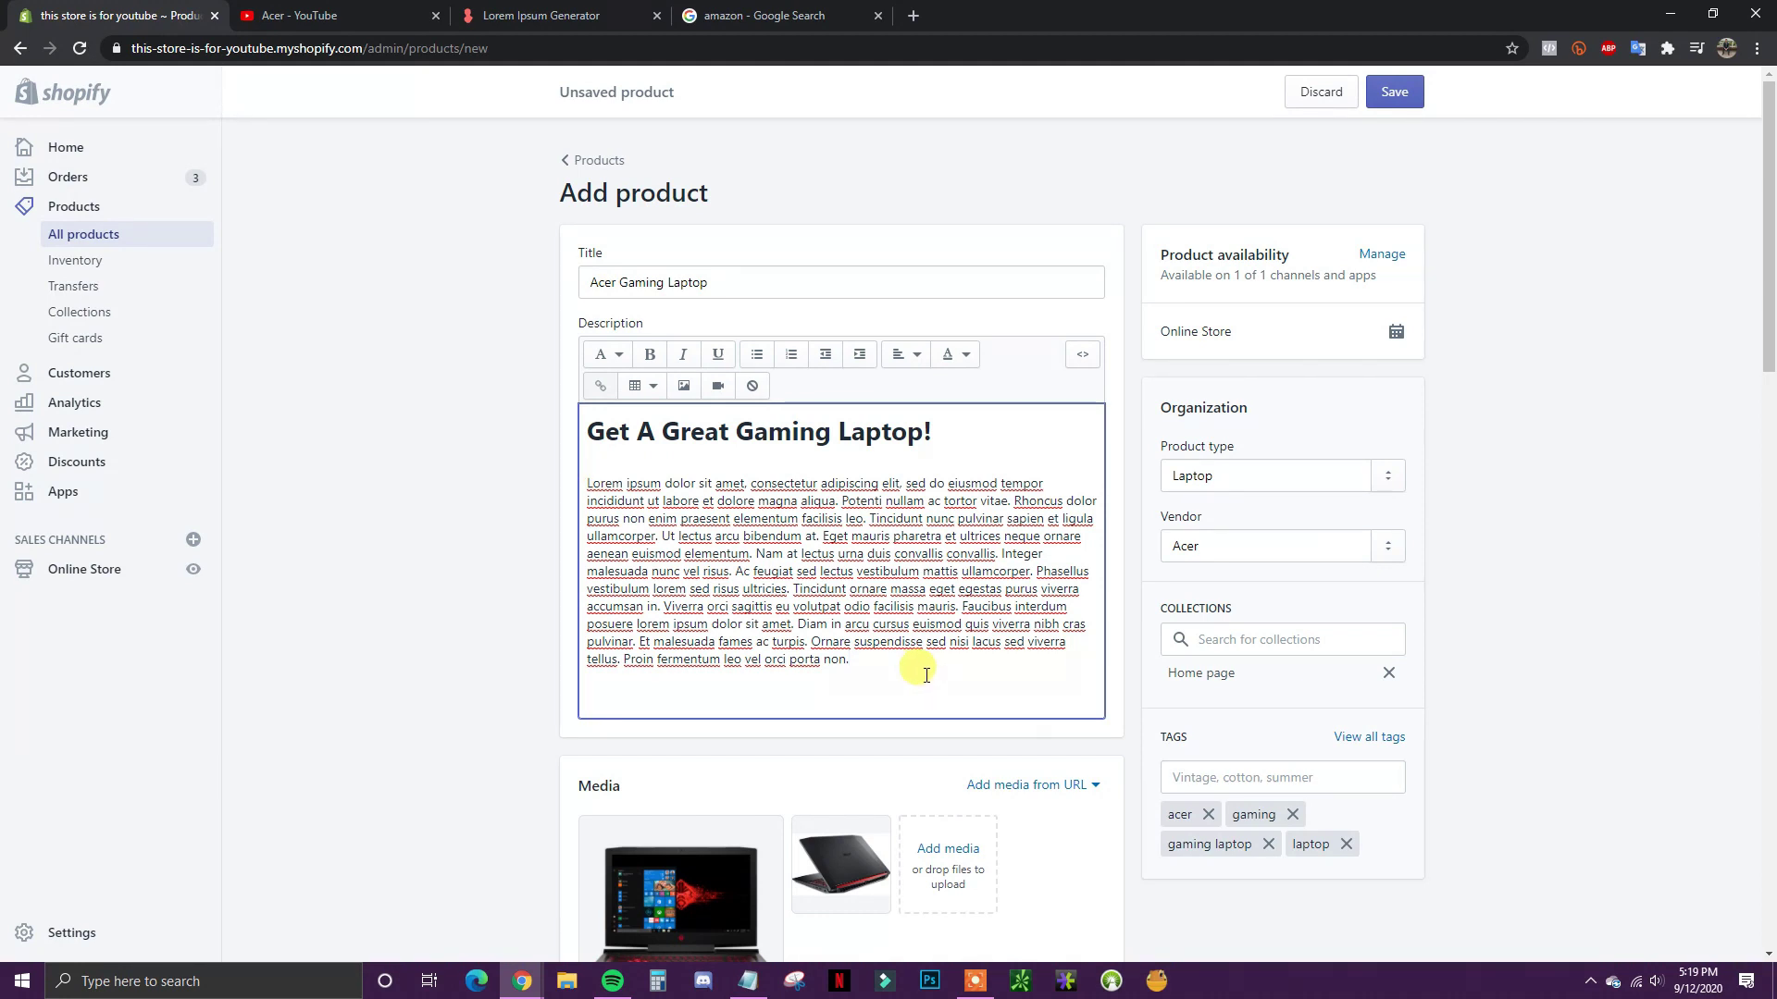
# Step: Add a second-level heading reading "Heading 2" below the paragraph and paste the lorem ipsum text under it
pyautogui.press('Return')
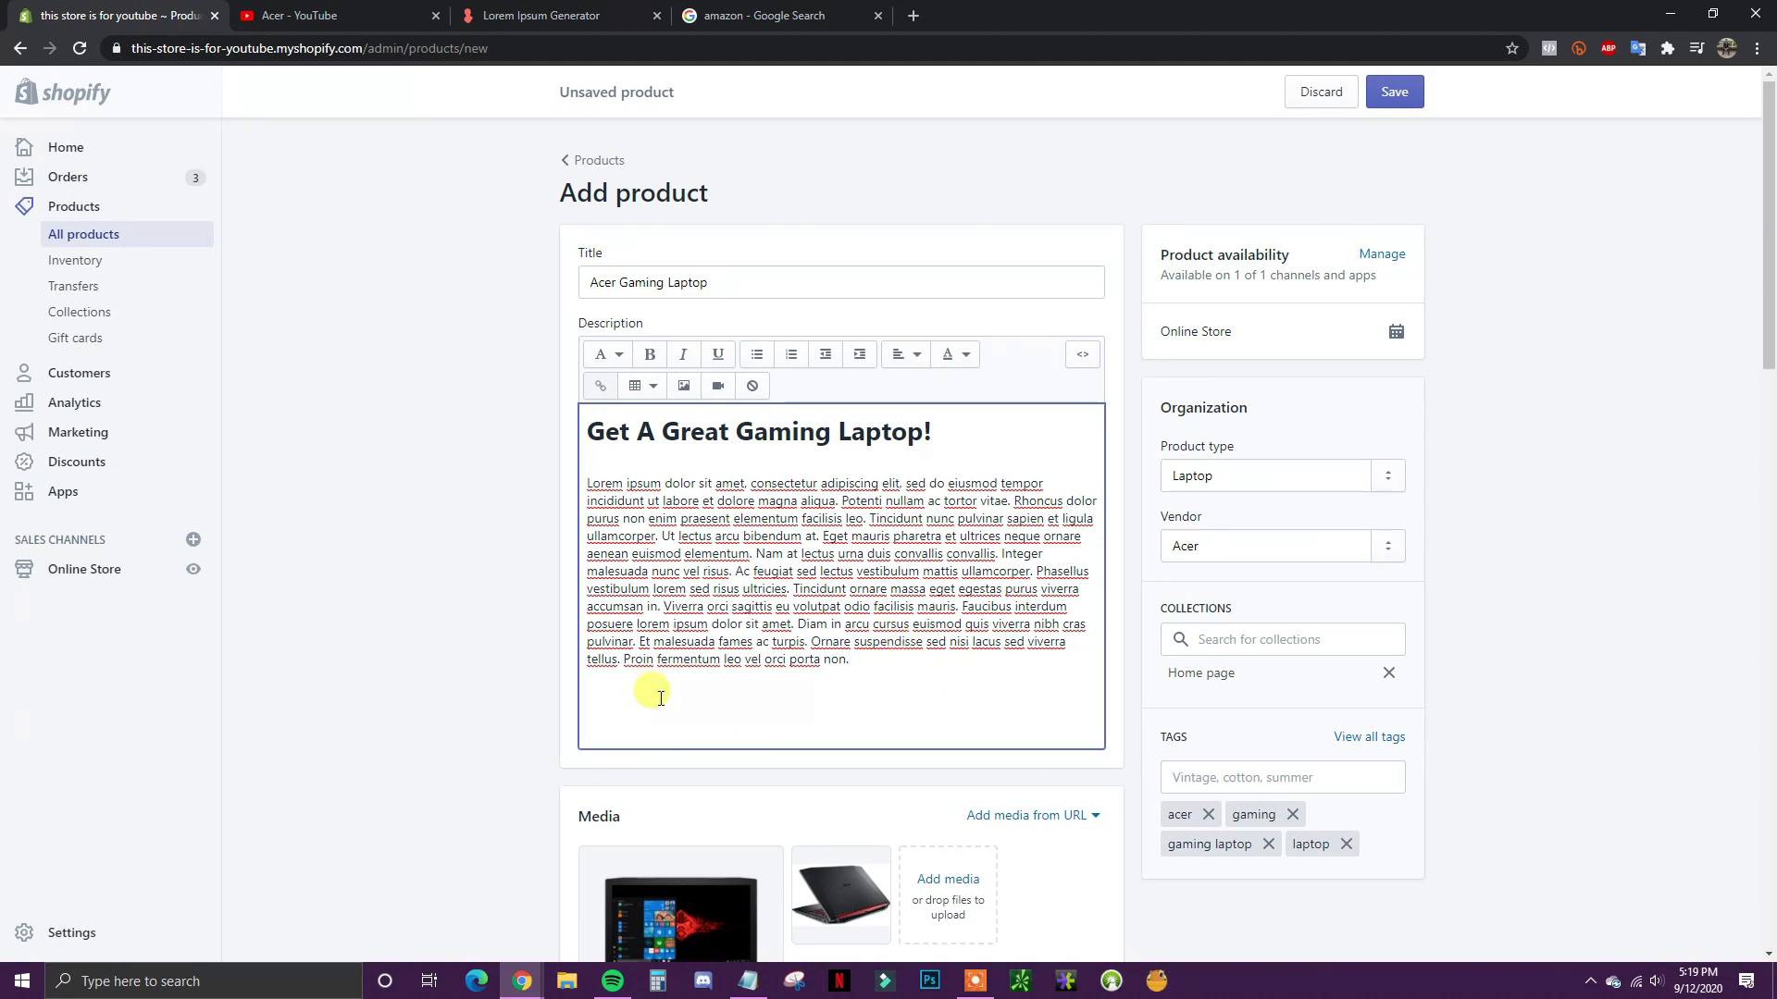
pyautogui.click(607, 355)
pyautogui.click(616, 473)
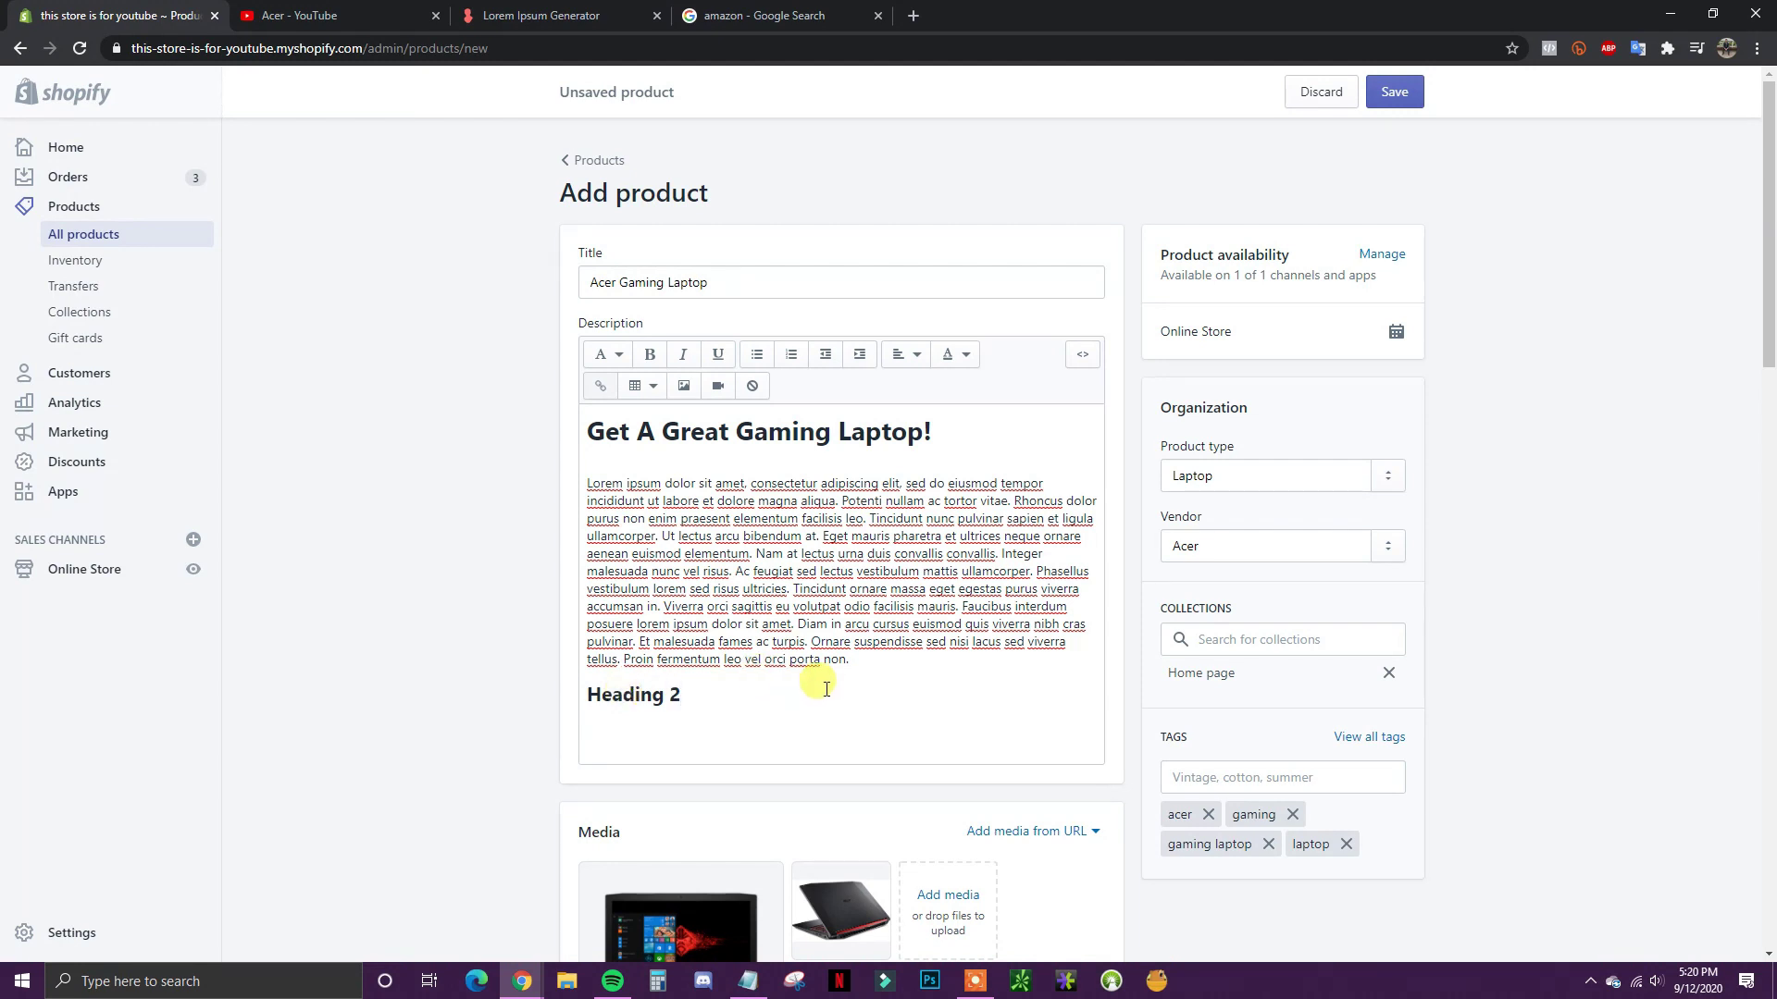
pyautogui.scroll(-1, 833, 698)
pyautogui.press('Return')
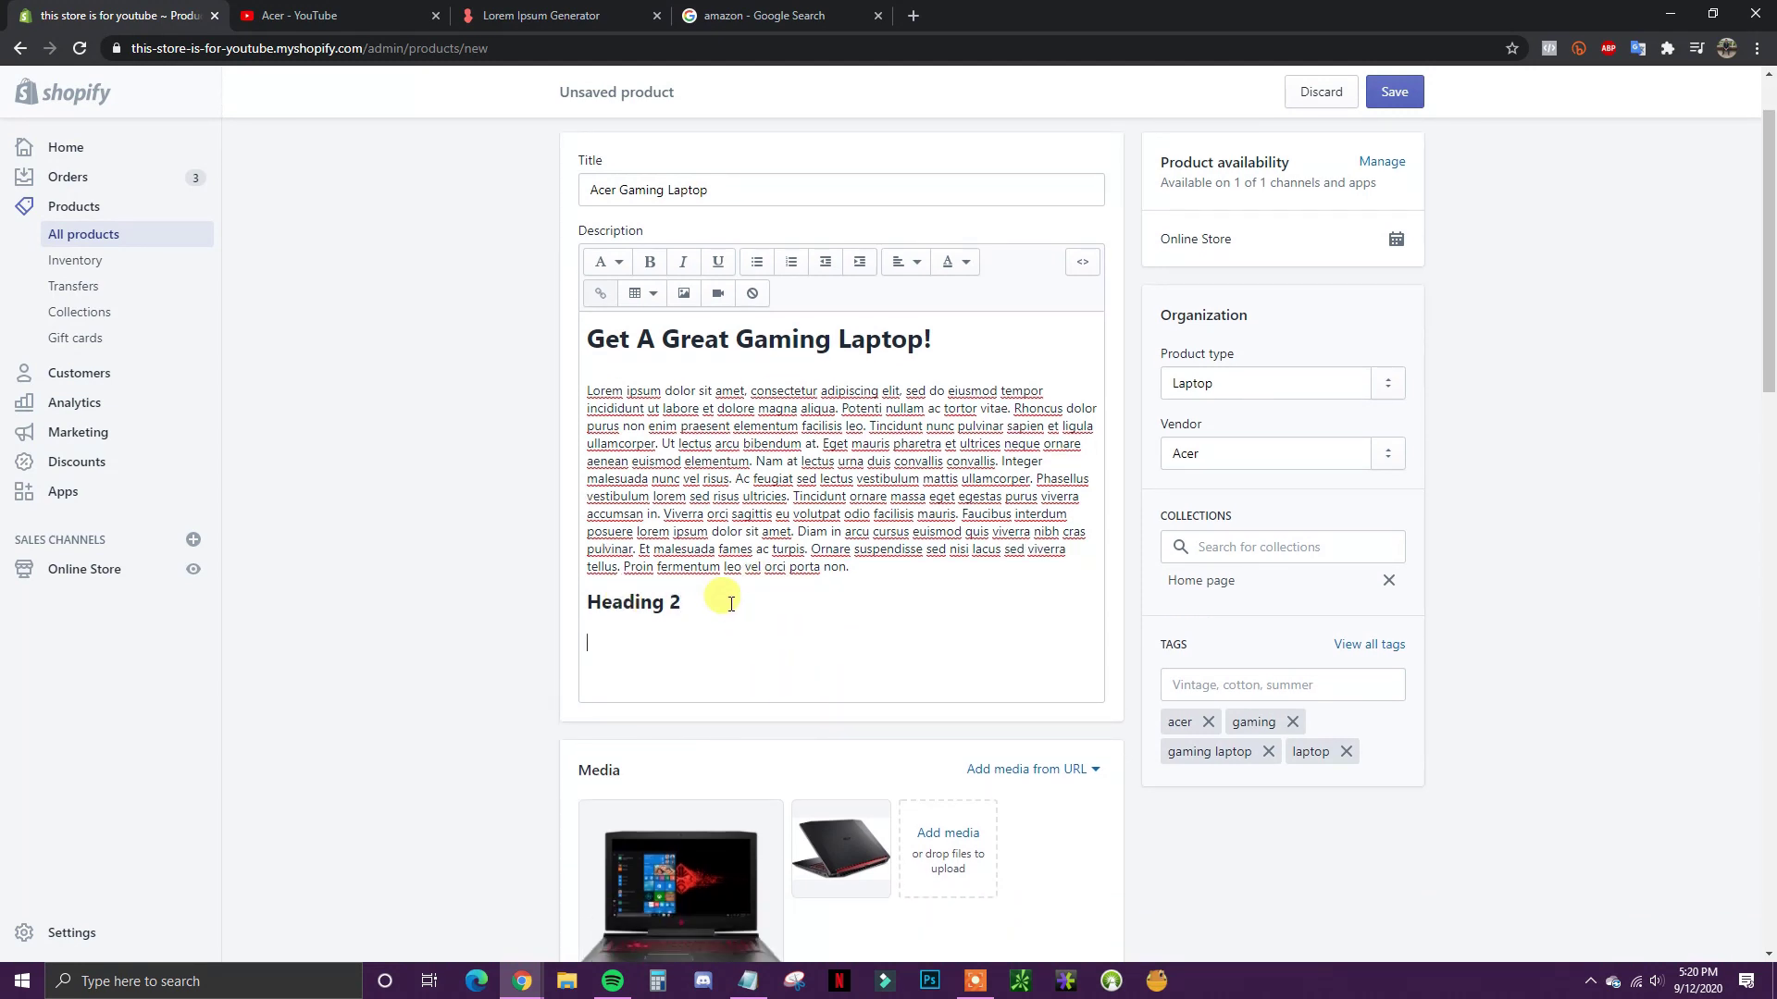
pyautogui.hotkey('ctrl', 'v')
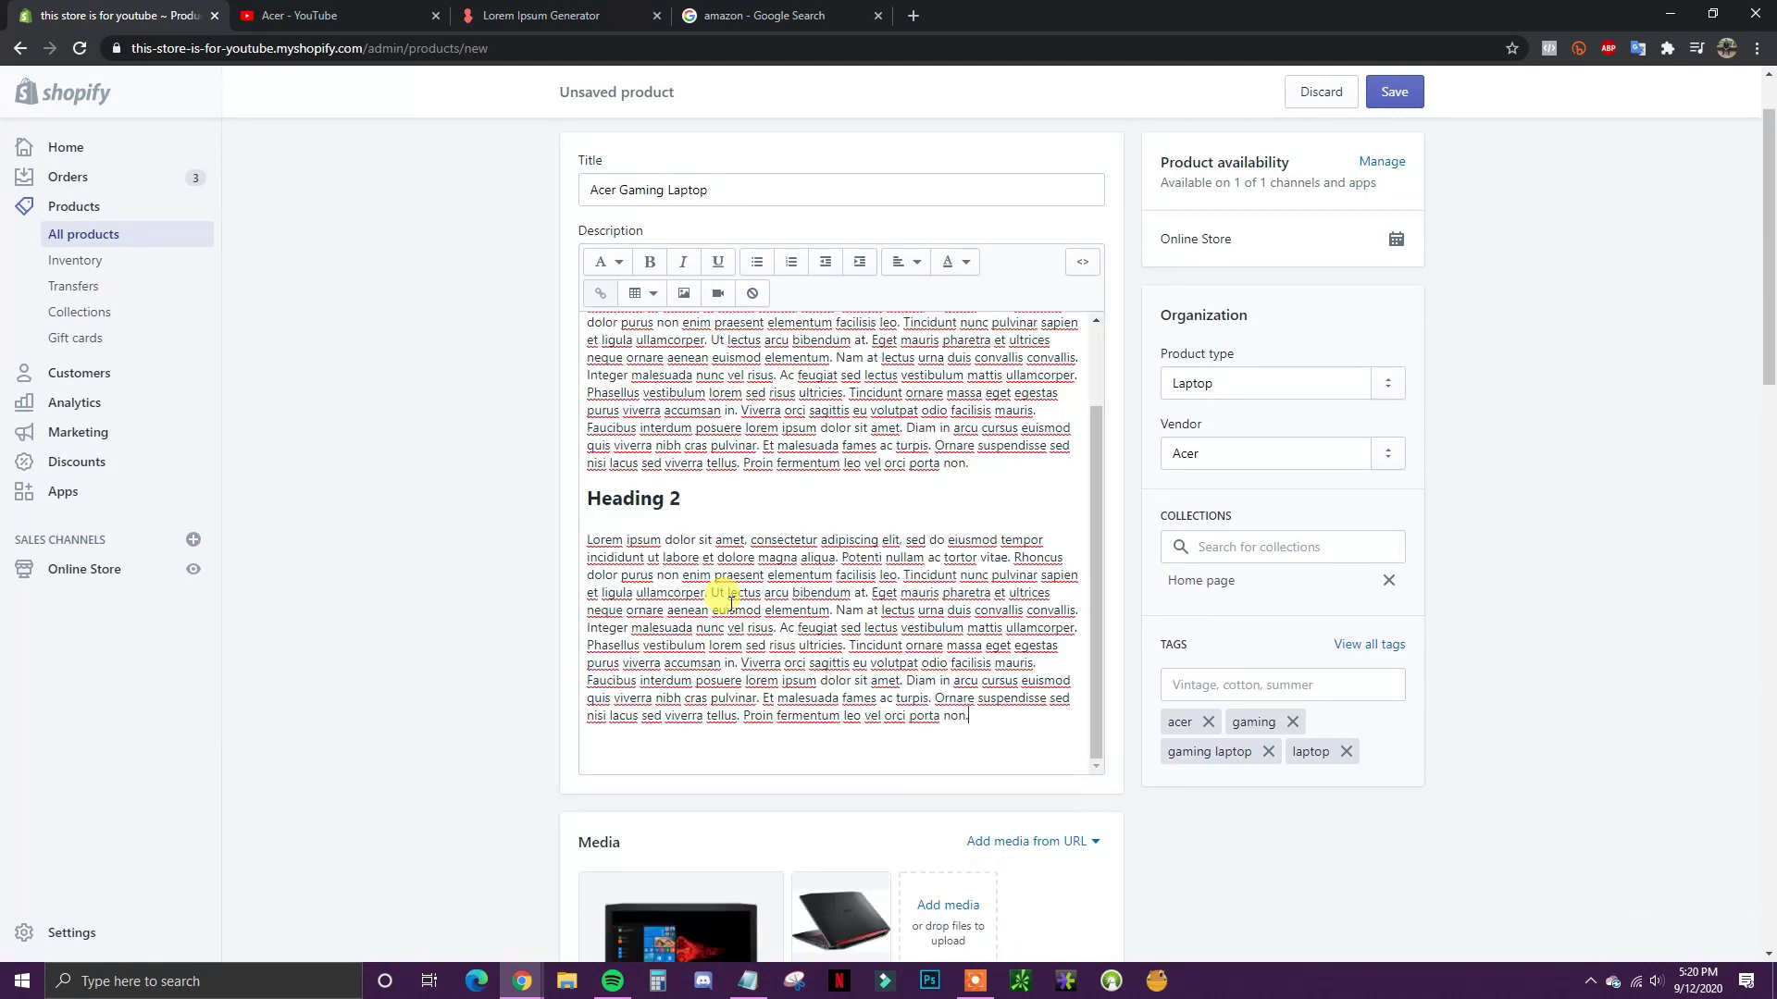
pyautogui.scroll(2, 1023, 574)
pyautogui.scroll(-3, 971, 548)
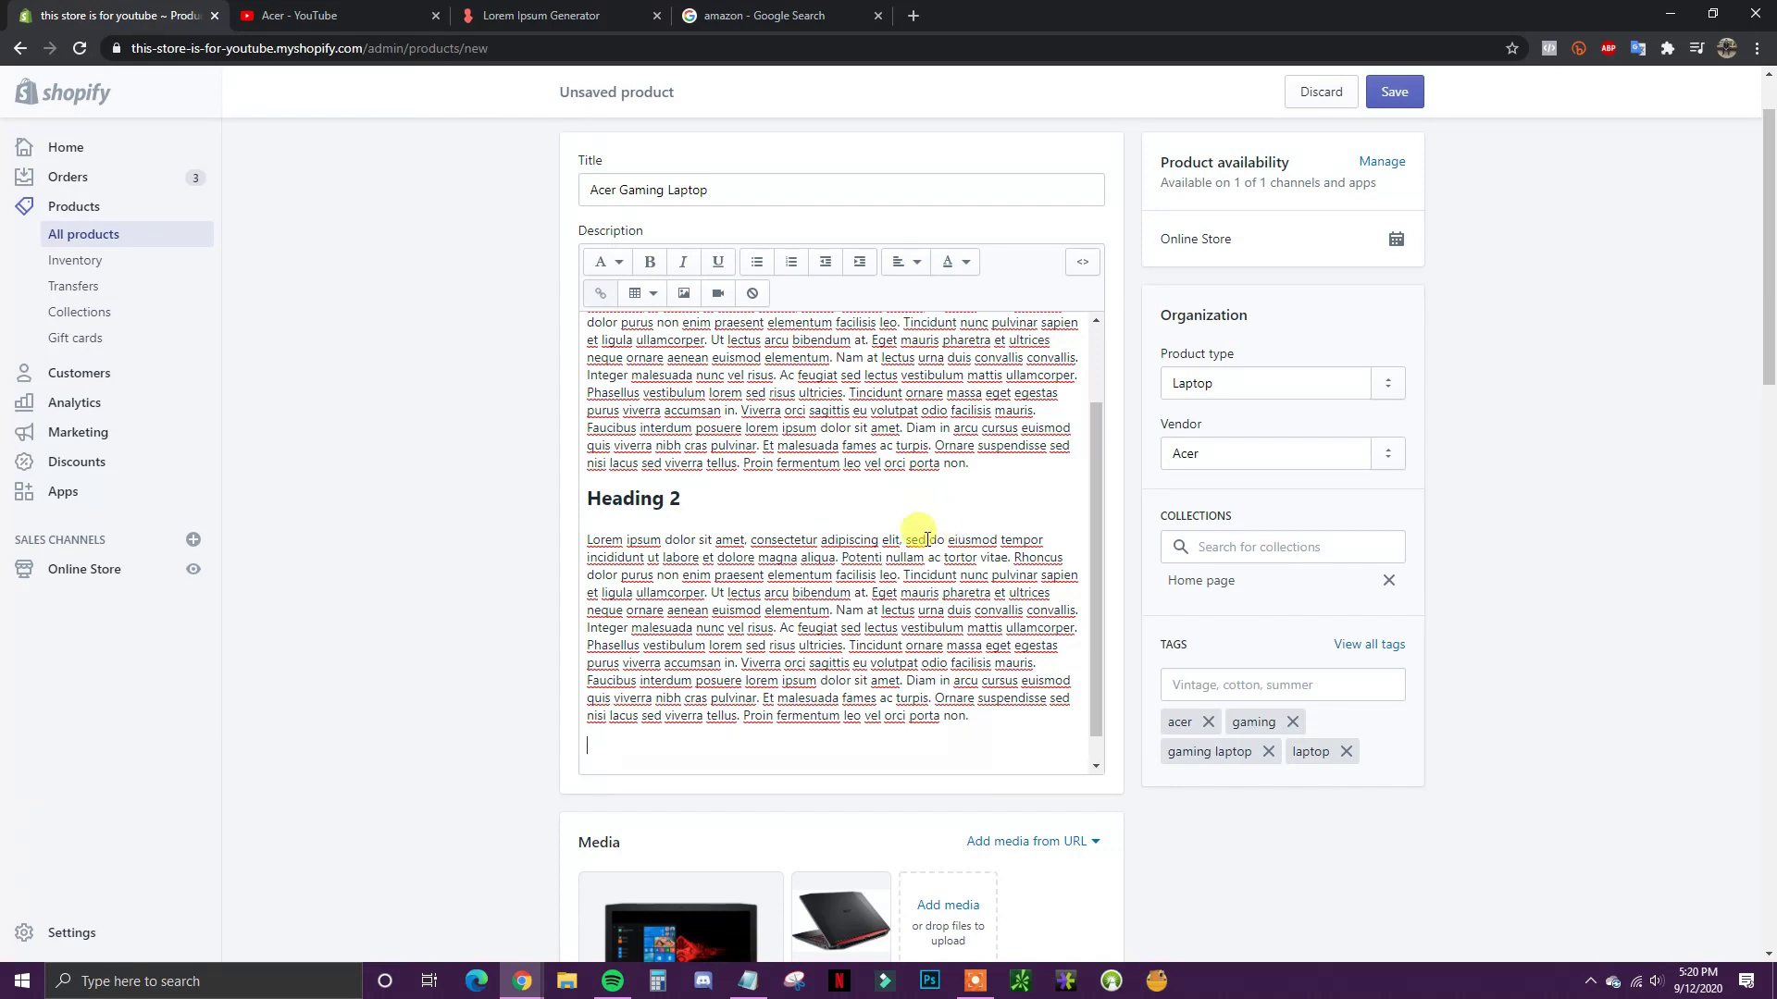
# Step: Check the description template in Notepad and upload a red-screen Acer laptop image for insertion below the description's last paragraph
pyautogui.click(746, 976)
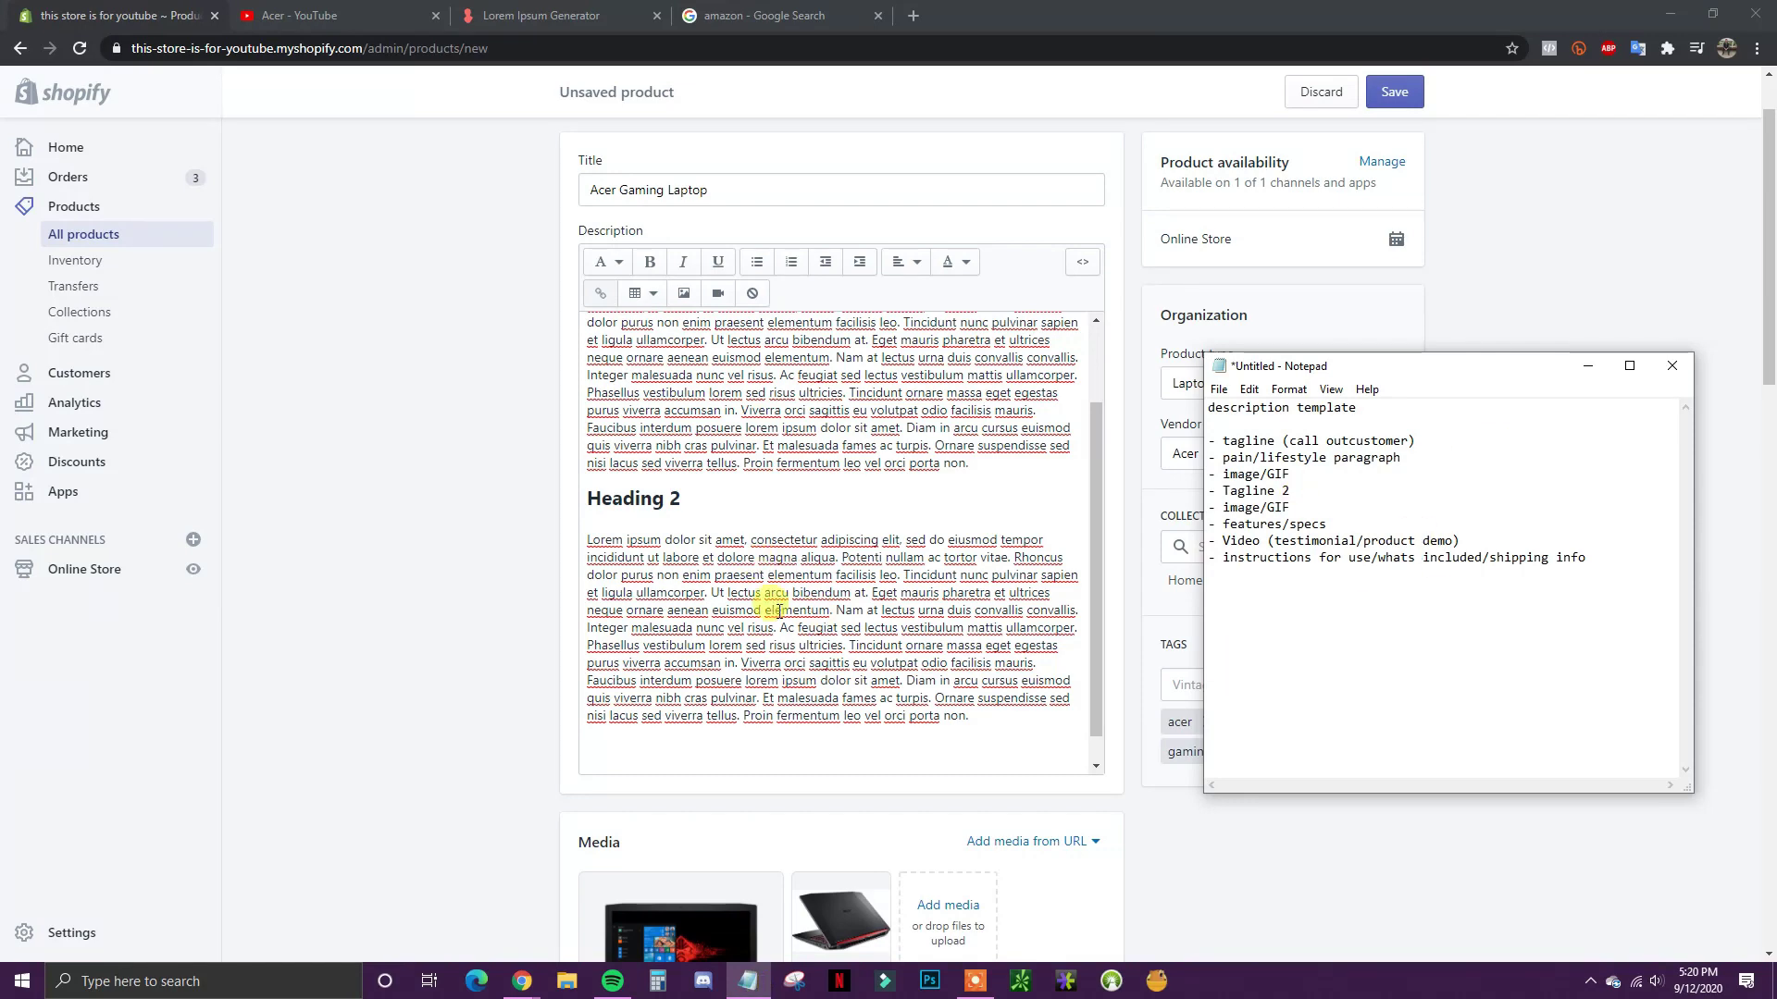
pyautogui.click(607, 729)
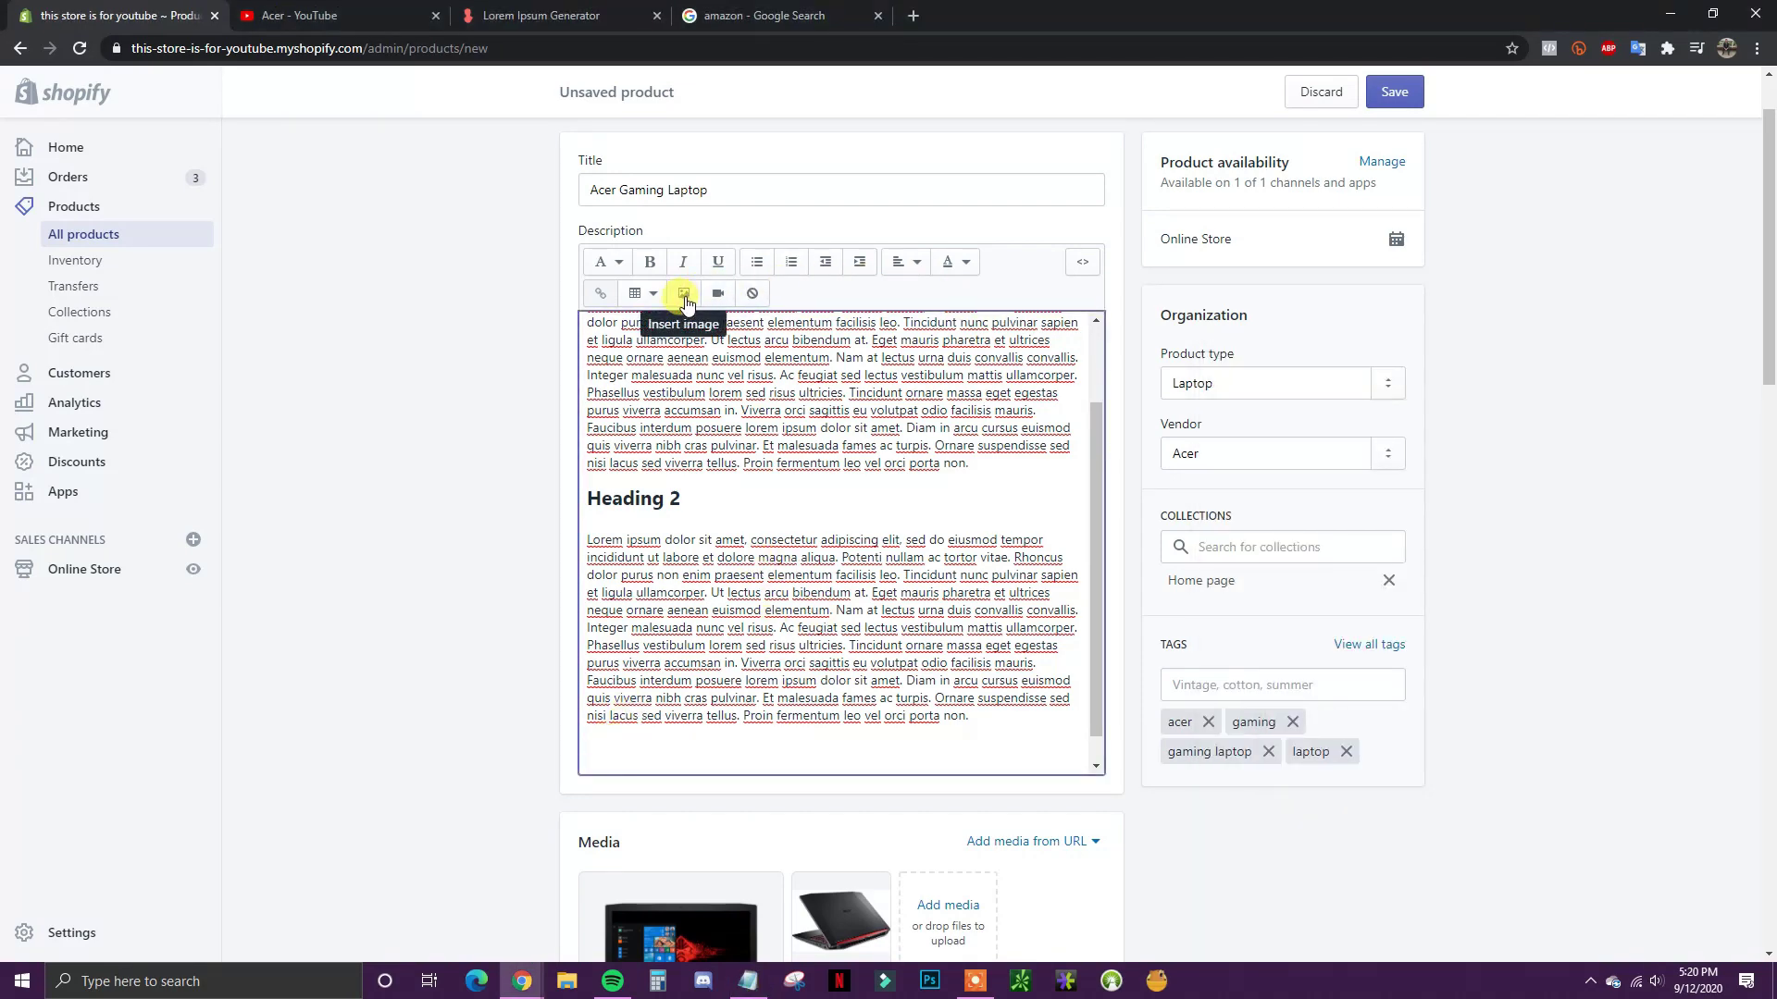
pyautogui.click(685, 296)
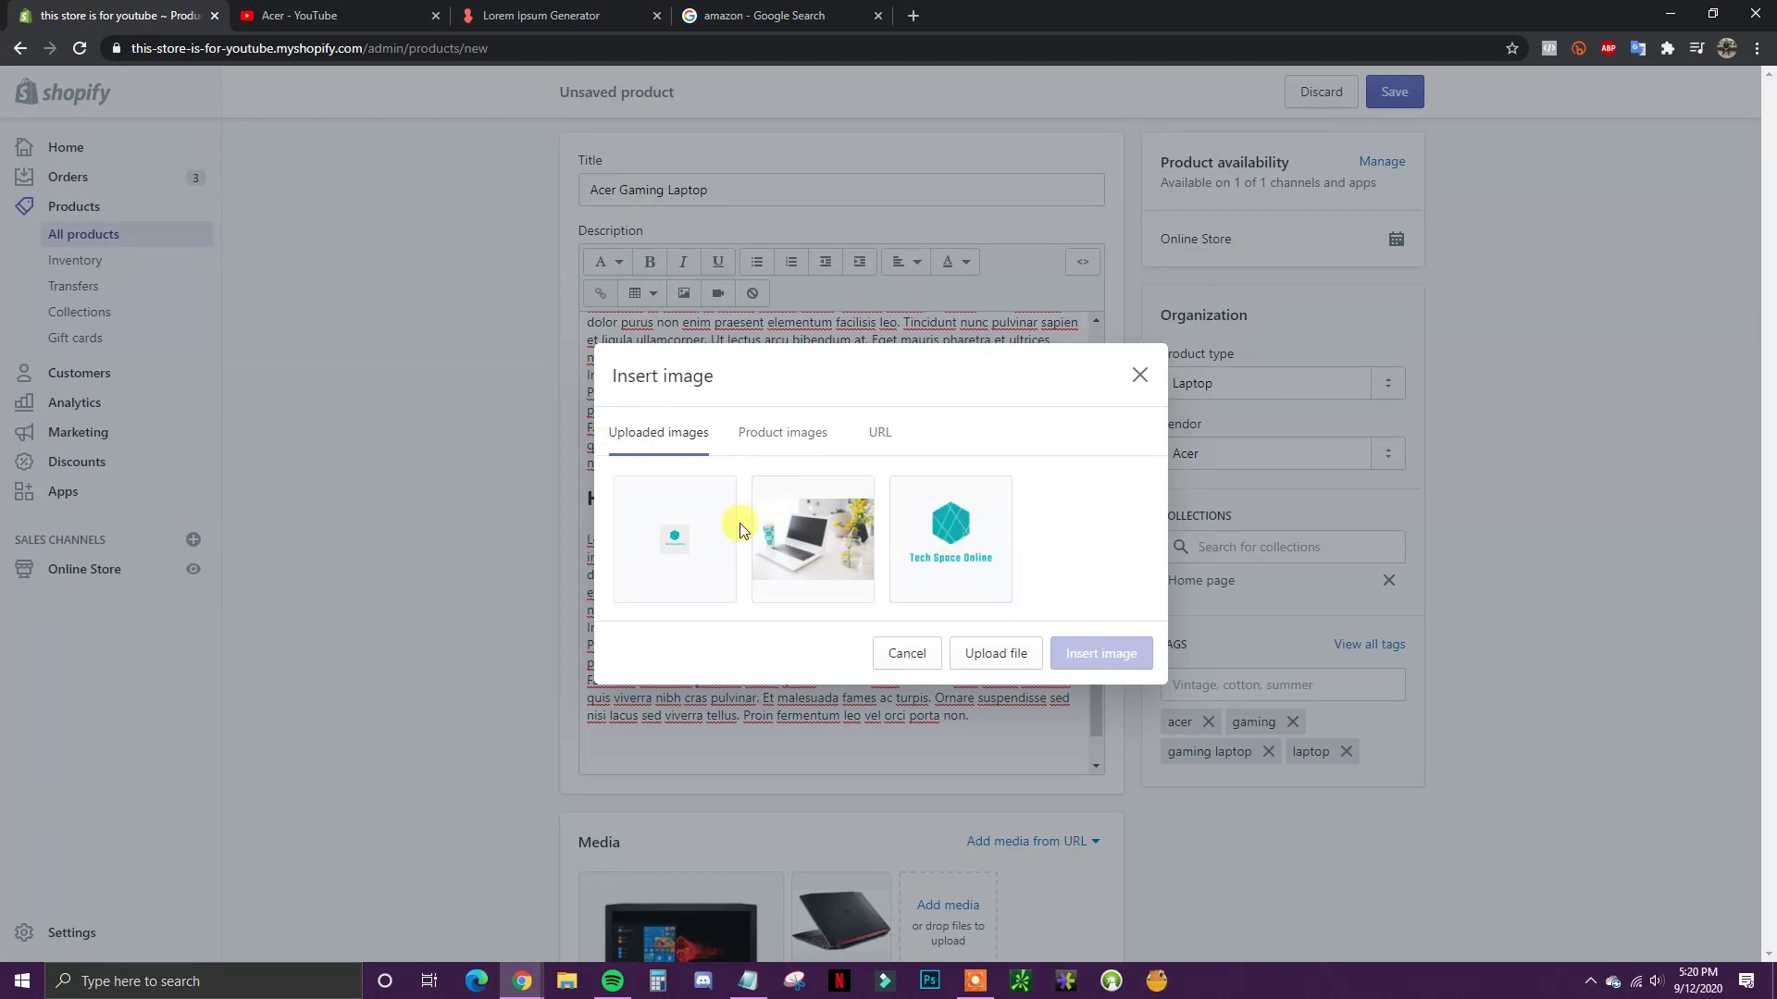
pyautogui.click(806, 433)
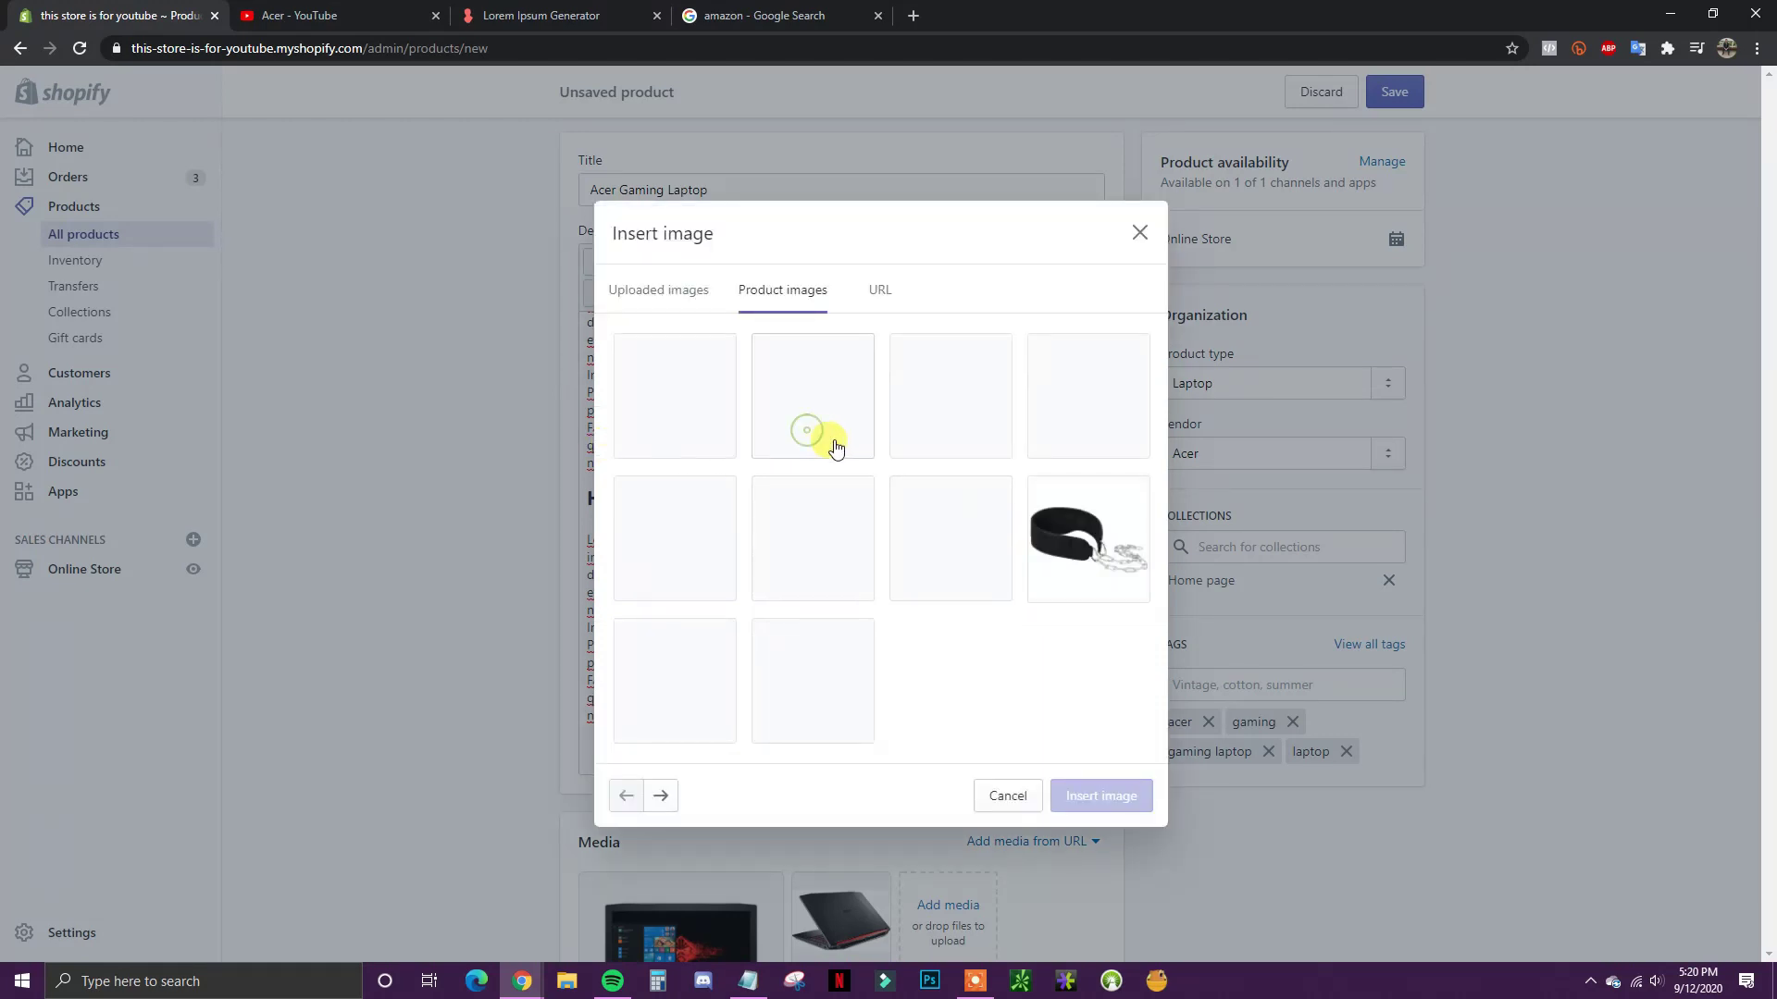
pyautogui.click(676, 289)
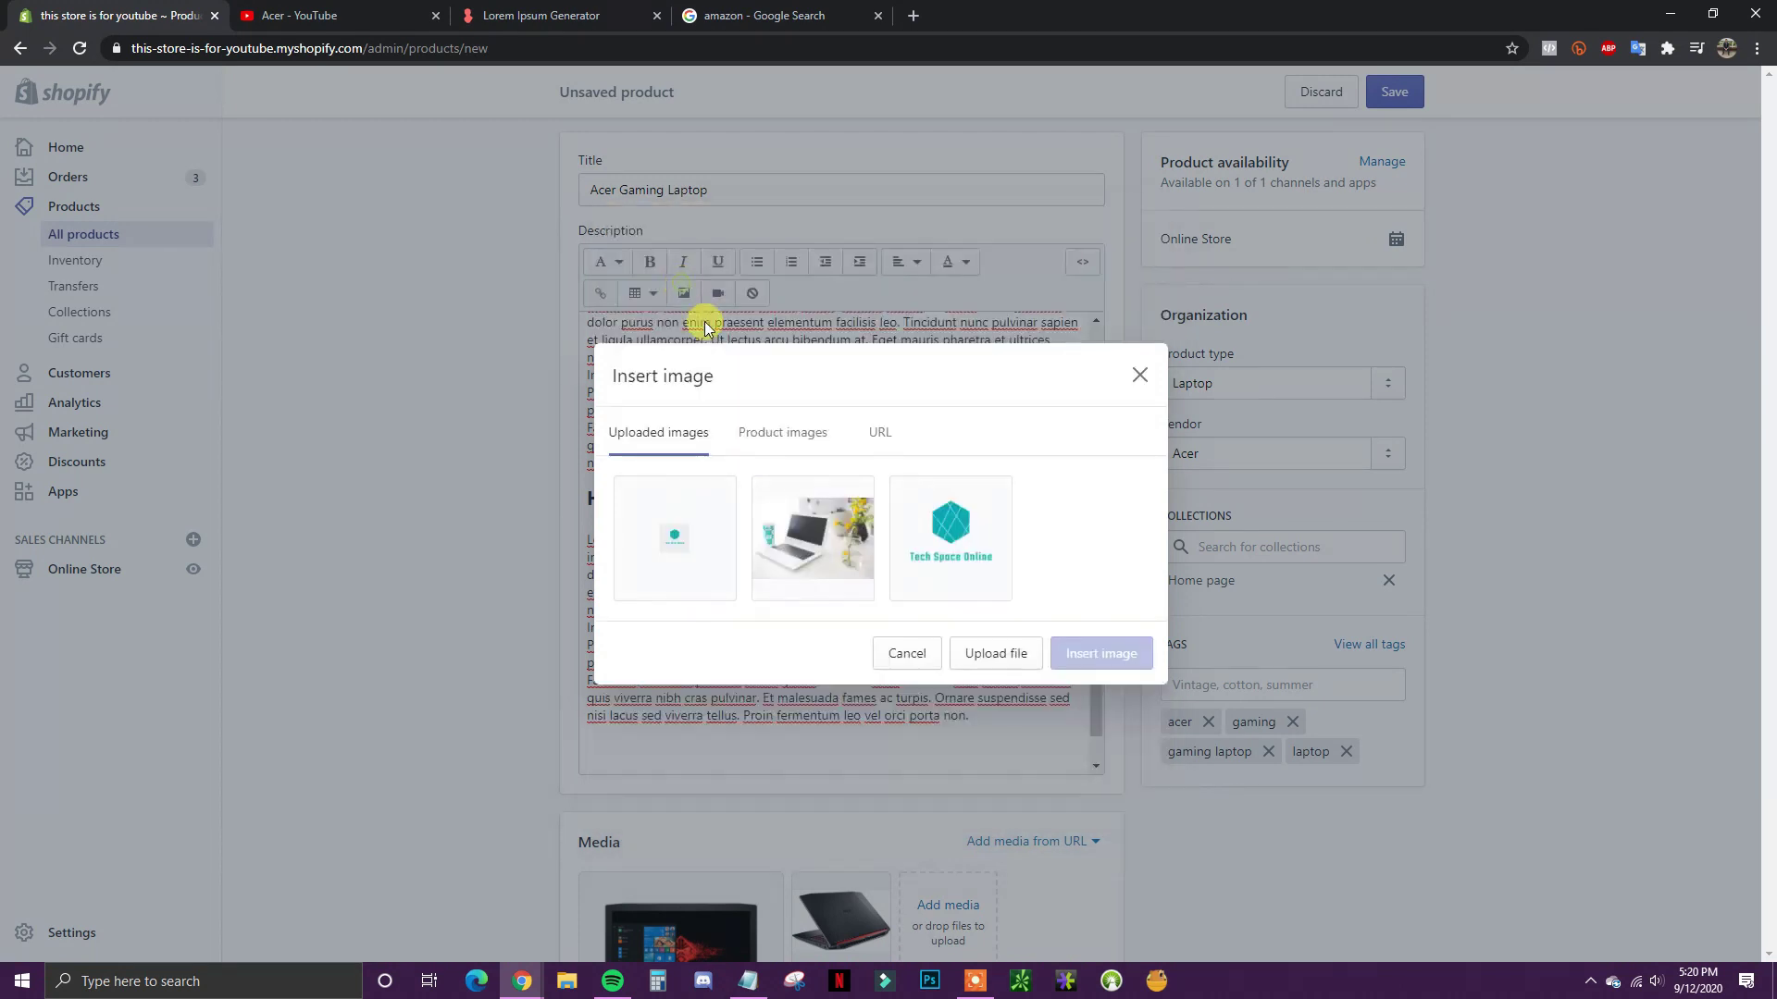
pyautogui.click(1006, 657)
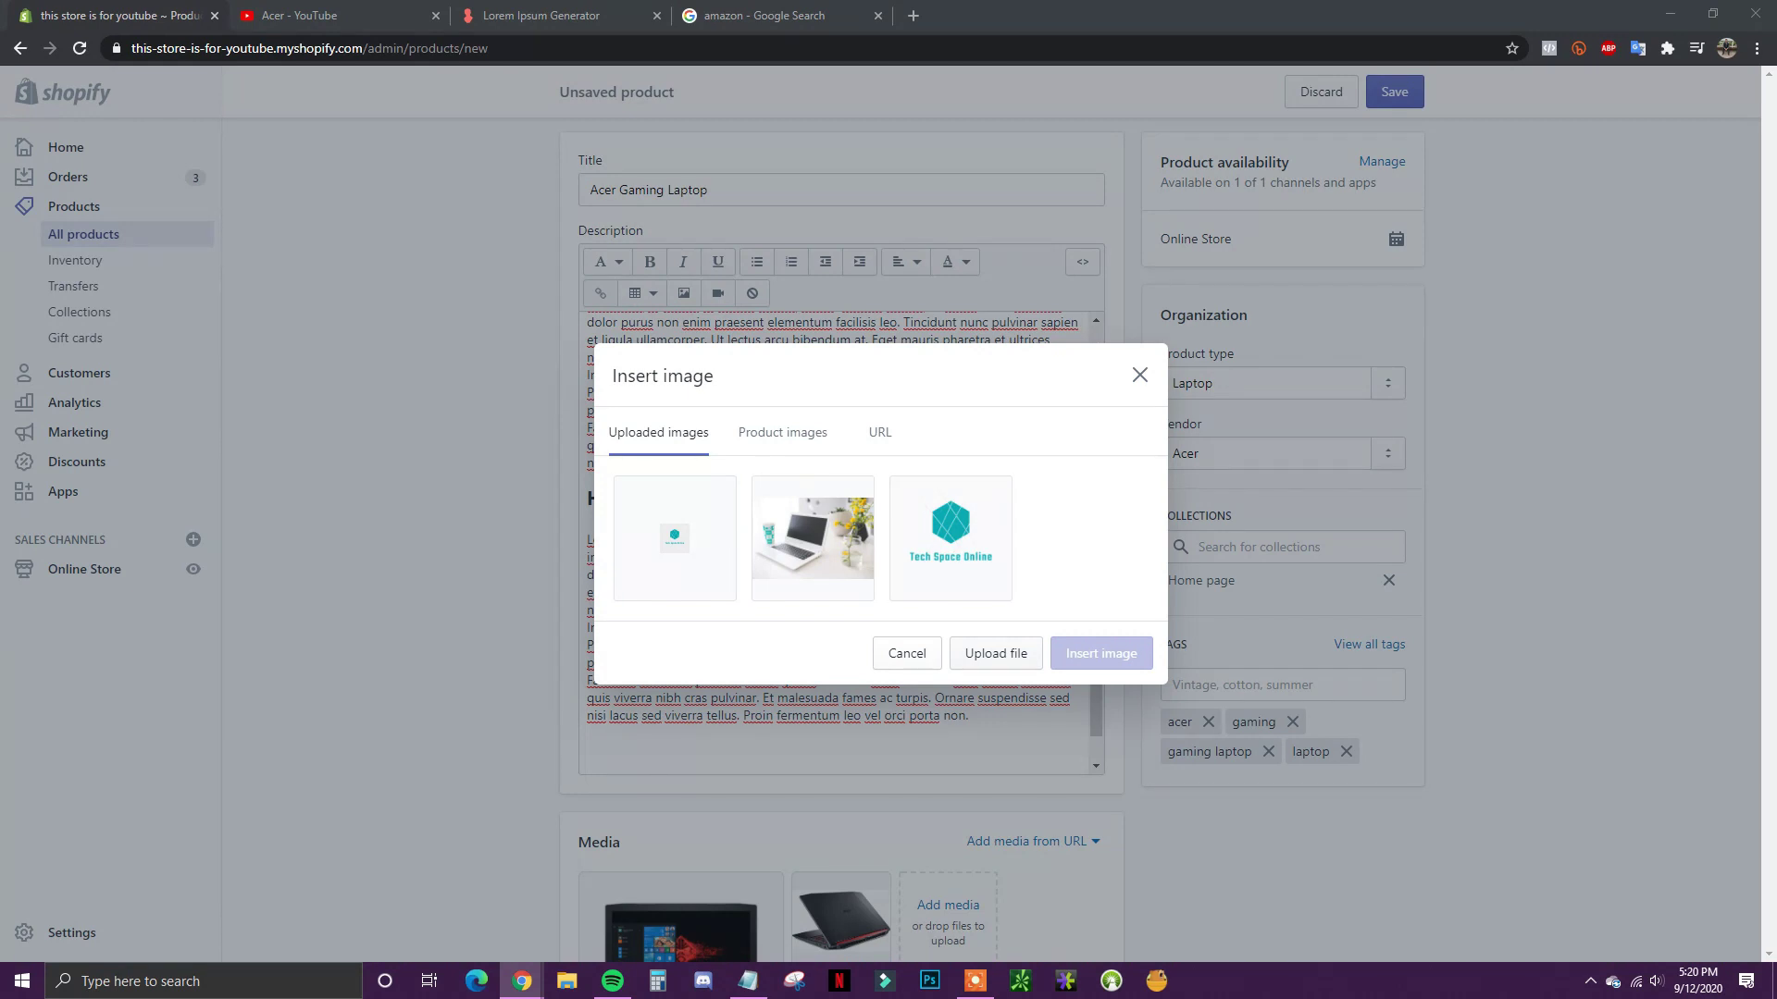
pyautogui.click(925, 602)
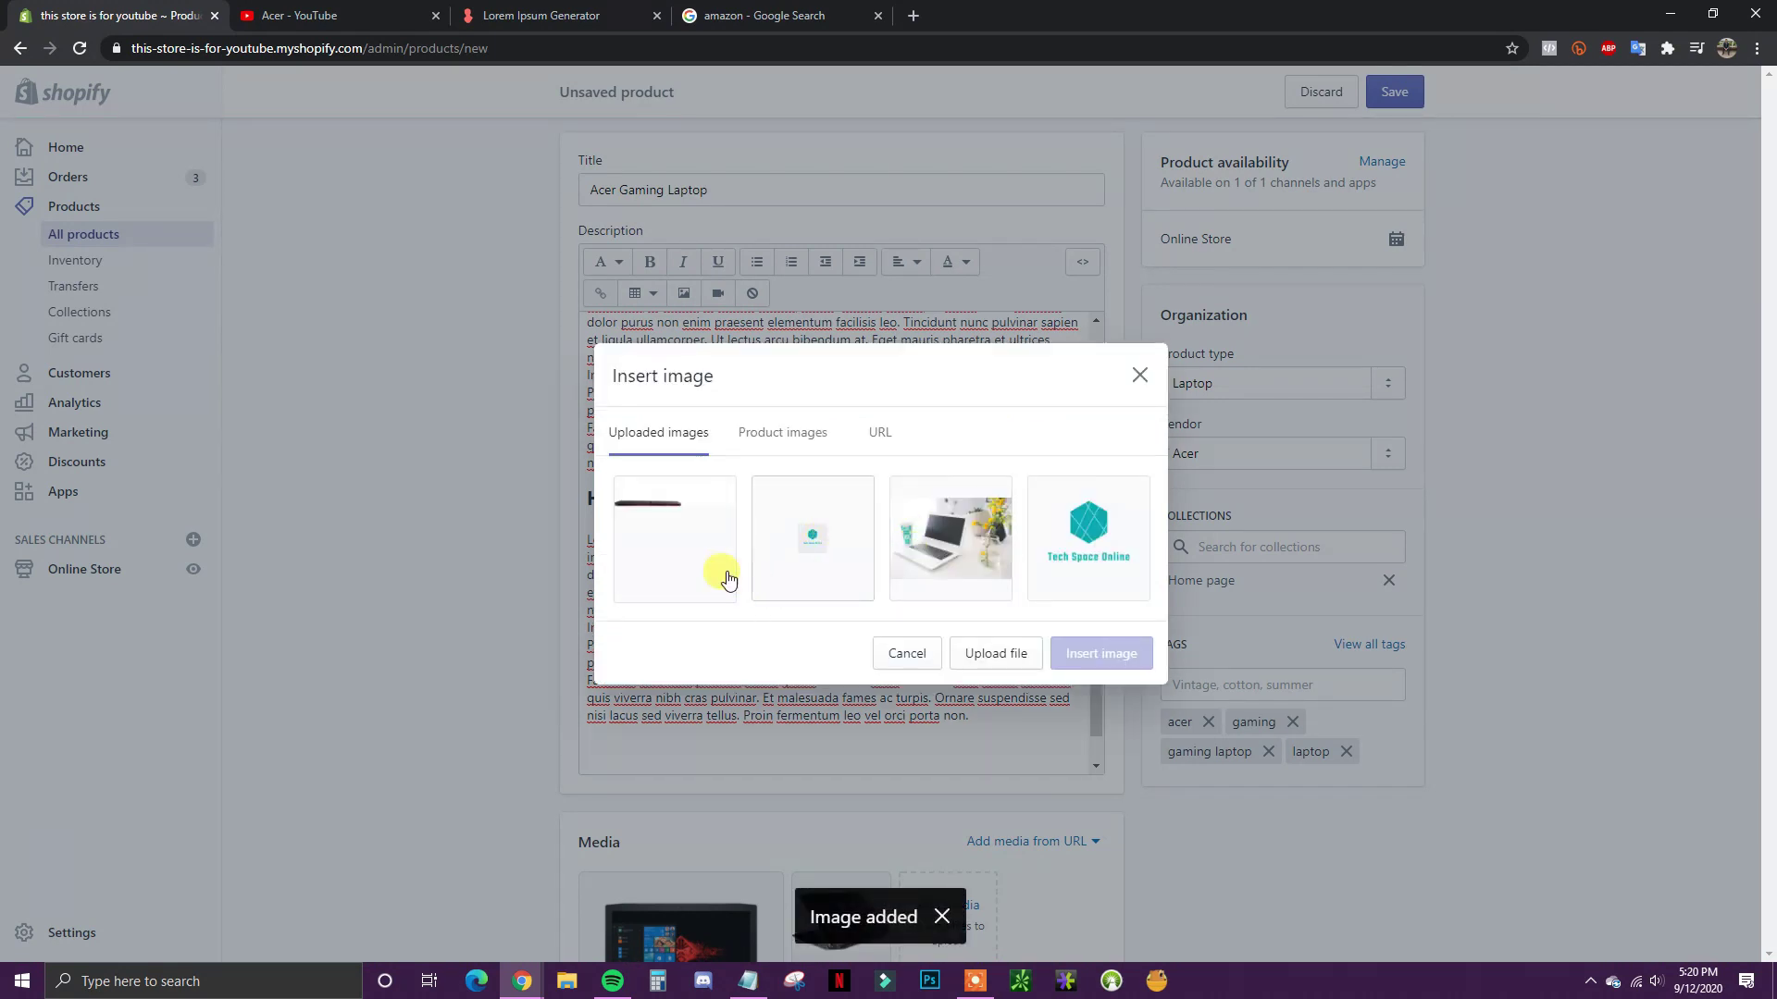
# Step: Select the newly uploaded laptop image and set its size to Large (480x480)
pyautogui.click(683, 532)
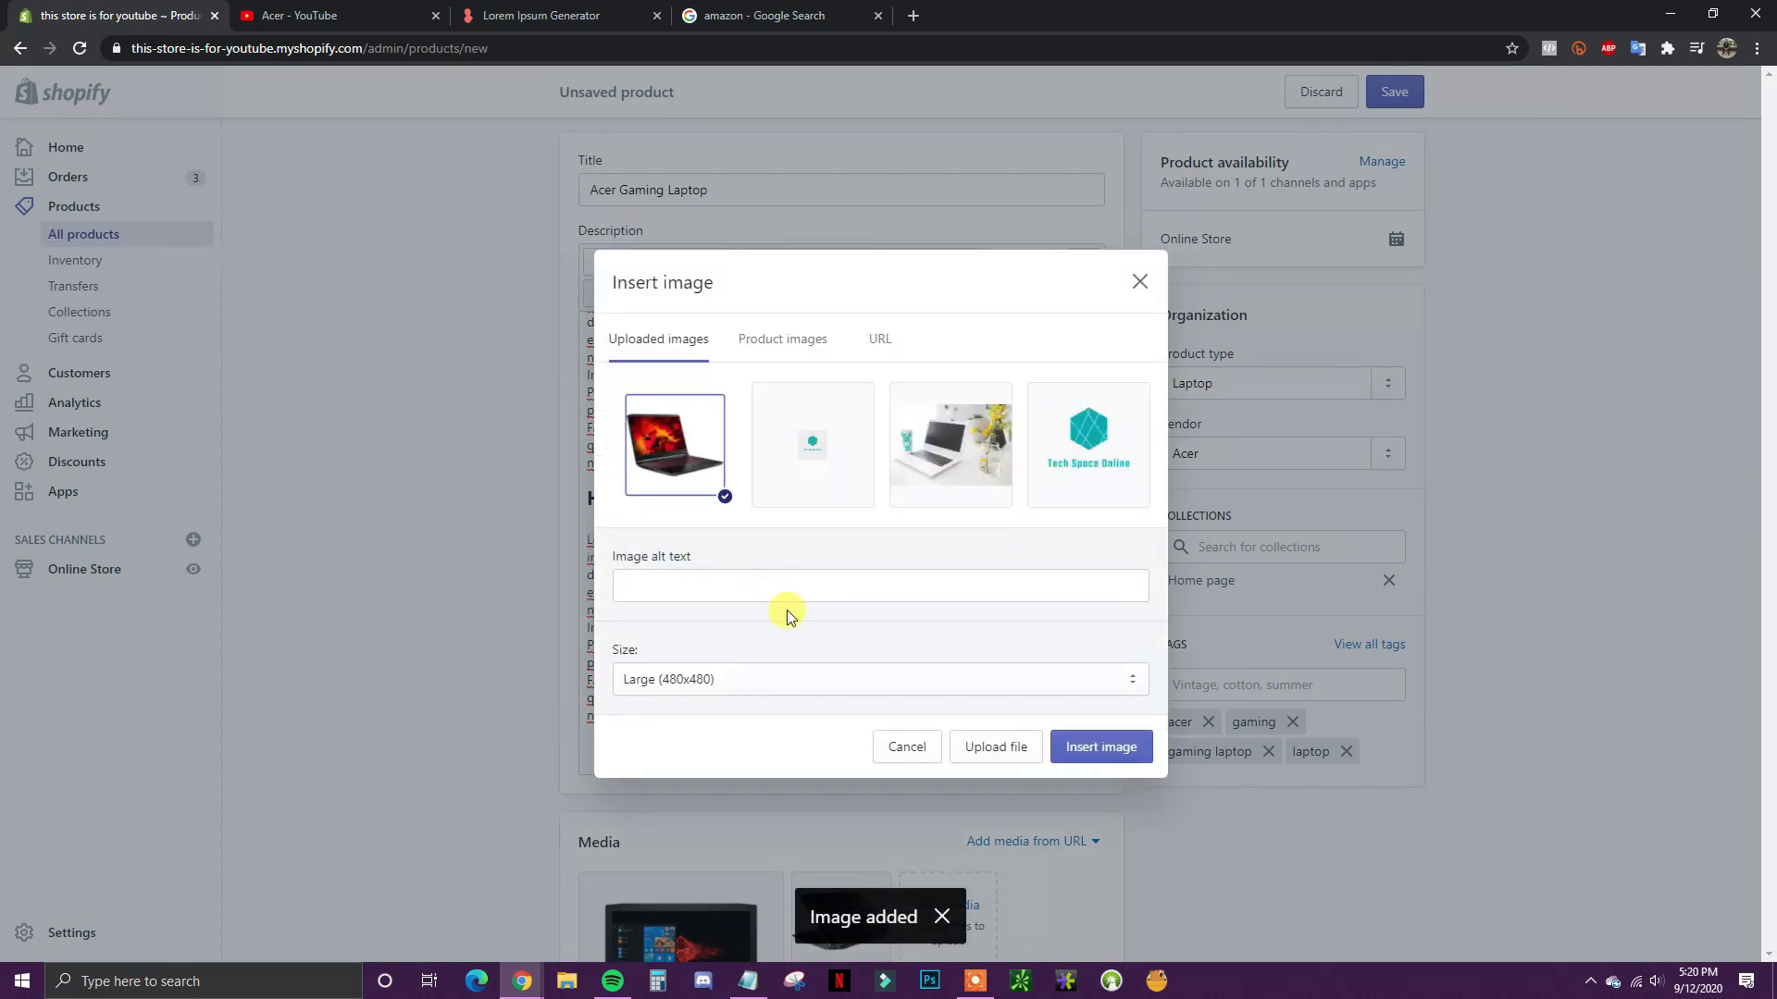
pyautogui.click(743, 682)
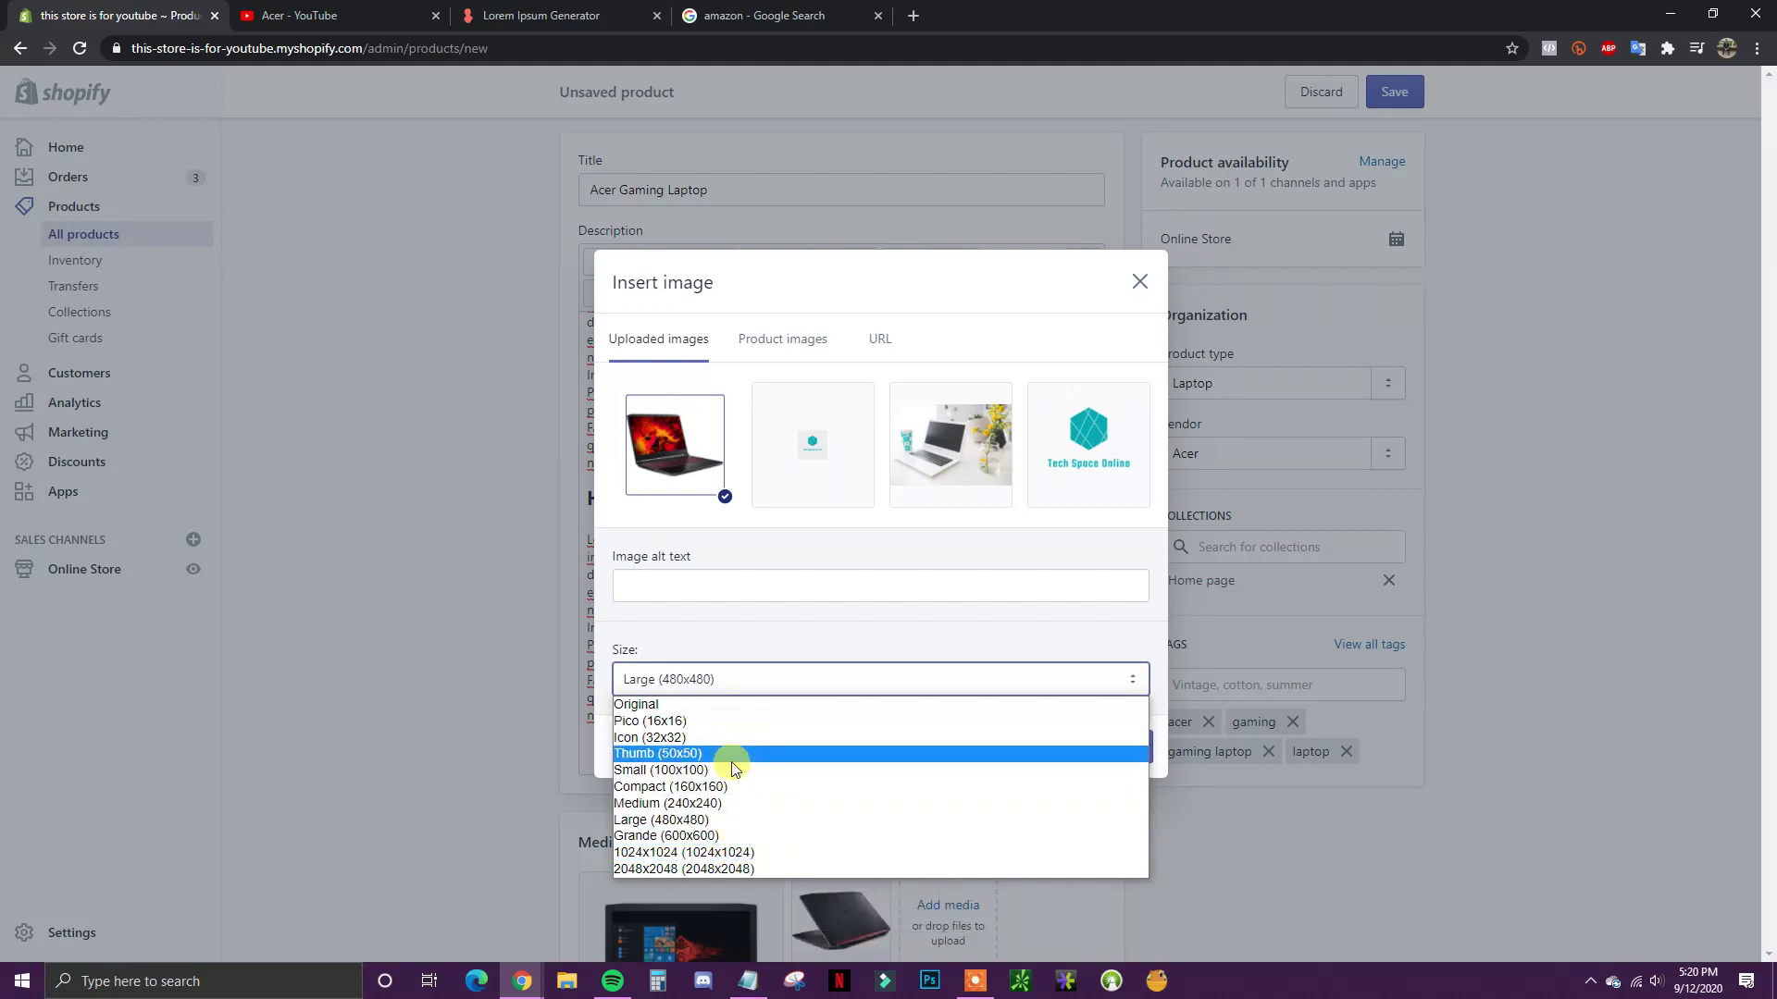
pyautogui.click(713, 821)
pyautogui.click(739, 635)
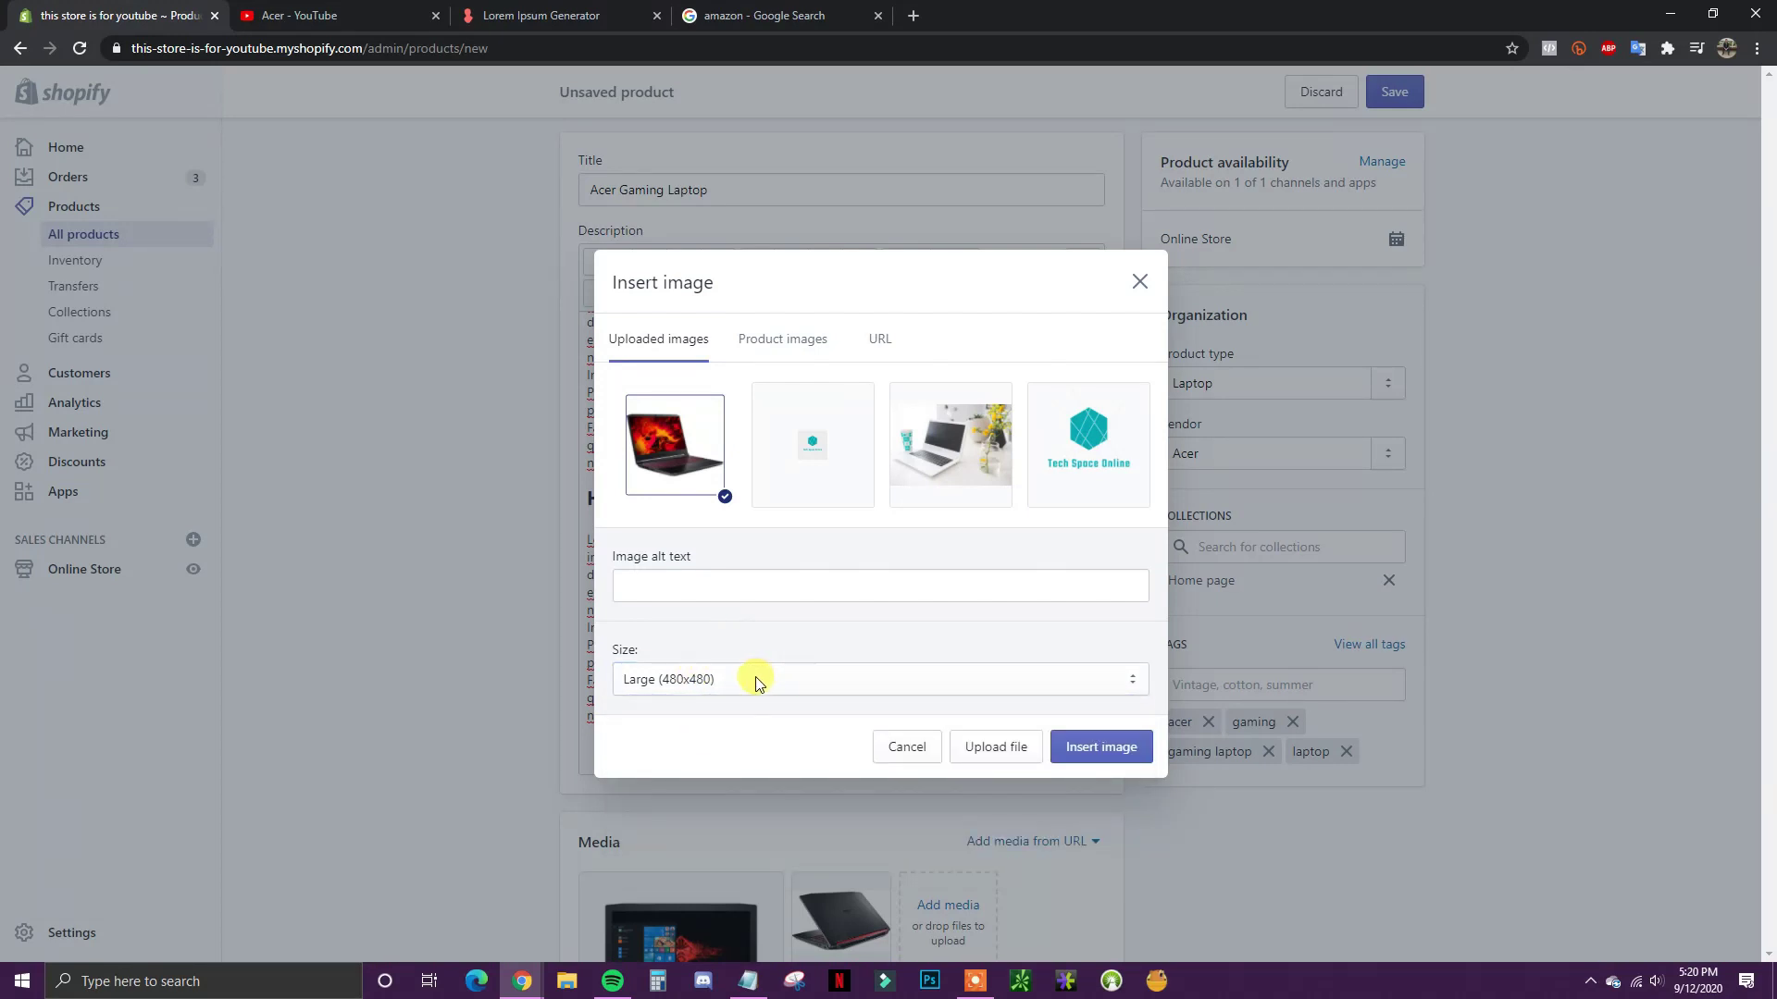
pyautogui.click(757, 680)
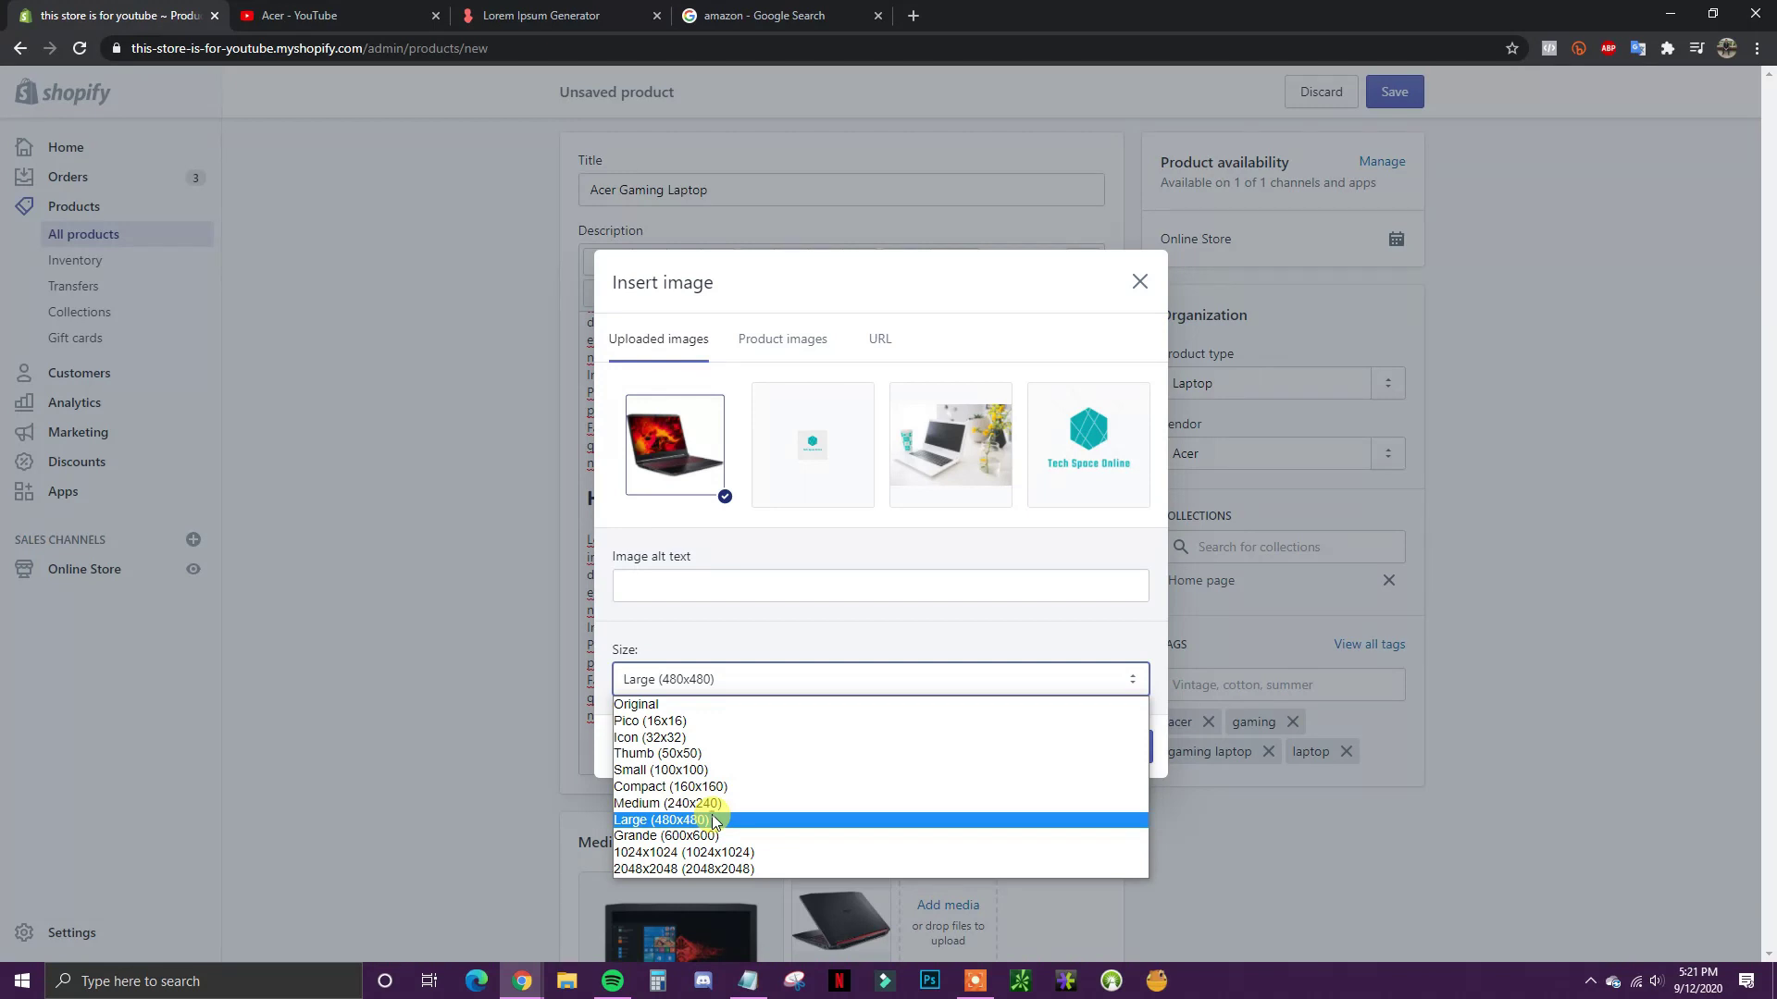
pyautogui.click(714, 820)
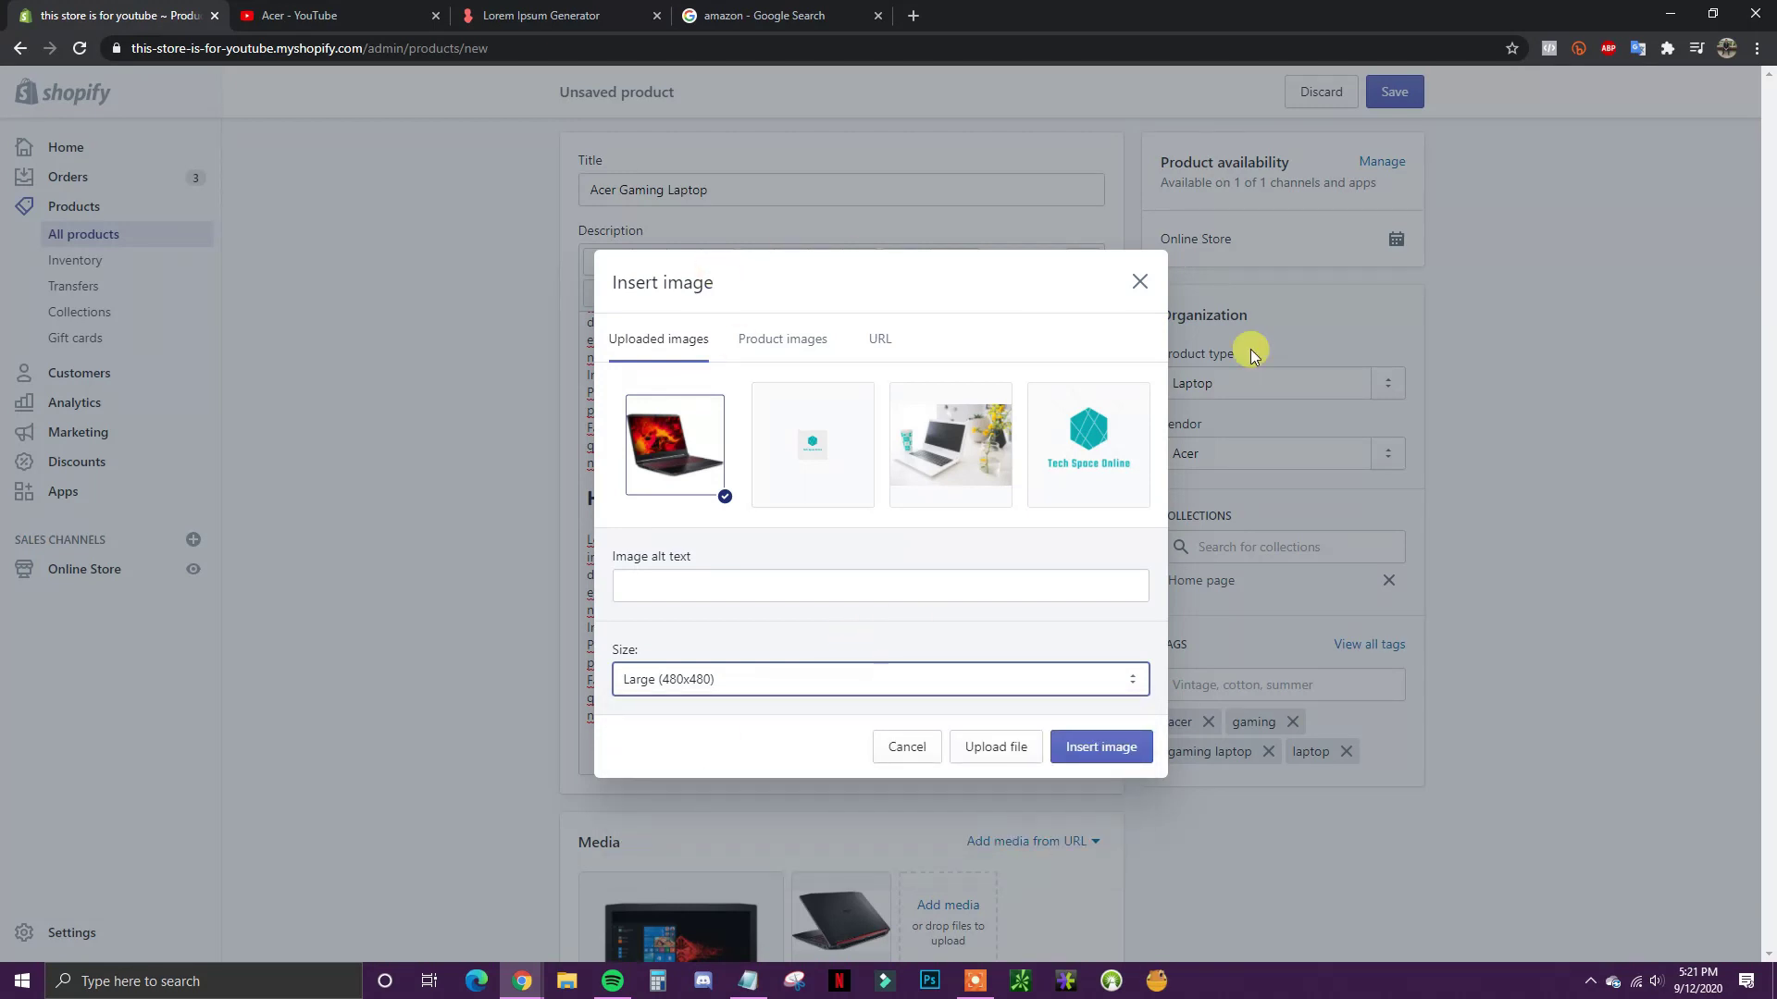
pyautogui.click(763, 618)
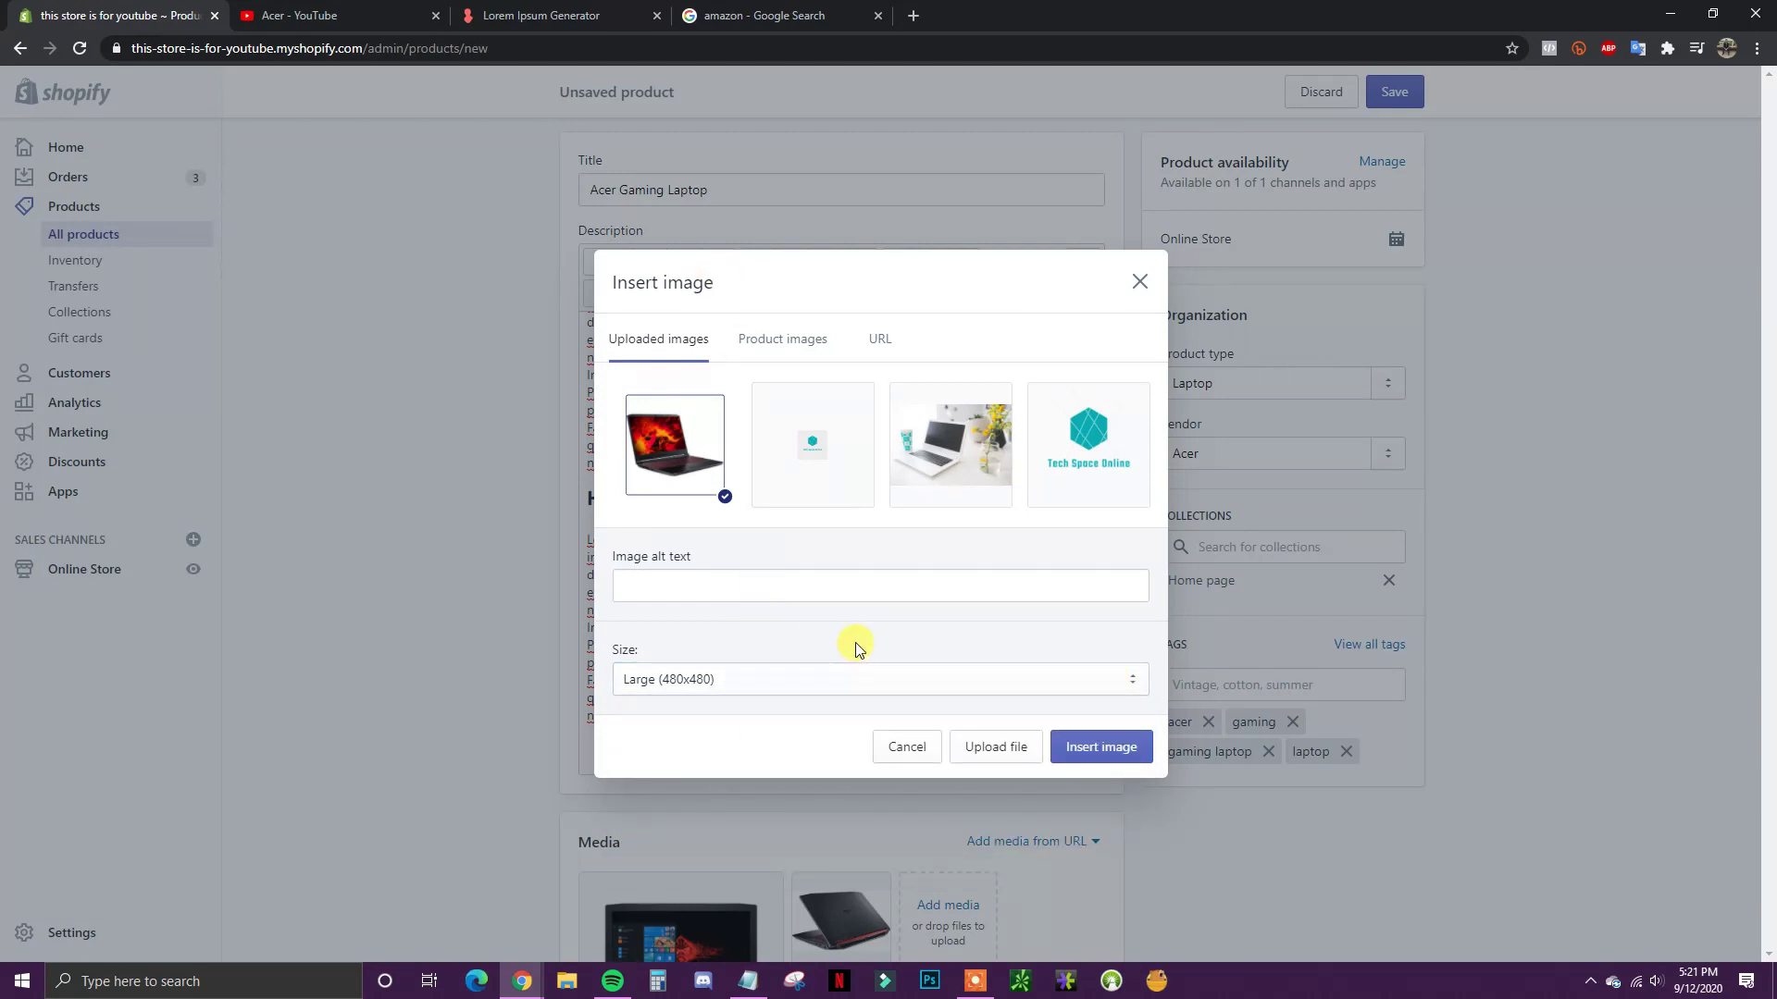
# Step: Give the laptop image the alt text "acer gaming laptop" and insert it into the product description
pyautogui.moveTo(618, 562); pyautogui.dragTo(719, 559)
pyautogui.click(674, 573)
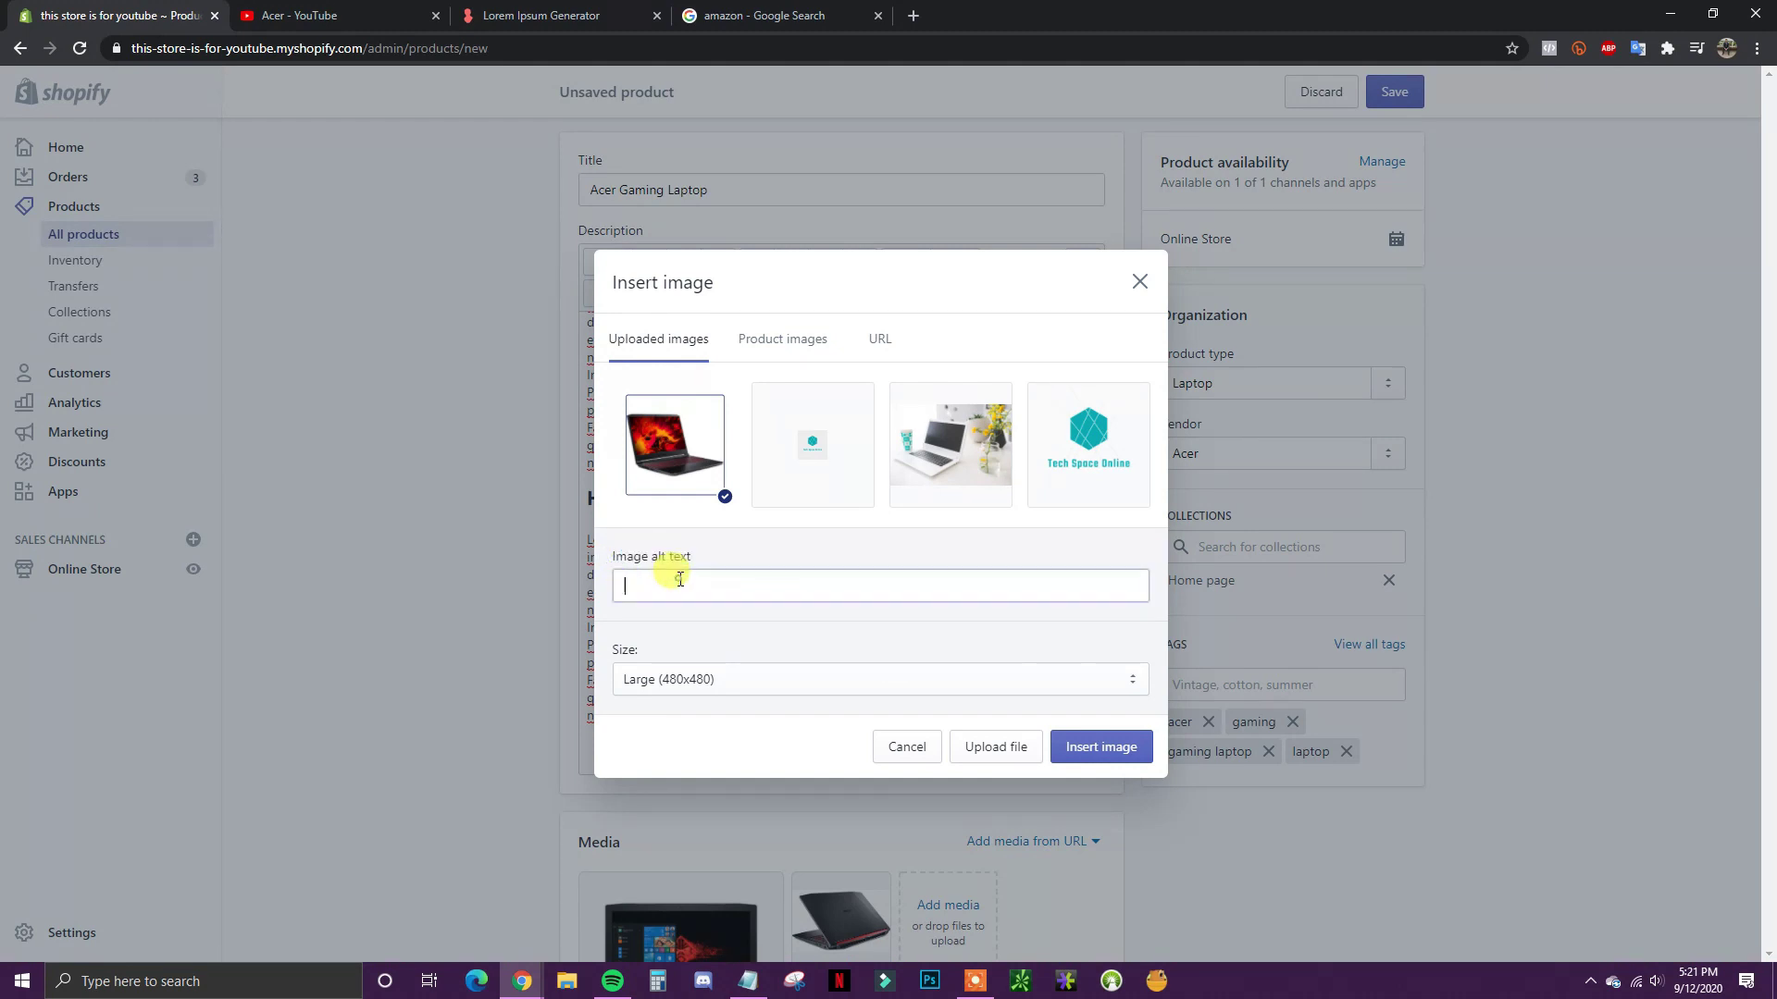
pyautogui.click(673, 484)
pyautogui.click(795, 589)
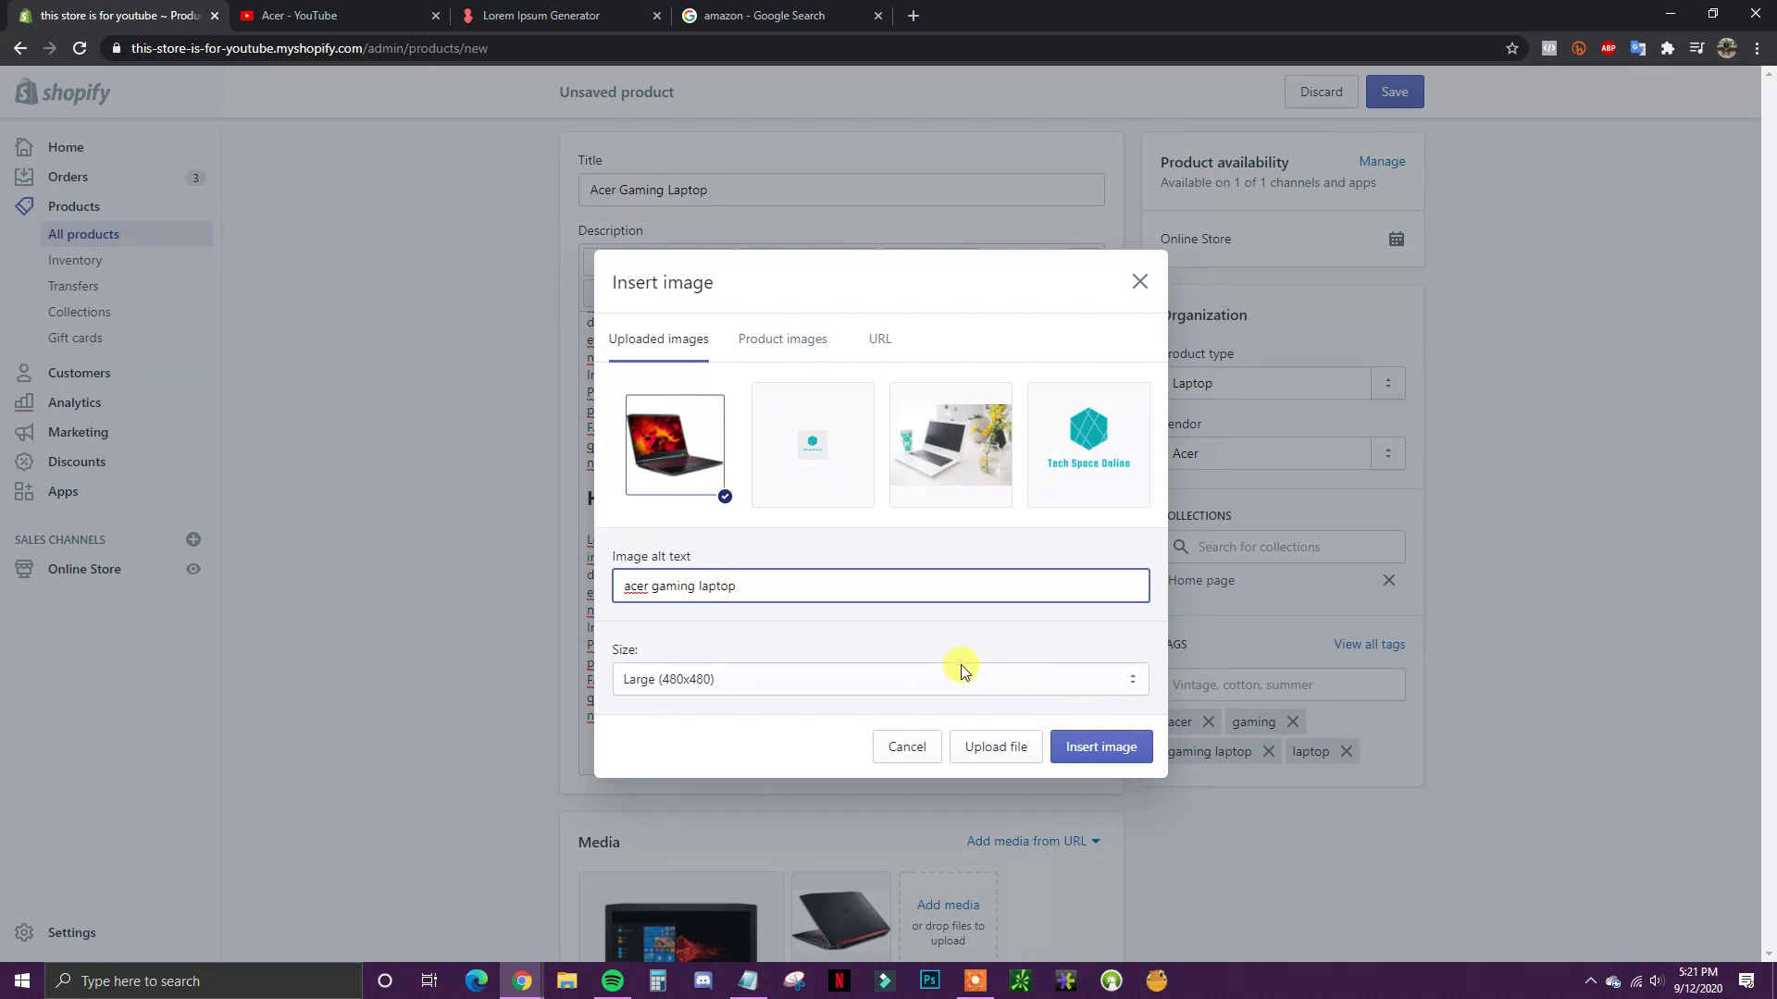
pyautogui.click(1107, 748)
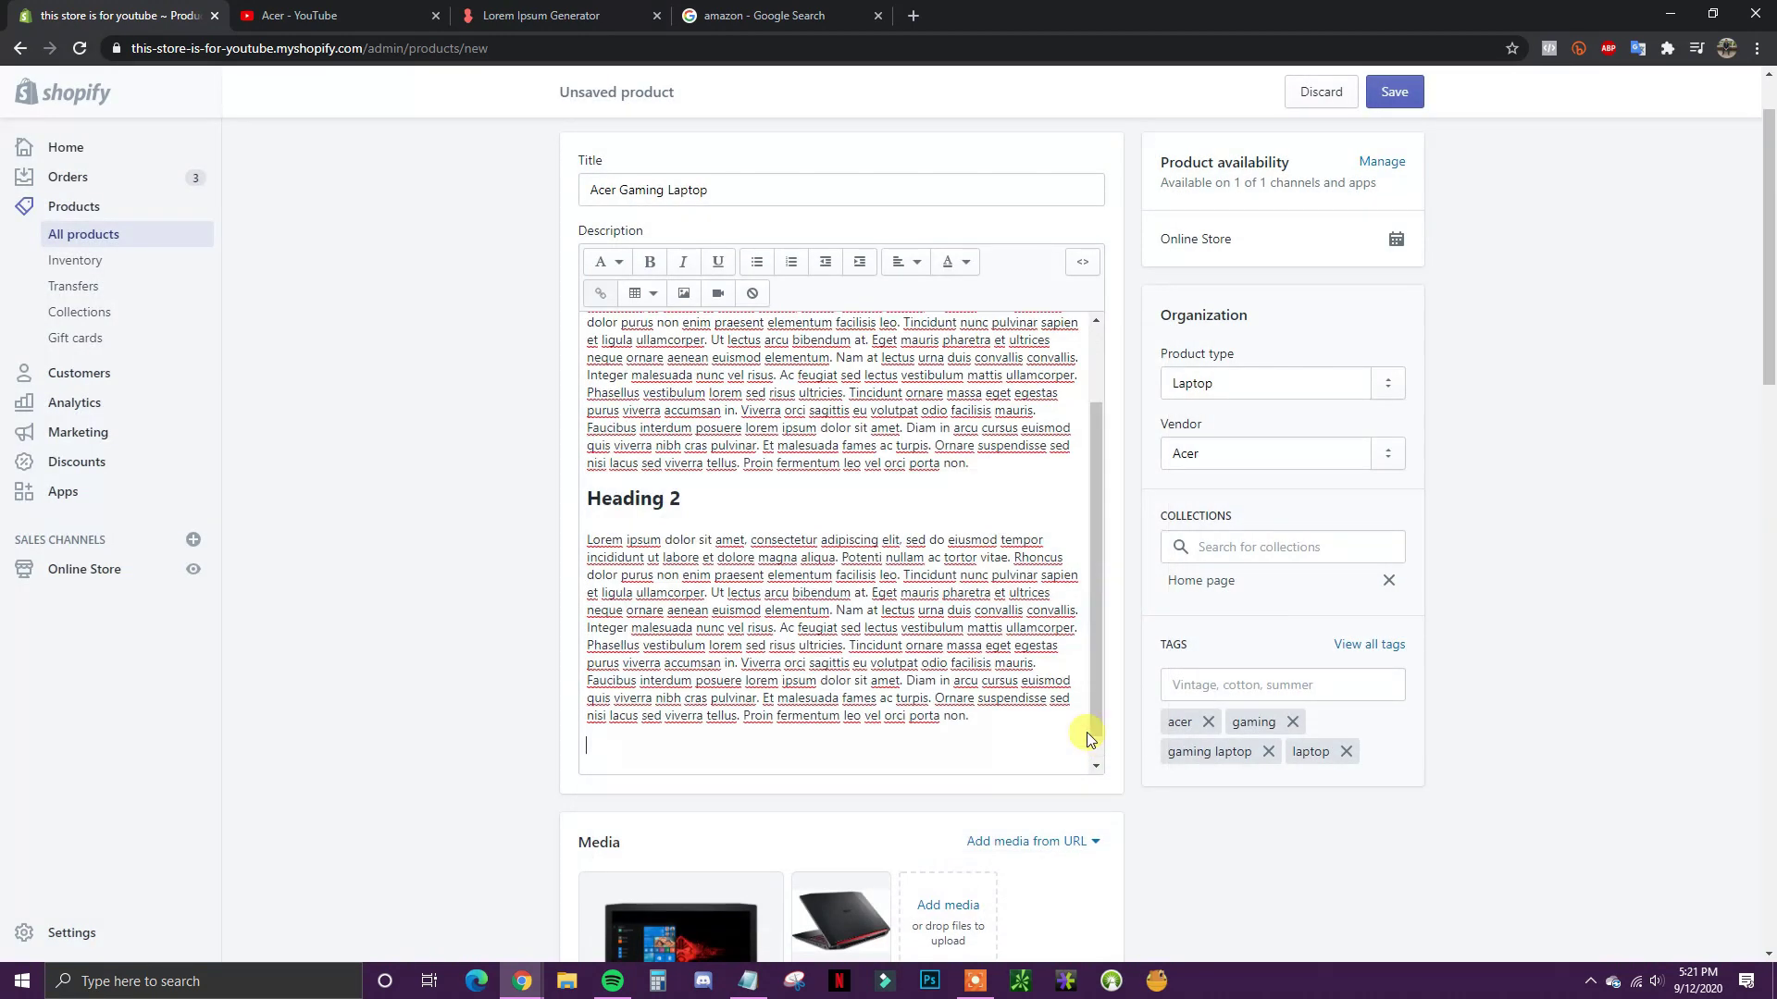
# Step: Review the inserted laptop image in the description and save the new product
pyautogui.scroll(-4, 1031, 583)
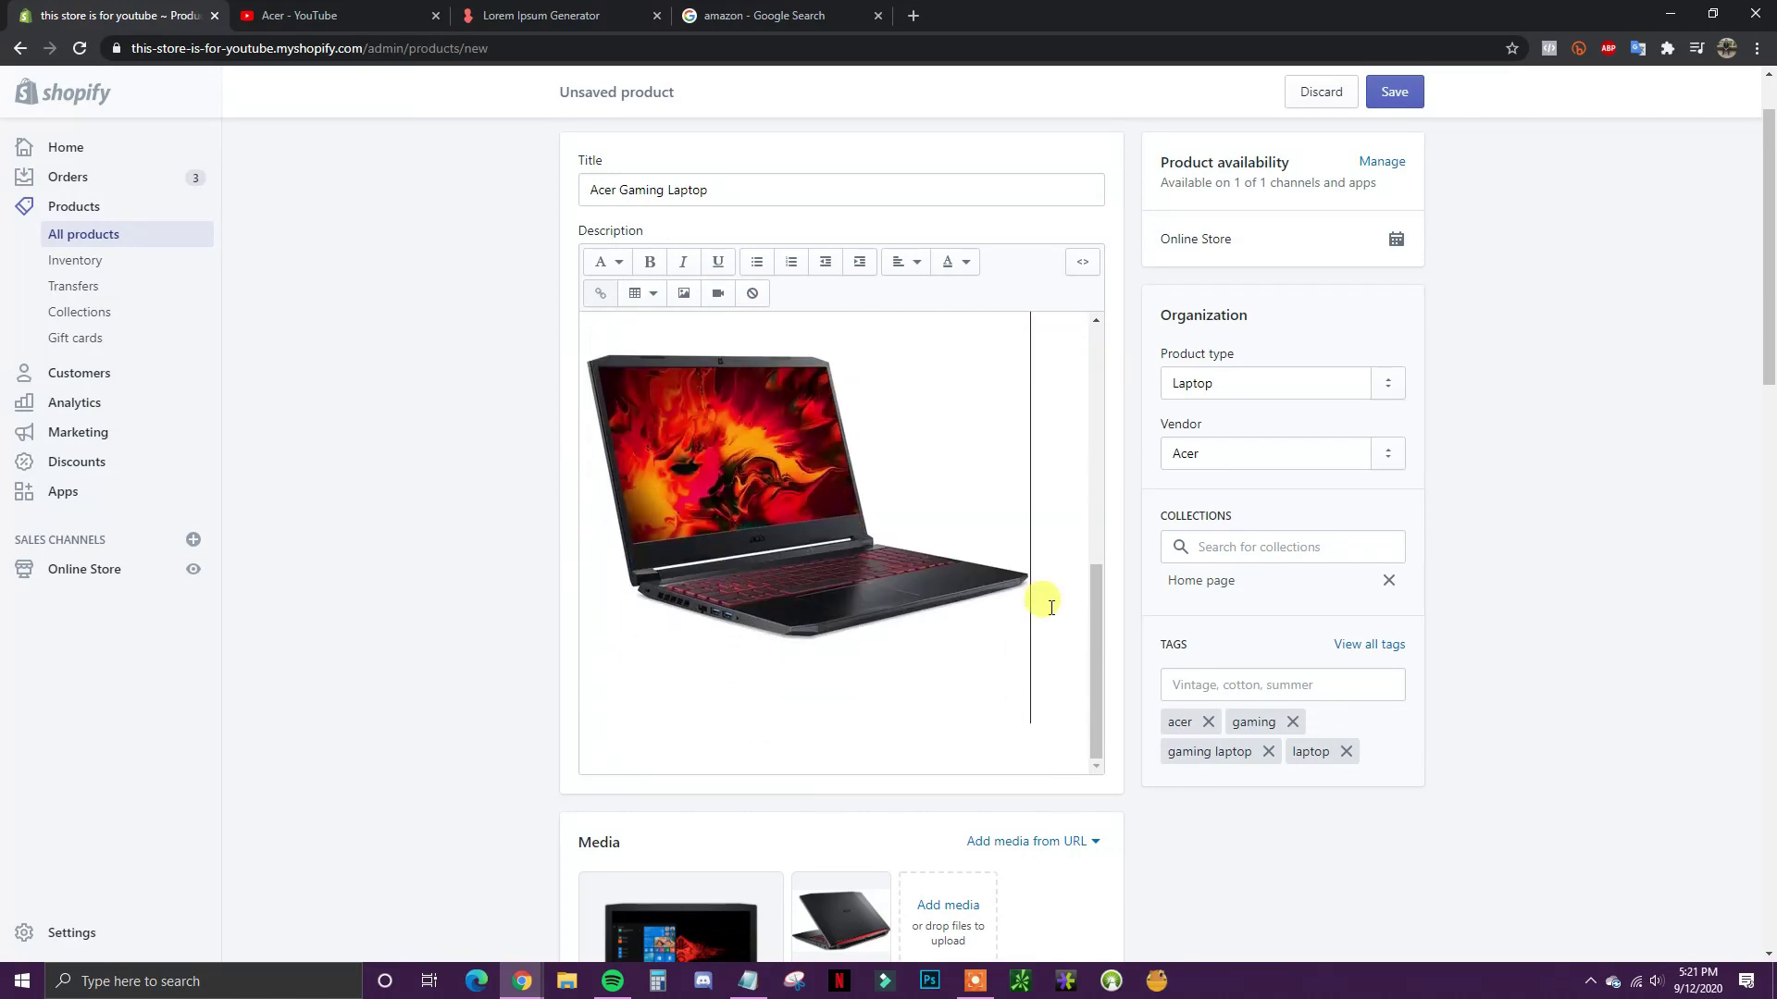
pyautogui.moveTo(1094, 619); pyautogui.dragTo(1147, 601)
pyautogui.scroll(2, 960, 567)
pyautogui.scroll(-2, 1210, 635)
pyautogui.scroll(3, 1305, 686)
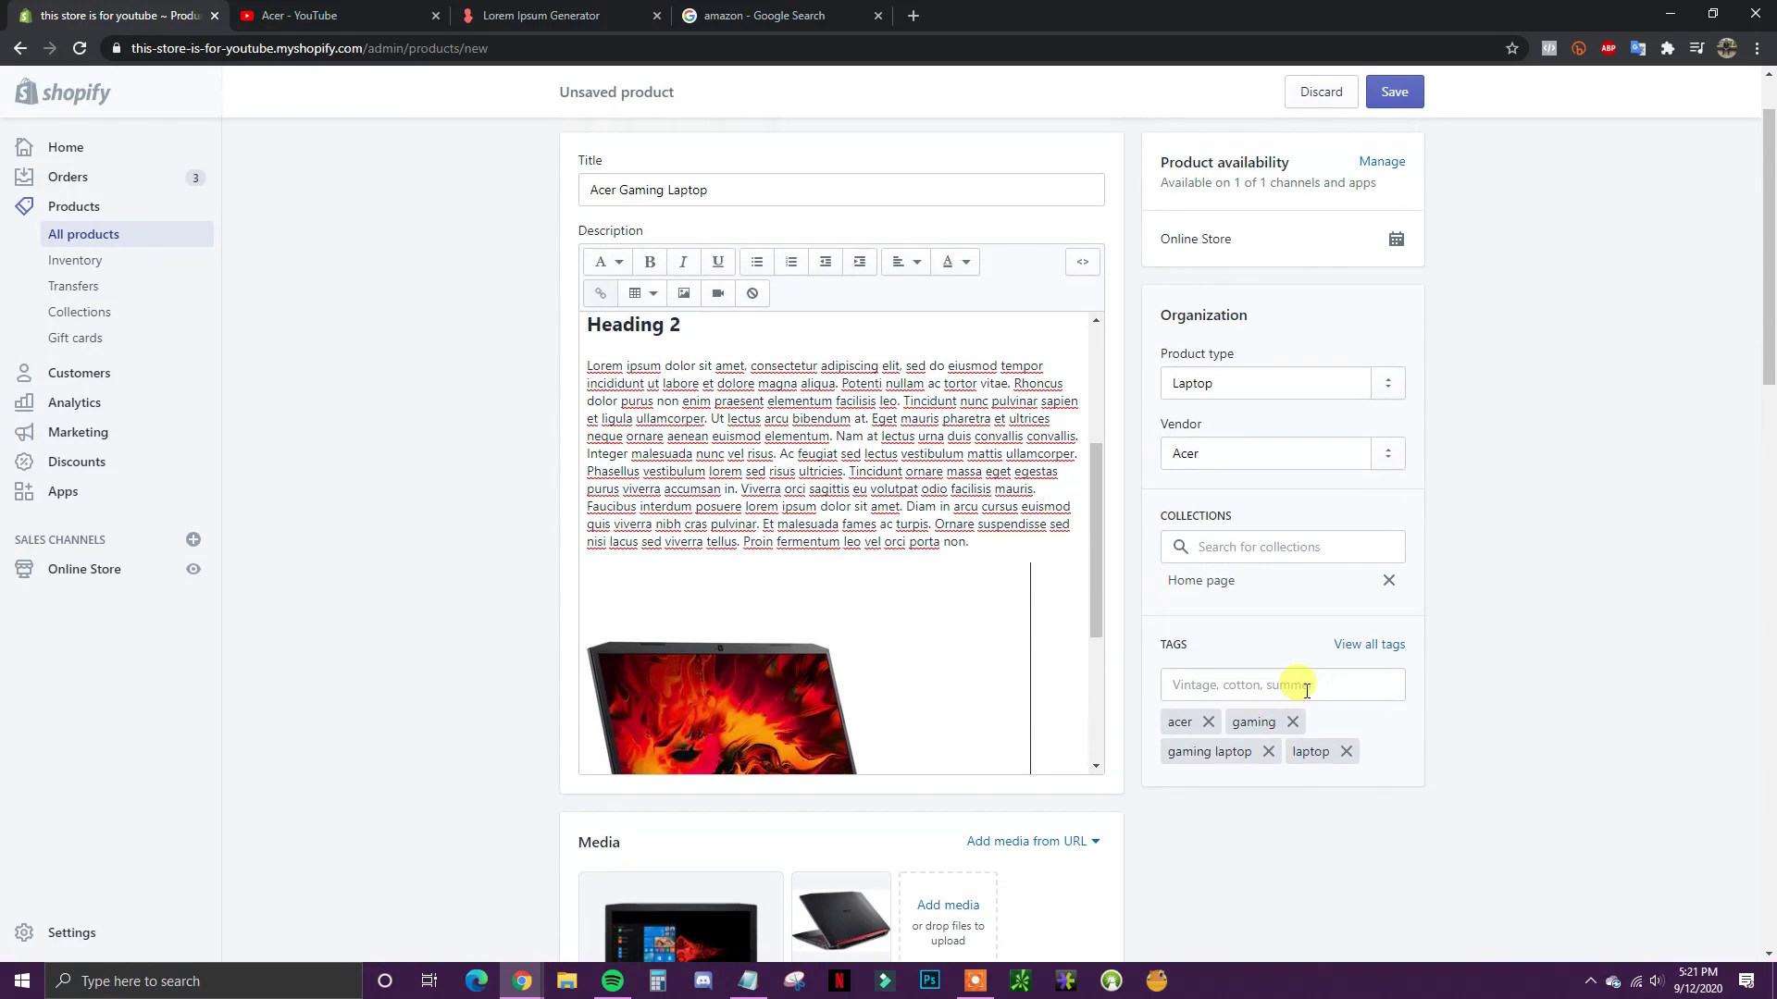
pyautogui.click(1396, 104)
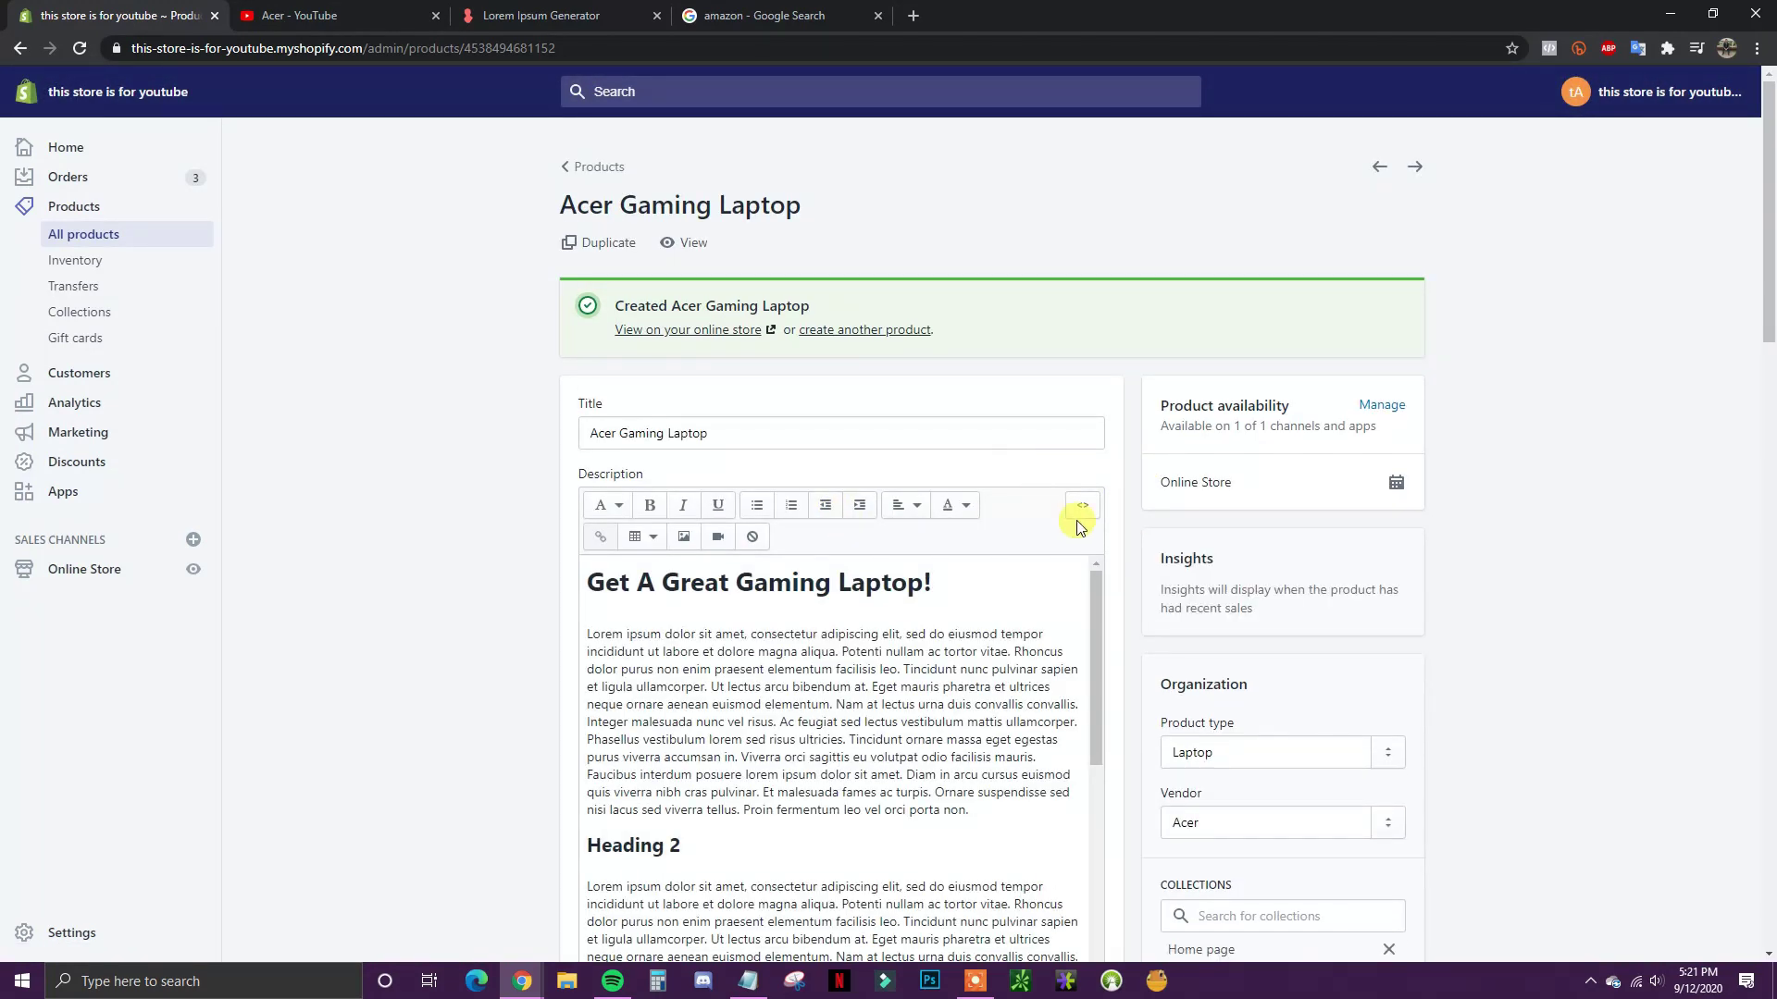
# Step: Add a second-level heading reading "Heading 2 duplicate" on a new line below the laptop image in the description
pyautogui.scroll(-5, 1524, 587)
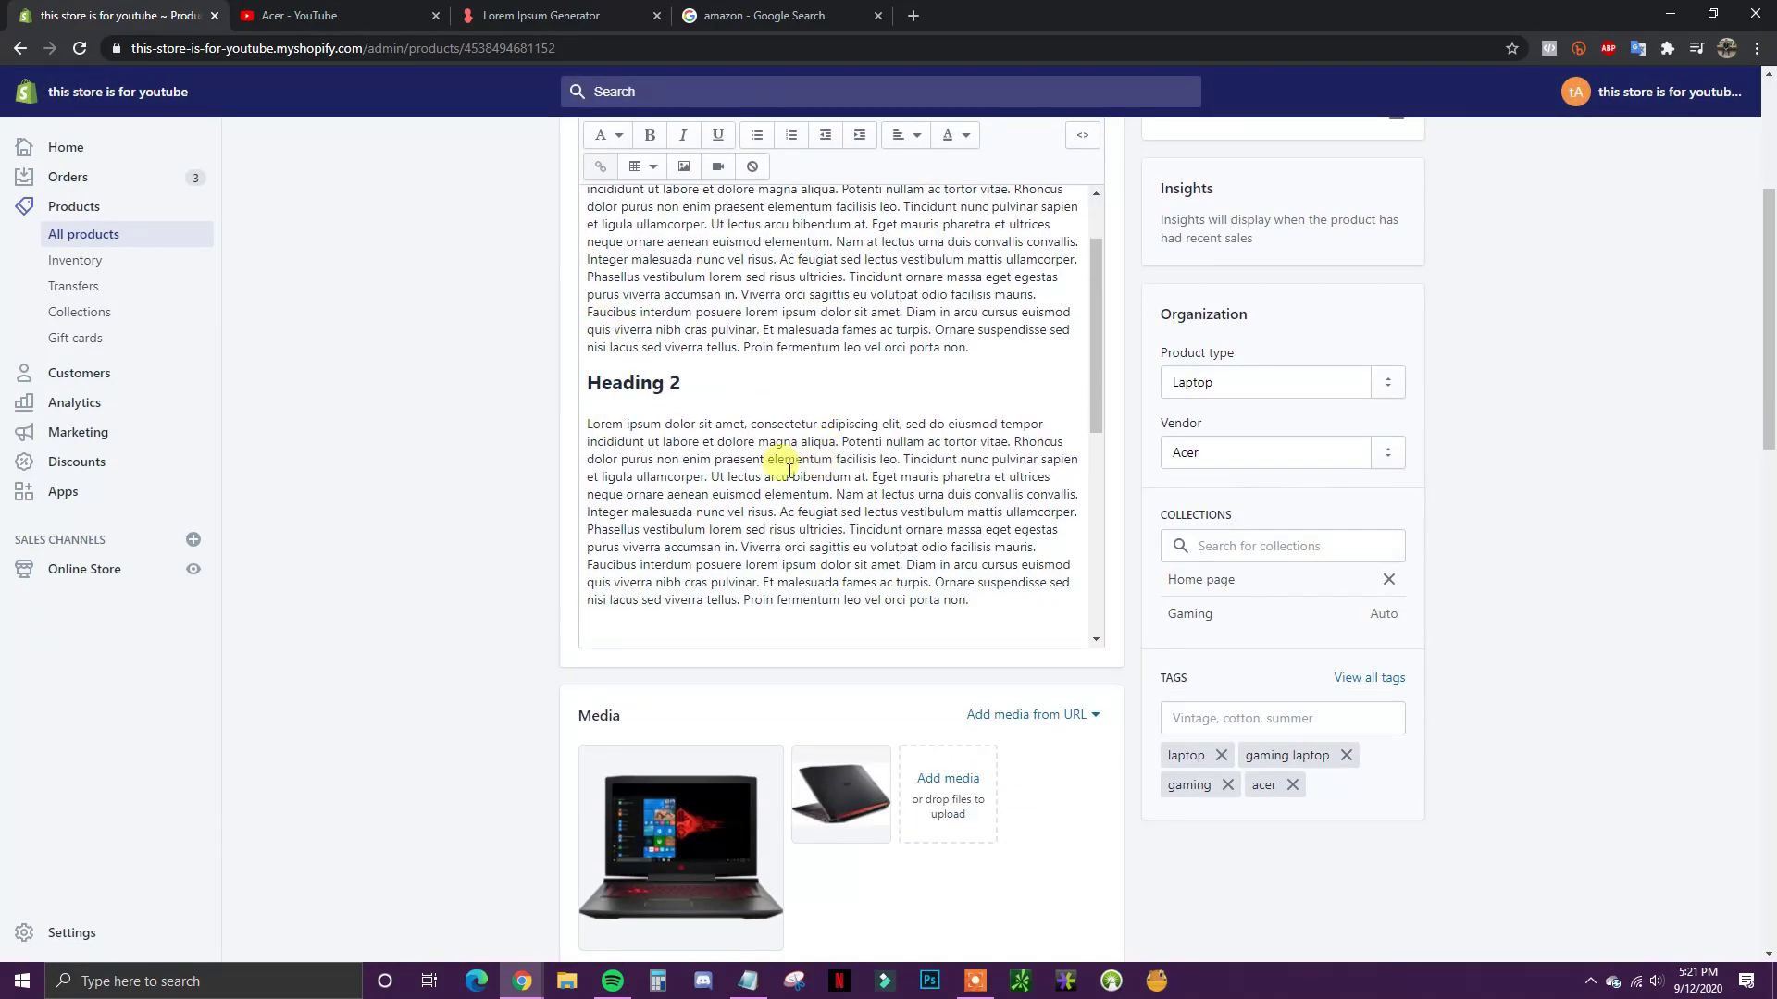
pyautogui.scroll(1, 1359, 644)
pyautogui.scroll(-3, 814, 514)
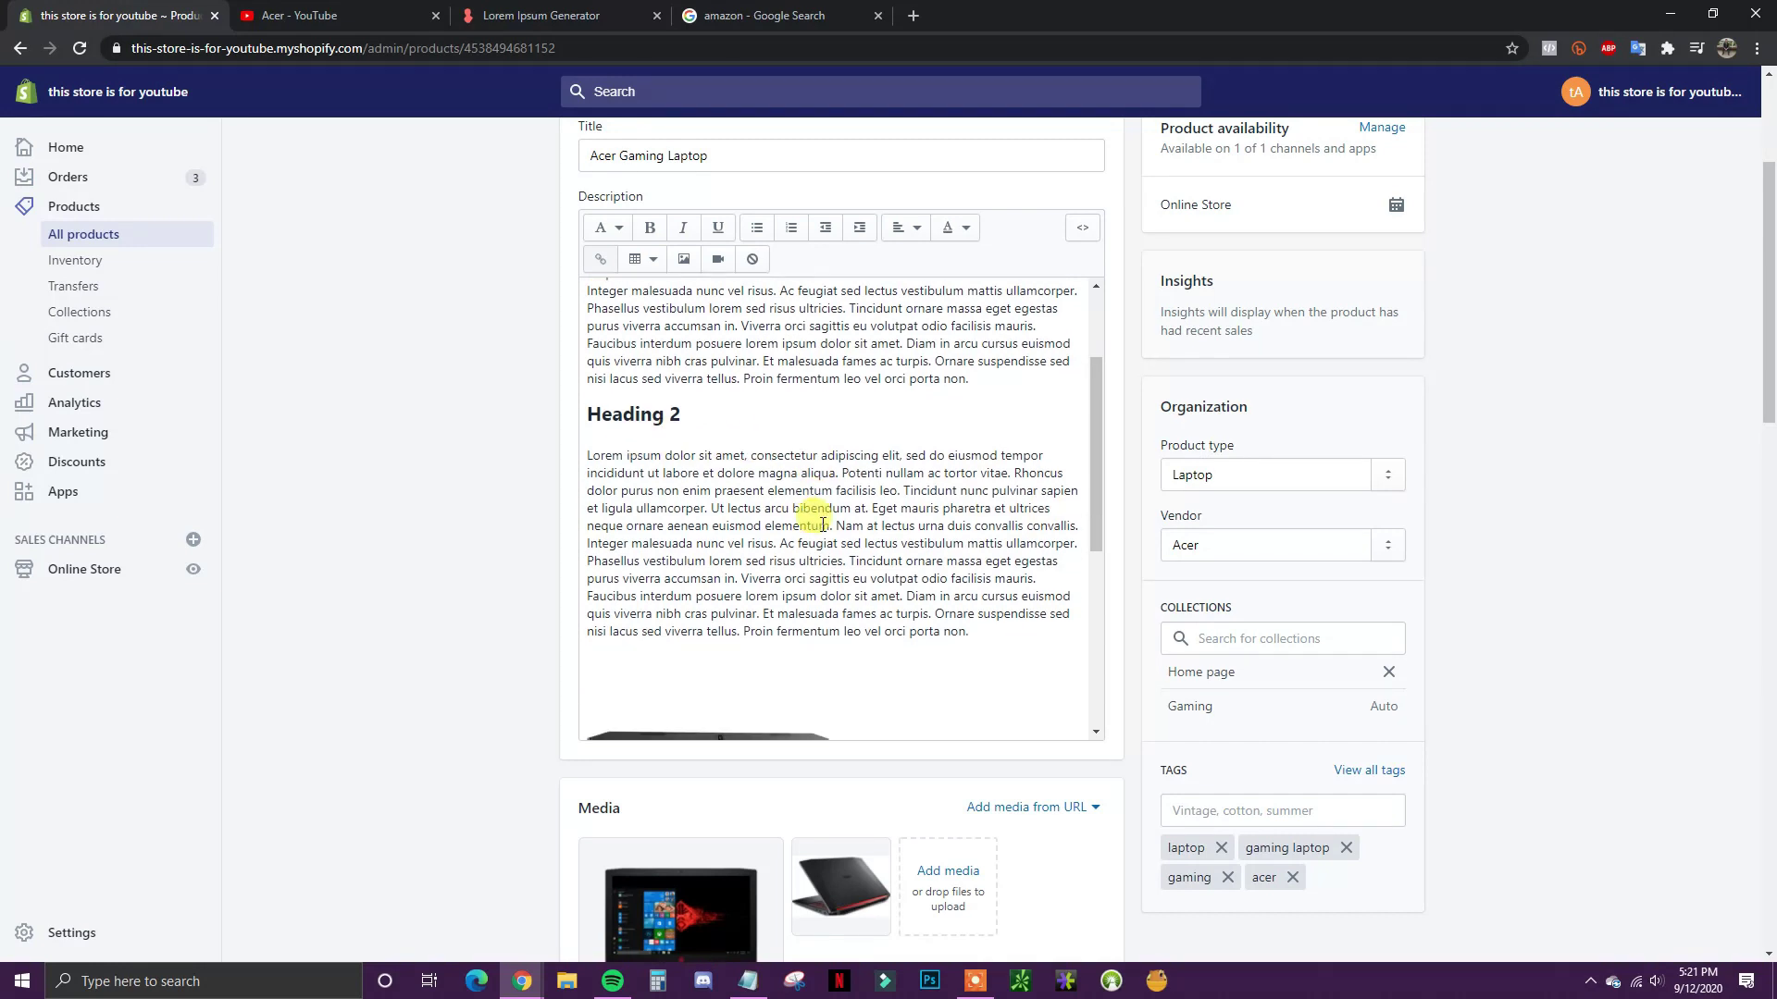
pyautogui.scroll(-2, 837, 521)
pyautogui.click(1057, 563)
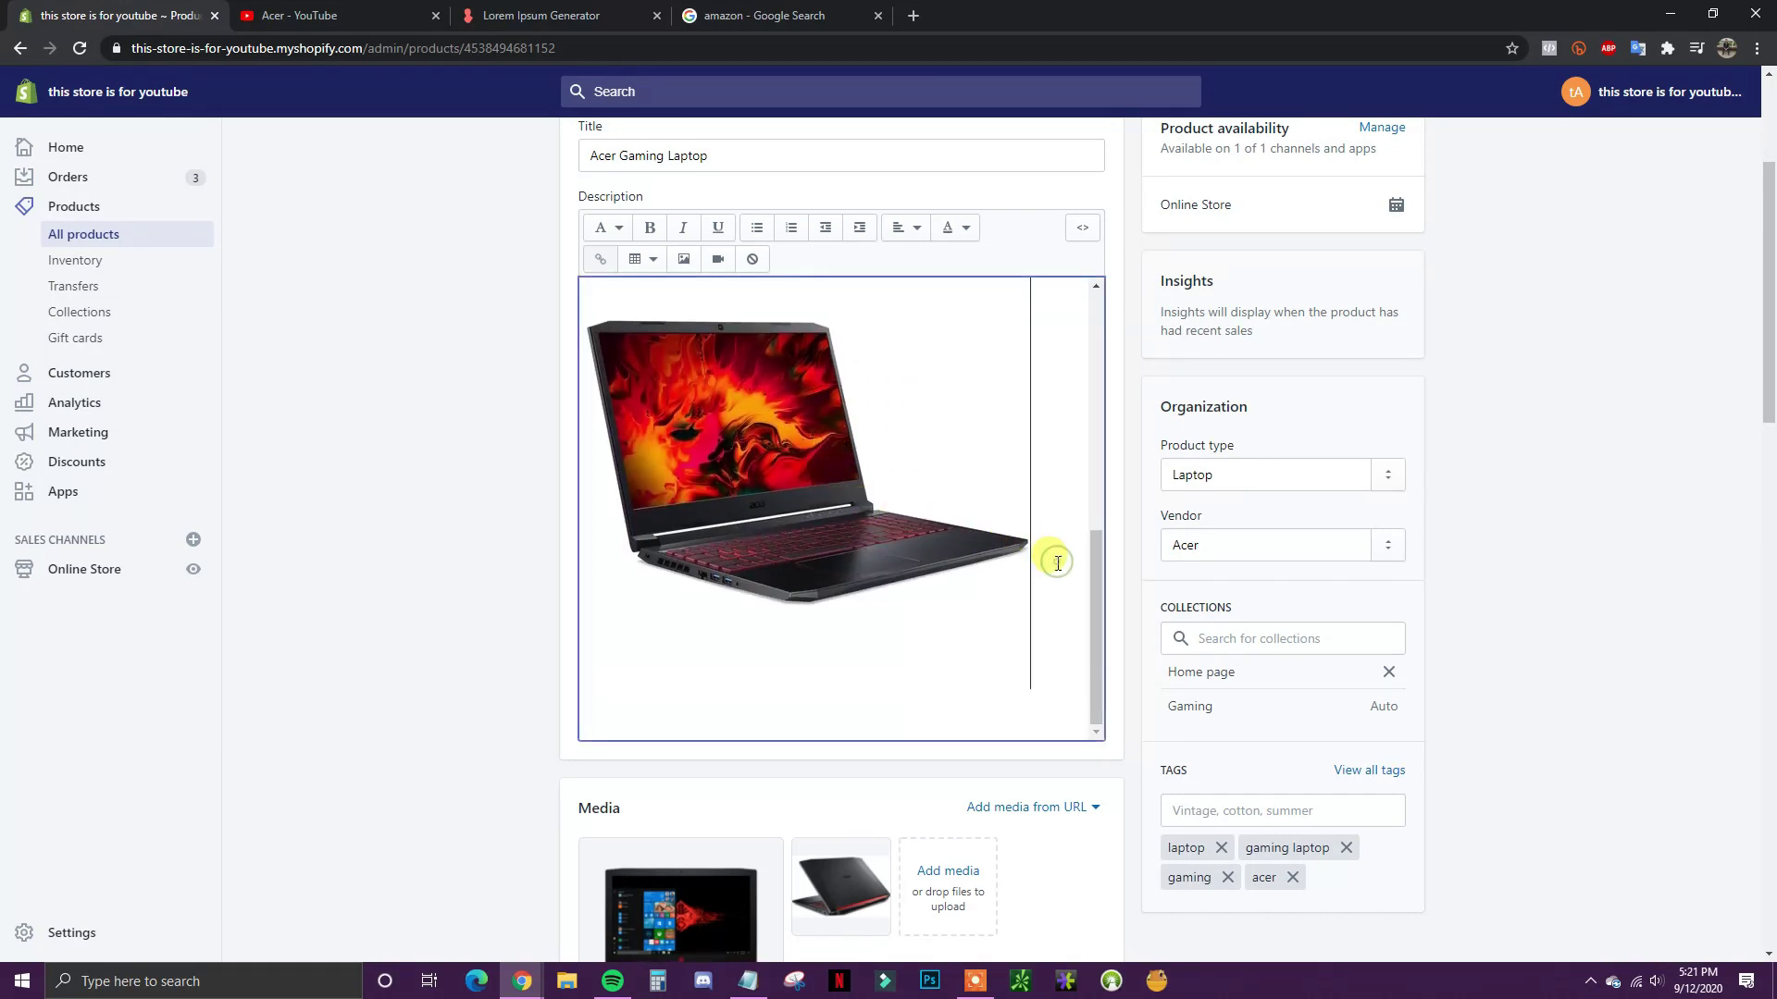
pyautogui.press('Return')
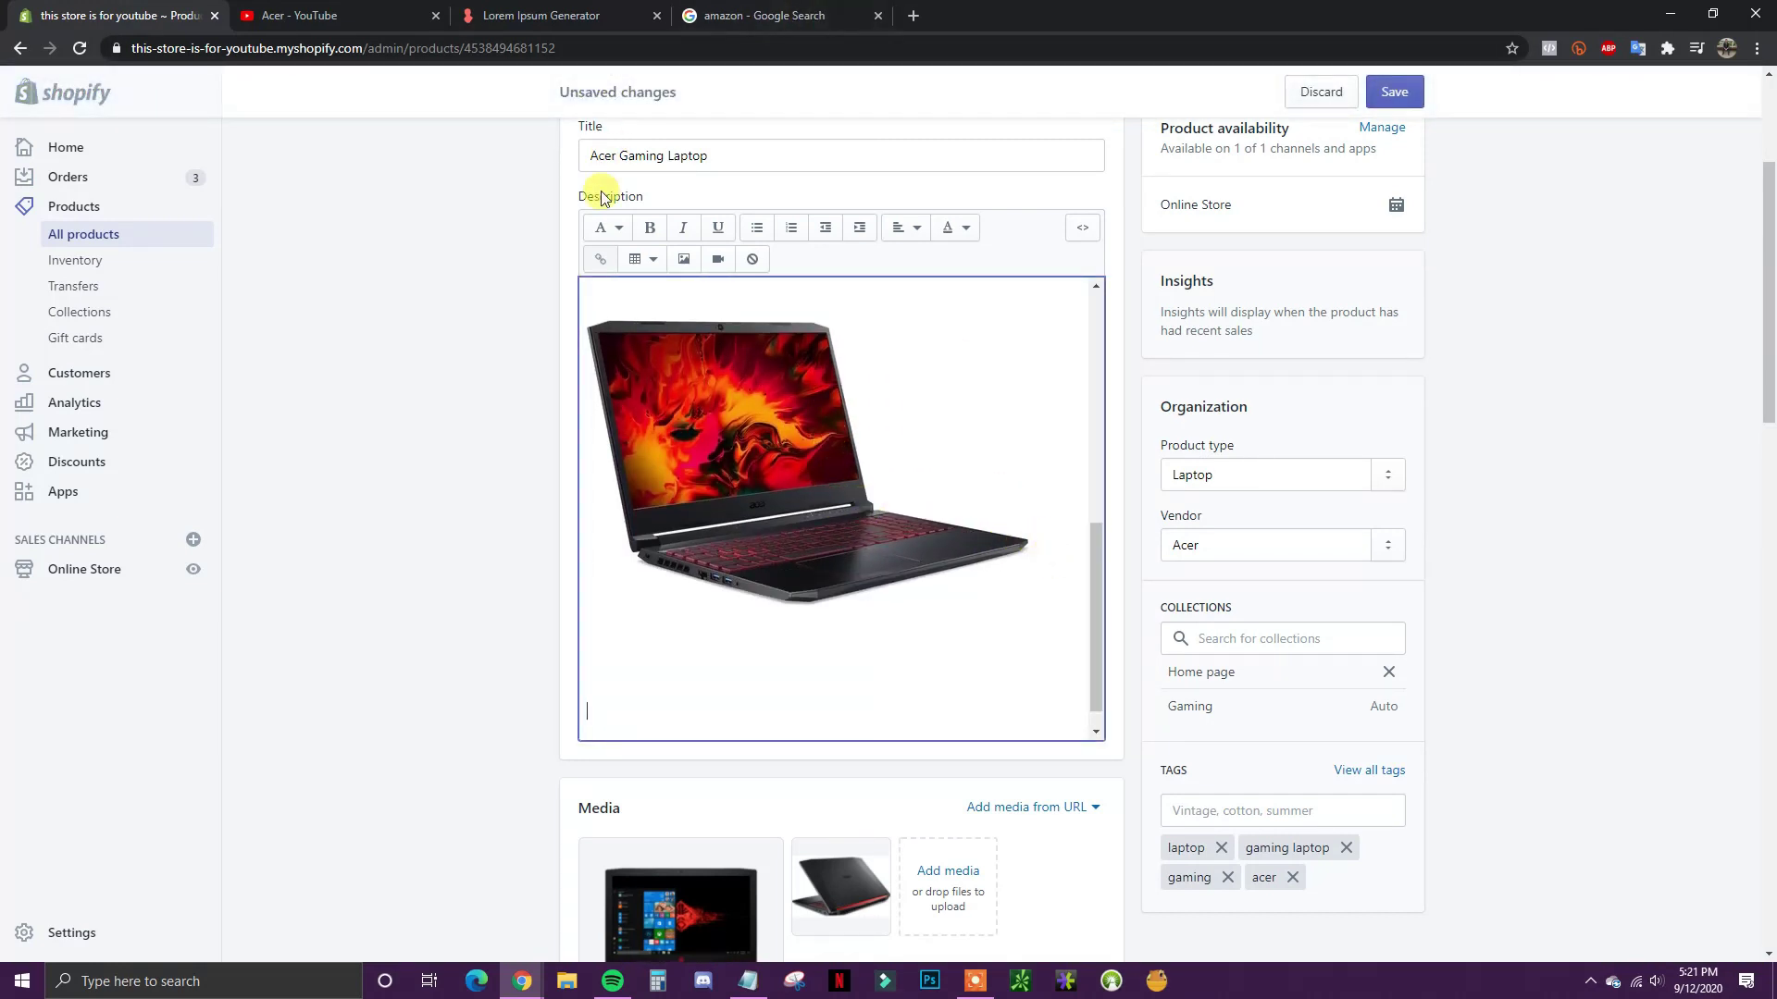
pyautogui.click(612, 227)
pyautogui.click(610, 350)
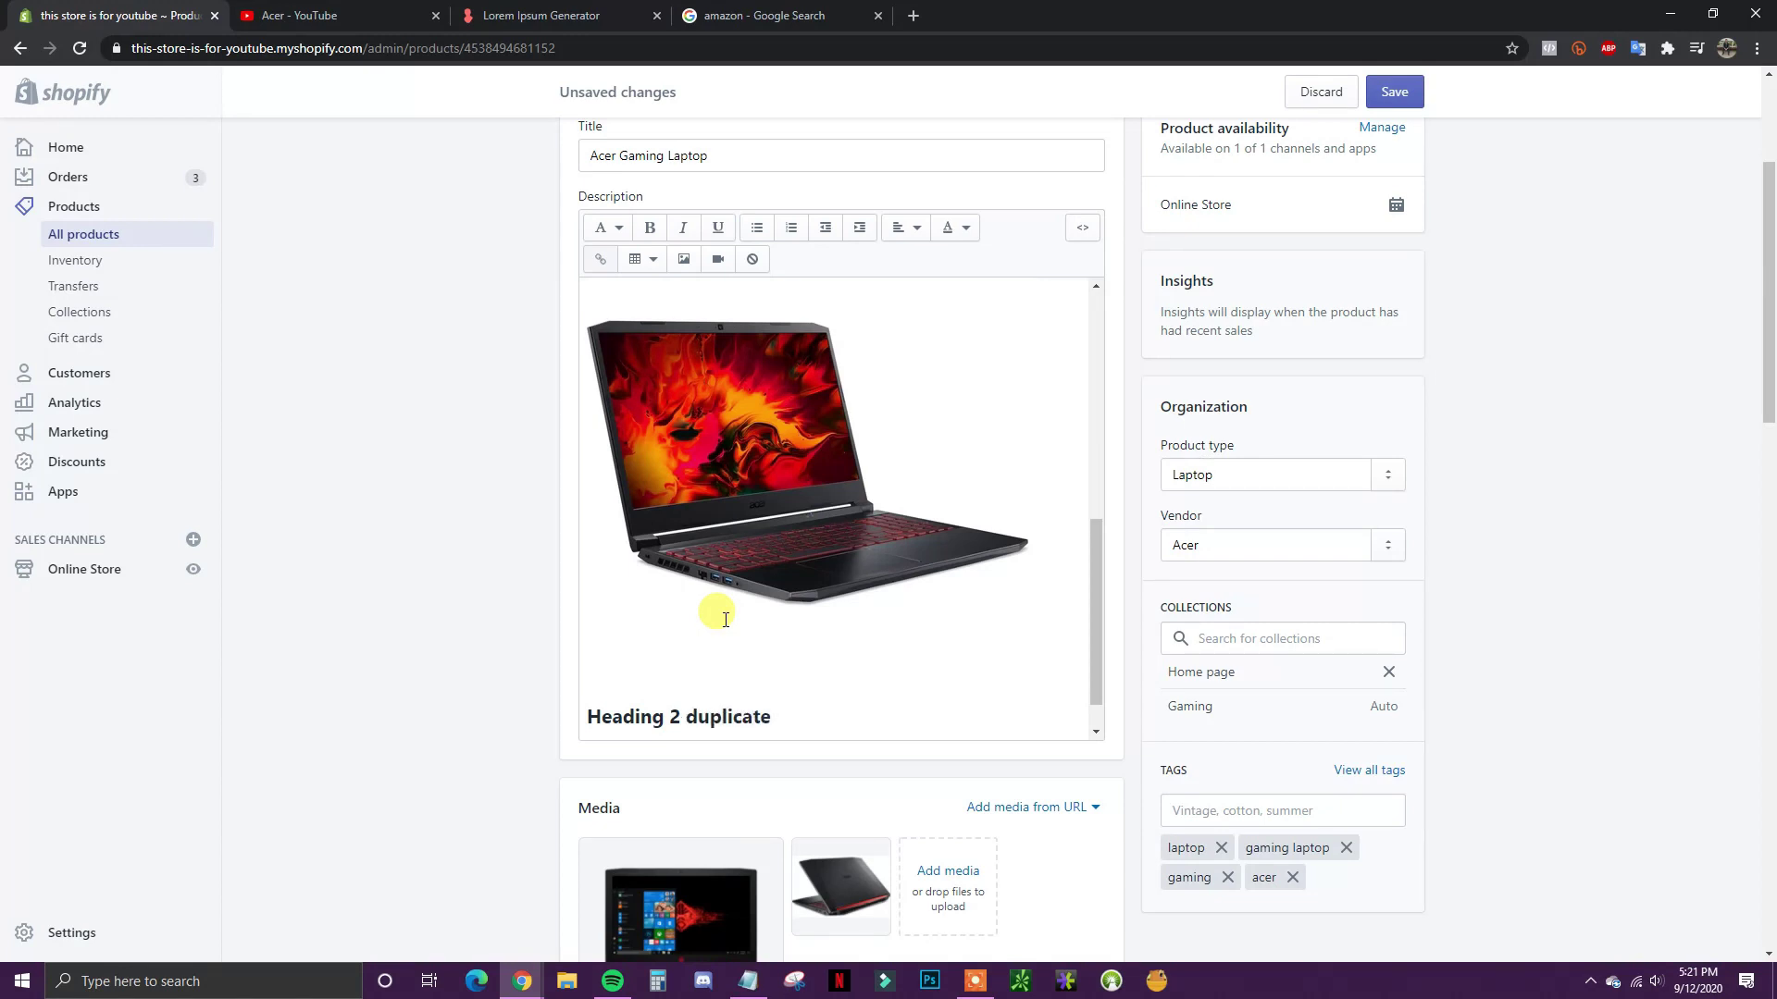
# Step: Paste the lorem ipsum paragraph under the "Heading 2 duplicate" heading and start a new line after it
pyautogui.press('Return')
pyautogui.scroll(-1, 815, 663)
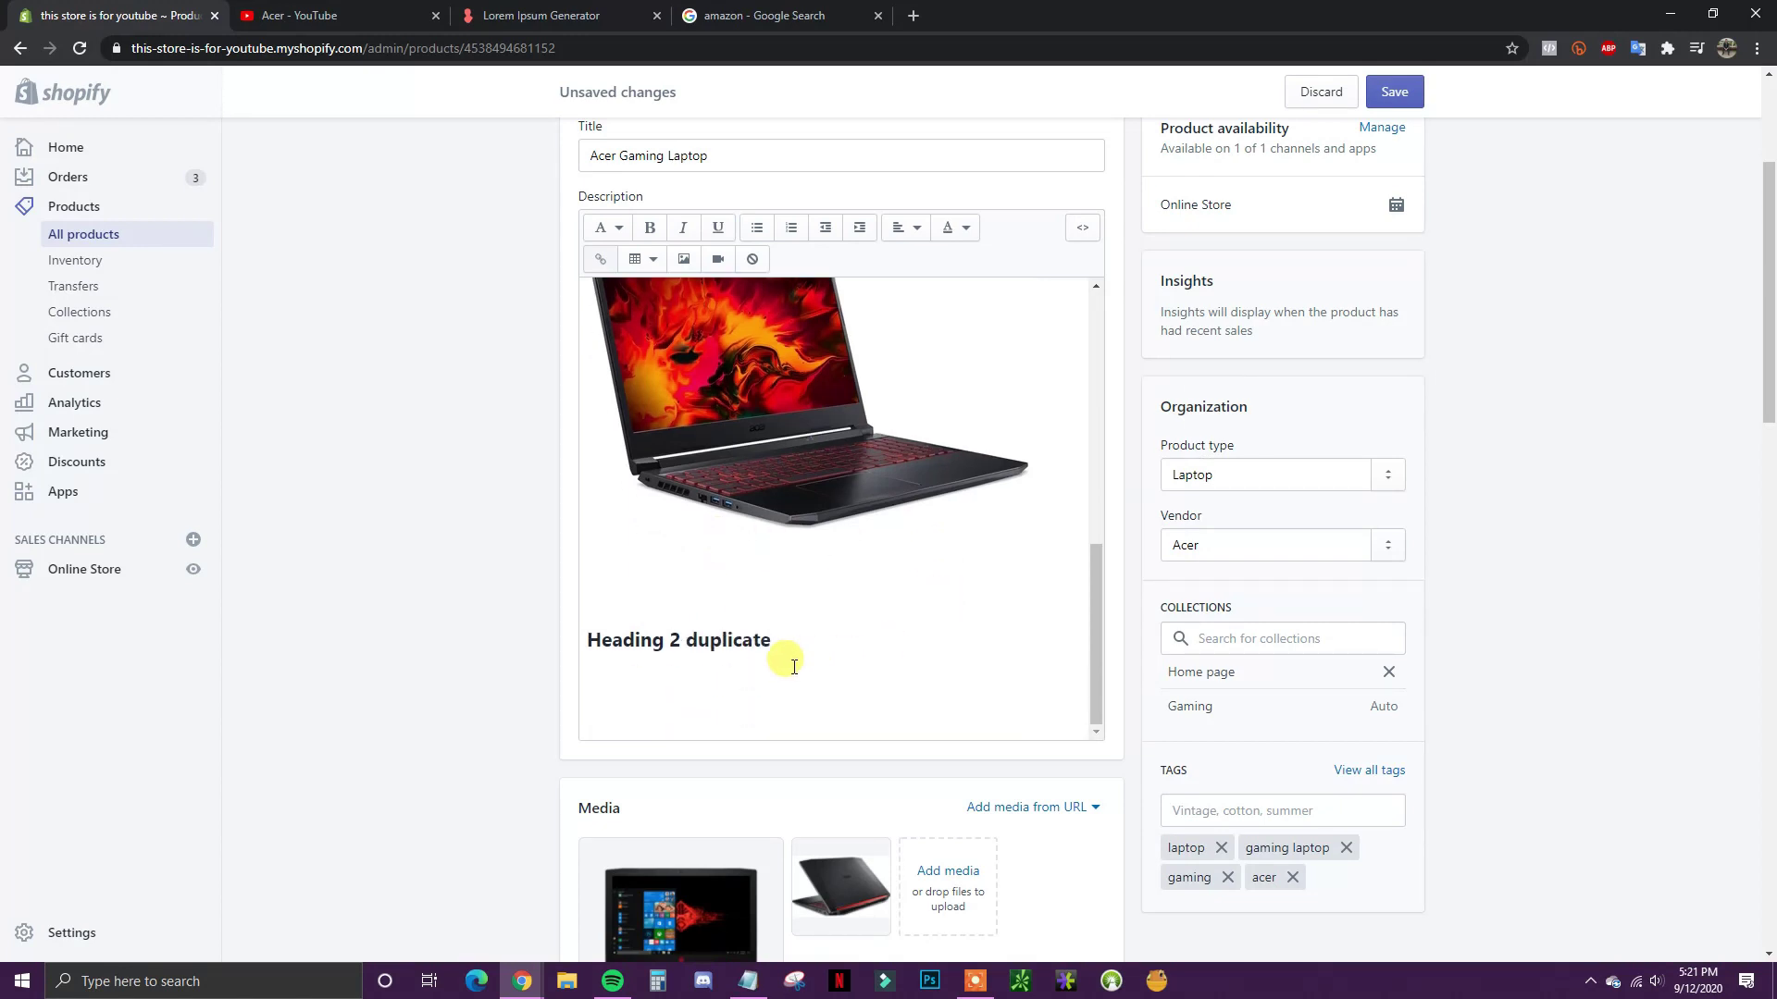
pyautogui.write('Lorem ipsum dolor sit amet, consectetur adipiscing elit, sed do eiusmod tempor incididunt ut labore et dolore magna aliqua. Potenti nullam ac tortor vitae. Rhoncus dolor purus non enim praesent elementum facilisis leo. Tincidunt nunc pulvinar sapien et ligula ullamcorper. Ut lectus arcu bibendum at. Eget mauris pharetra et ultrices neque ornare aenean euismod elementum. Nam at lectus urna duis convallis convallis. Integer malesuada nunc vel risus. Ac feugiat sed lectus vestibulum mattis ullamcorper. Phasellus vestibulum lorem sed risus ultricies. Tincidunt ornare massa eget egestas purus viverra accumsan in. Viverra orci sagittis eu volutpat odio facilisis mauris. Faucibus interdum posuere lorem ipsum dolor sit amet. Diam in arcu cursus euismod quis viverra nibh cras pulvinar. Et malesuada fames ac turpis. Ornare suspendisse sed nisi lacus sed viverra tellus. Proin fermentum leo vel orci porta non.')
pyautogui.press('Return')
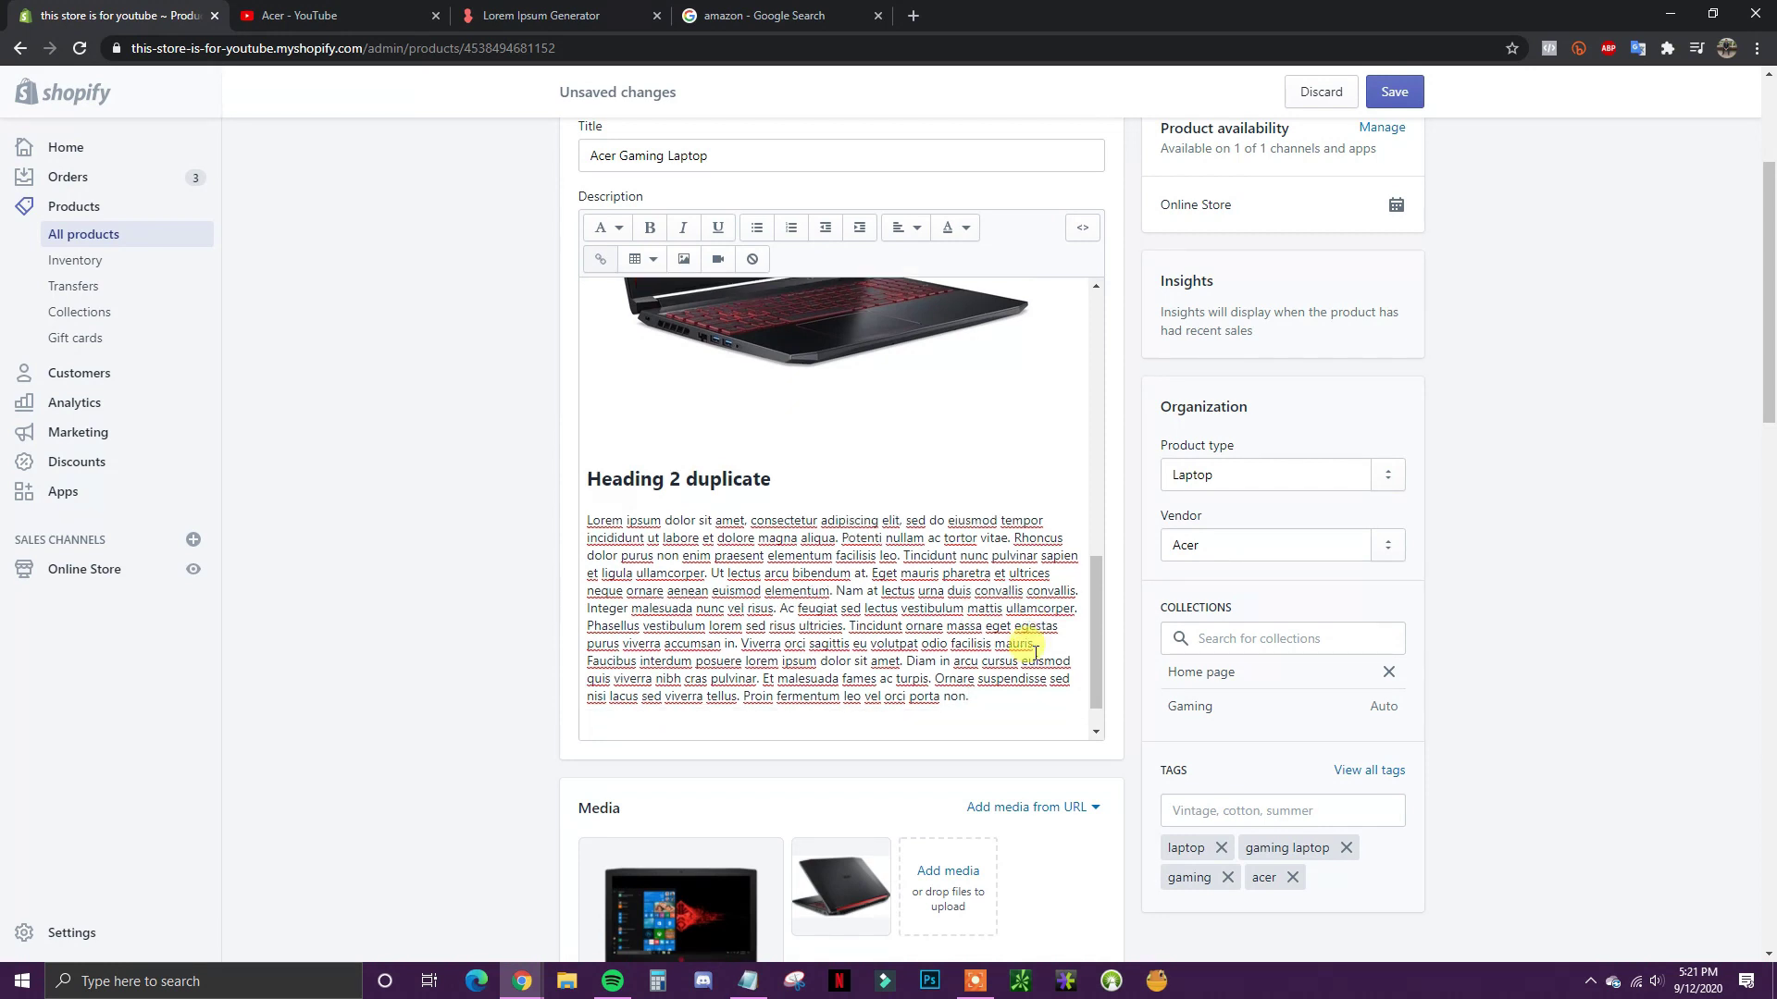
# Step: Review the description template in Notepad and open Acer's "2020 Nitro 5 Gaming Laptop" video on YouTube, paused at the start
pyautogui.moveTo(747, 979)
pyautogui.click(686, 912)
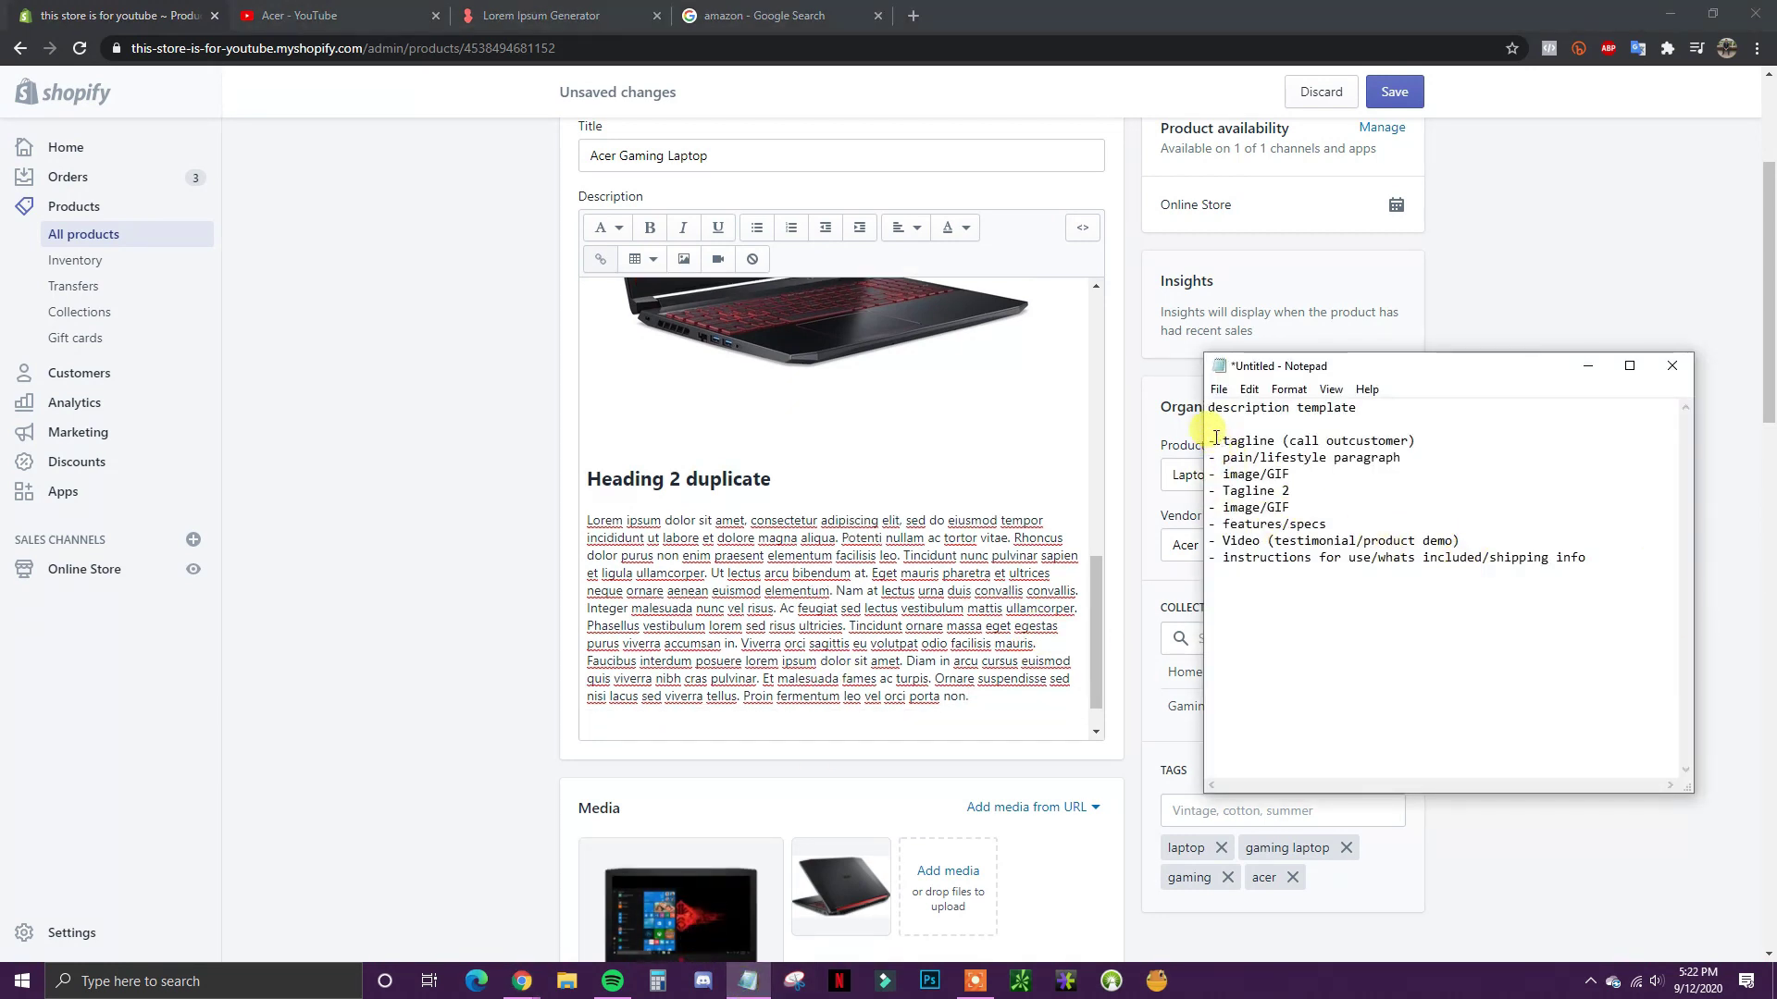
pyautogui.moveTo(1211, 441)
pyautogui.mouseDown()
pyautogui.moveTo(1555, 579)
pyautogui.moveTo(1597, 567)
pyautogui.moveTo(1221, 541)
pyautogui.moveTo(1286, 441)
pyautogui.moveTo(1221, 441)
pyautogui.mouseUp()
pyautogui.click(1483, 565)
pyautogui.click(1587, 366)
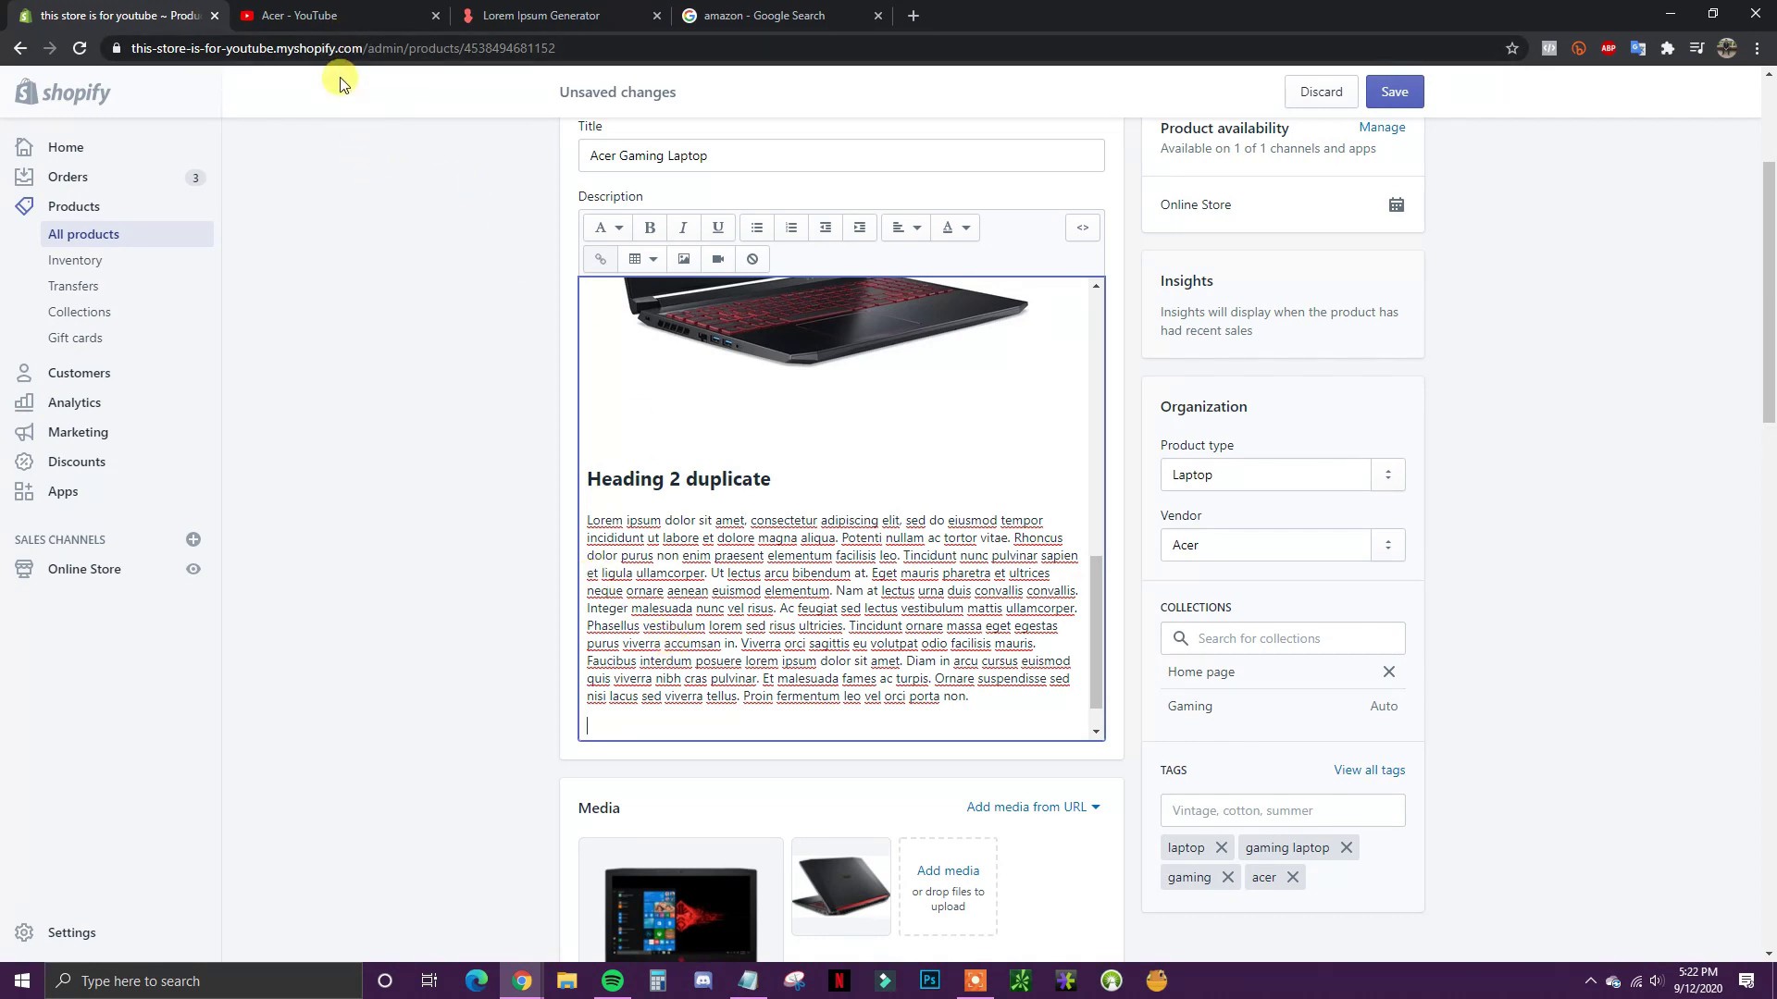
pyautogui.click(350, 15)
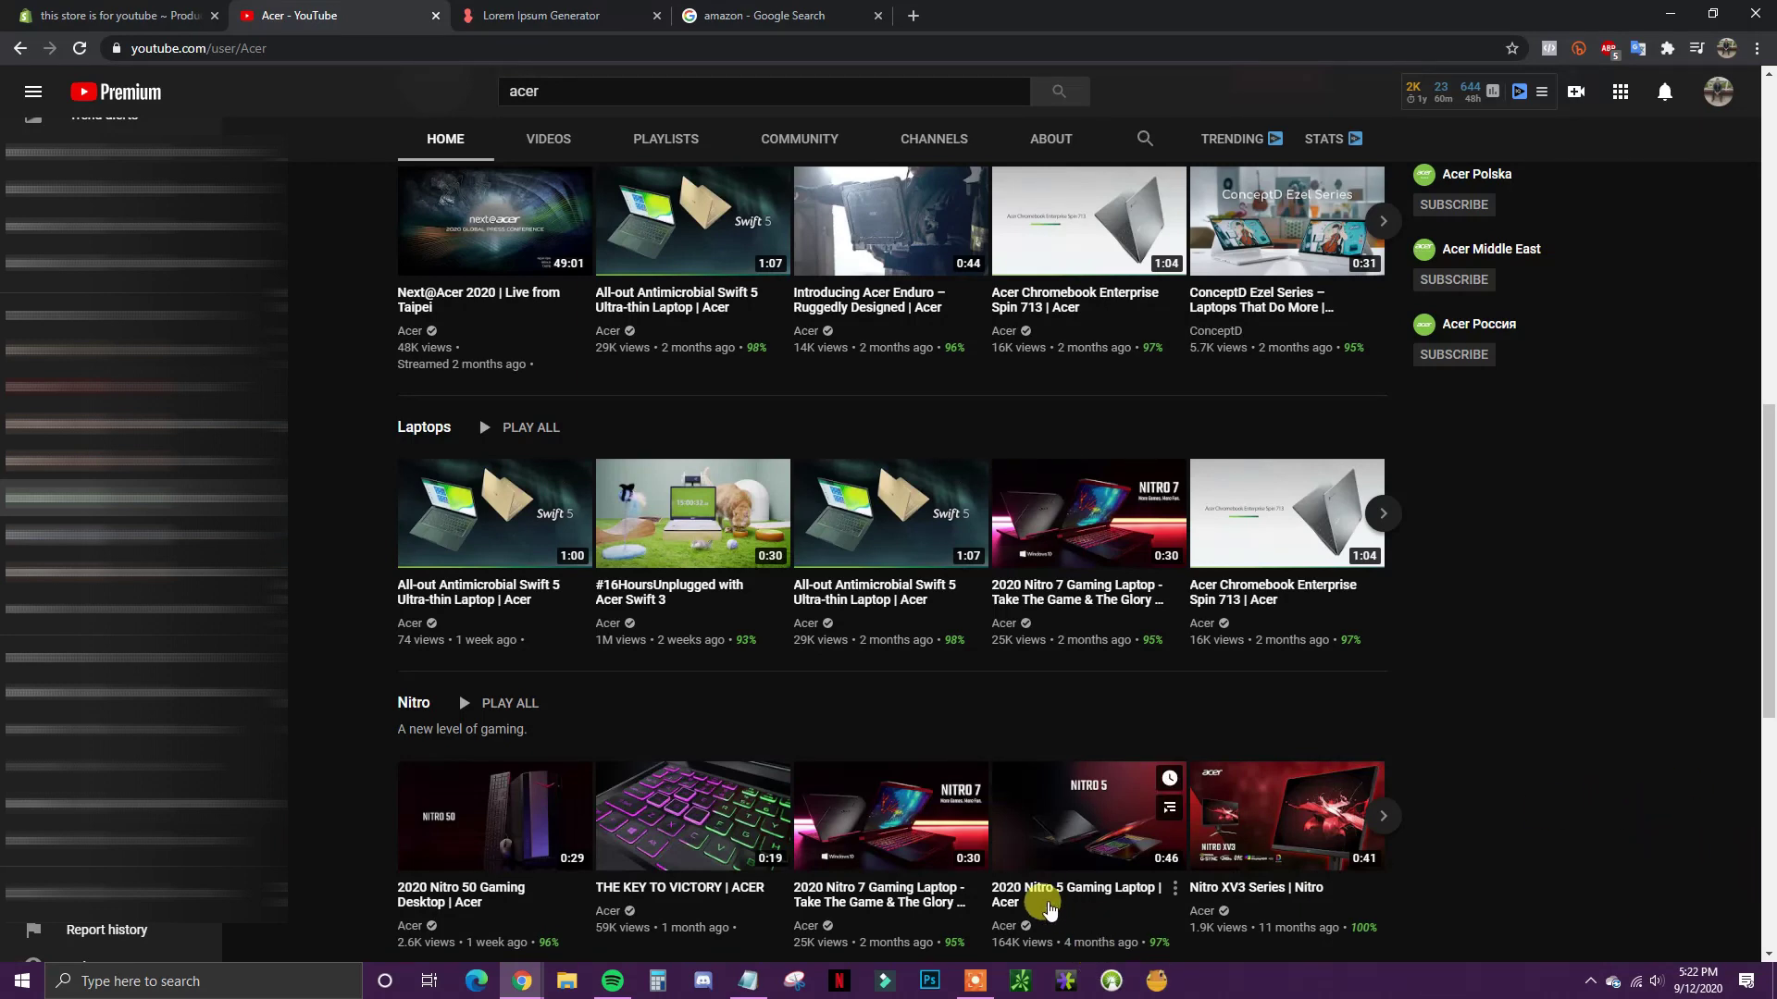
pyautogui.click(1049, 891)
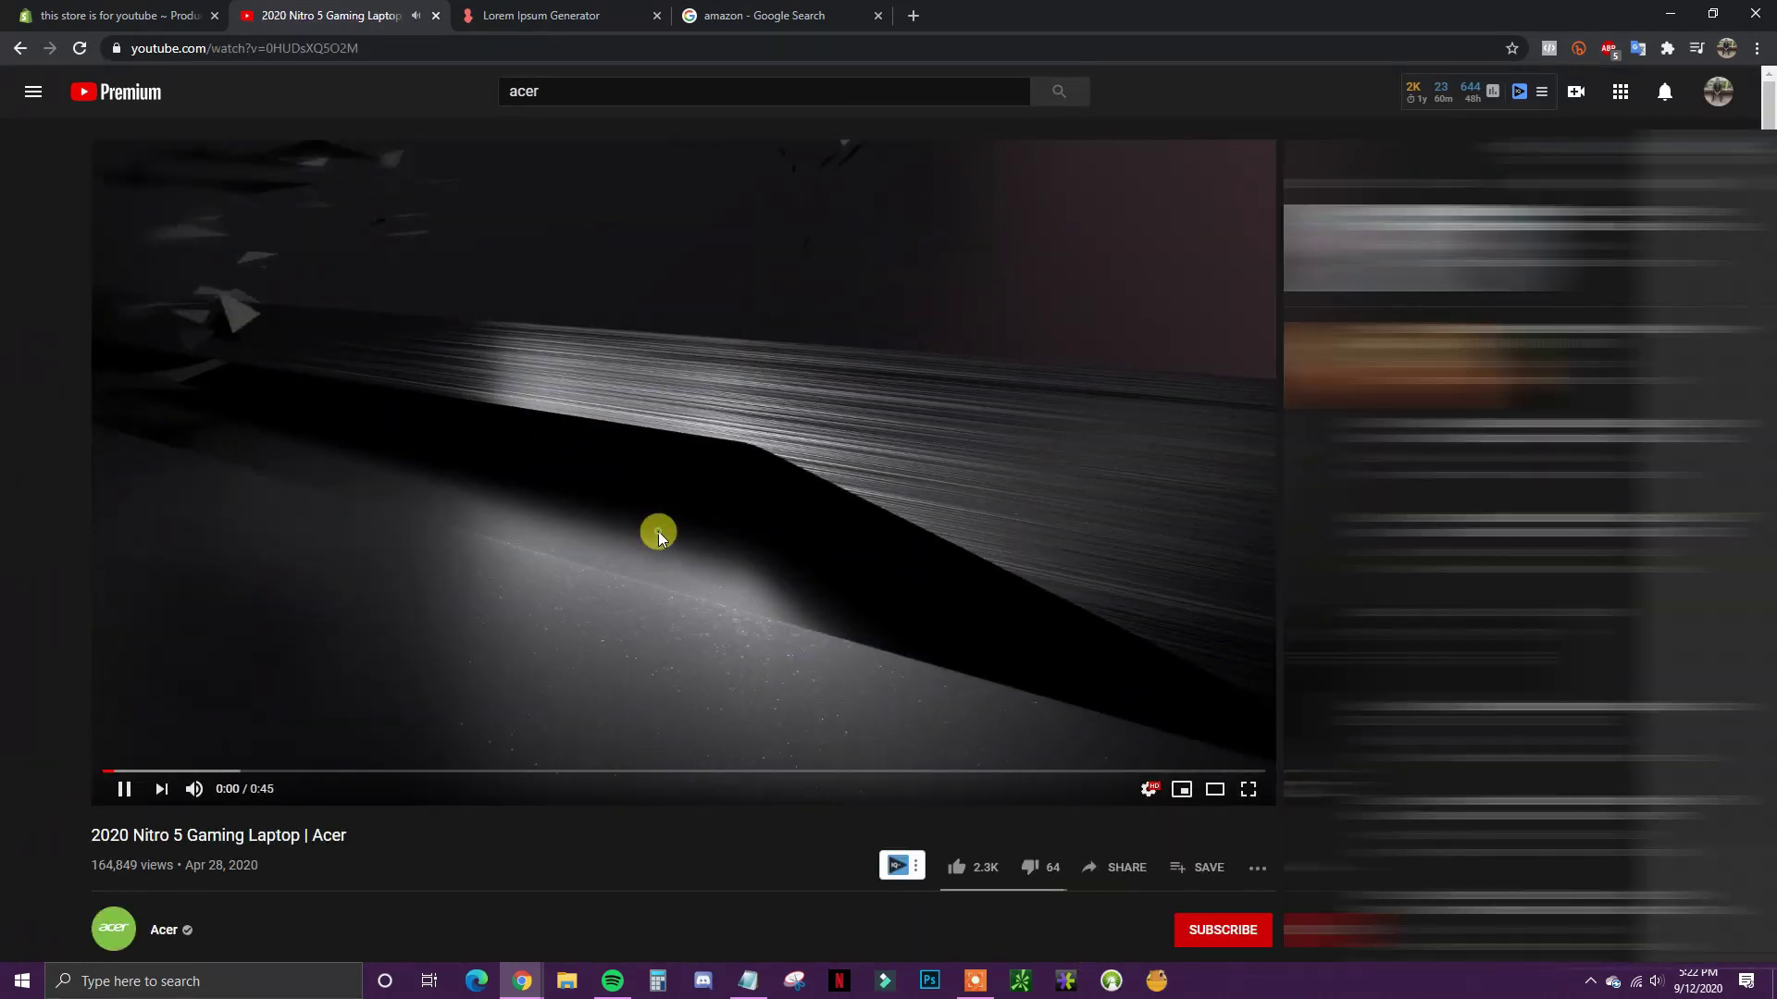
pyautogui.click(657, 531)
pyautogui.moveTo(120, 774); pyautogui.dragTo(40, 774)
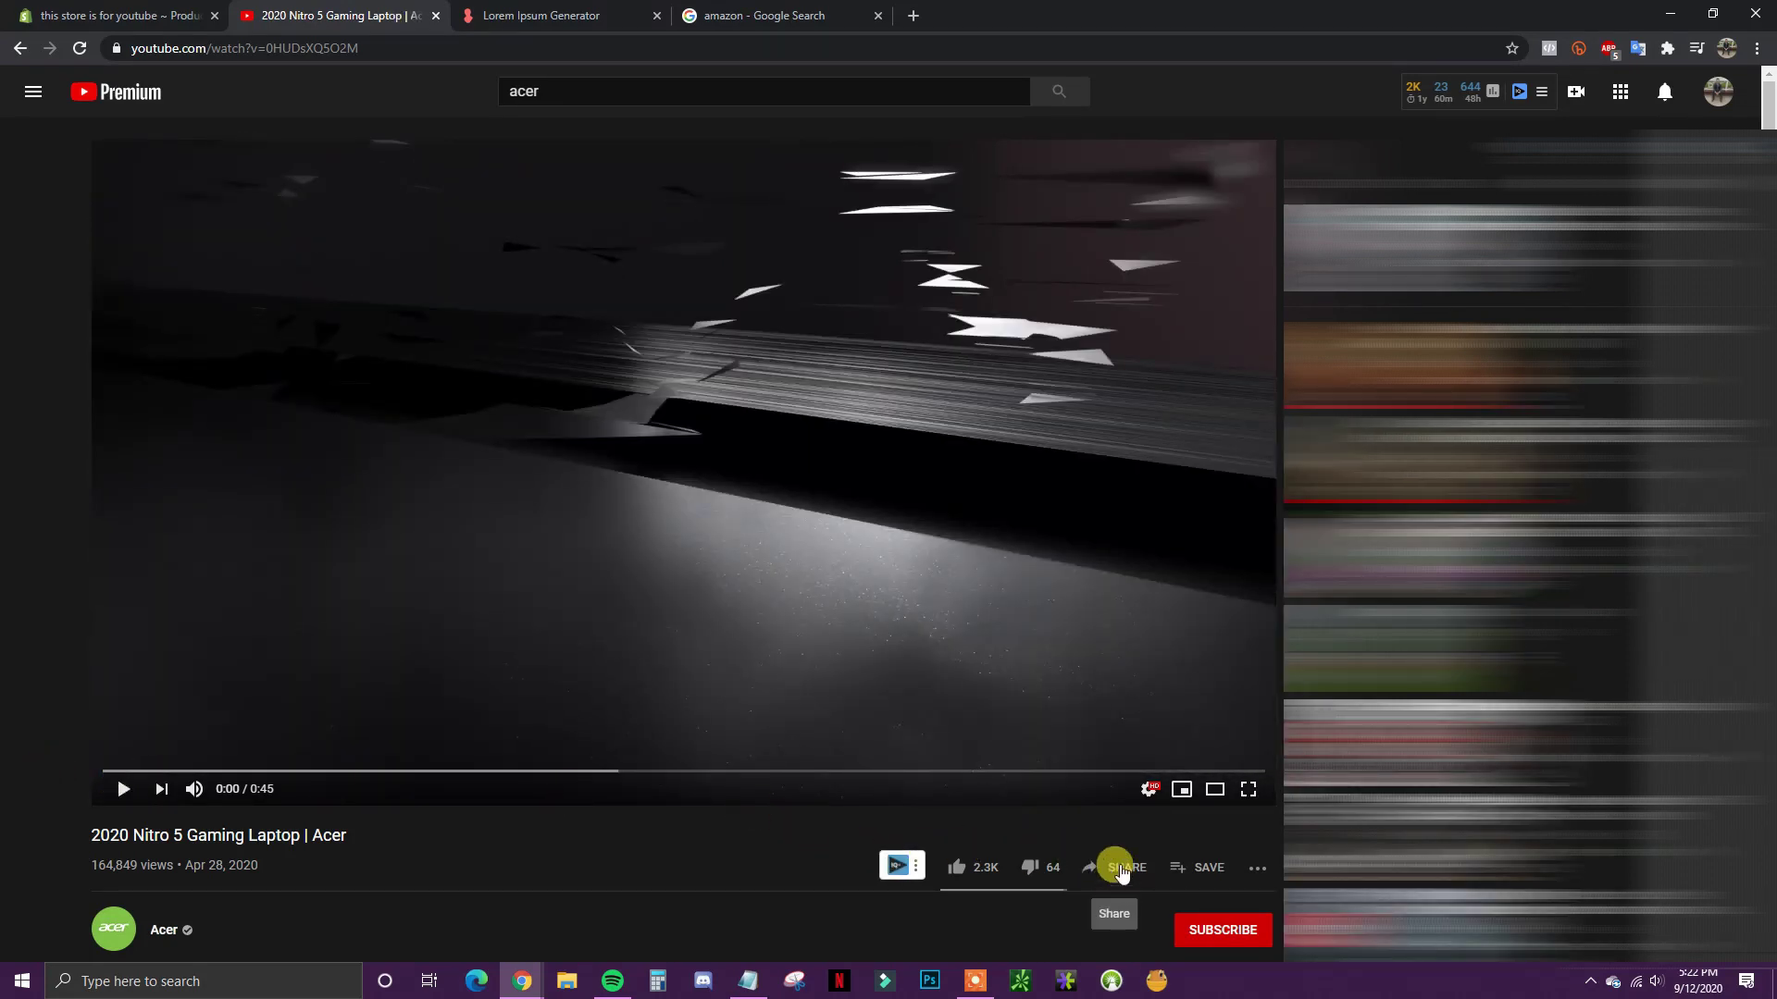
# Step: Copy the Nitro 5 video's iframe embed code and return to the empty line below the last paragraph of the Shopify description
pyautogui.click(1122, 871)
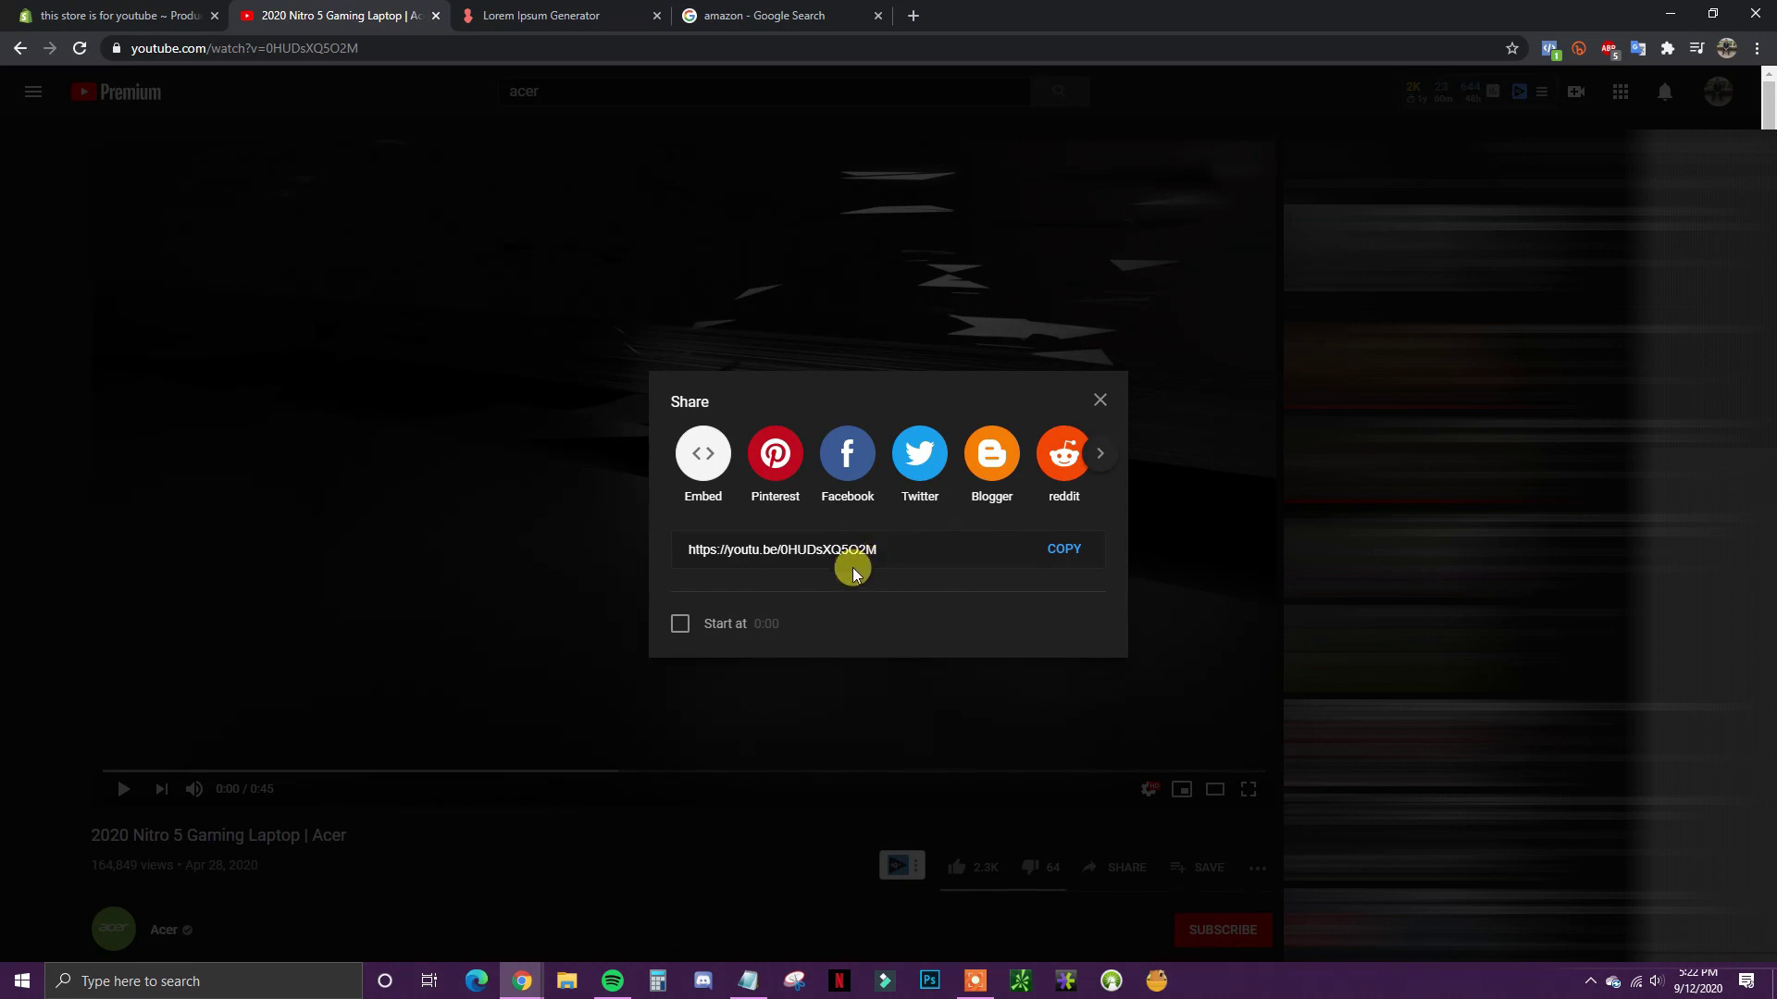
pyautogui.click(703, 455)
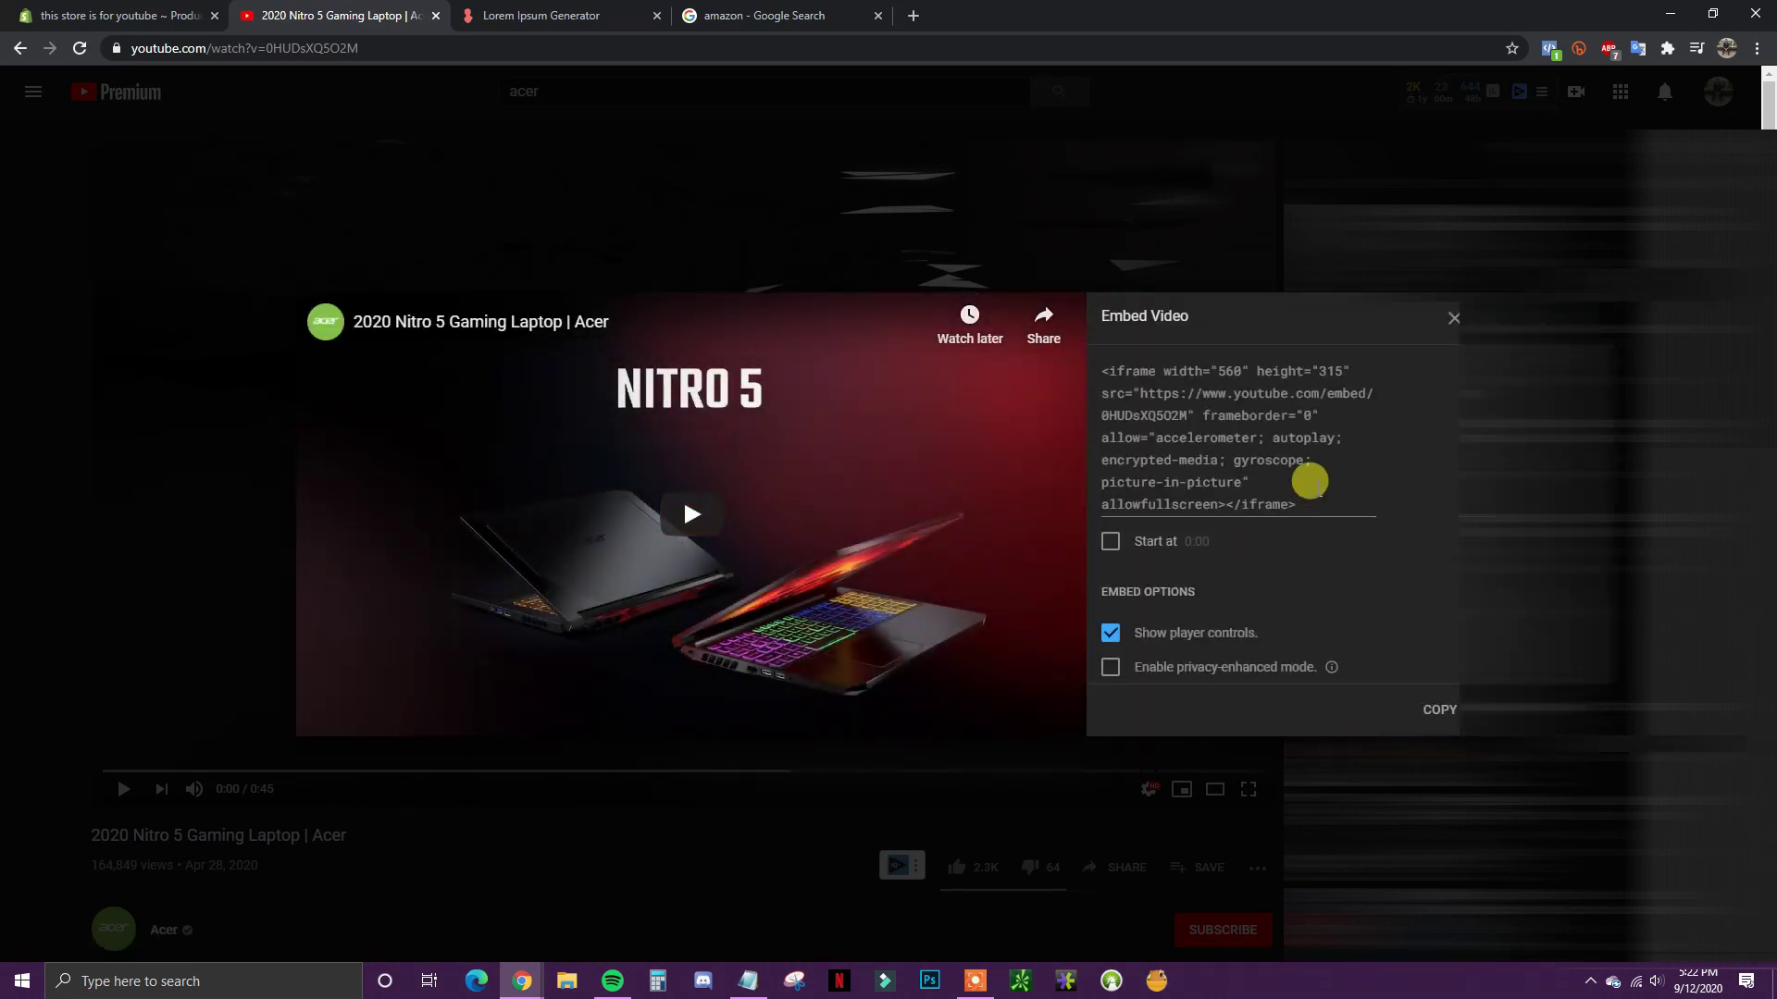
pyautogui.moveTo(1310, 502); pyautogui.dragTo(1099, 369)
pyautogui.hotkey('ctrl', 'c')
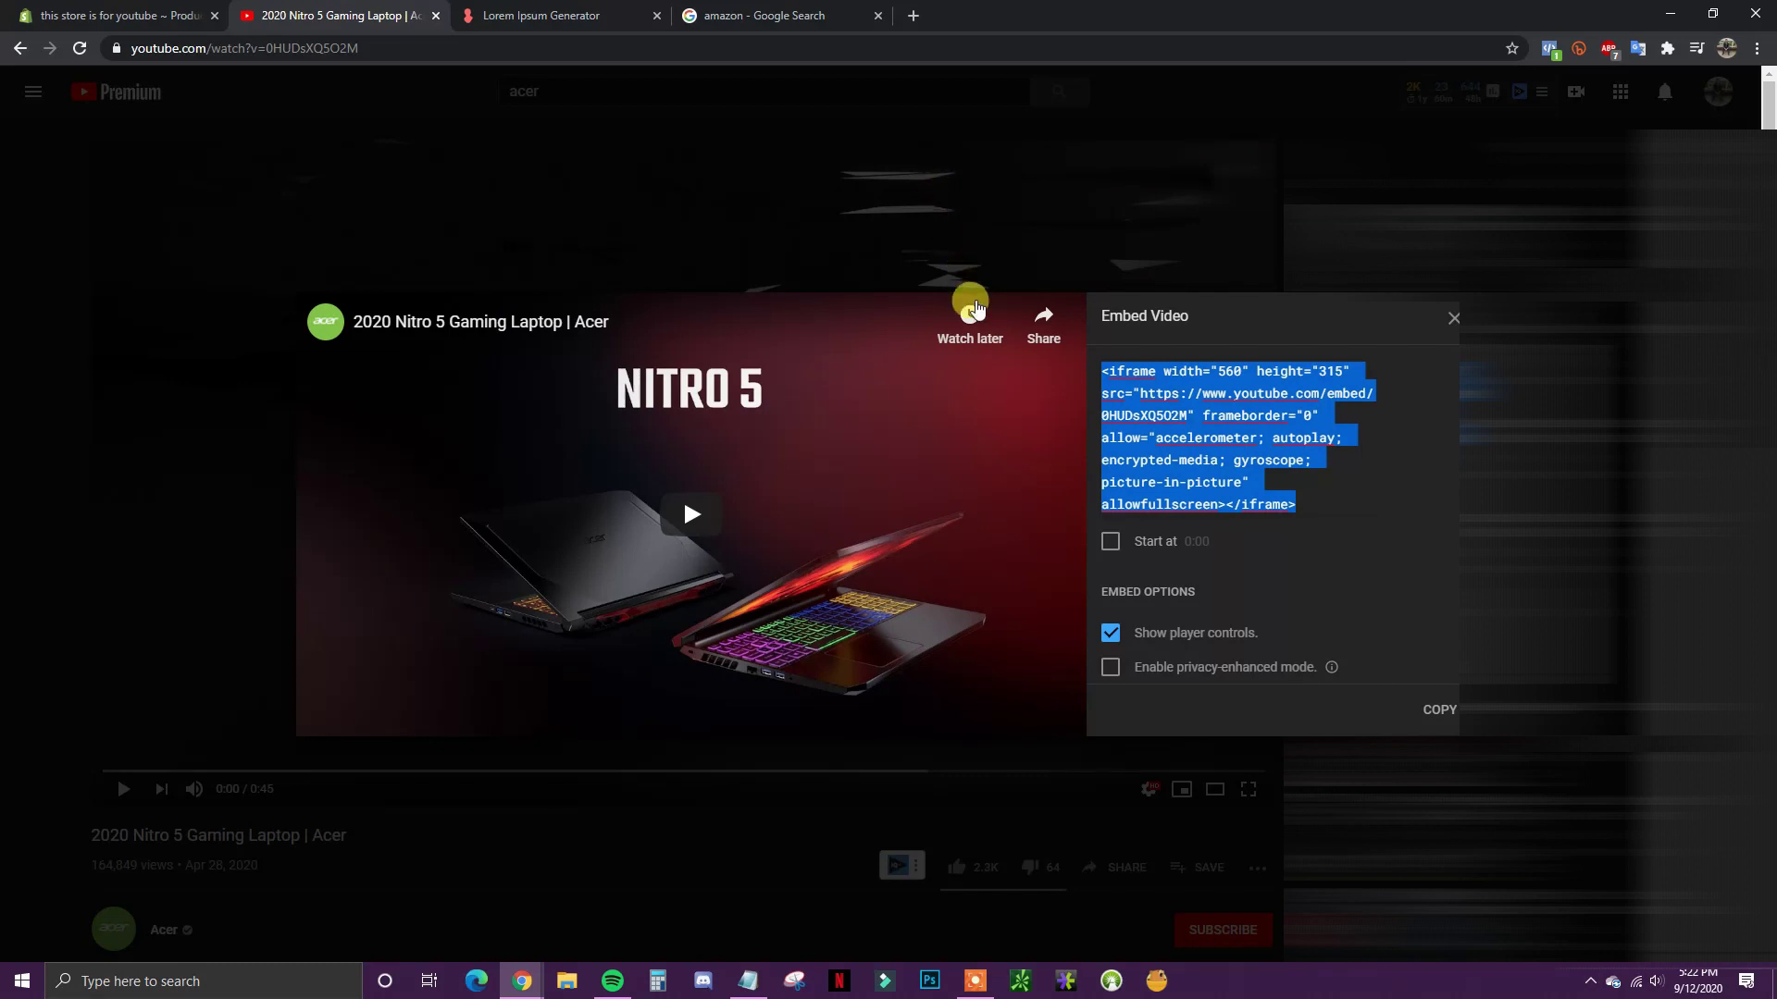
pyautogui.click(125, 15)
pyautogui.click(683, 724)
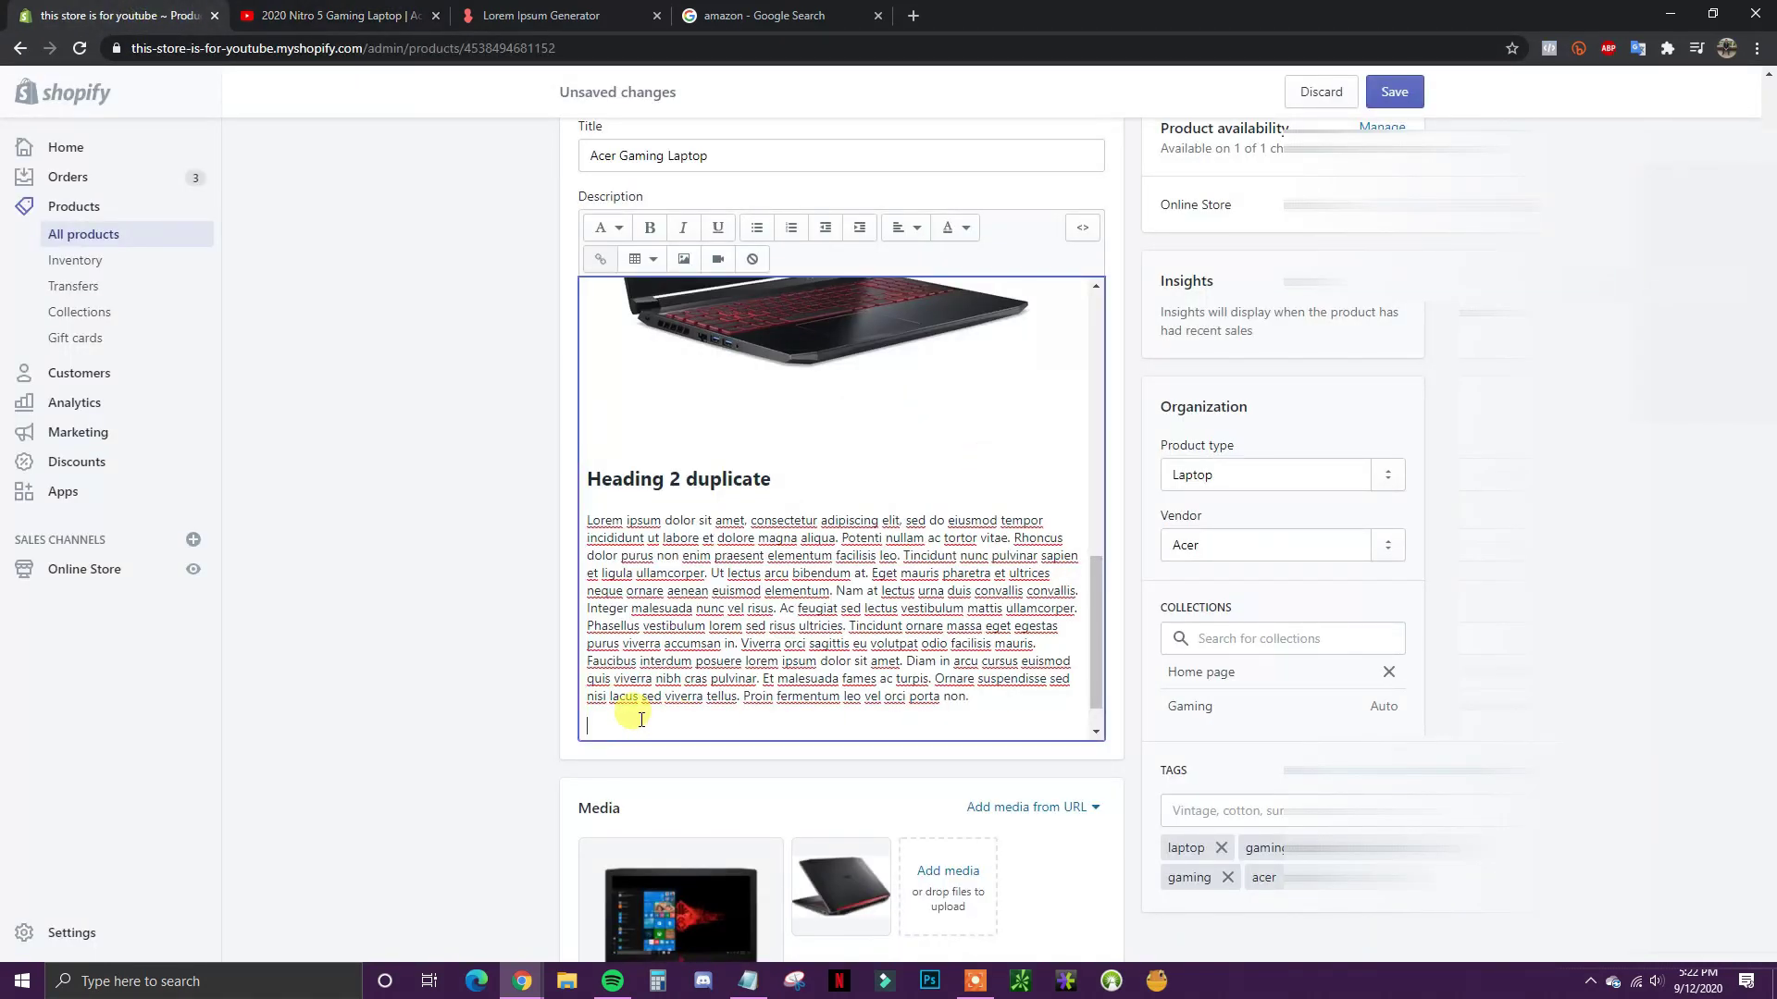
# Step: Paste the Nitro 5 iframe embed code into the description's HTML on a new line after the last lorem ipsum paragraph
pyautogui.click(1085, 235)
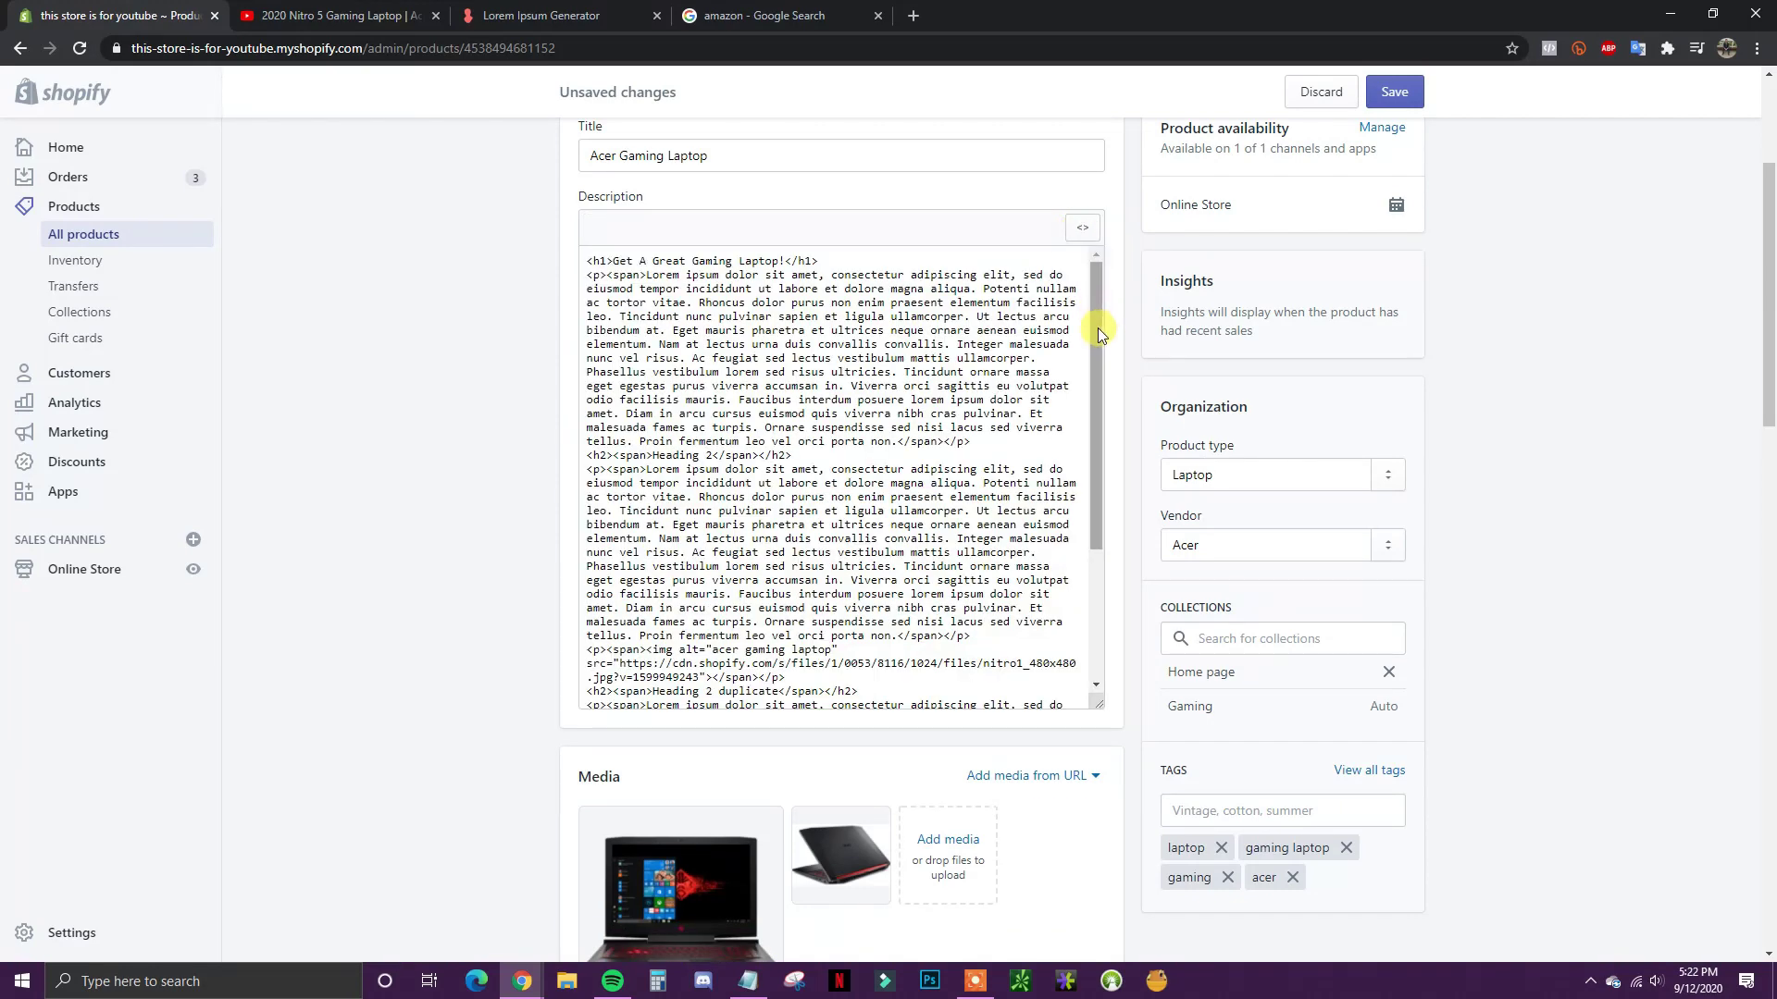
pyautogui.moveTo(1098, 327); pyautogui.dragTo(1095, 463)
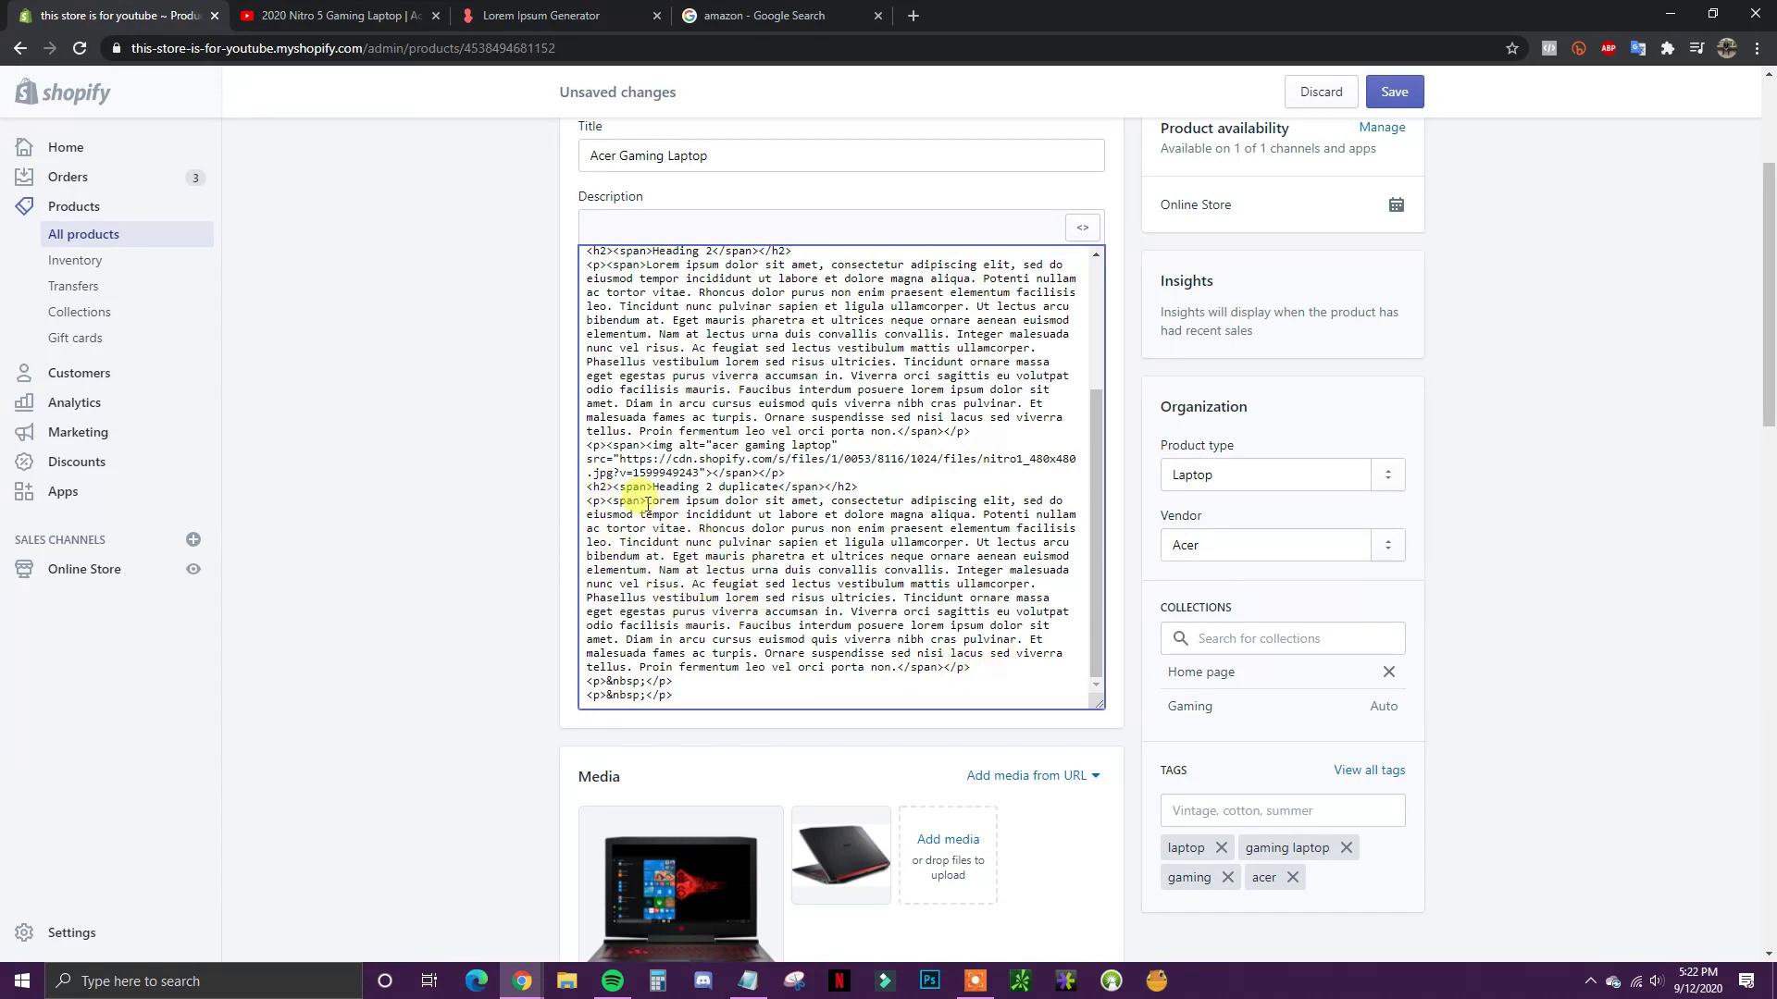
pyautogui.moveTo(647, 502); pyautogui.dragTo(893, 641)
pyautogui.click(895, 667)
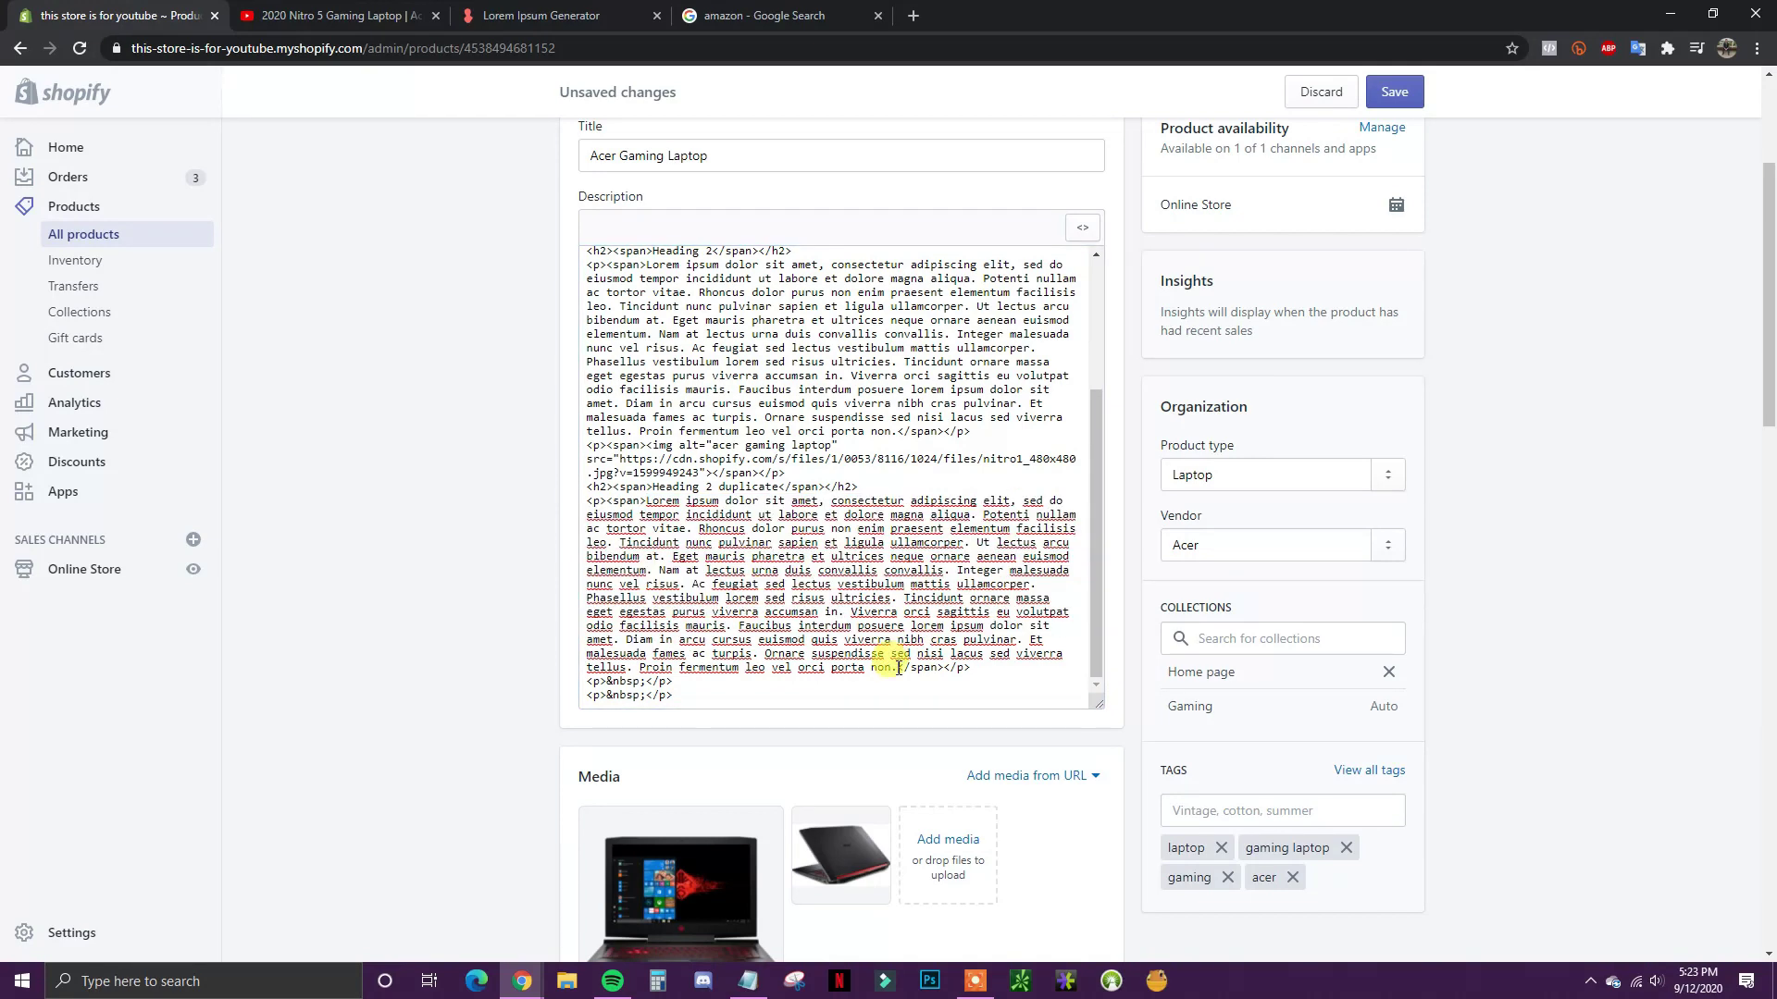
pyautogui.doubleClick(959, 668)
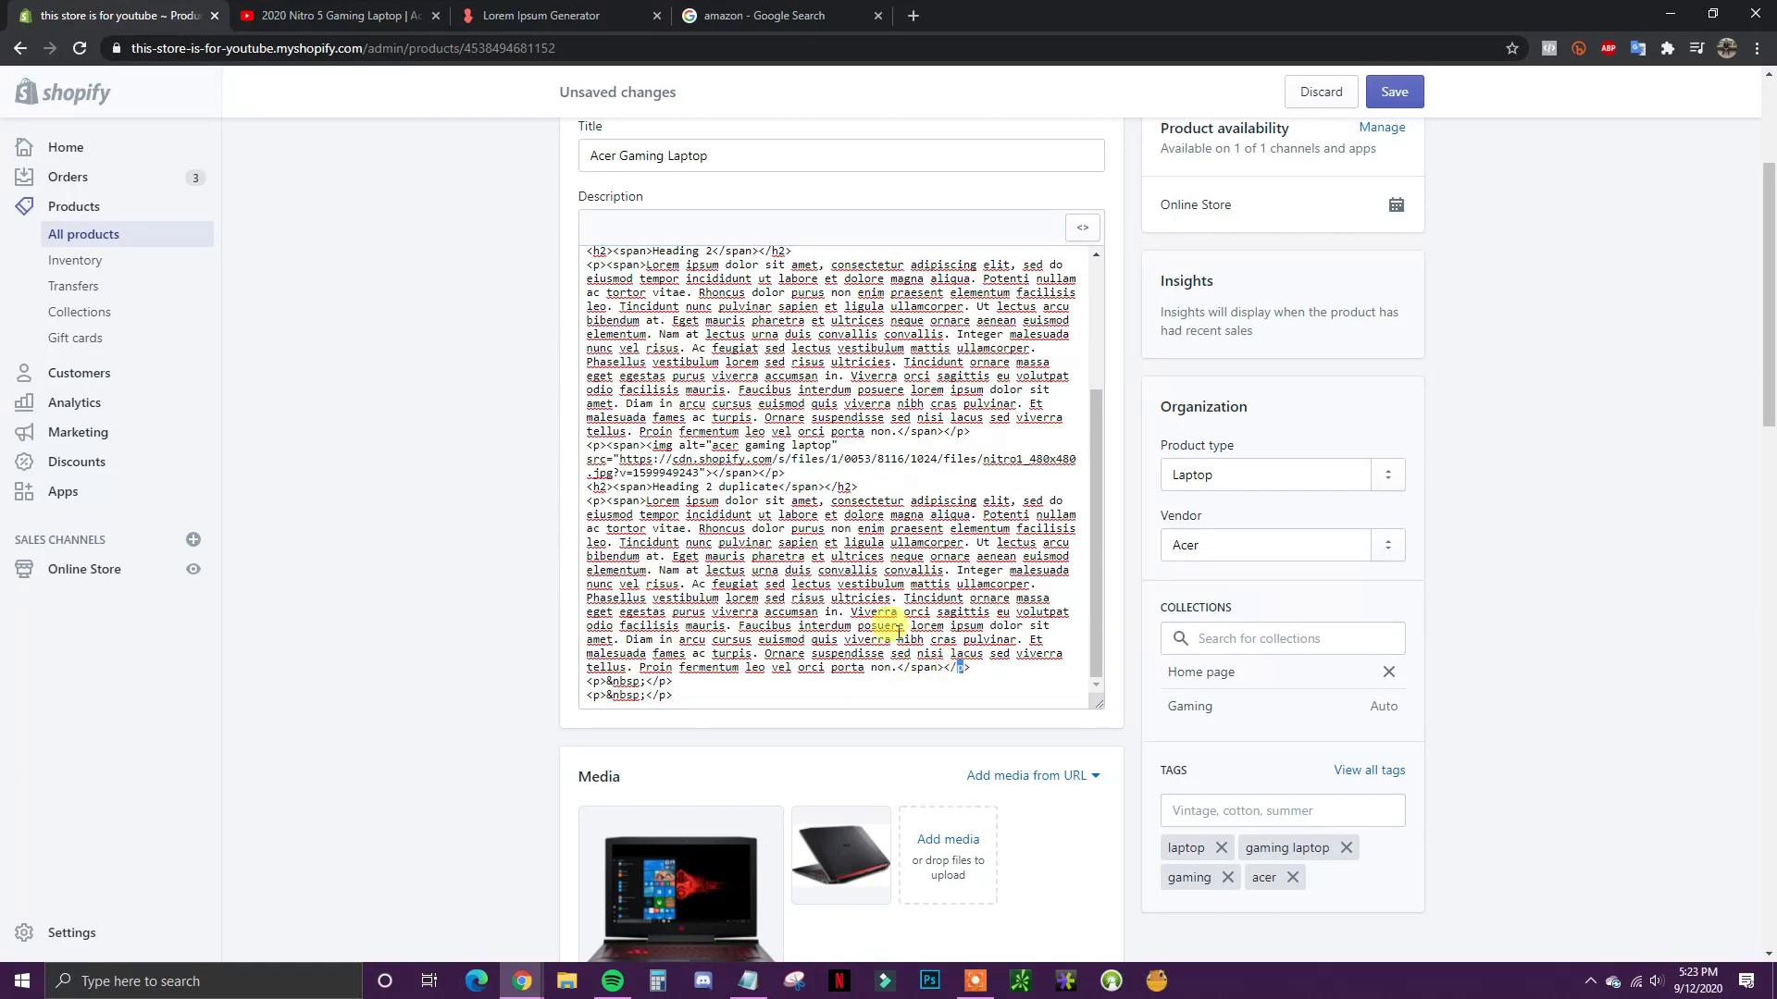
pyautogui.doubleClick(595, 501)
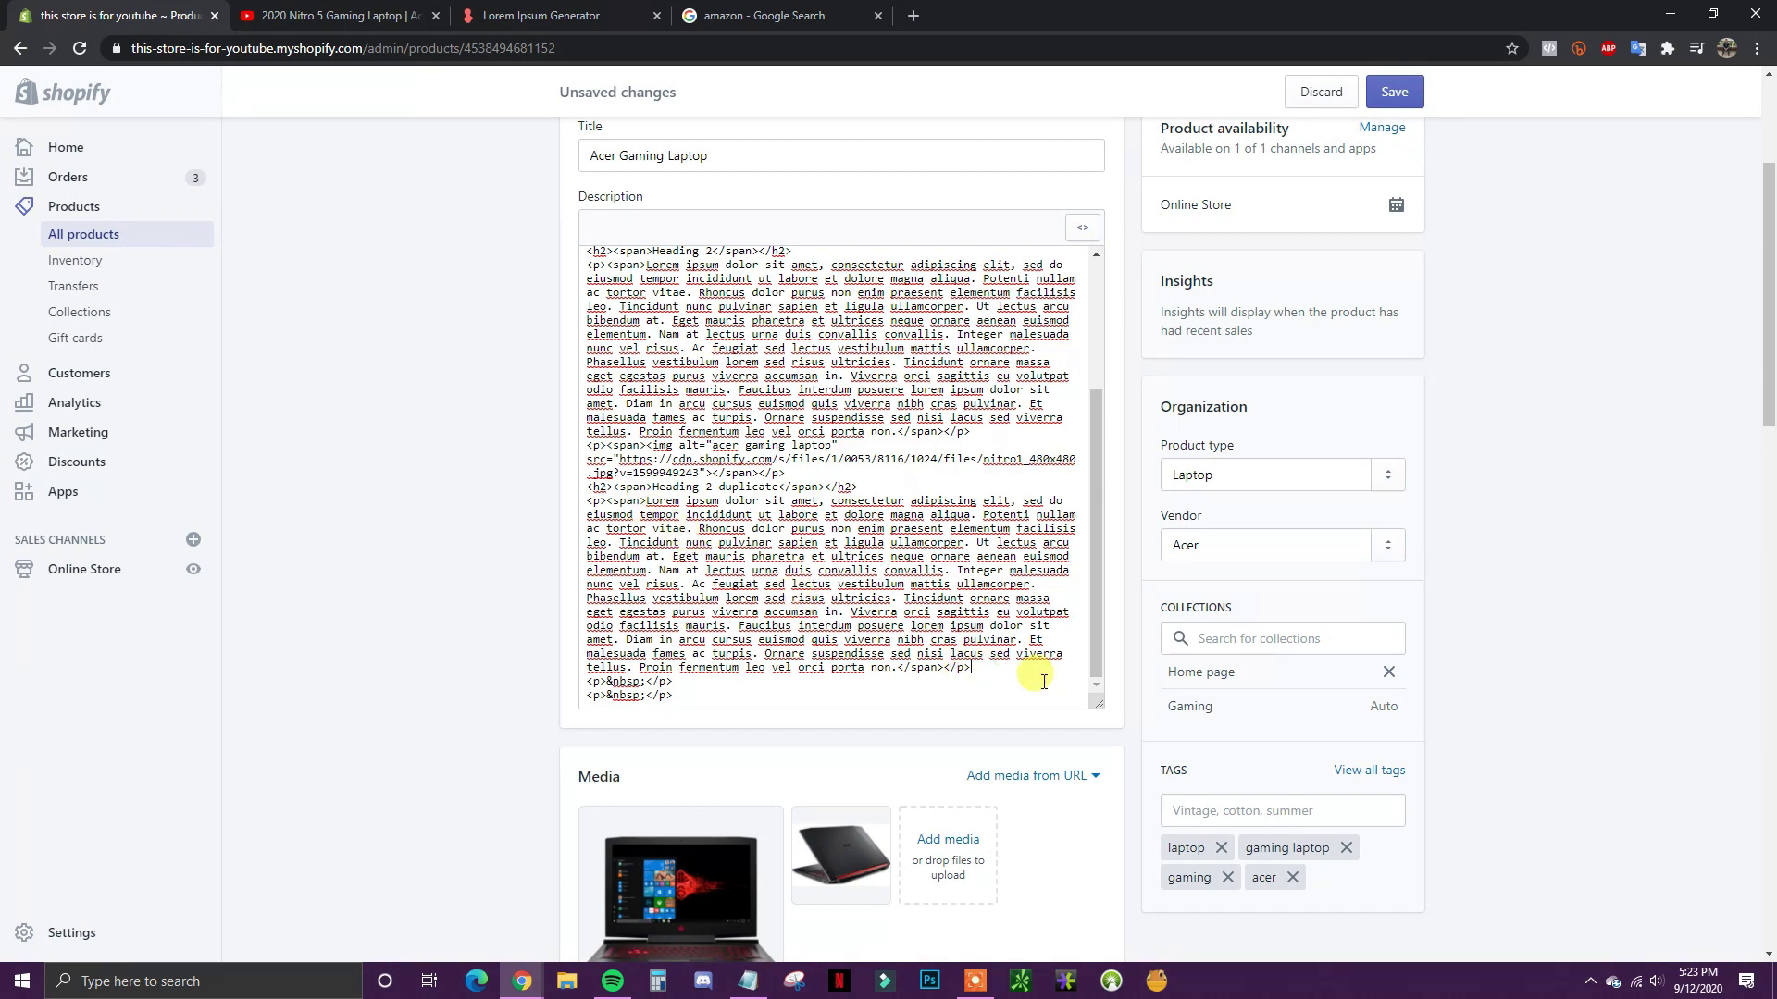
pyautogui.press('Return')
pyautogui.hotkey('ctrl', 'v')
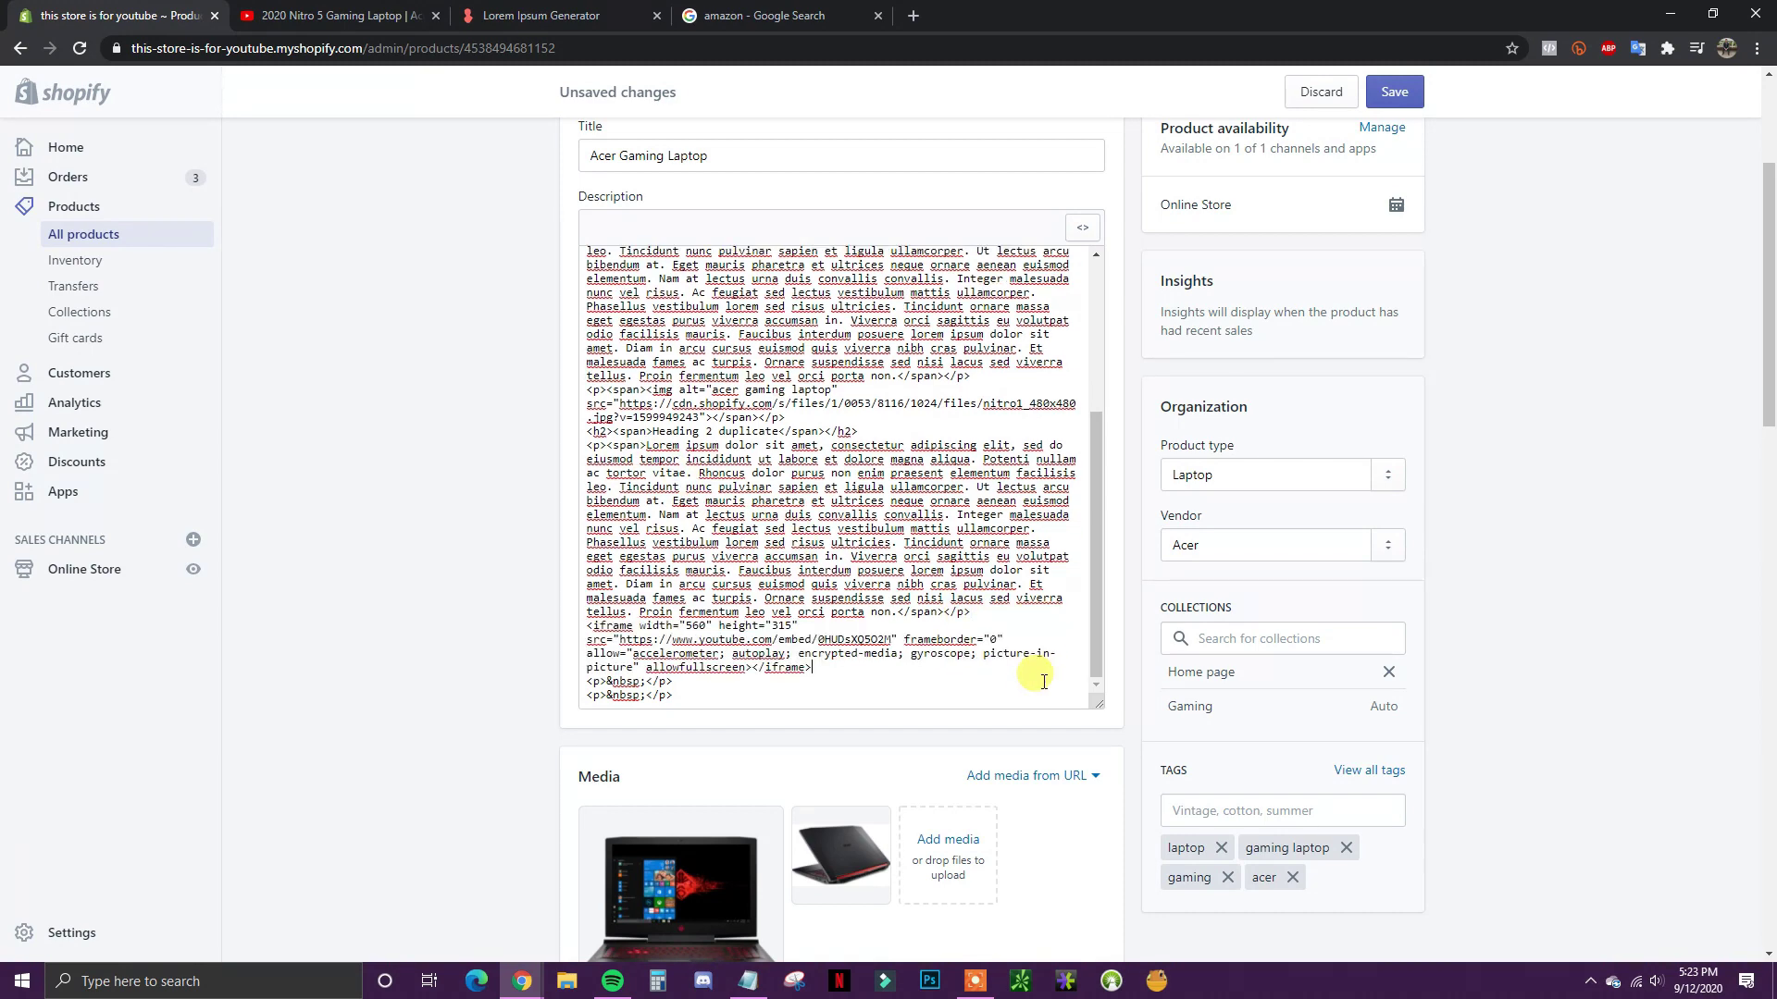
# Step: Return the description to the visual editor and check the embedded Nitro 5 video below the last paragraph
pyautogui.scroll(5, 1005, 657)
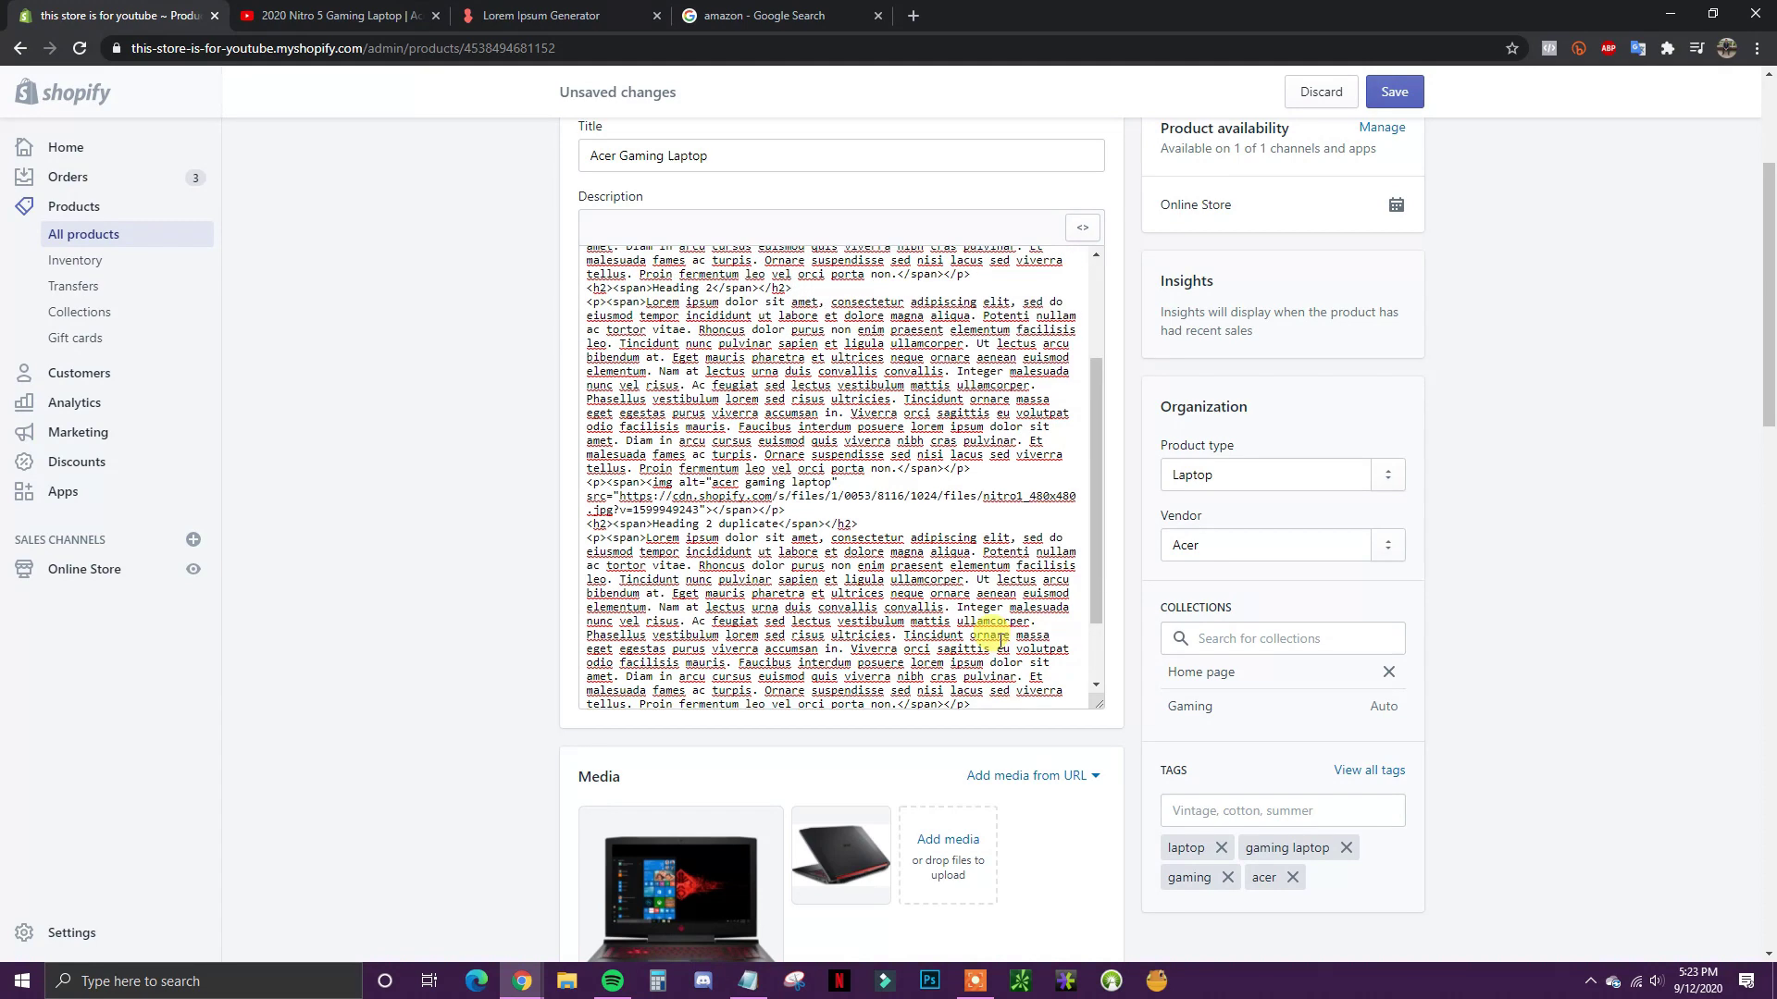
pyautogui.click(1085, 229)
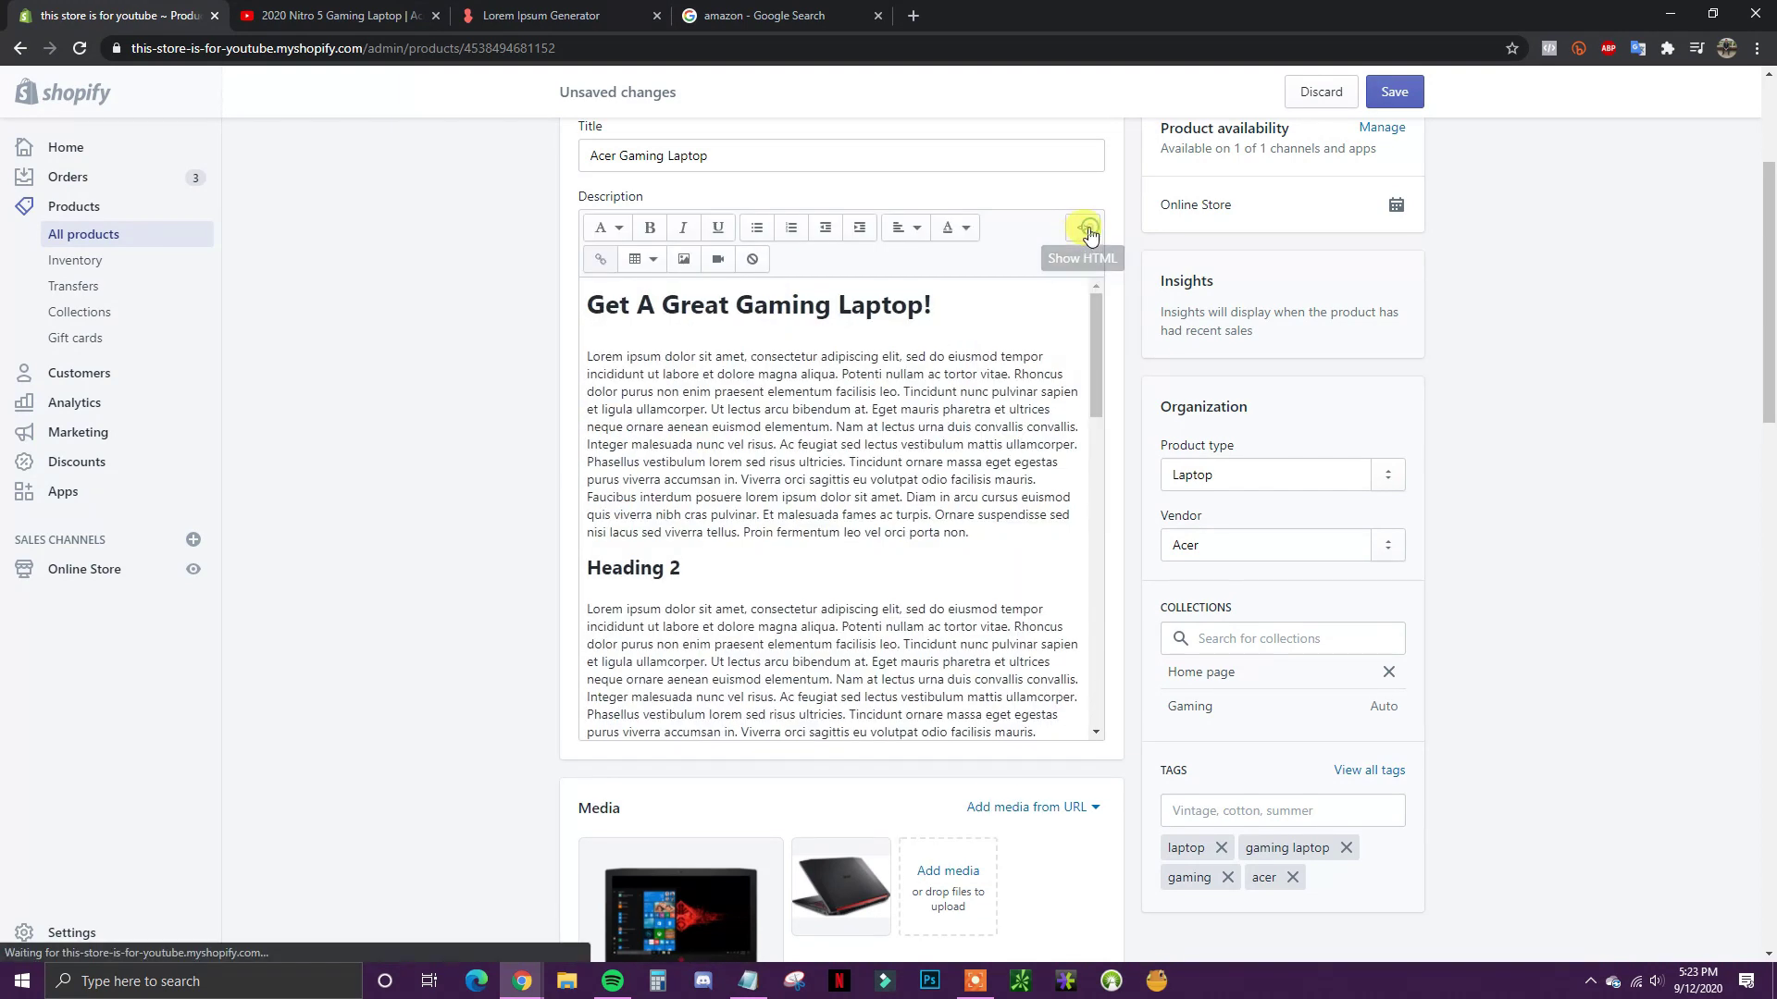
pyautogui.moveTo(1096, 326); pyautogui.dragTo(1097, 620)
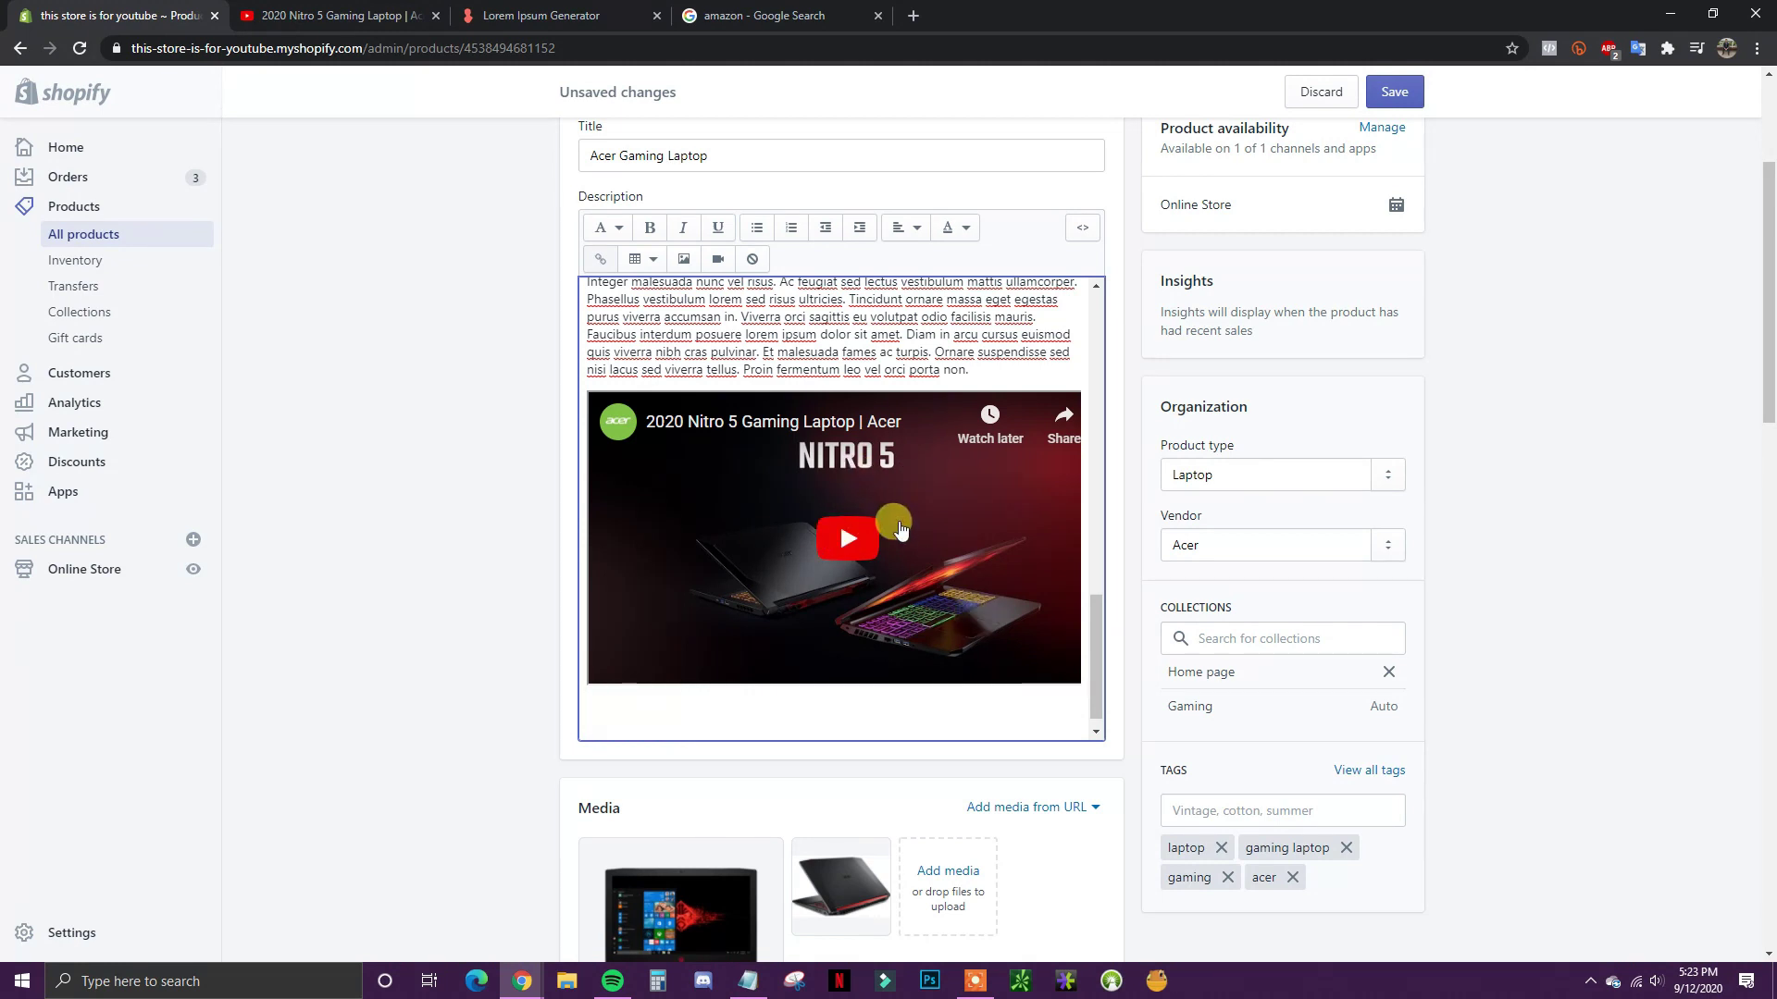
pyautogui.scroll(-1, 898, 507)
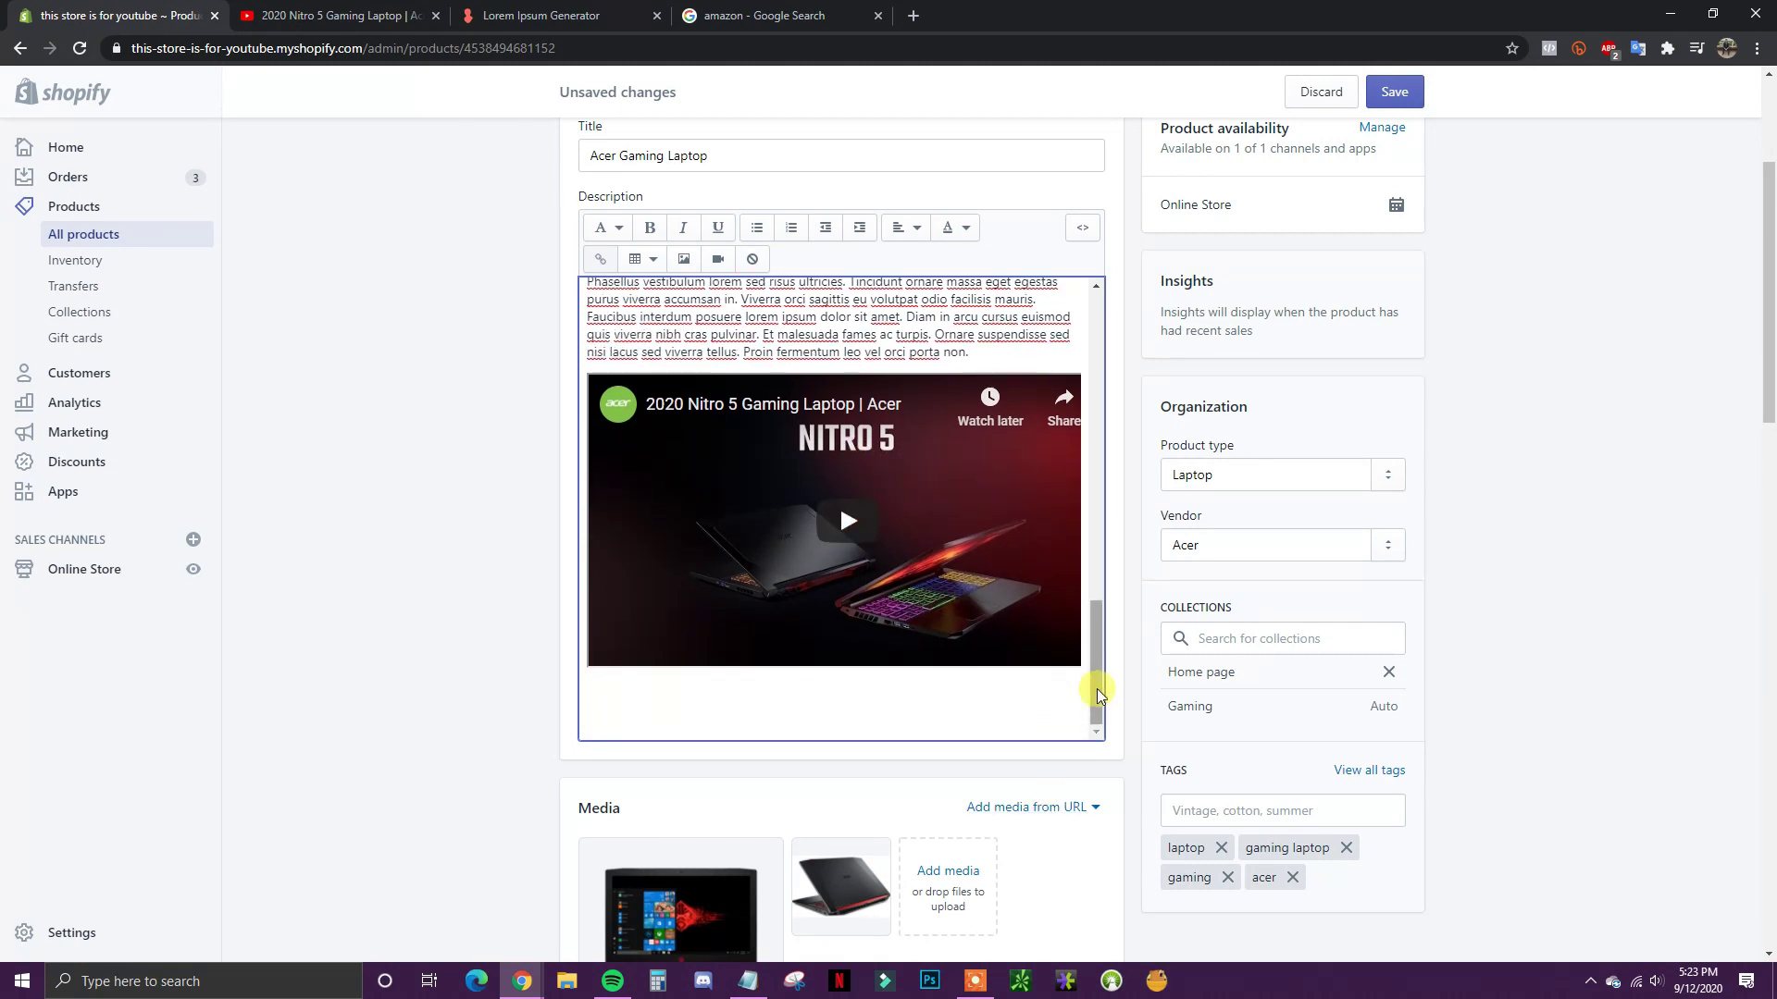
pyautogui.moveTo(1096, 694); pyautogui.dragTo(1101, 634)
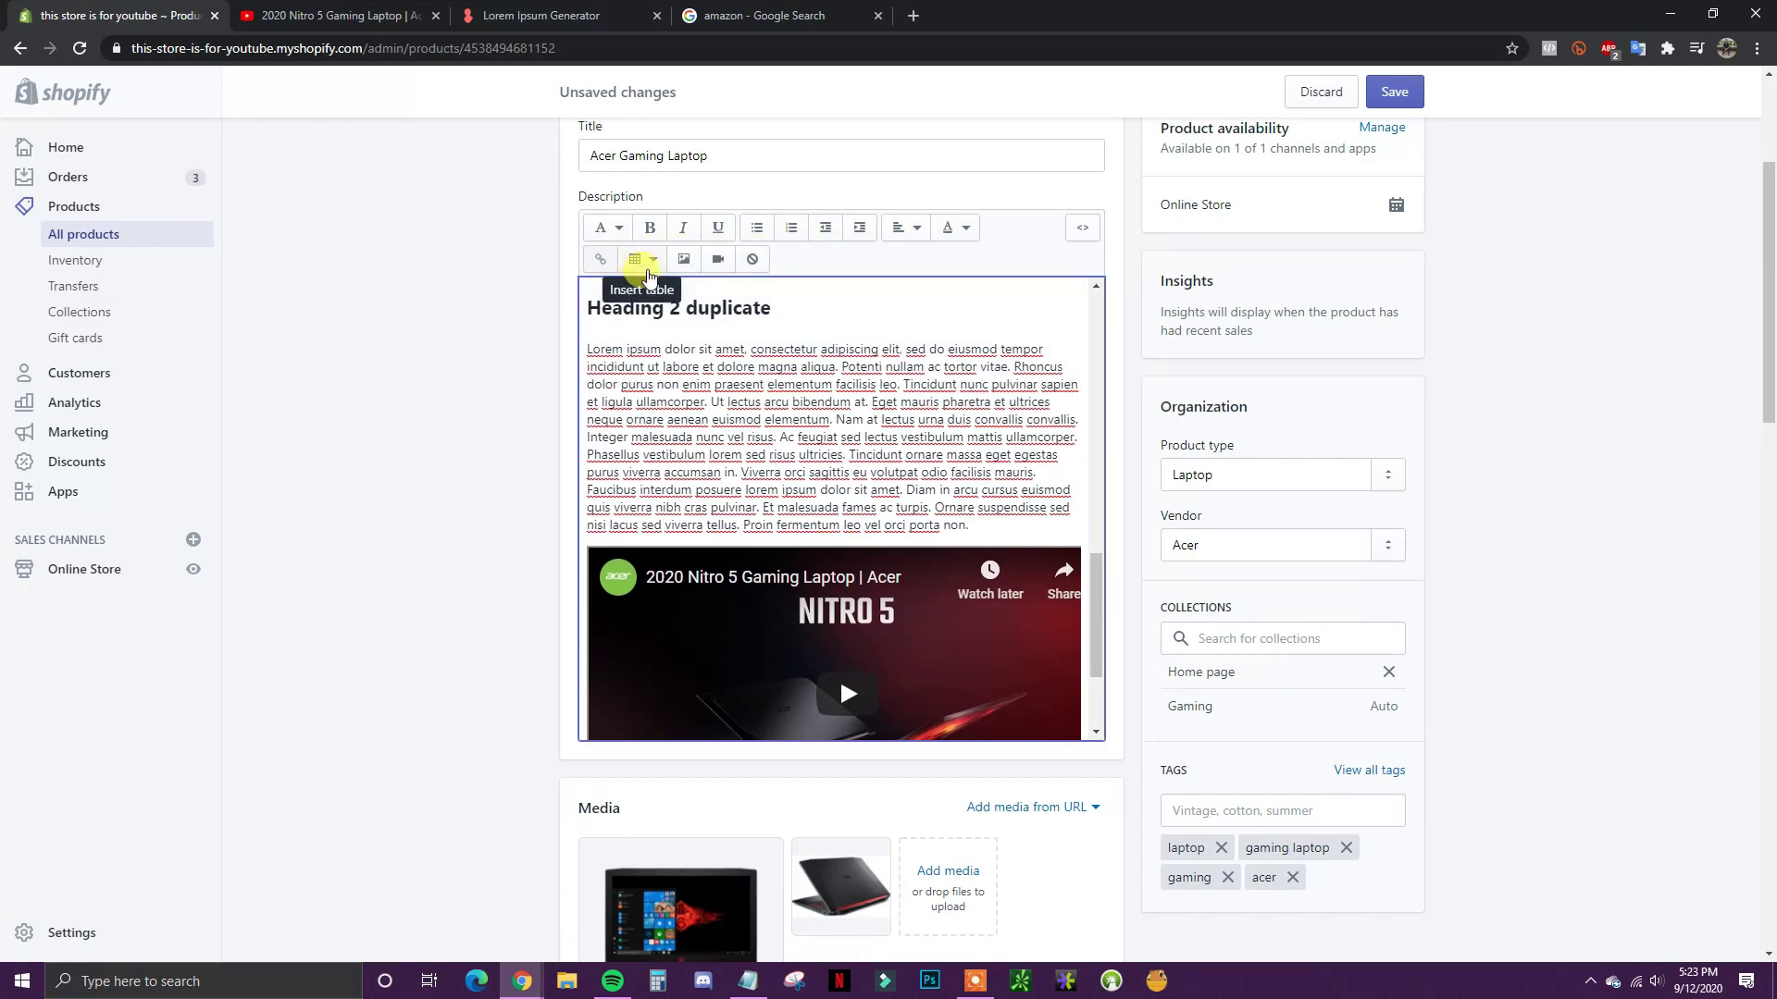
# Step: Add a second-level heading reading "Features/Specs" between the last lorem ipsum paragraph and the video, followed by a new line
pyautogui.moveTo(1097, 576); pyautogui.dragTo(1102, 638)
pyautogui.scroll(4, 814, 481)
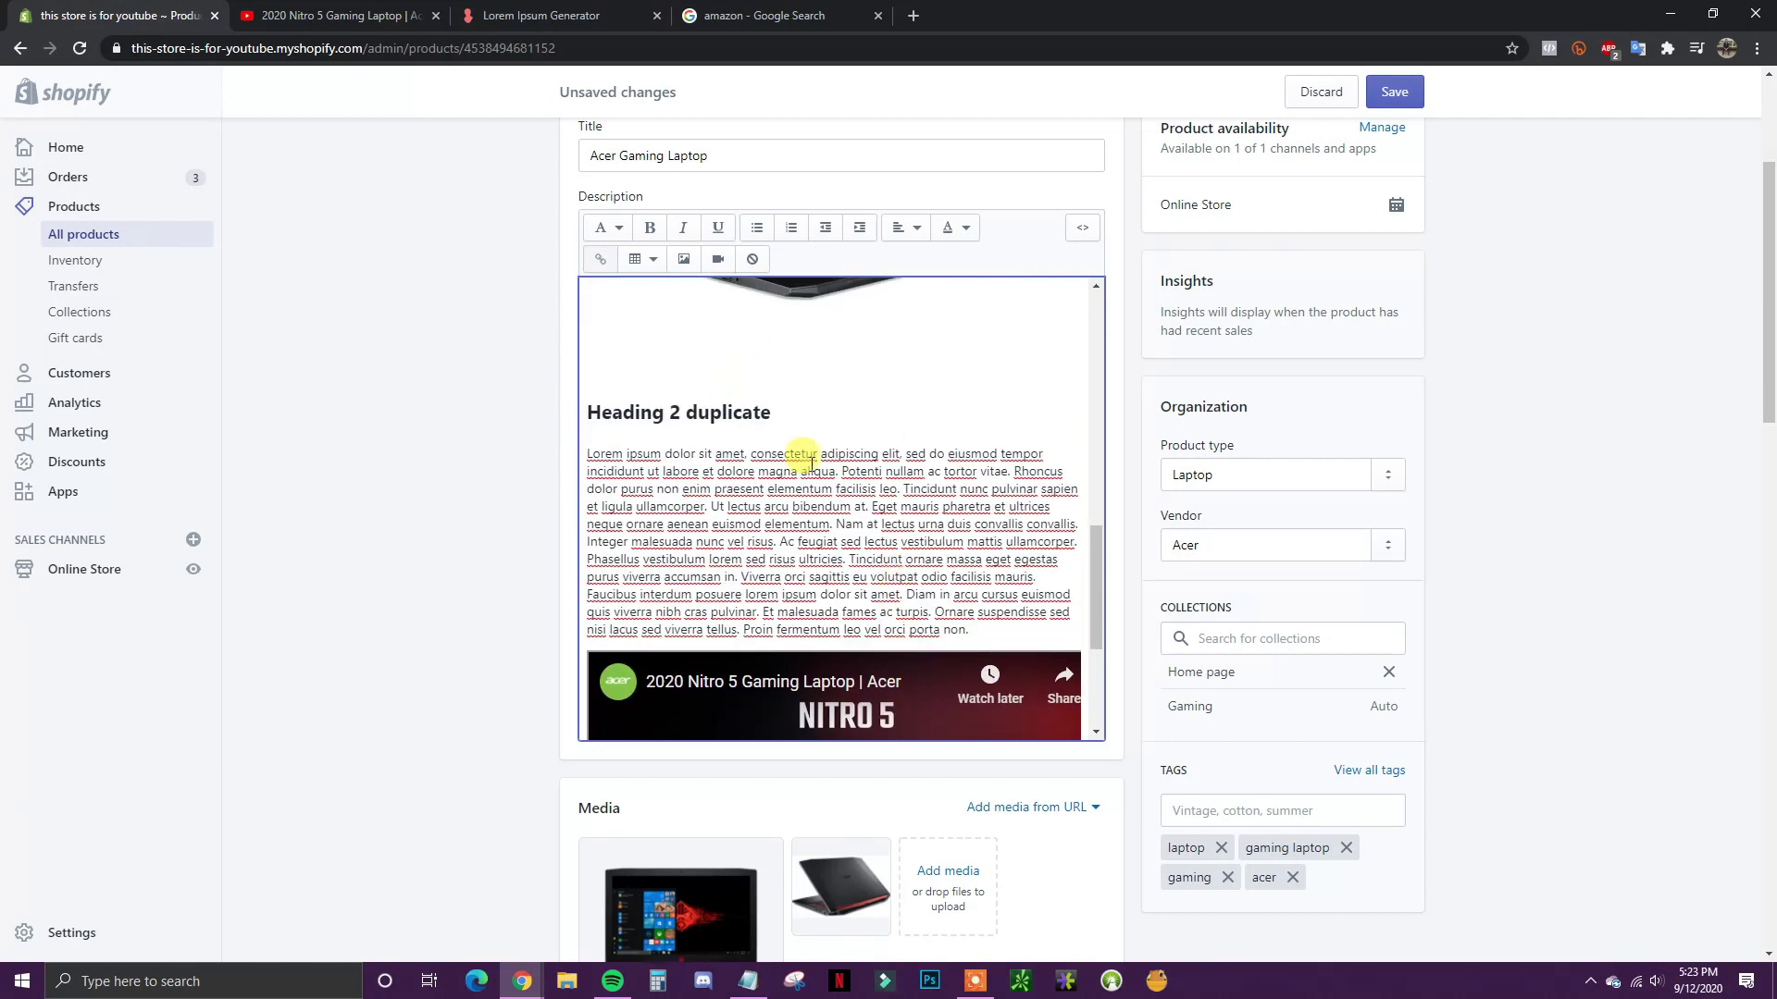
pyautogui.scroll(-1, 990, 516)
pyautogui.moveTo(1096, 567); pyautogui.dragTo(1102, 577)
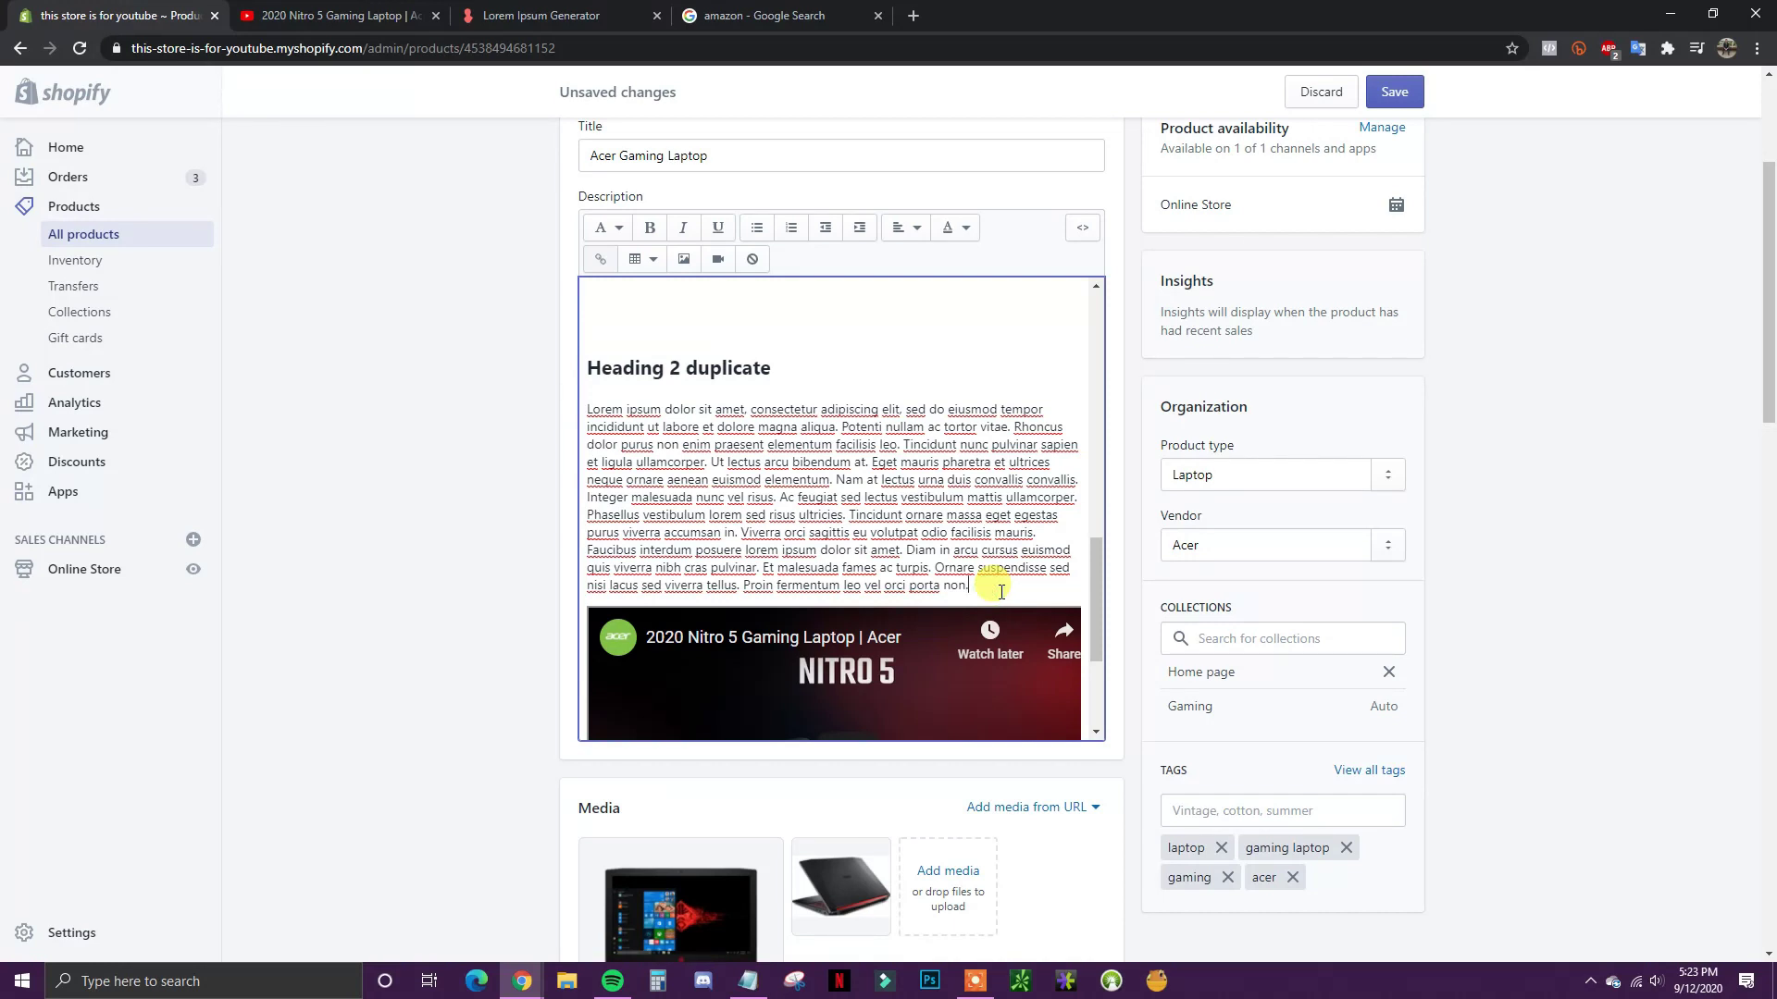
pyautogui.press('Return')
pyautogui.press('Return')
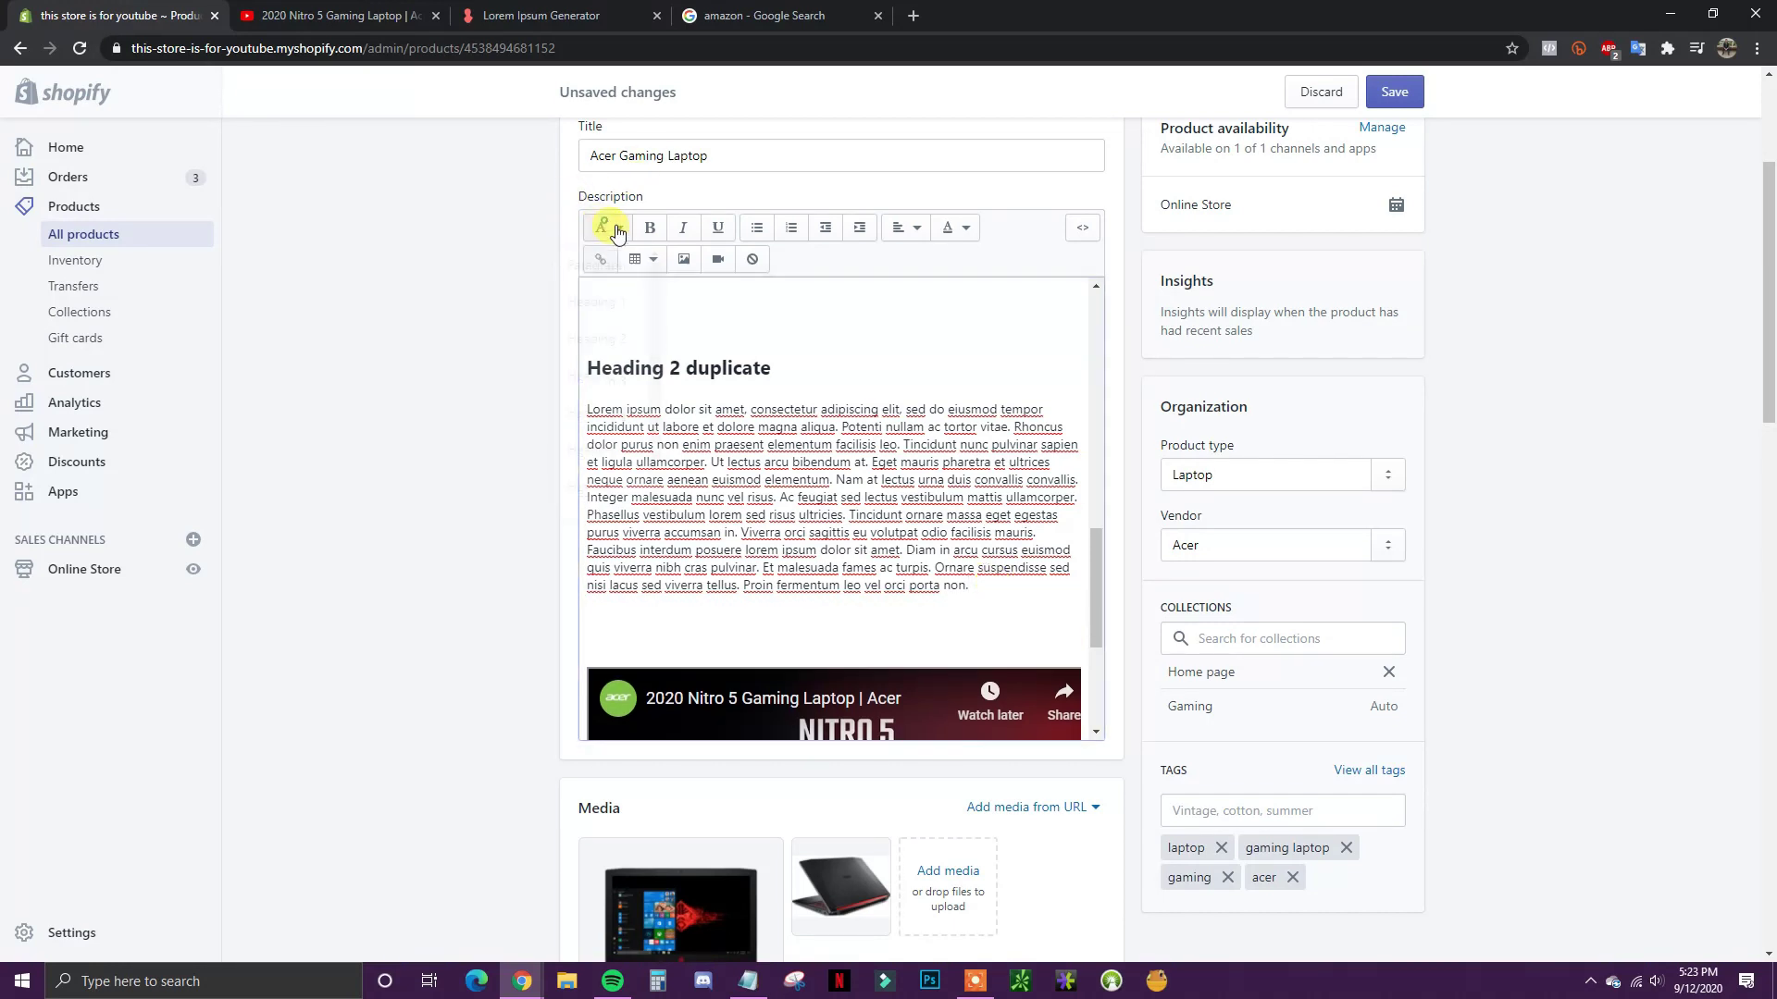
pyautogui.click(604, 227)
pyautogui.click(622, 351)
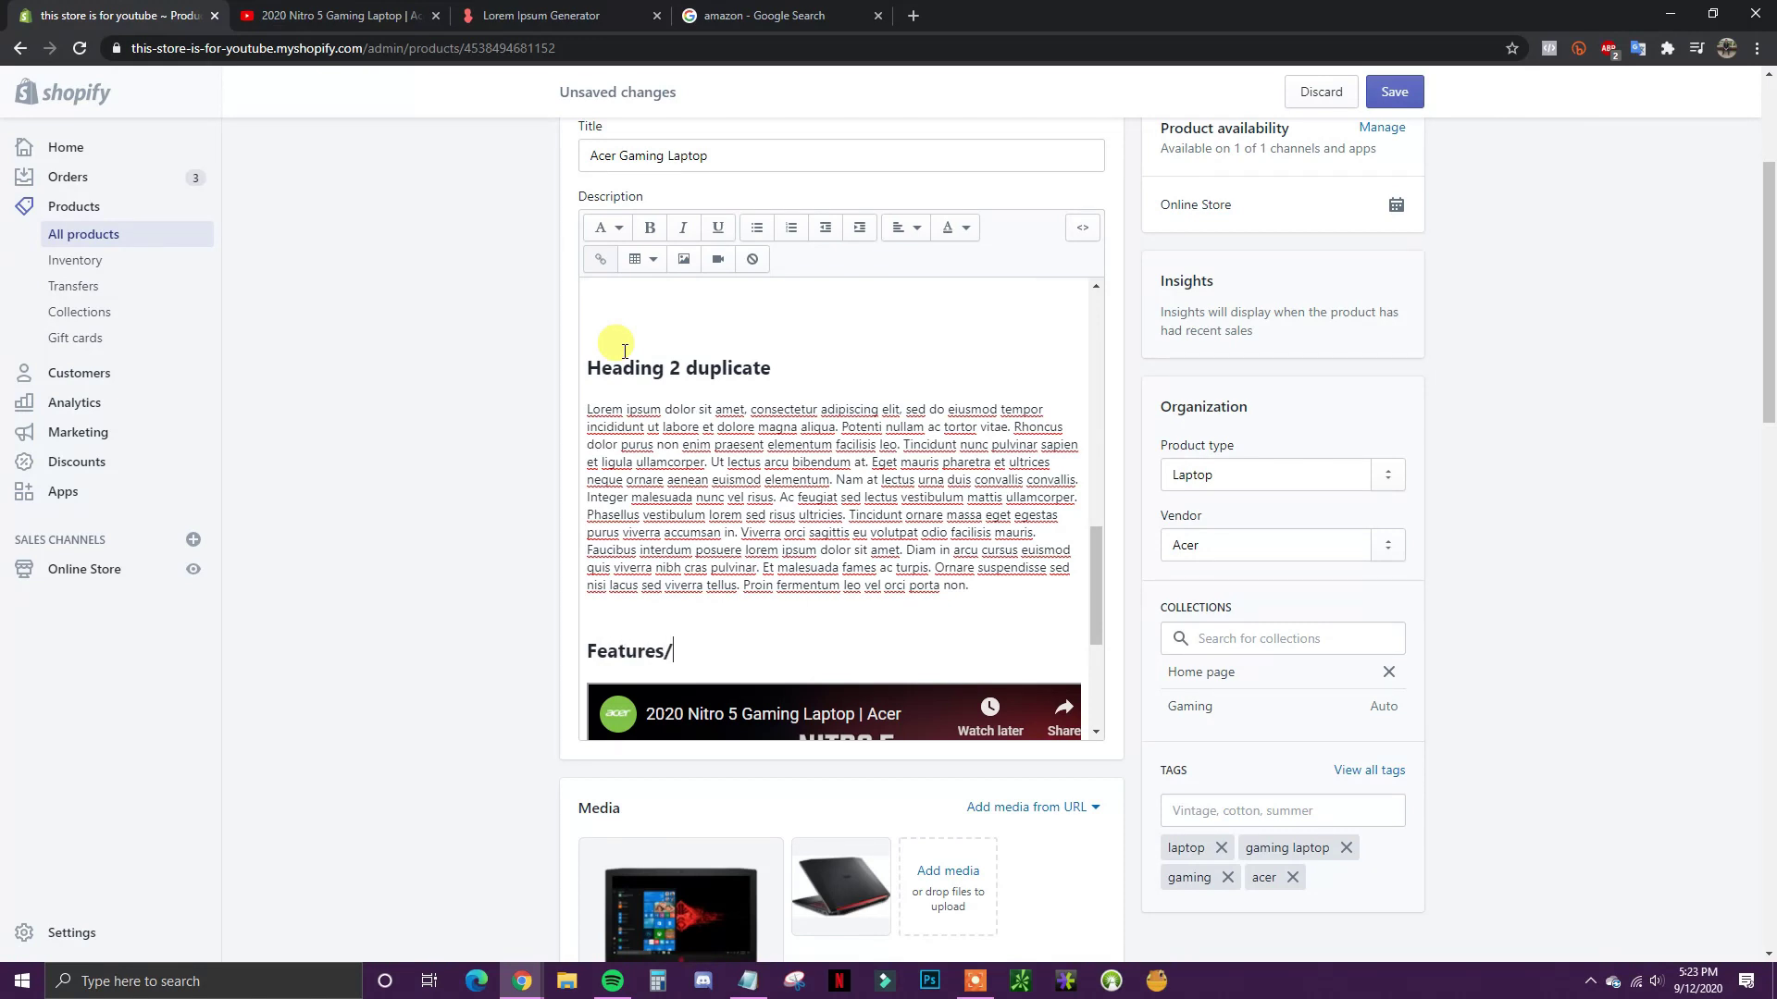
pyautogui.press('Return')
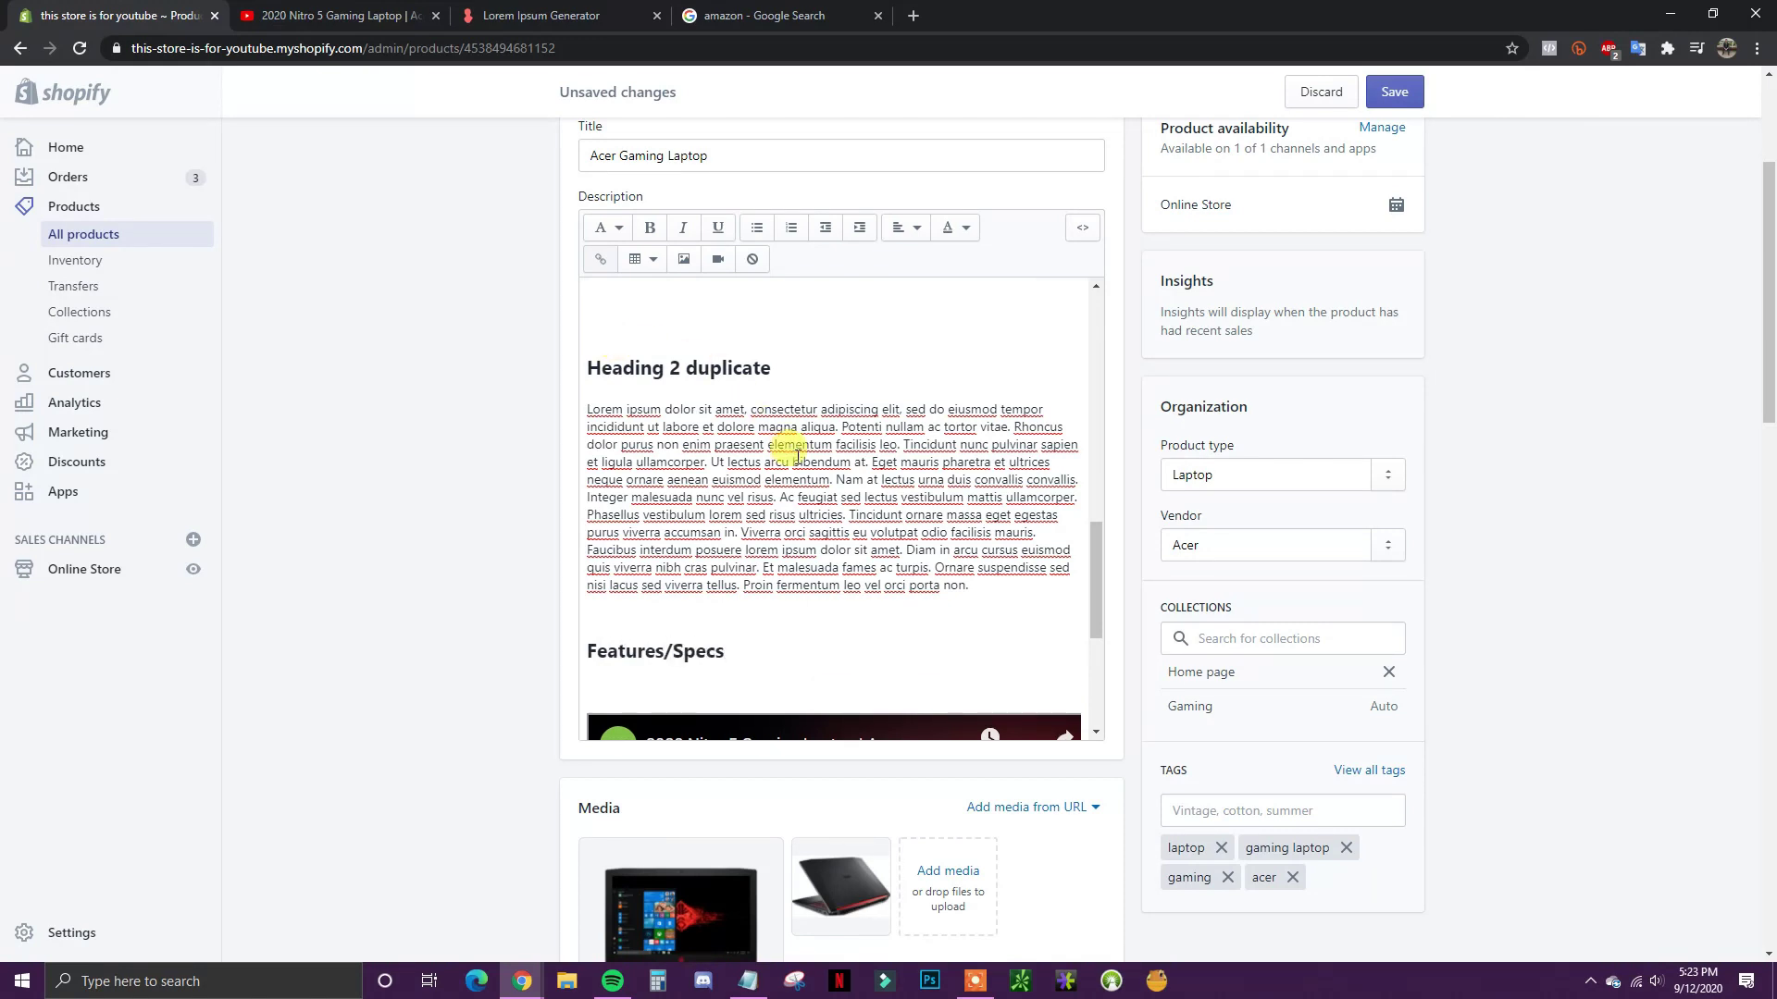
# Step: Create a bulleted list under the "Features/Specs" heading with the items "Feature 1", "Feature 2" and "Feature 3"
pyautogui.scroll(-2, 1103, 596)
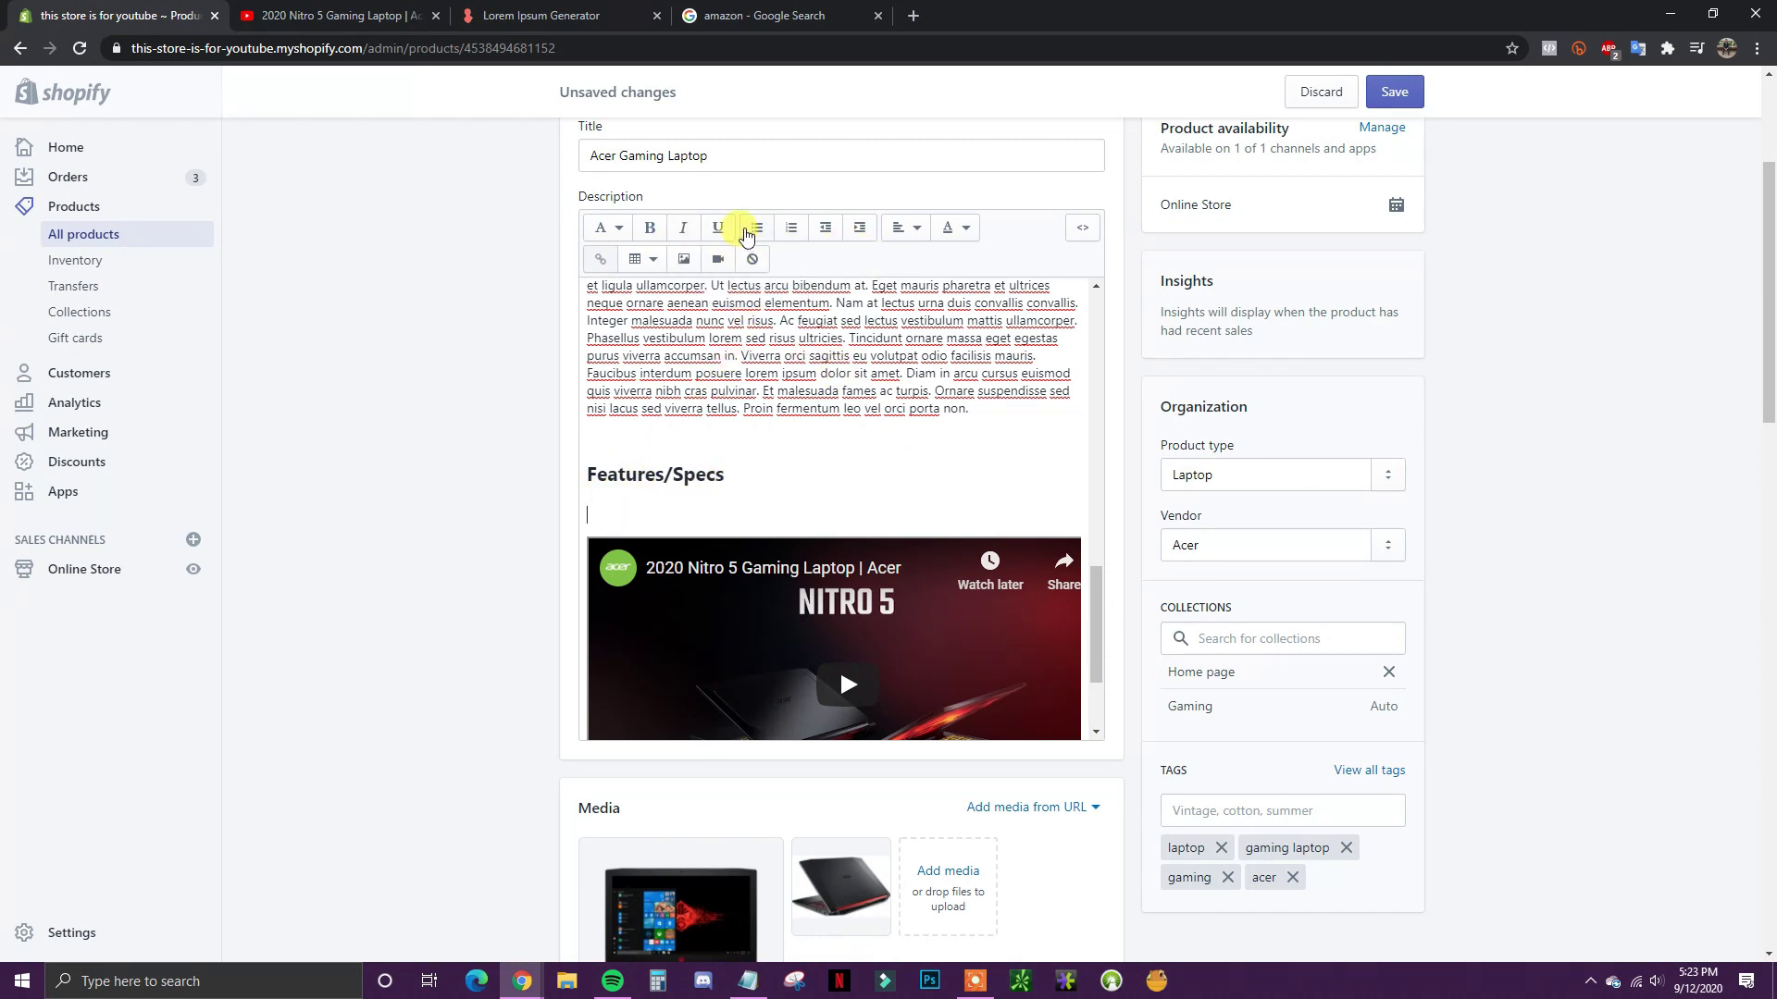
pyautogui.click(759, 233)
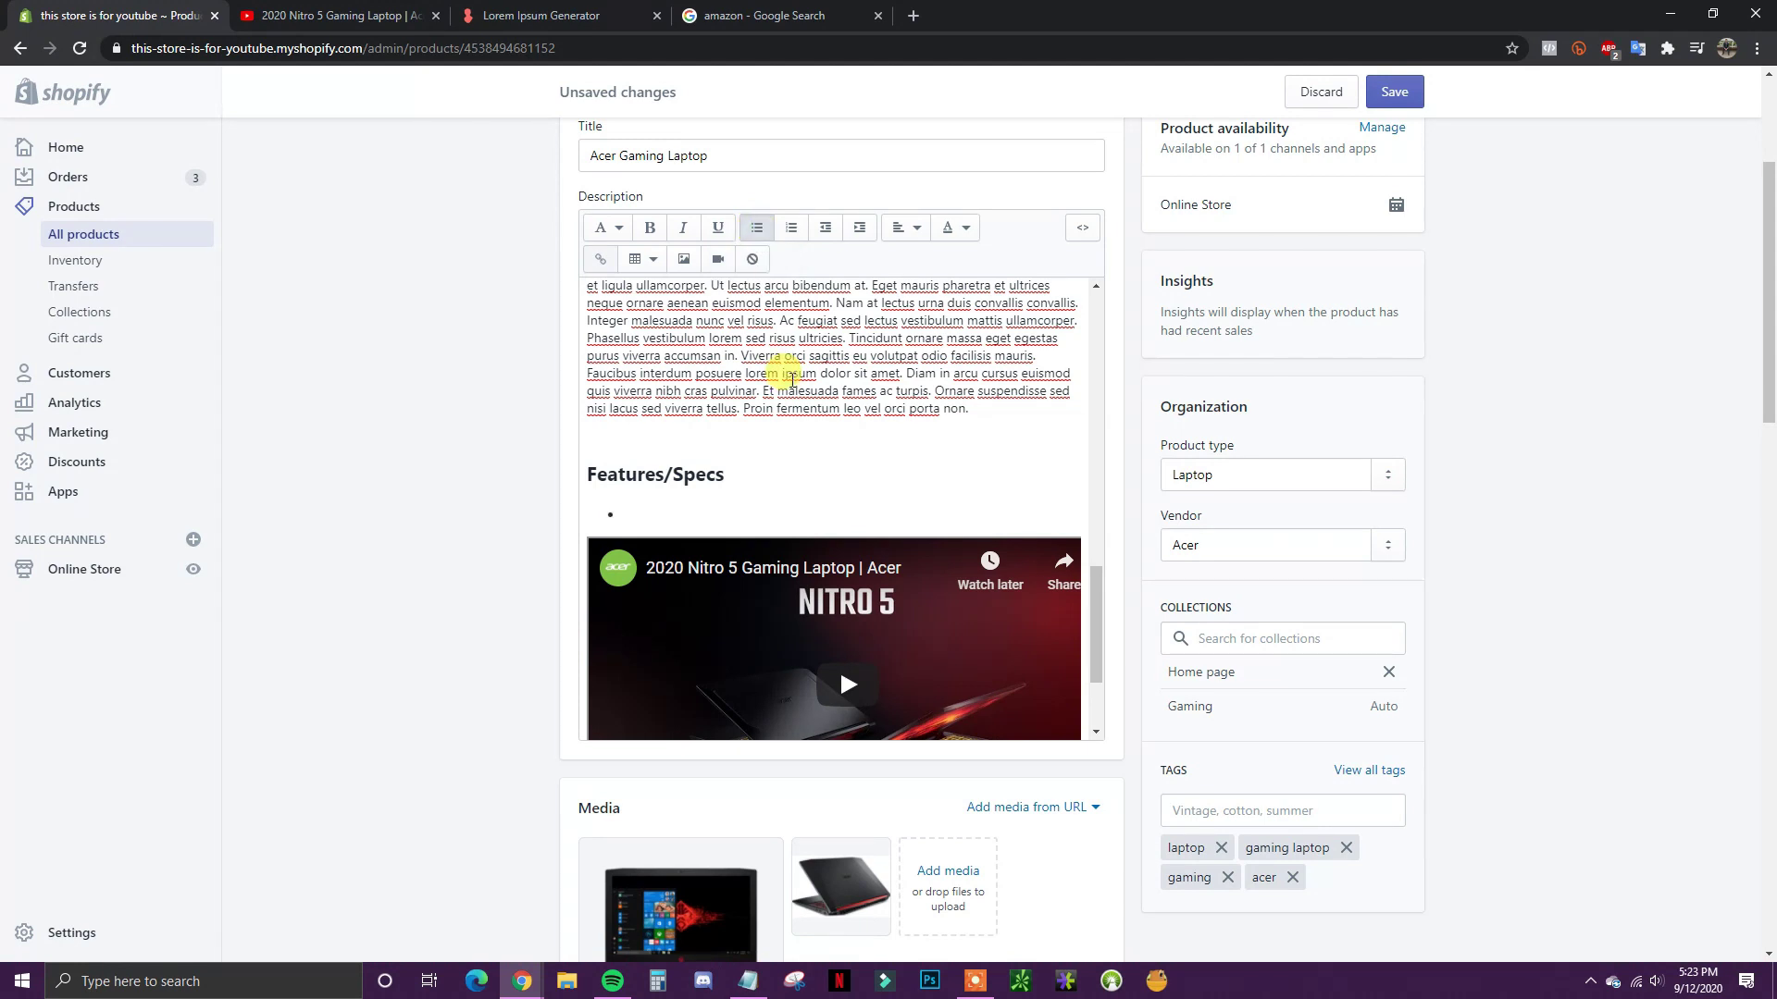
pyautogui.write('Feature 1')
pyautogui.press('Return')
pyautogui.write('Feature 2')
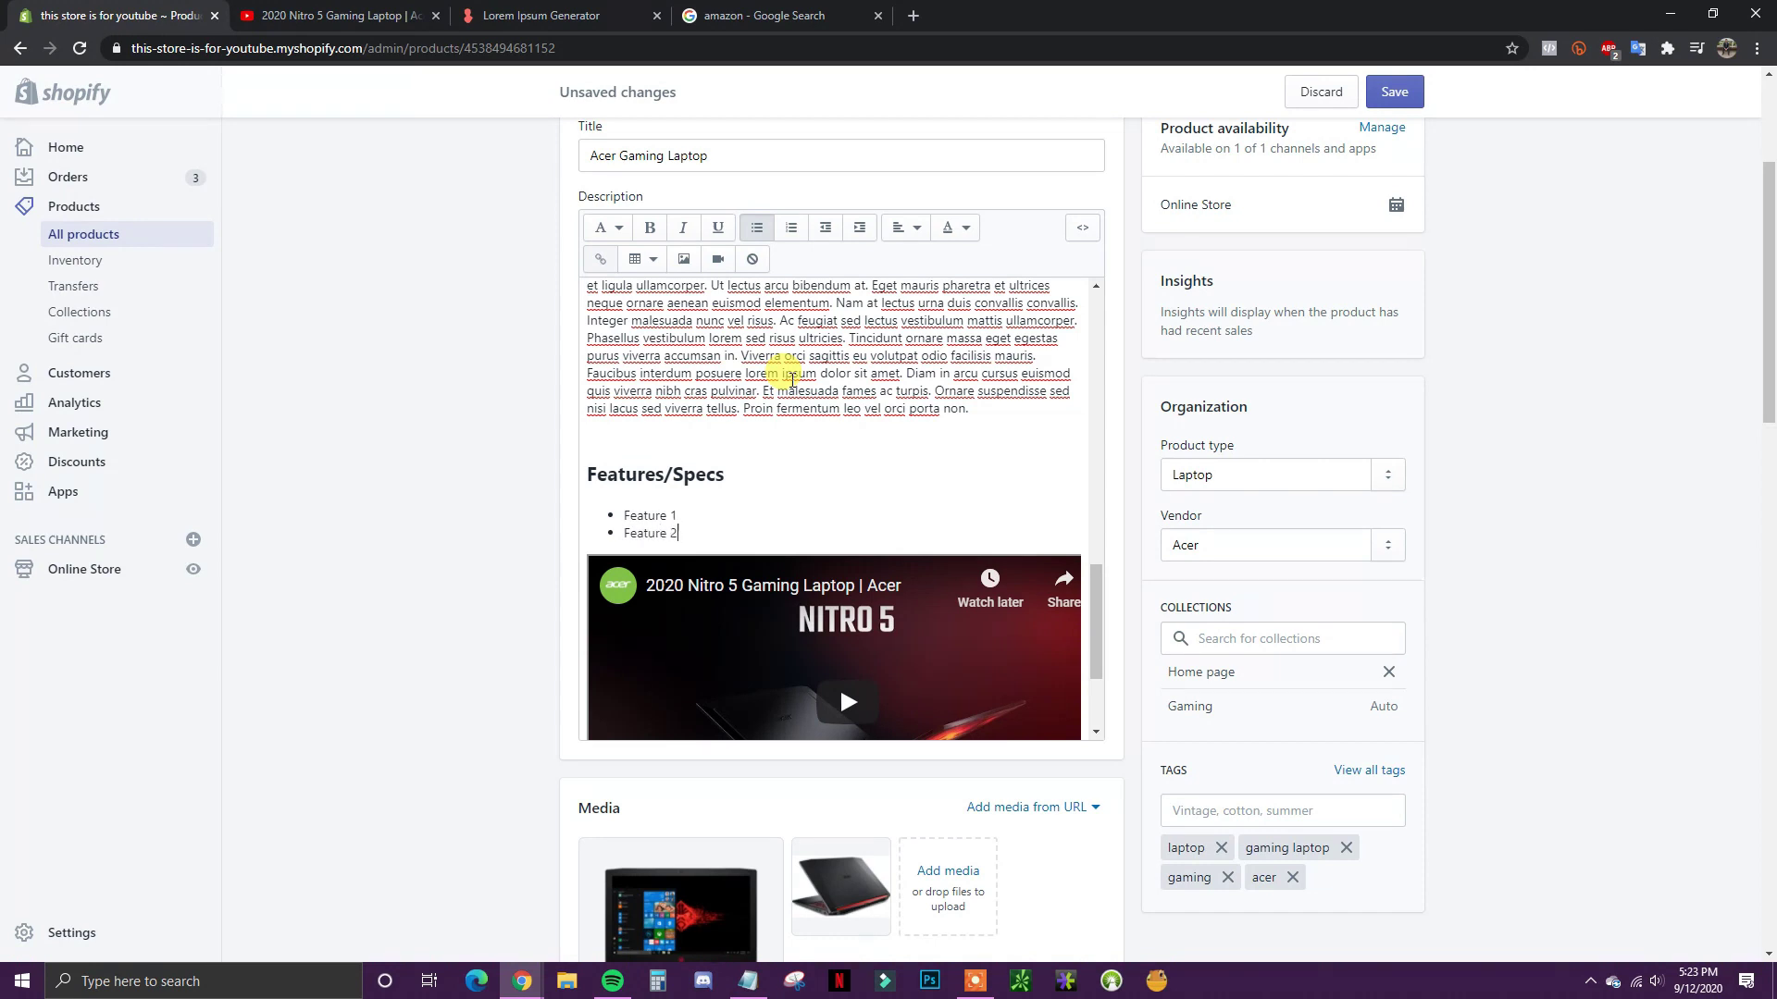
pyautogui.press('Return')
pyautogui.write('Feature 3')
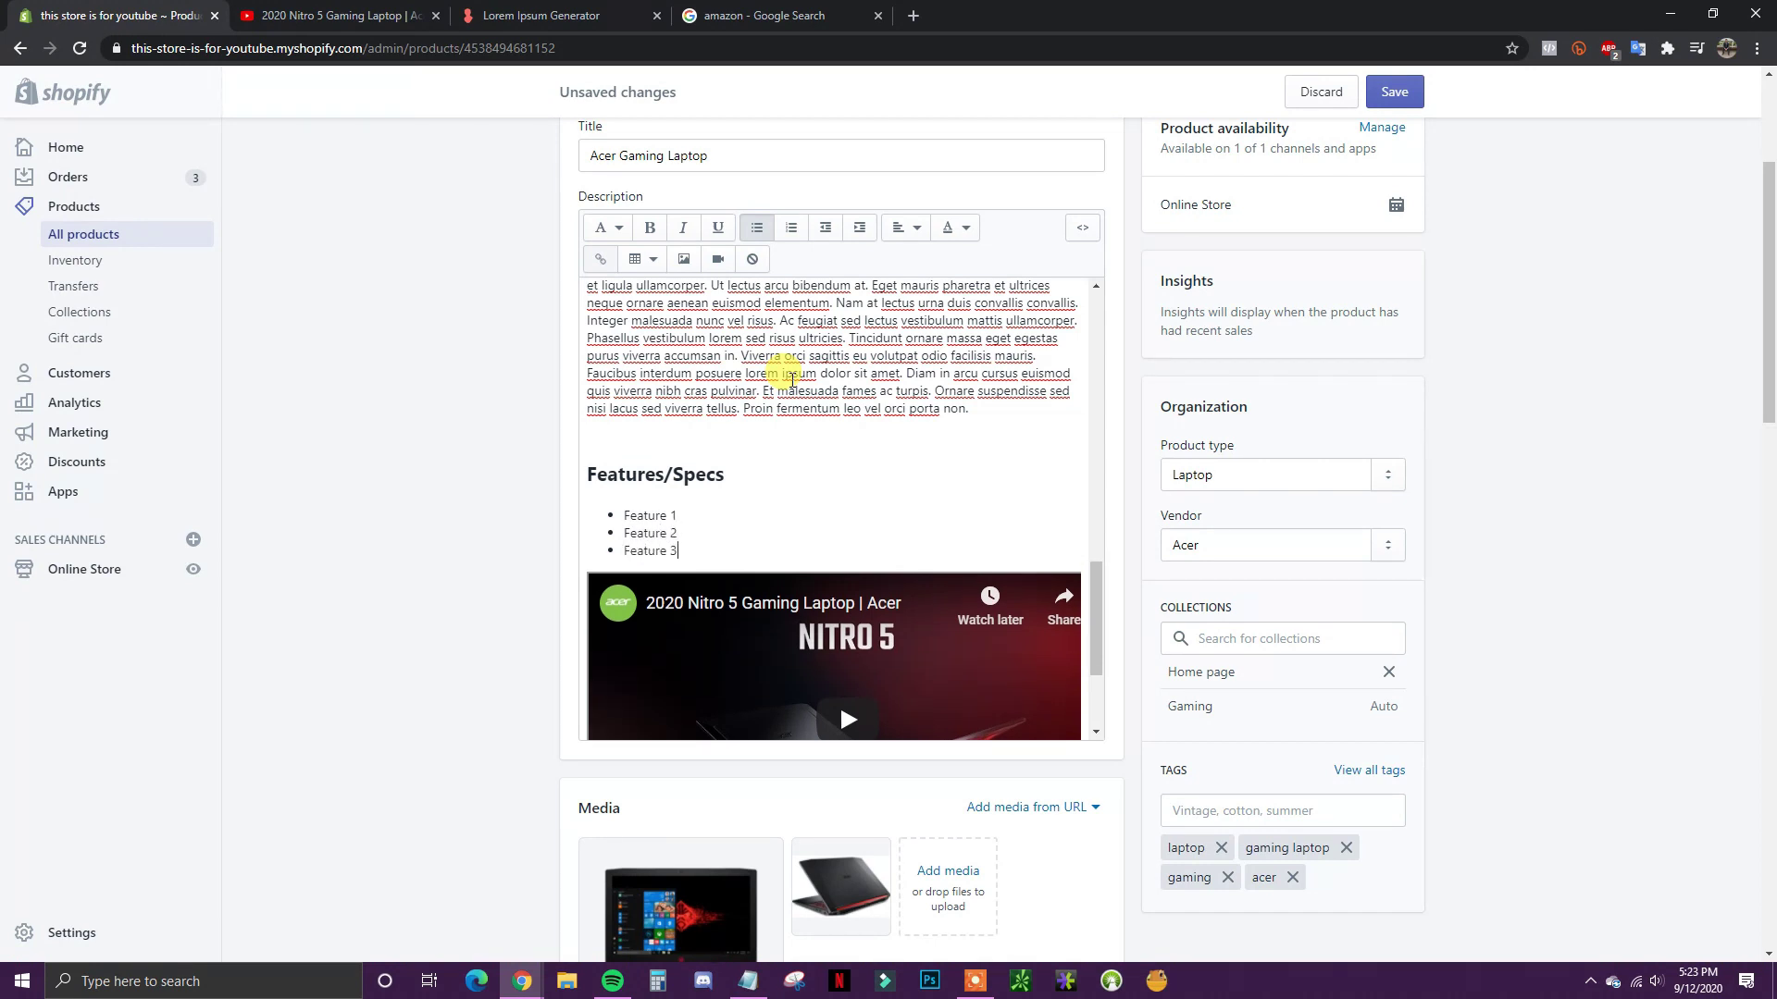
# Step: Look over the finished description from the feature list back to its first heading and save the product
pyautogui.scroll(-1, 888, 398)
pyautogui.scroll(2, 926, 463)
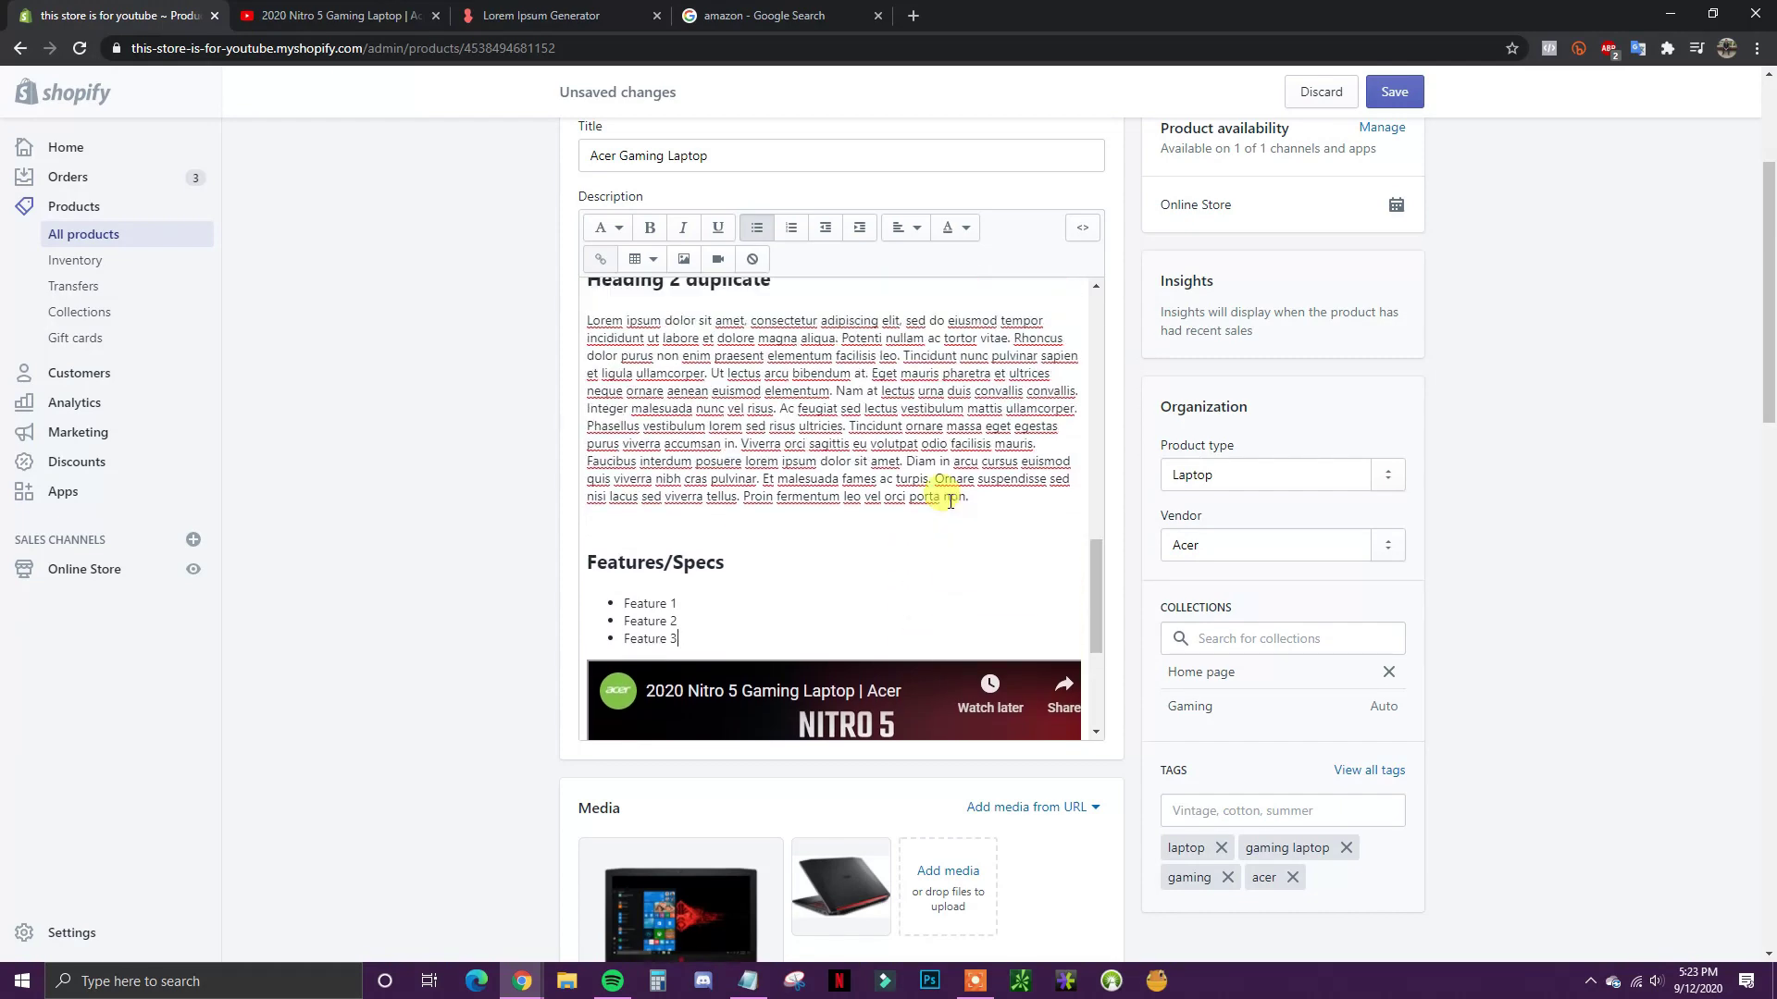
pyautogui.scroll(-2, 793, 556)
pyautogui.scroll(5, 731, 472)
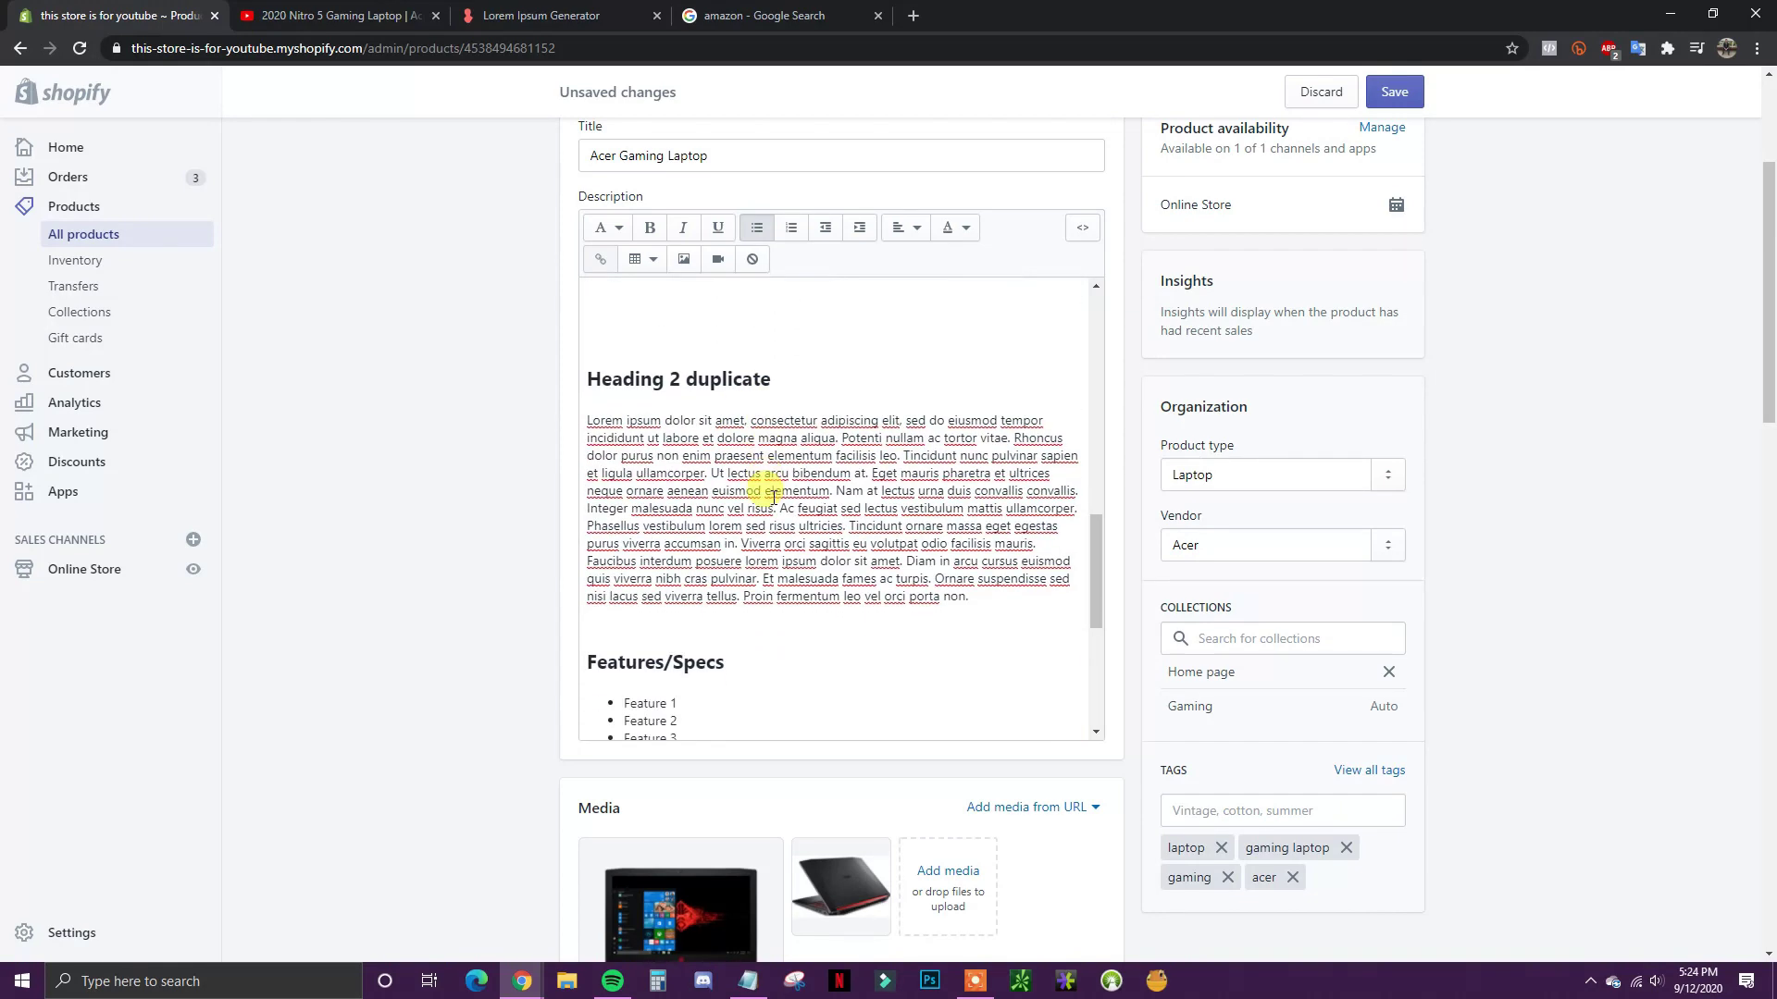
pyautogui.scroll(3, 797, 527)
pyautogui.scroll(-3, 706, 397)
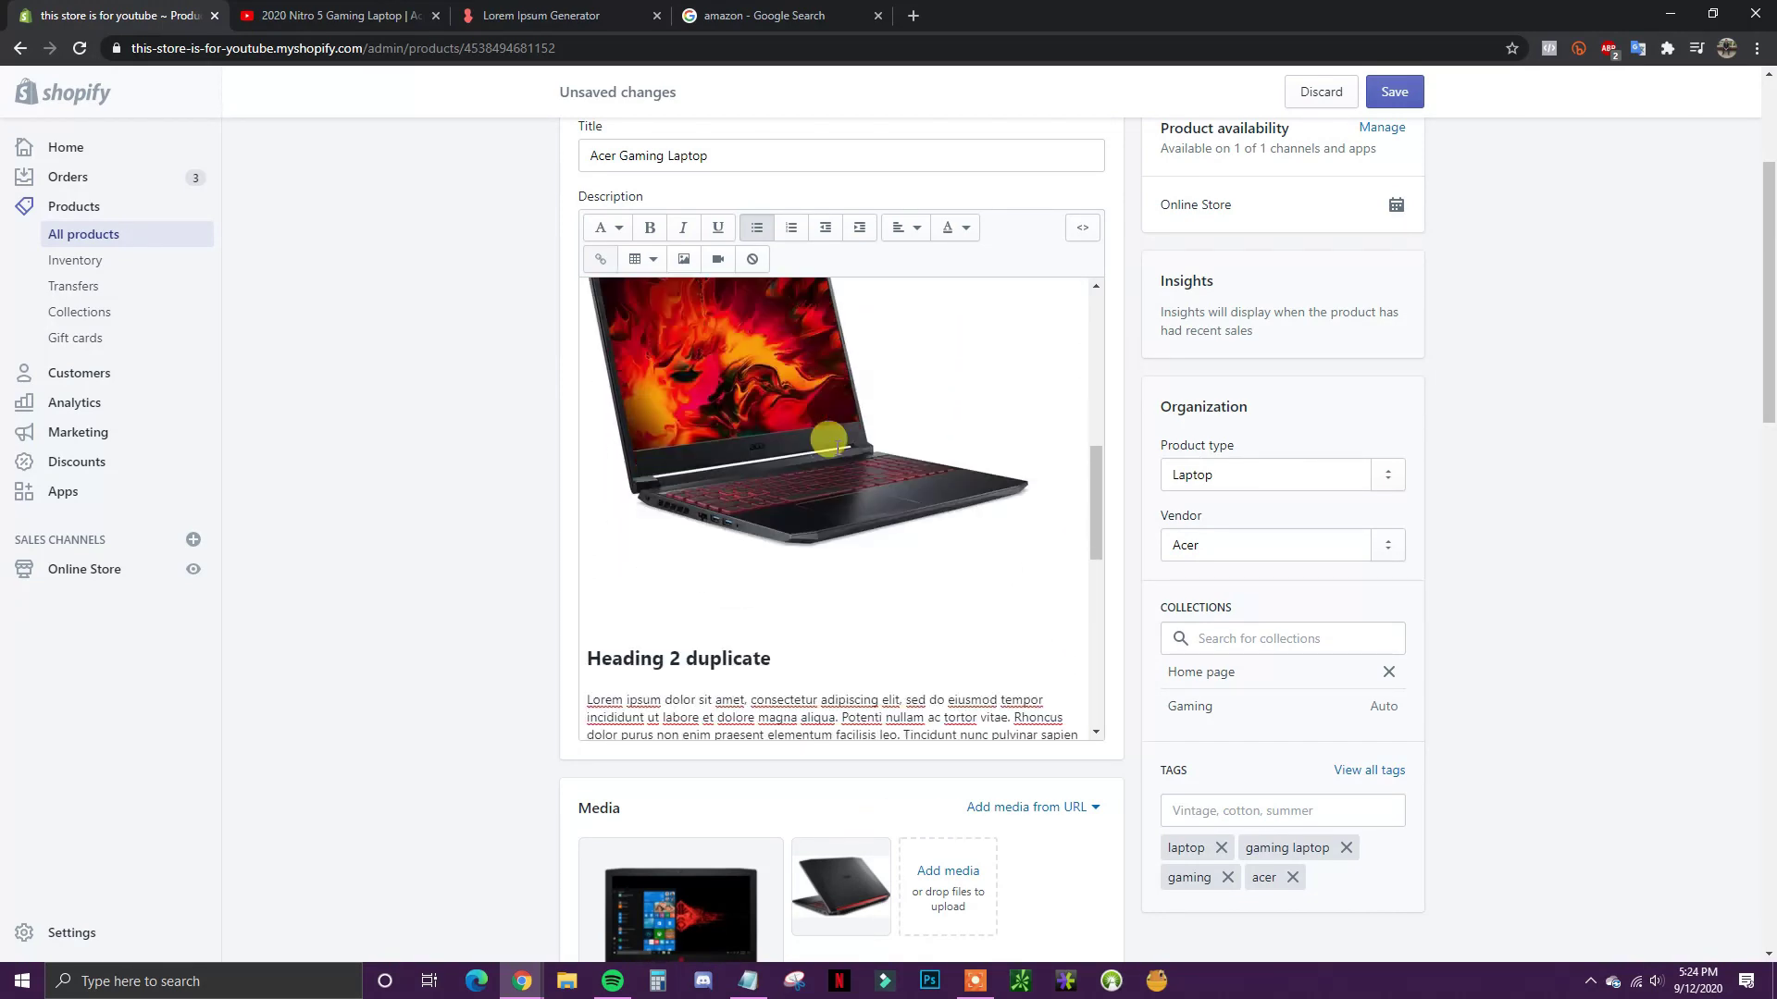
pyautogui.scroll(10, 825, 429)
pyautogui.scroll(1, 837, 451)
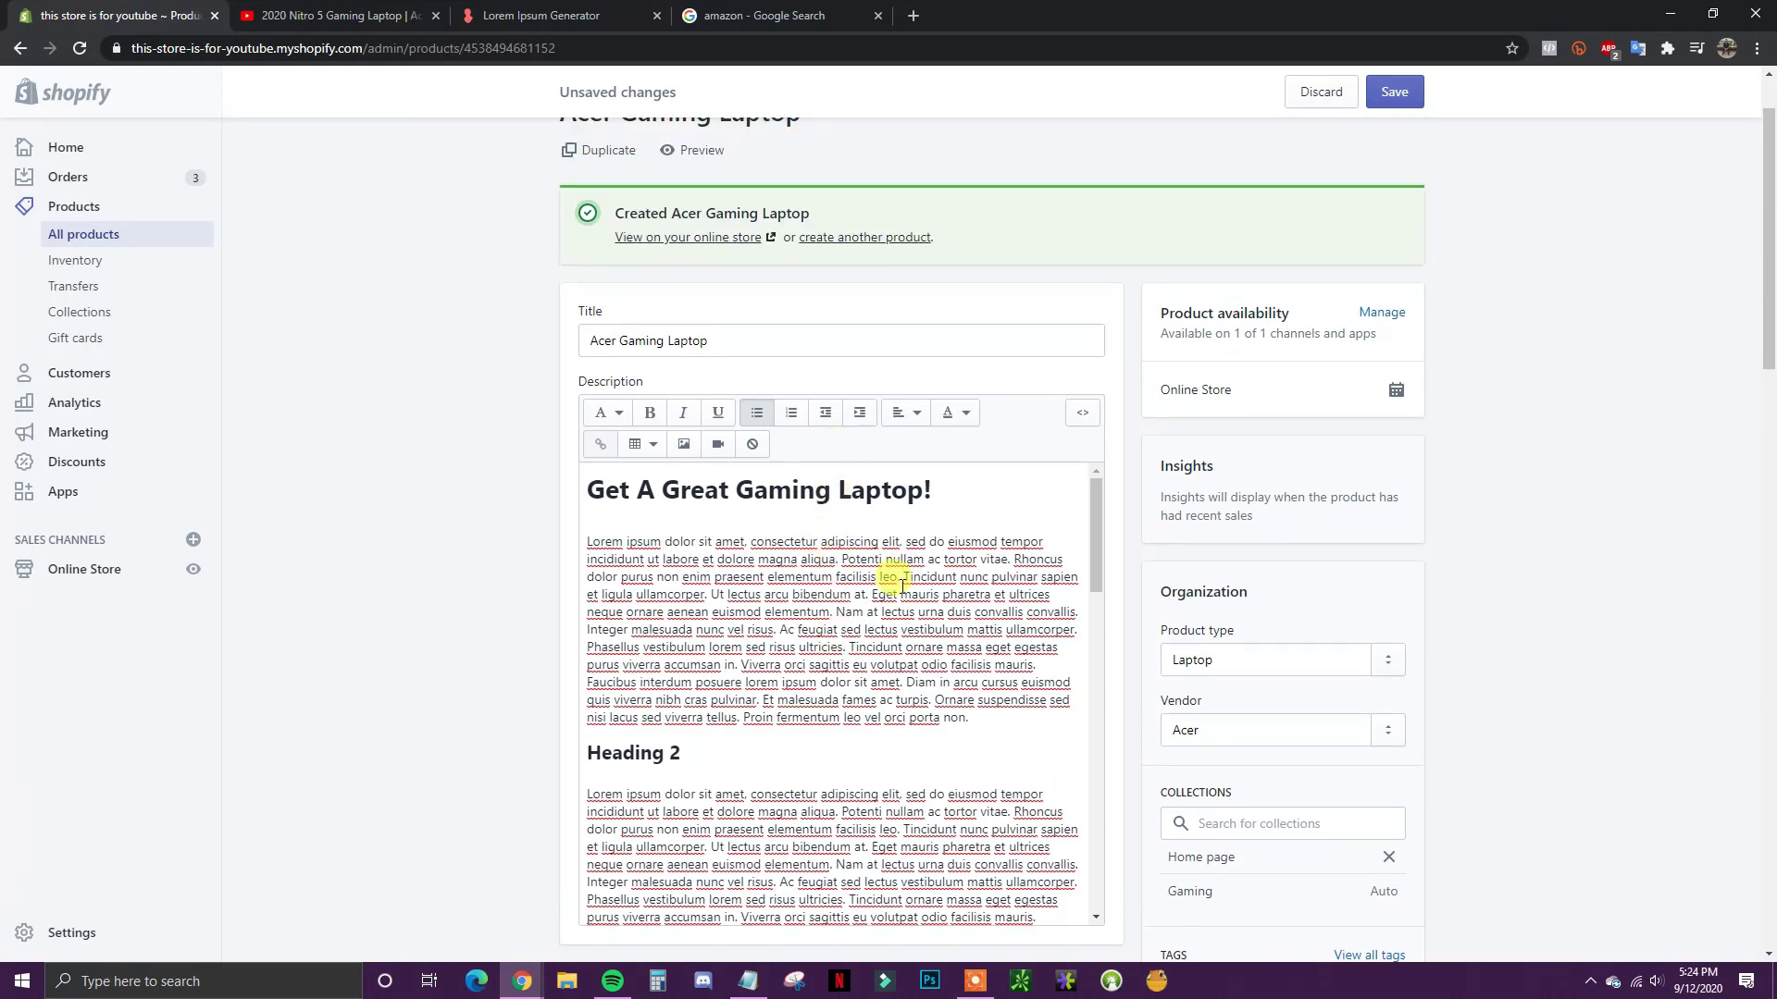
pyautogui.click(1395, 102)
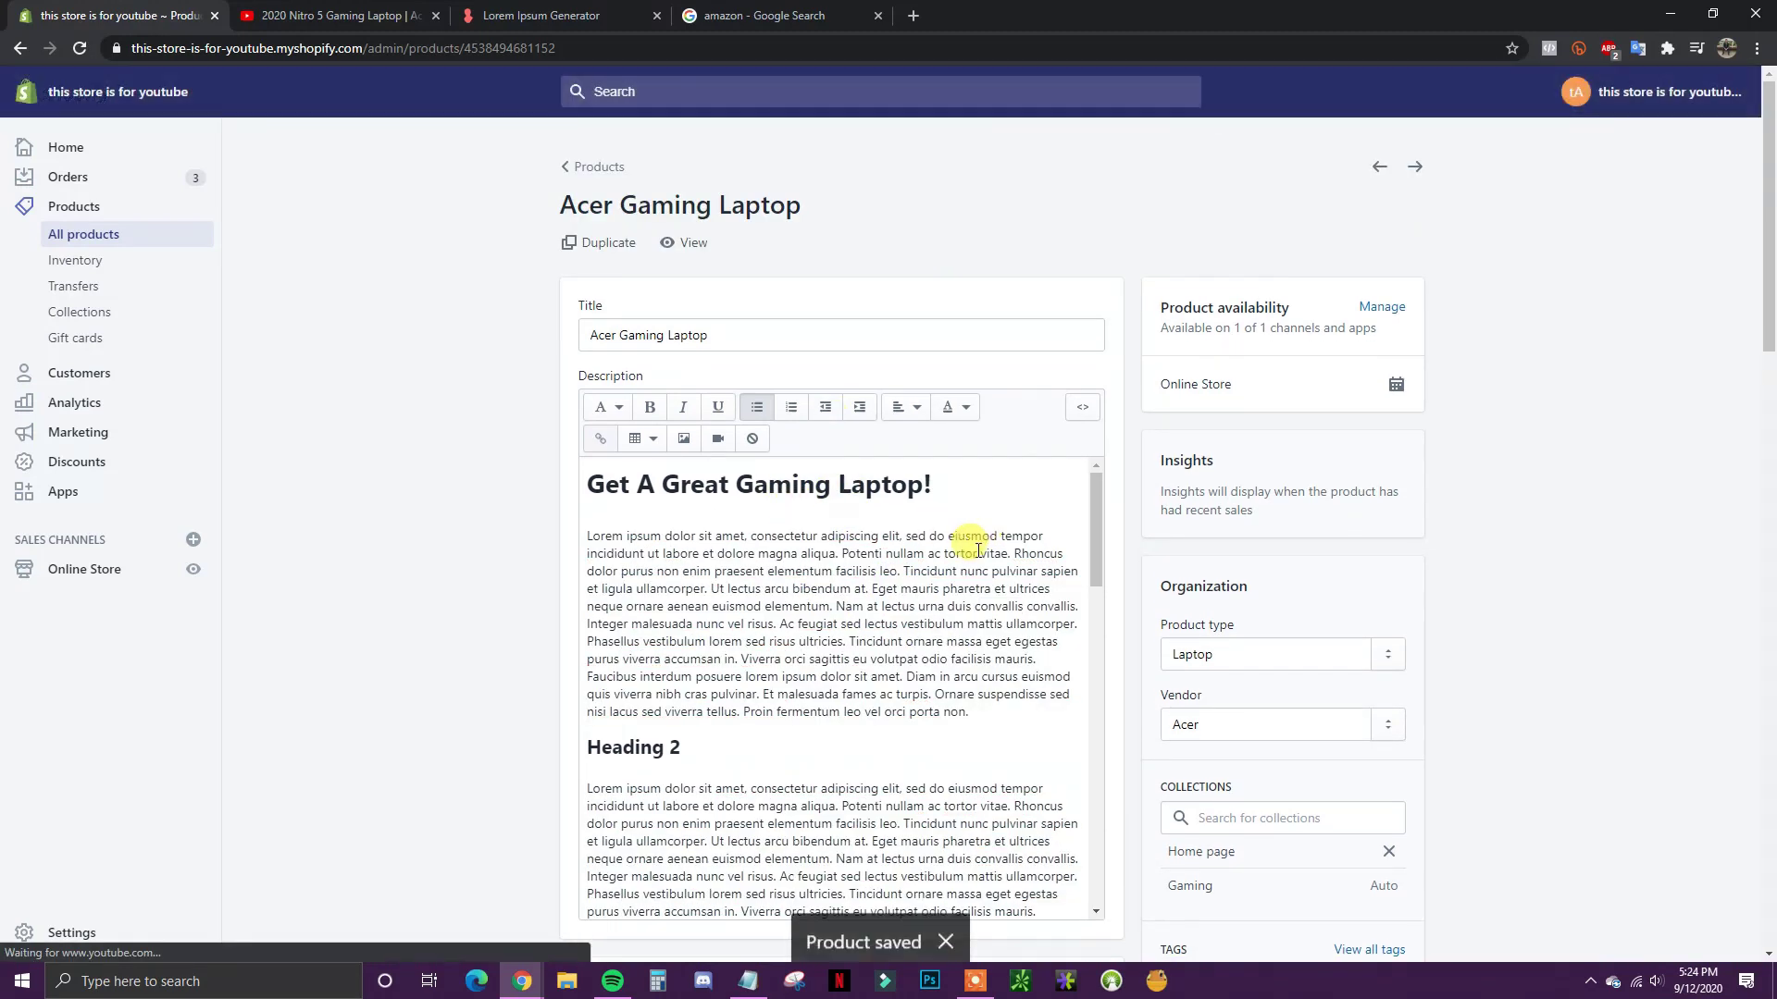
# Step: Compare the saved description with the description template in Notepad, including its last instructions/shipping info item, and minimize the notes
pyautogui.scroll(-1, 1018, 574)
pyautogui.scroll(1, 960, 602)
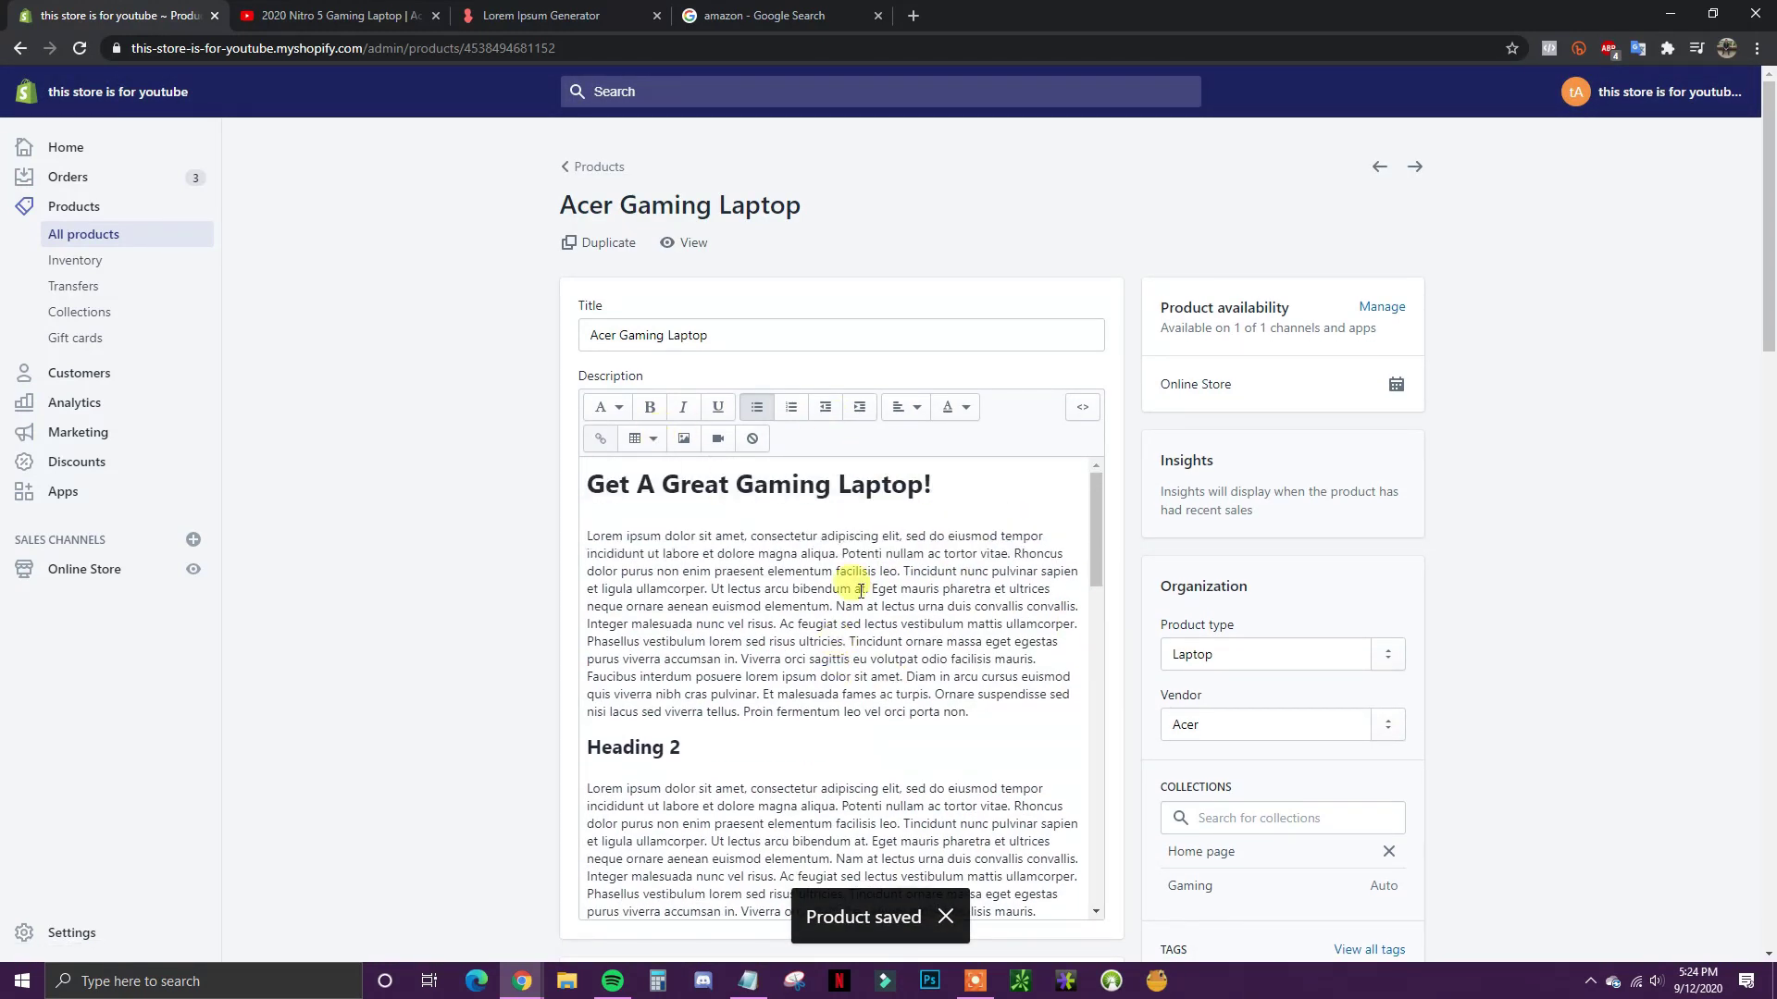
pyautogui.scroll(-1, 813, 544)
pyautogui.scroll(-2, 1018, 634)
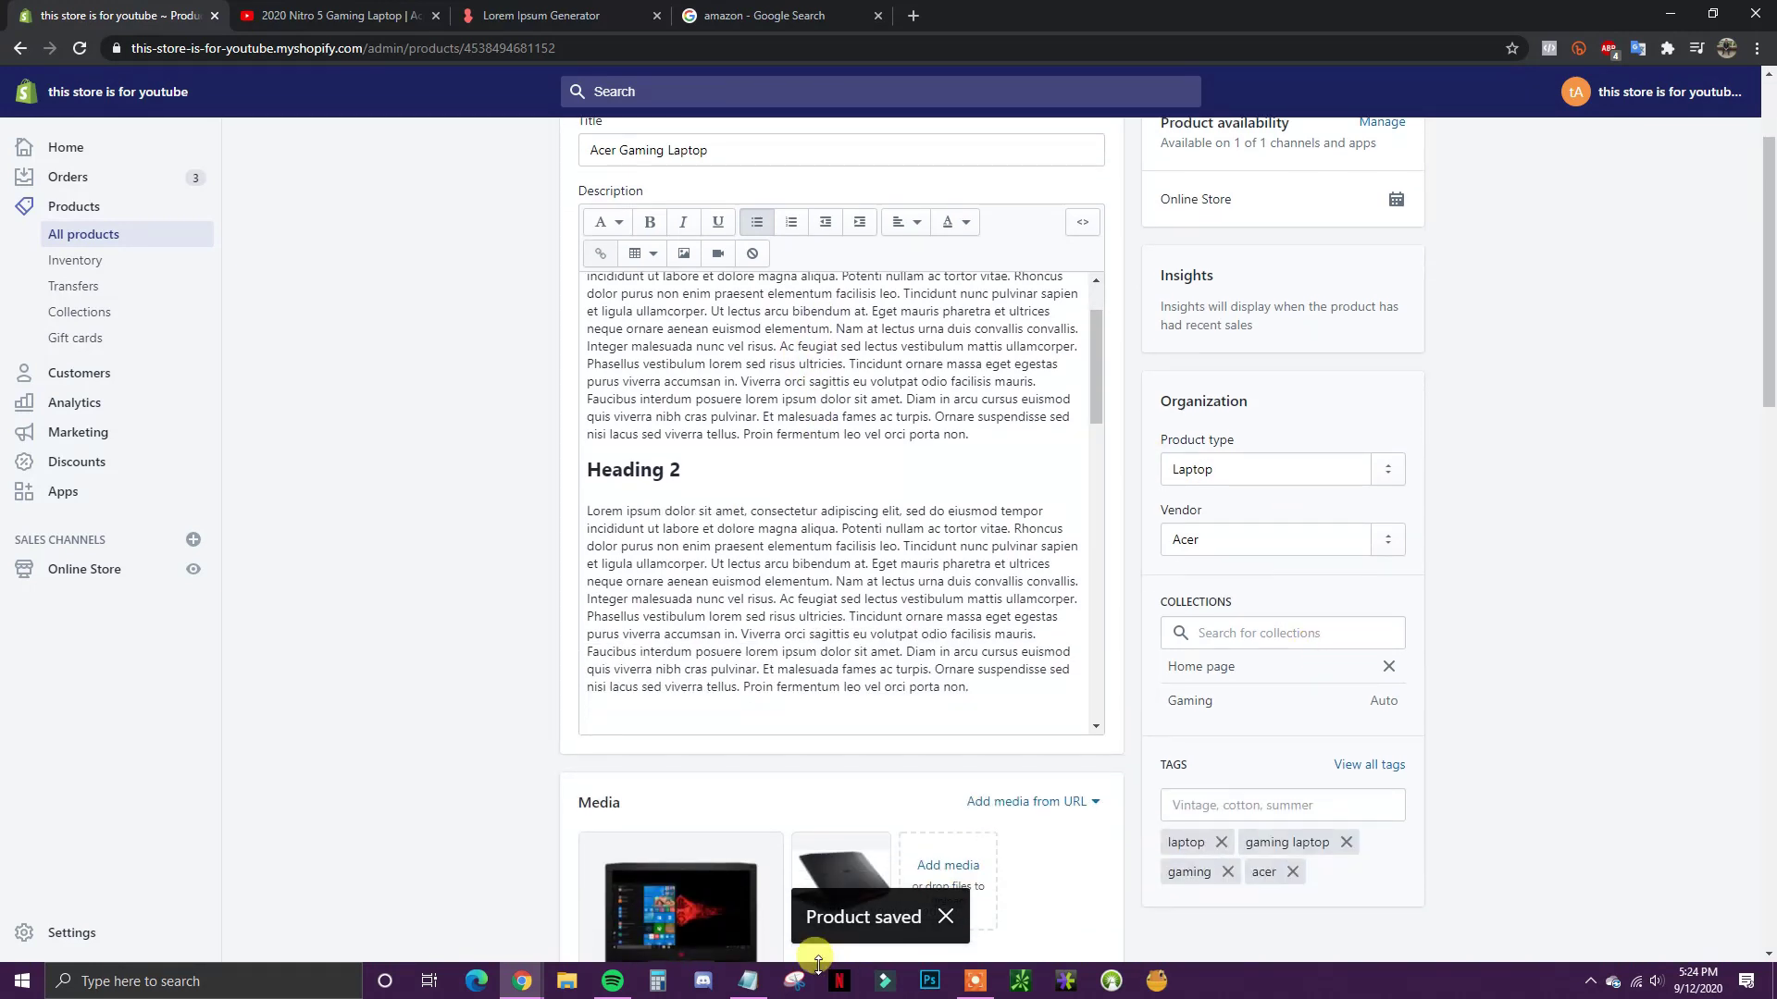
pyautogui.click(747, 981)
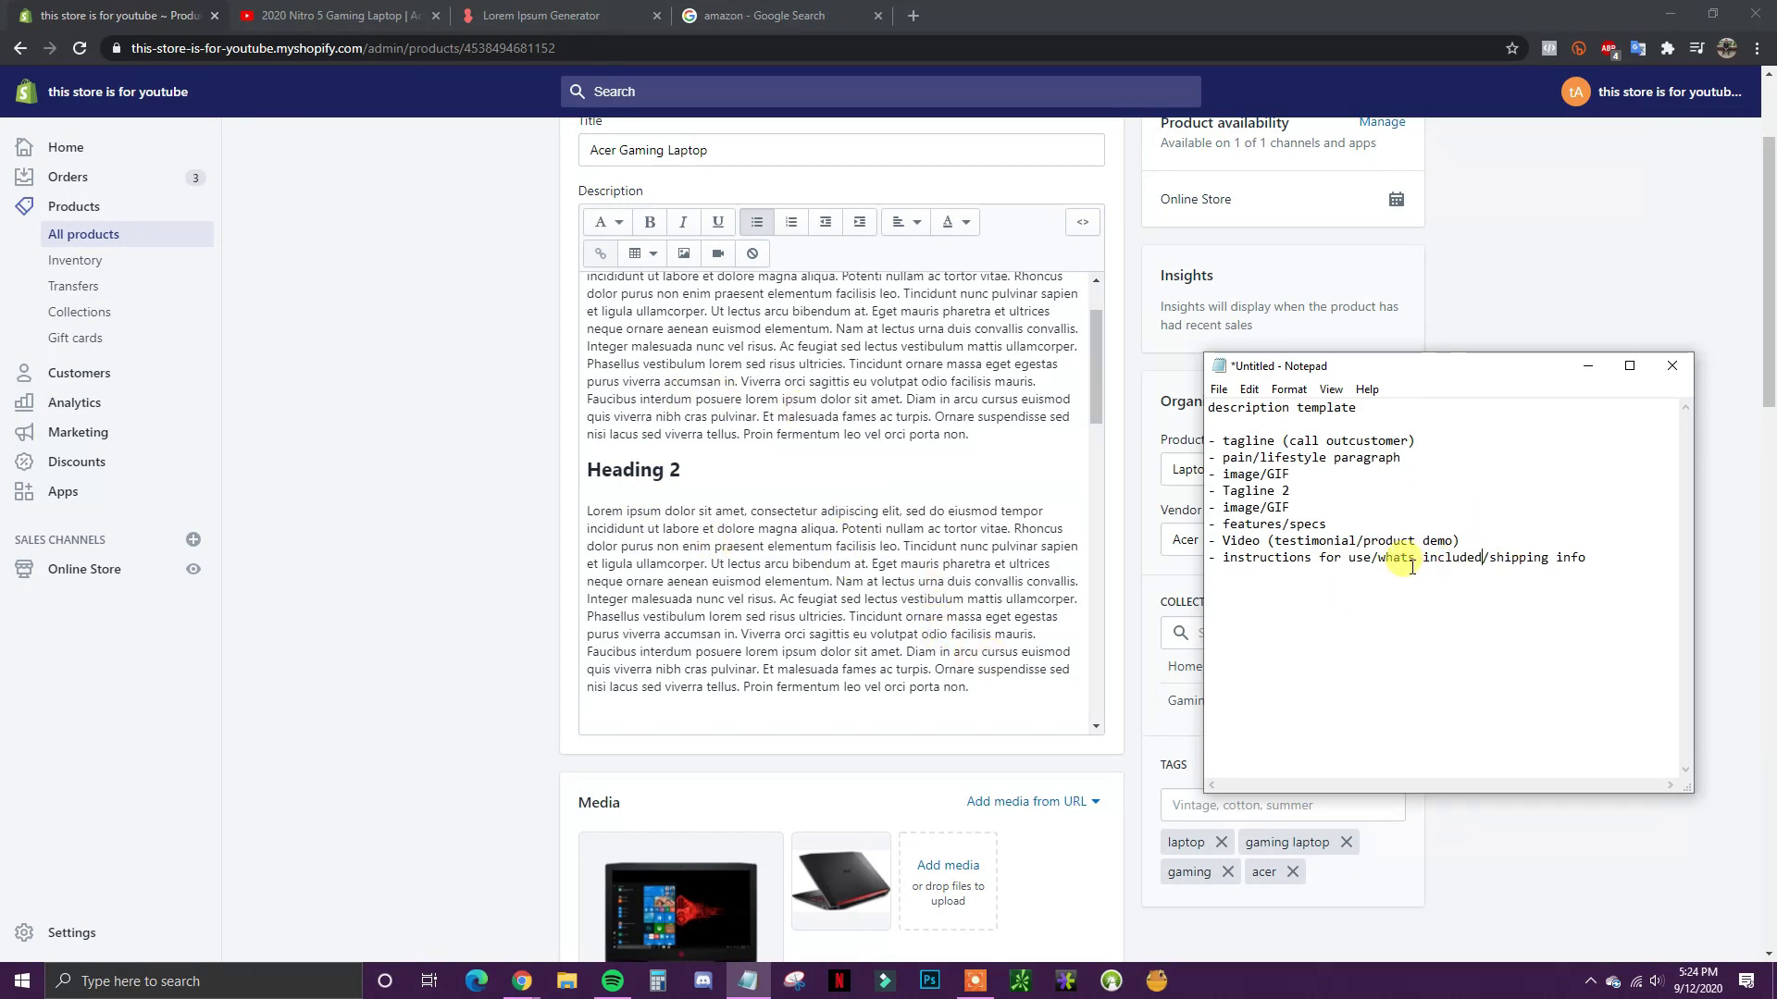
pyautogui.moveTo(1586, 558); pyautogui.dragTo(1289, 491)
pyautogui.moveTo(1213, 410); pyautogui.dragTo(1590, 542)
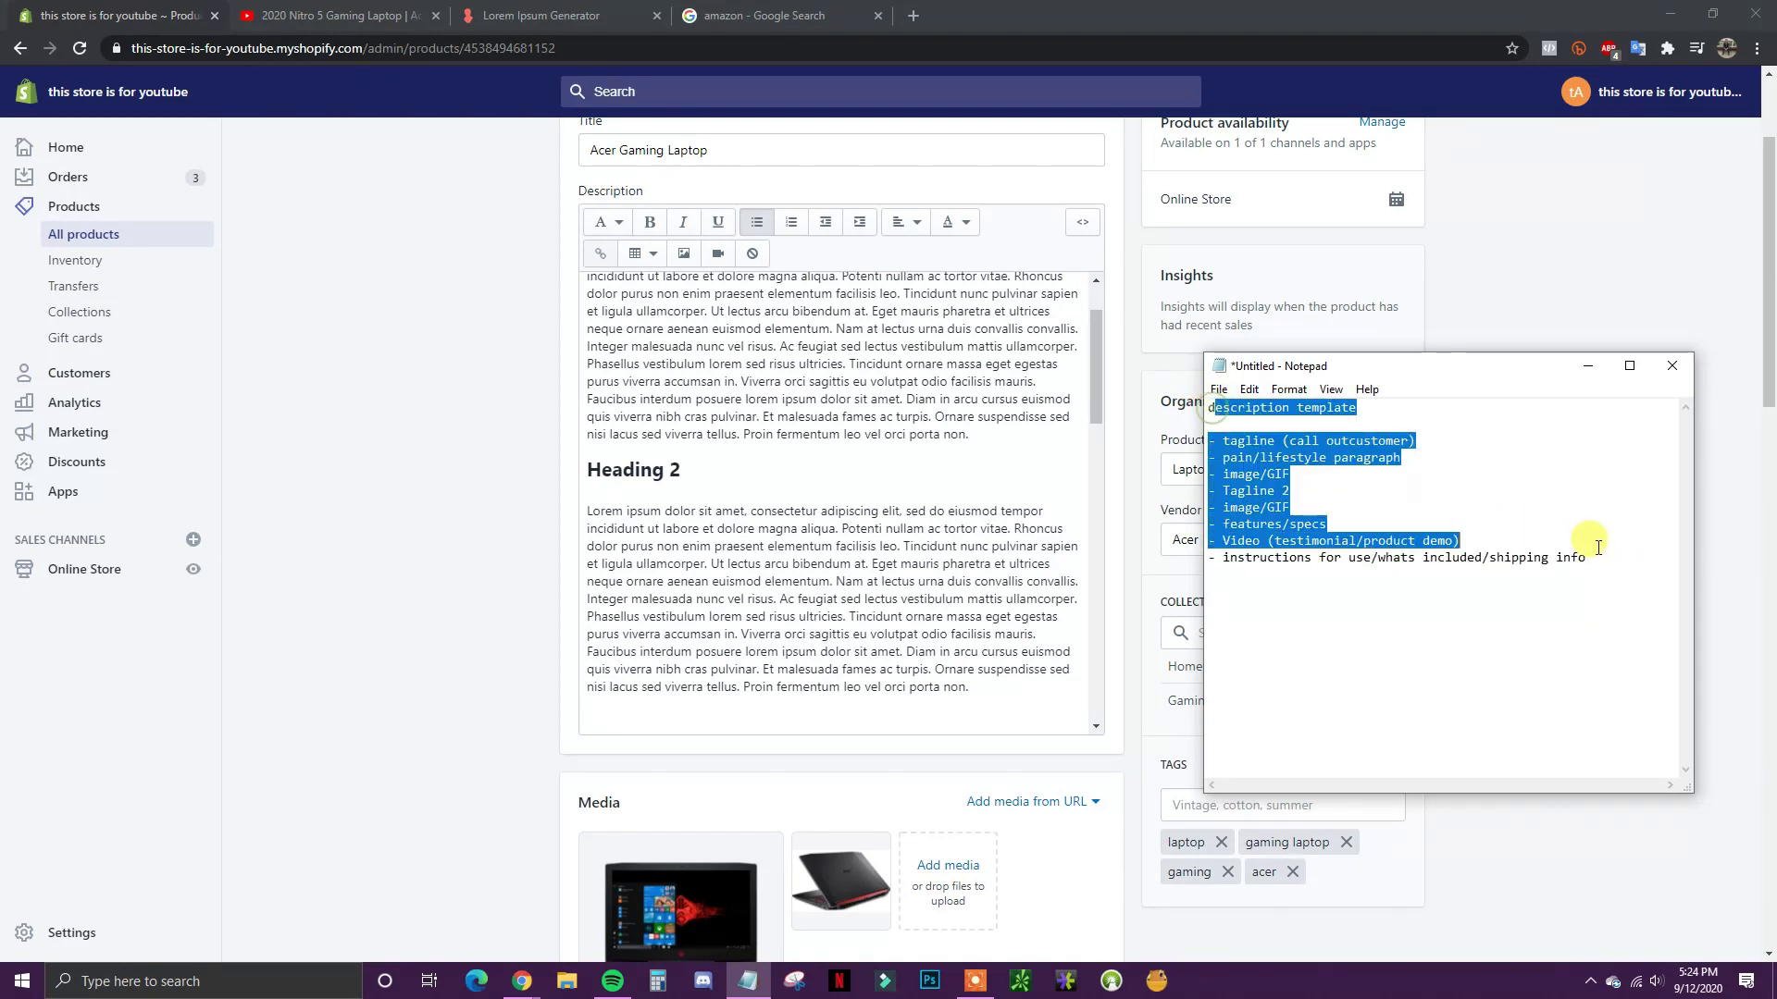
pyautogui.click(1587, 366)
# Step: Look over the product's media and pricing sections and view the Acer Gaming Laptop page on the online store
pyautogui.scroll(-3, 1052, 453)
pyautogui.scroll(-7, 1471, 491)
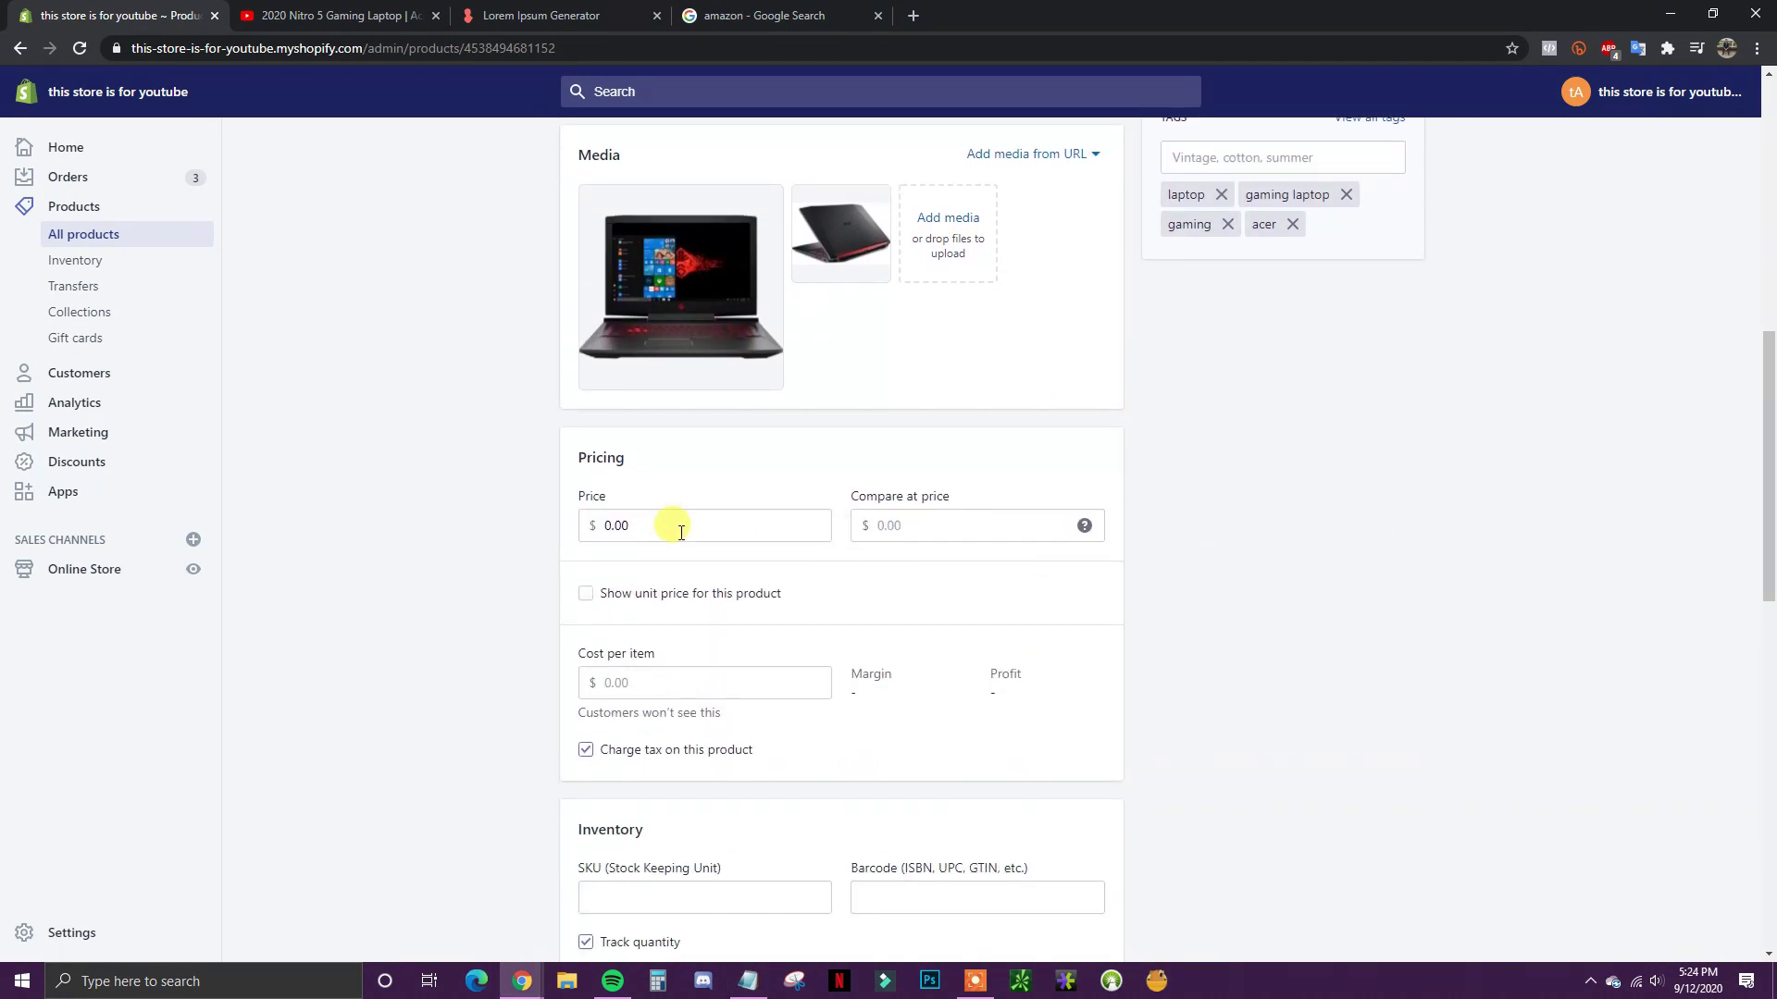
pyautogui.scroll(2, 1173, 583)
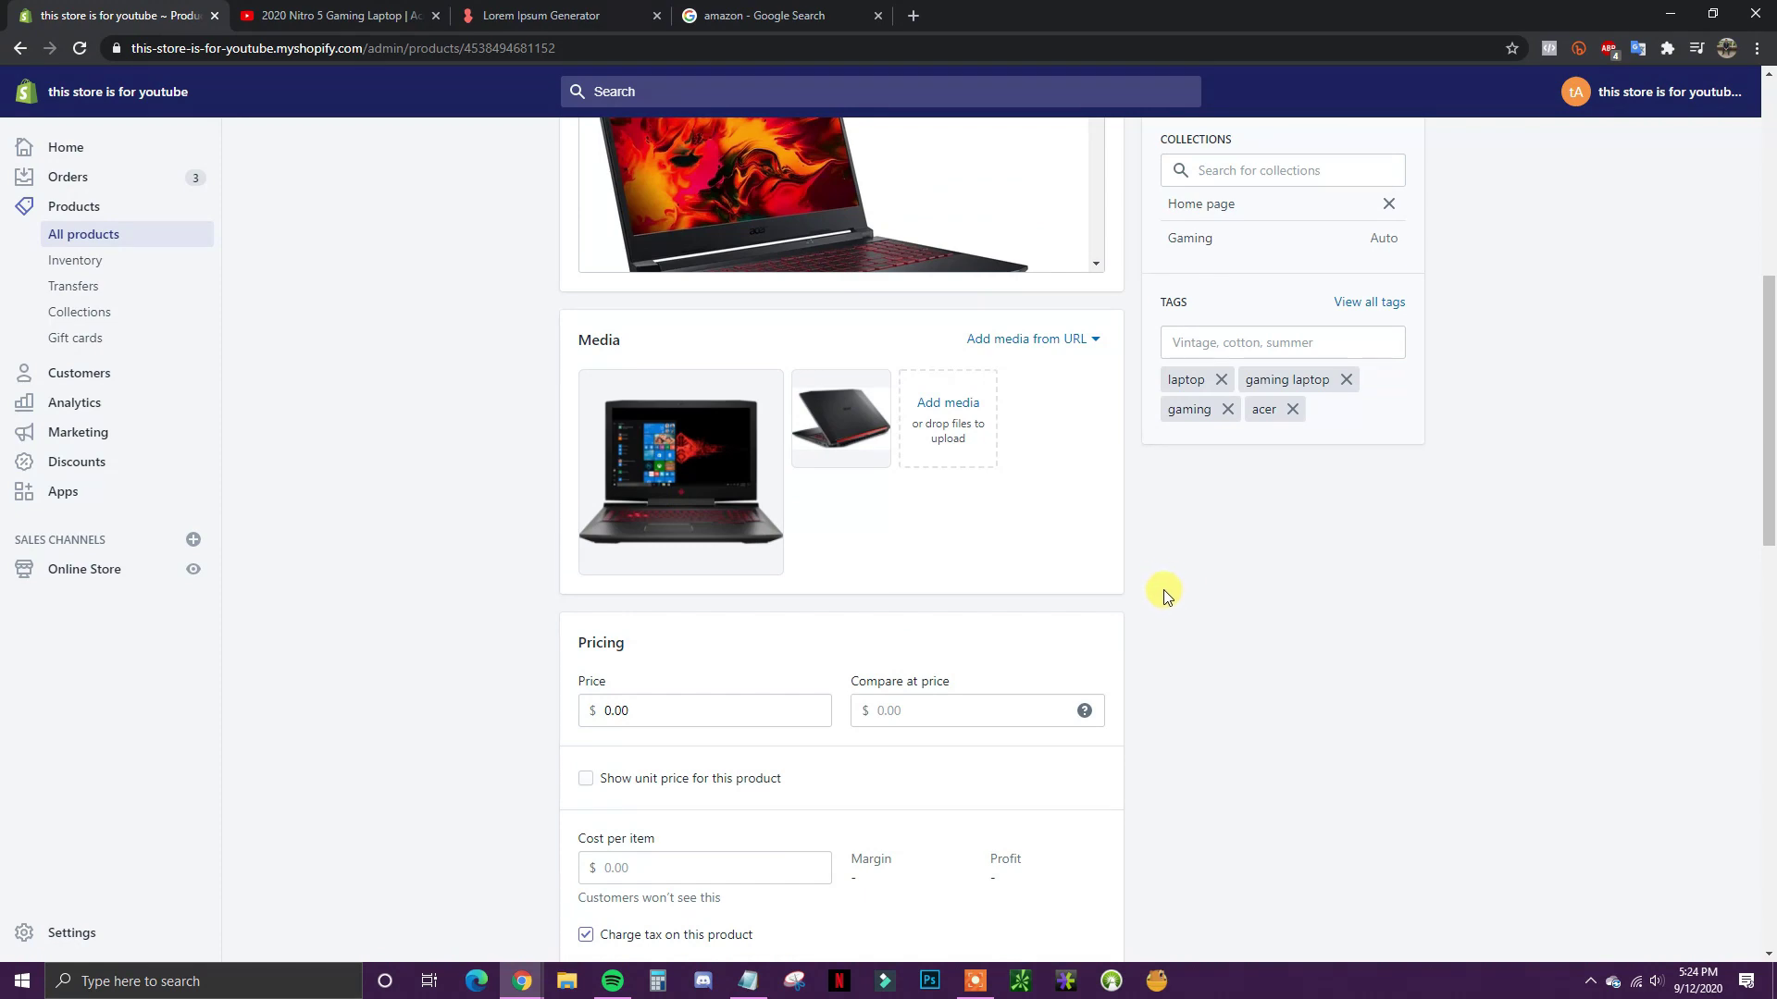
pyautogui.scroll(7, 1209, 676)
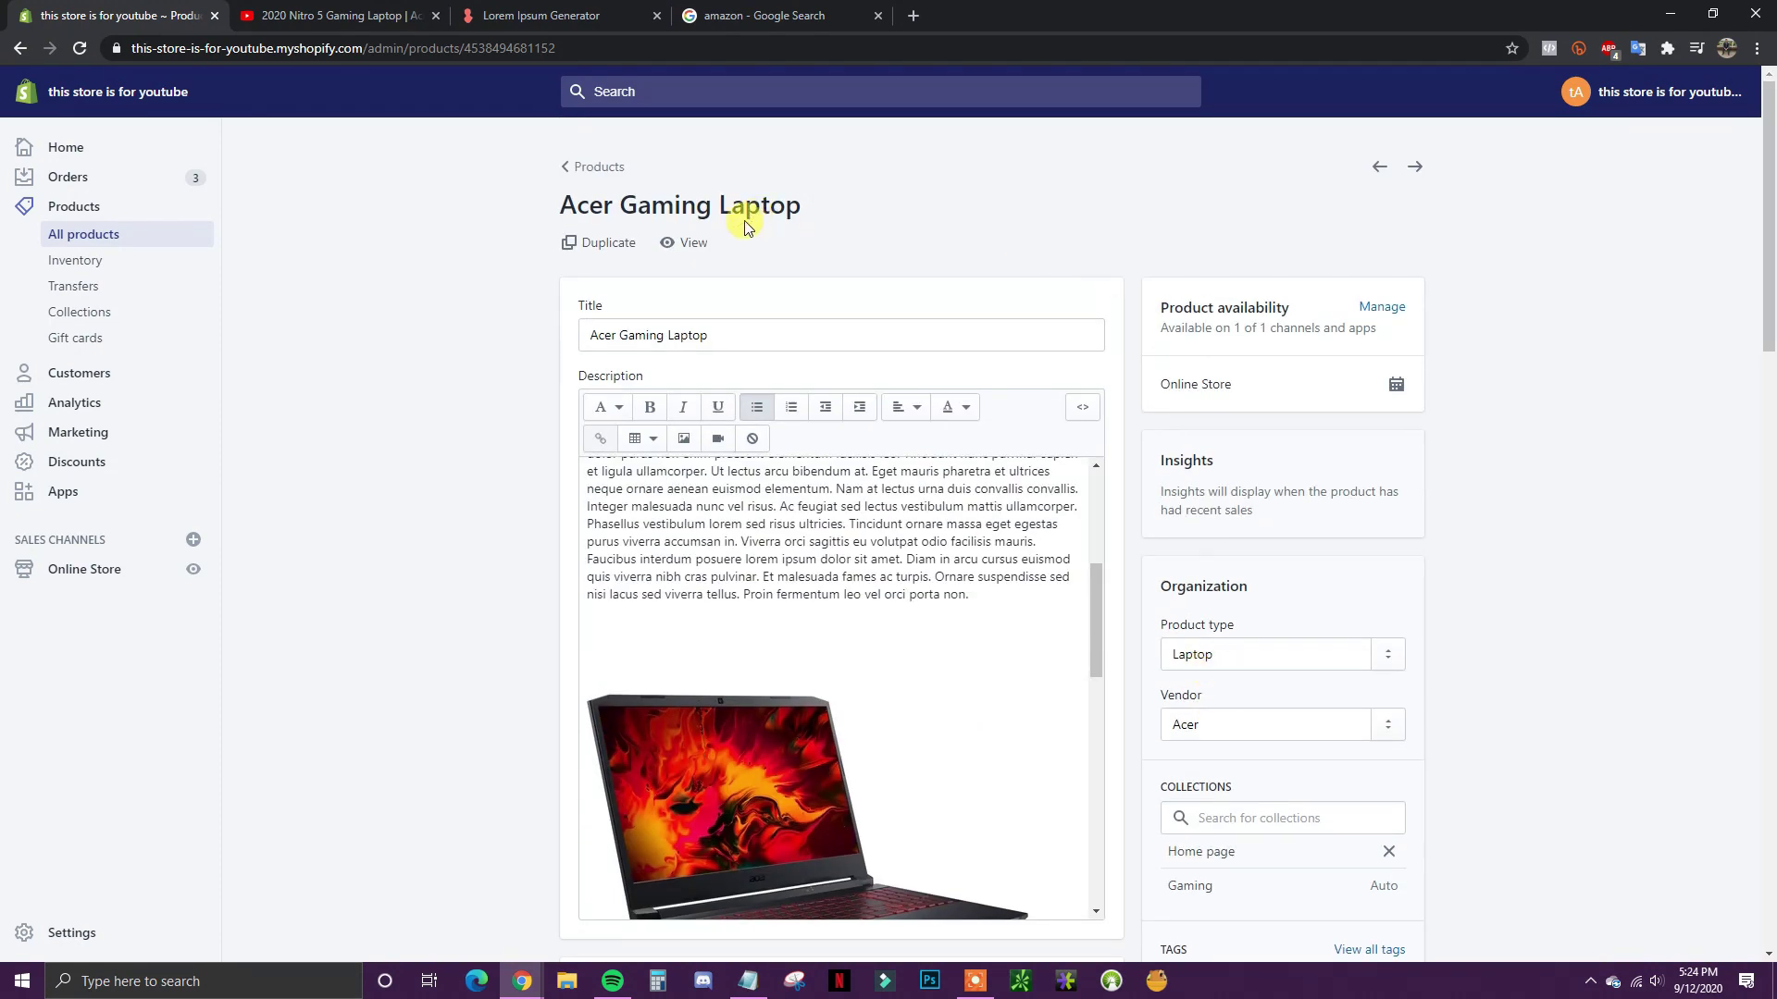
pyautogui.click(709, 246)
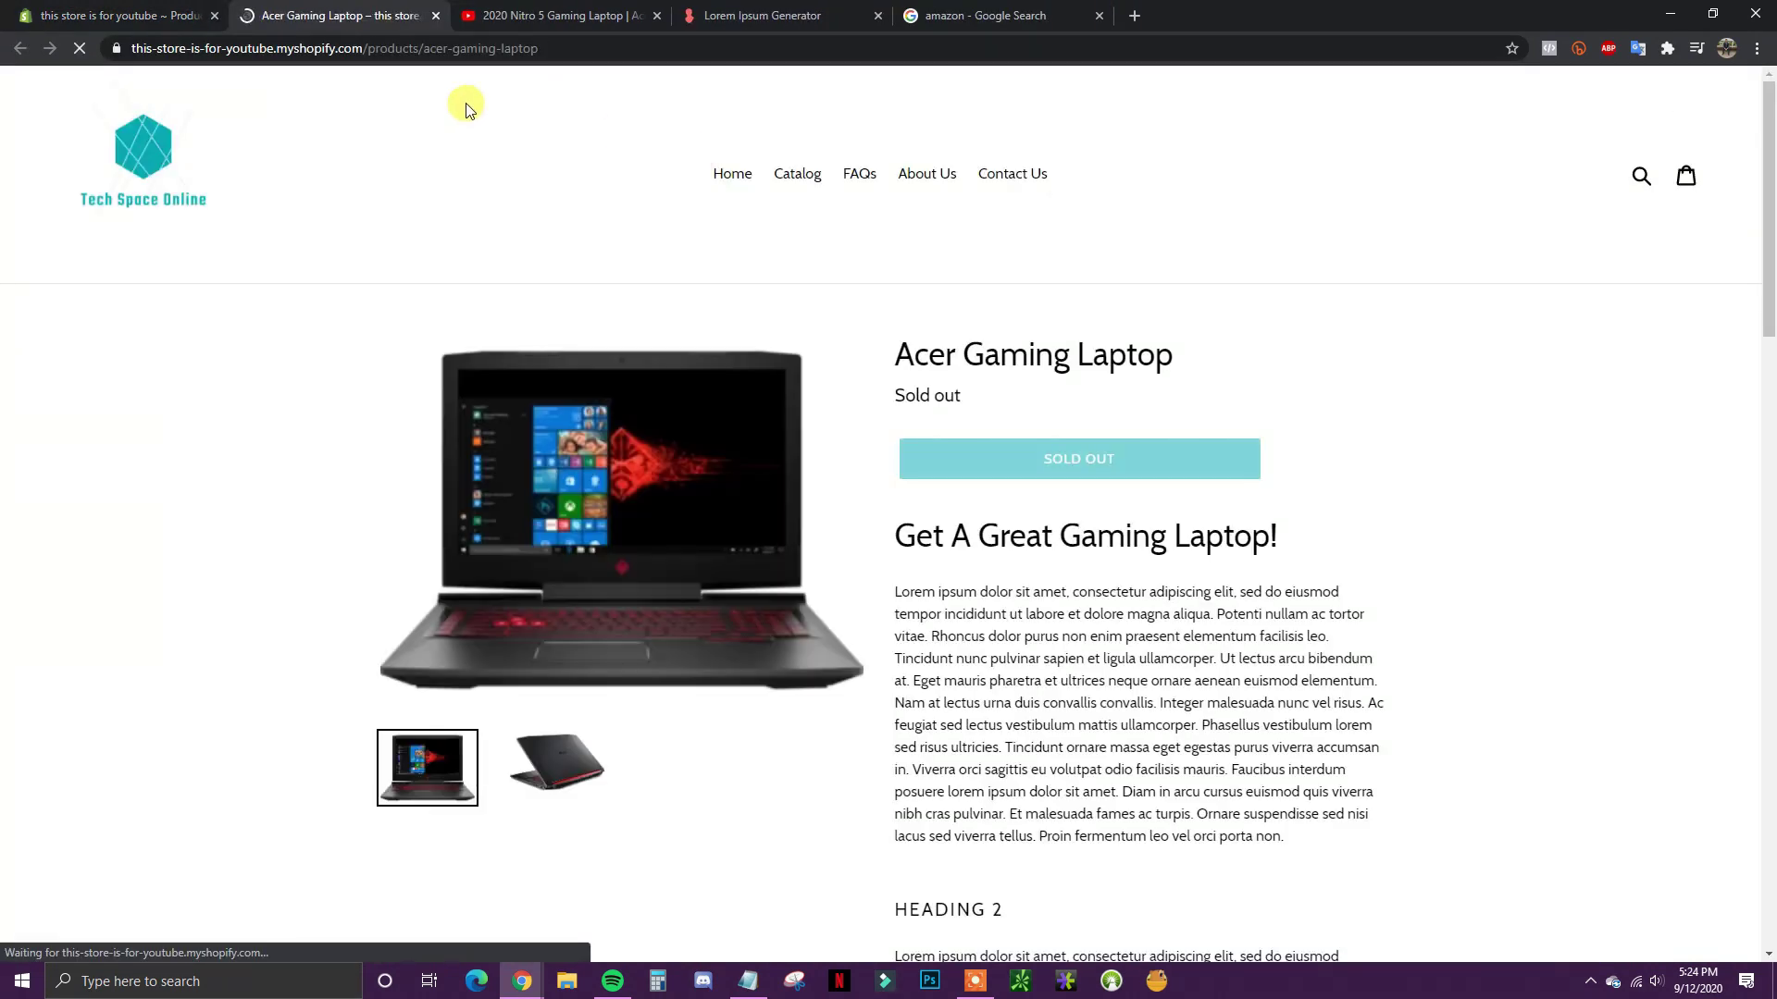
pyautogui.scroll(-1, 1351, 622)
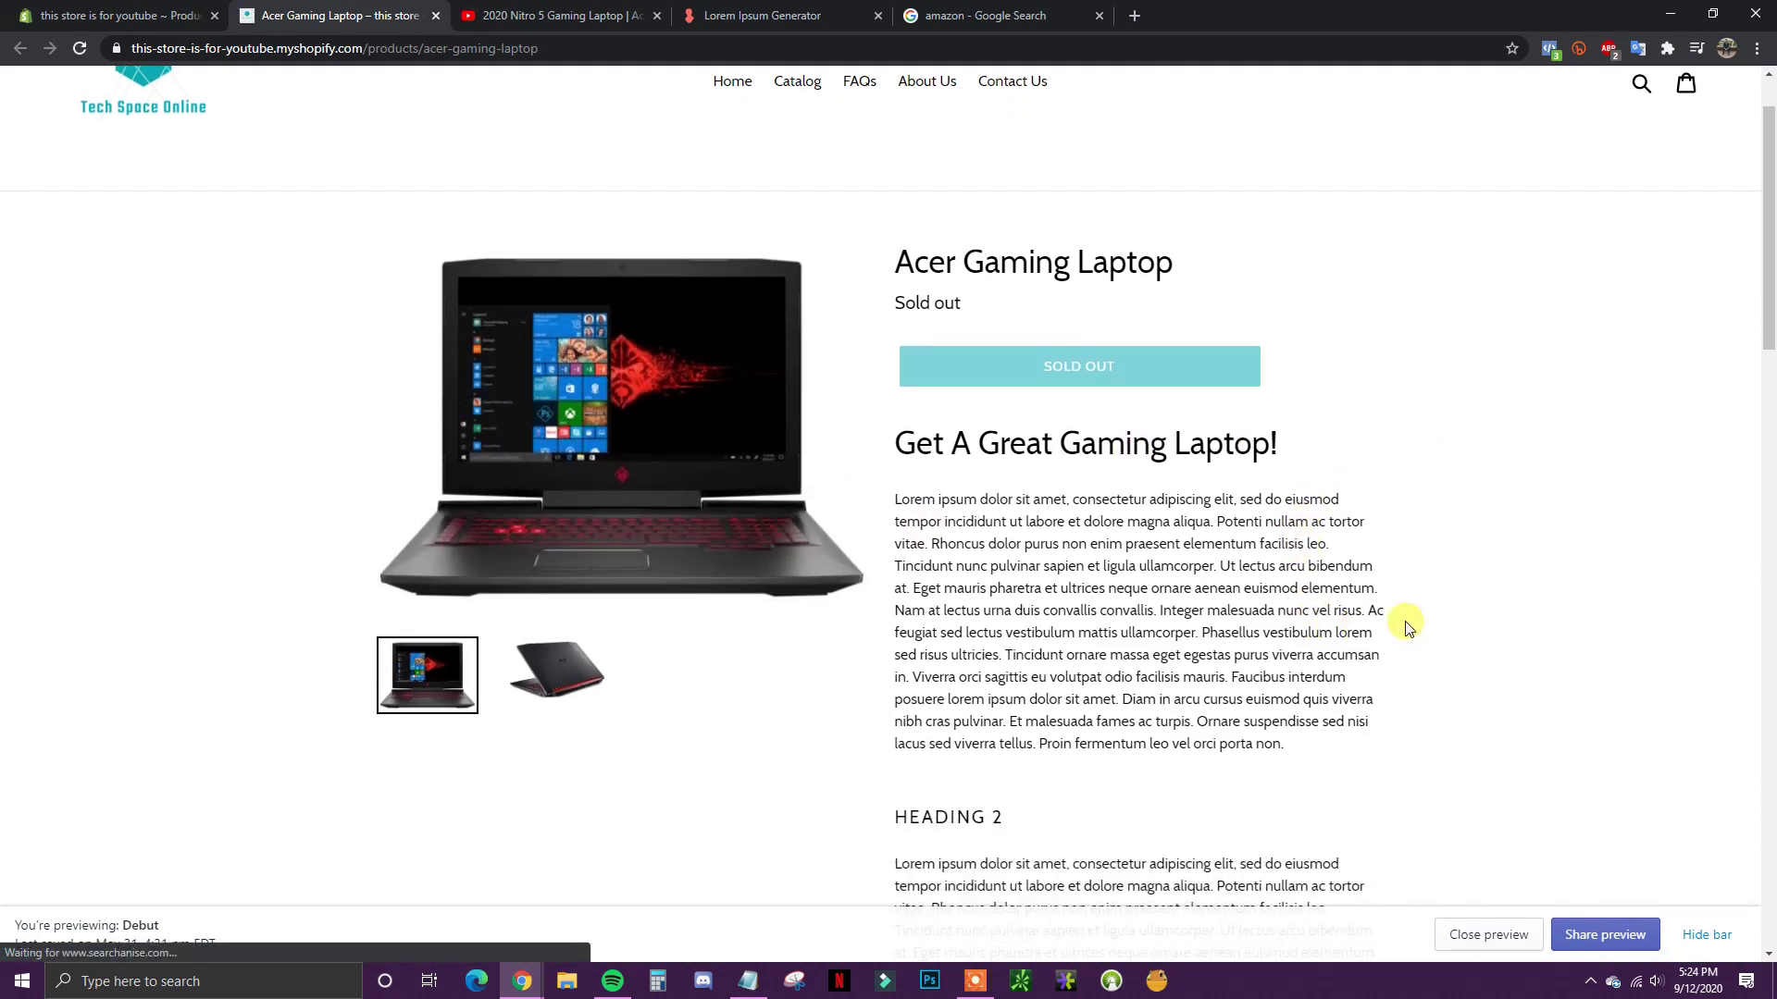
pyautogui.scroll(1, 1456, 563)
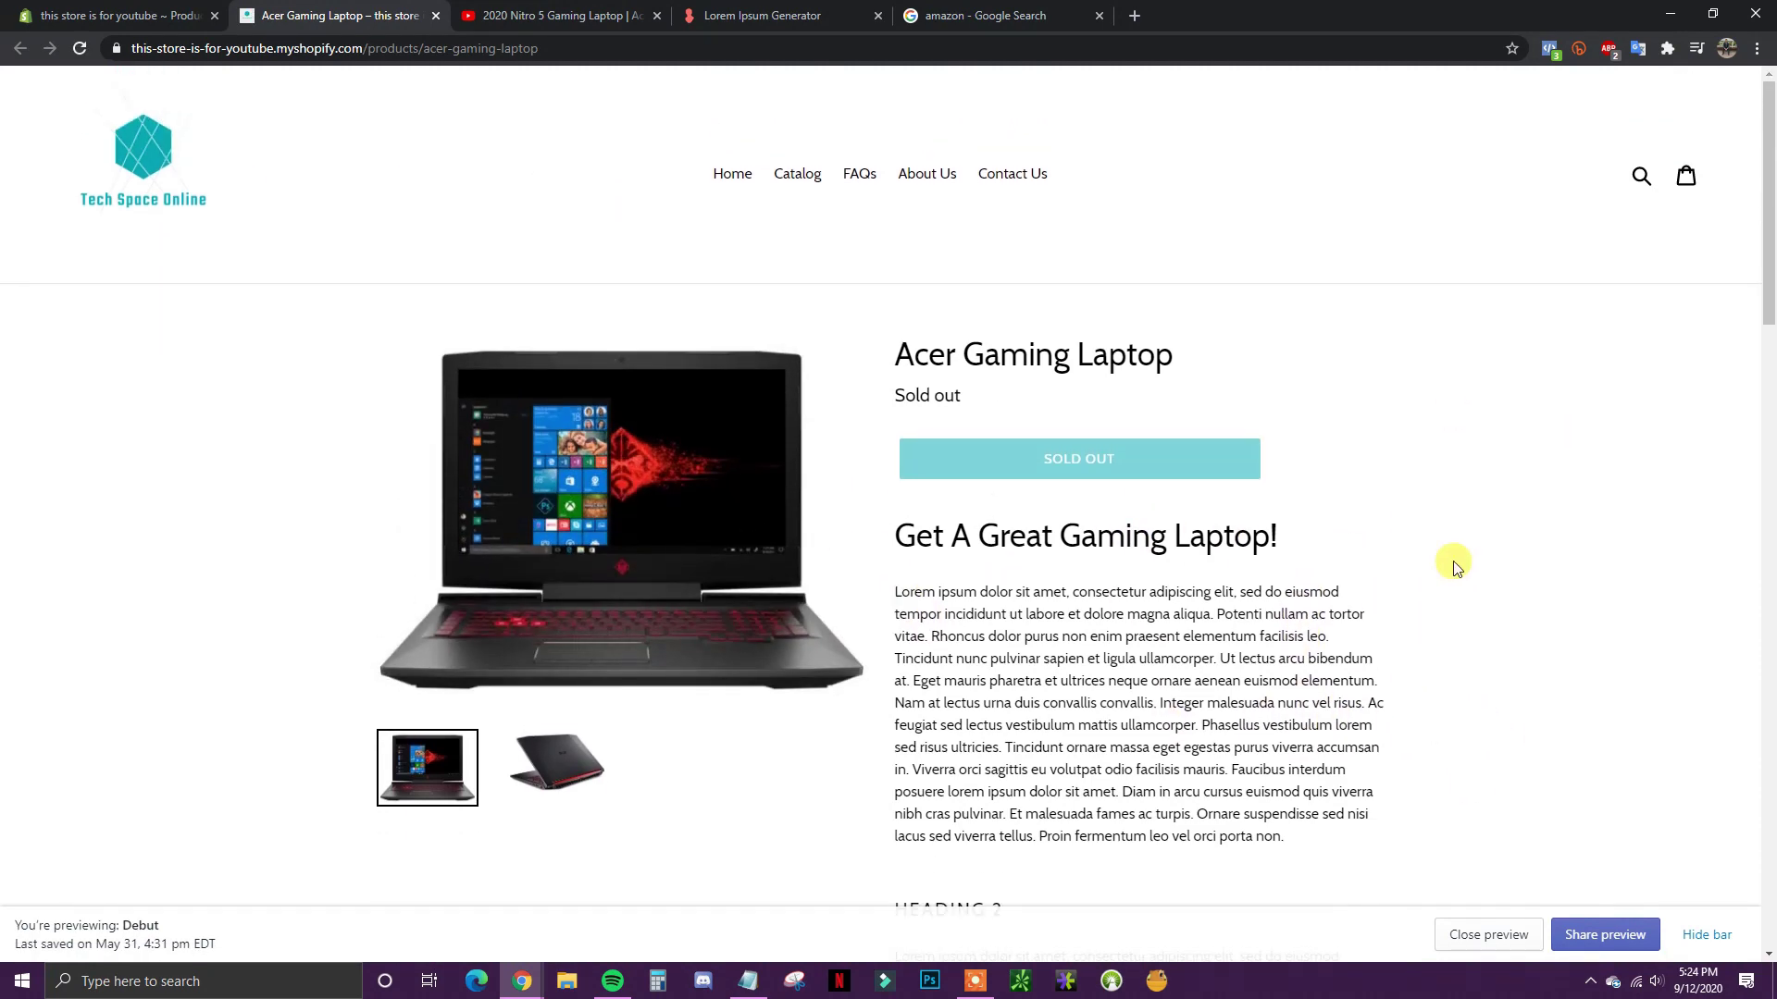
# Step: Look through the Acer Gaming Laptop page on the online store, down through its description and back to the title
pyautogui.scroll(-7, 1444, 565)
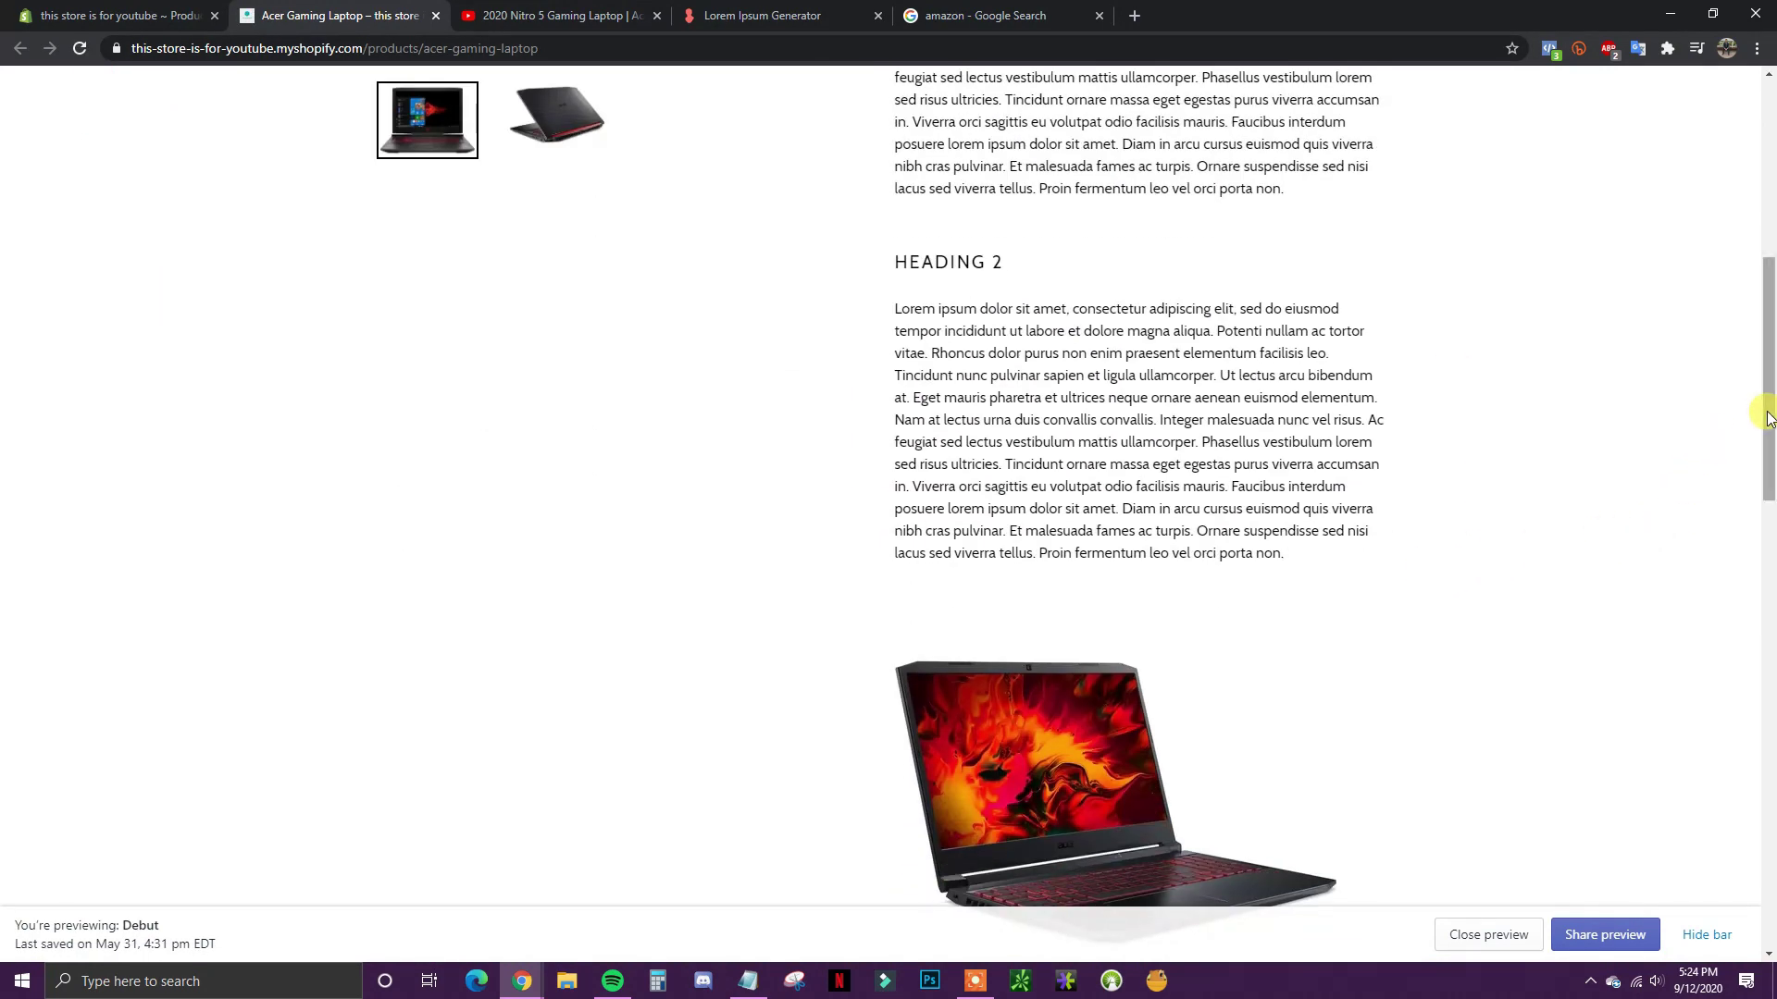
pyautogui.moveTo(1768, 417); pyautogui.dragTo(1768, 712)
pyautogui.scroll(-2, 1131, 670)
pyautogui.press('Home')
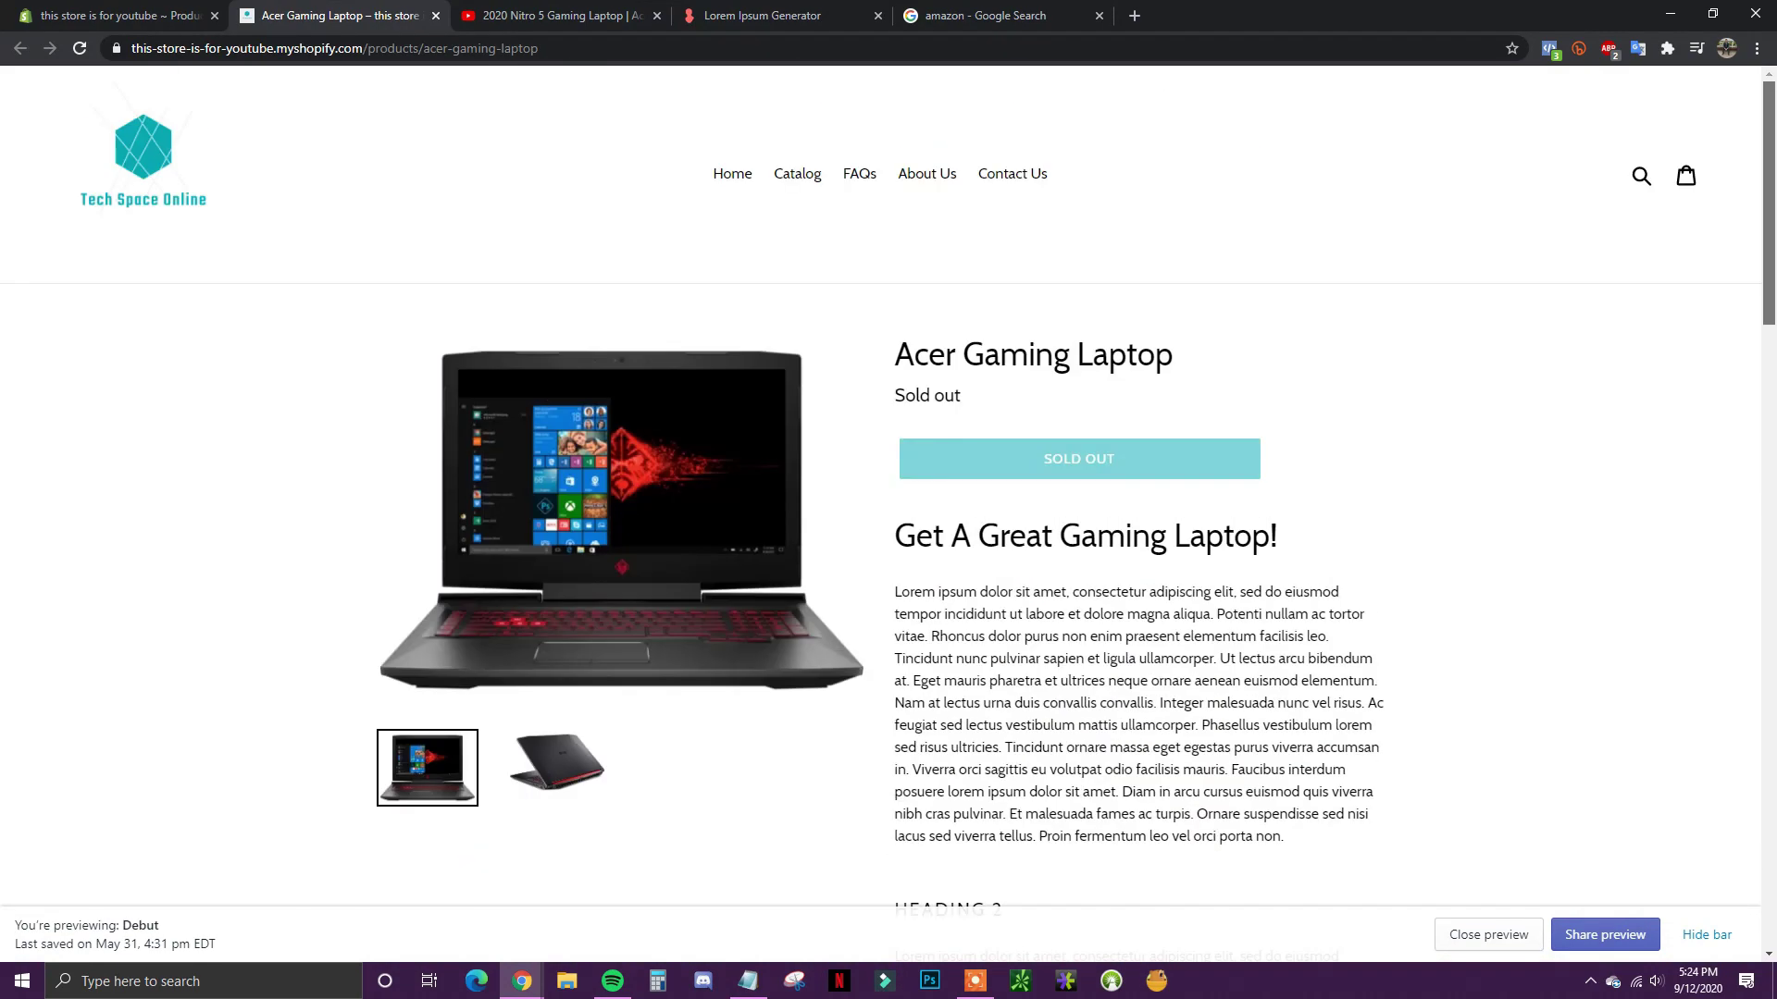
# Step: Go back to the product's admin page, set its price to $699.99 and save the product
pyautogui.hotkey('ctrl', '1')
pyautogui.scroll(-10, 1509, 763)
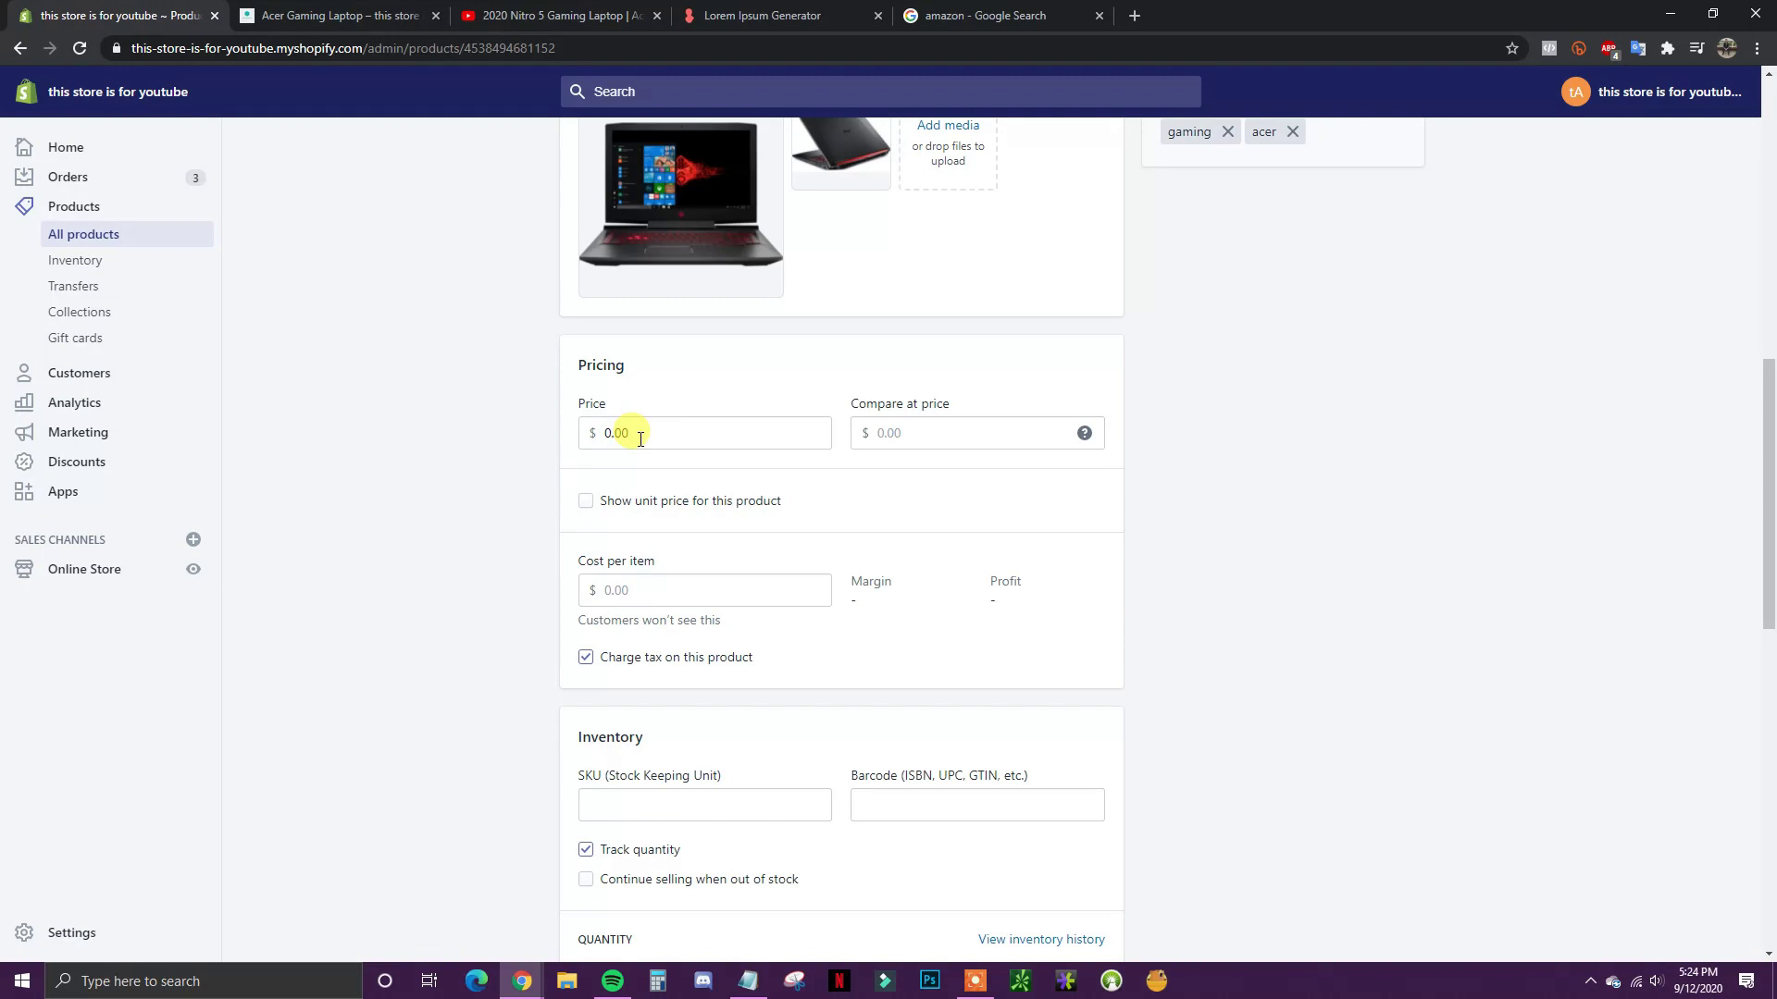
pyautogui.moveTo(640, 438); pyautogui.dragTo(613, 438)
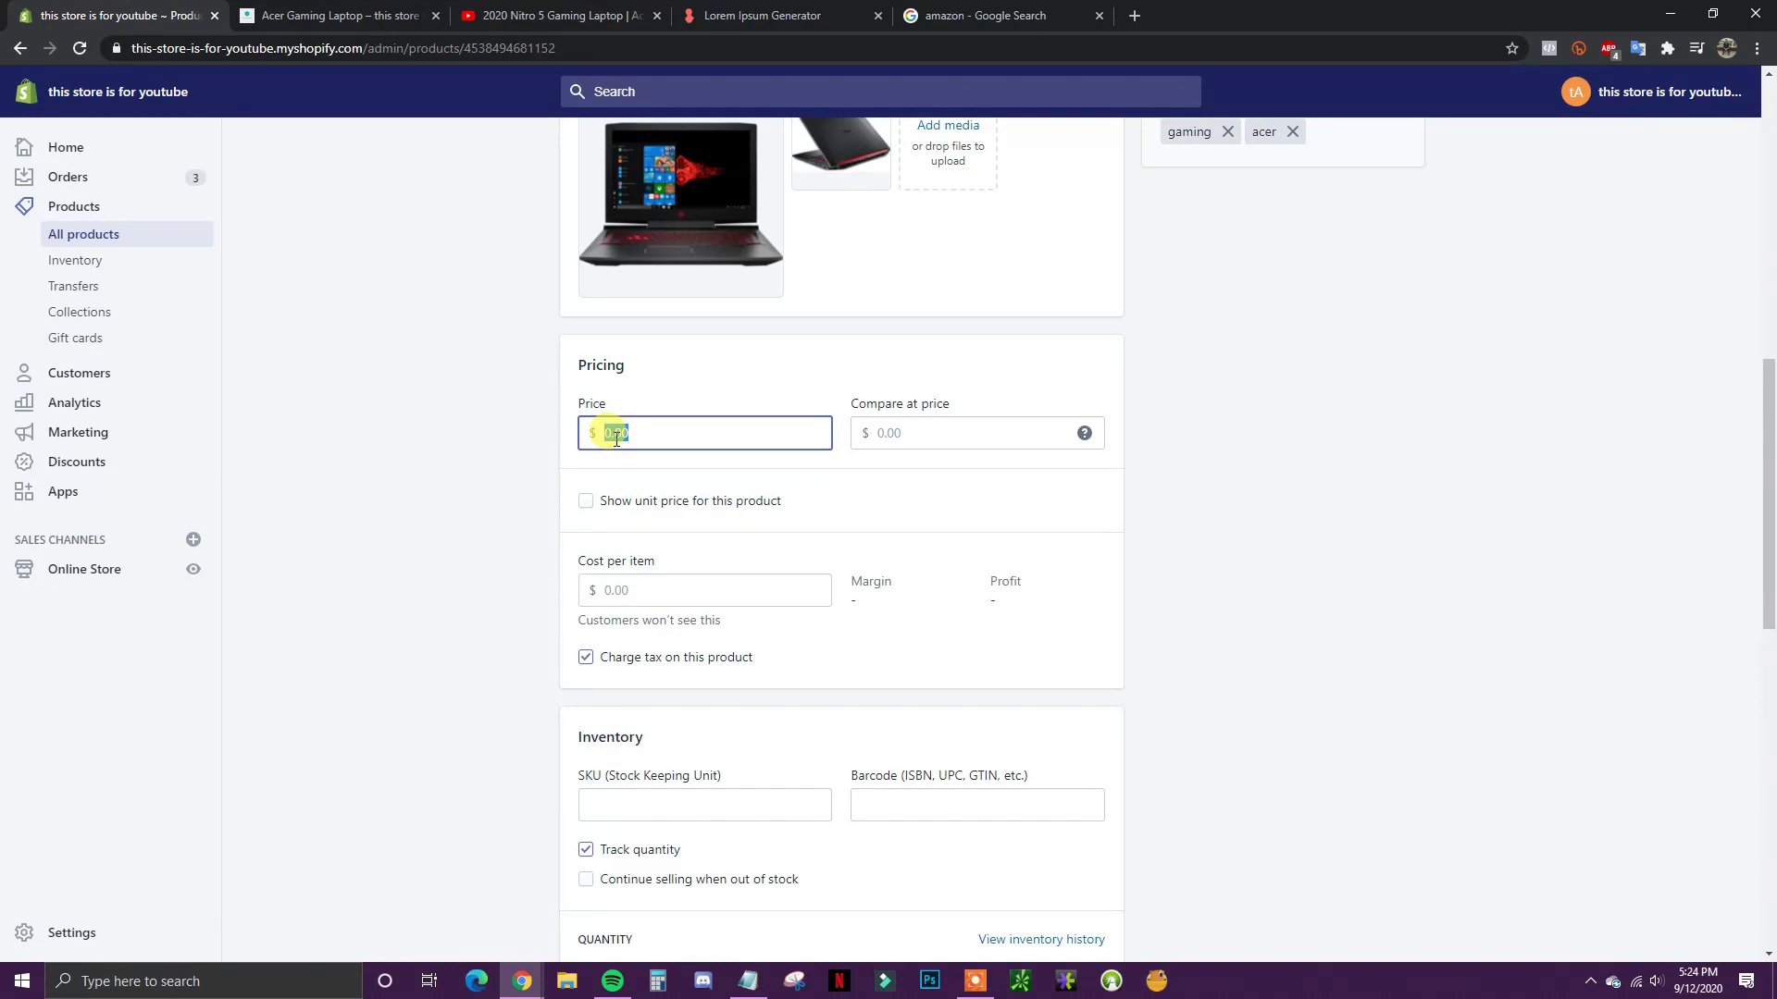
pyautogui.write('65')
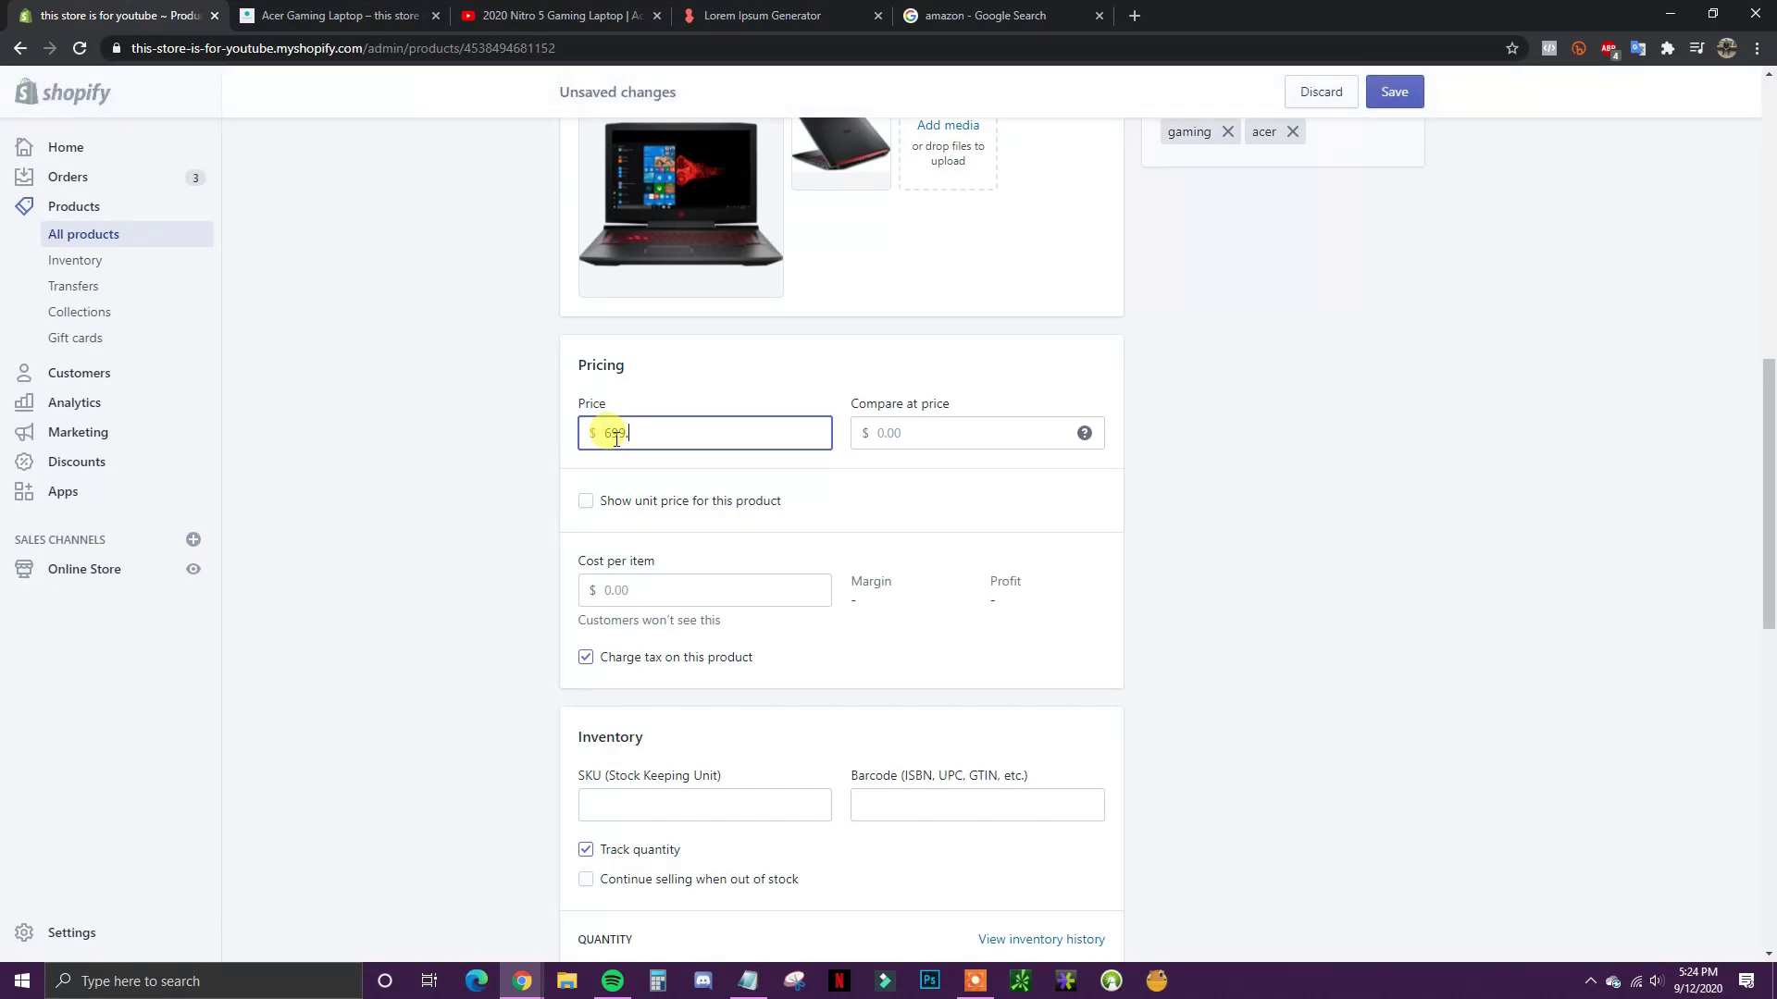
pyautogui.click(905, 433)
pyautogui.click(1393, 91)
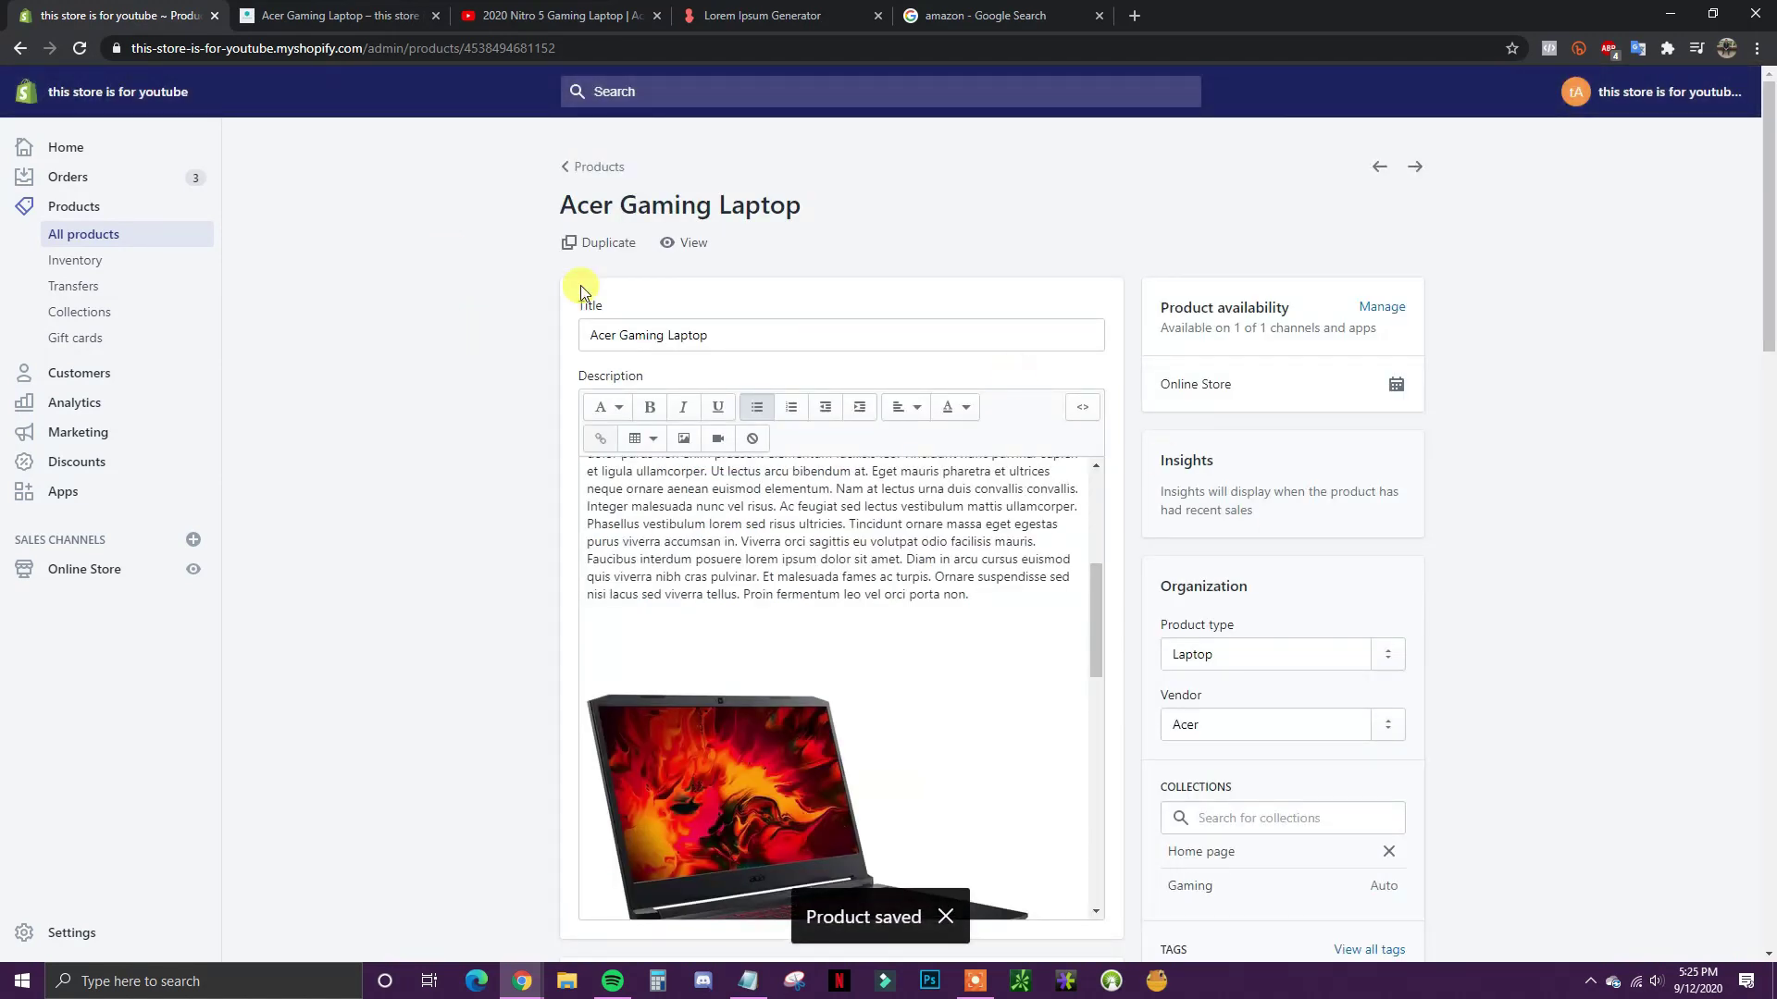
# Step: Check the product's saved pricing, reload its online store page and return to the product's admin page
pyautogui.scroll(-8, 1370, 803)
pyautogui.scroll(-2, 1398, 740)
pyautogui.scroll(1, 1356, 730)
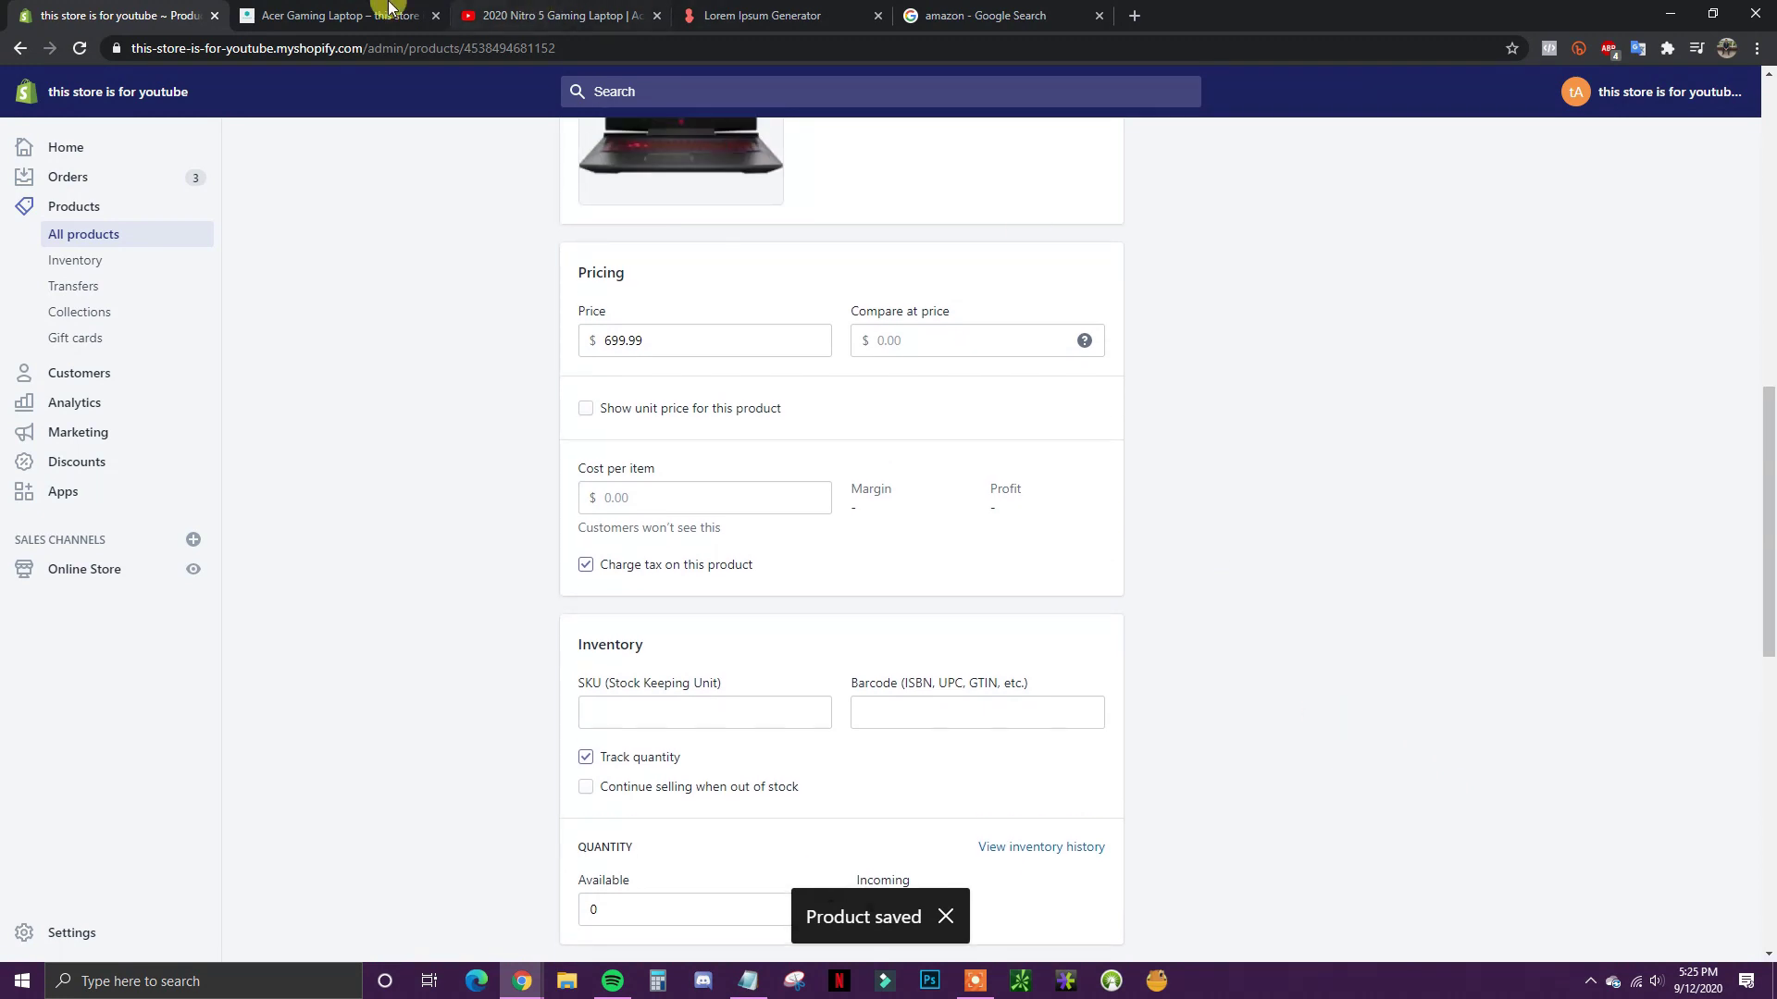
pyautogui.click(278, 16)
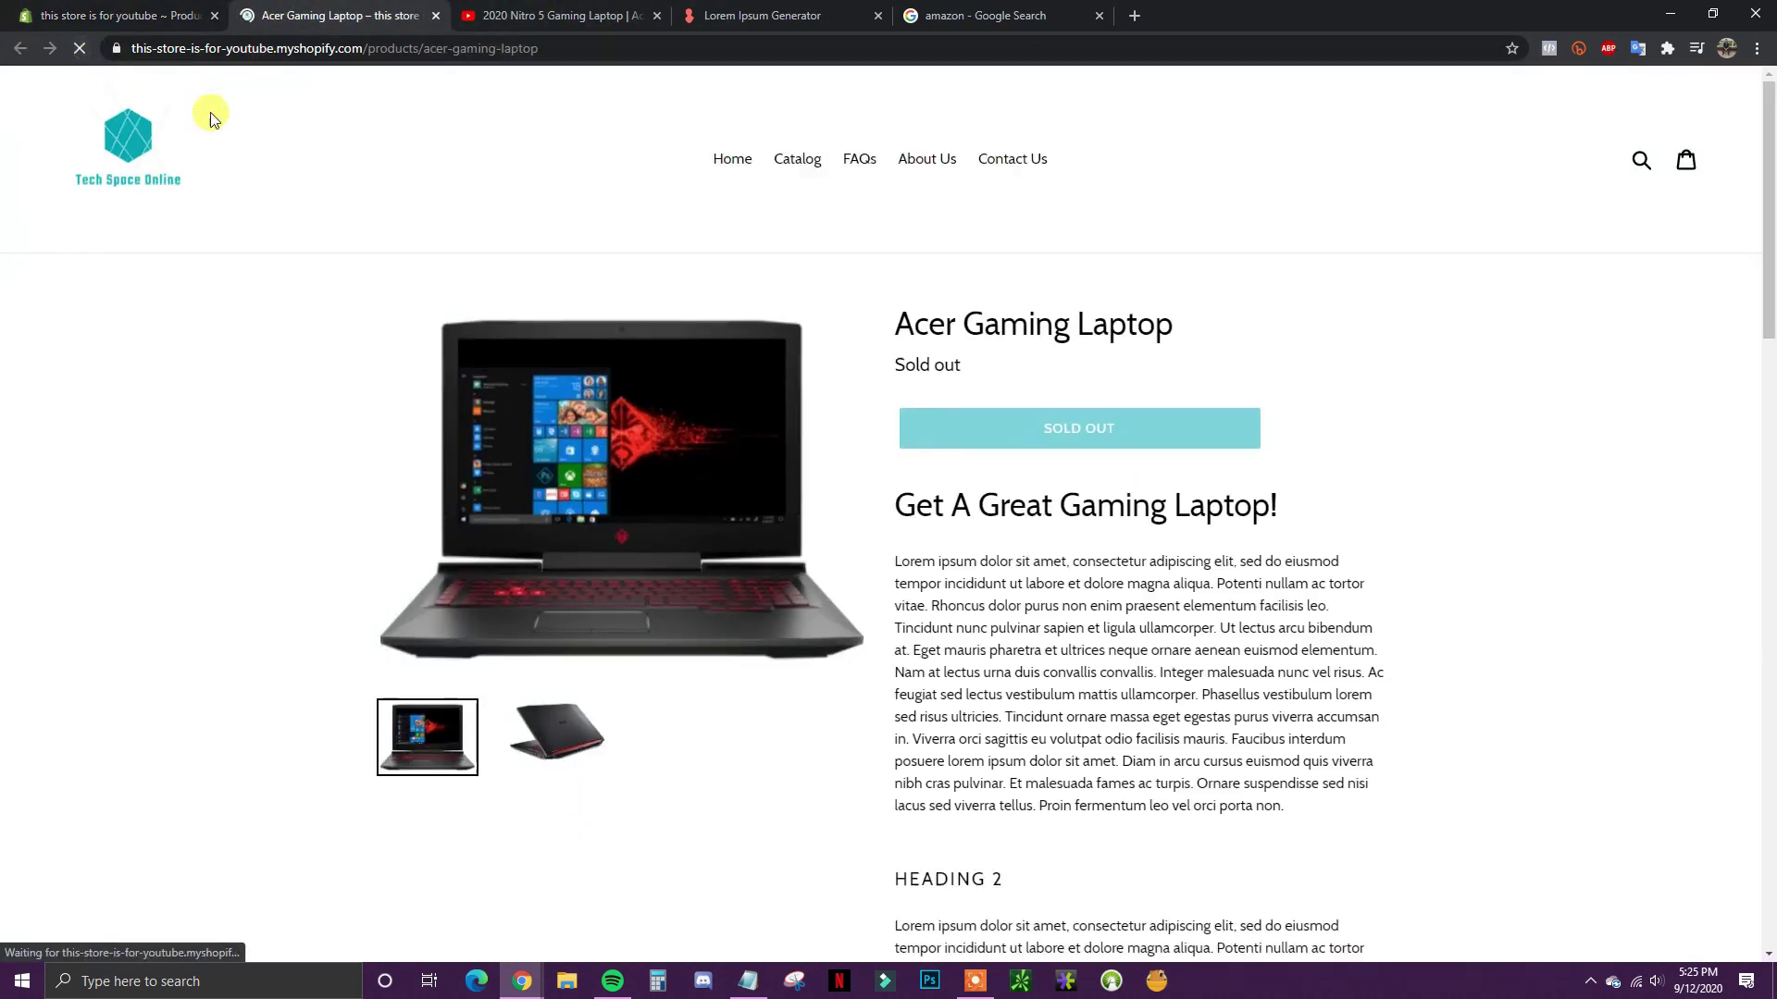
pyautogui.click(172, 7)
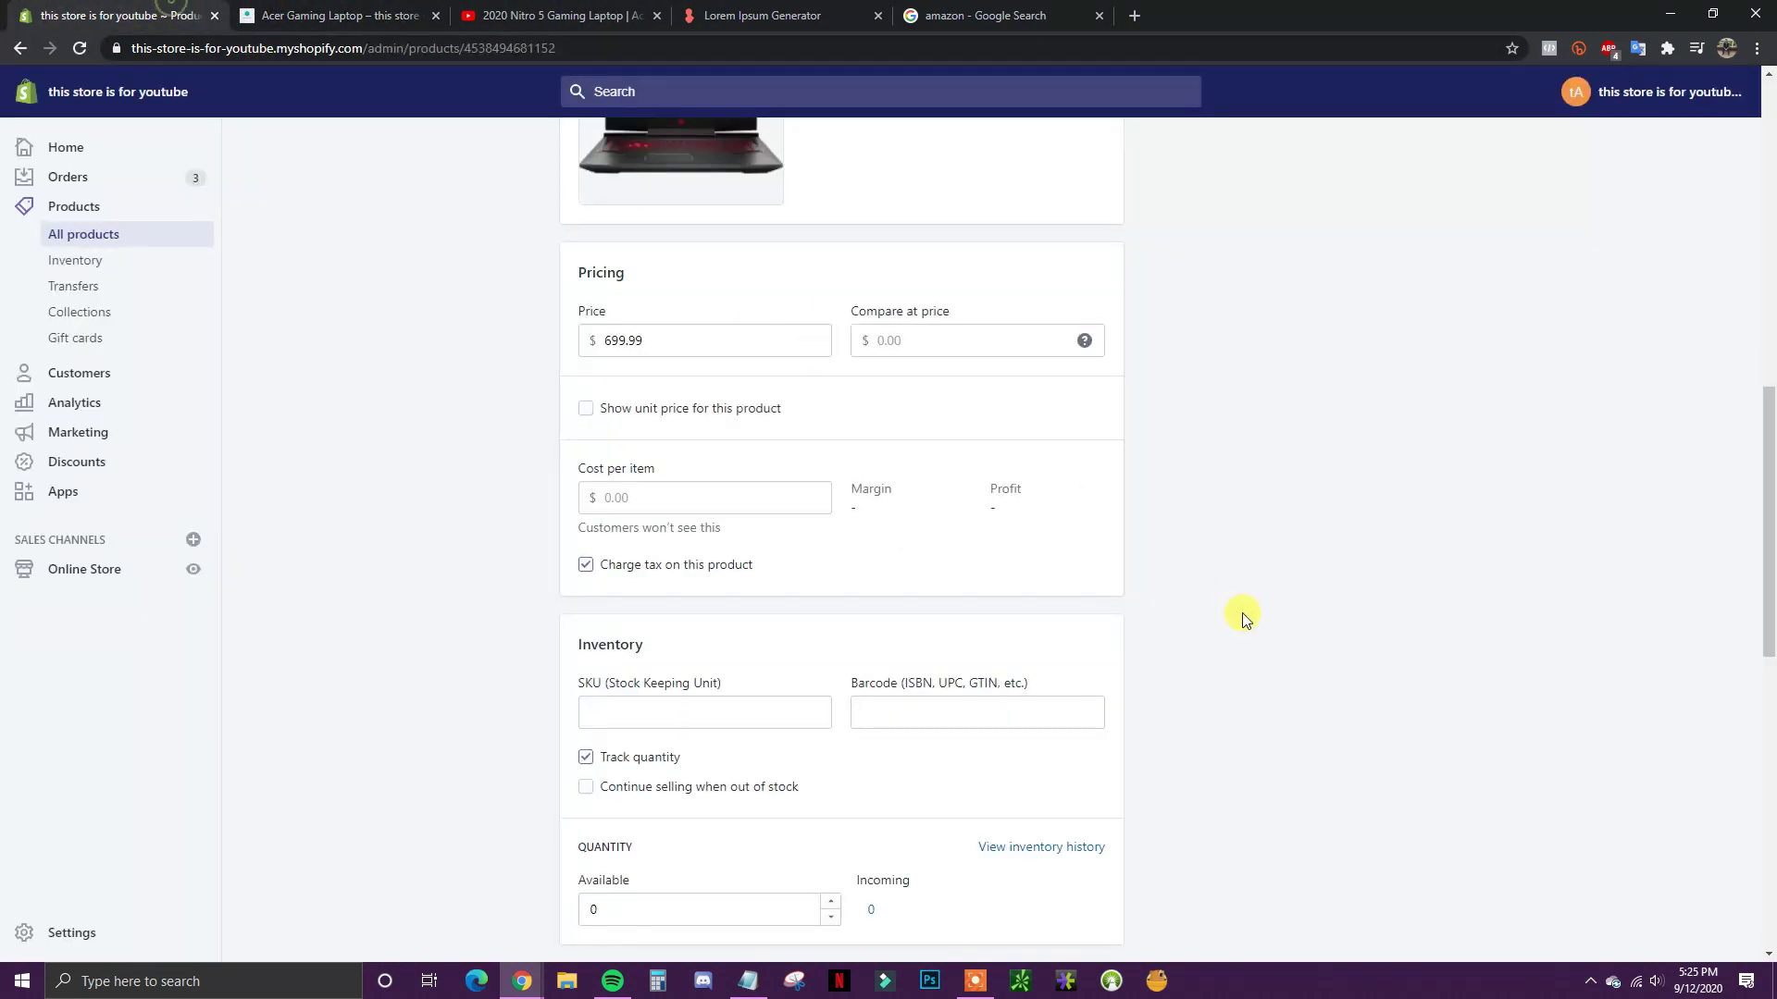
# Step: Set the product's available inventory quantity to 1 and save the product
pyautogui.scroll(-3, 1252, 630)
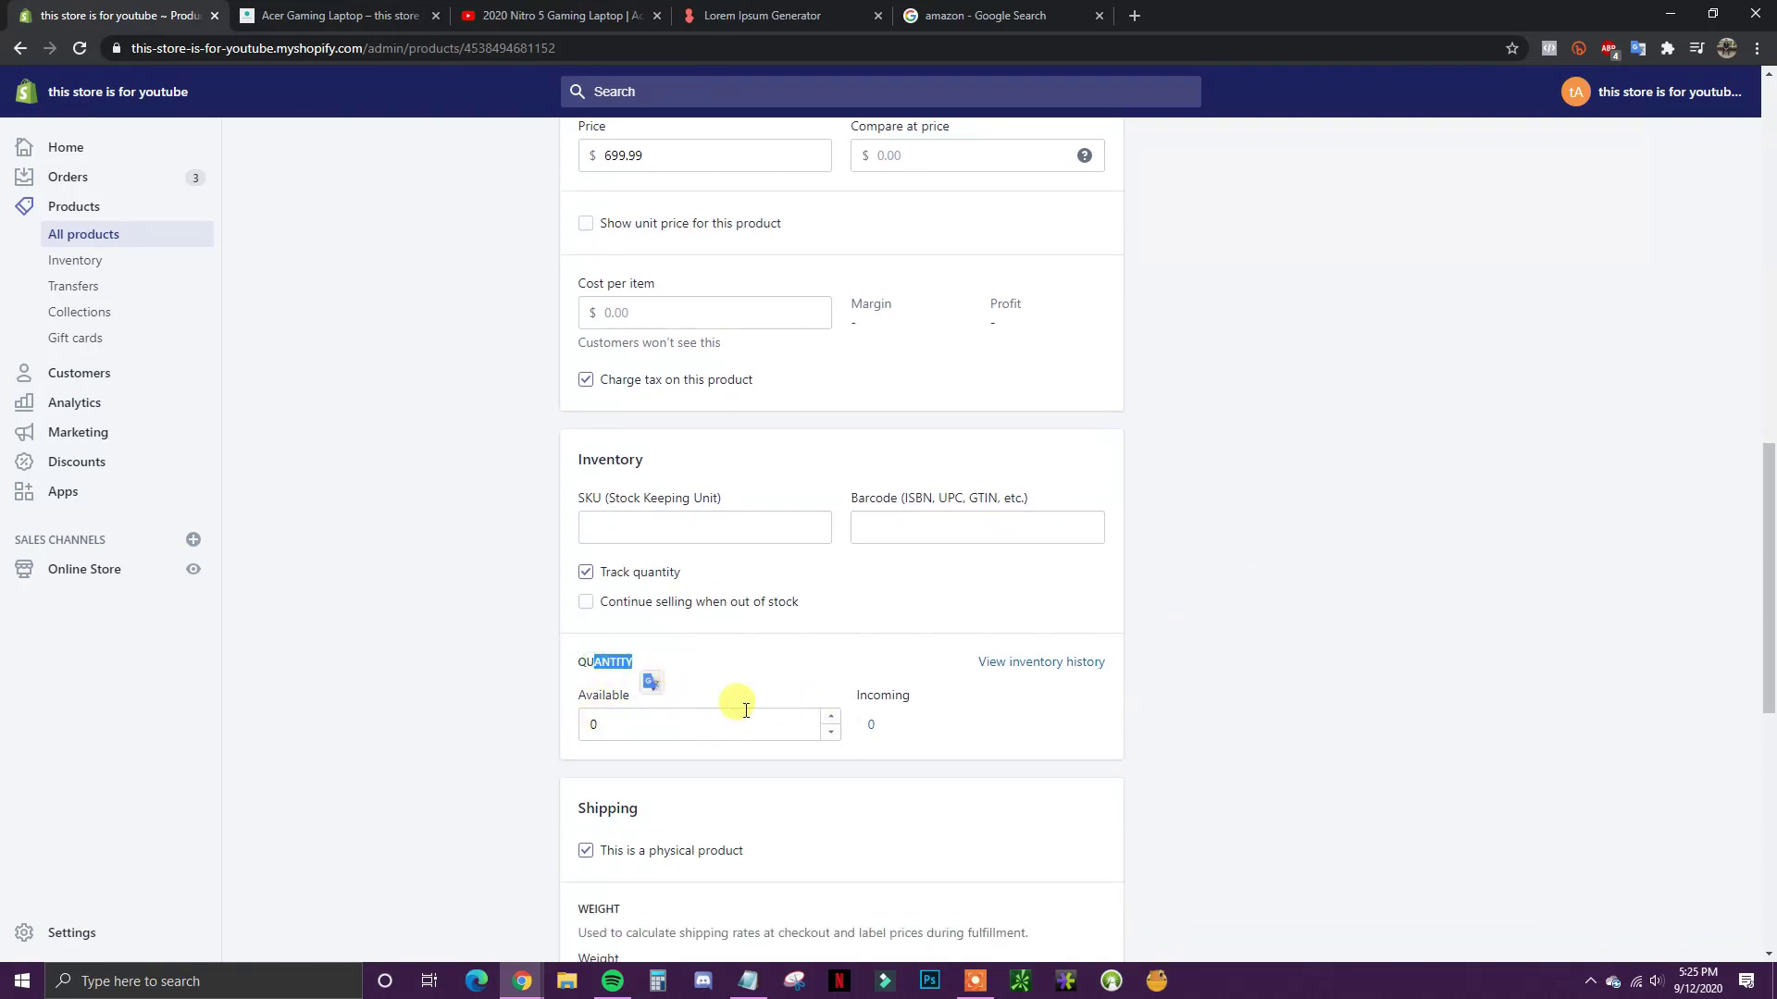
pyautogui.click(831, 717)
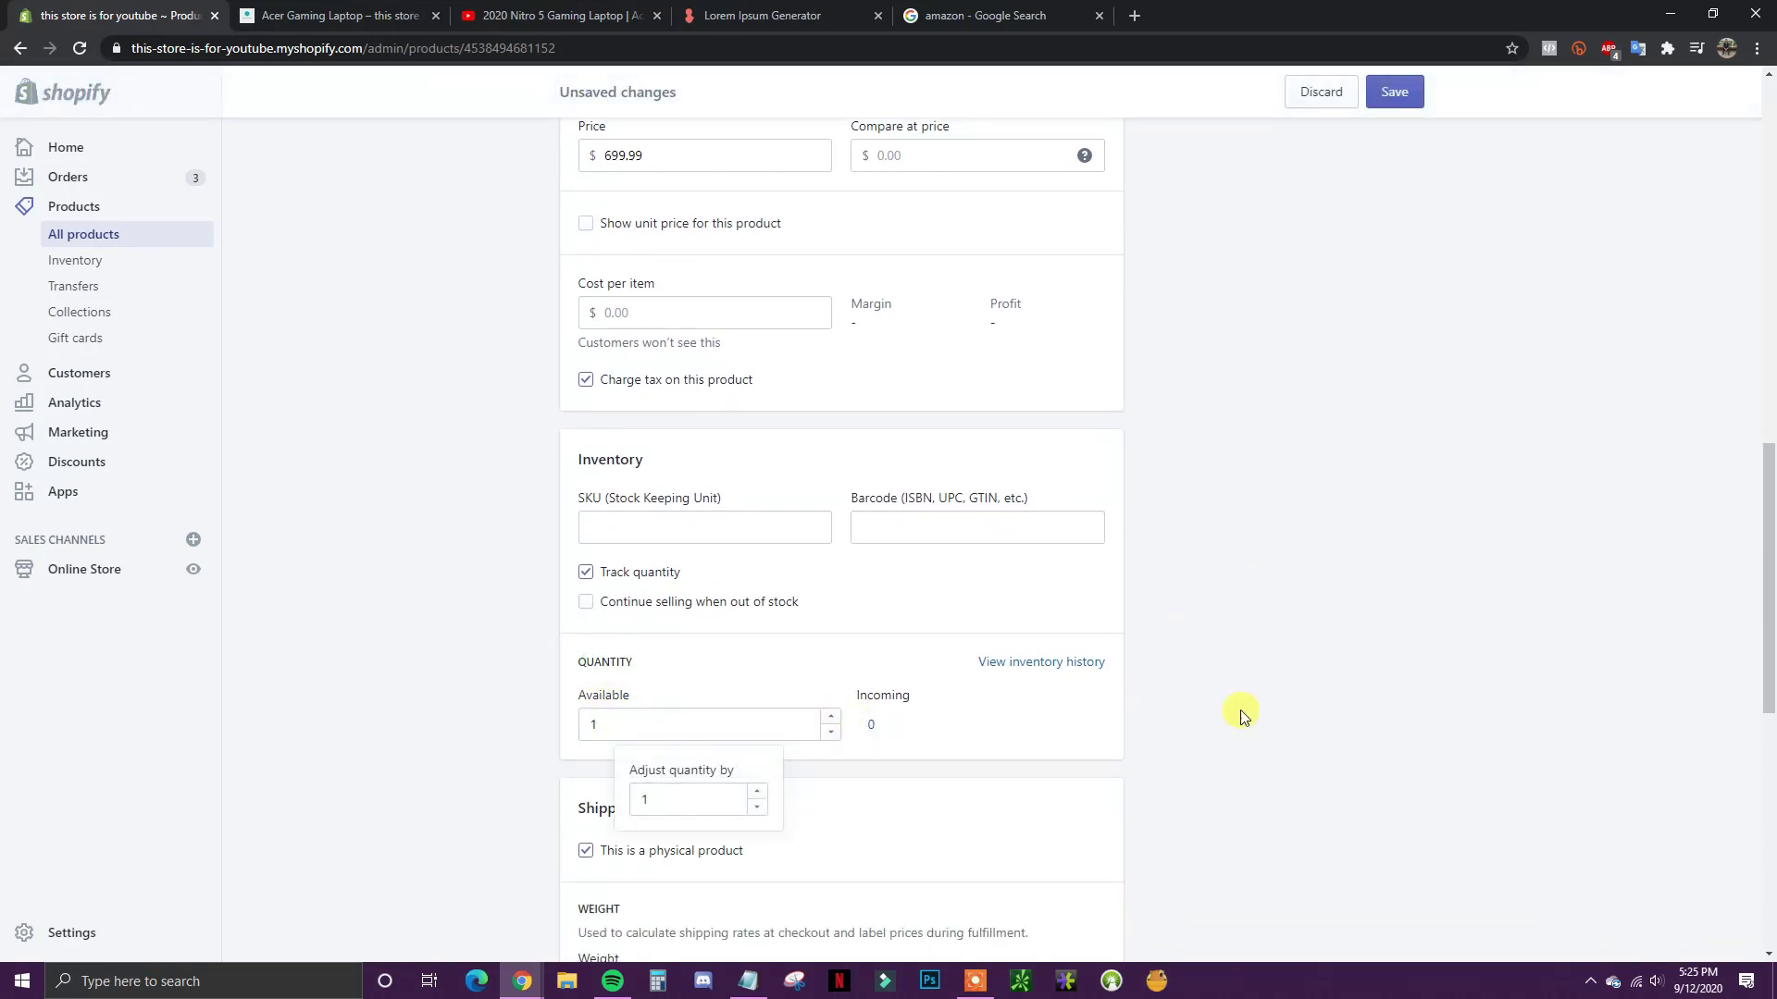
pyautogui.click(1286, 711)
pyautogui.click(1395, 92)
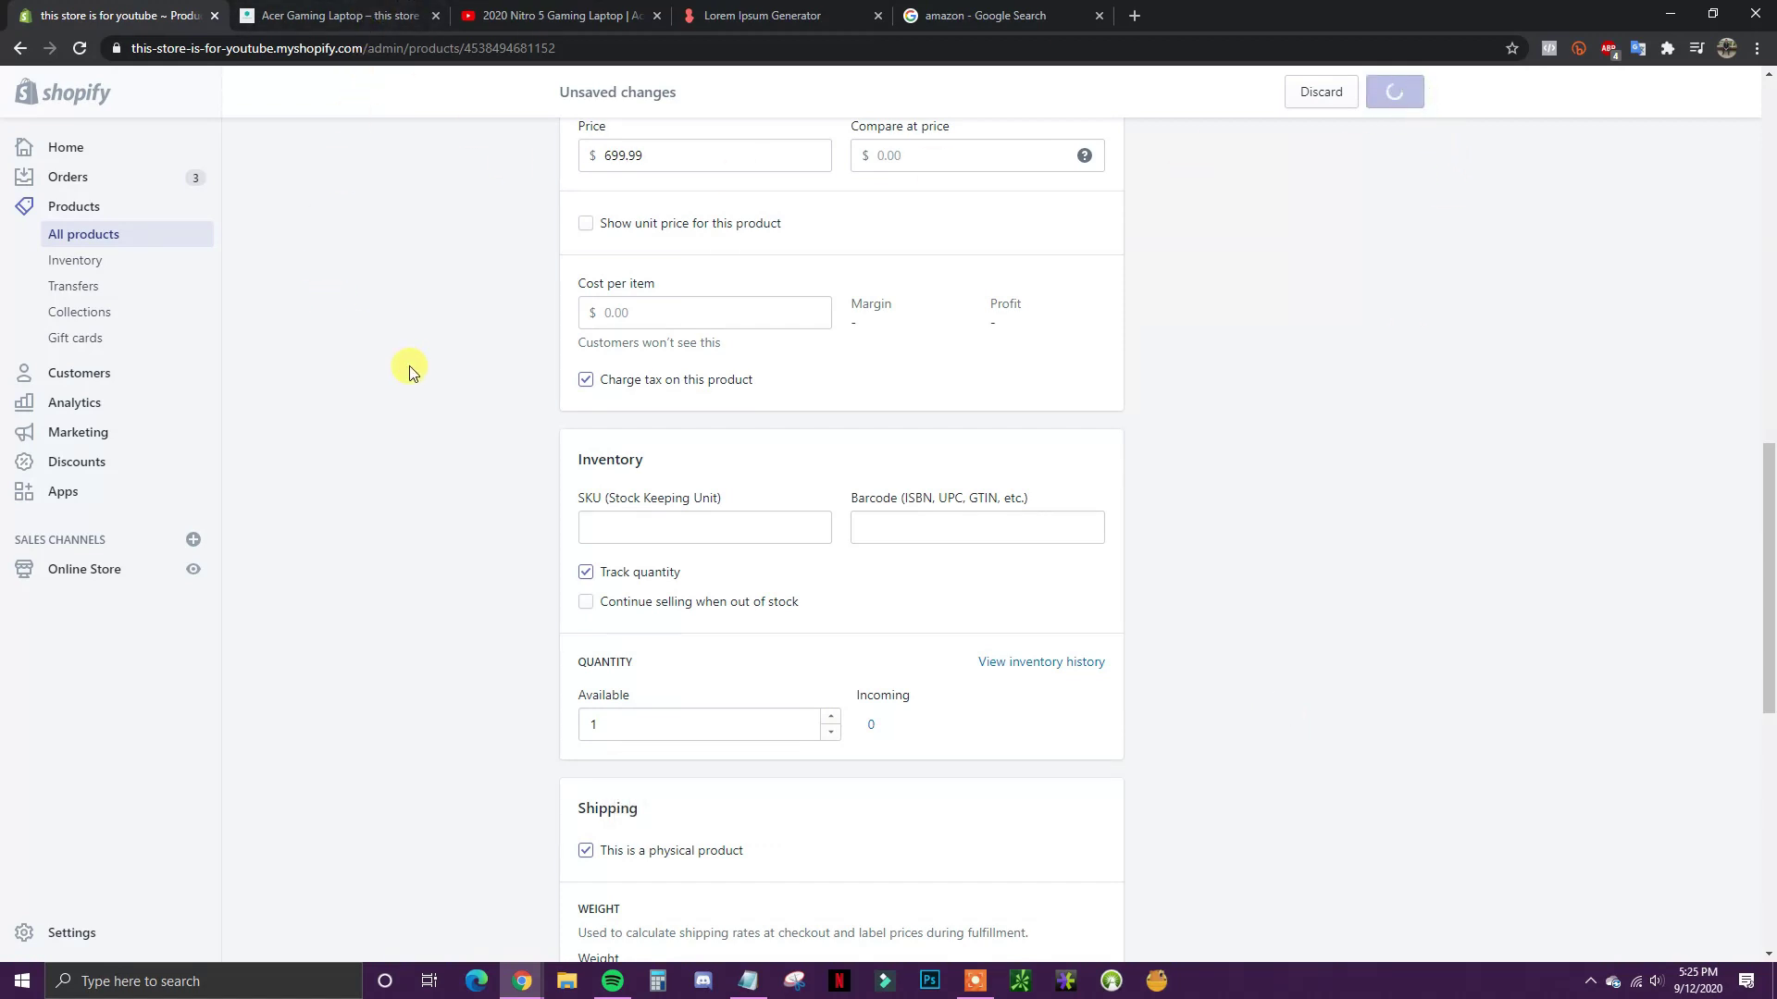
# Step: View the refreshed Acer Gaming Laptop page on the online store and check the price under the title
pyautogui.click(329, 16)
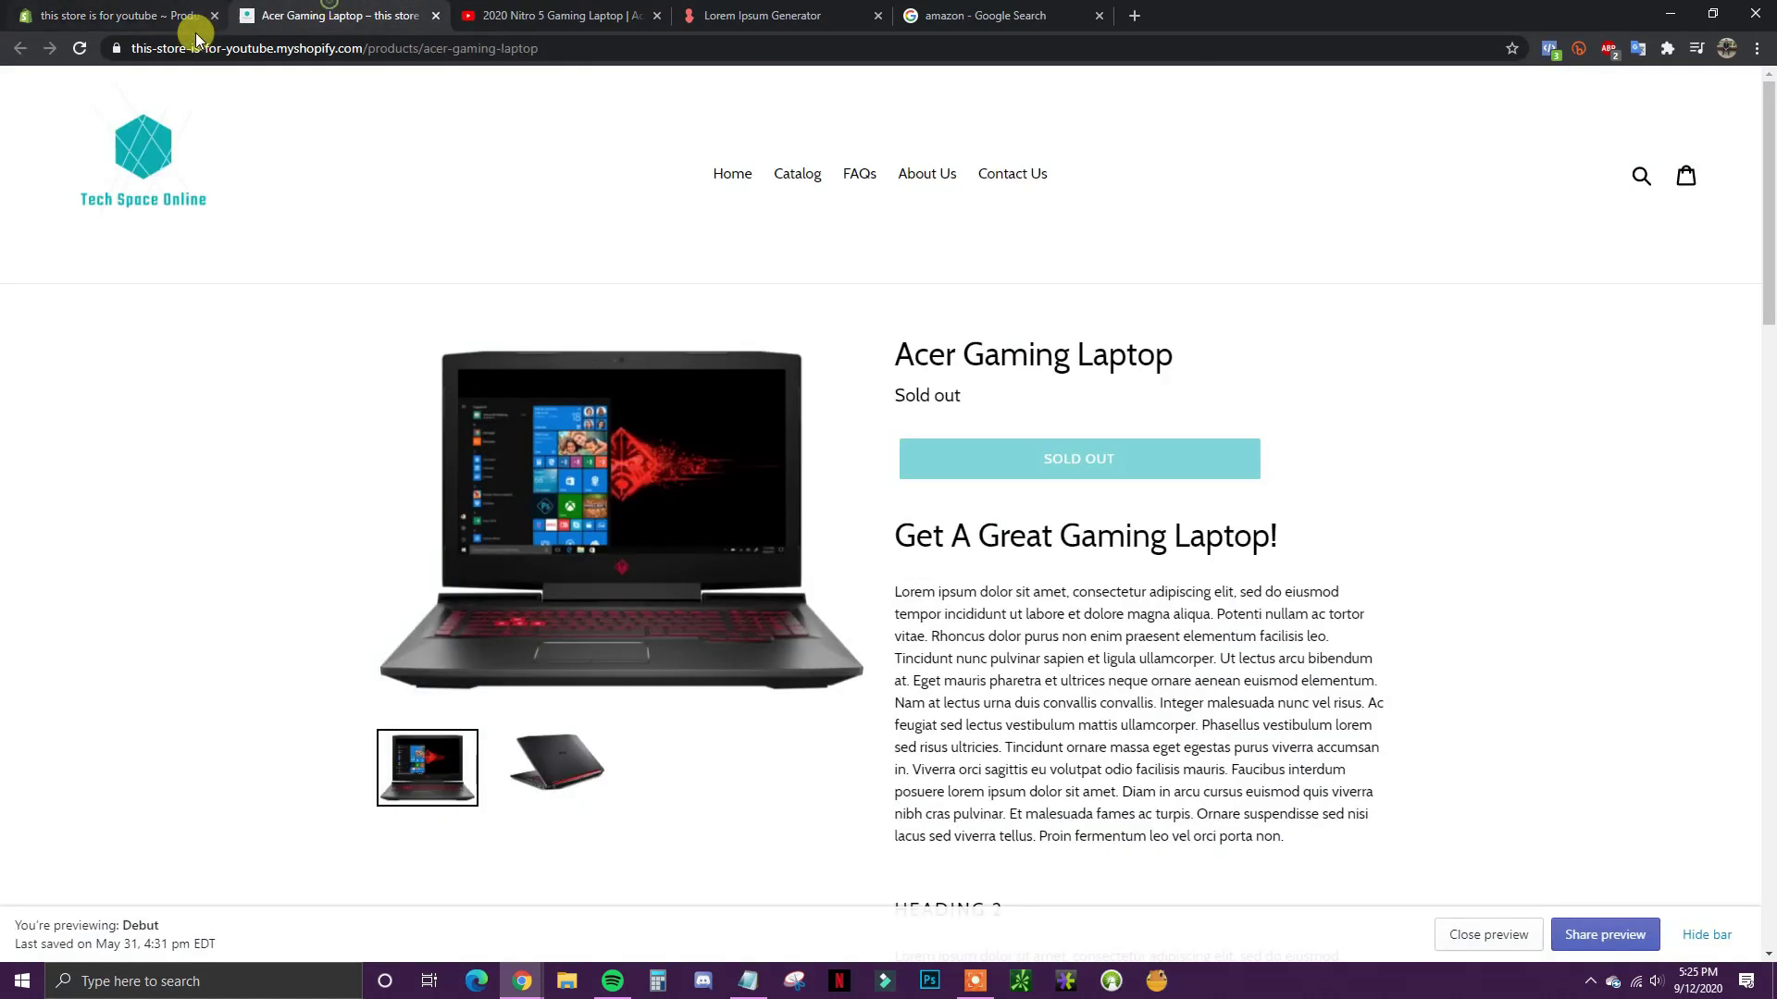
pyautogui.click(82, 48)
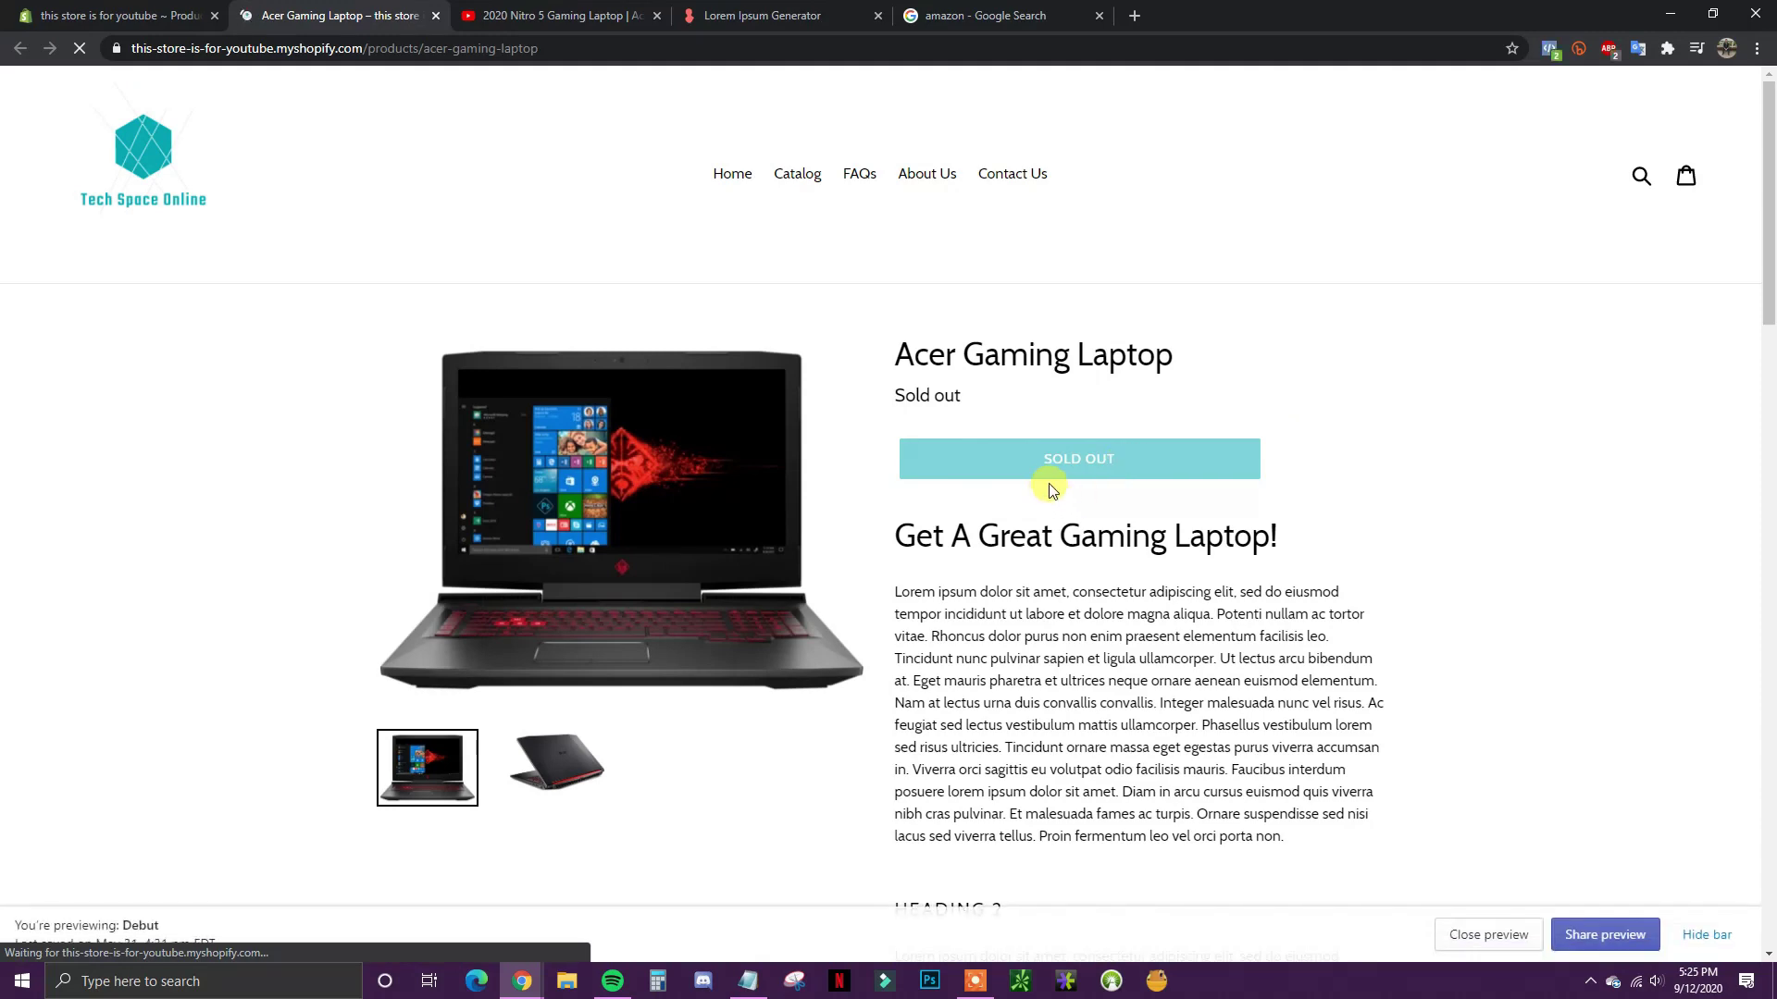
pyautogui.hotkey('ctrl', 'shift', 'Tab')
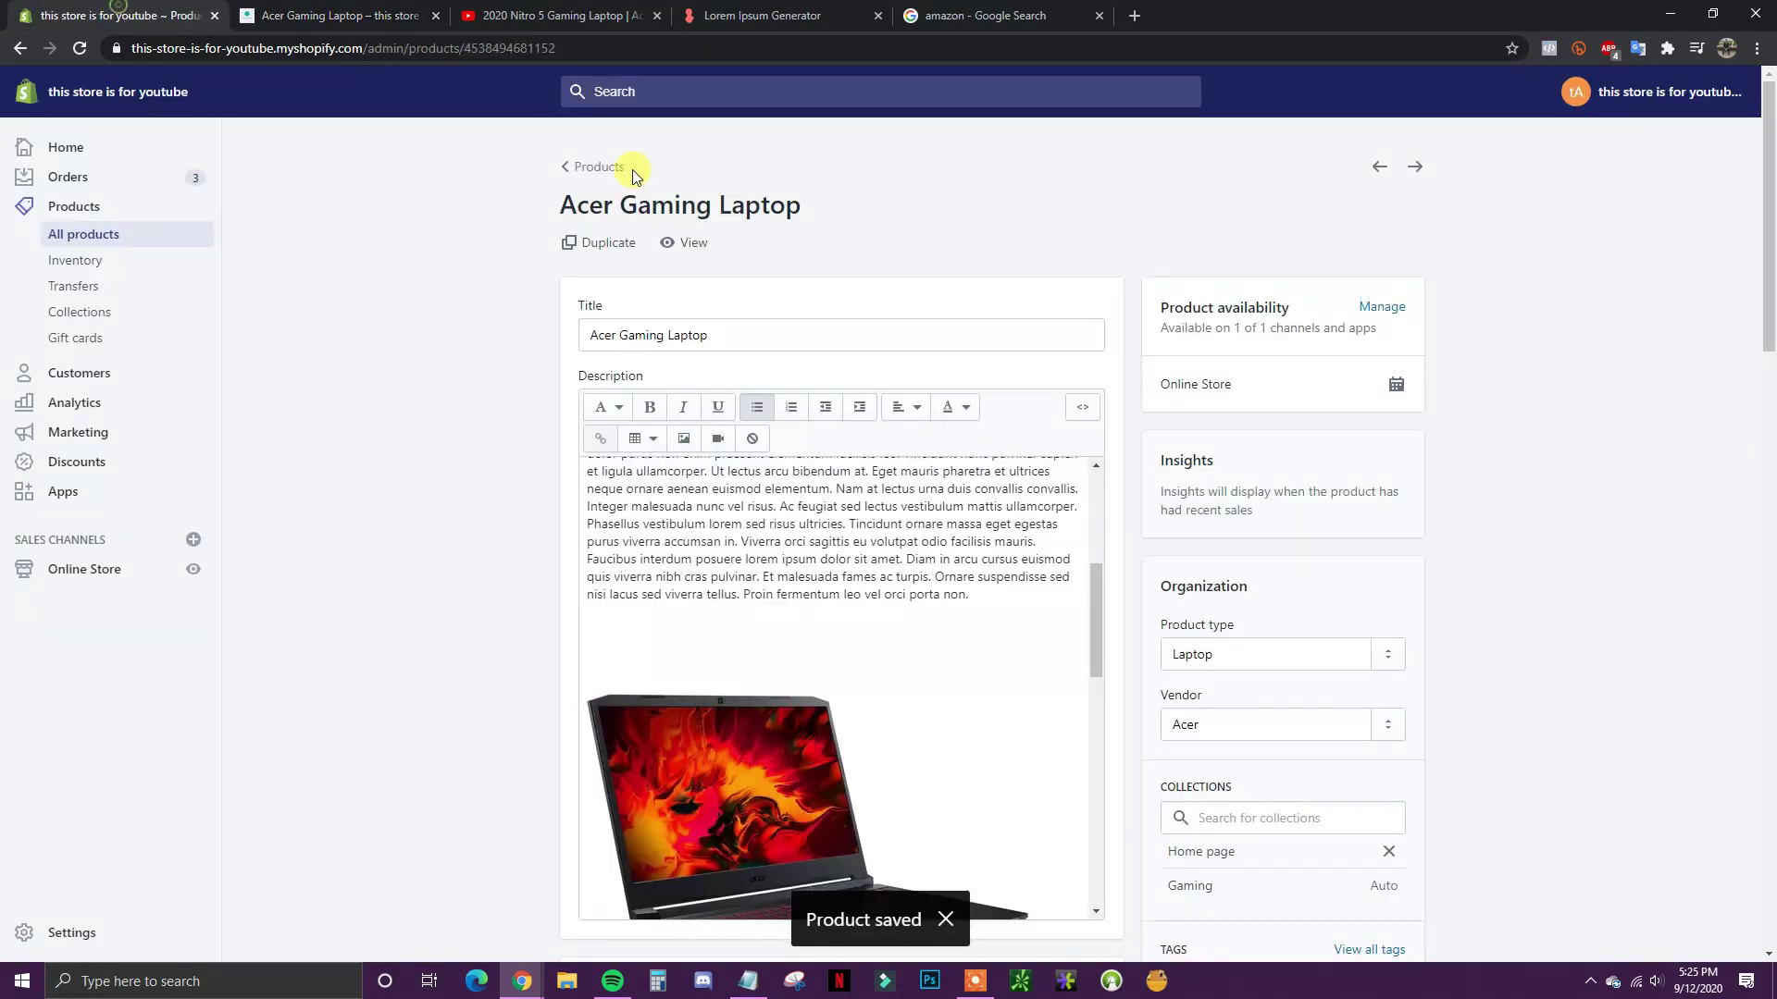
pyautogui.click(692, 243)
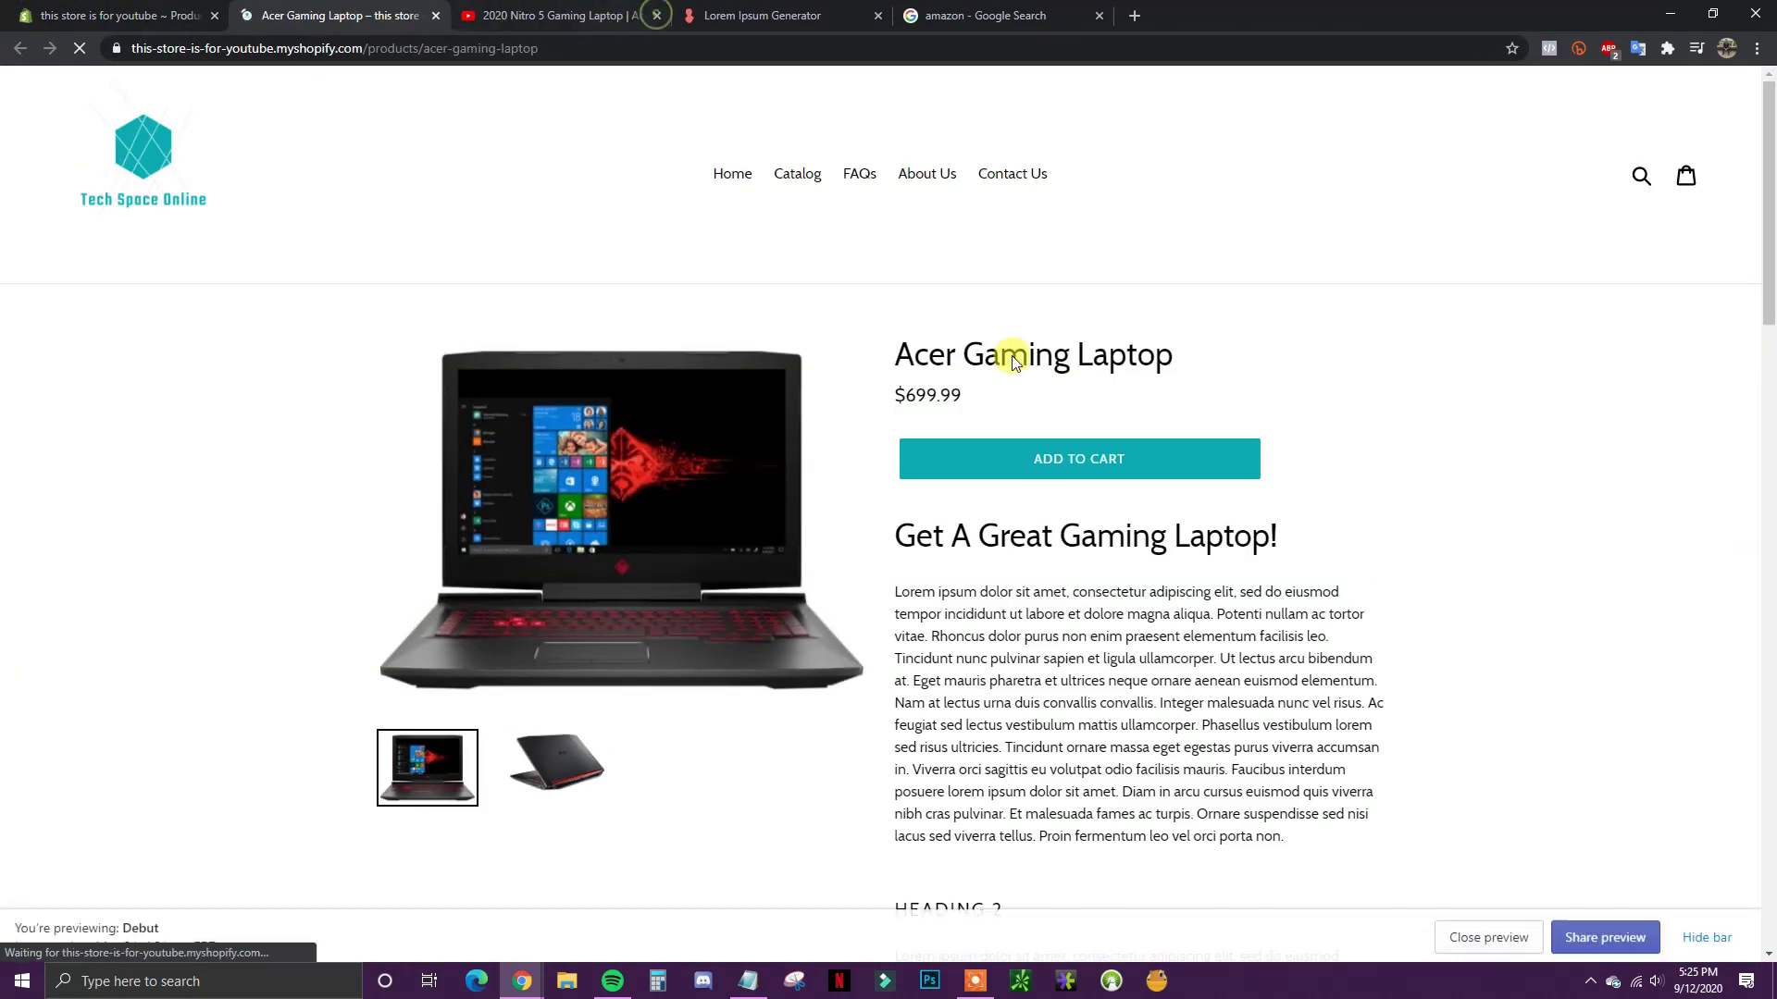
pyautogui.doubleClick(898, 396)
pyautogui.click(277, 118)
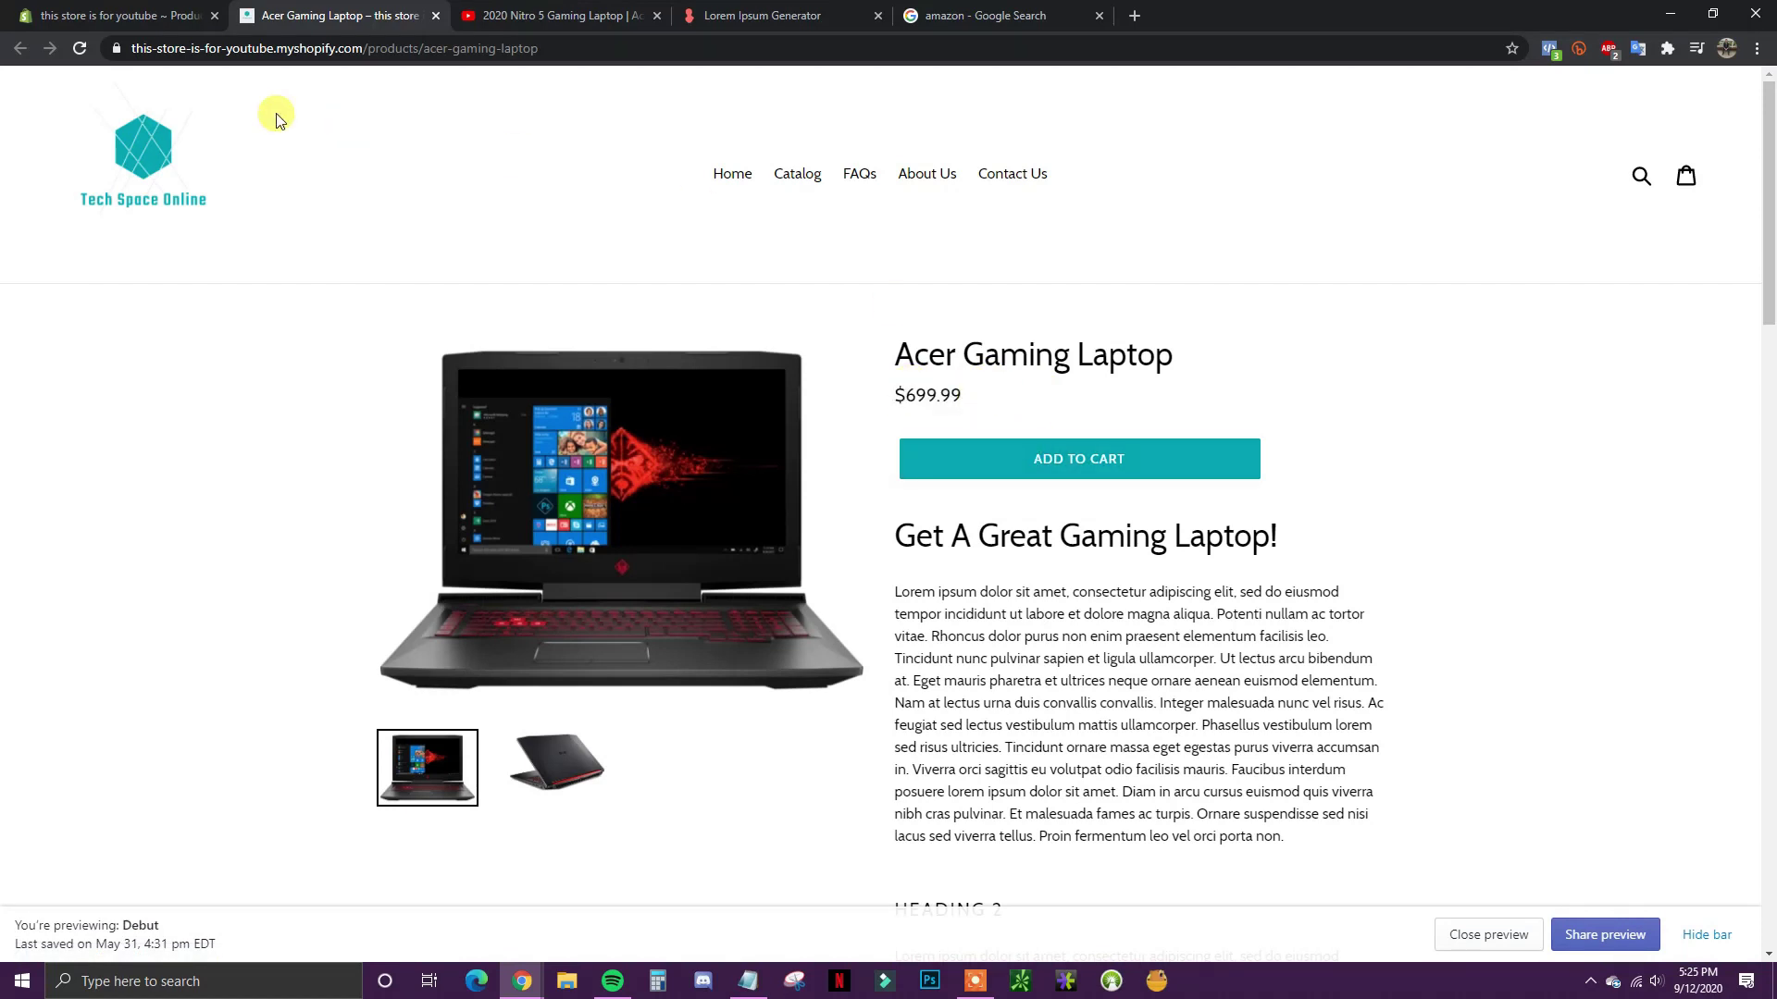
# Step: Return to the product's pricing settings, set the compare at price to $799.99 and save the product
pyautogui.click(121, 11)
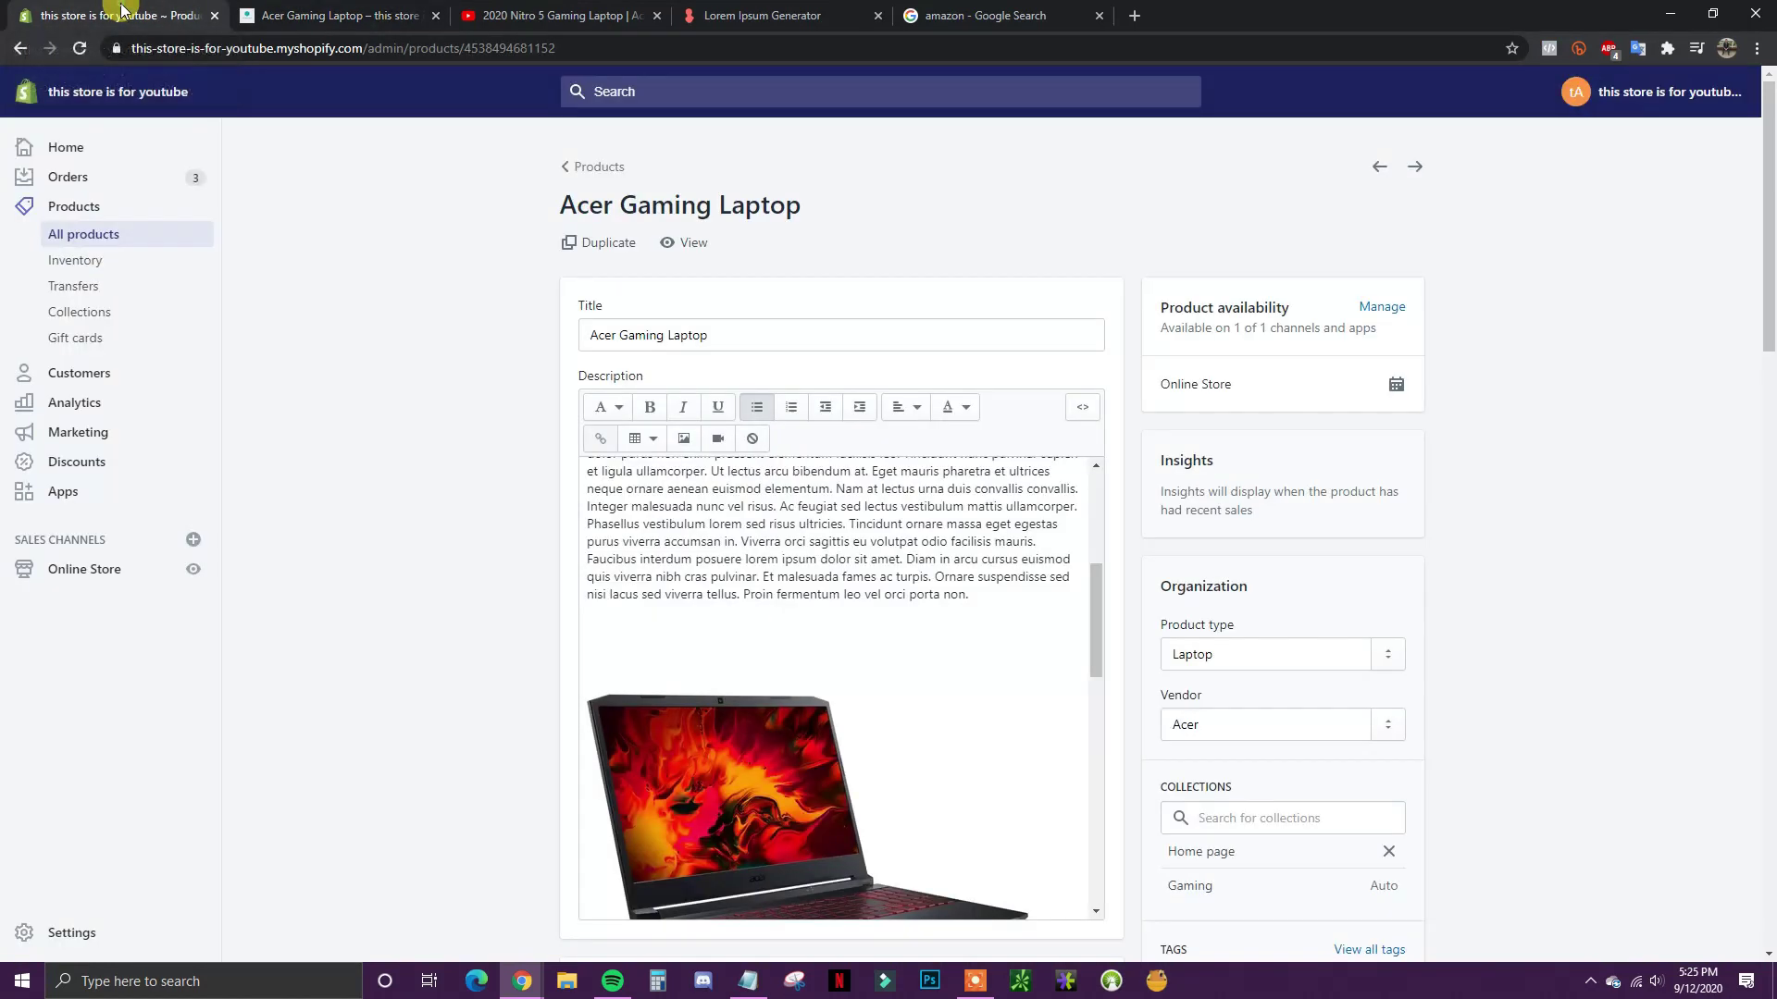
pyautogui.scroll(-10, 1516, 625)
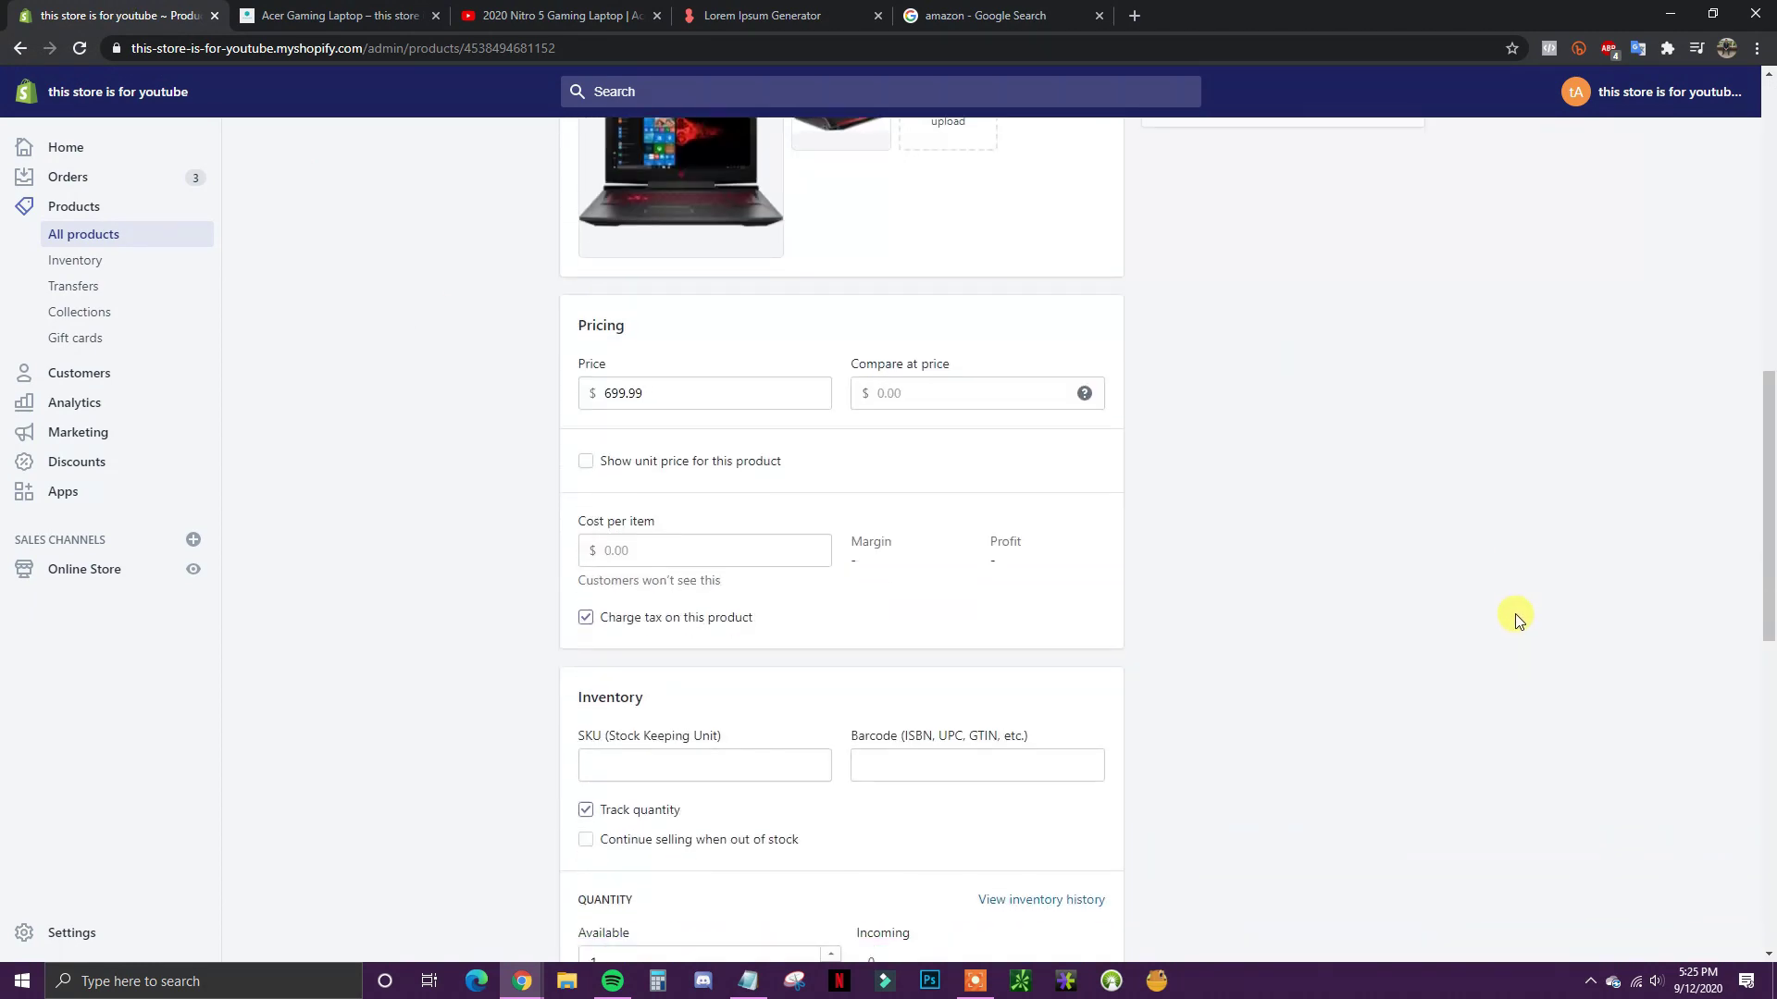
pyautogui.scroll(2, 627, 234)
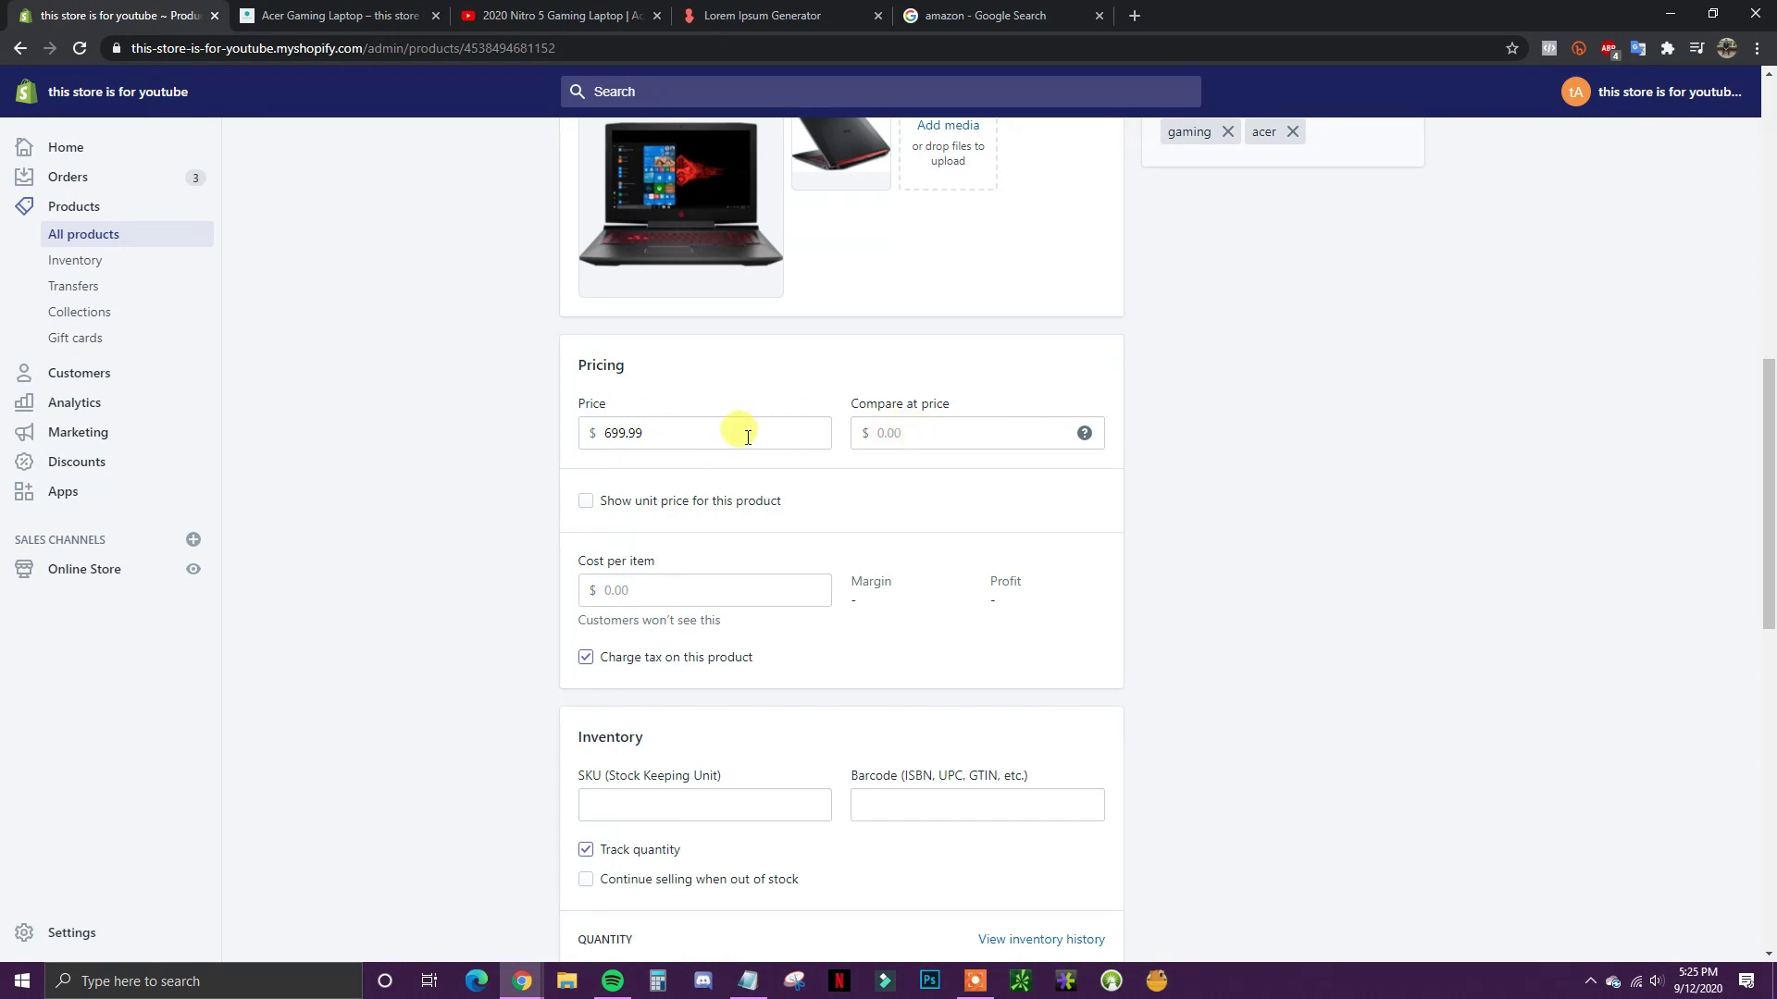
pyautogui.moveTo(658, 429); pyautogui.dragTo(615, 428)
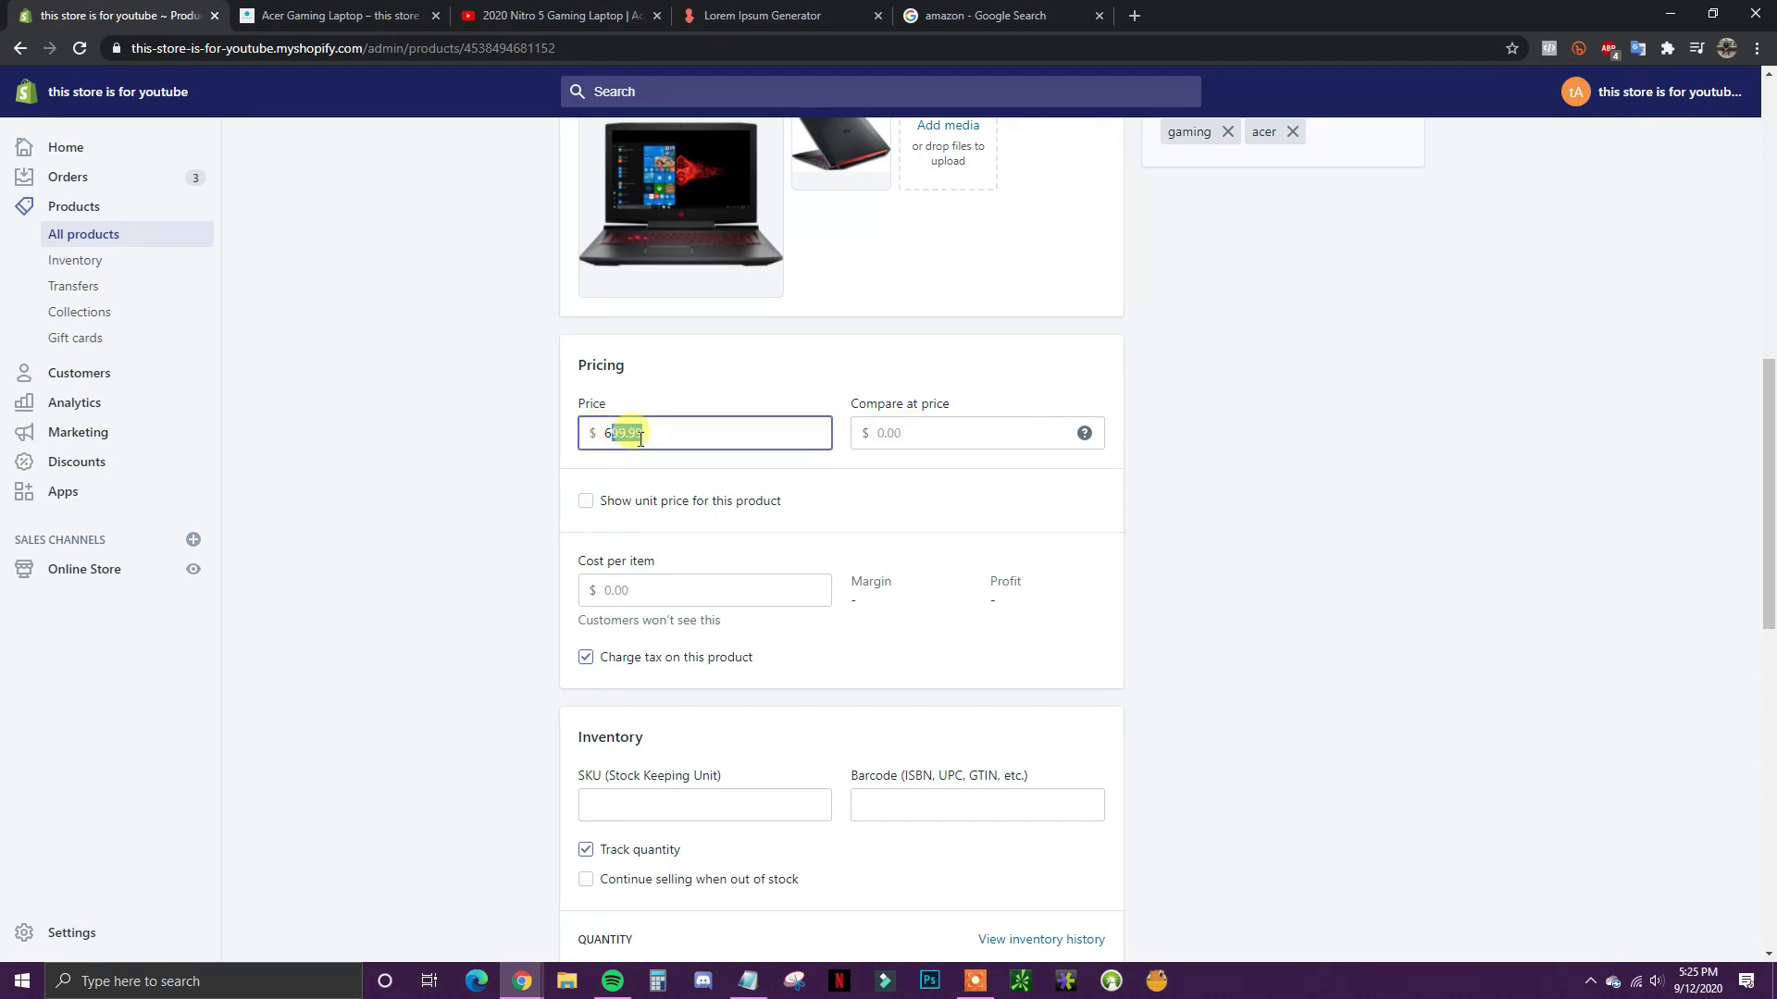
pyautogui.click(926, 433)
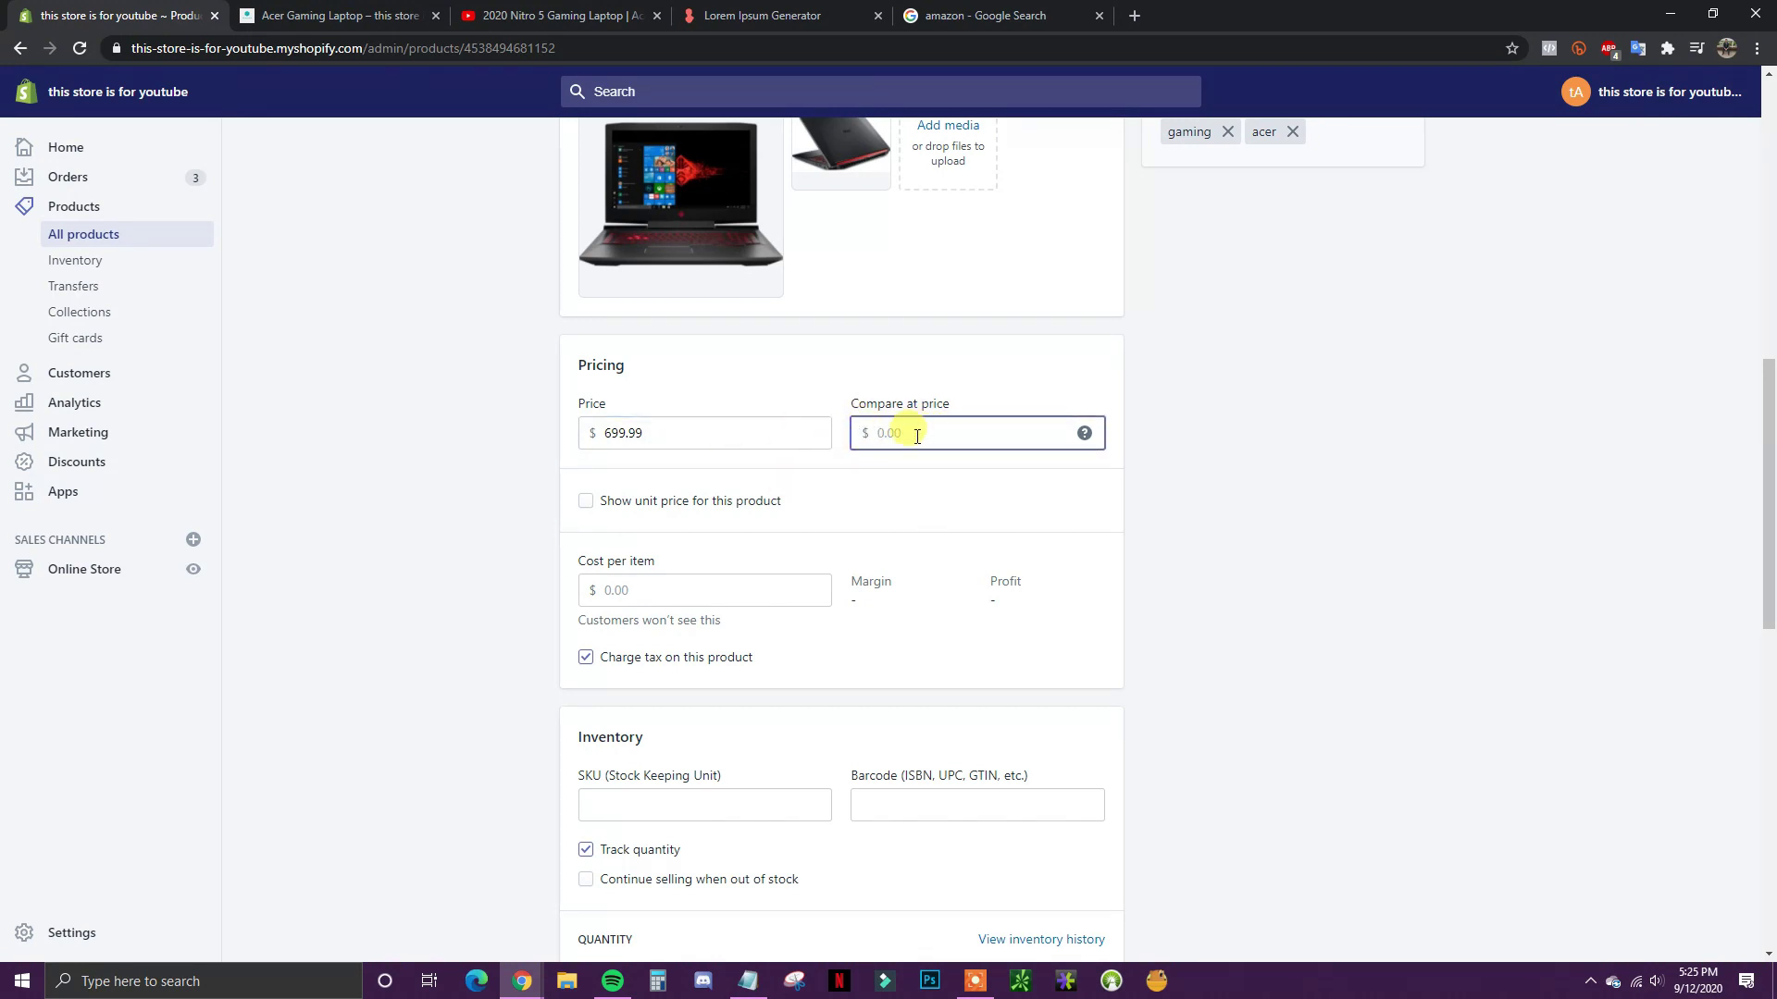
pyautogui.write('79')
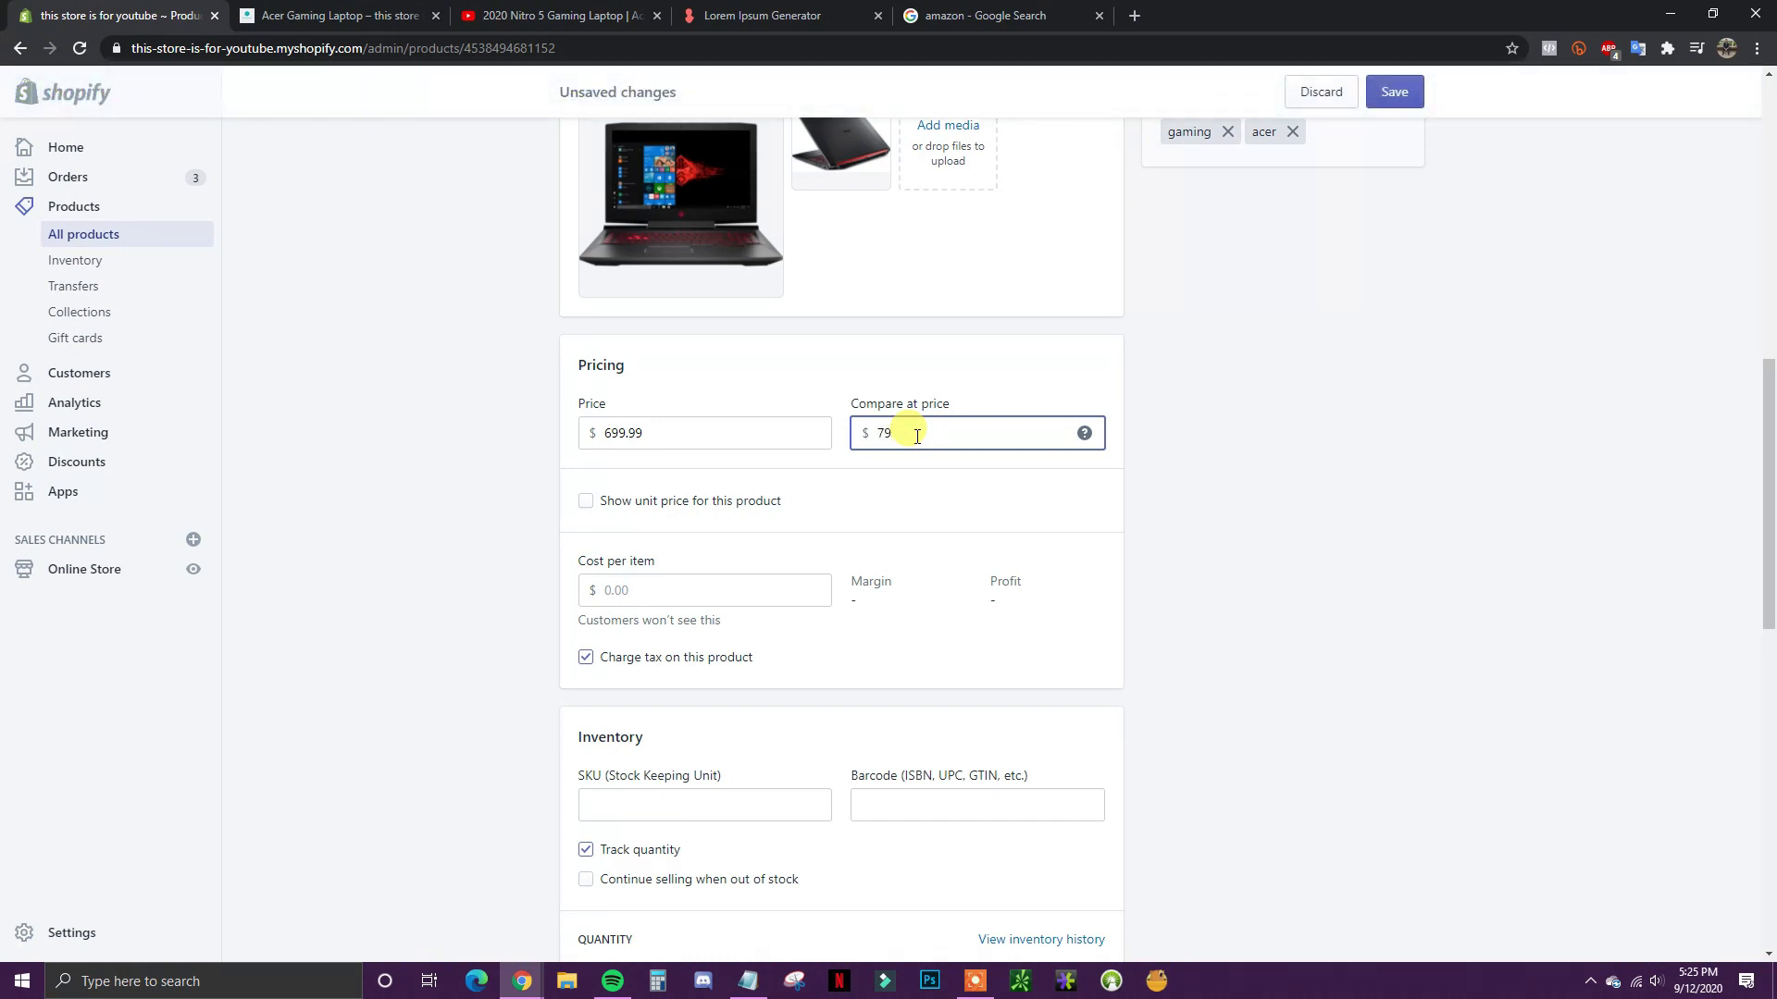
pyautogui.write('9.99')
pyautogui.click(1392, 107)
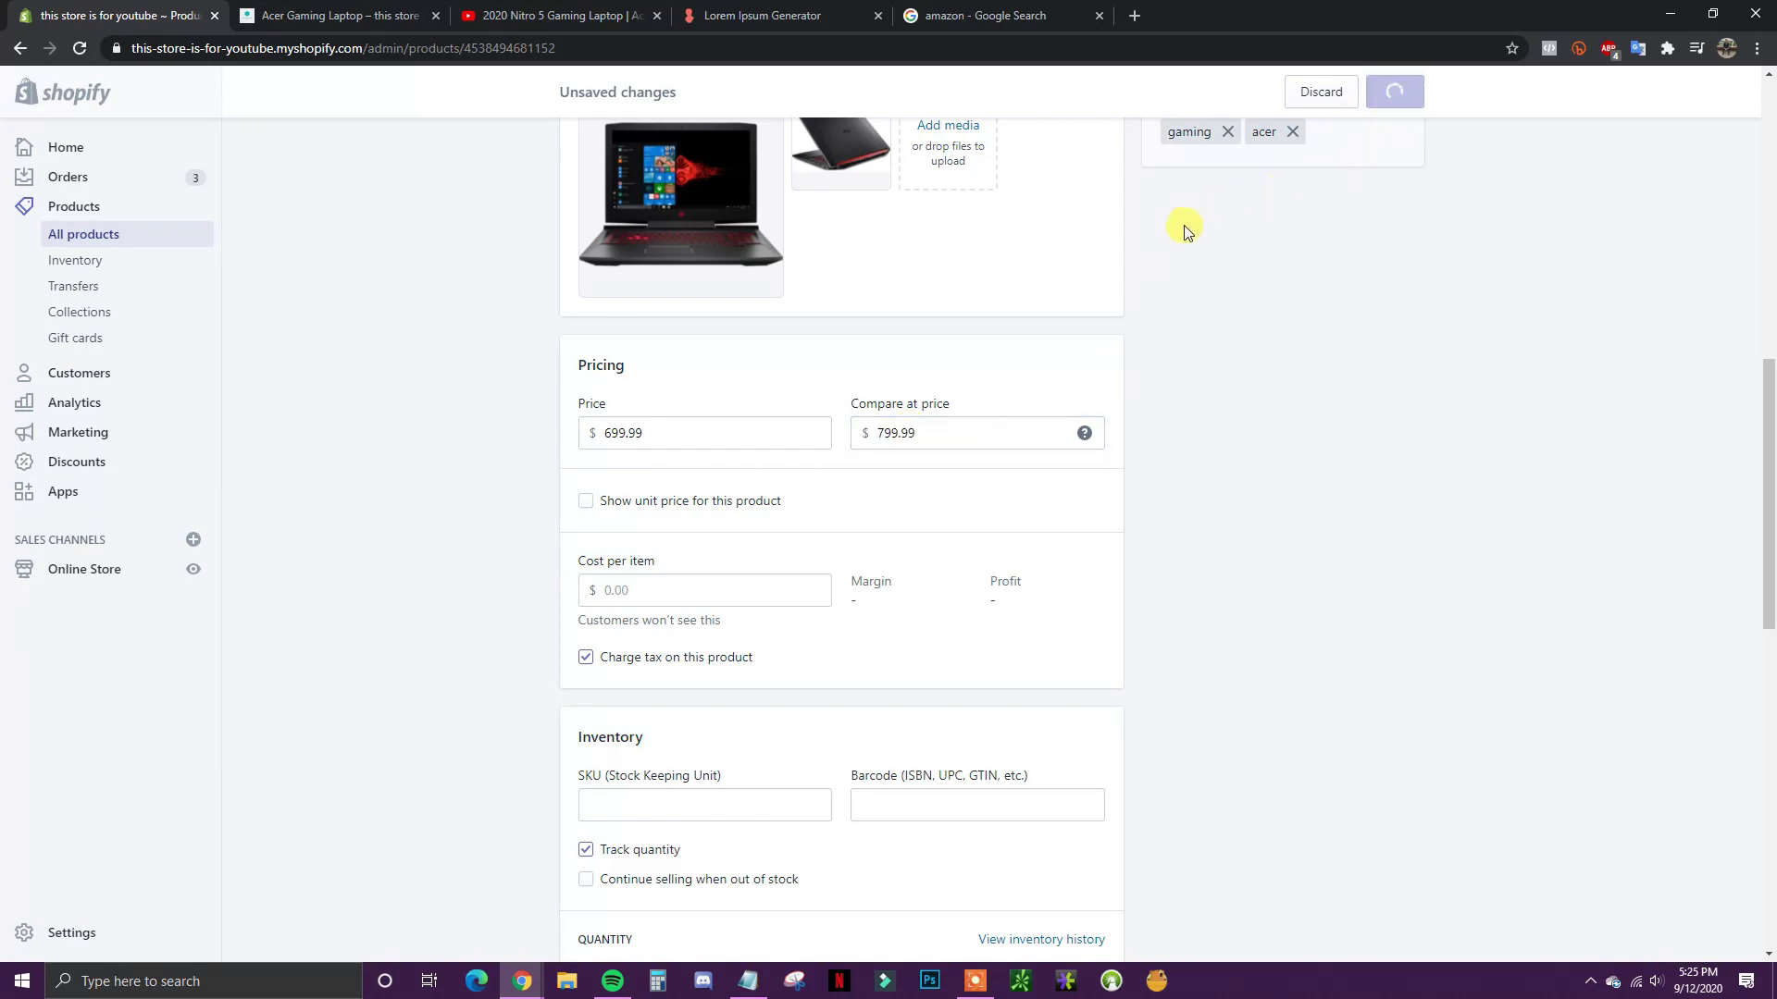
# Step: View the product on the online store anew, close the outdated store page and examine the original and sale prices
pyautogui.click(330, 16)
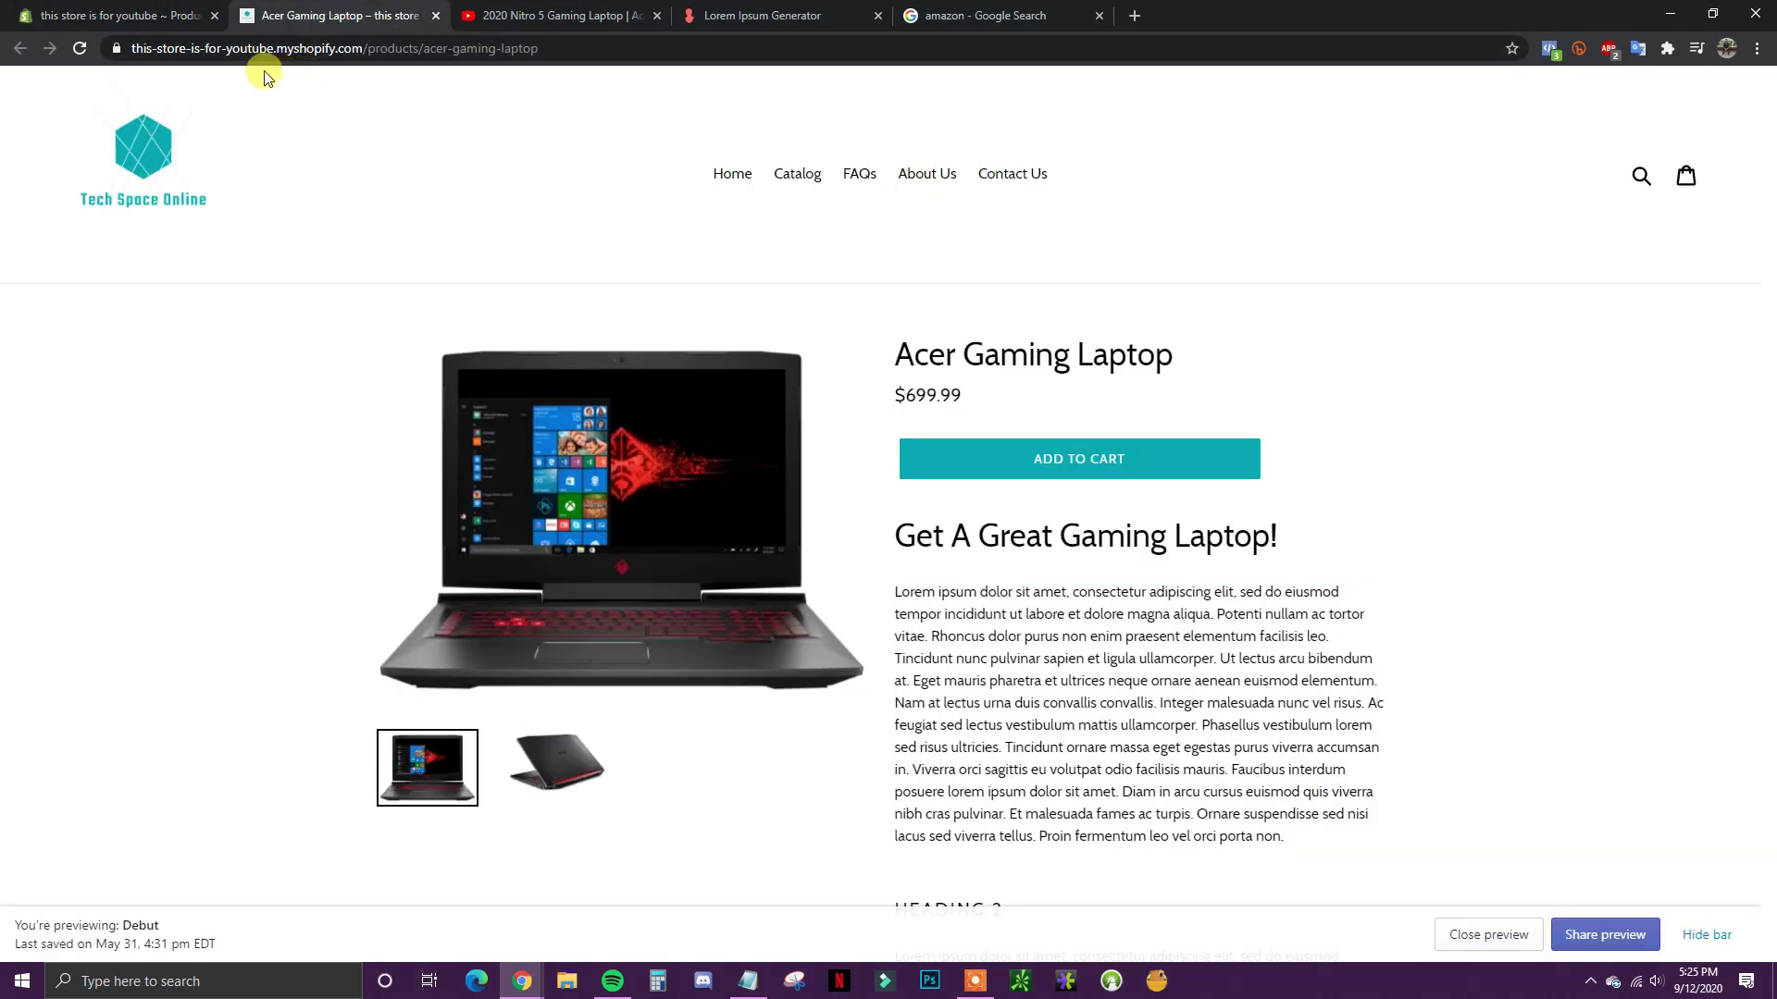
pyautogui.click(120, 19)
pyautogui.click(696, 241)
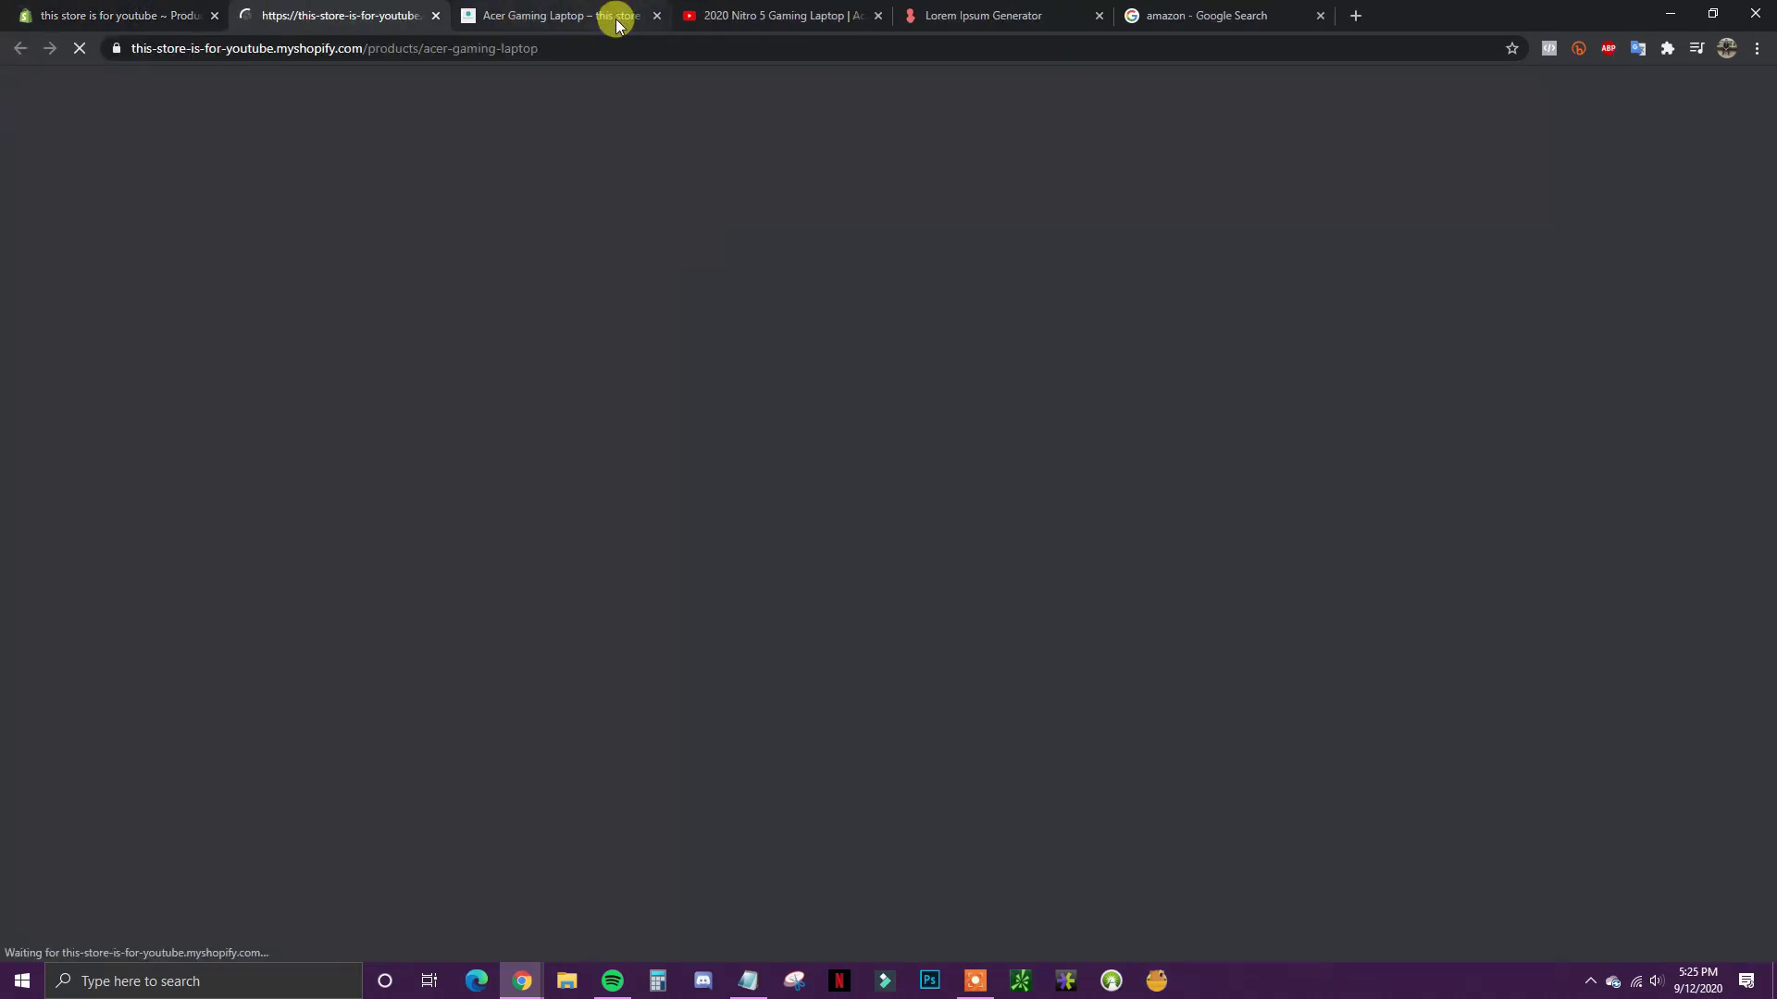
pyautogui.click(657, 16)
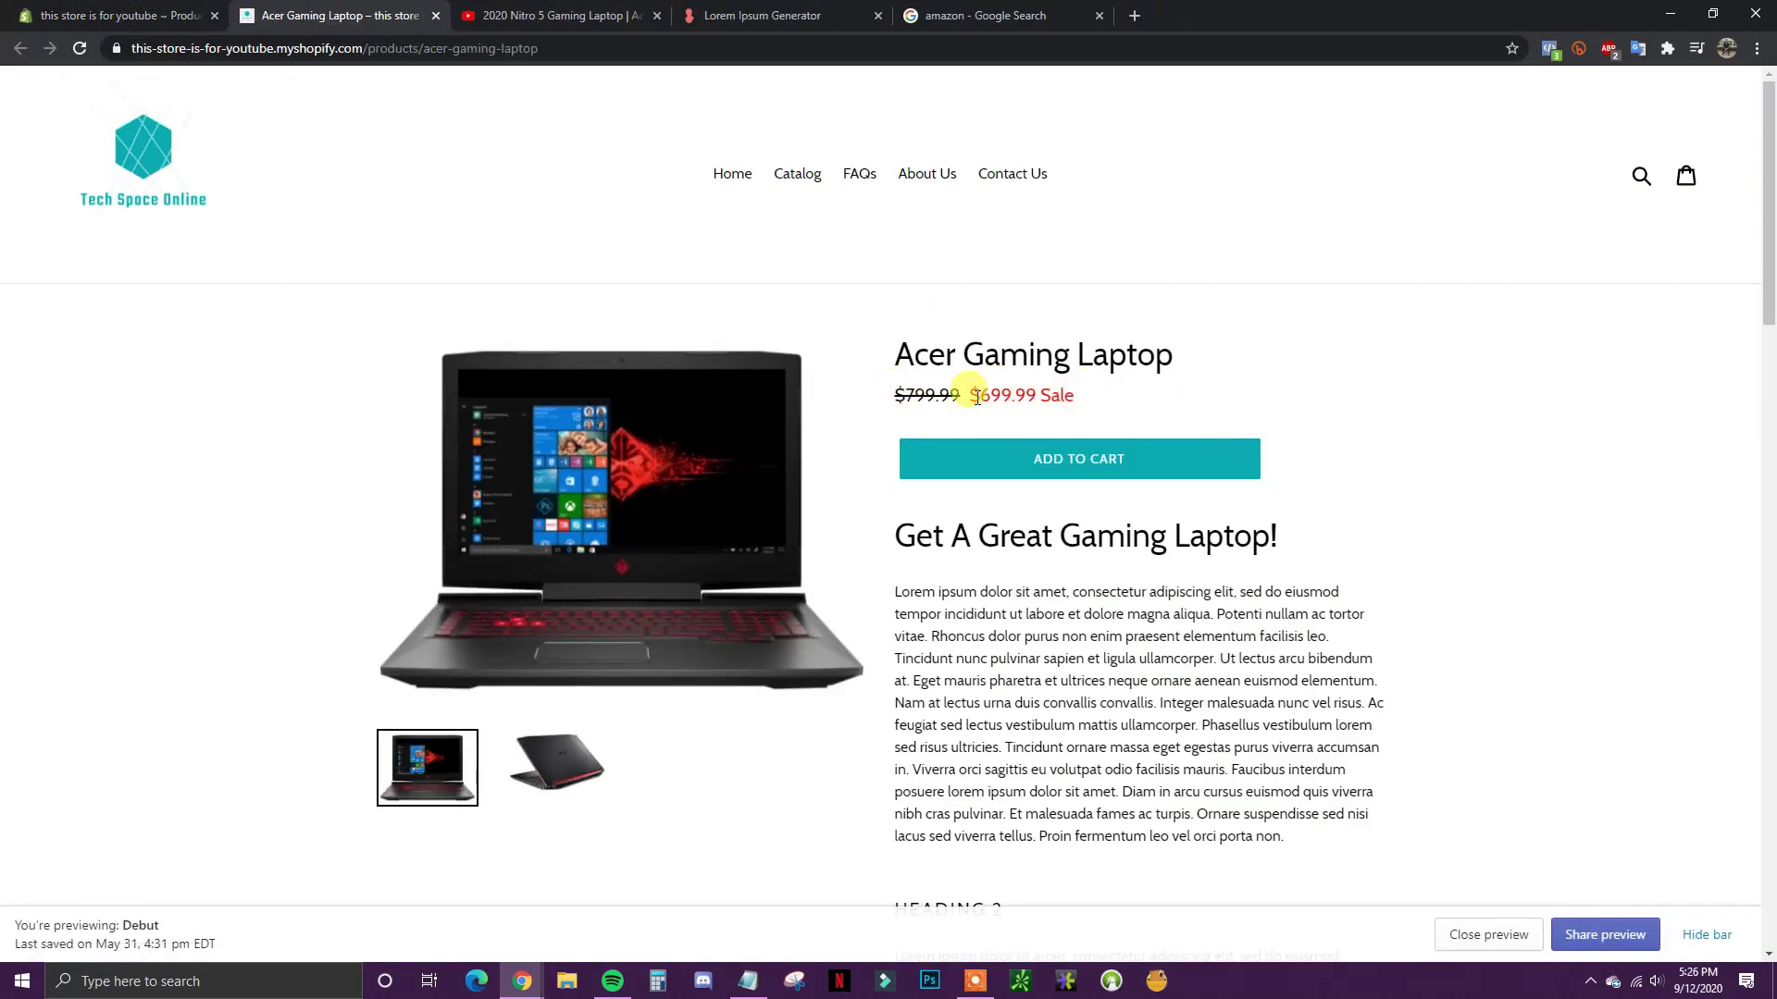
pyautogui.moveTo(976, 398); pyautogui.dragTo(1078, 396)
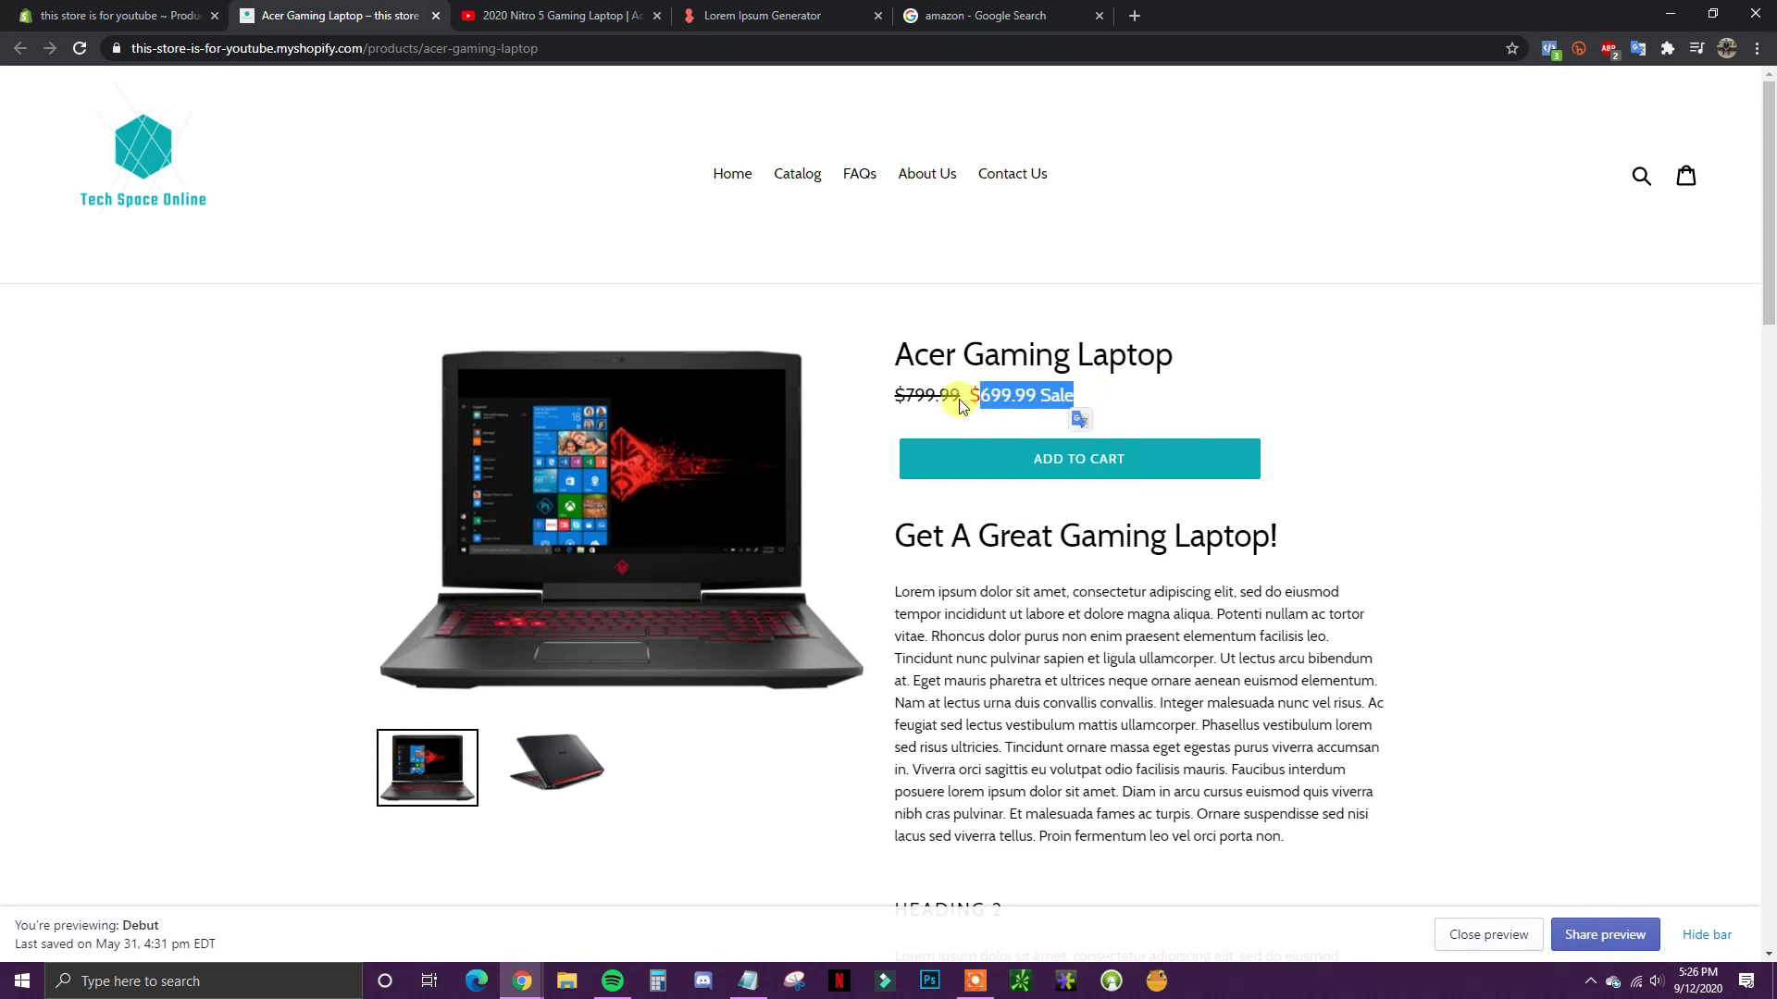
pyautogui.moveTo(897, 396); pyautogui.dragTo(1013, 396)
pyautogui.click(1054, 397)
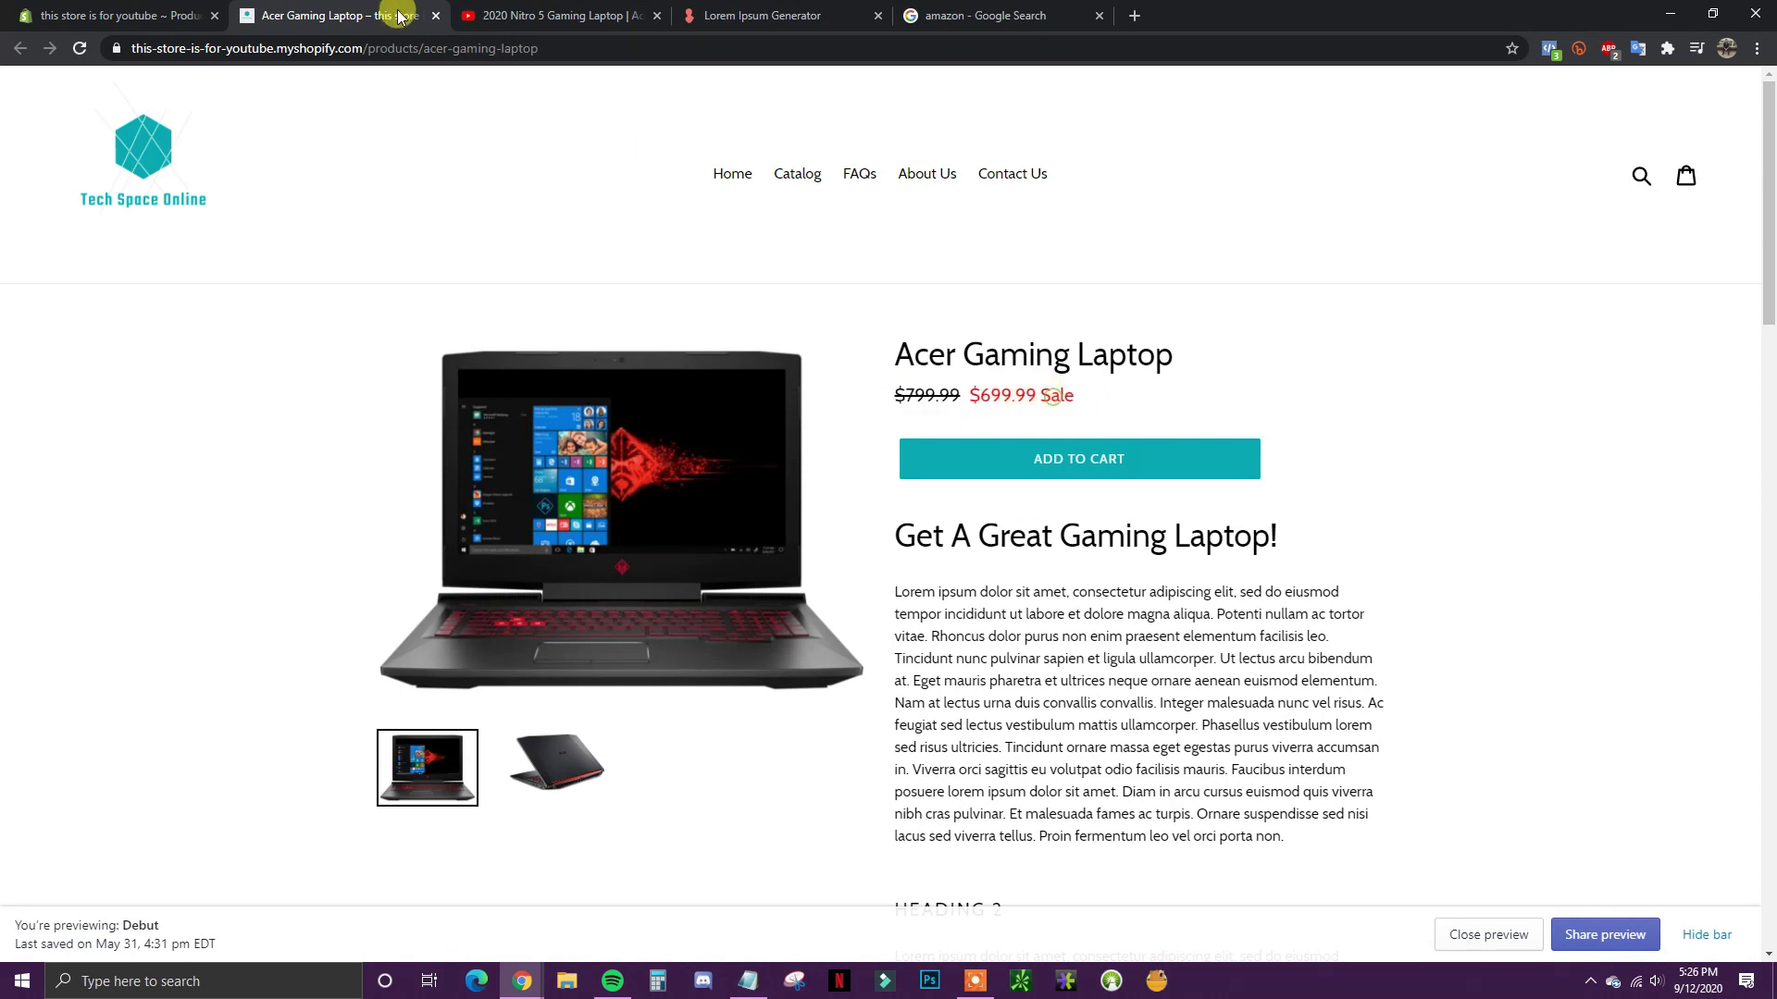
# Step: Return to the product's pricing settings and switch the unit price display on and back off
pyautogui.click(102, 15)
pyautogui.scroll(-10, 1388, 583)
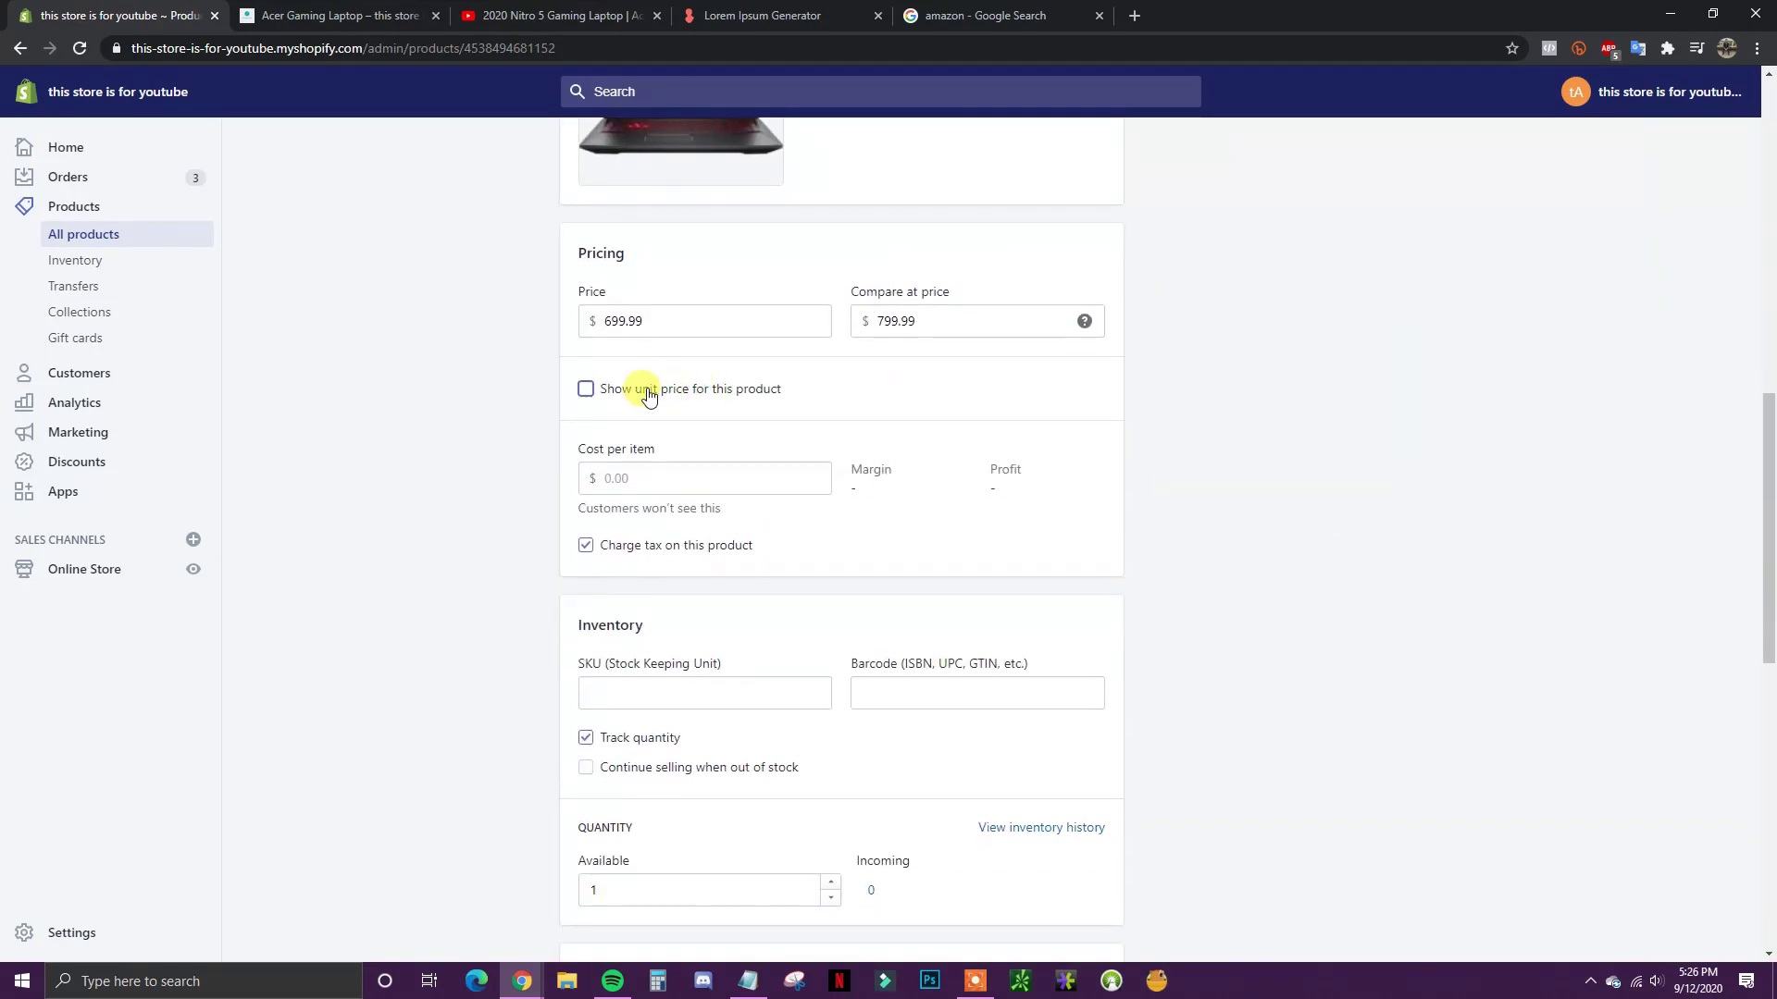
pyautogui.click(653, 389)
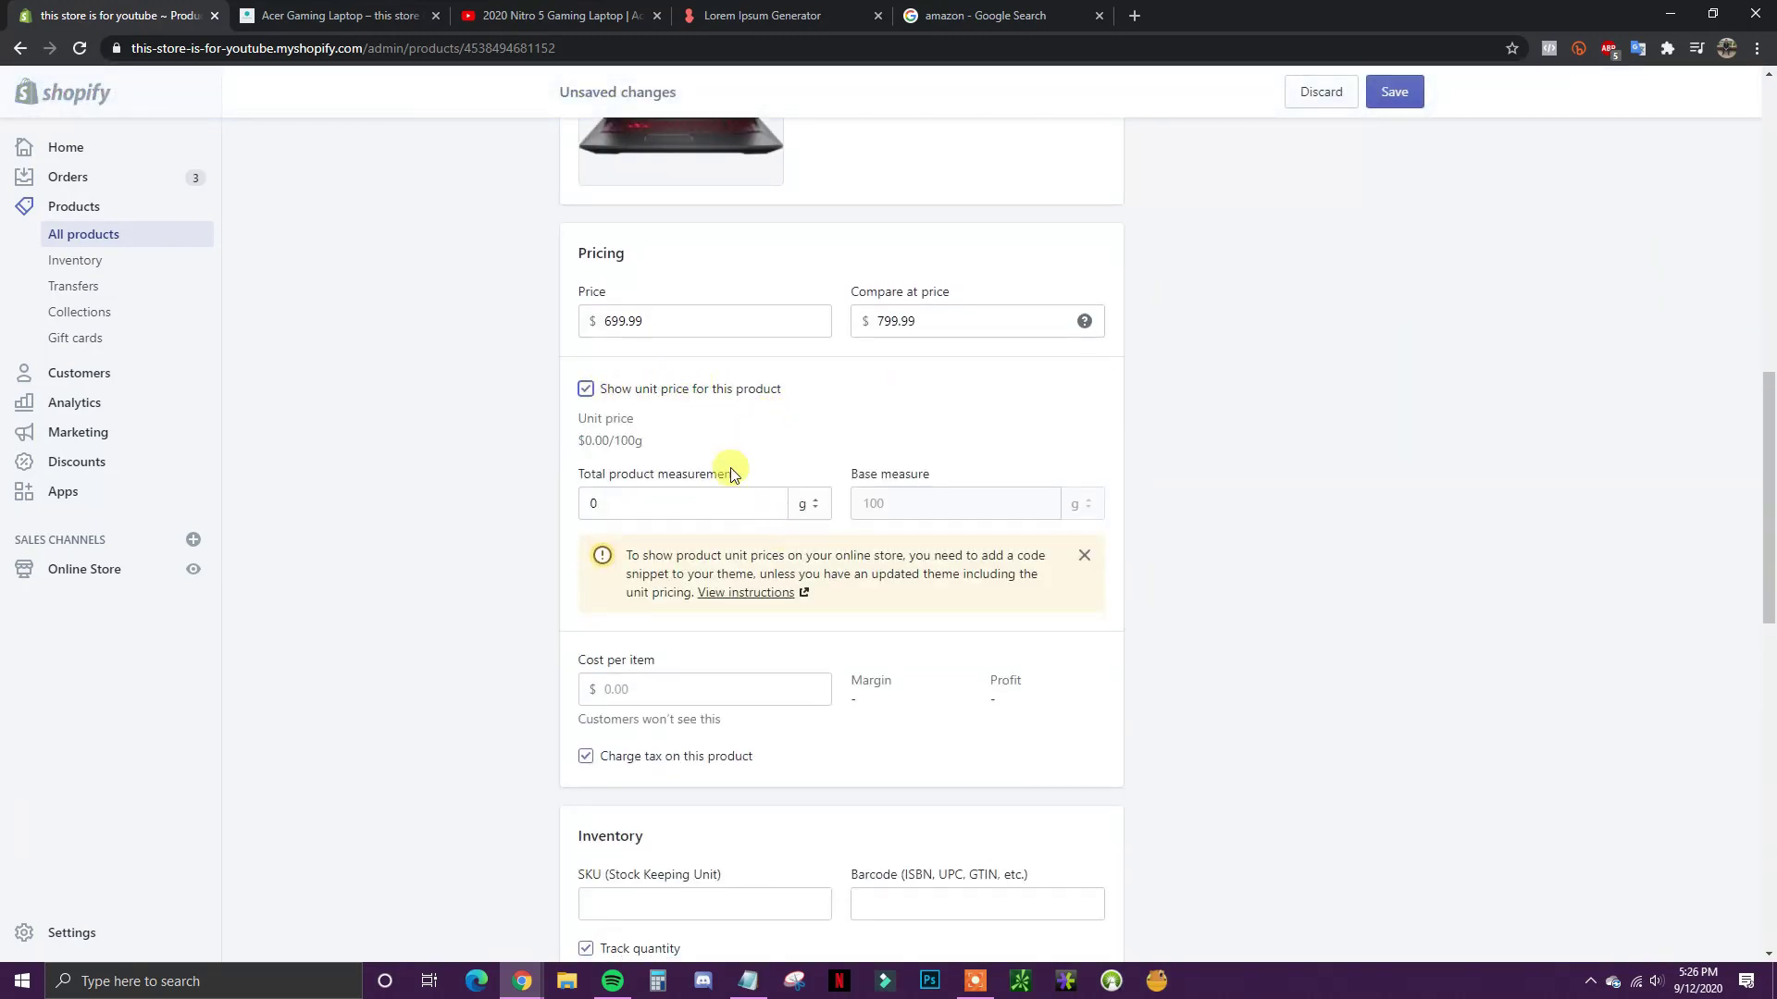
pyautogui.click(684, 400)
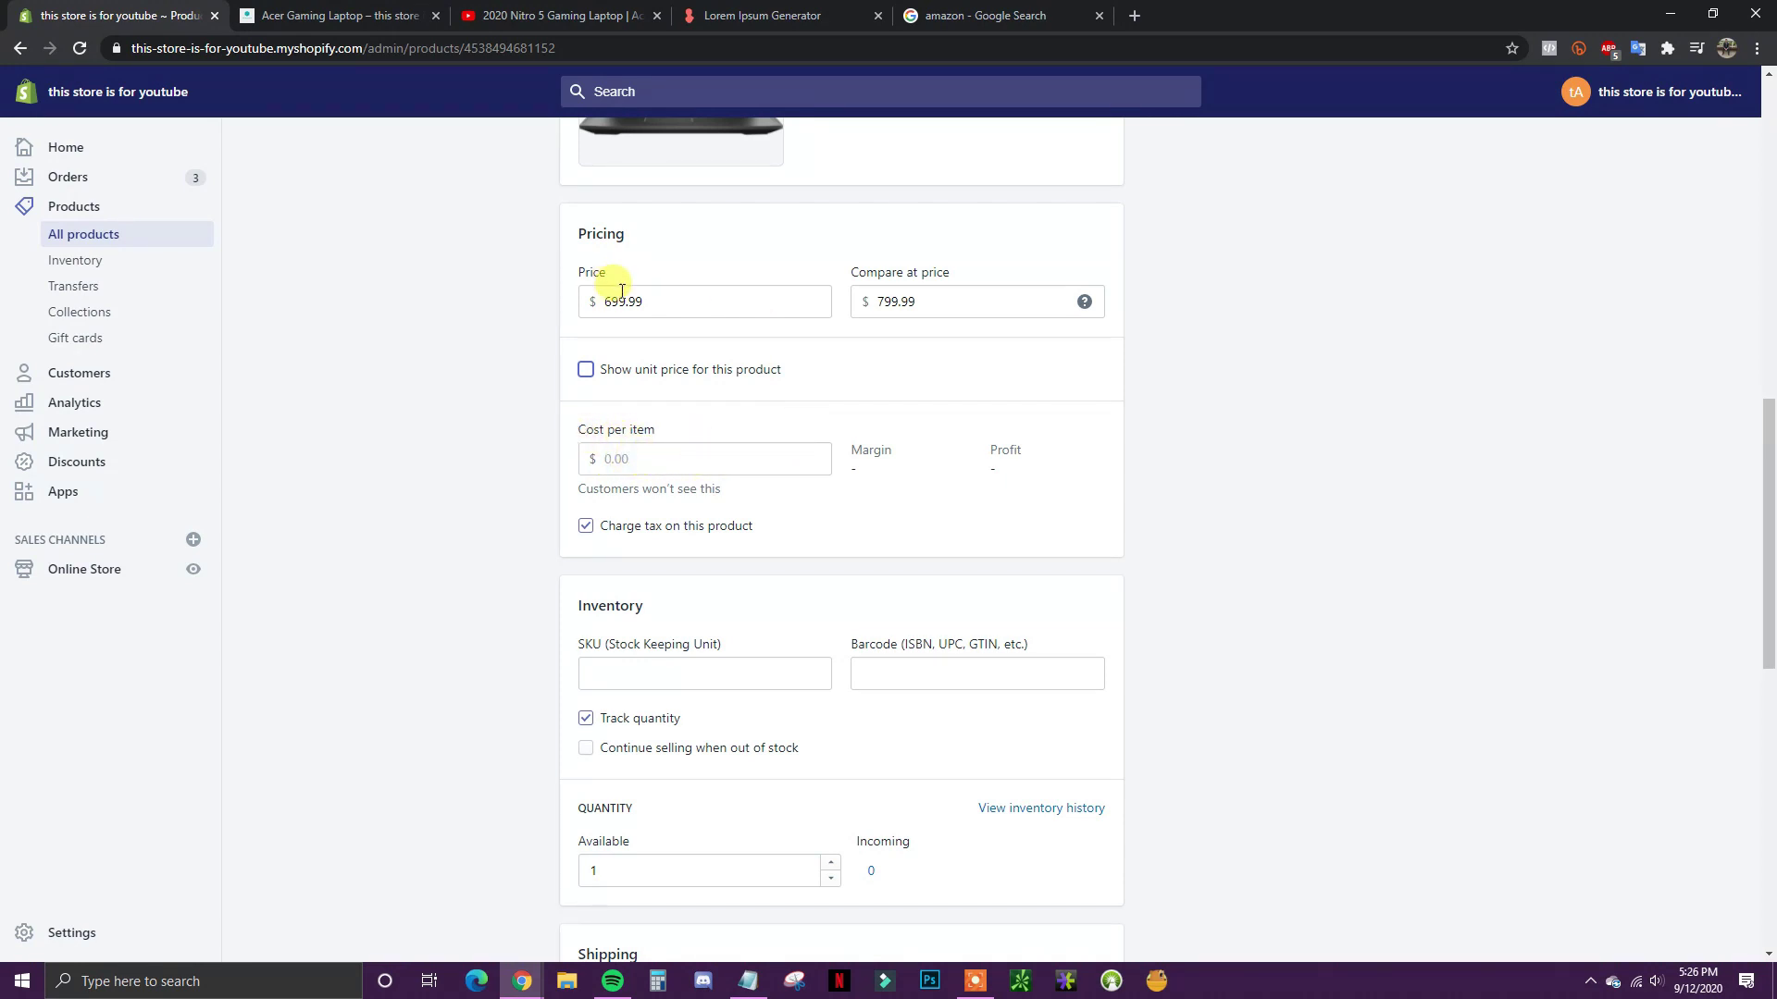
# Step: Set the product's cost per item to $499.99 in the pricing section
pyautogui.scroll(2, 706, 324)
pyautogui.scroll(-2, 788, 568)
pyautogui.click(646, 457)
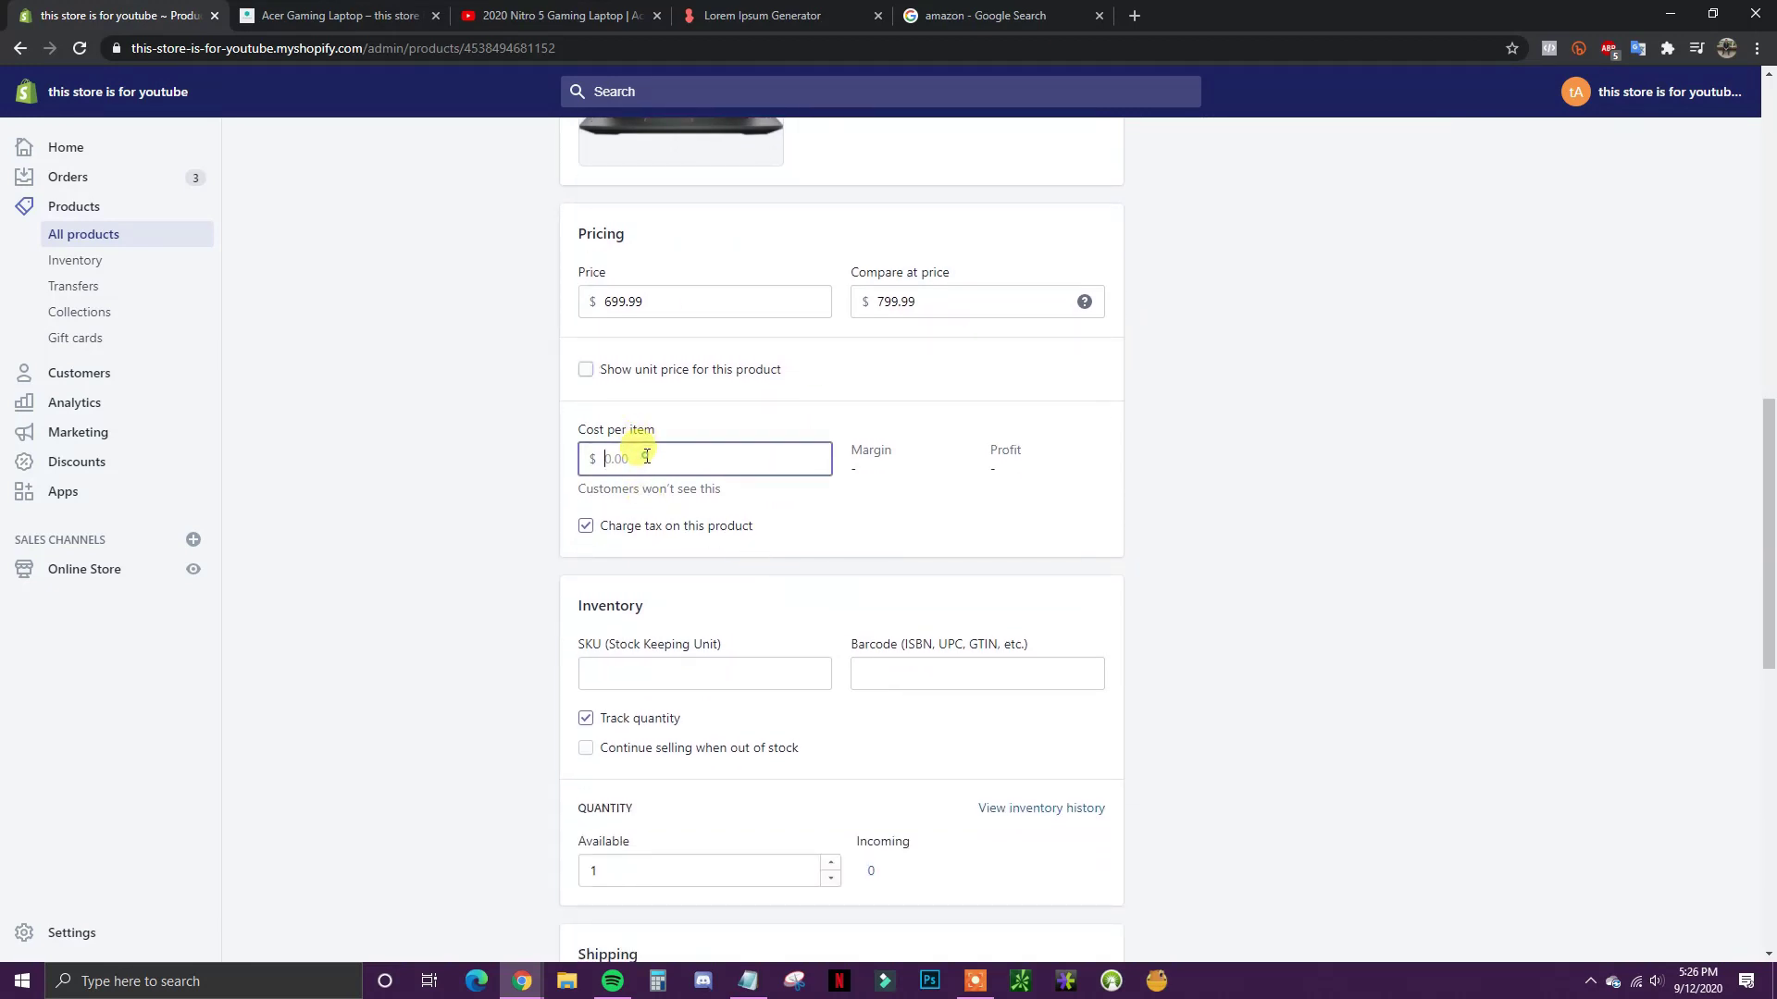
pyautogui.write('499.99')
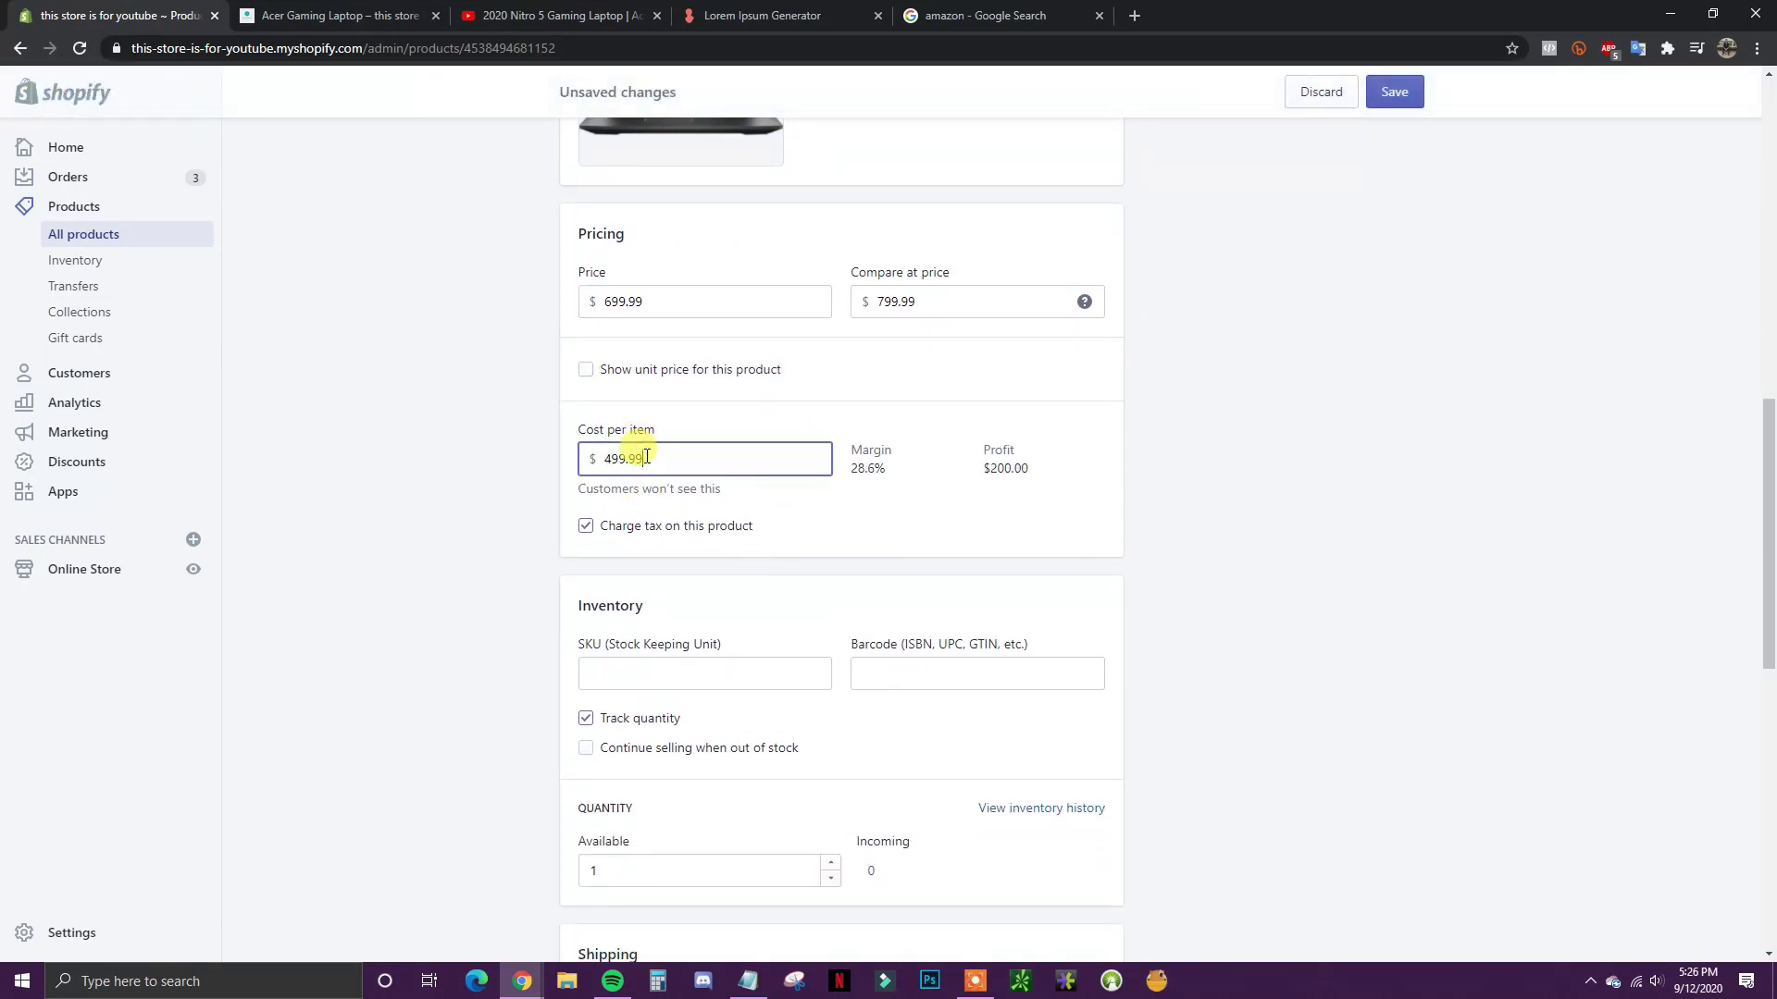
pyautogui.click(1309, 589)
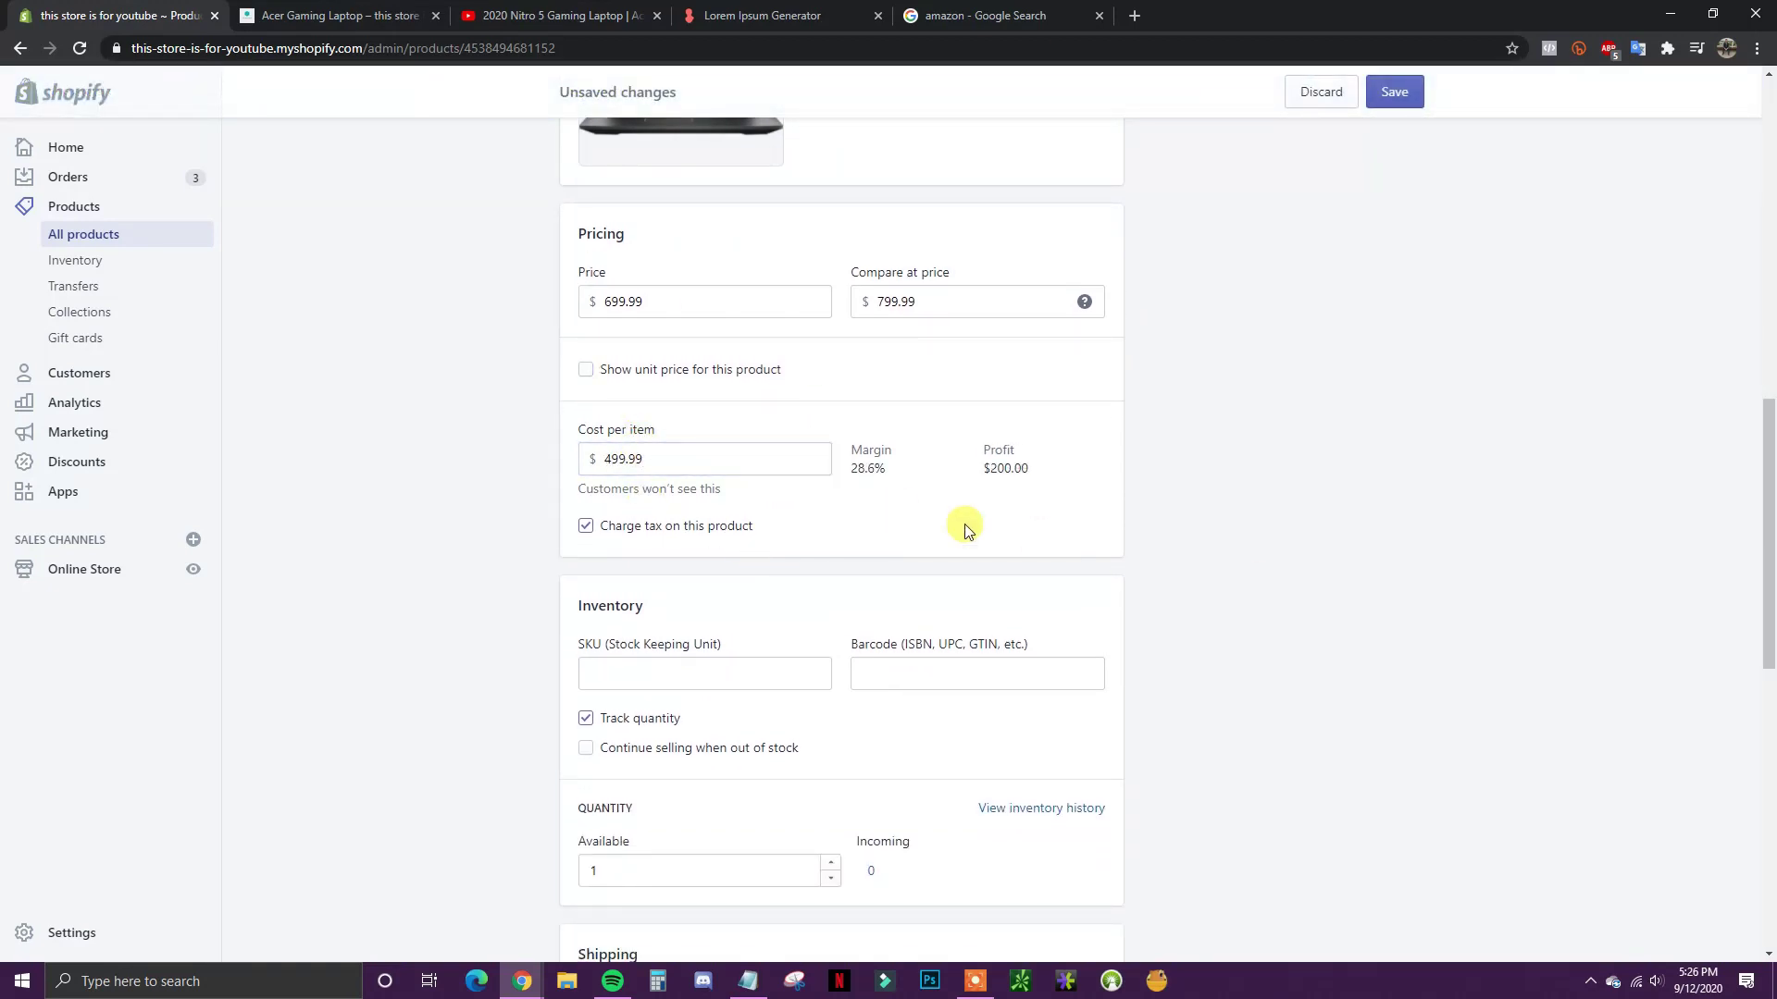
# Step: Examine the margin and profit beside the product's cost per item and keep tax charging switched on
pyautogui.moveTo(864, 472); pyautogui.dragTo(880, 470)
pyautogui.click(880, 470)
pyautogui.click(990, 473)
pyautogui.moveTo(983, 472); pyautogui.dragTo(1088, 479)
pyautogui.scroll(-3, 1156, 515)
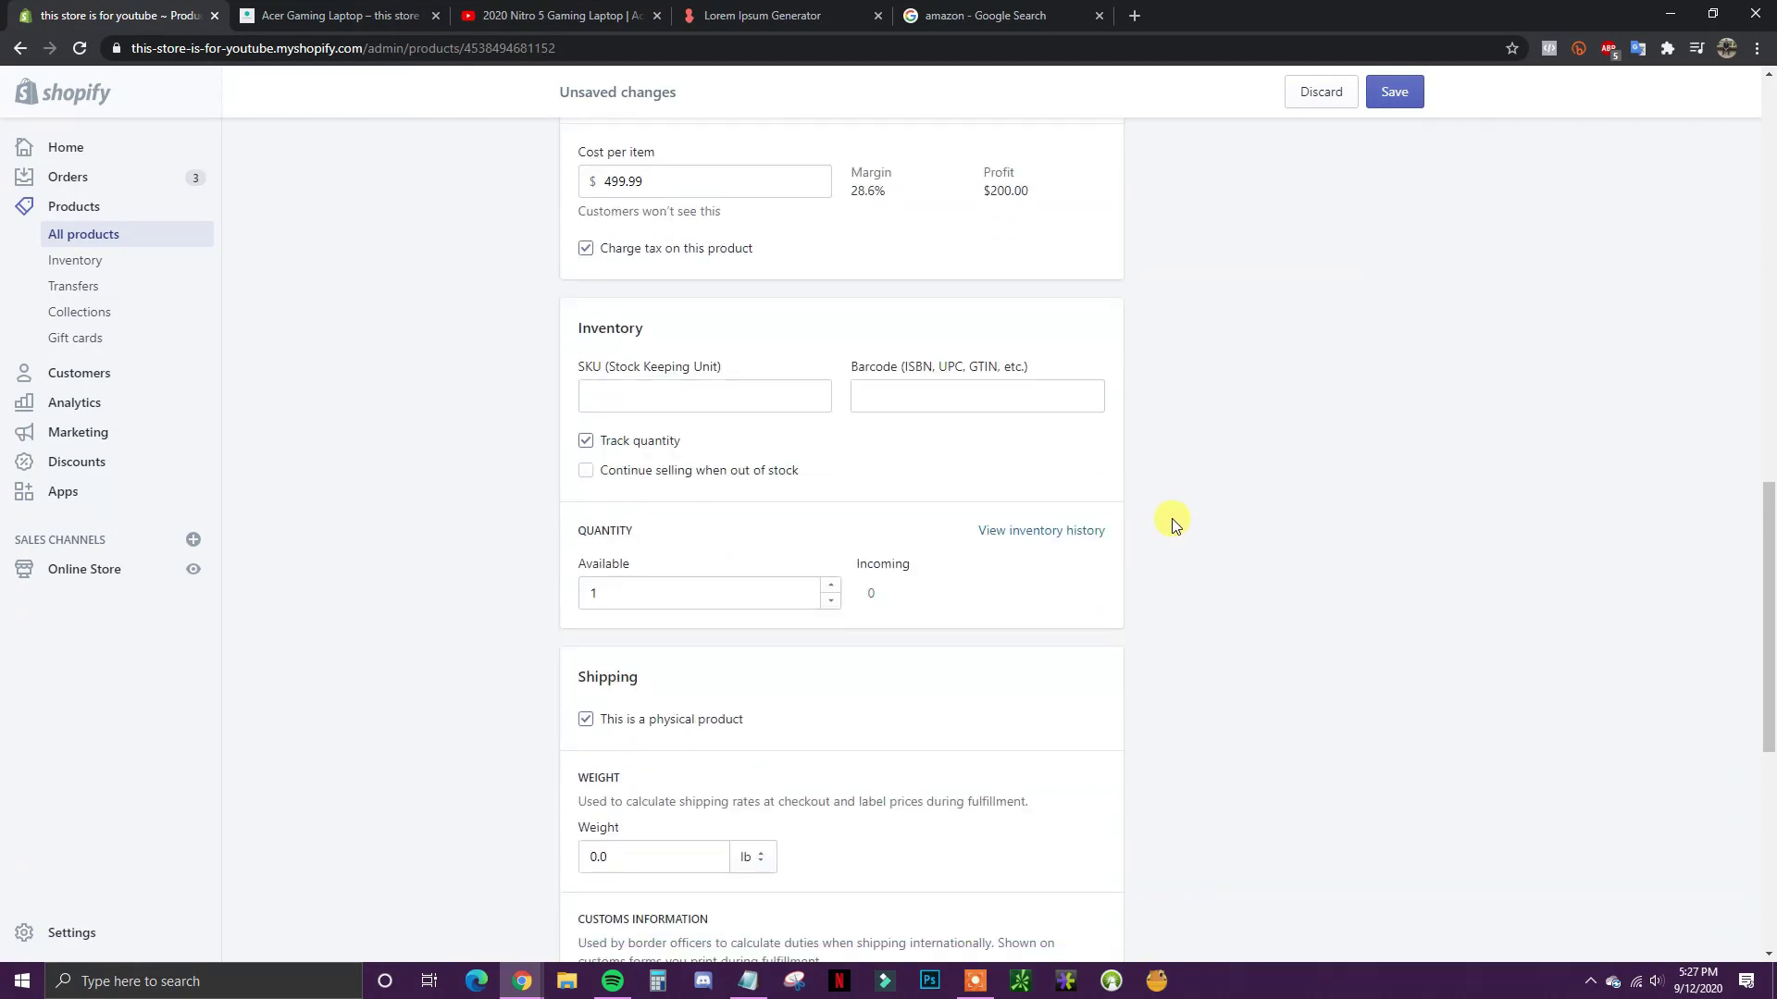
pyautogui.scroll(2, 1169, 520)
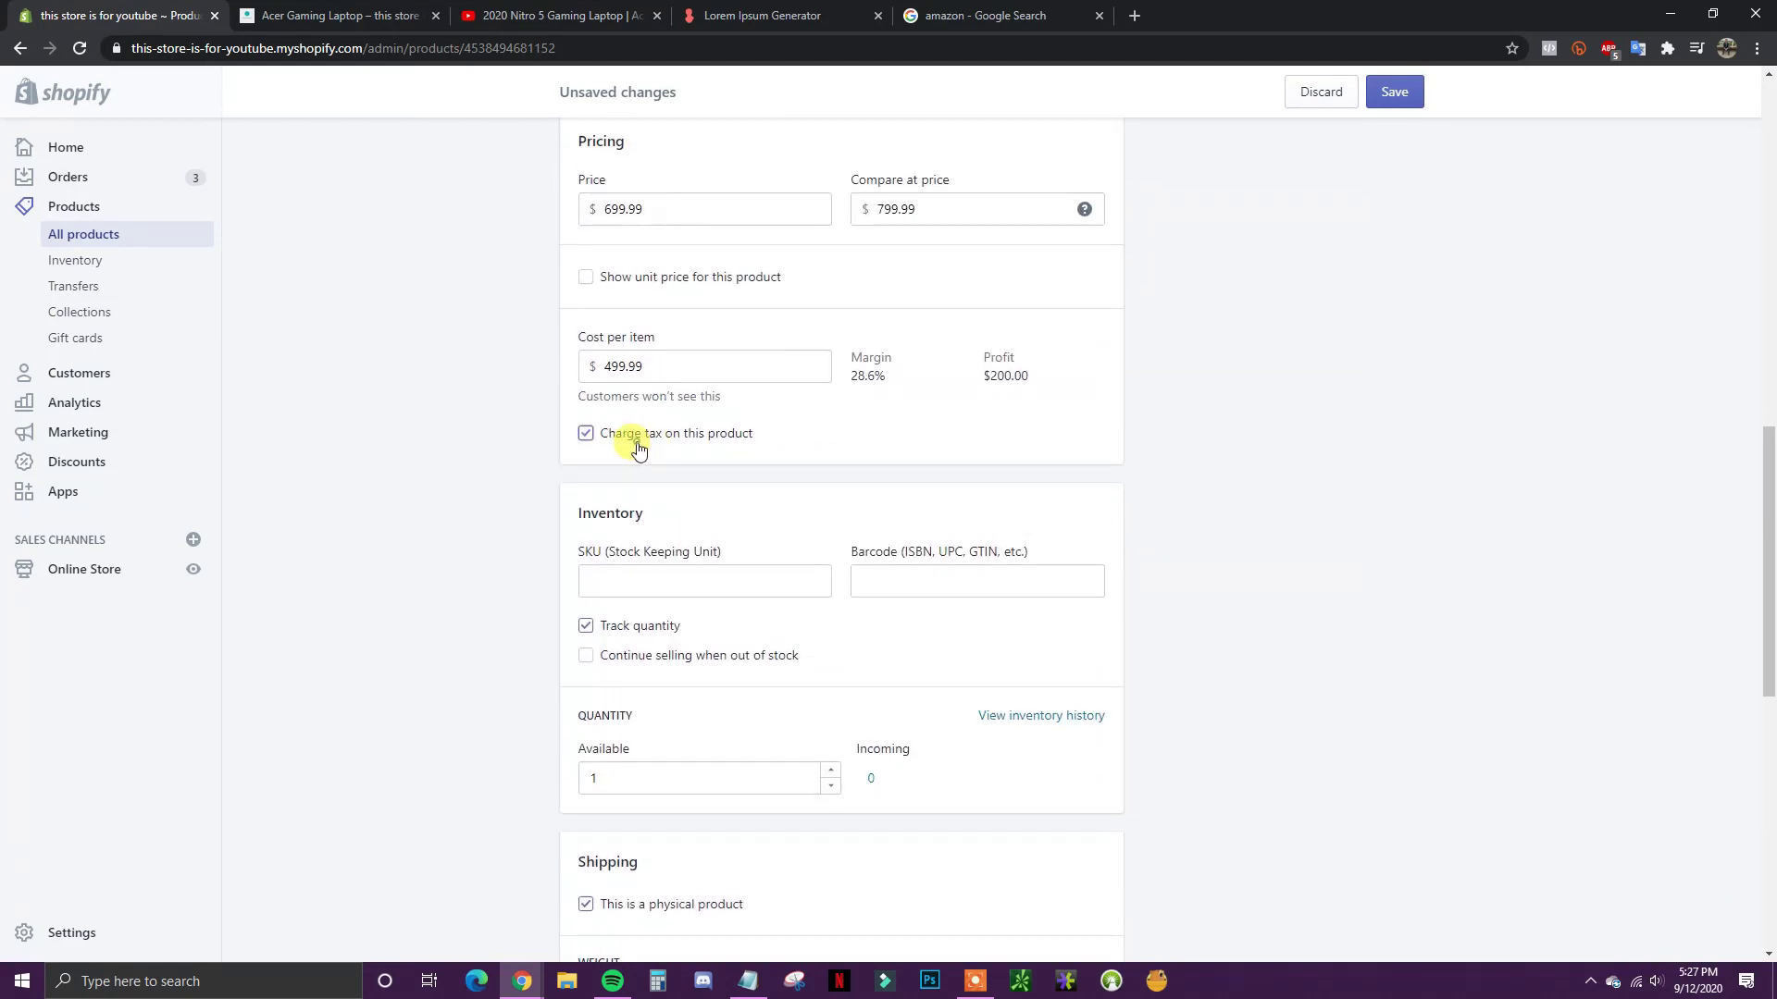
pyautogui.click(637, 448)
# Step: Set the product's SKU to TSO-123 in the inventory section
pyautogui.scroll(-1, 805, 476)
pyautogui.scroll(-1, 709, 452)
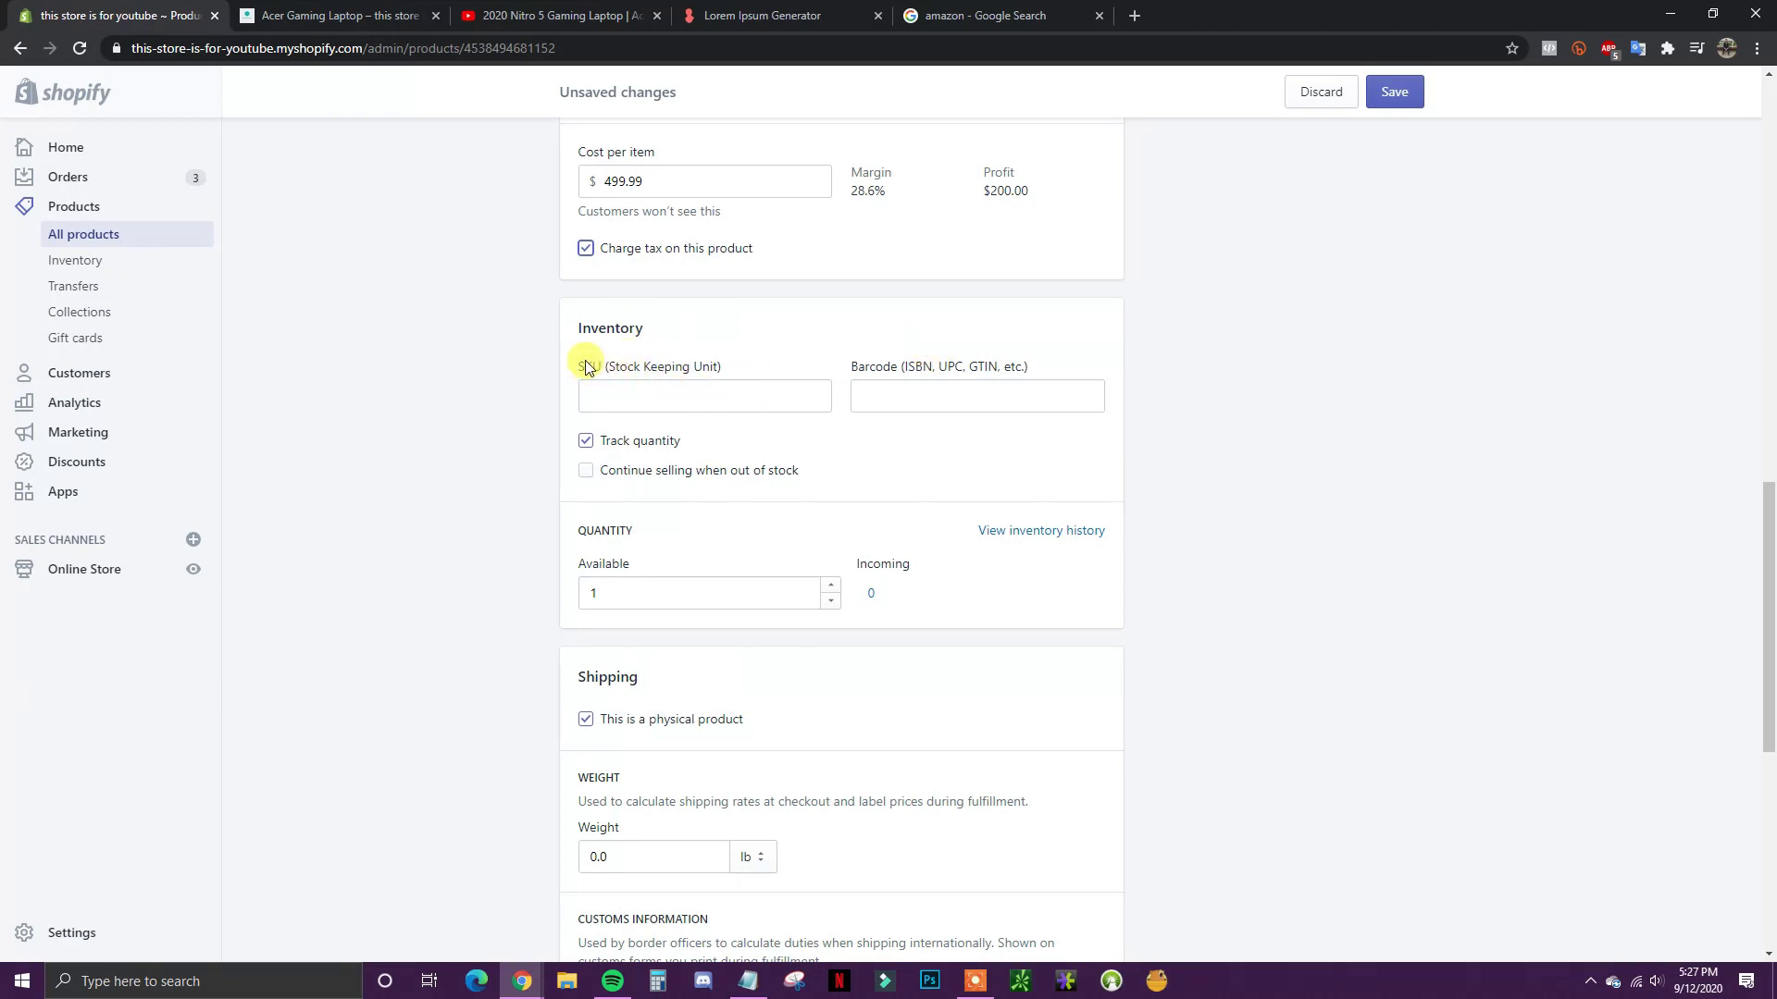
pyautogui.moveTo(581, 369); pyautogui.dragTo(629, 371)
pyautogui.click(686, 371)
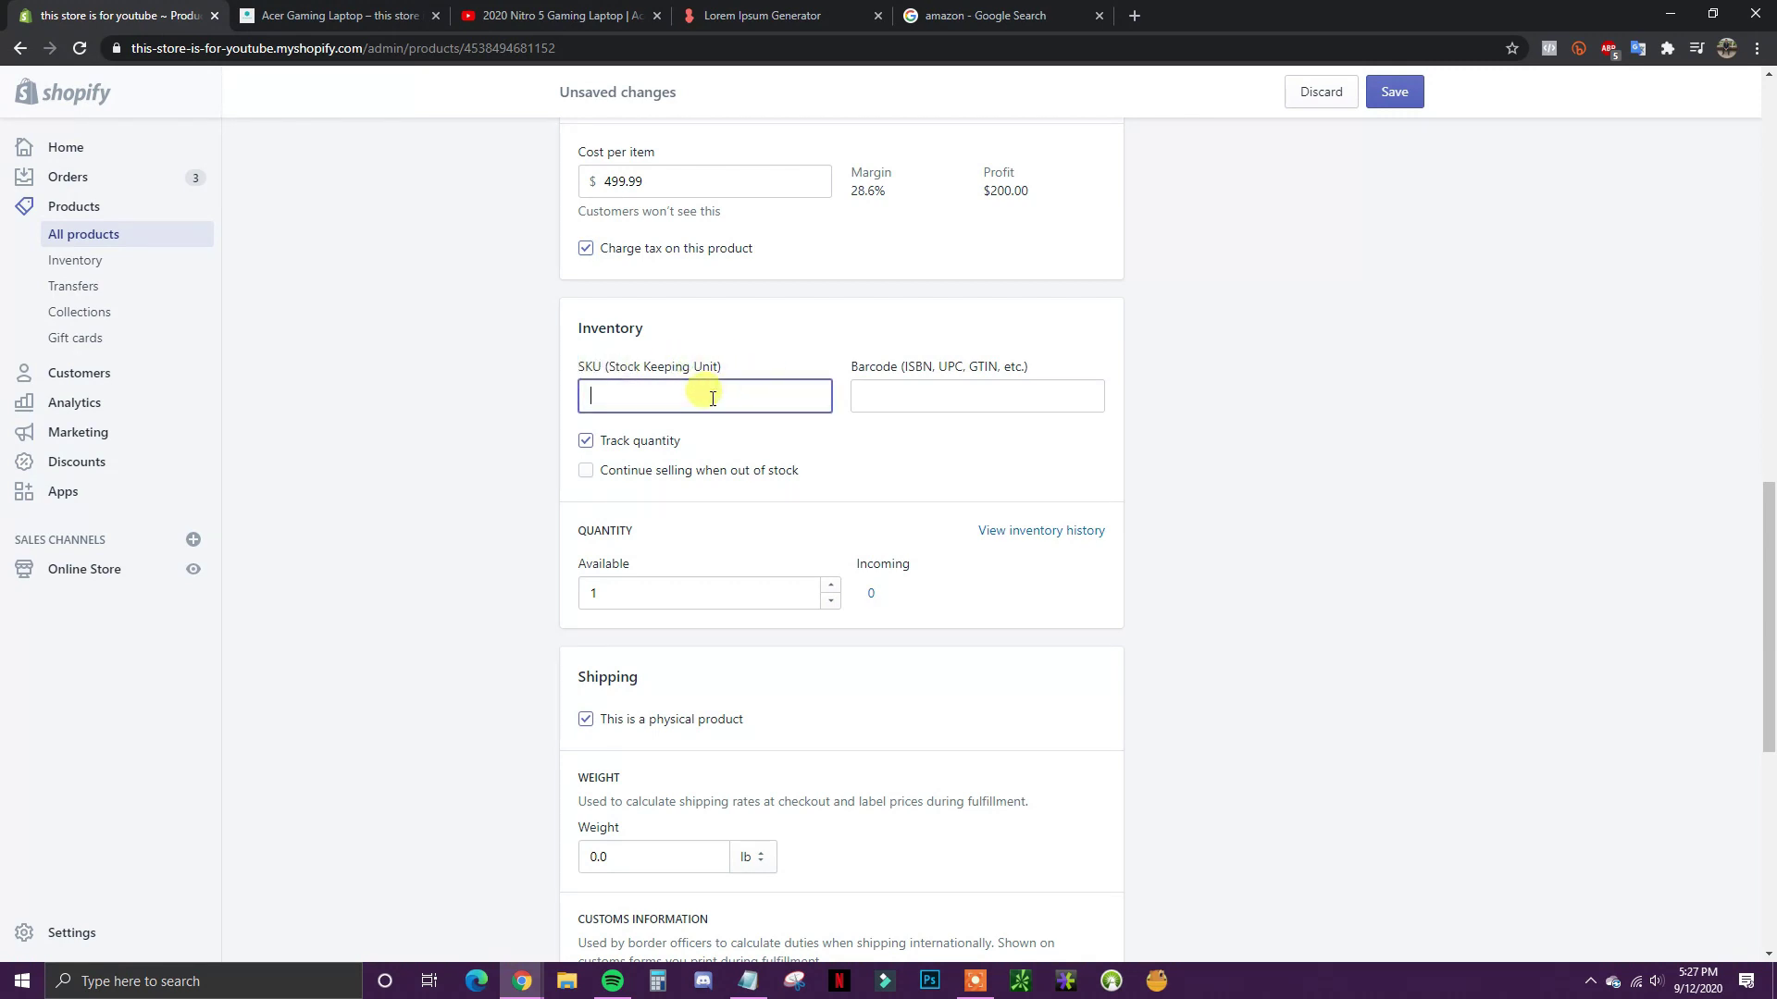
pyautogui.scroll(1, 832, 467)
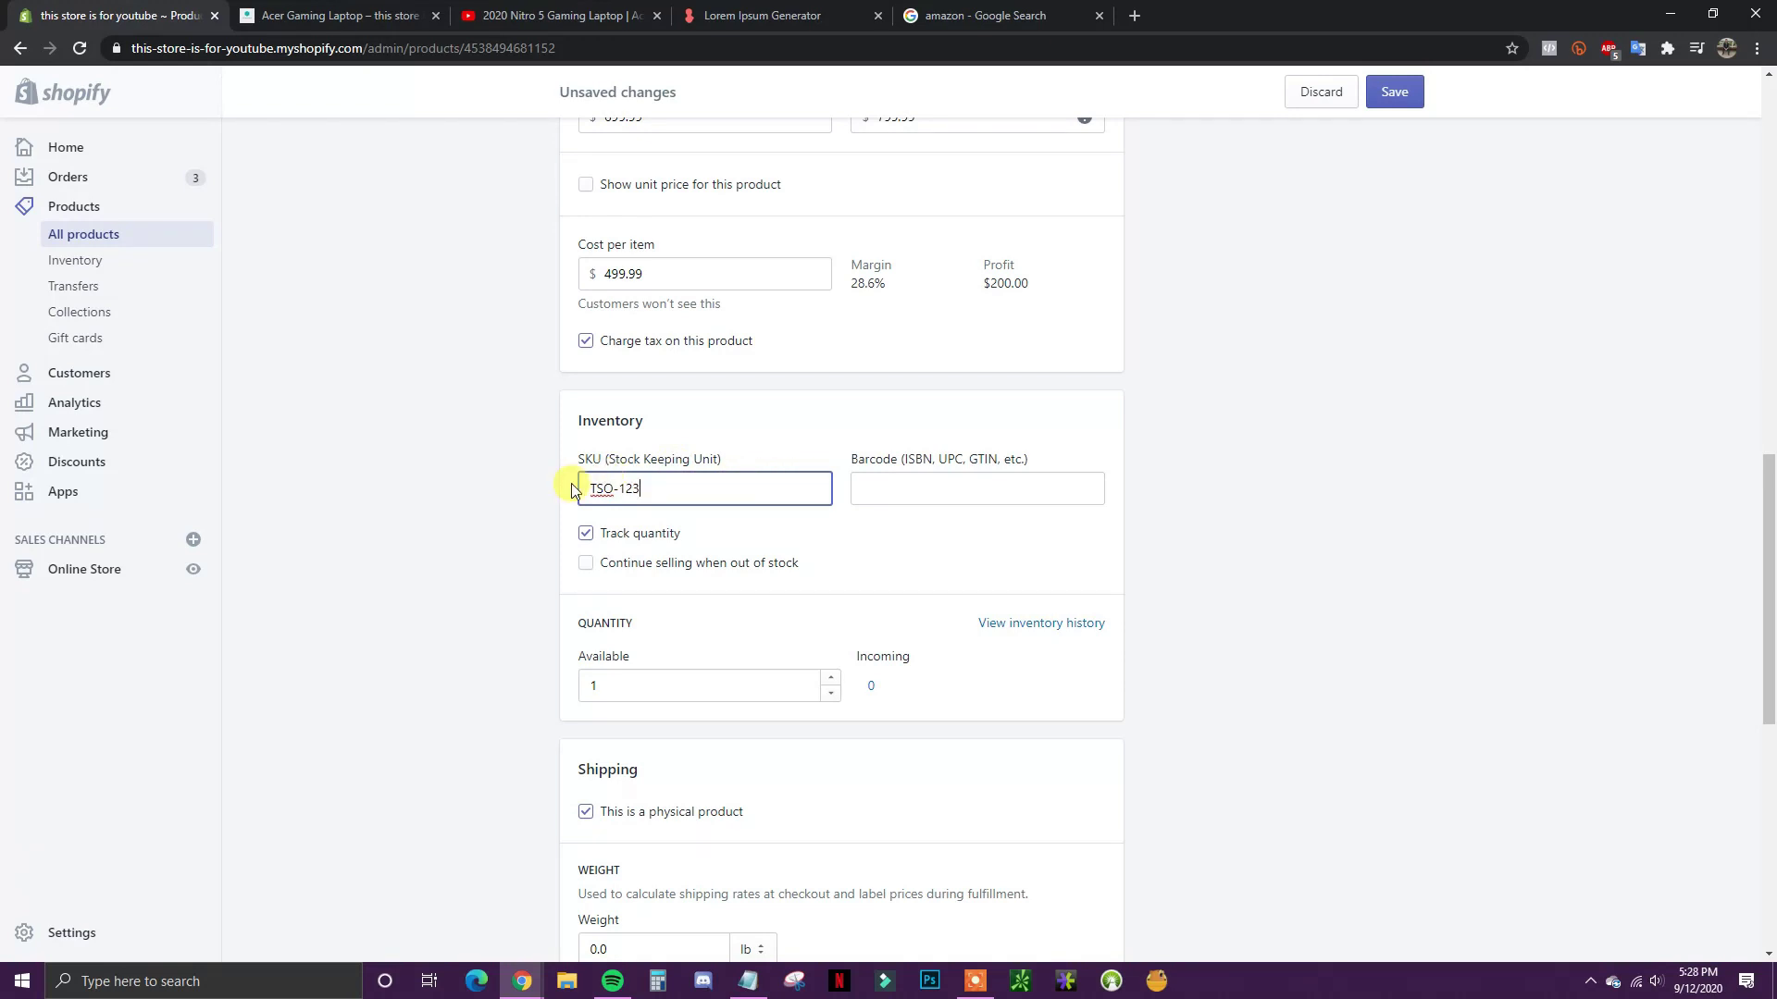
pyautogui.scroll(5, 741, 463)
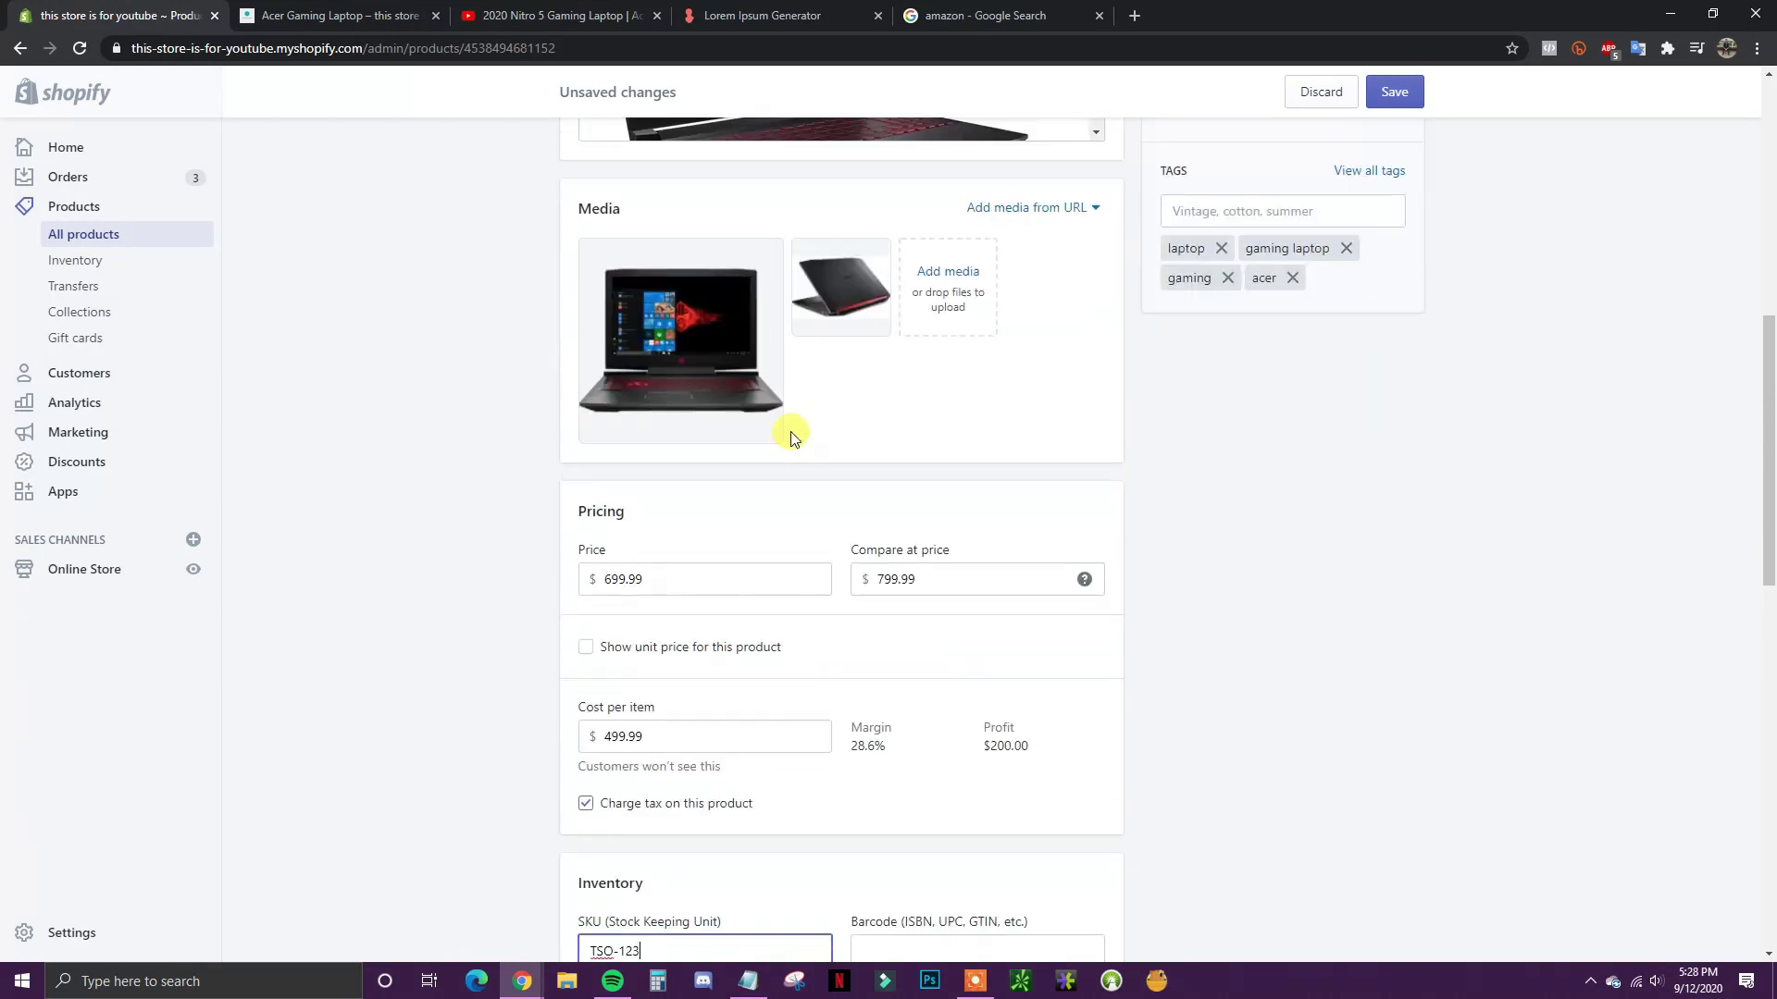
pyautogui.scroll(-3, 704, 556)
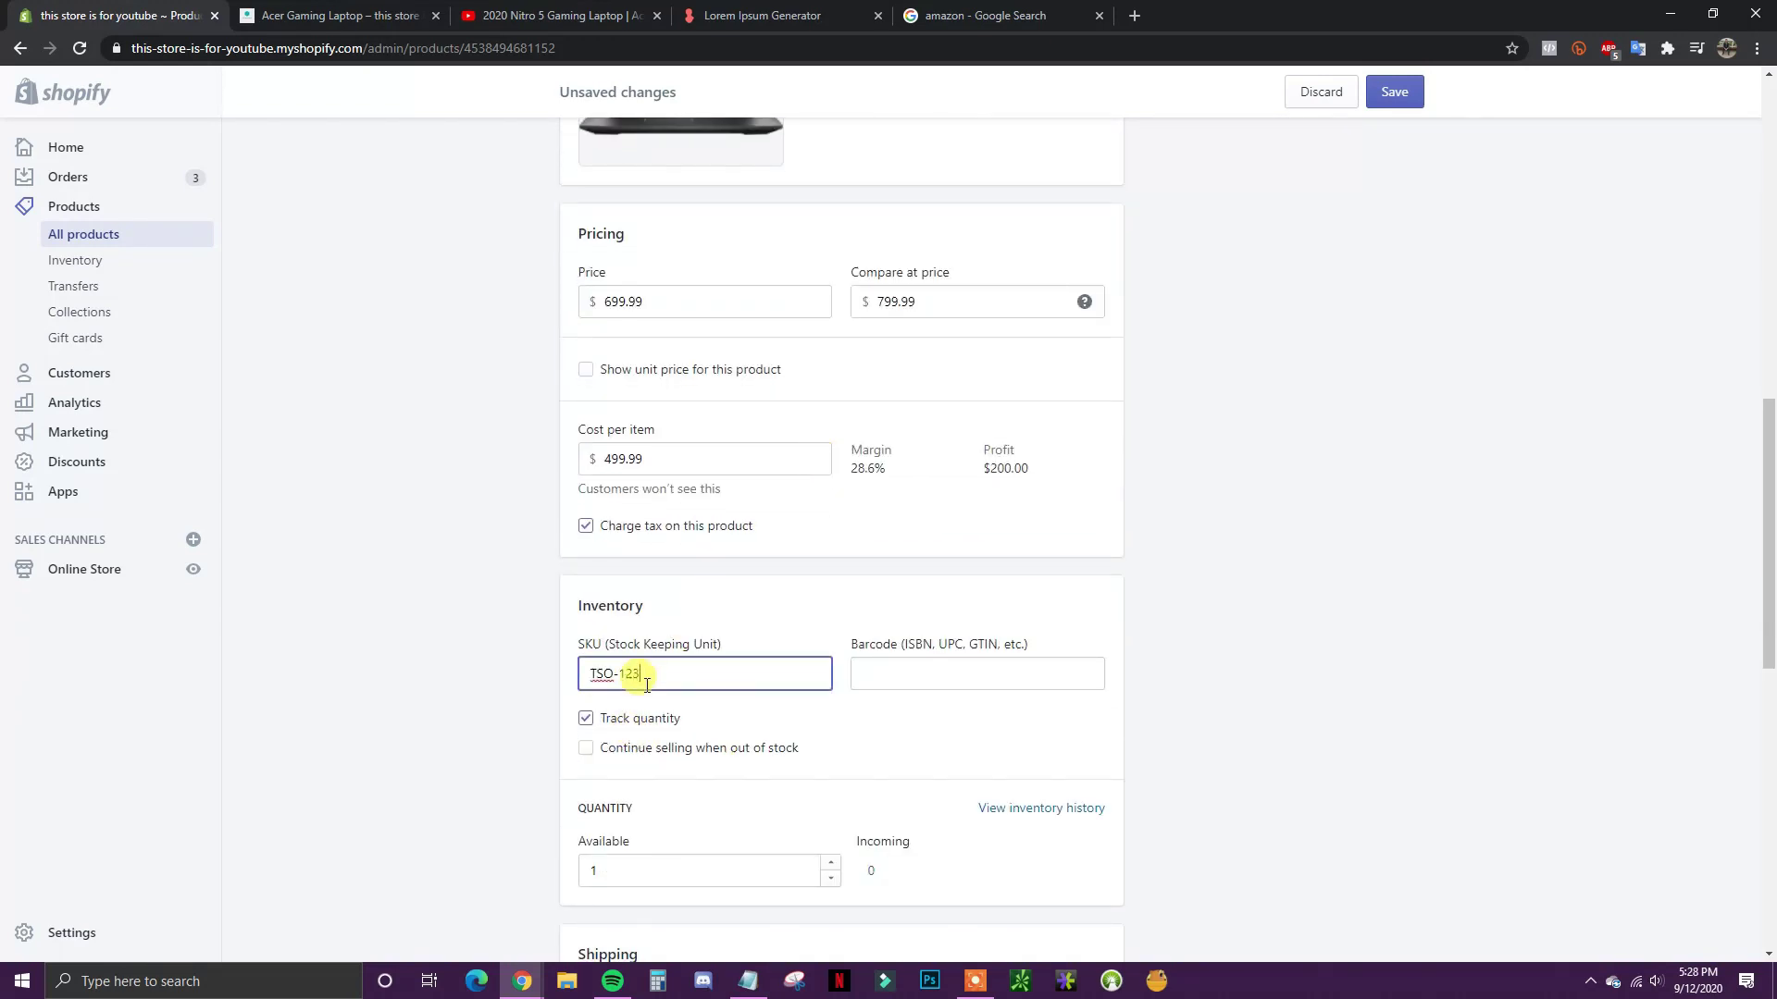
pyautogui.moveTo(589, 676); pyautogui.dragTo(722, 674)
pyautogui.click(750, 674)
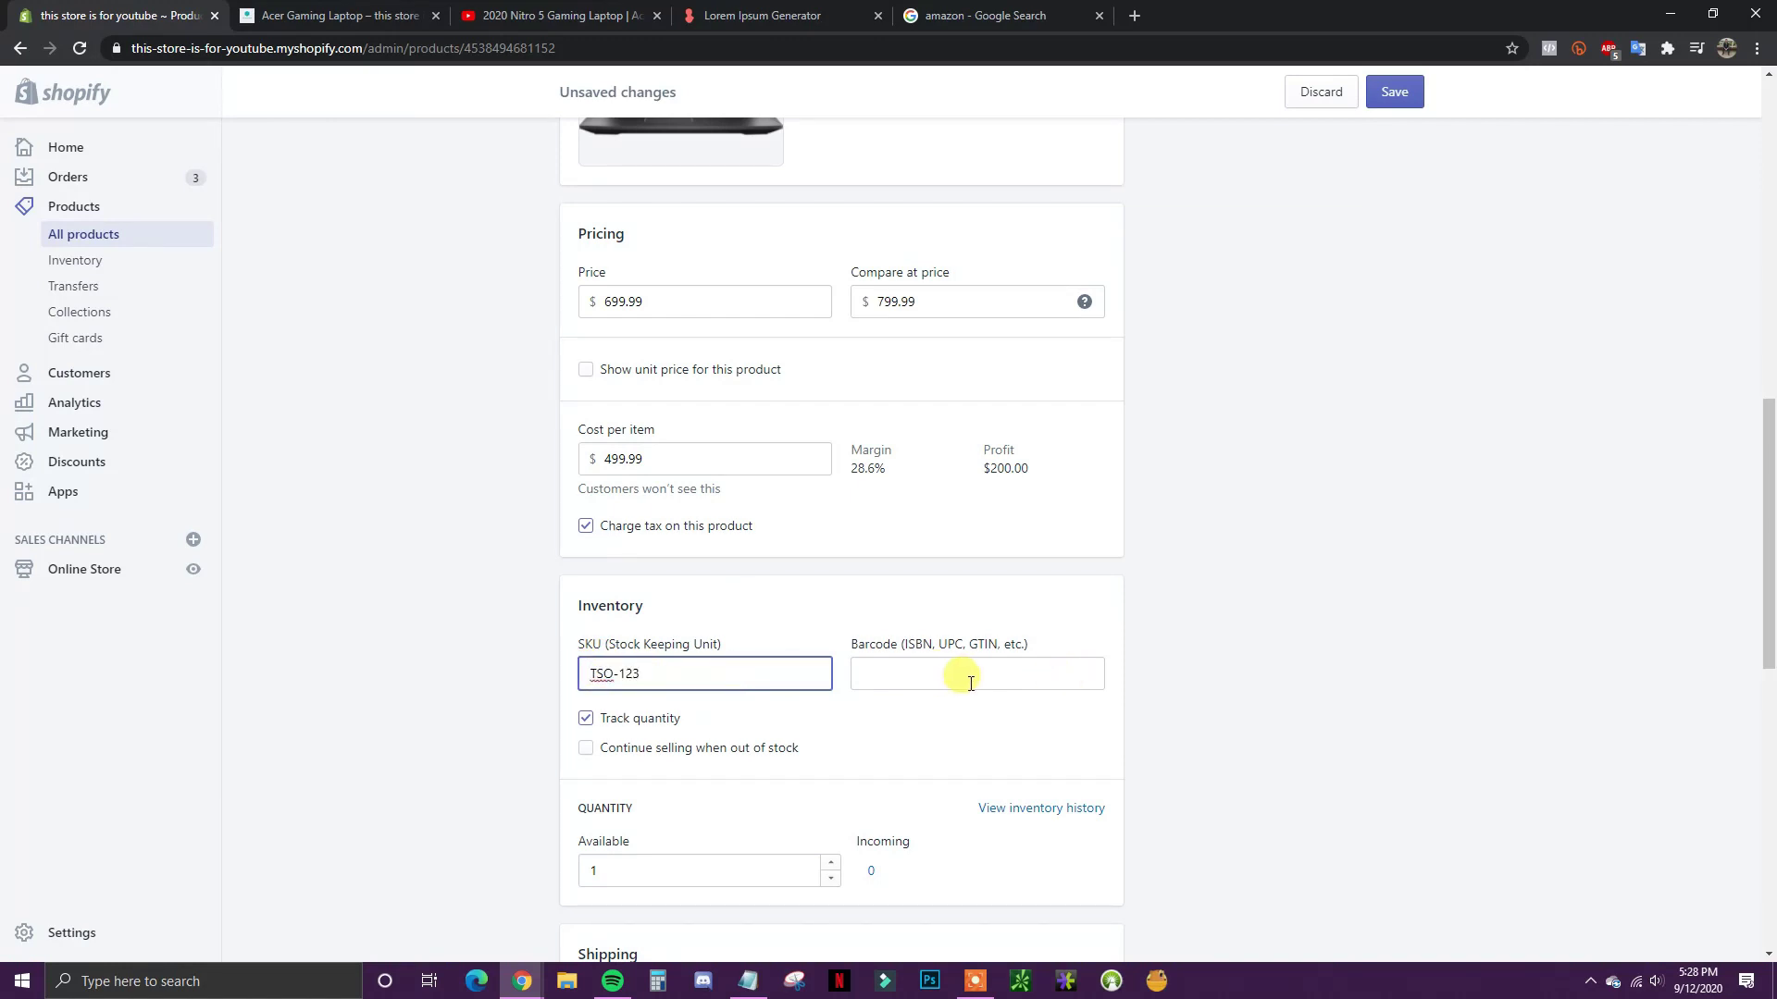
# Step: Set the product's barcode to 1234 in the inventory section
pyautogui.scroll(-2, 991, 673)
pyautogui.click(926, 493)
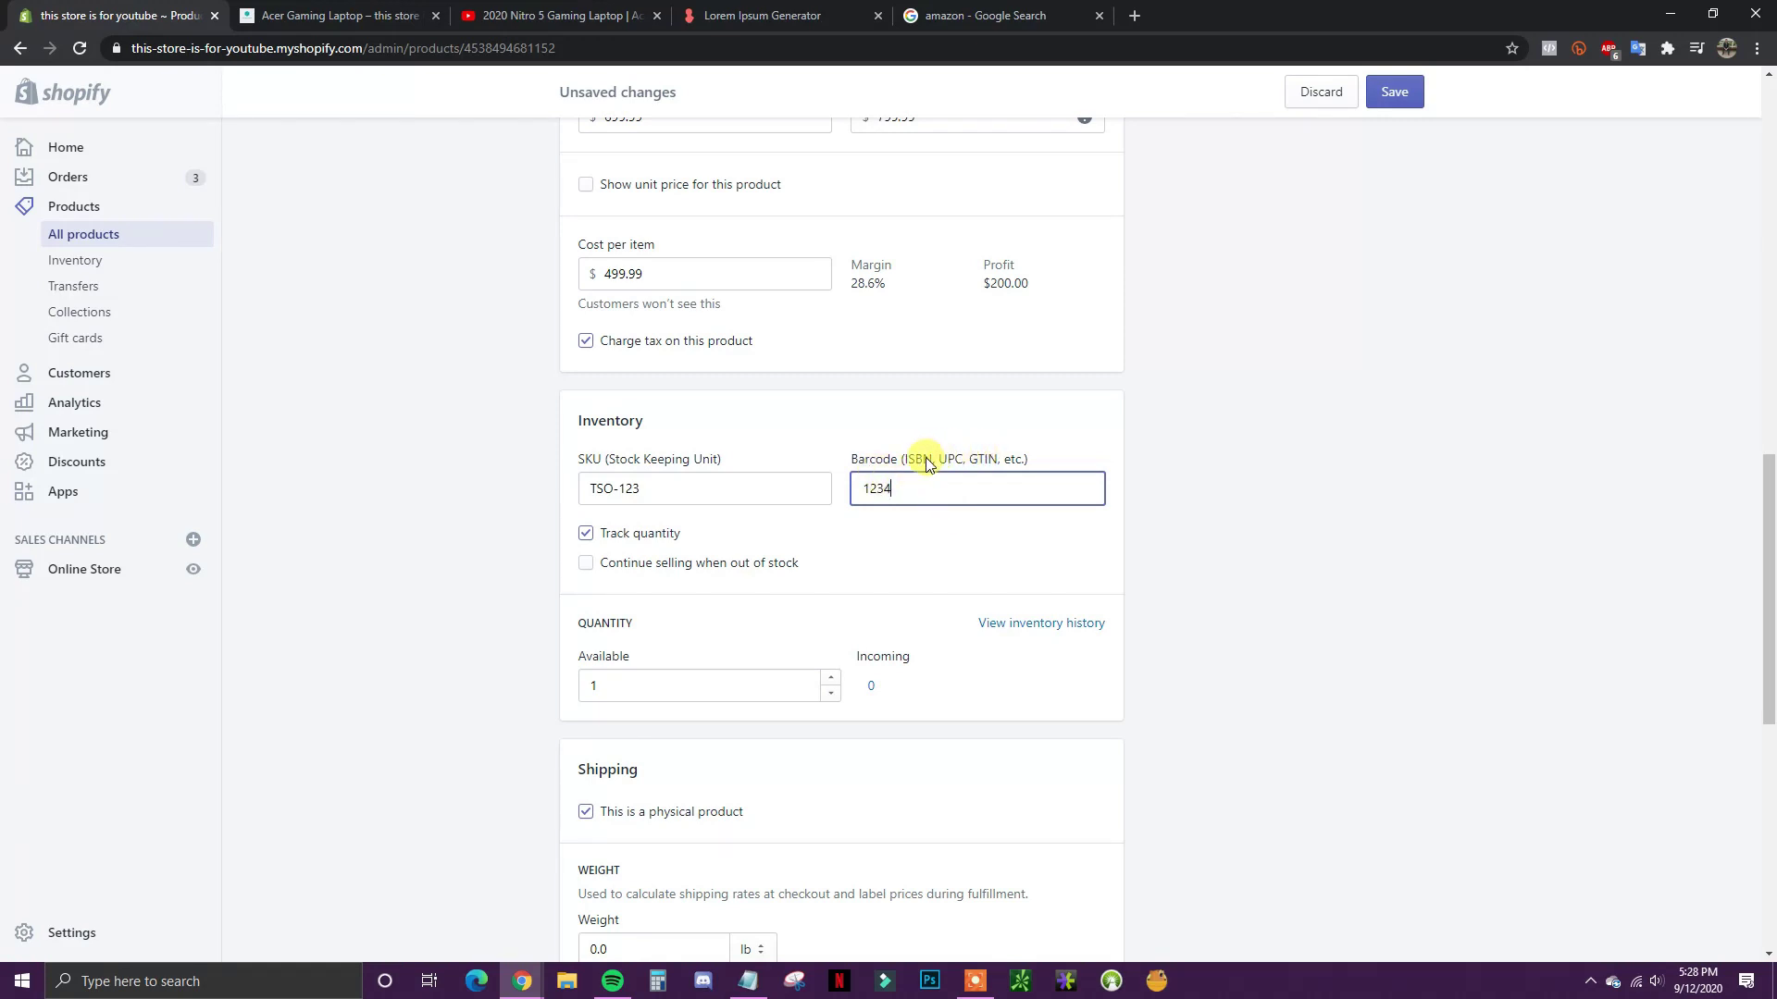
pyautogui.moveTo(903, 461); pyautogui.dragTo(981, 460)
pyautogui.click(978, 461)
pyautogui.doubleClick(984, 484)
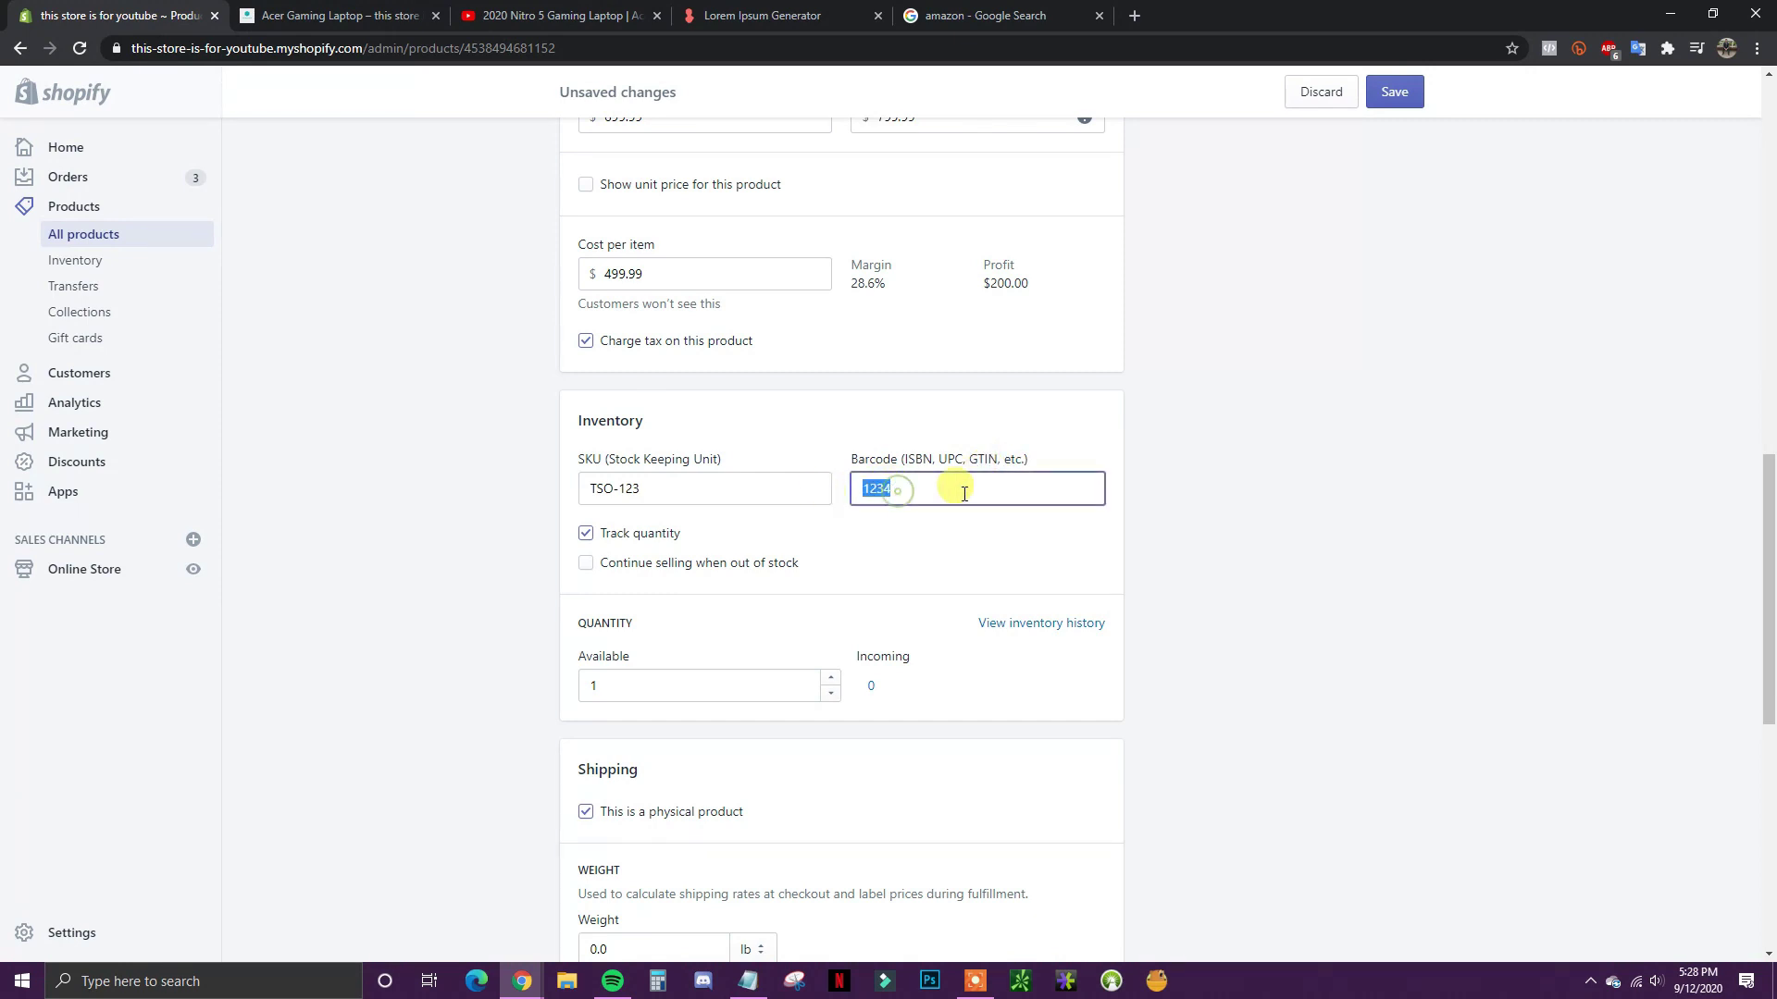
pyautogui.click(857, 516)
# Step: Adjust the available quantity by 49 to bring the product's stock to 50
pyautogui.scroll(-1, 685, 541)
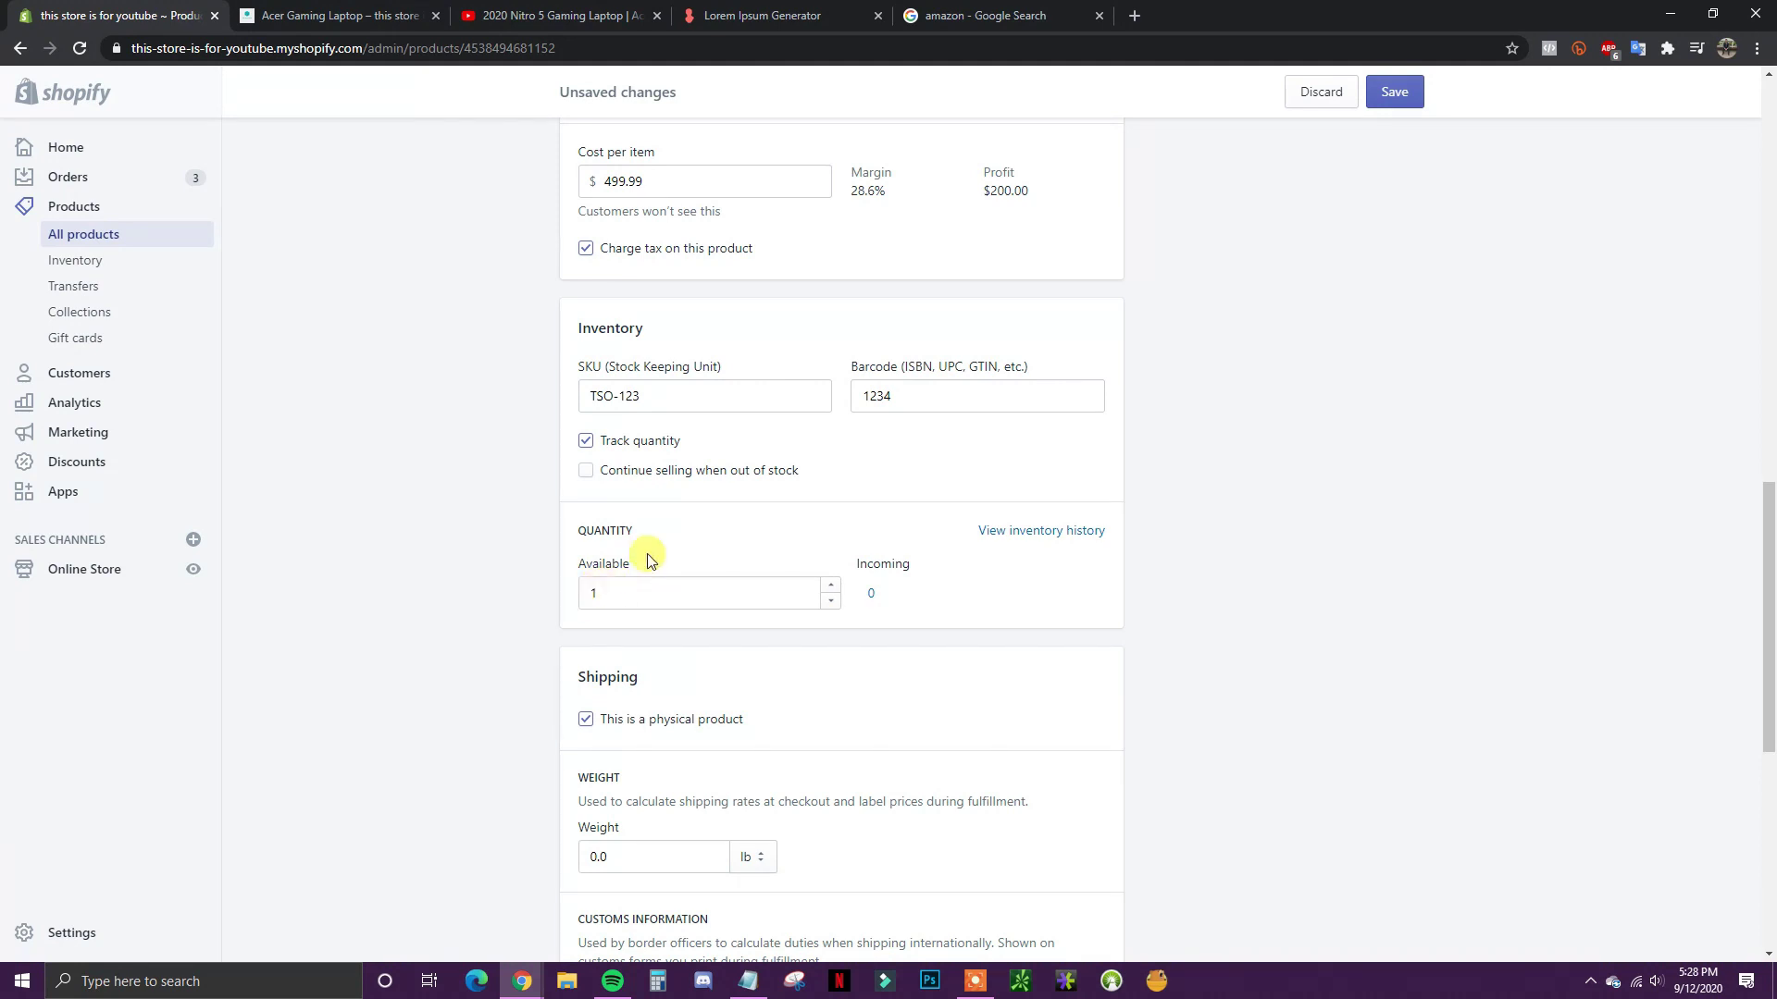
pyautogui.click(598, 592)
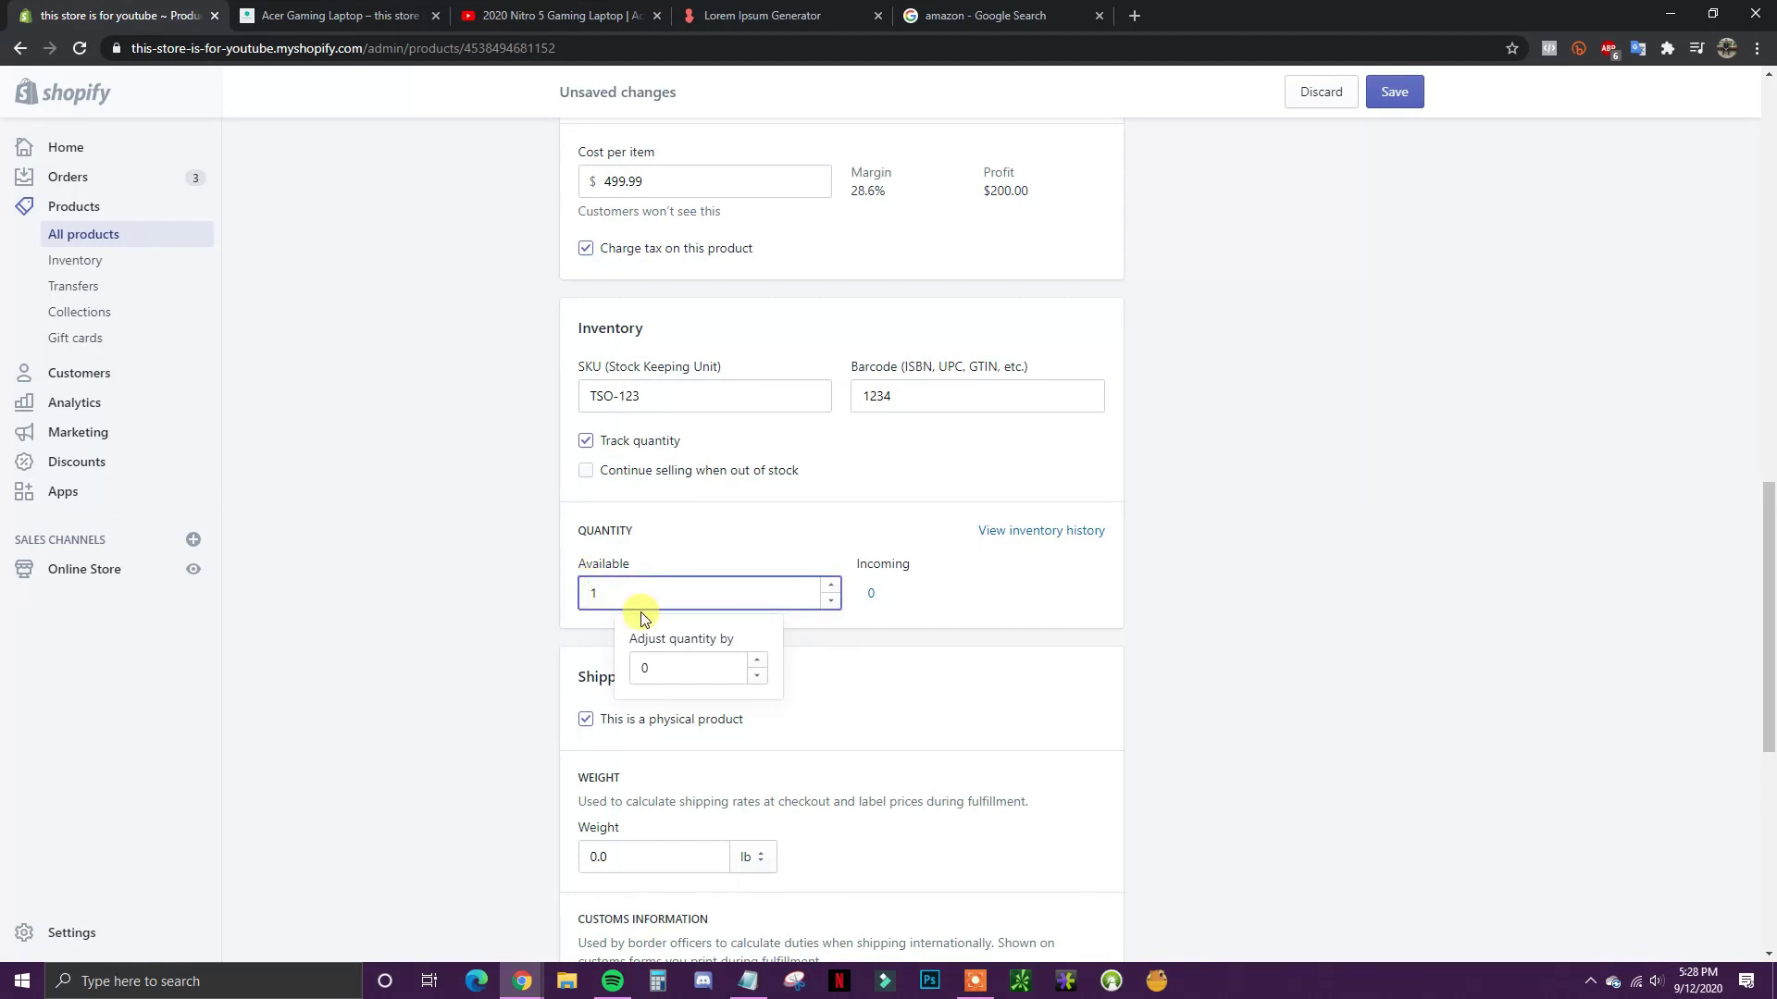
pyautogui.click(697, 669)
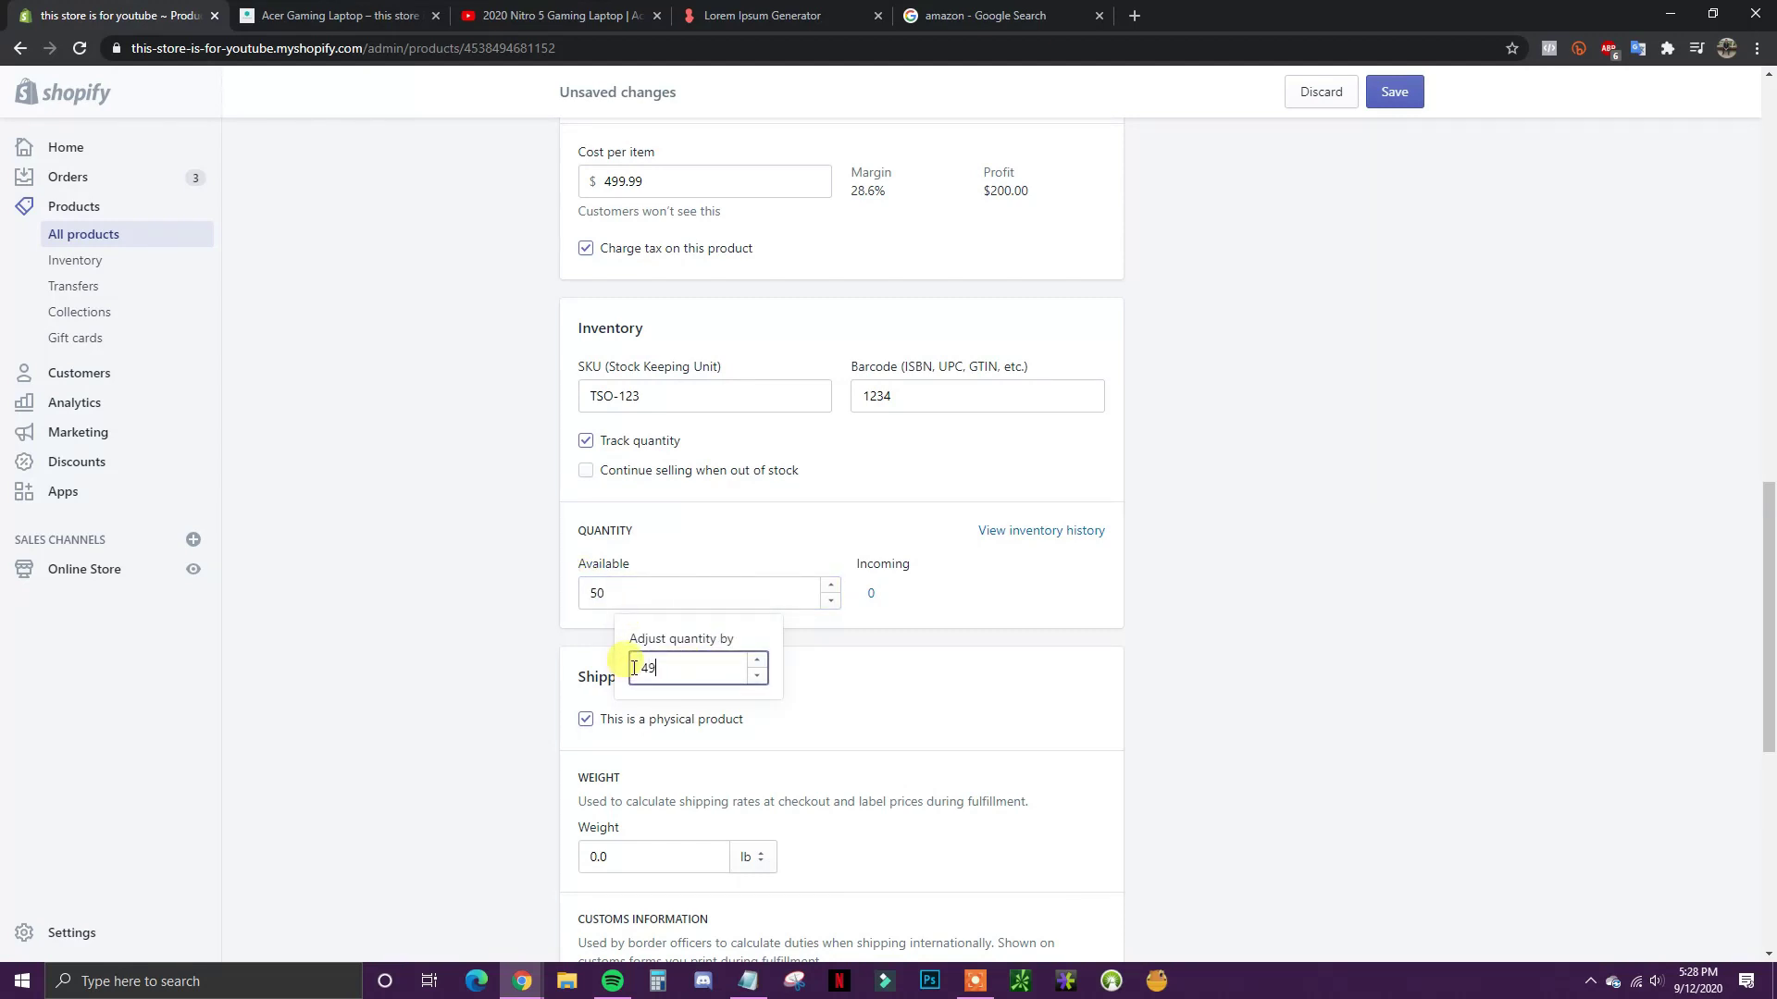
pyautogui.click(1340, 666)
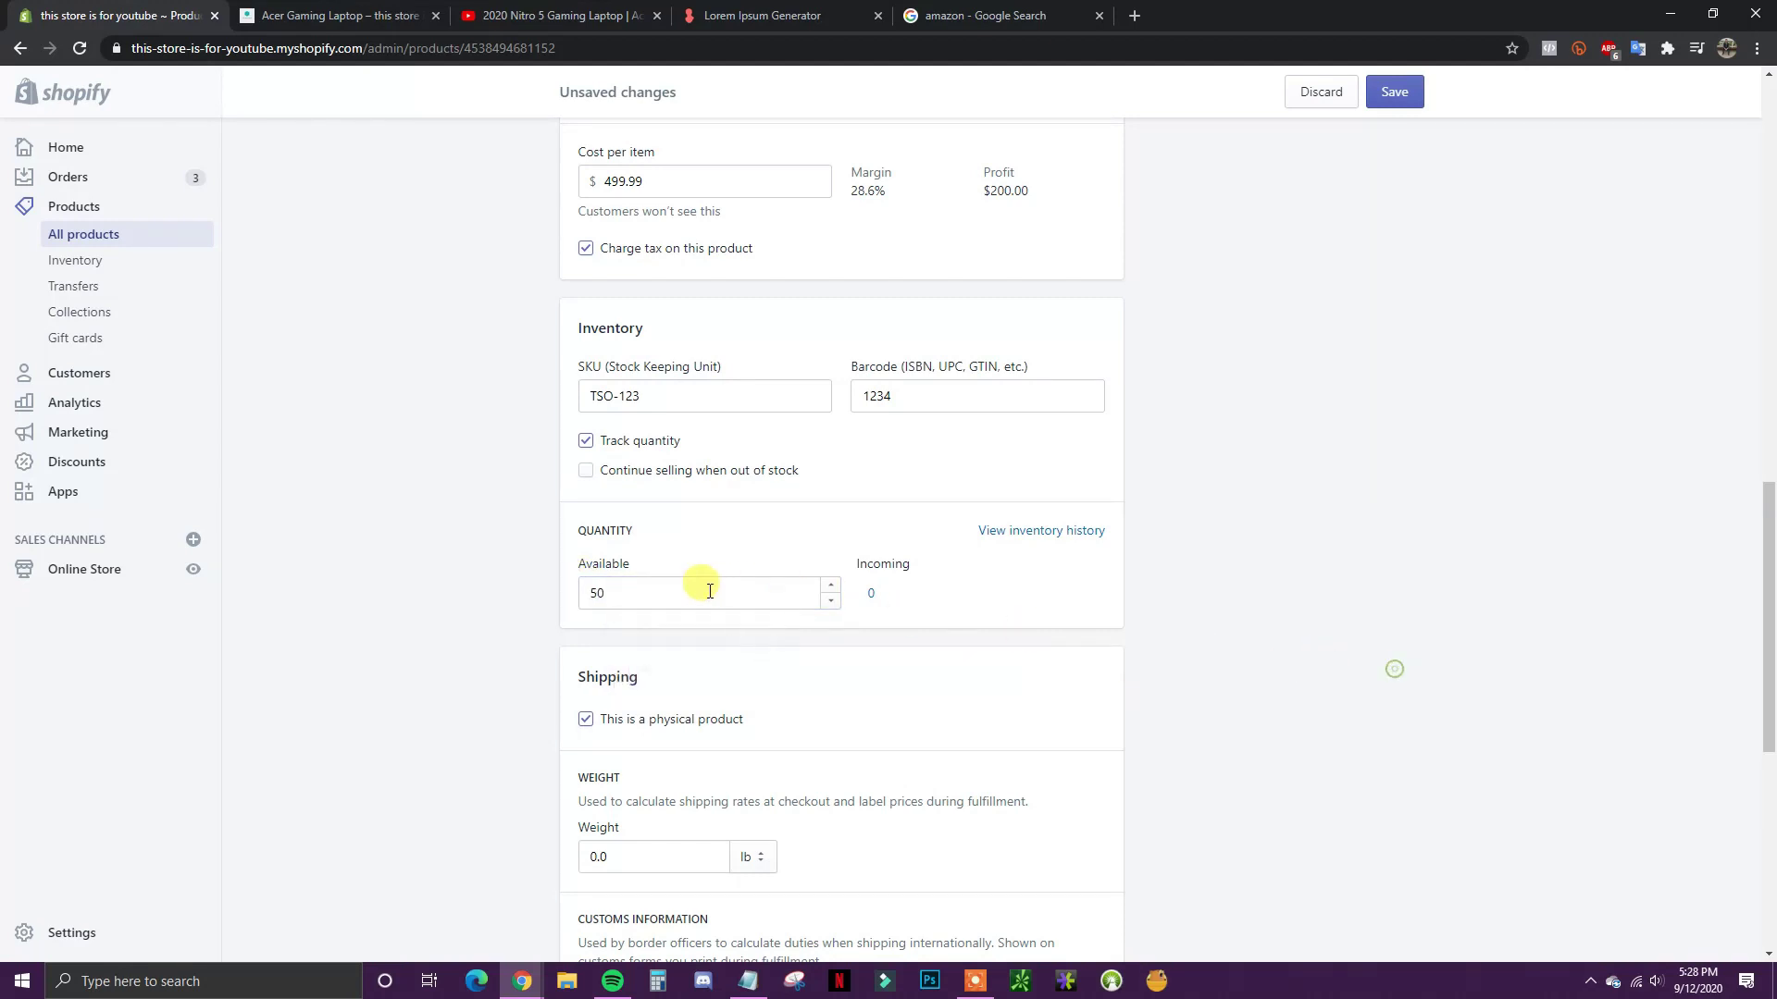
# Step: Switch quantity tracking off and back on, and selling when out of stock on and back off
pyautogui.click(593, 442)
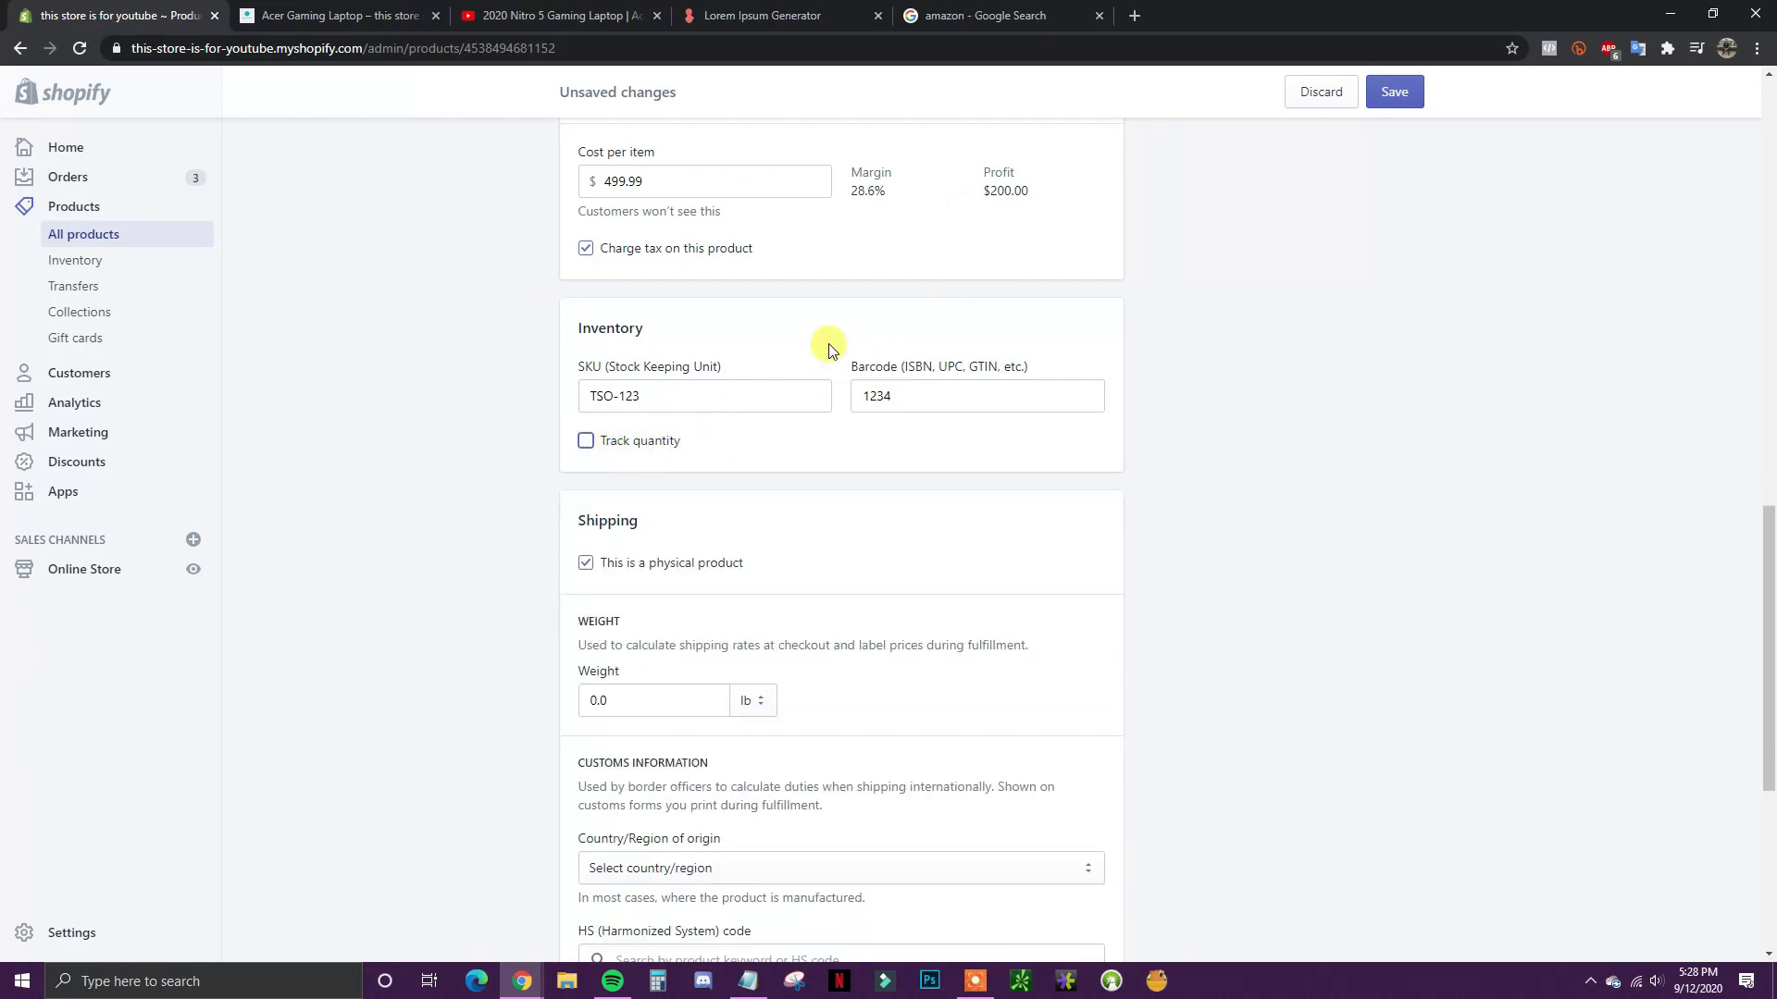
pyautogui.click(639, 450)
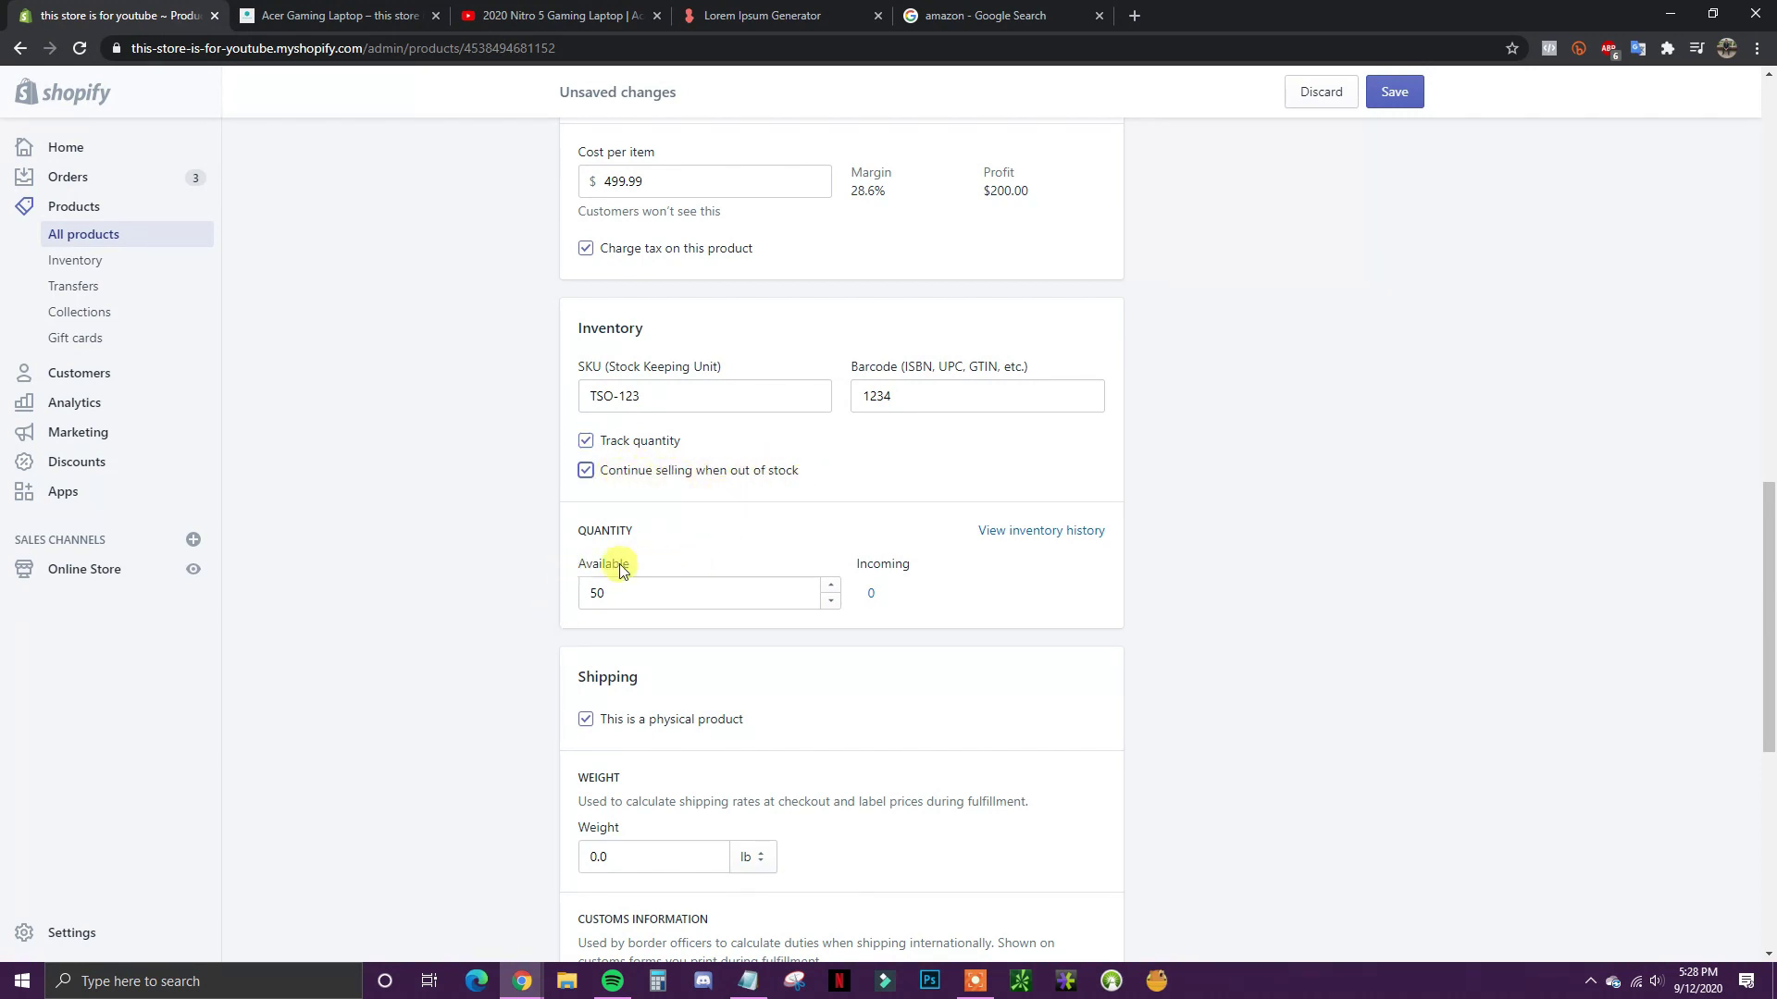
pyautogui.click(585, 473)
# Step: Switch the physical product setting off and back on in the shipping section
pyautogui.scroll(-2, 1018, 500)
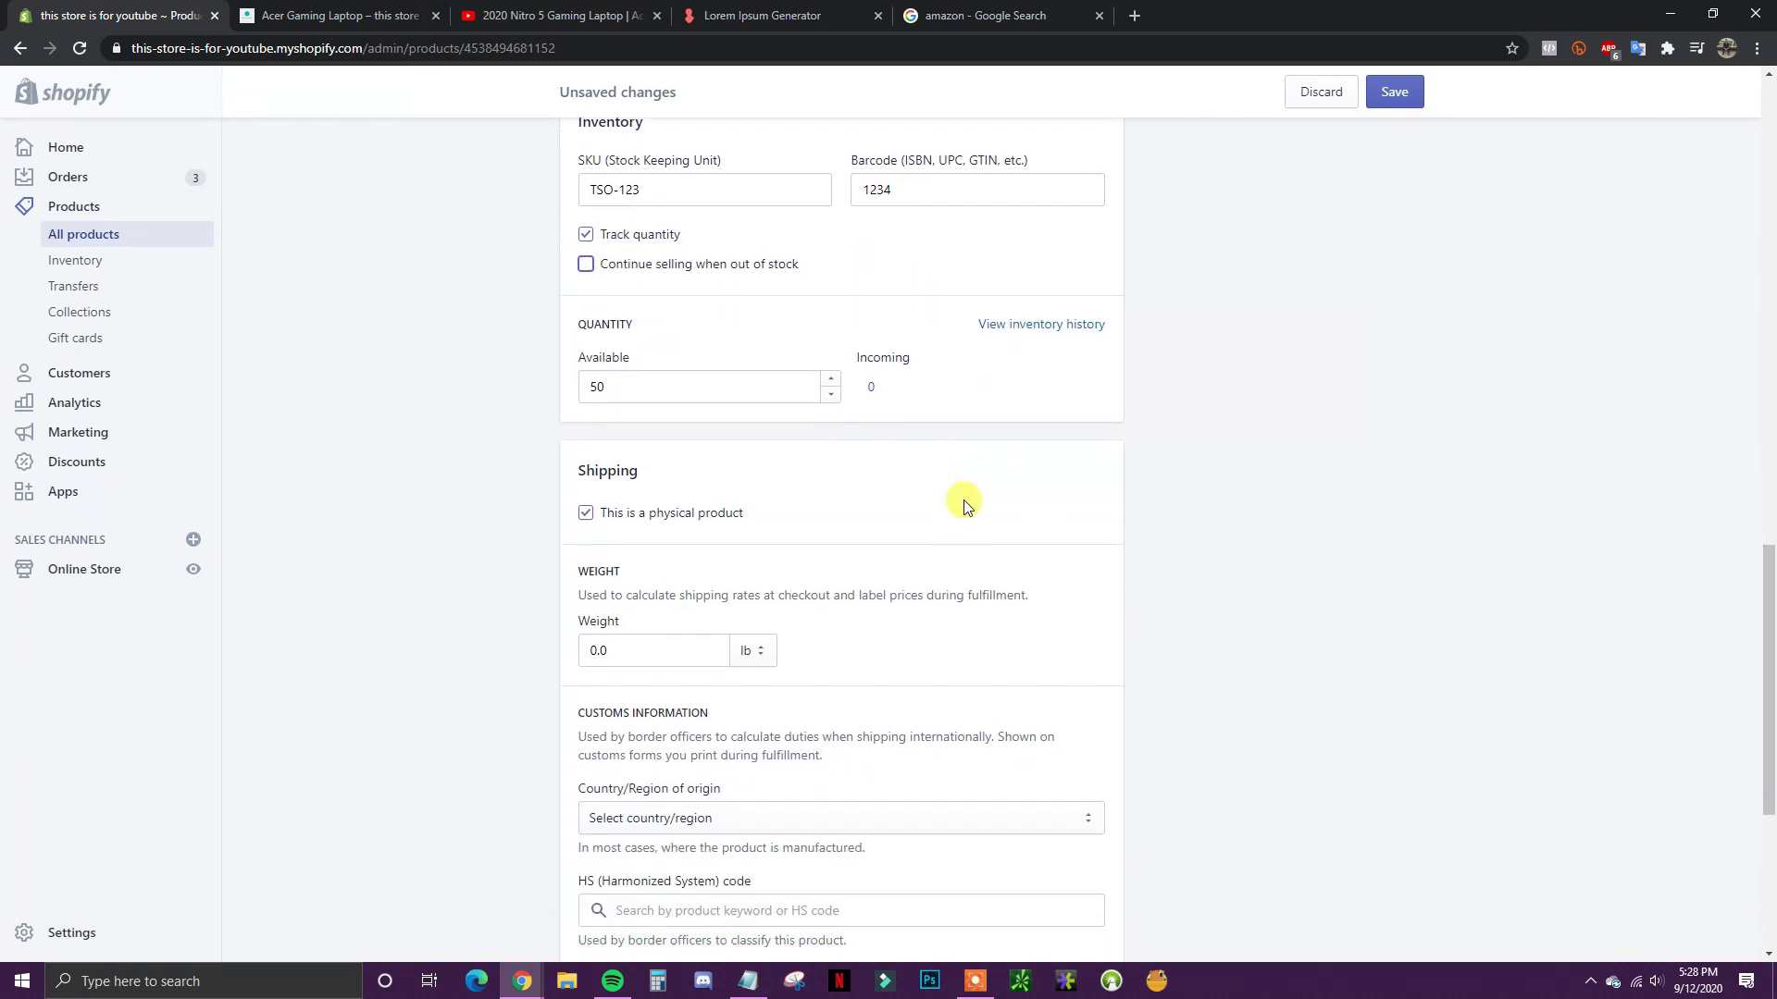
pyautogui.scroll(-3, 963, 506)
pyautogui.scroll(1, 601, 314)
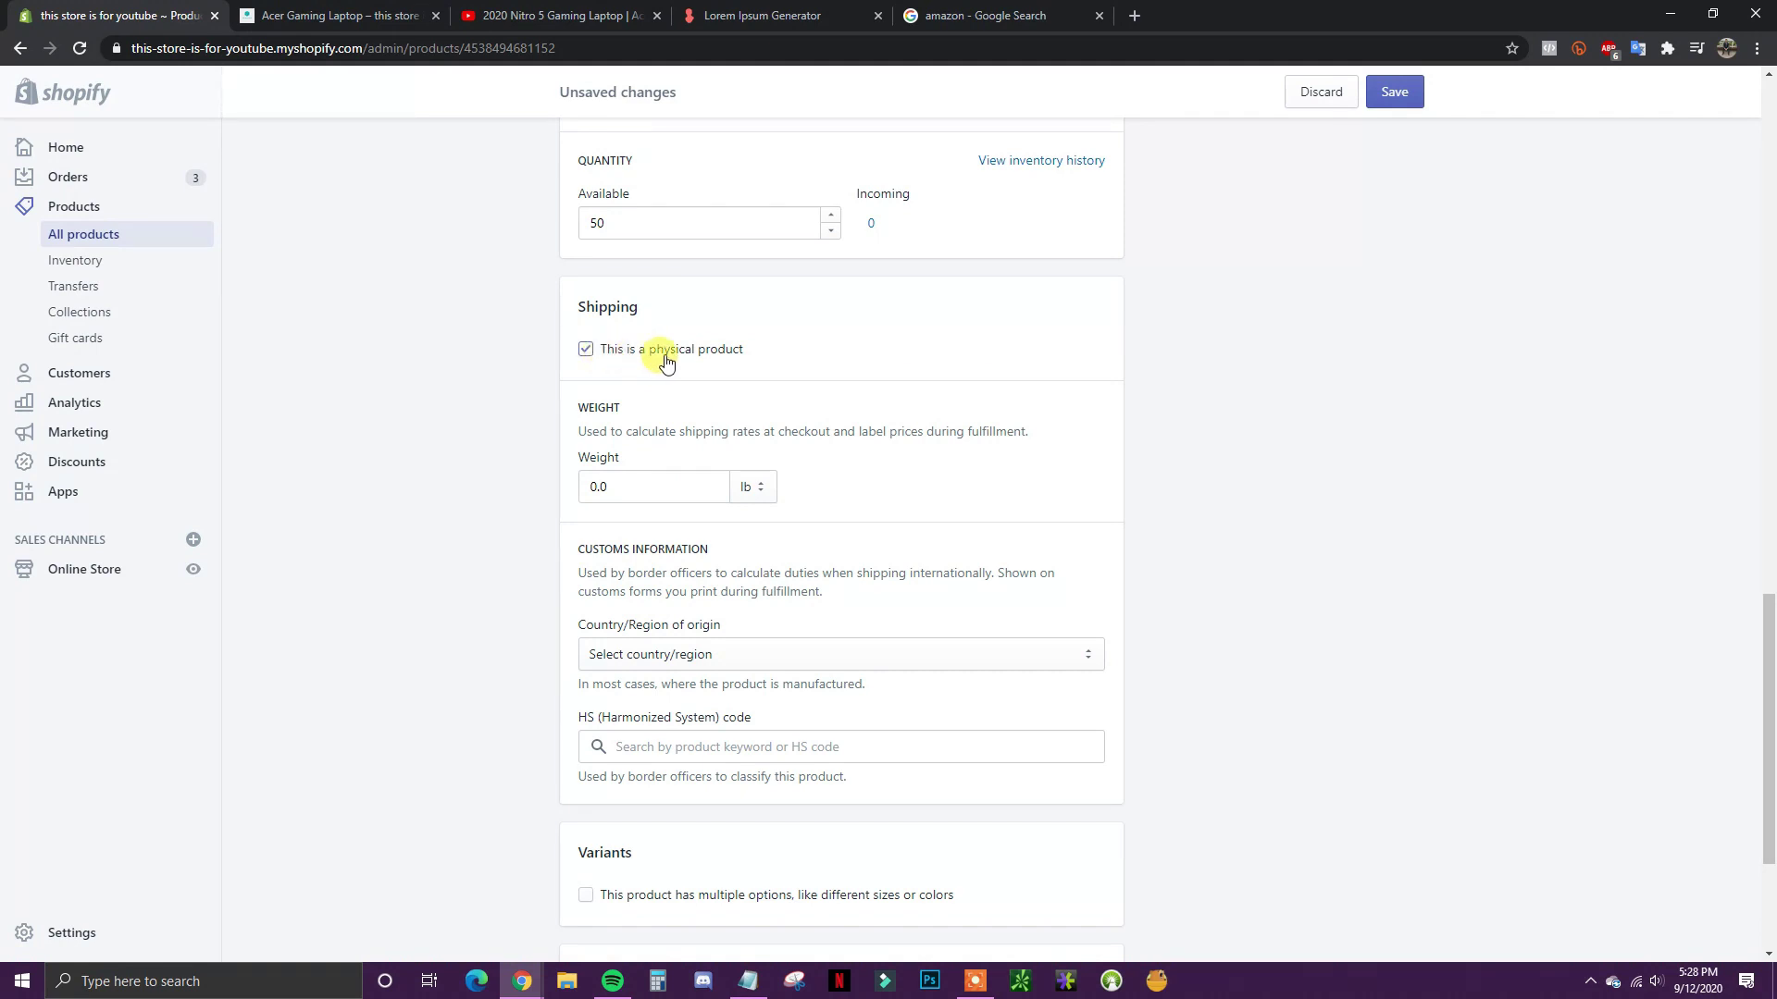
pyautogui.click(589, 357)
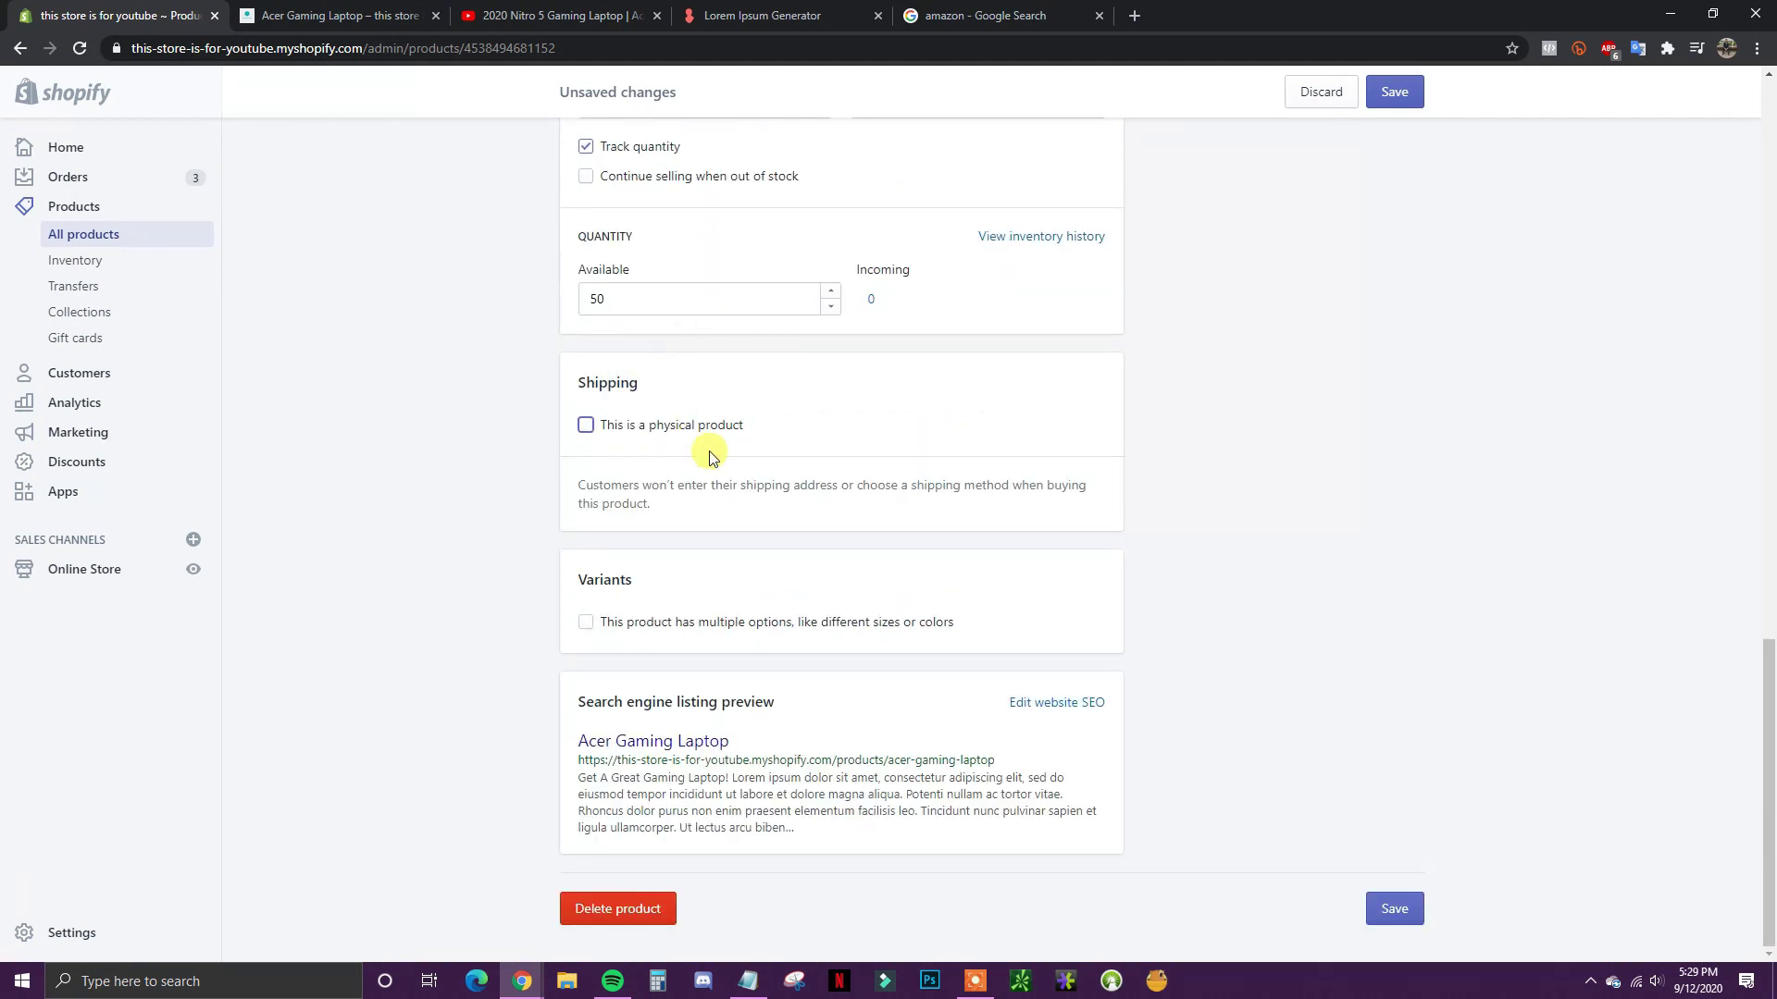
pyautogui.click(653, 430)
# Step: Set the product's shipping weight to 5.0 and keep pounds (lb) as its unit
pyautogui.scroll(-1, 638, 416)
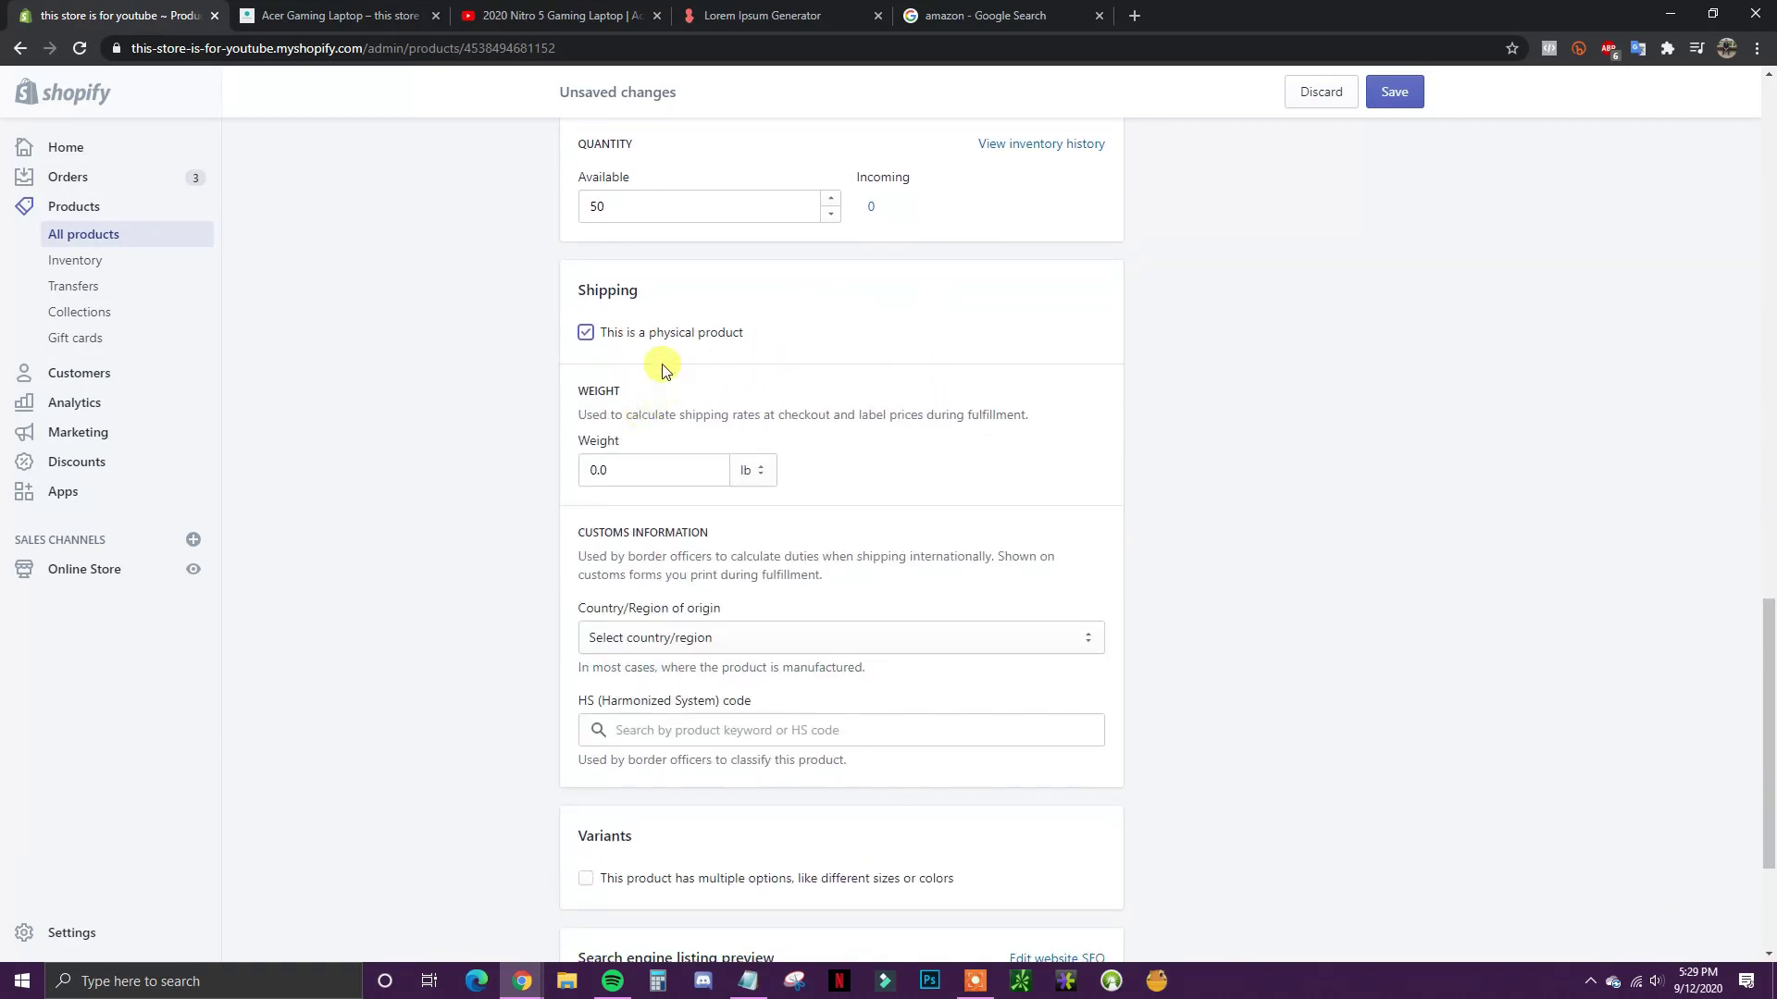
pyautogui.scroll(-1, 903, 458)
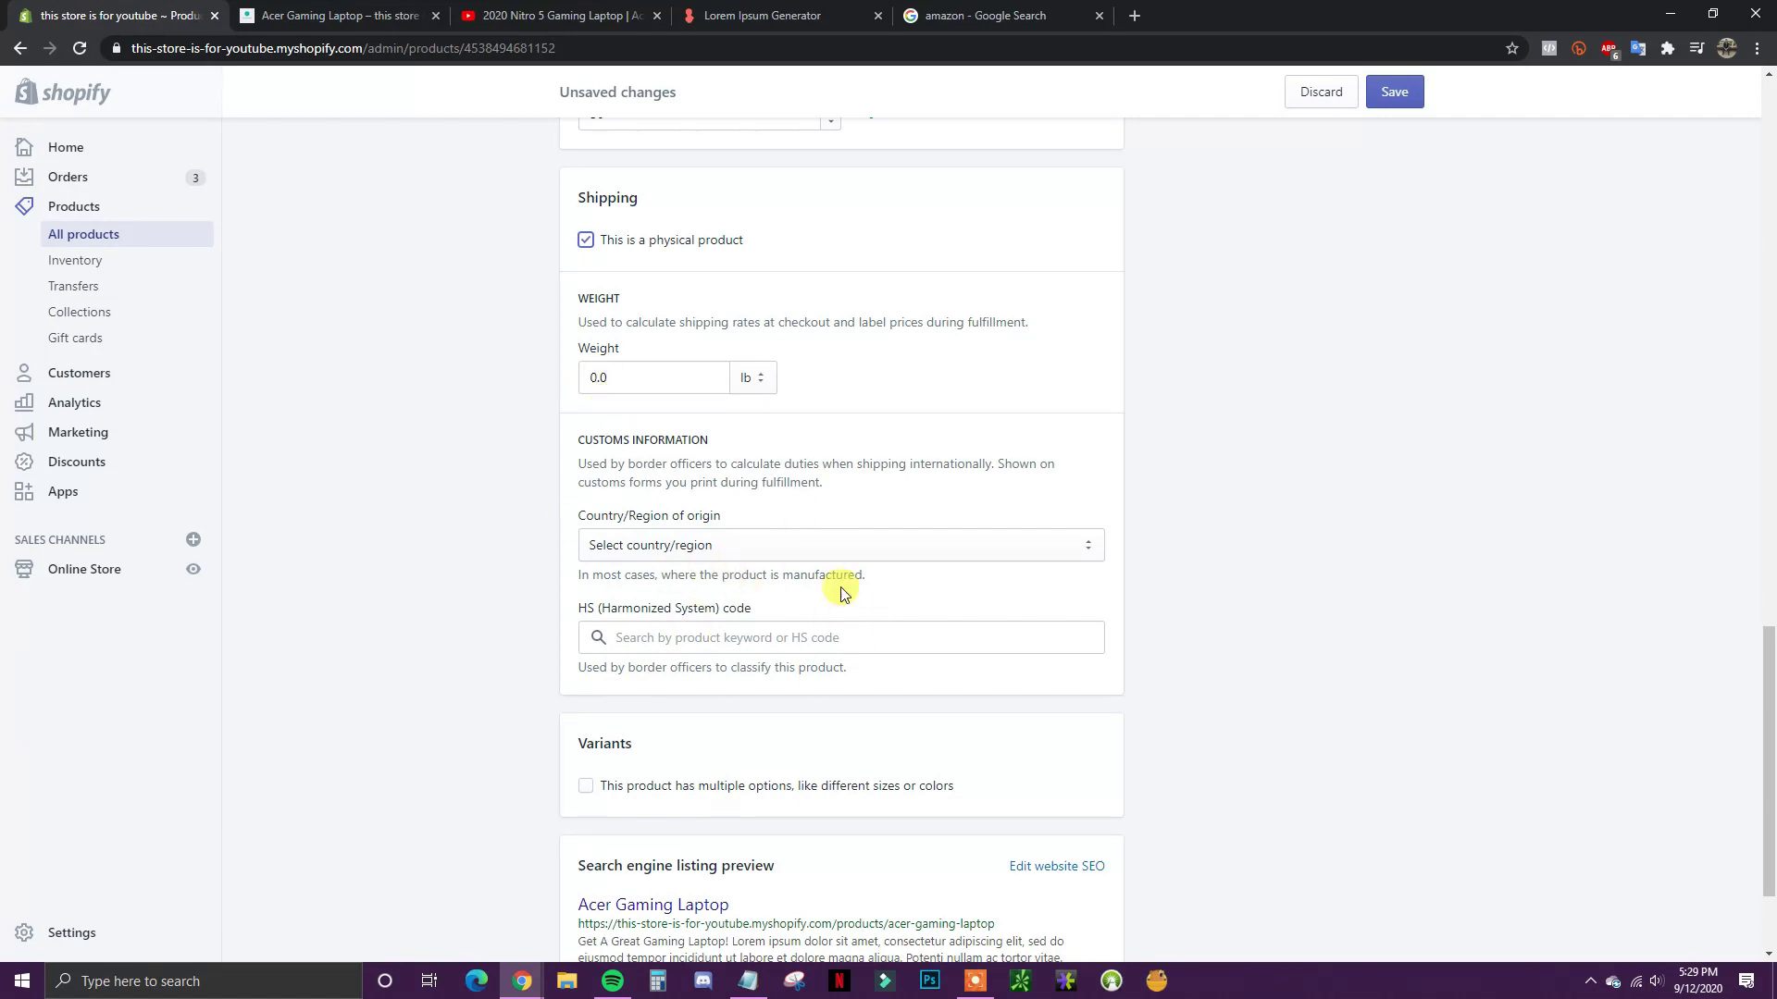
pyautogui.moveTo(618, 380); pyautogui.dragTo(588, 382)
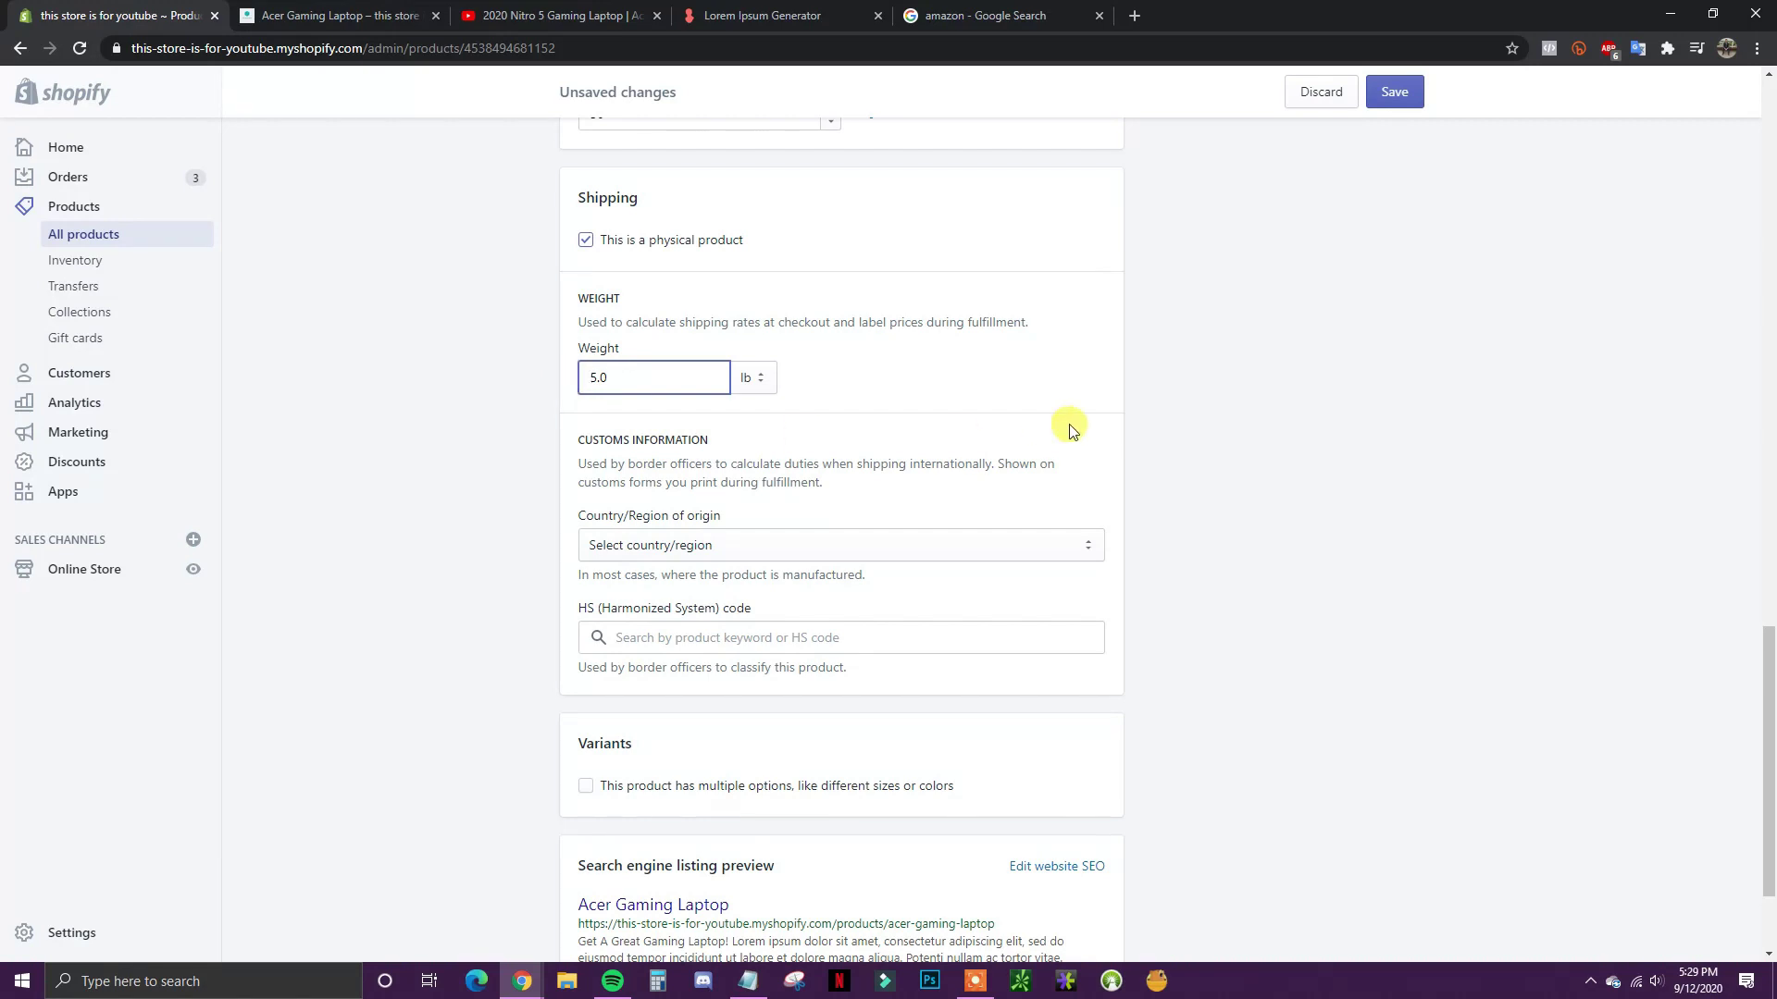
pyautogui.click(1131, 435)
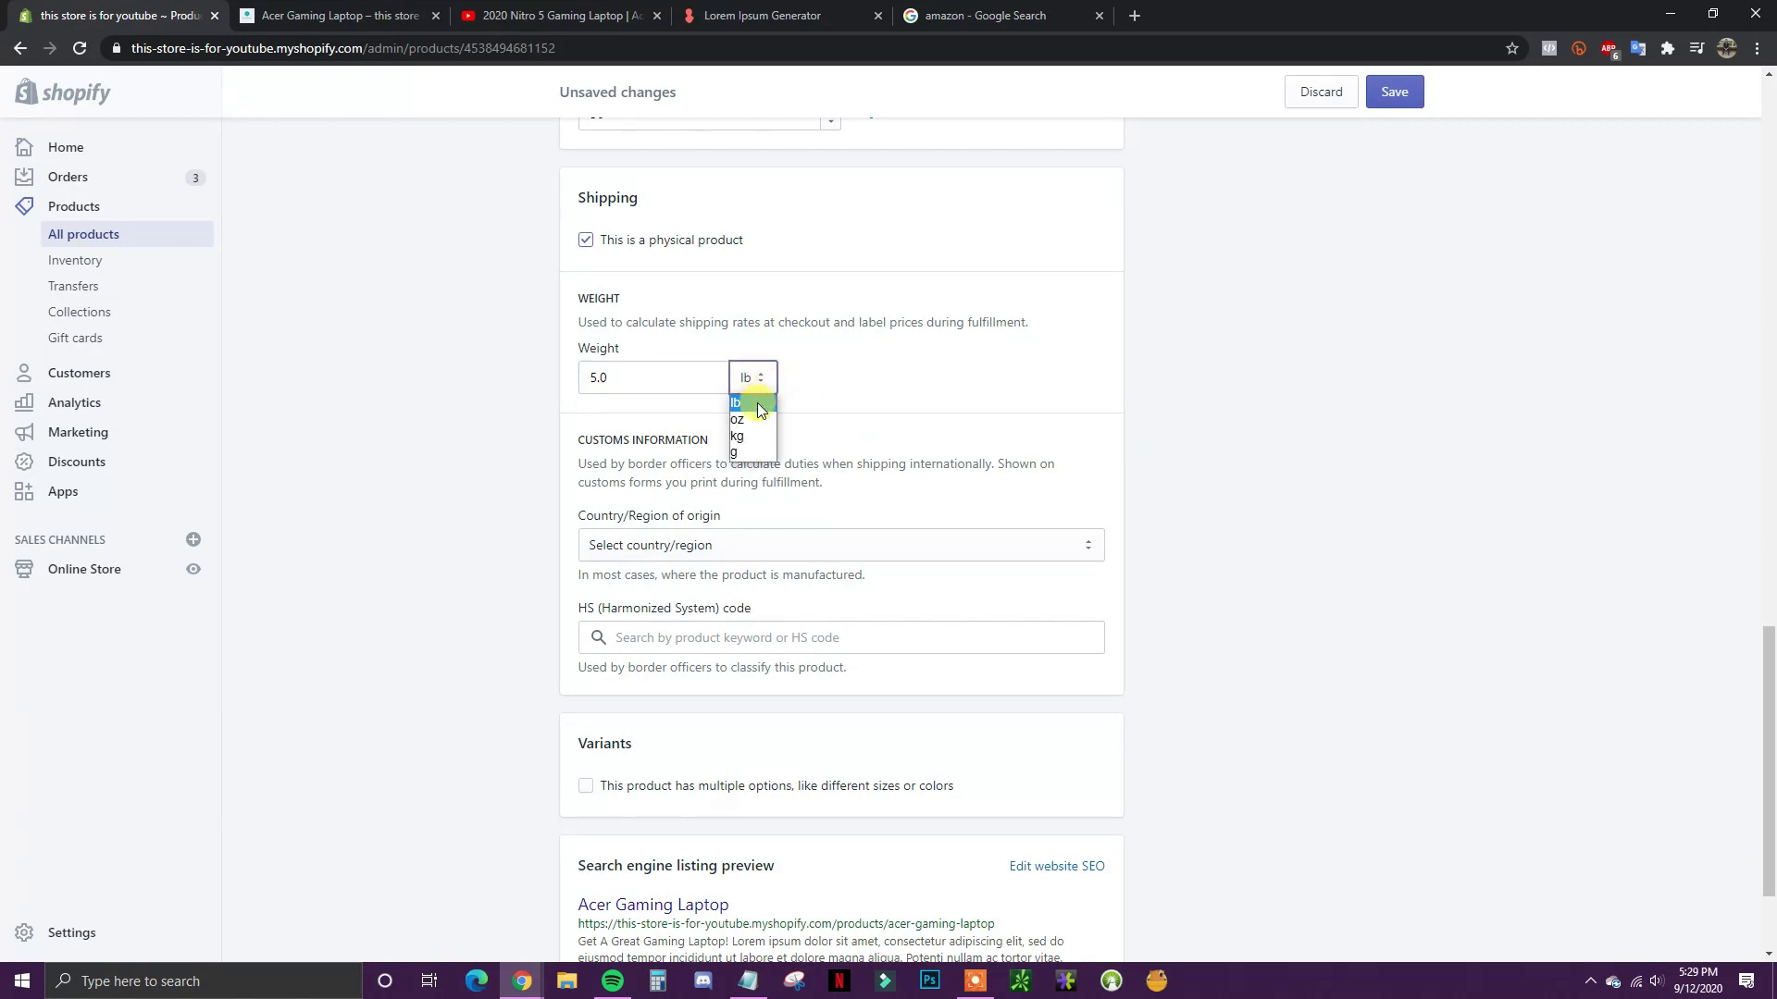
pyautogui.click(757, 405)
pyautogui.click(767, 385)
pyautogui.click(765, 405)
pyautogui.scroll(-1, 1147, 483)
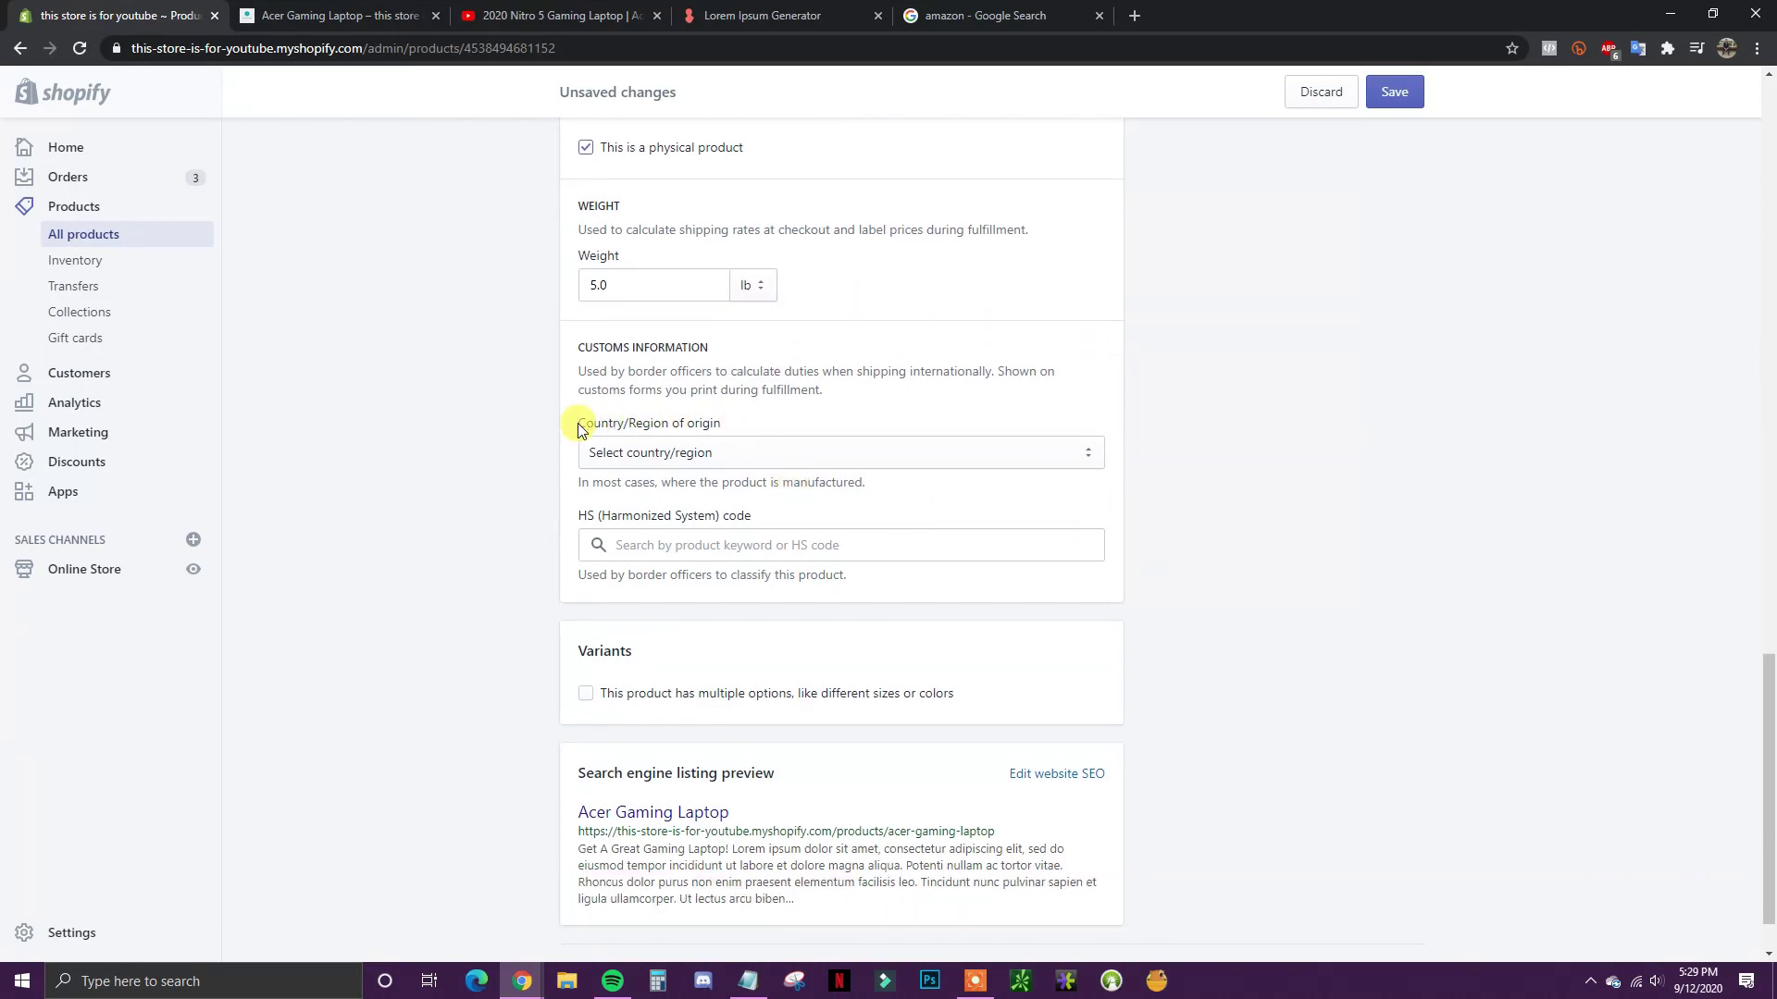
# Step: Set the country of origin to United States in the customs information and review the HS code field
pyautogui.click(774, 454)
pyautogui.scroll(-20, 787, 643)
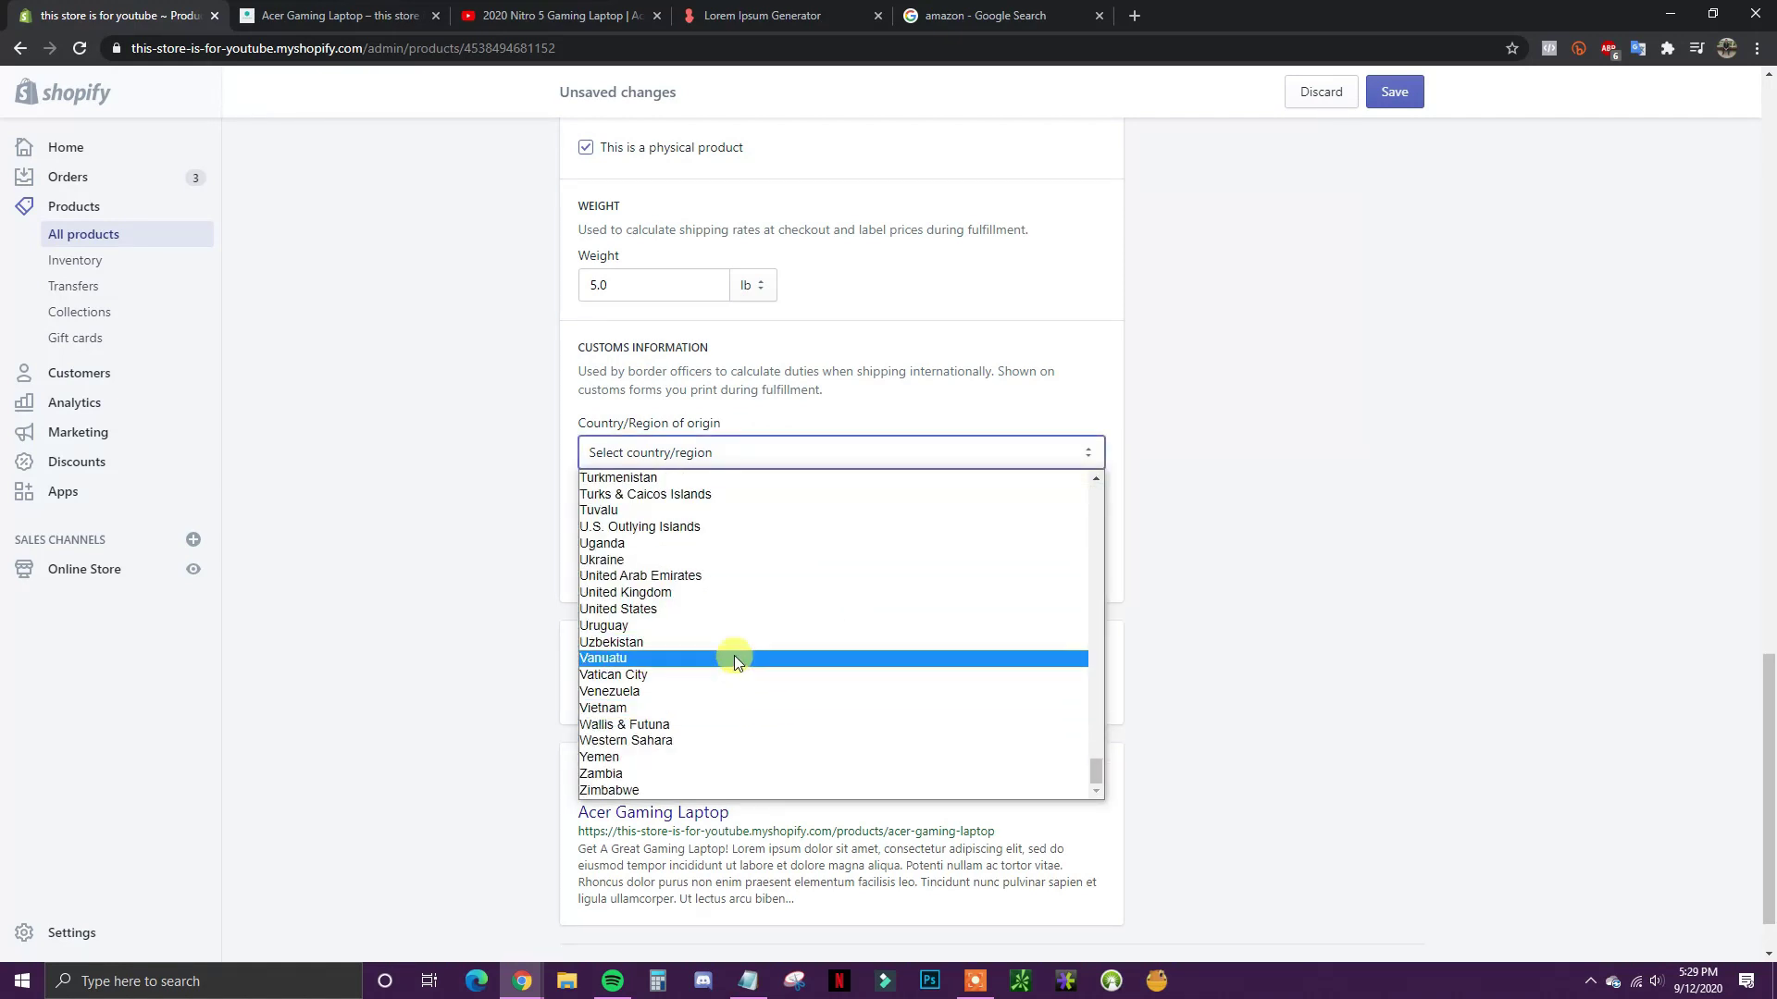
pyautogui.click(690, 607)
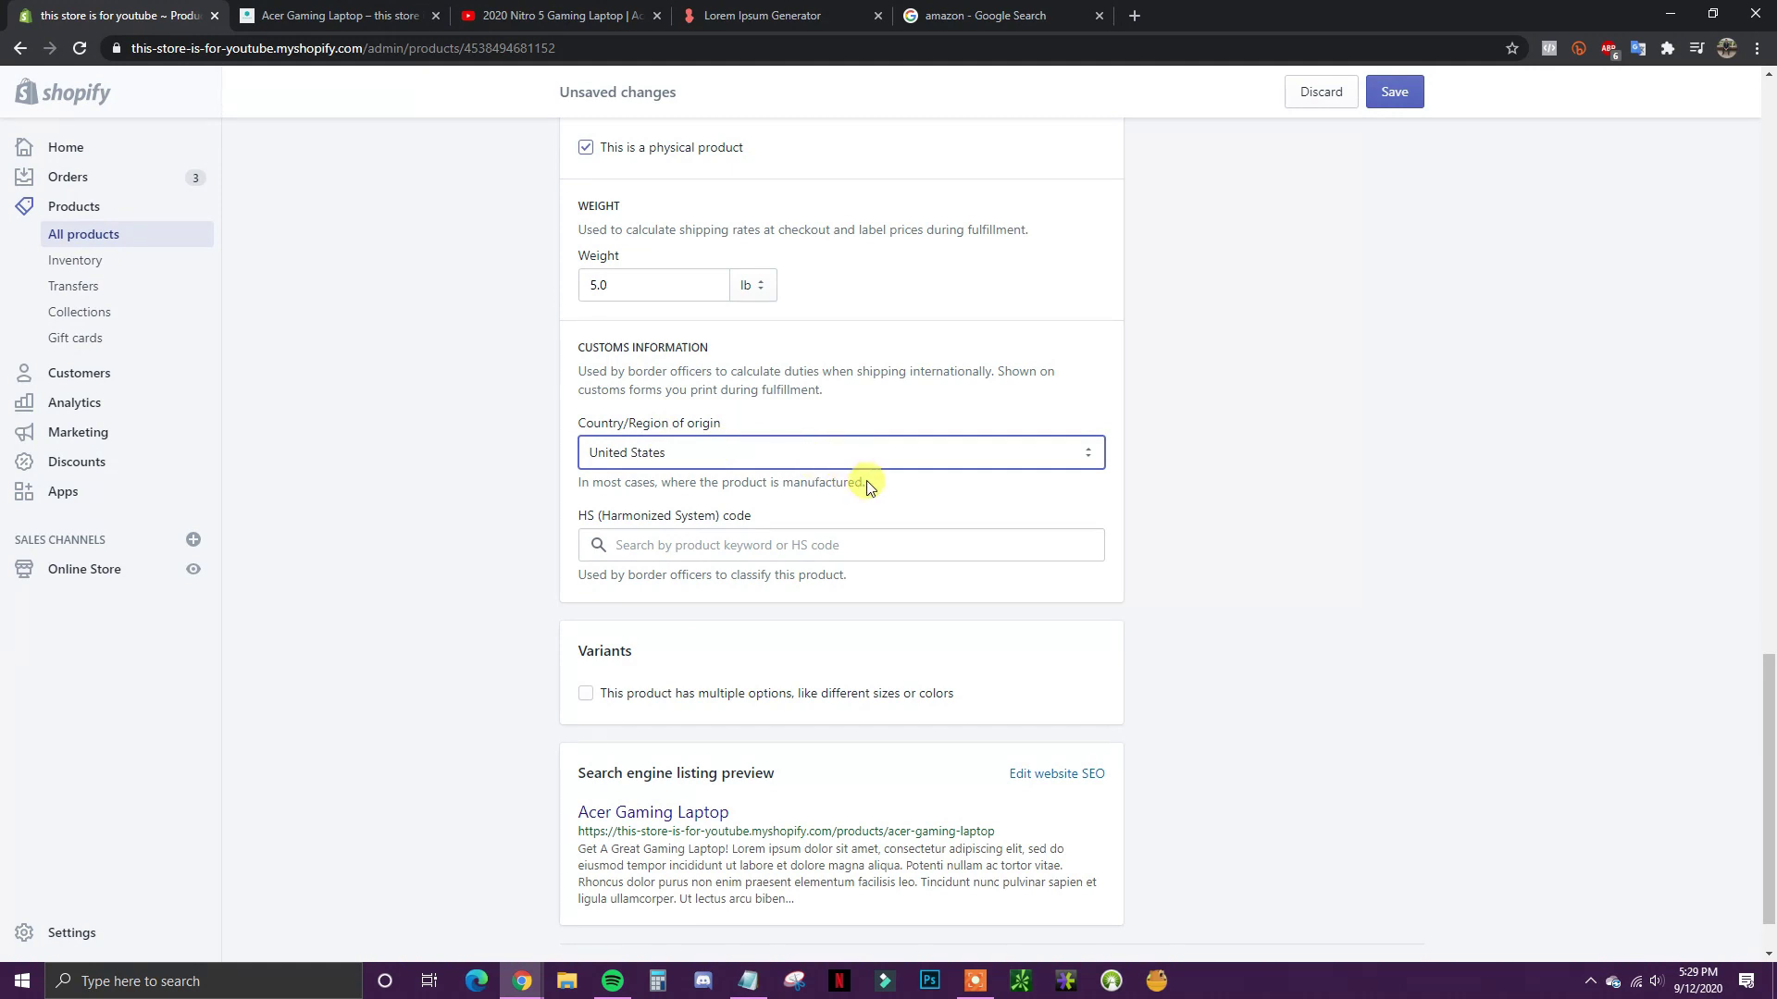
pyautogui.scroll(-1, 1214, 590)
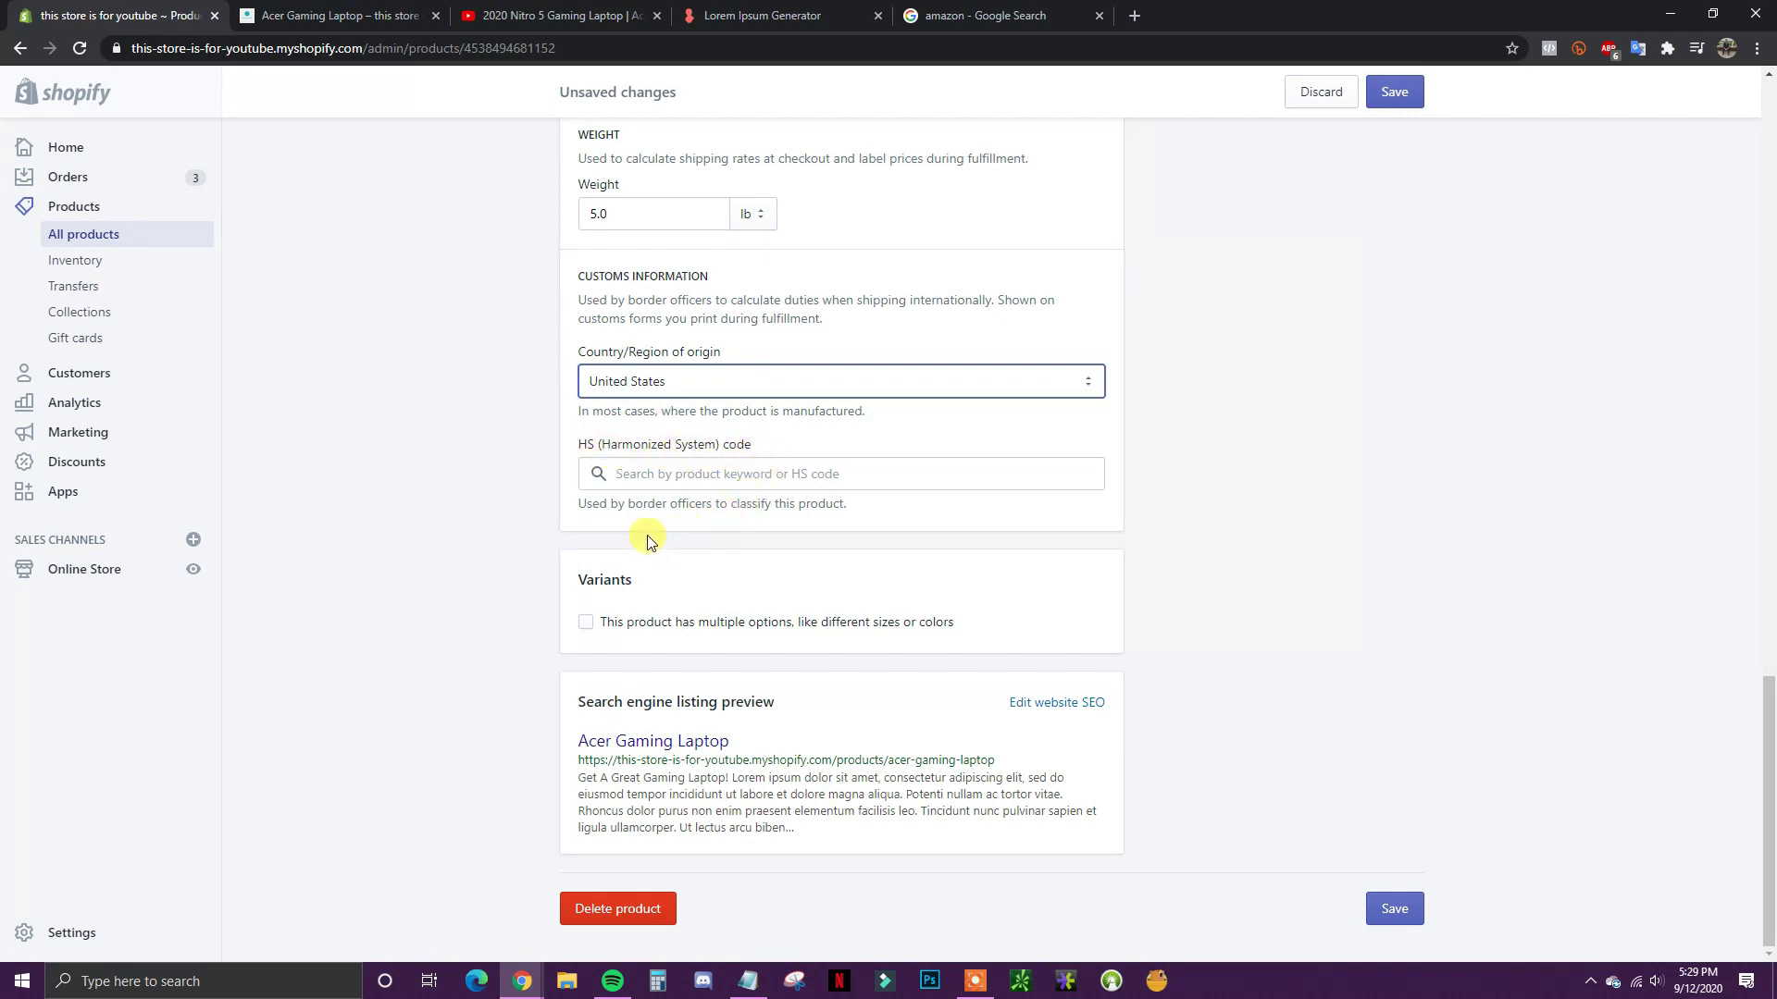
pyautogui.moveTo(643, 506); pyautogui.dragTo(789, 516)
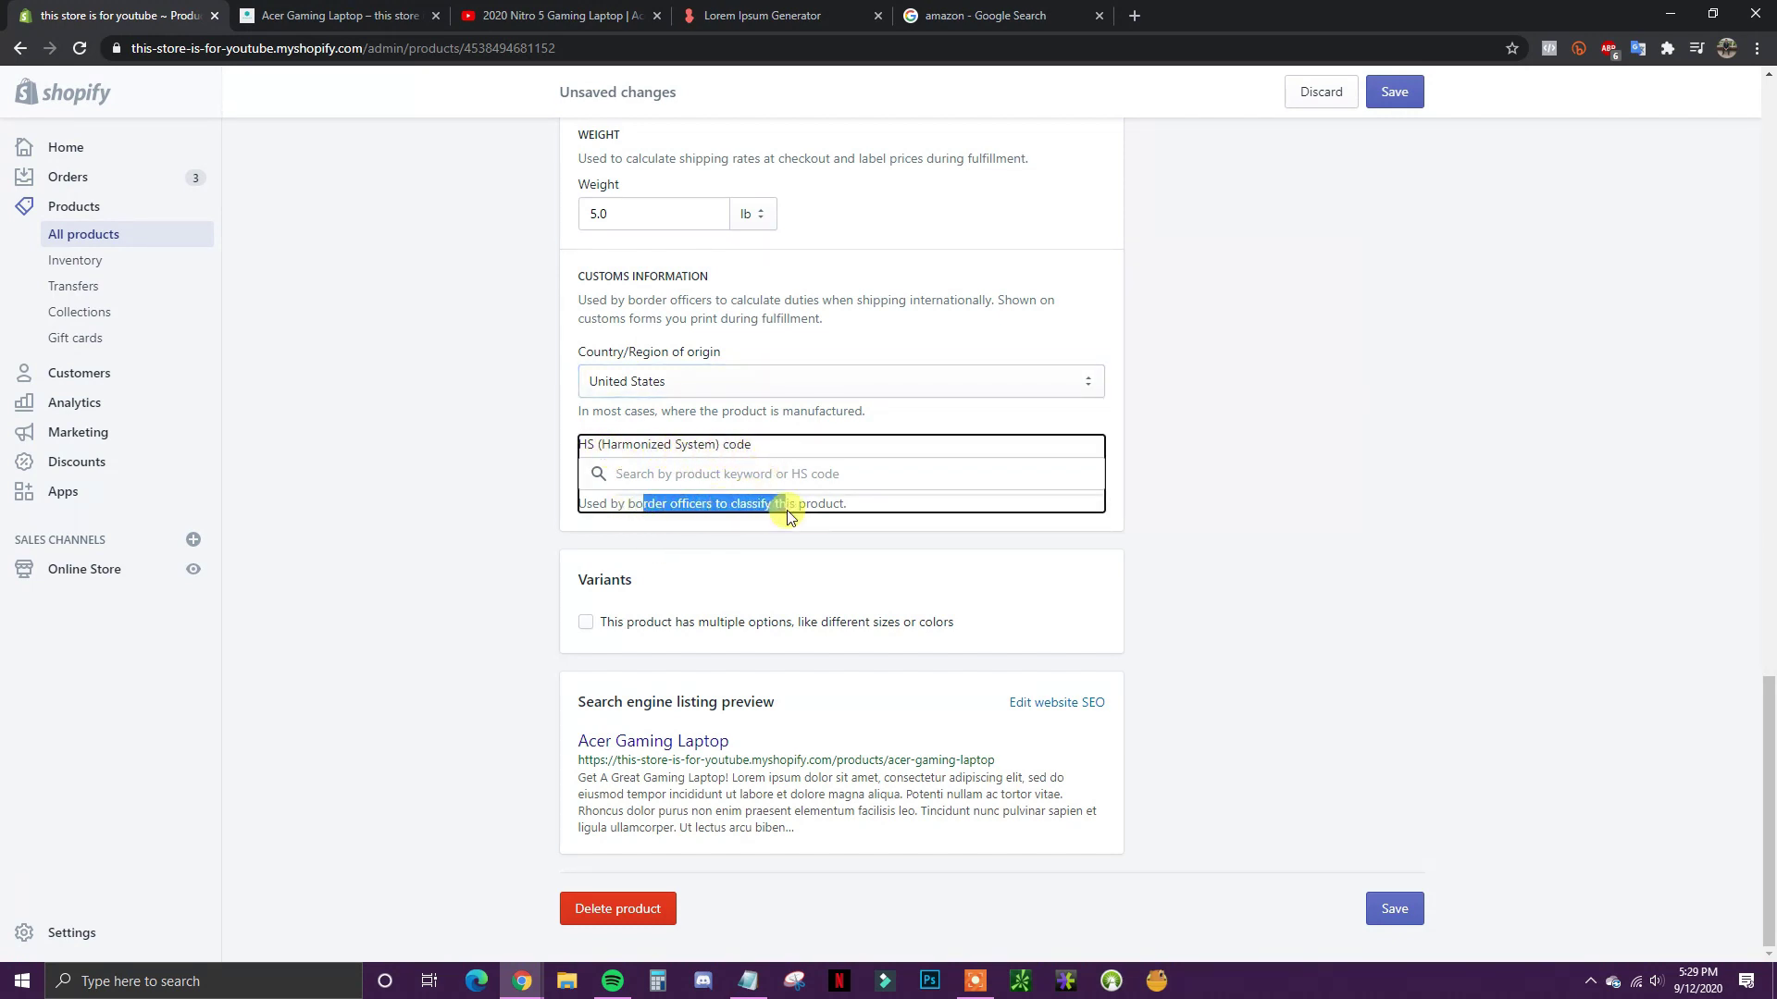
pyautogui.click(1164, 516)
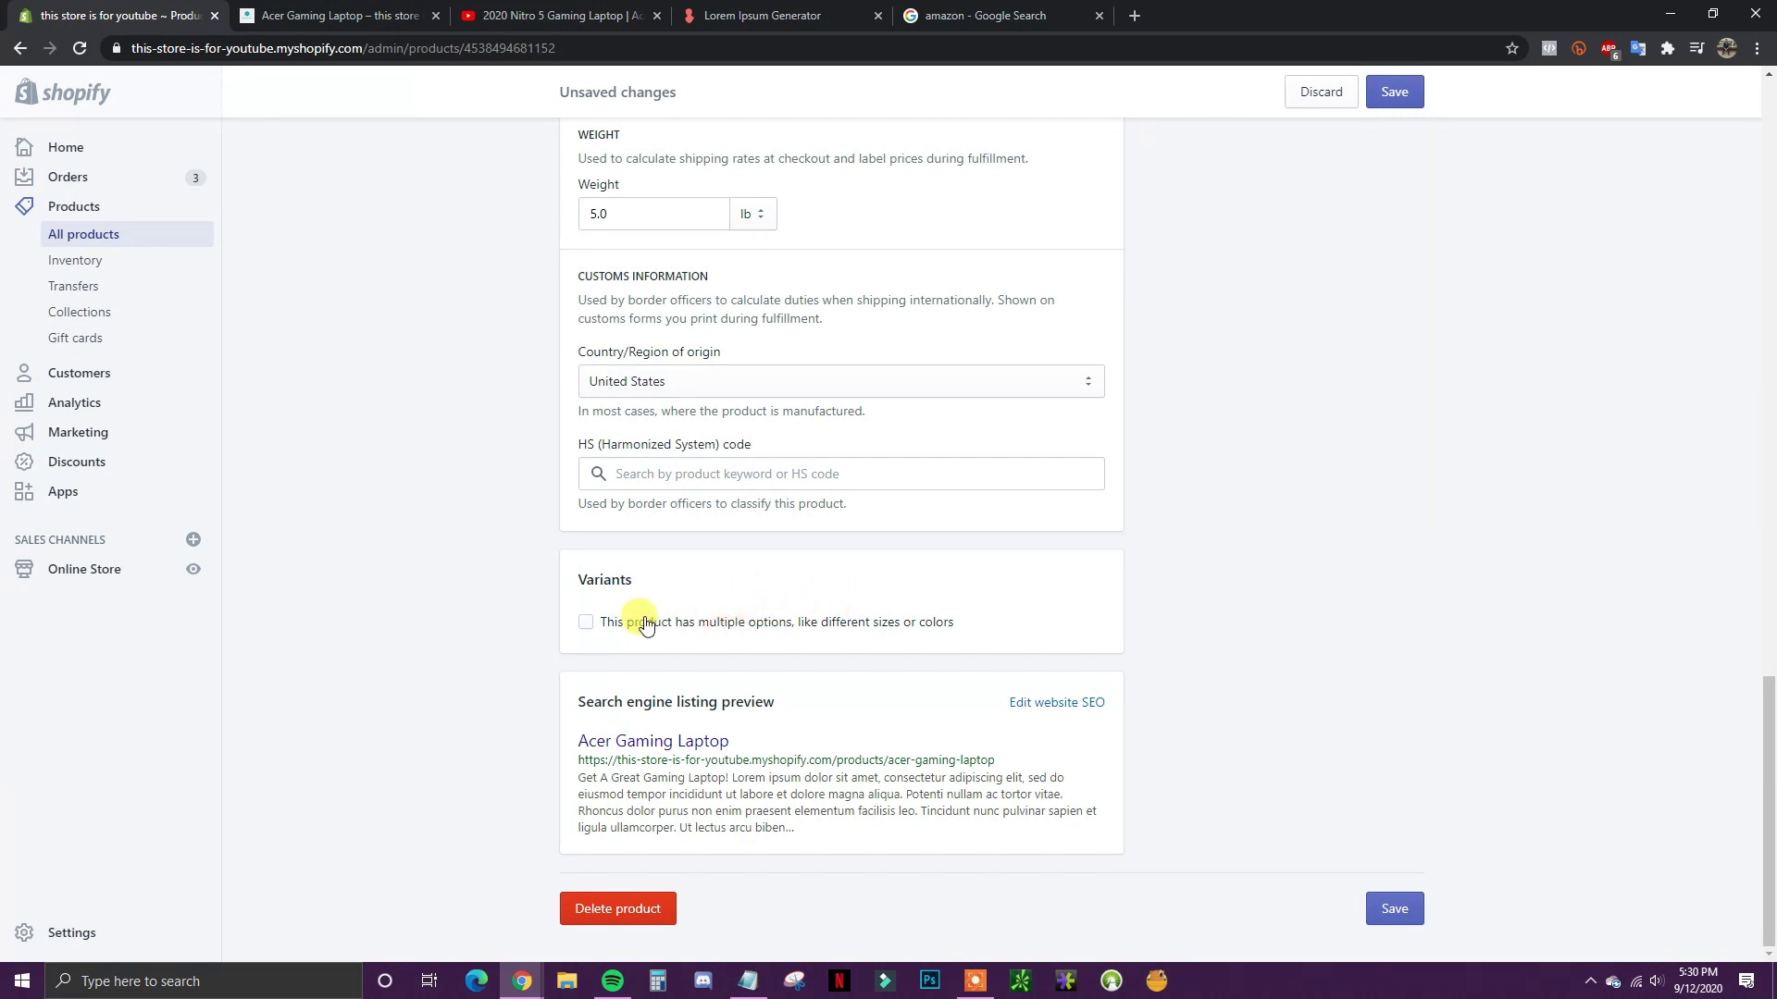
# Step: Enable multiple options for the product in the variants section and look through the suggested names for the first option
pyautogui.click(585, 623)
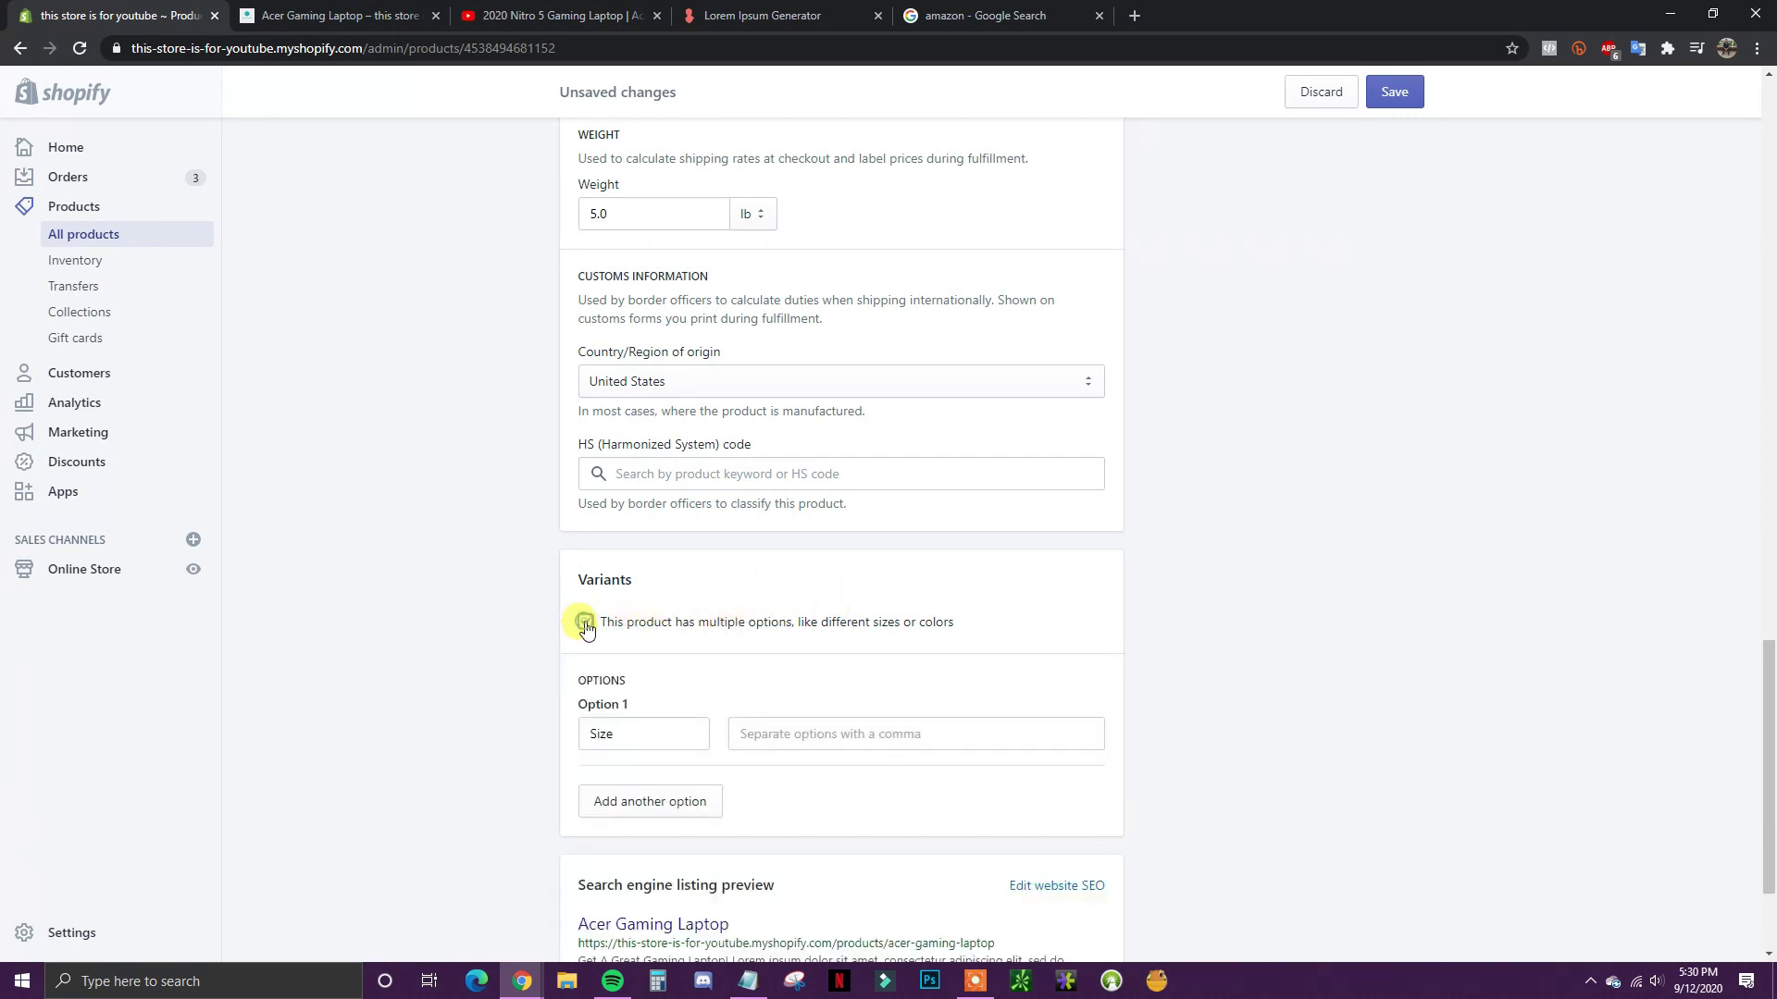
pyautogui.scroll(-1, 667, 660)
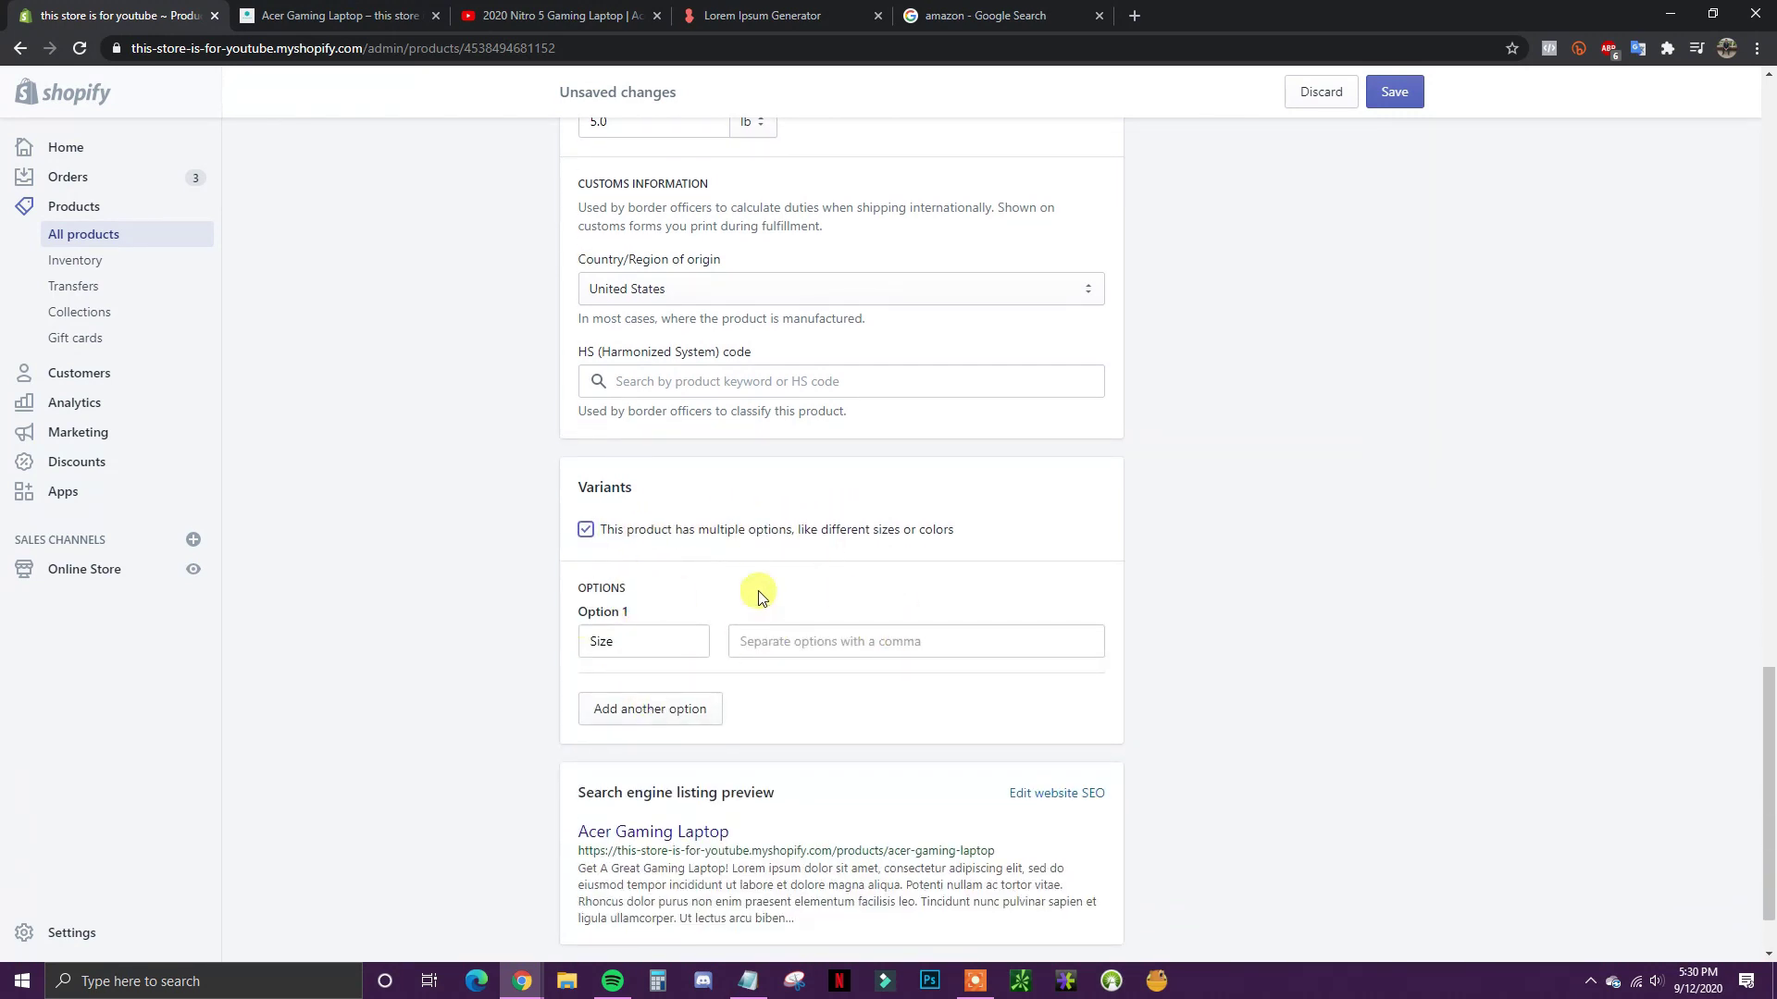
pyautogui.scroll(-1, 740, 629)
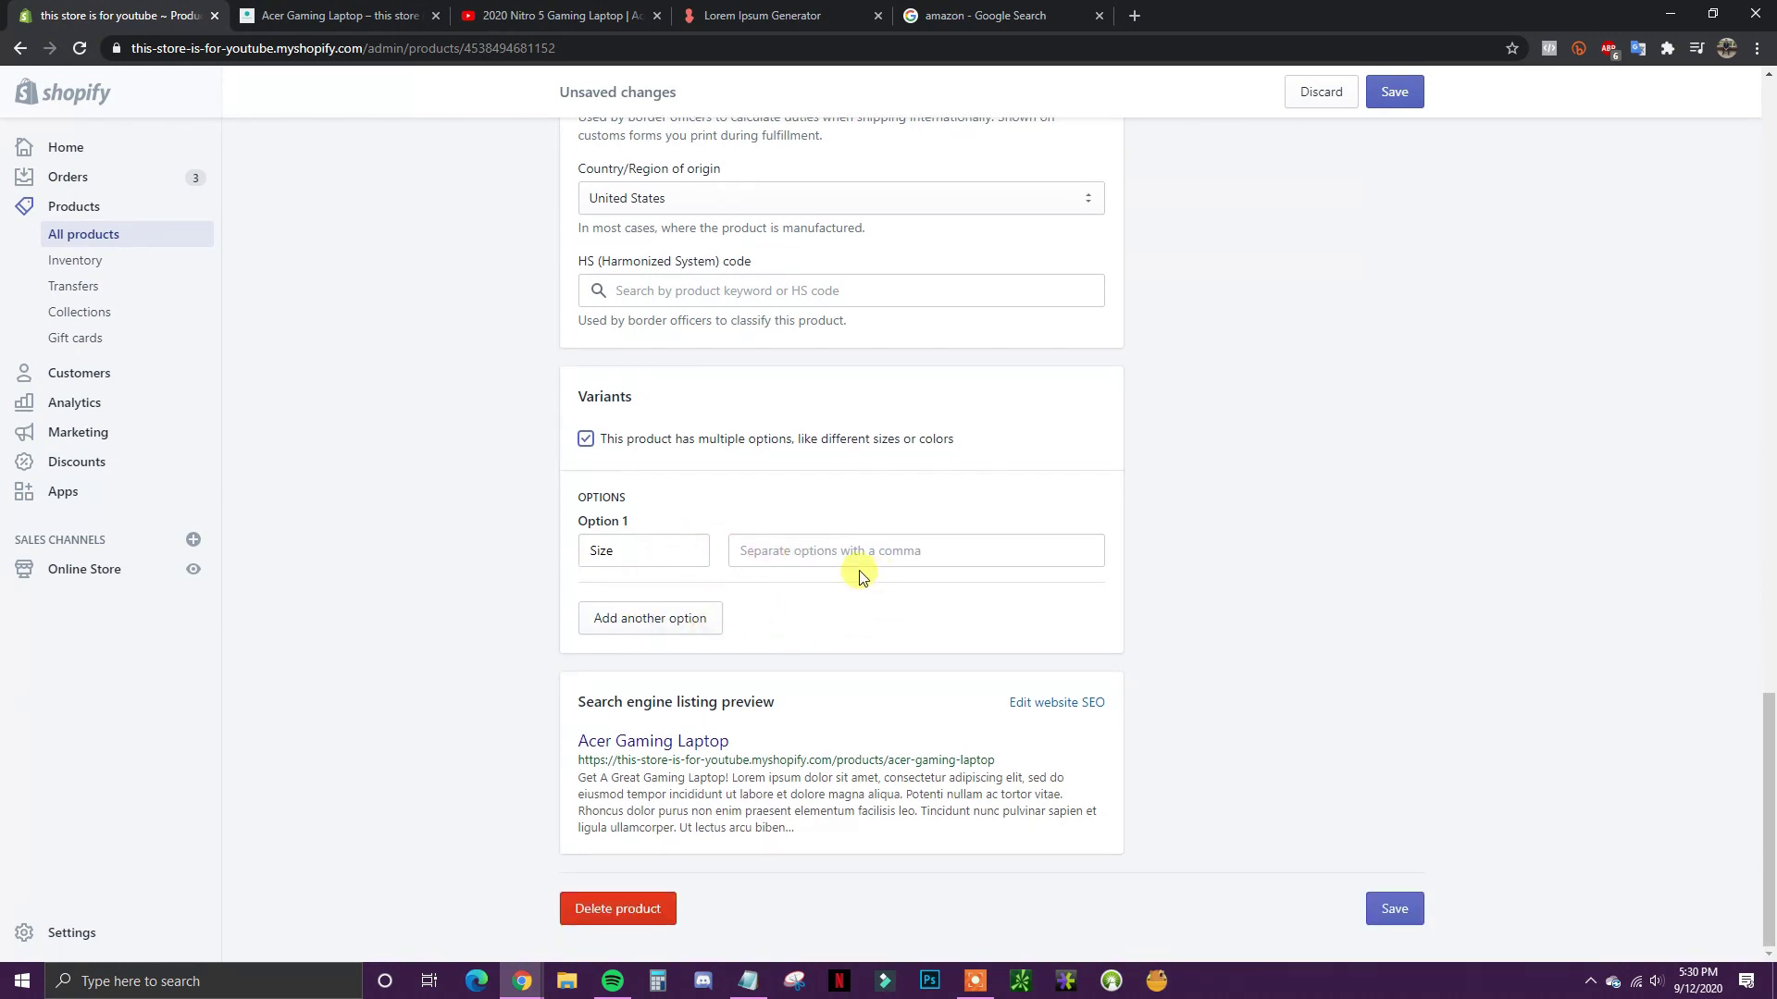
pyautogui.scroll(1, 991, 635)
pyautogui.scroll(15, 990, 635)
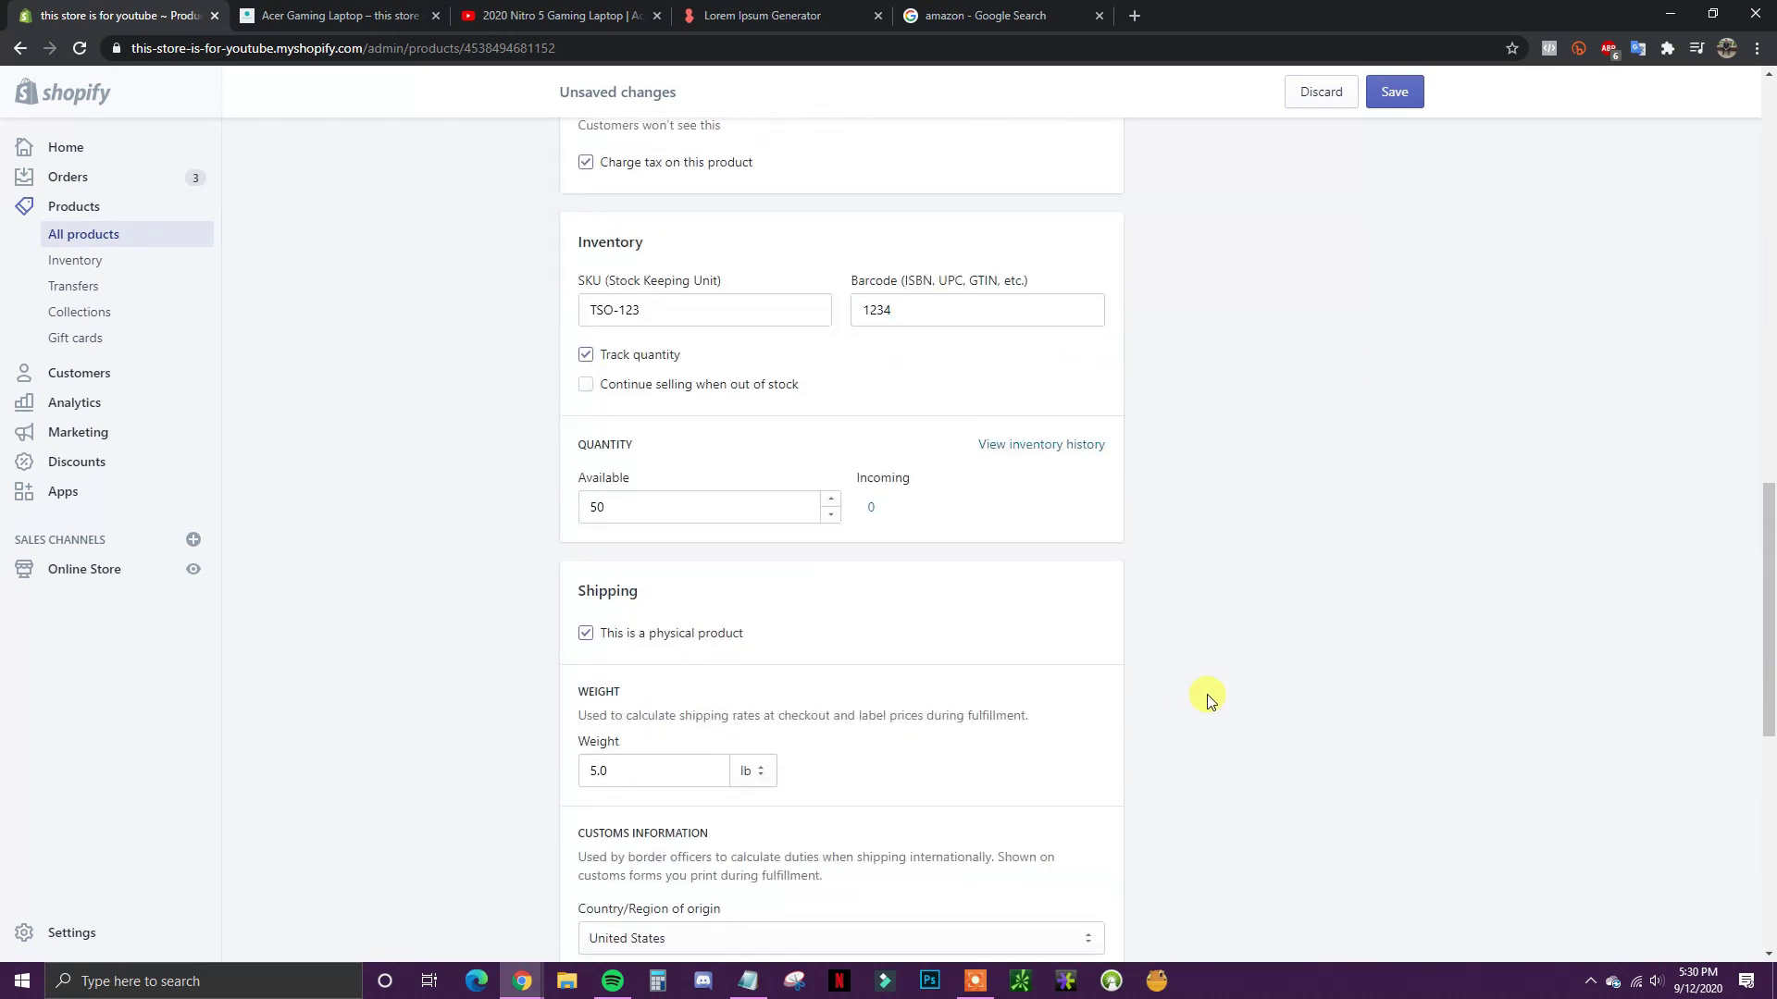
pyautogui.scroll(-17, 1141, 646)
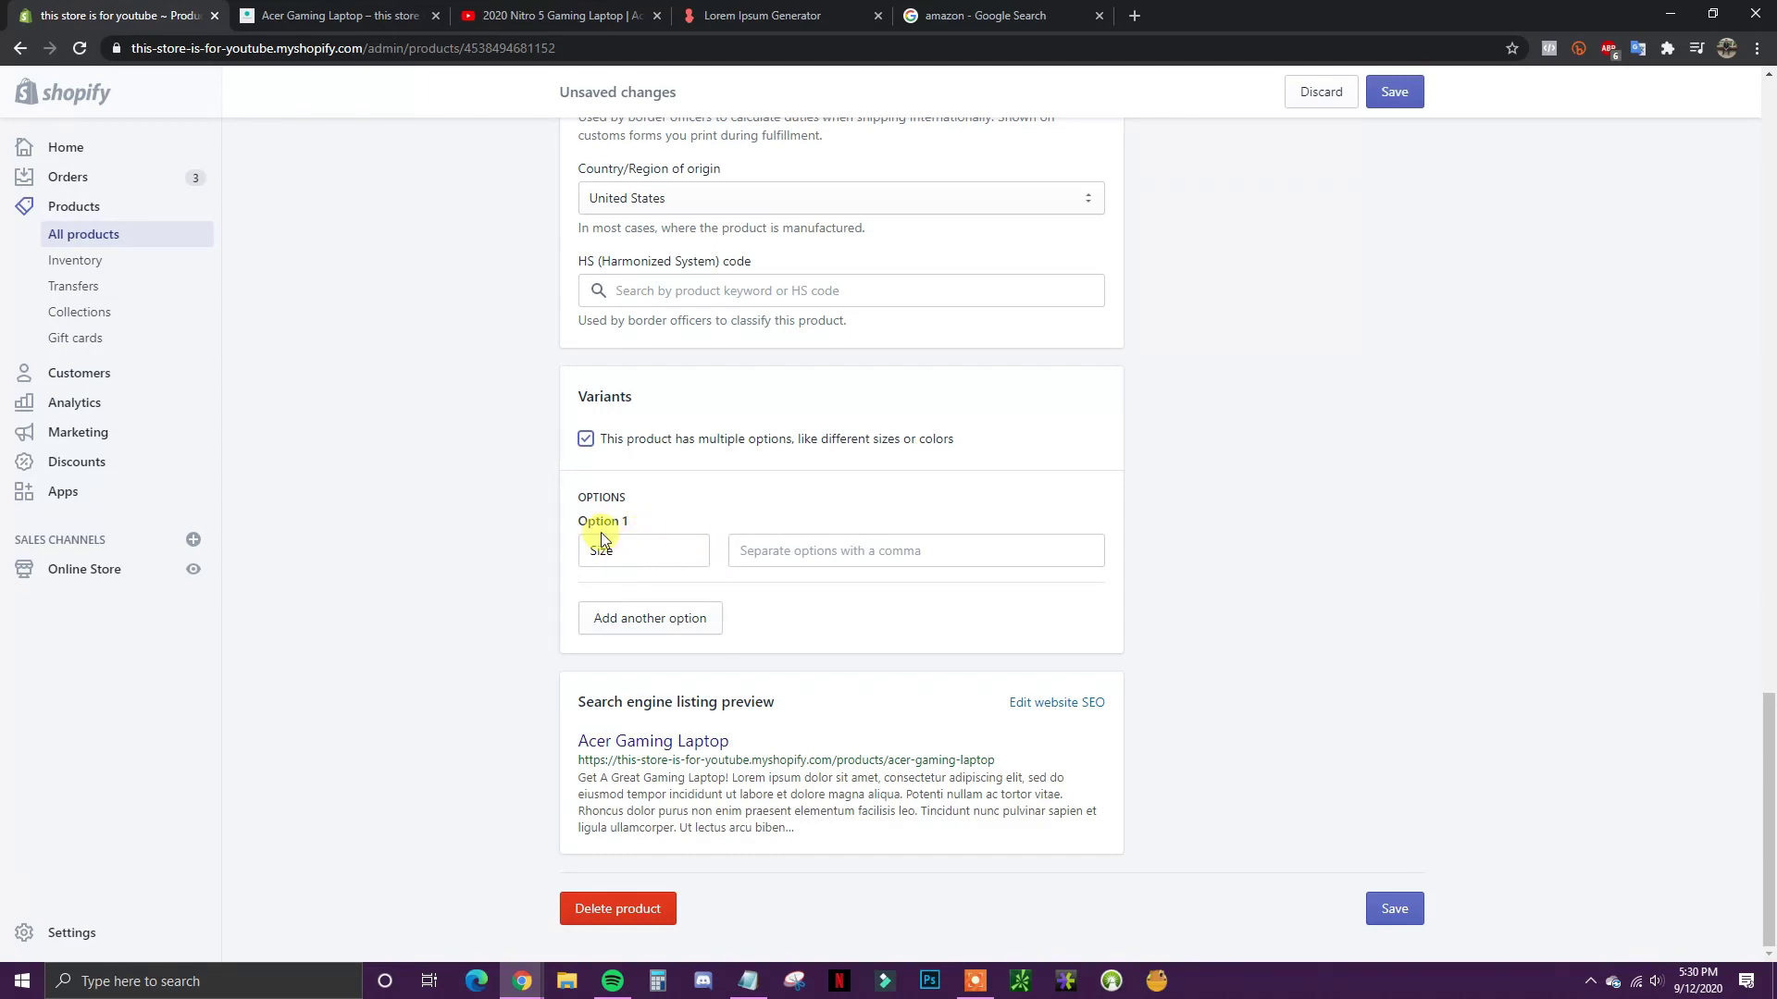
pyautogui.moveTo(633, 554); pyautogui.dragTo(588, 555)
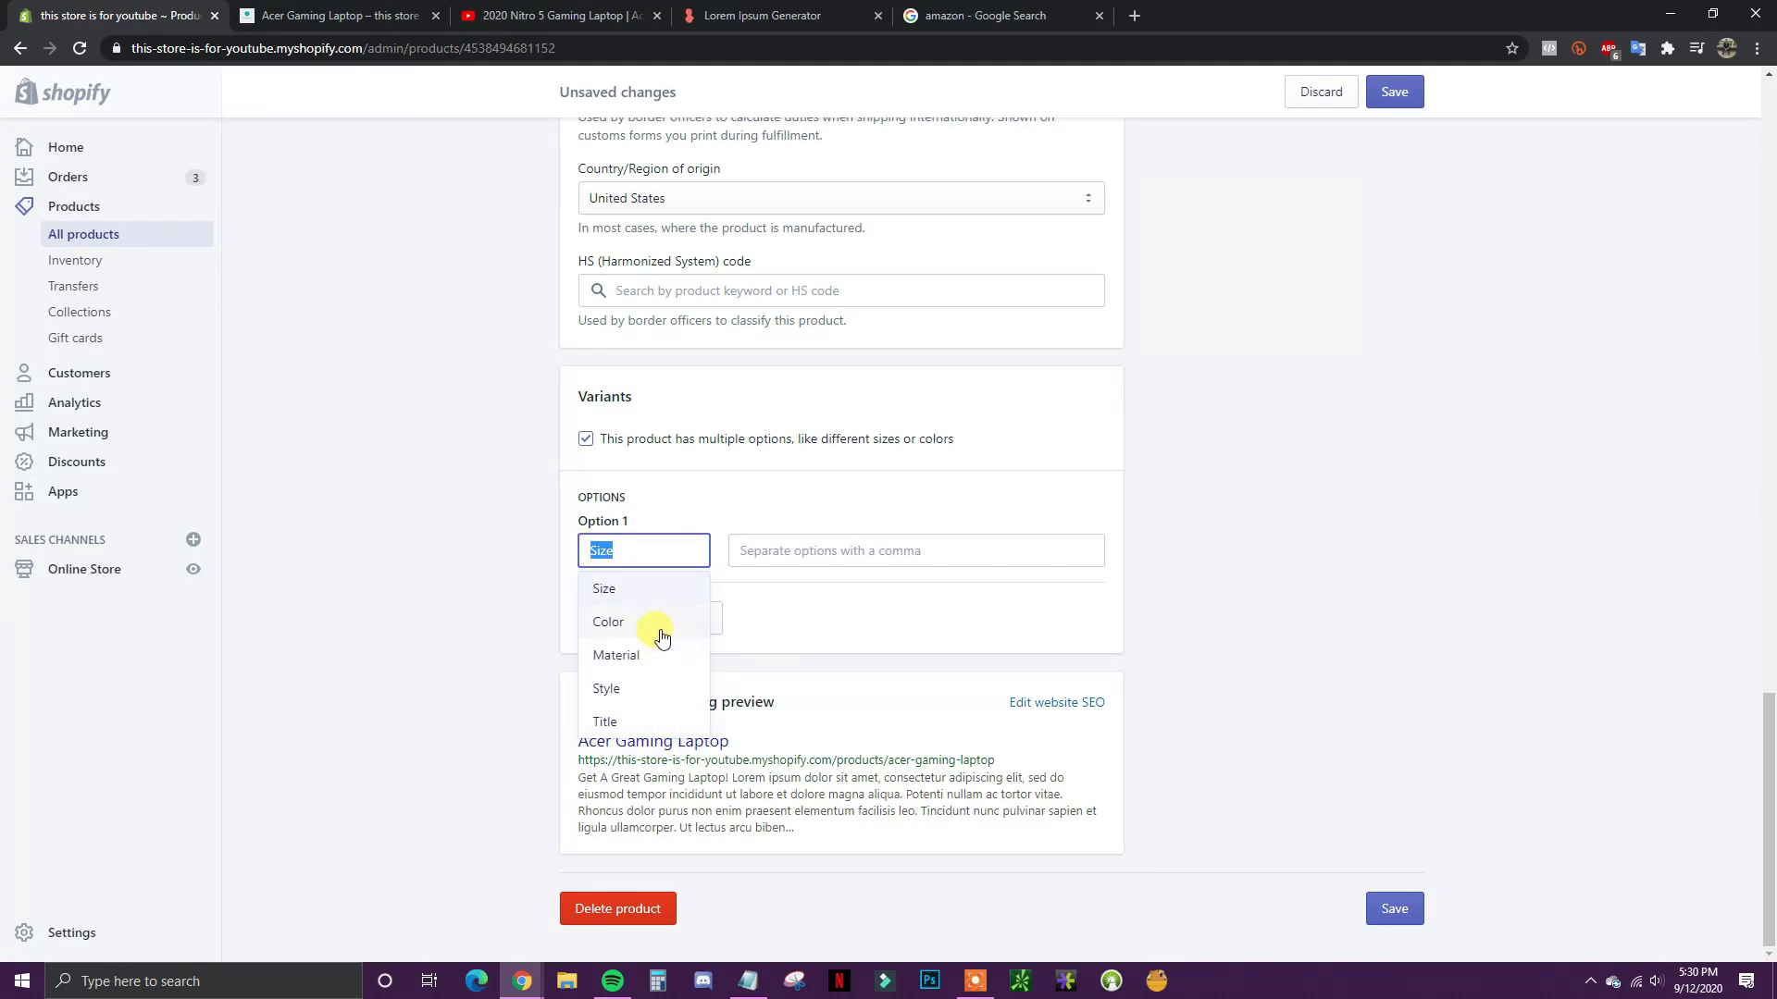
pyautogui.click(1213, 581)
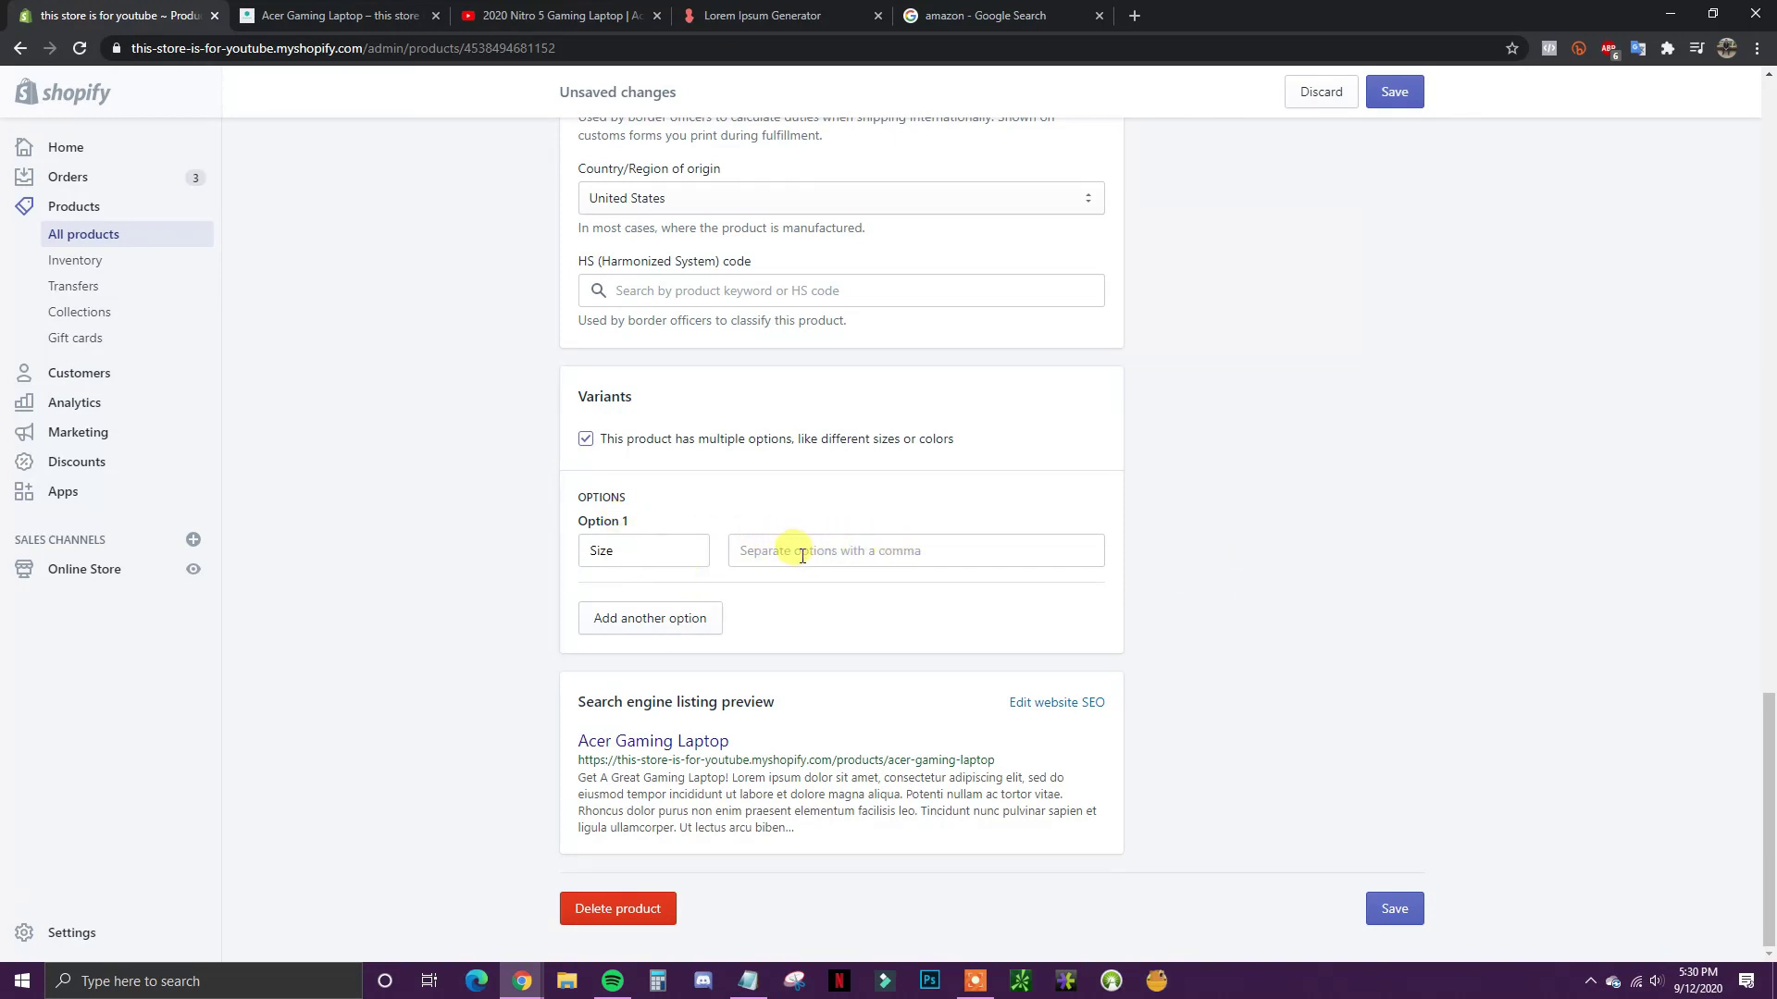
# Step: Enter S, M, L and XL as the values of the Size option
pyautogui.click(765, 552)
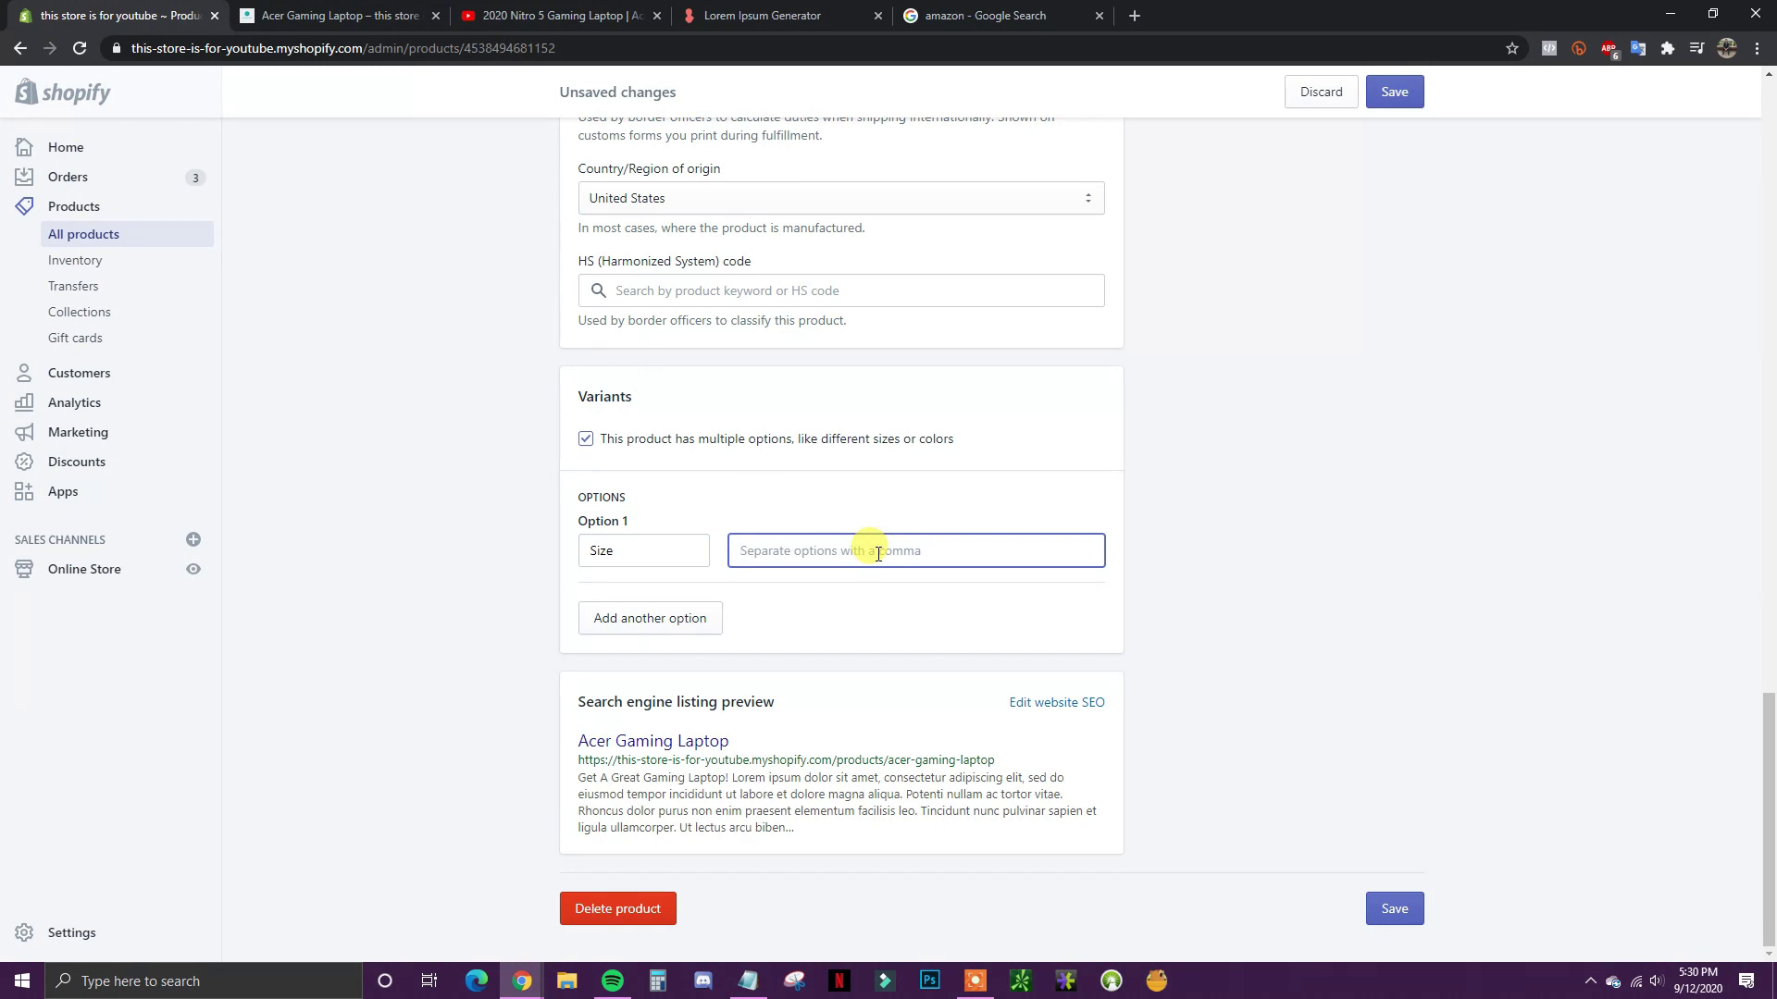
pyautogui.write('S')
pyautogui.press('Return')
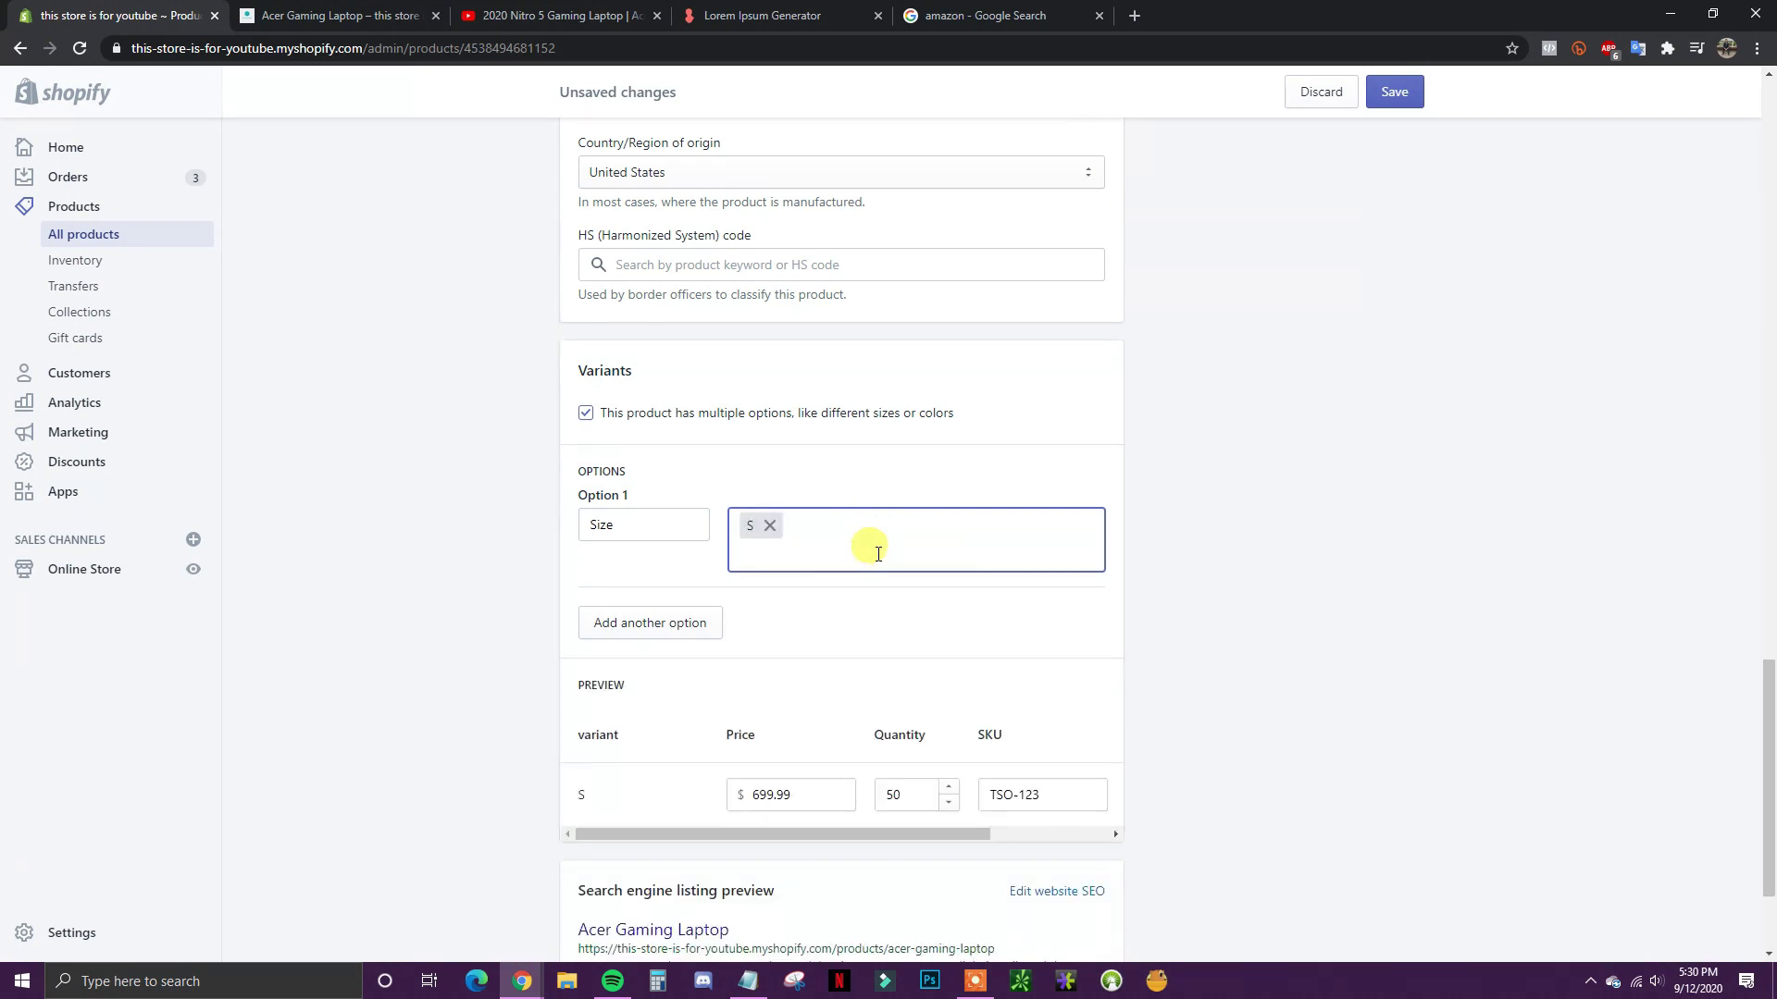
pyautogui.press('Return')
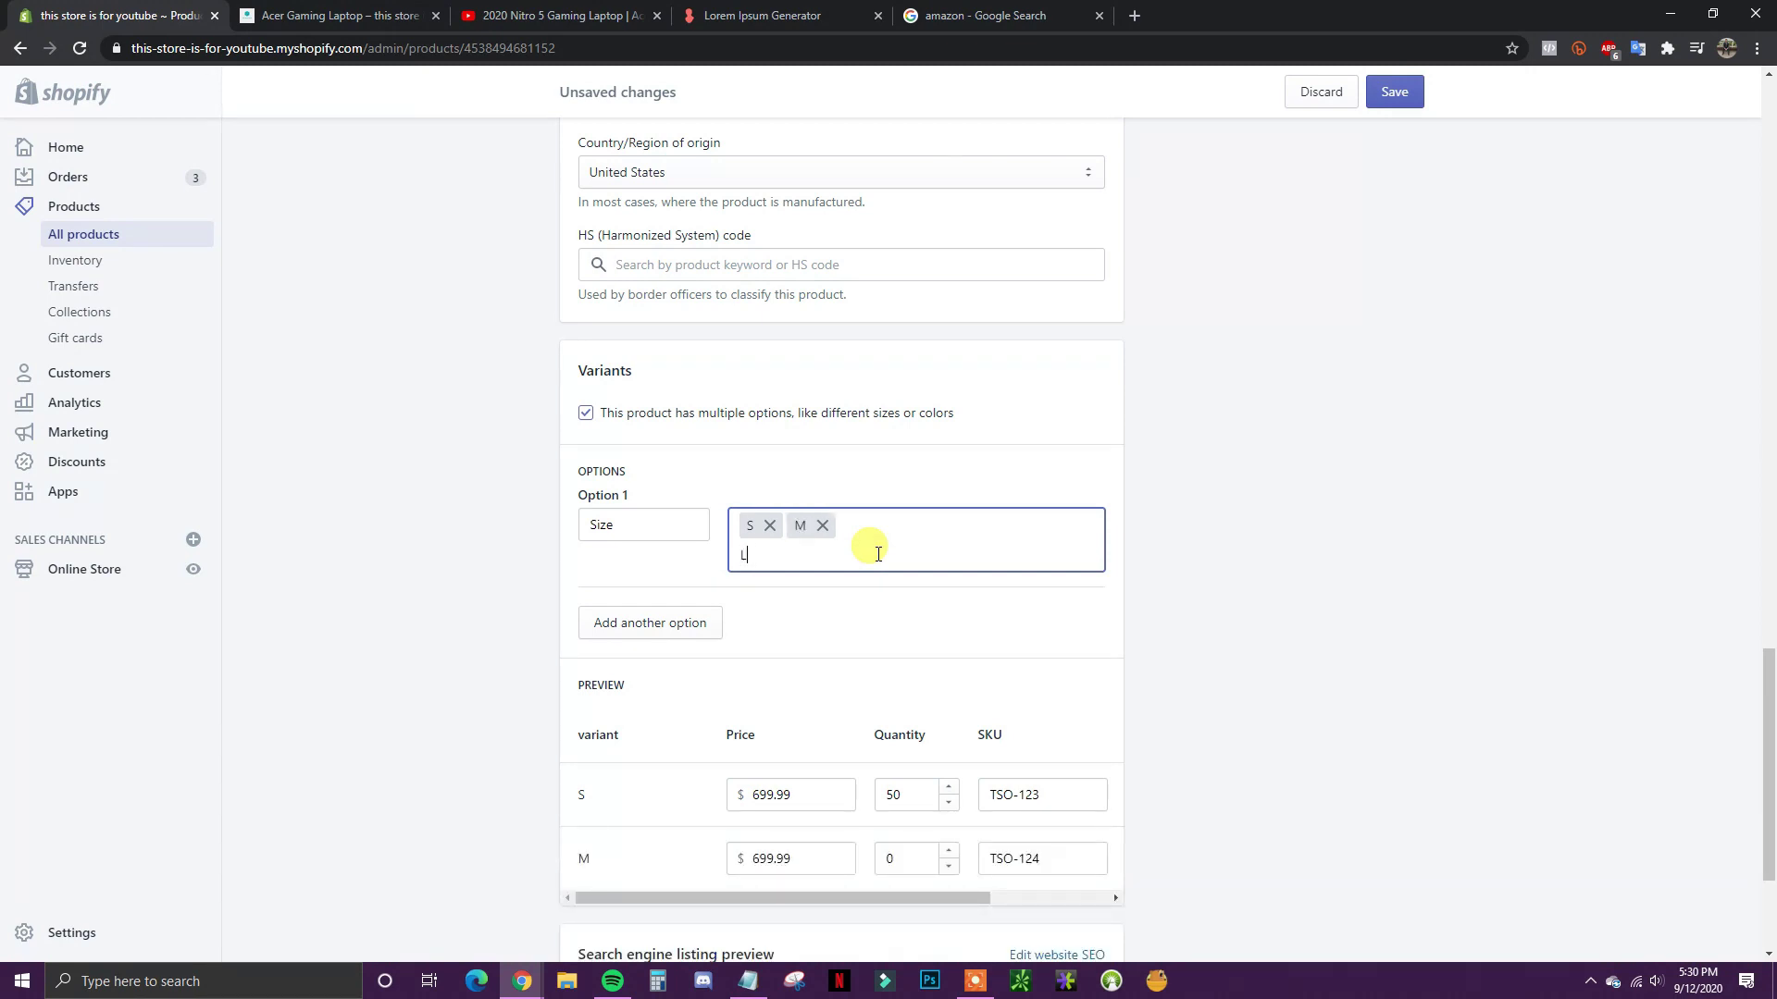
pyautogui.press('Return')
pyautogui.write('XL')
pyautogui.press('Return')
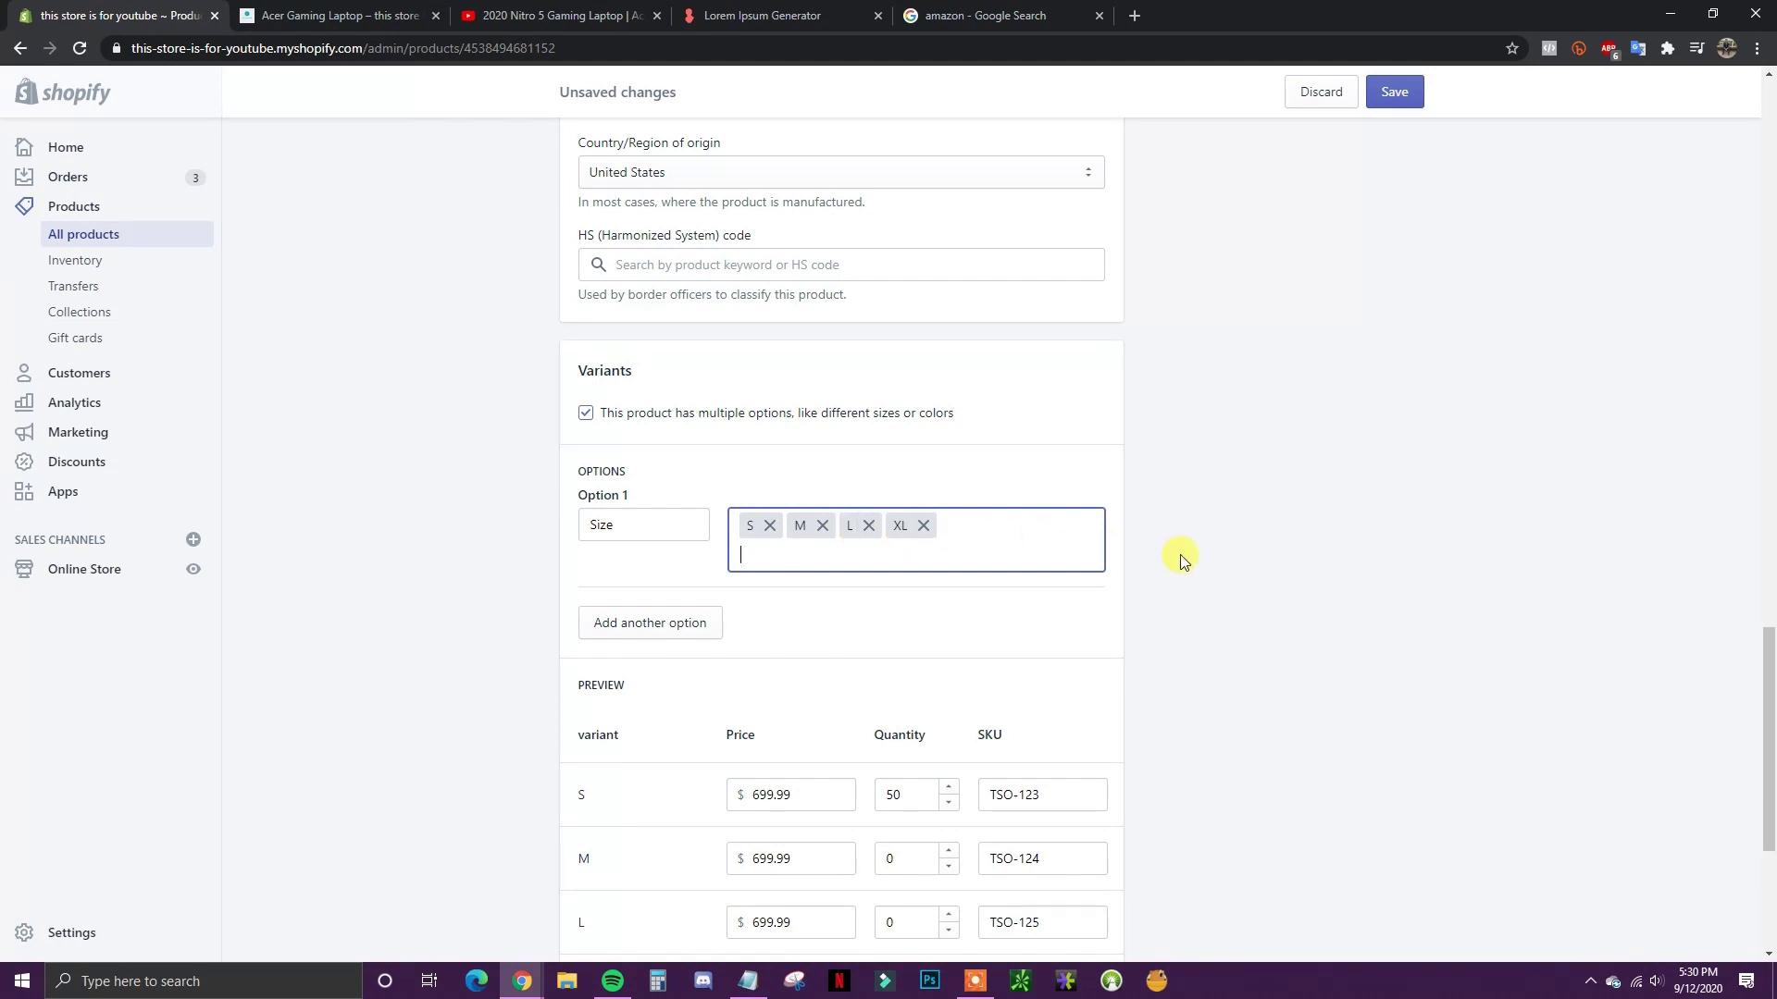
# Step: Add a second option, Color, with the values Red, Green, Purple and Blue
pyautogui.scroll(-1, 1178, 556)
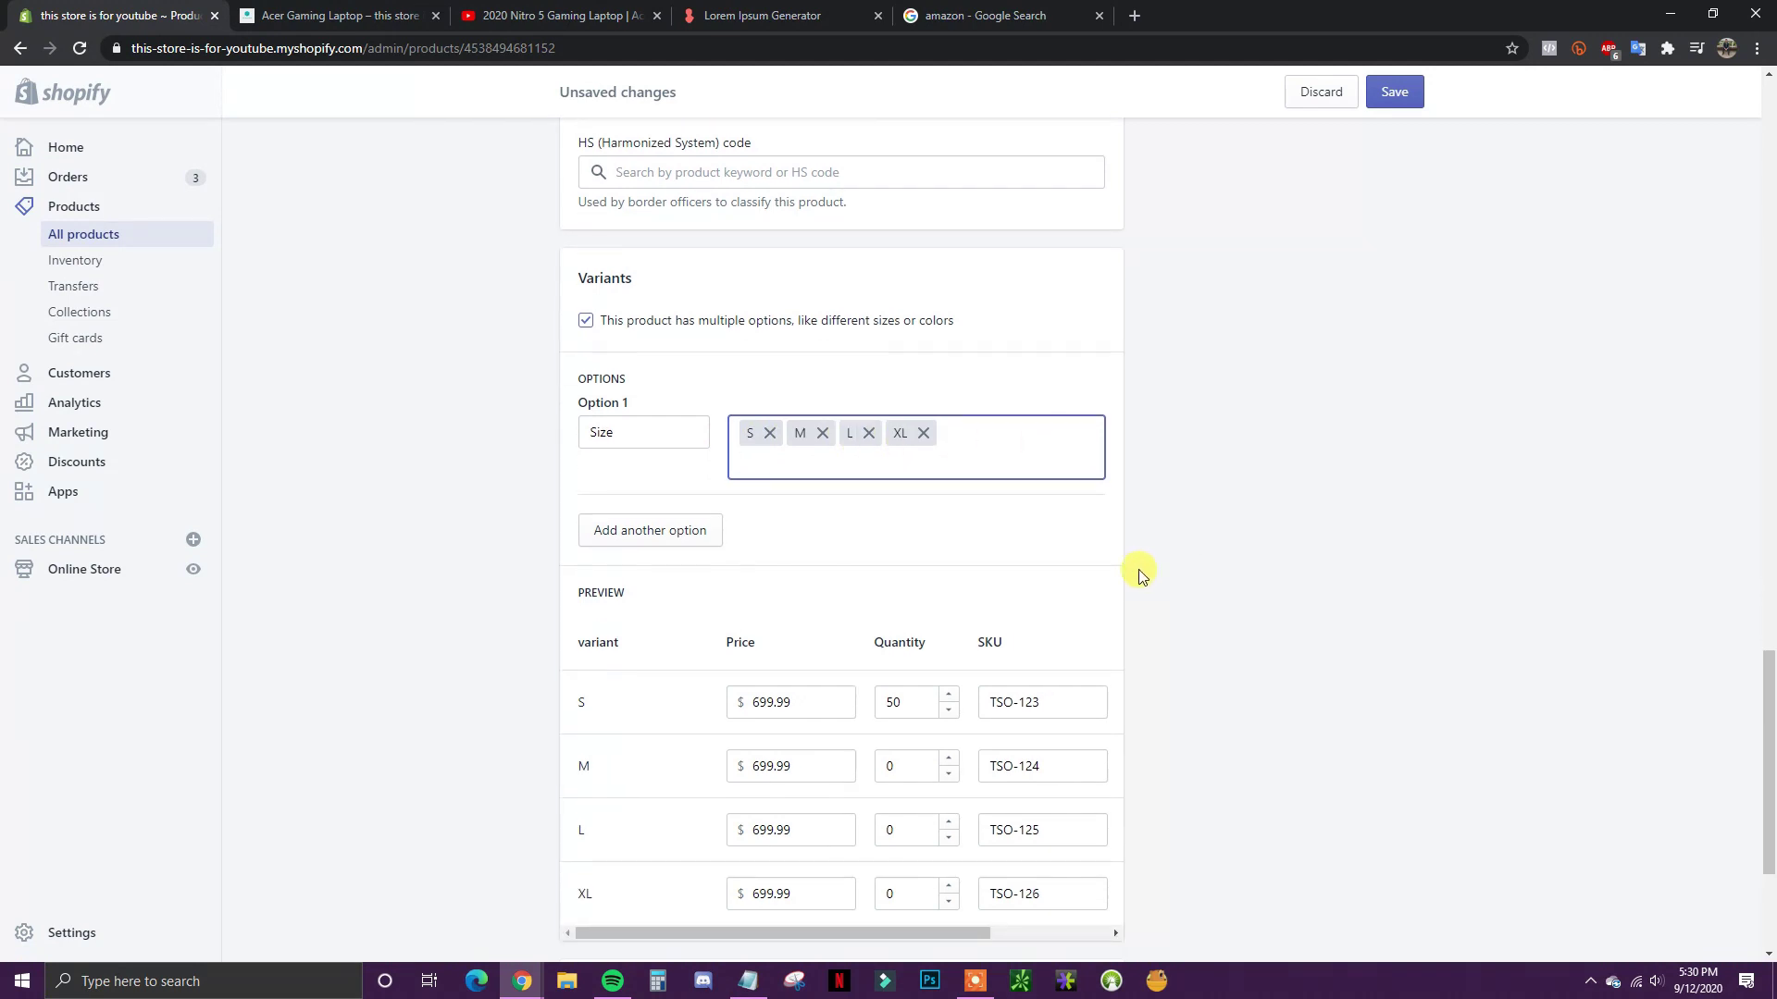
pyautogui.click(651, 532)
pyautogui.click(789, 550)
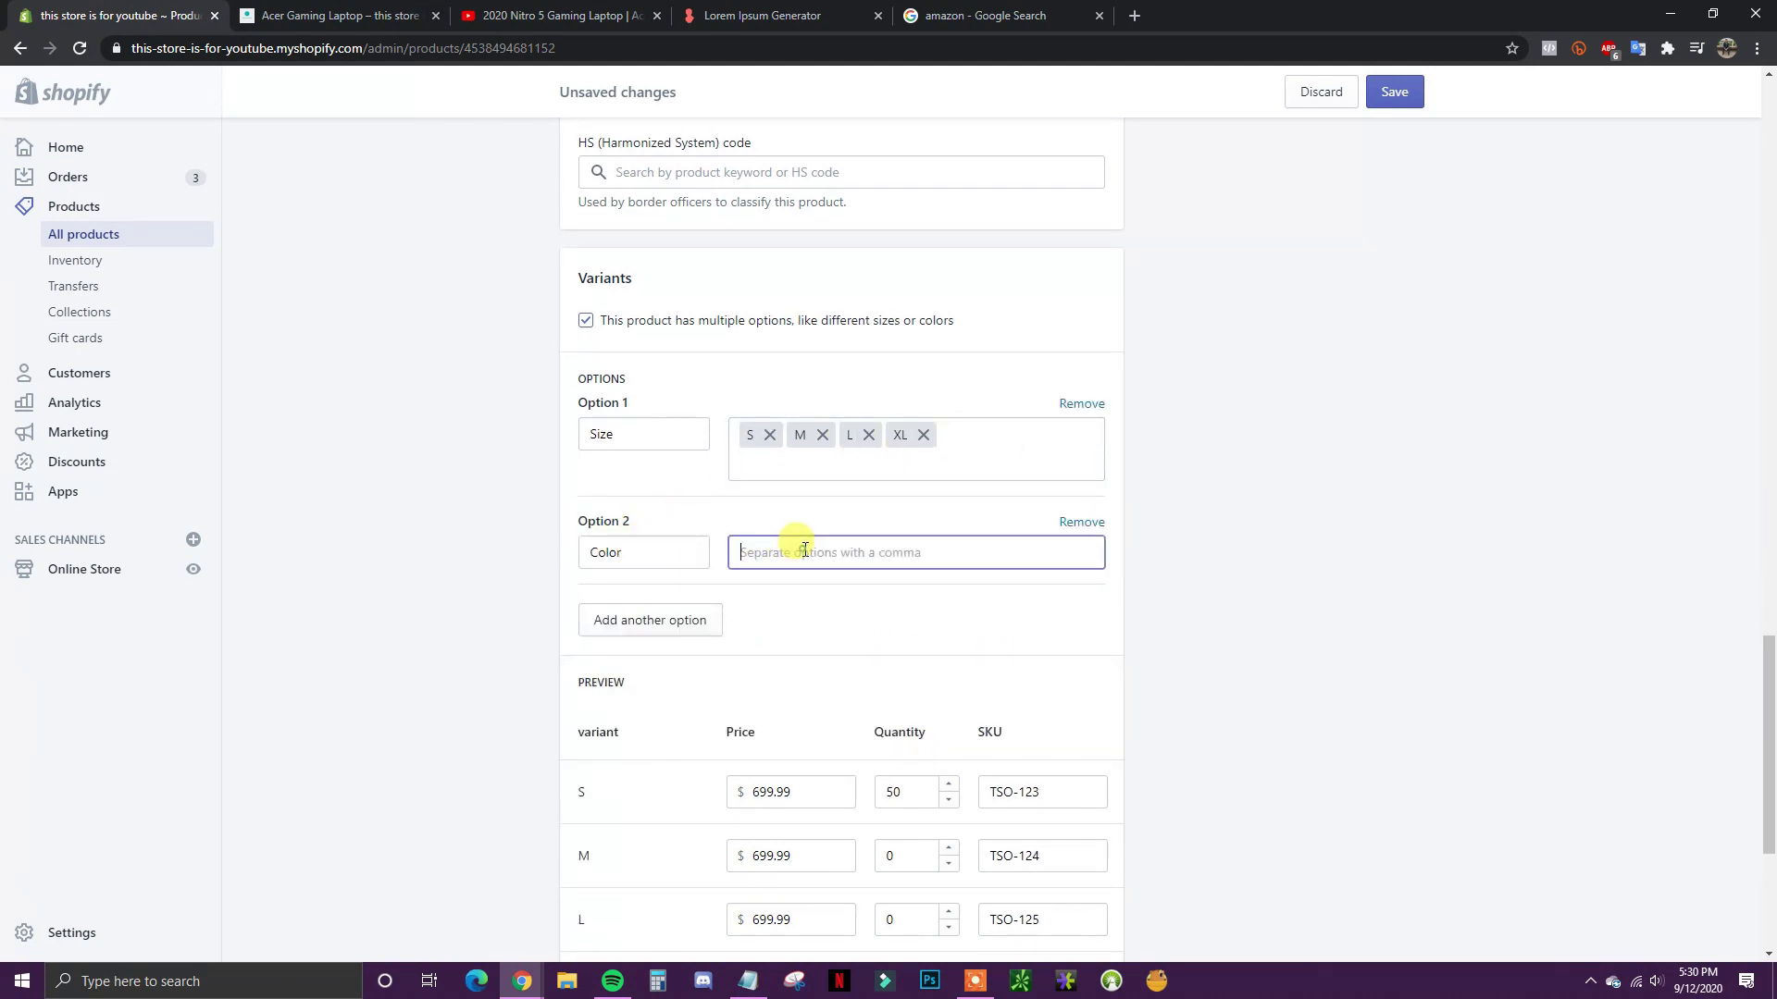
pyautogui.write('Red,')
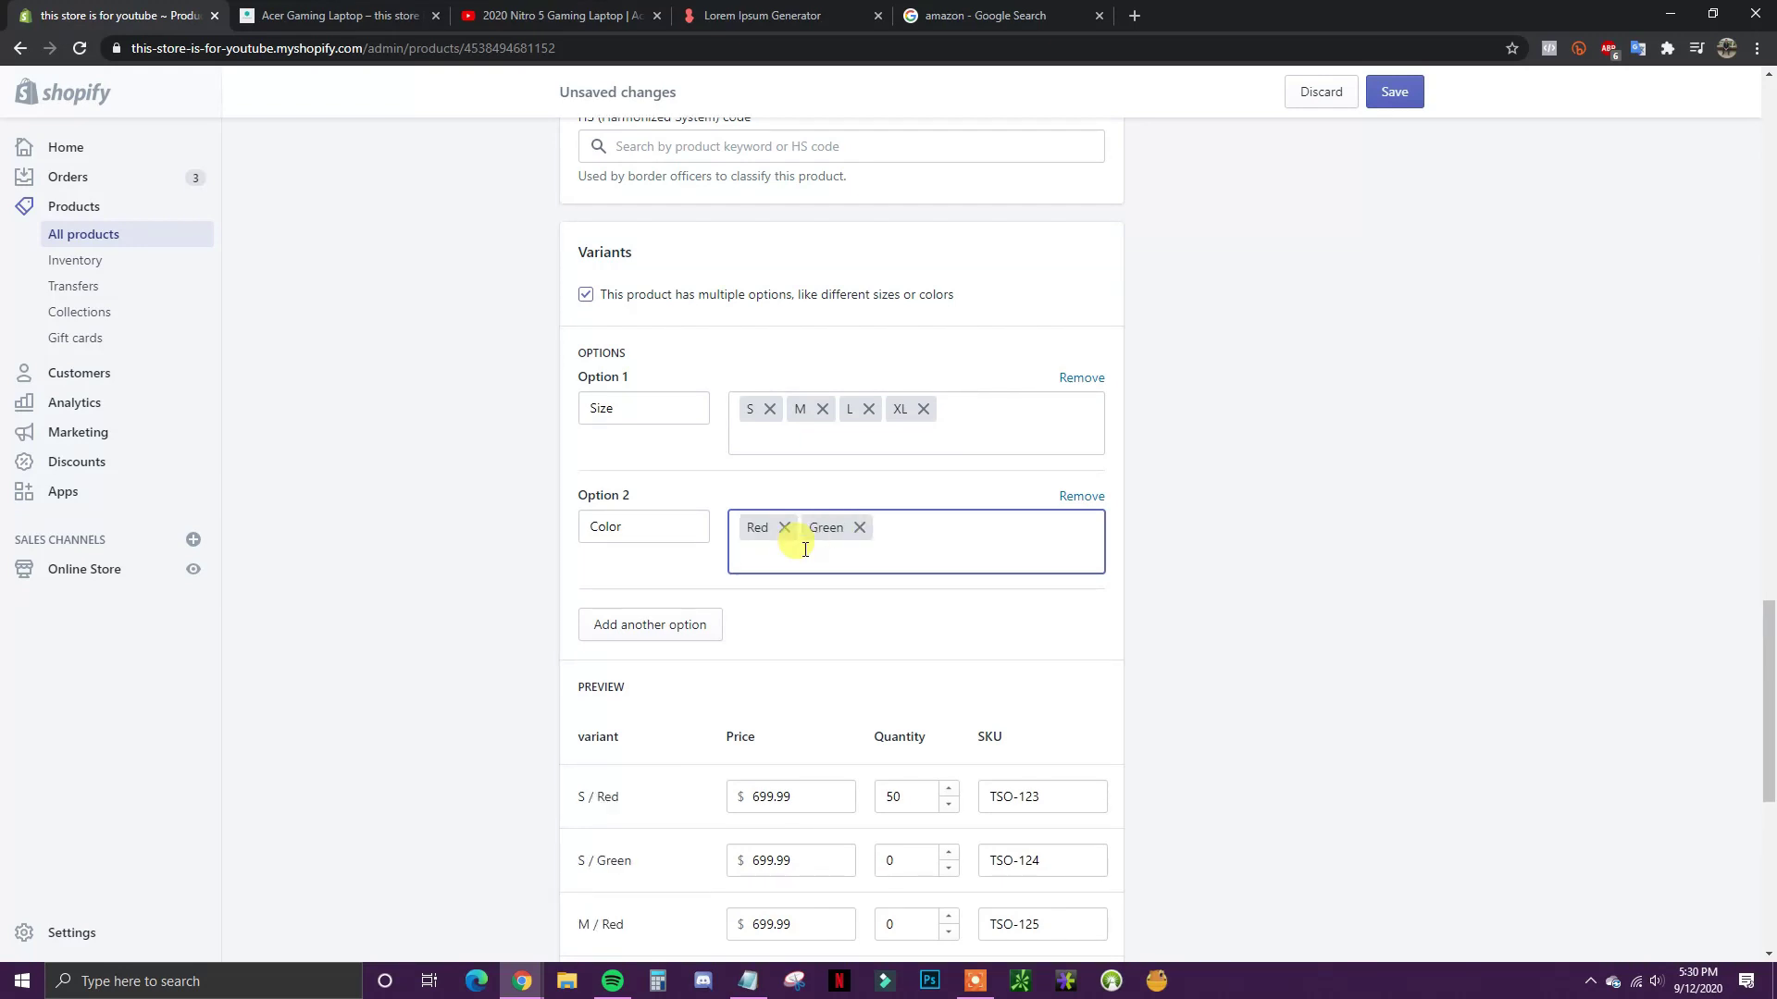
pyautogui.press('Return')
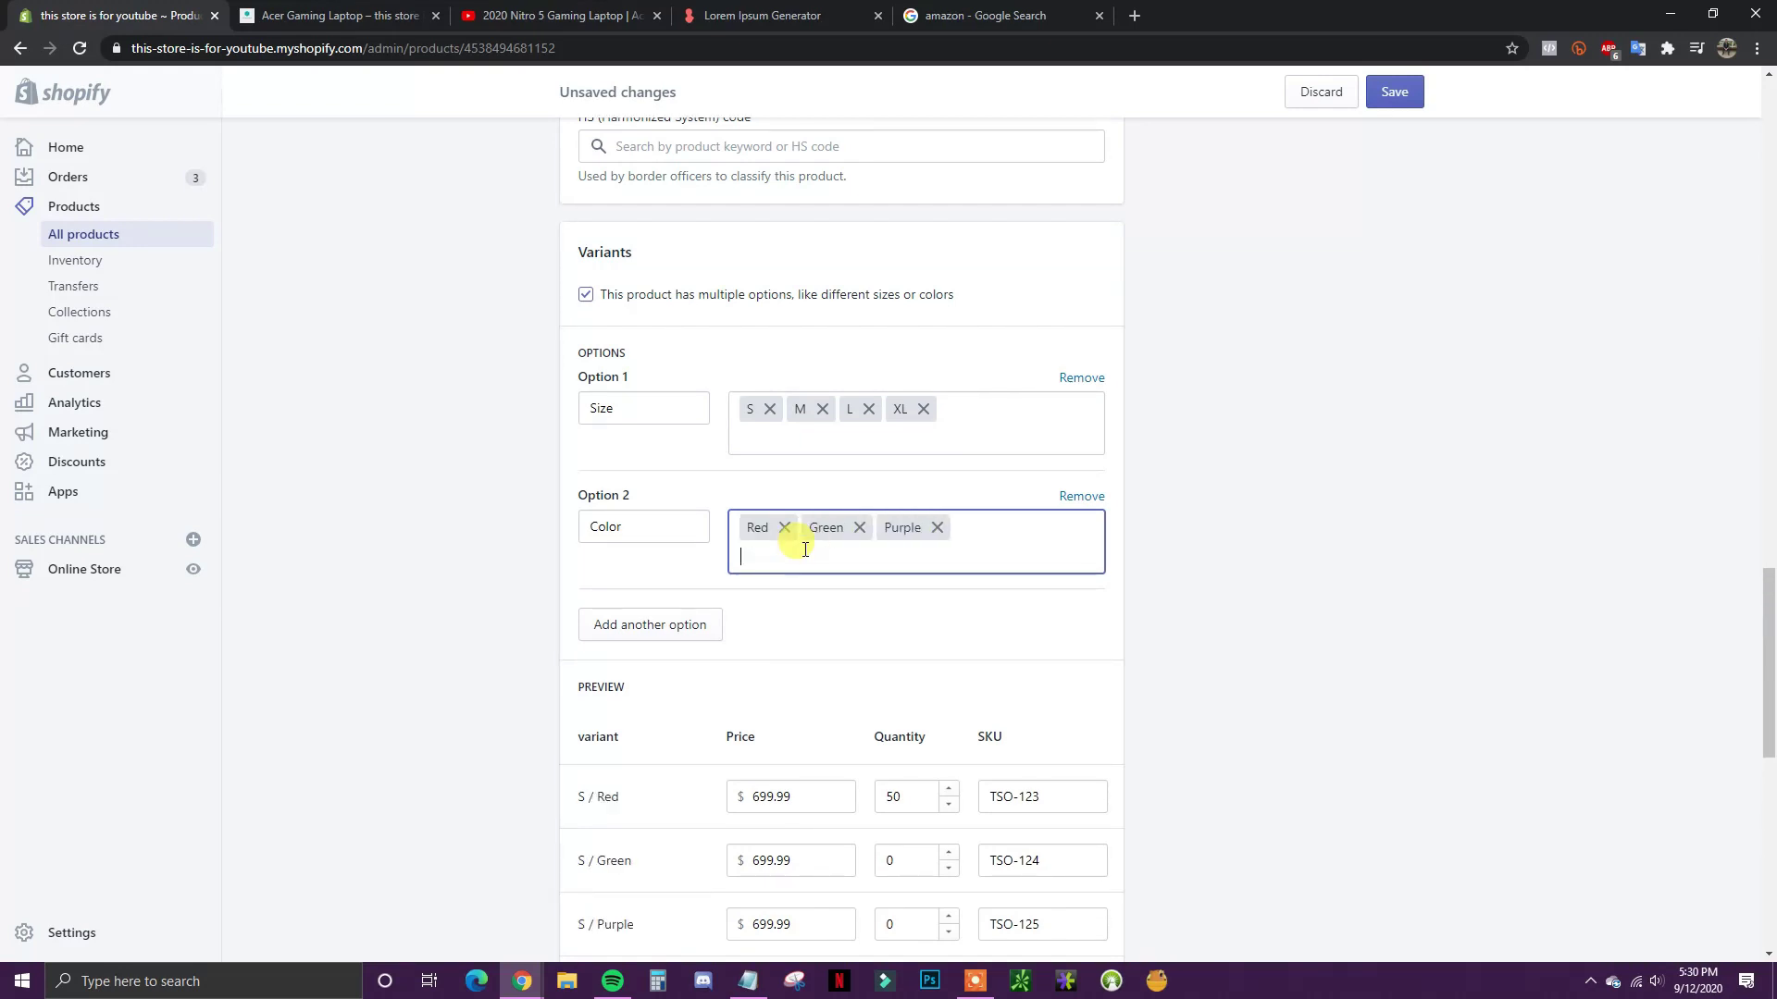
pyautogui.press('Return')
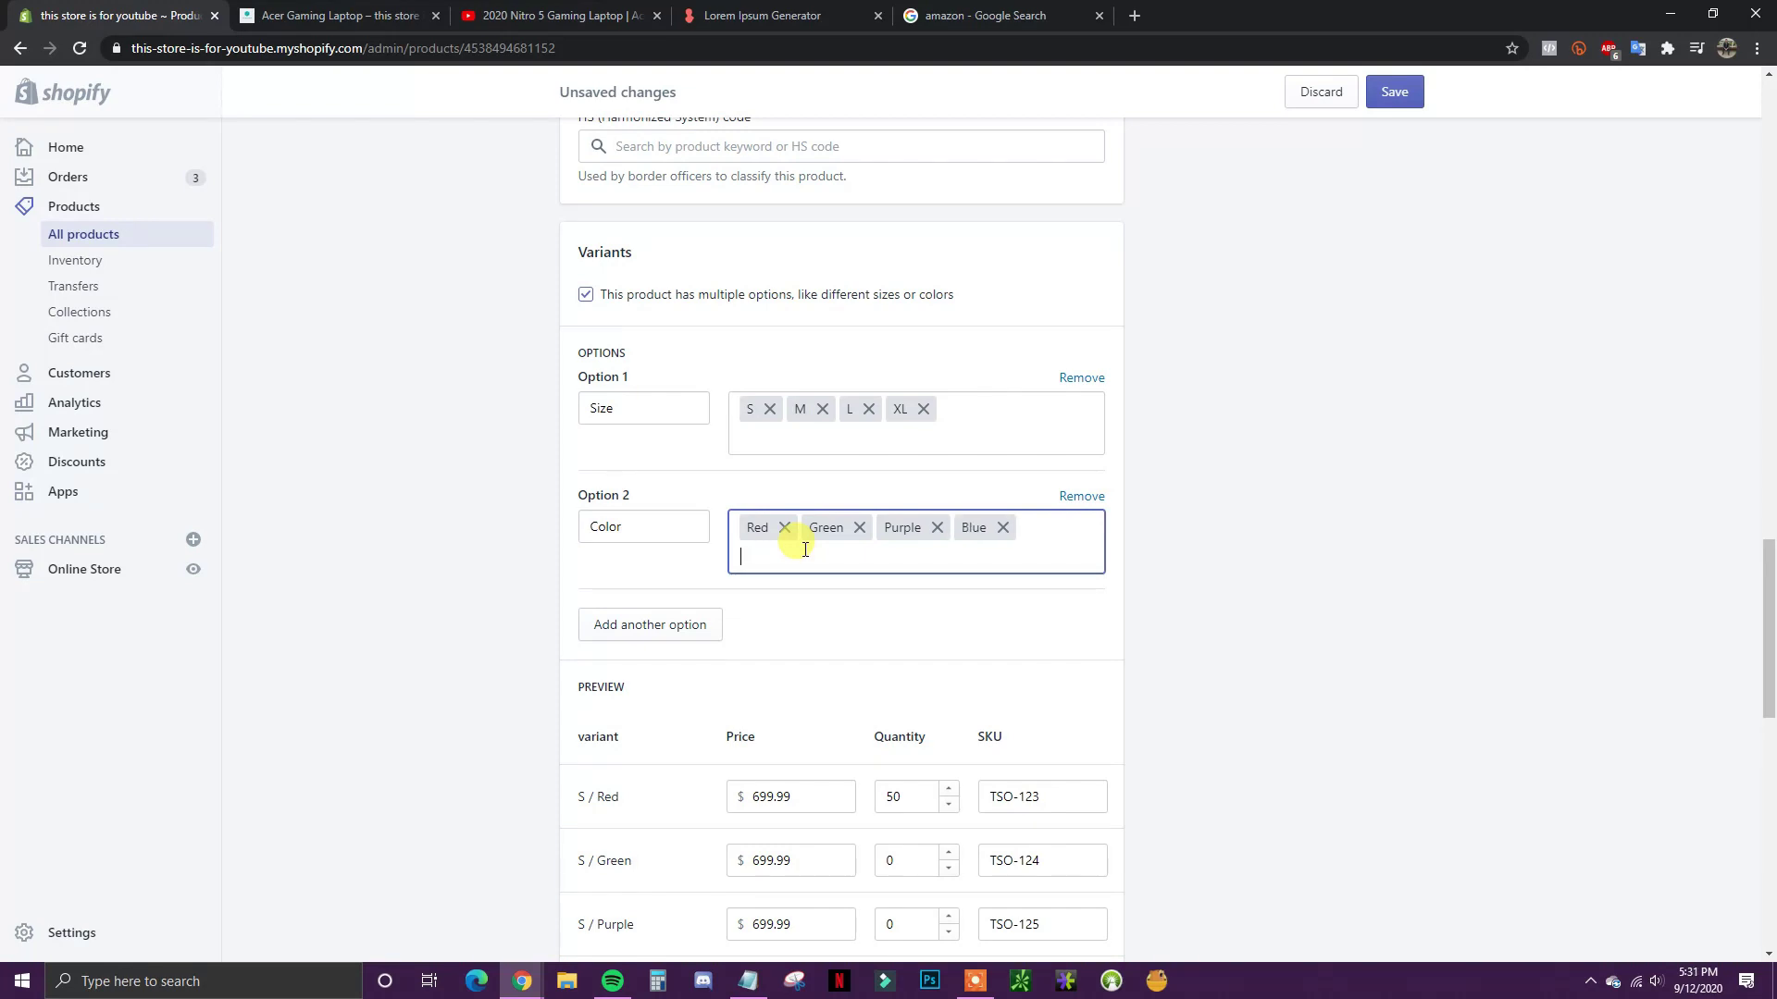
# Step: Look over the generated variants and set the quantity of the S / Red variant to 1
pyautogui.scroll(-4, 1110, 583)
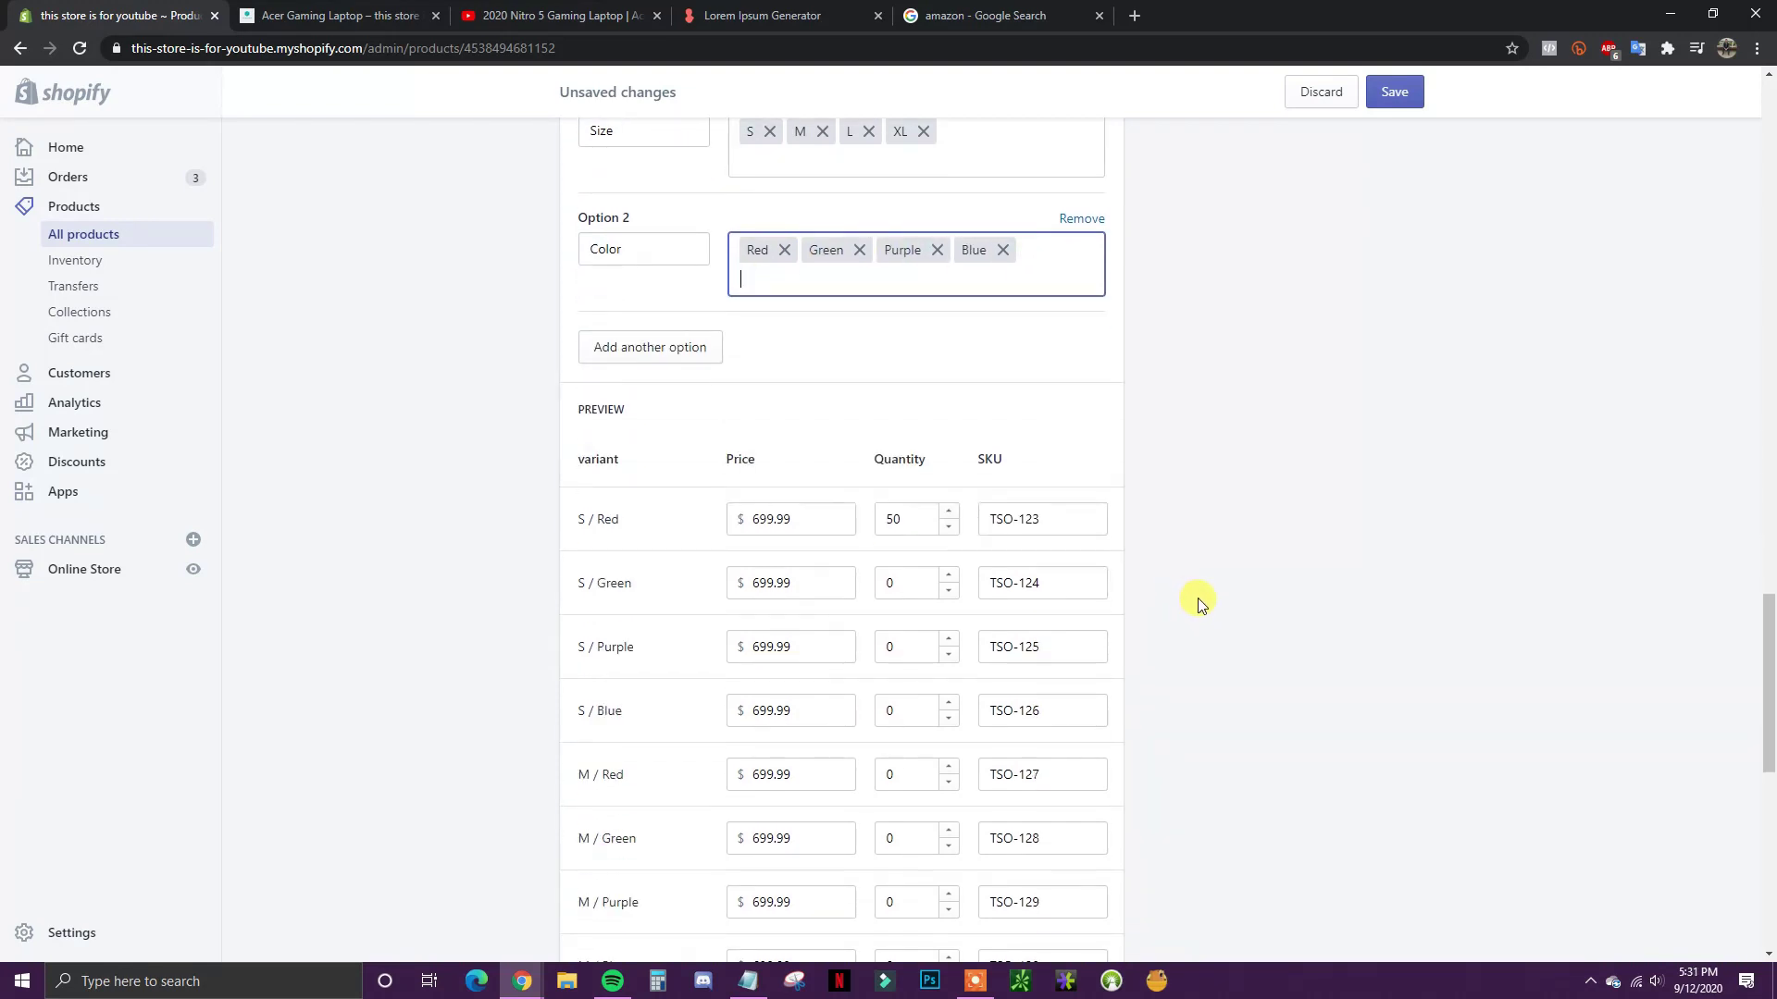
pyautogui.scroll(3, 1157, 535)
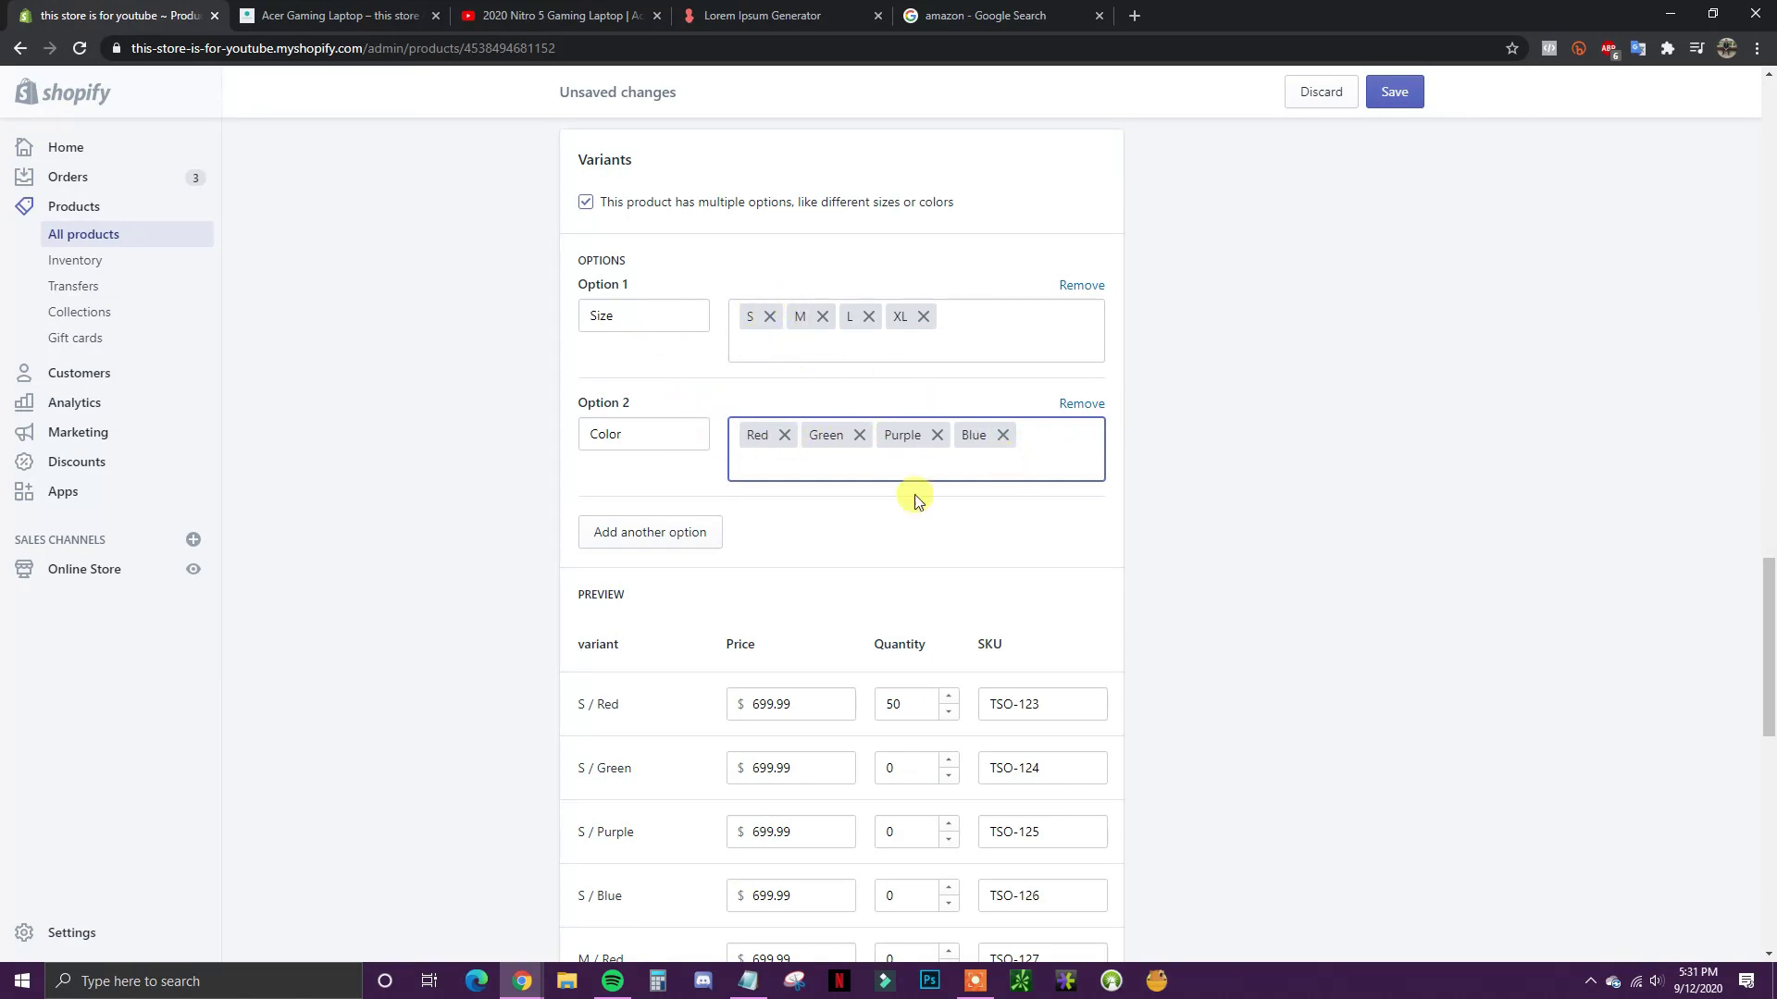
pyautogui.scroll(-5, 1294, 619)
pyautogui.scroll(-5, 1496, 607)
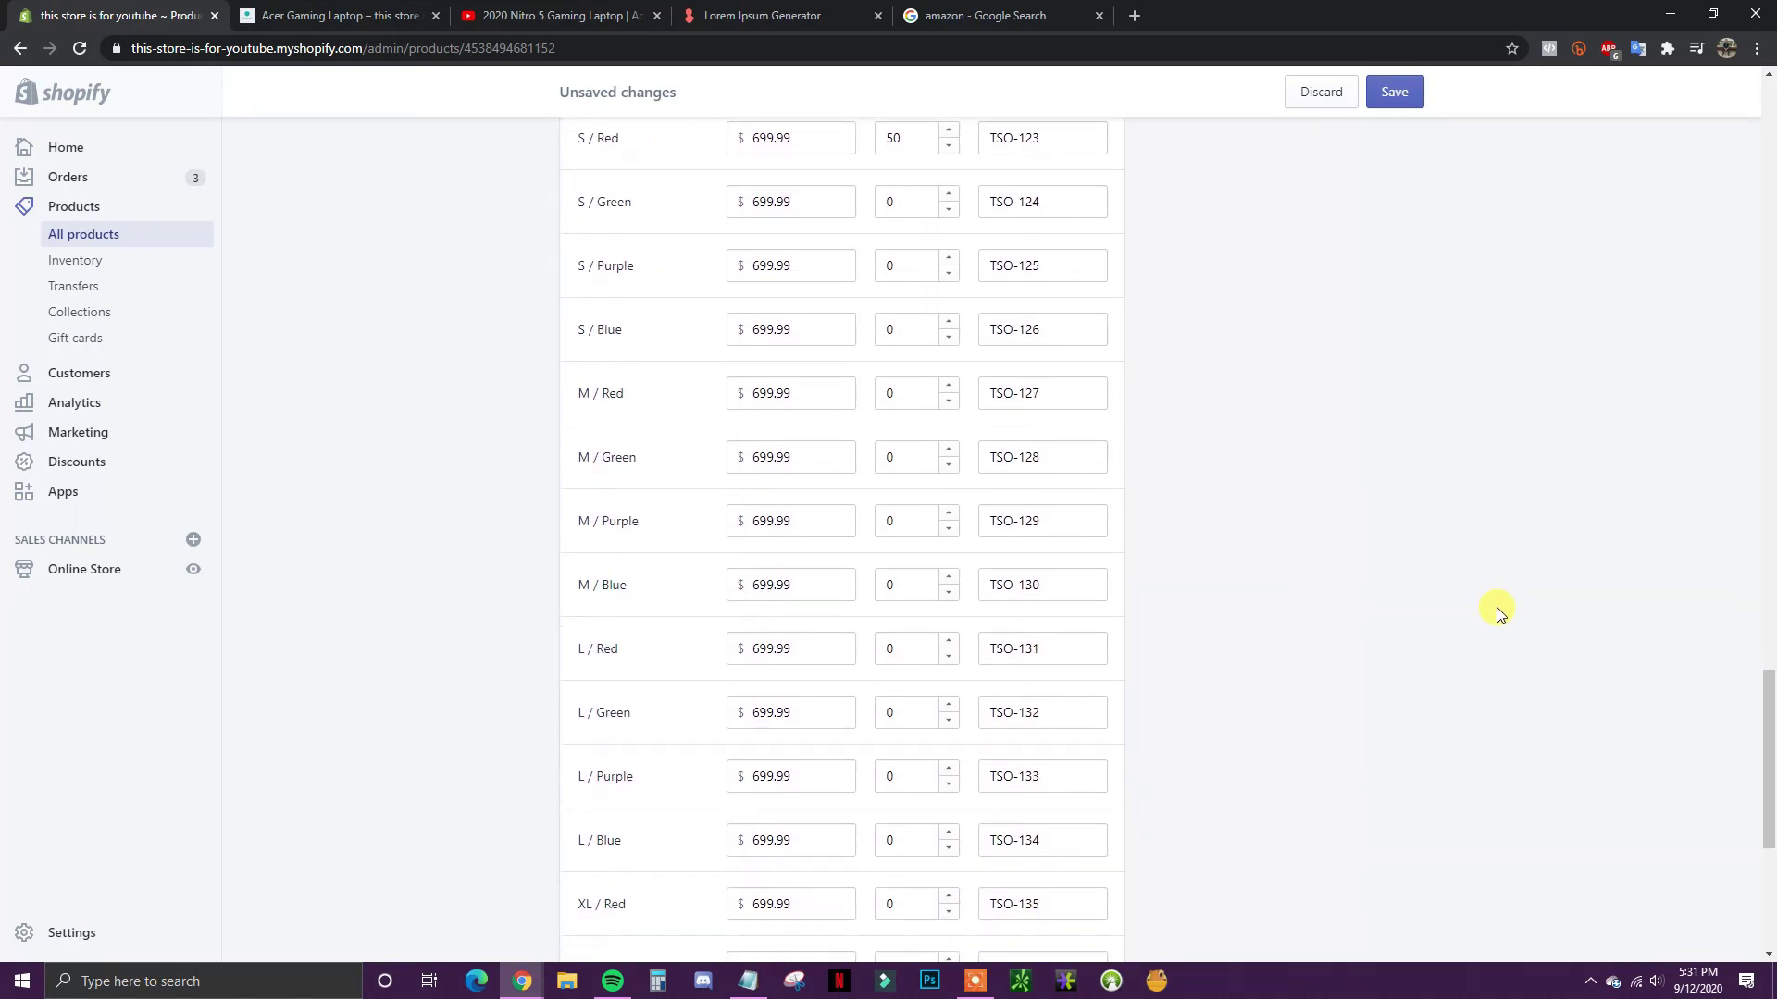
pyautogui.scroll(6, 653, 574)
pyautogui.scroll(-2, 652, 510)
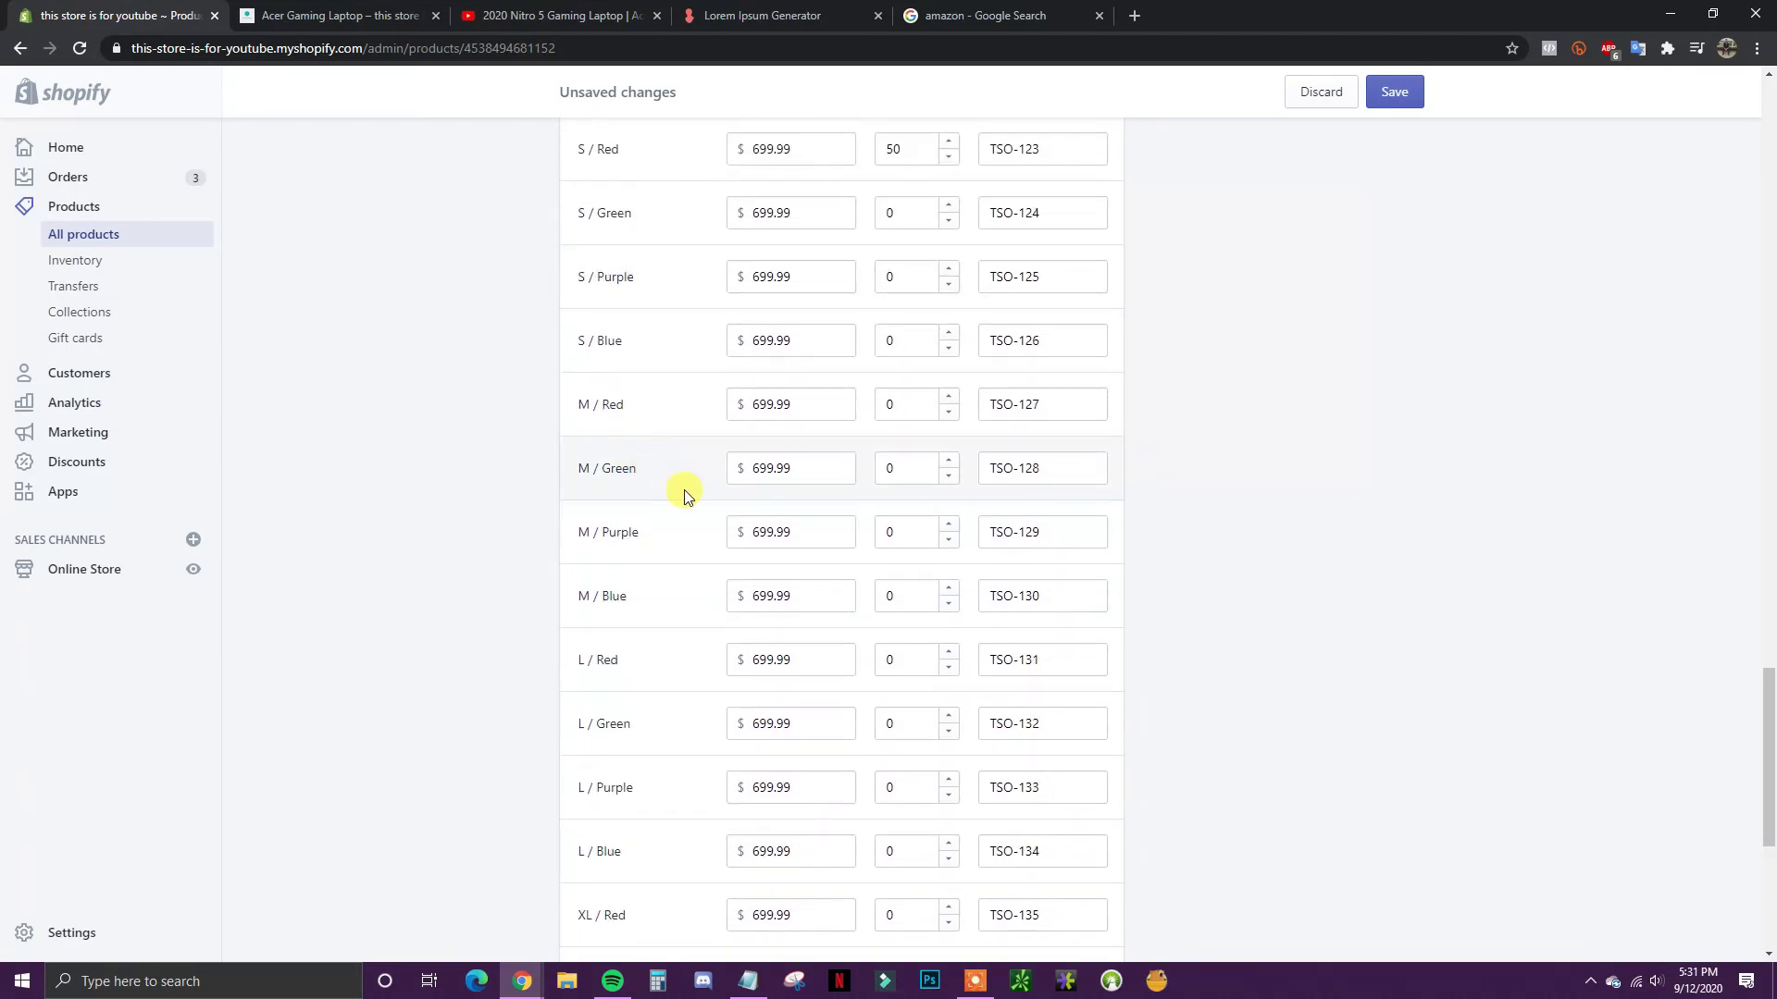
pyautogui.scroll(3, 682, 491)
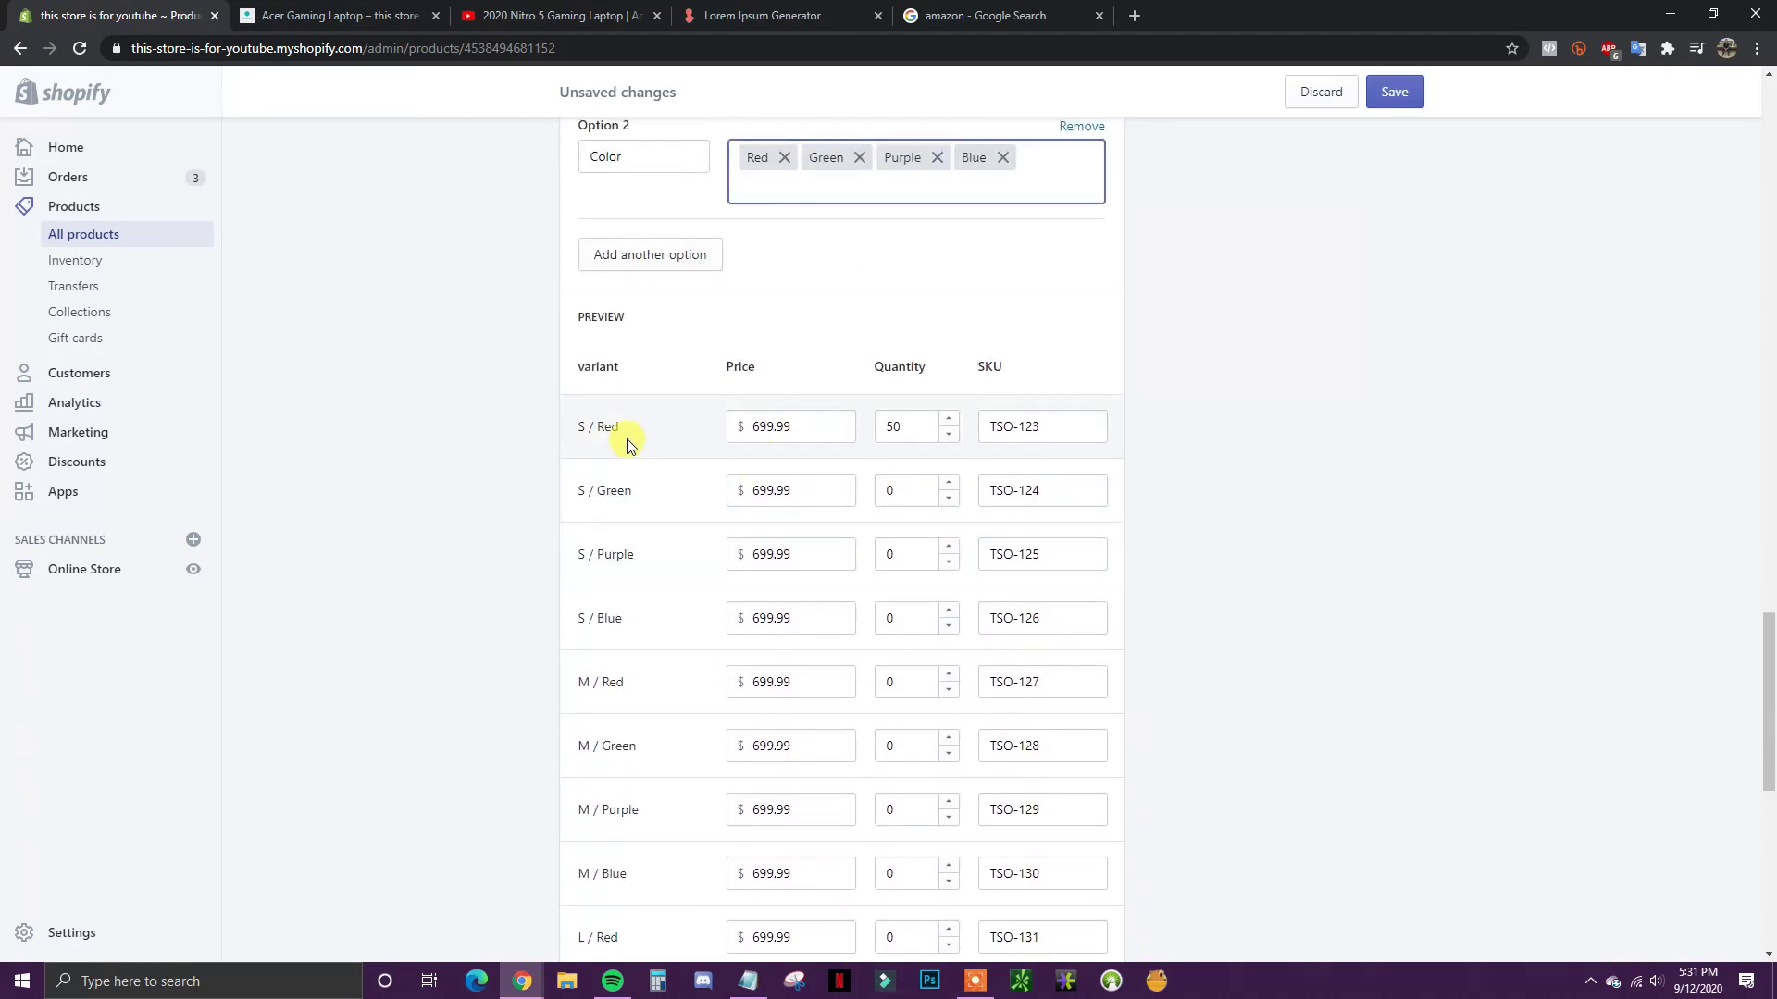
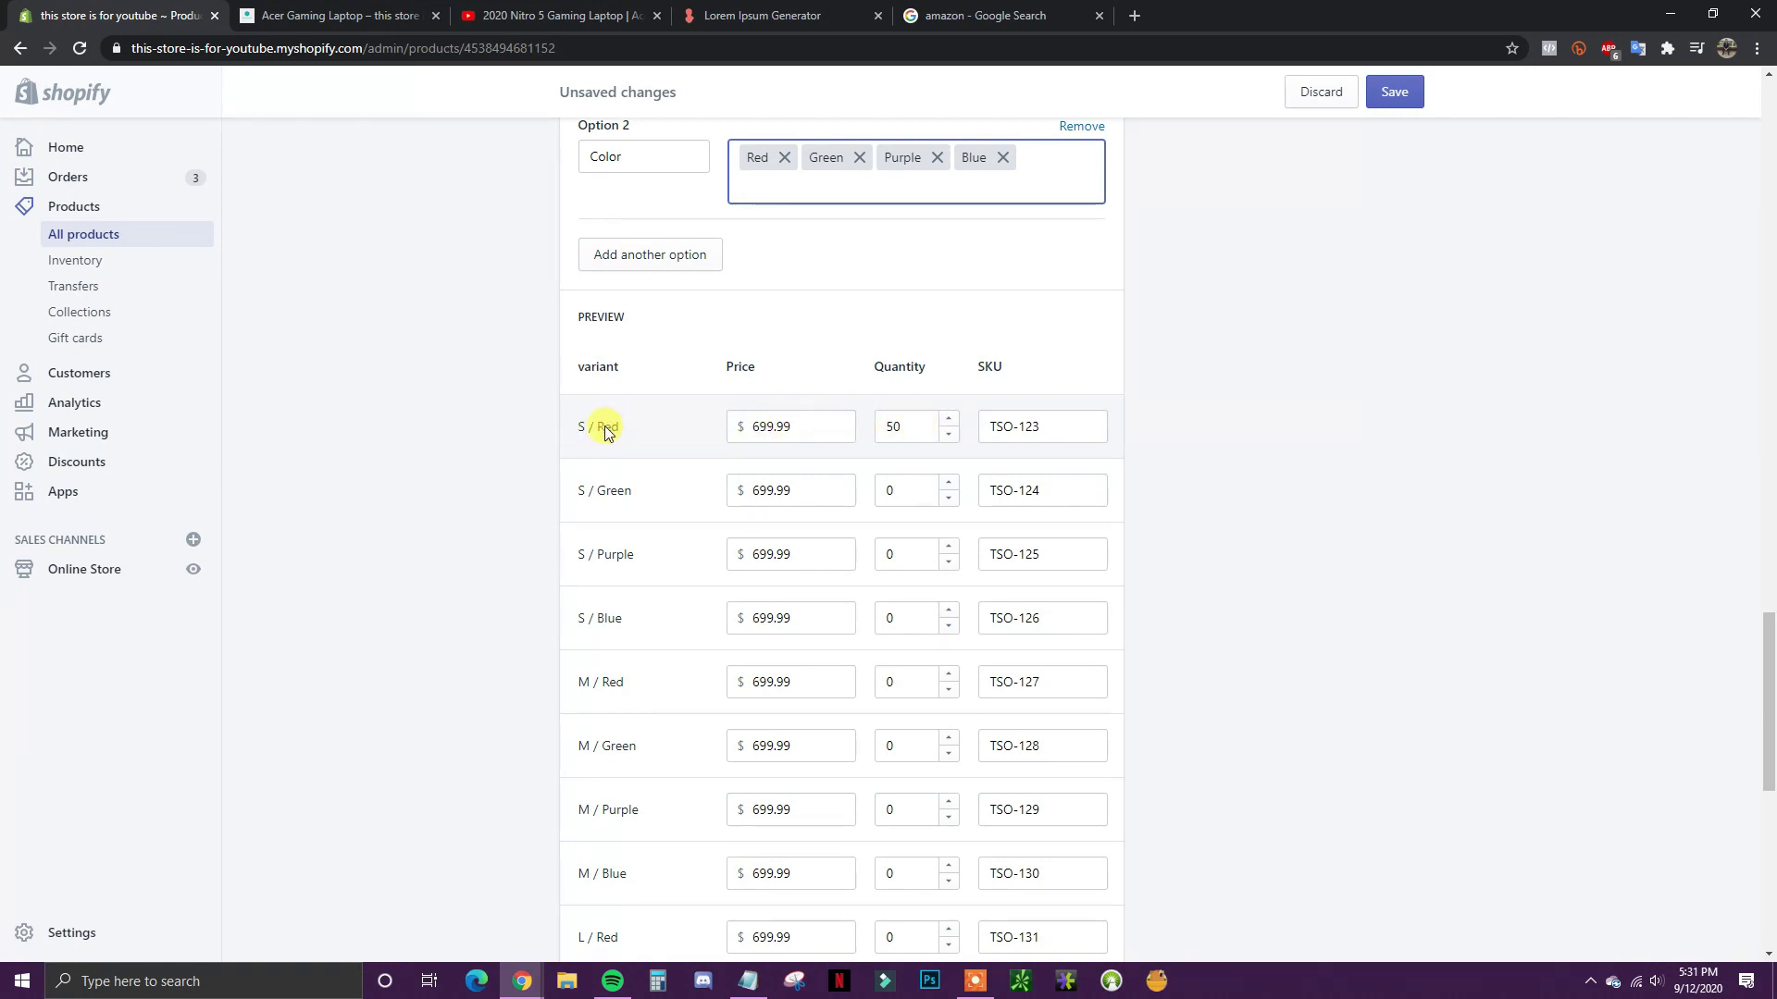
pyautogui.moveTo(907, 429); pyautogui.dragTo(889, 429)
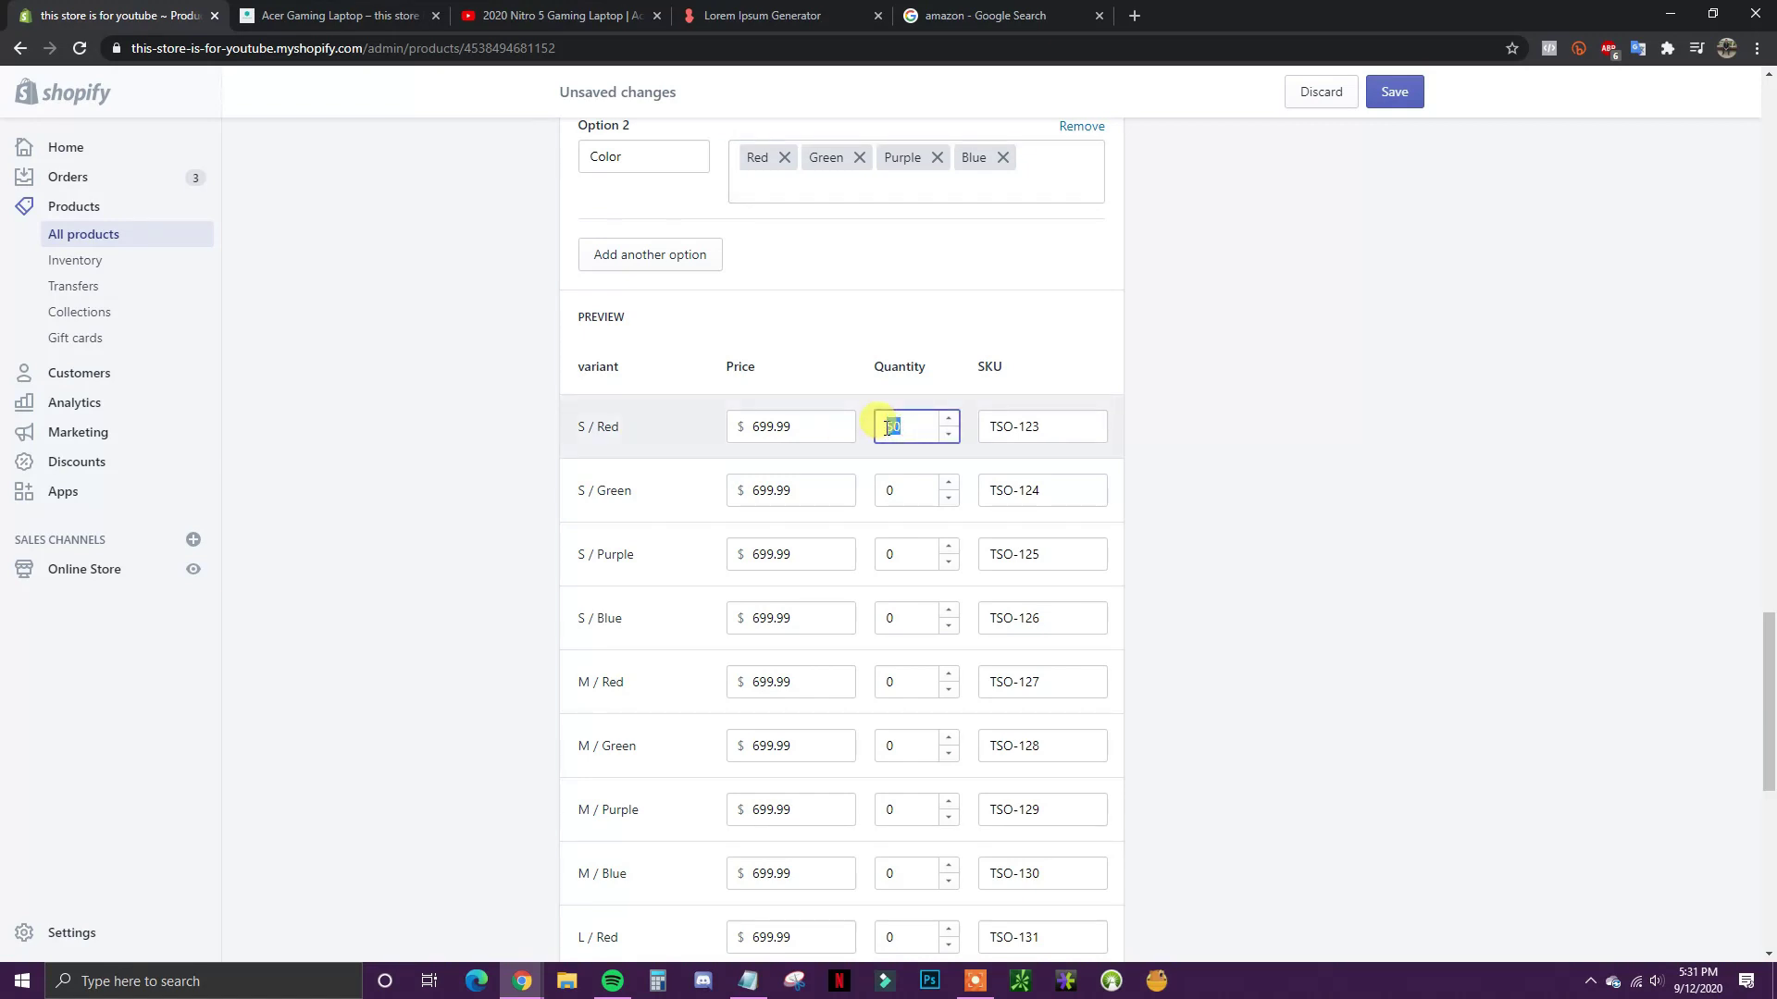
pyautogui.click(1324, 548)
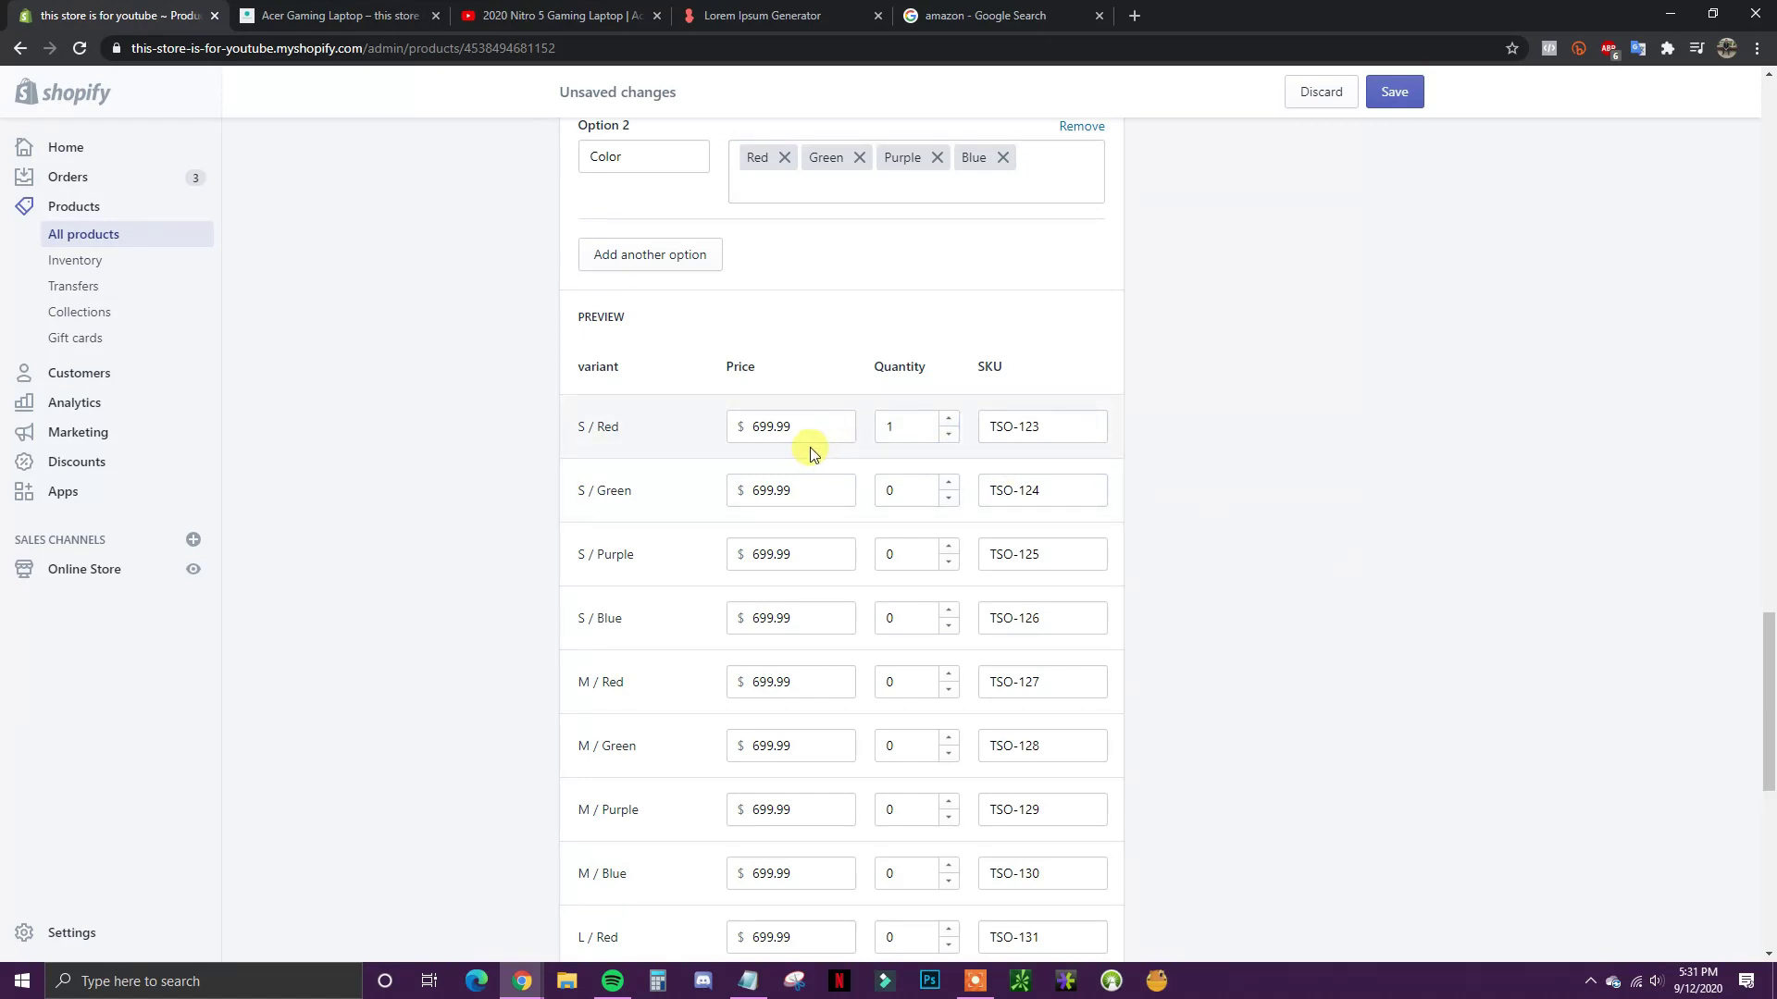
# Step: Set the price of the XL variants in Red, Green, Purple and Blue to 799.99
pyautogui.scroll(-1, 782, 463)
pyautogui.scroll(-4, 703, 638)
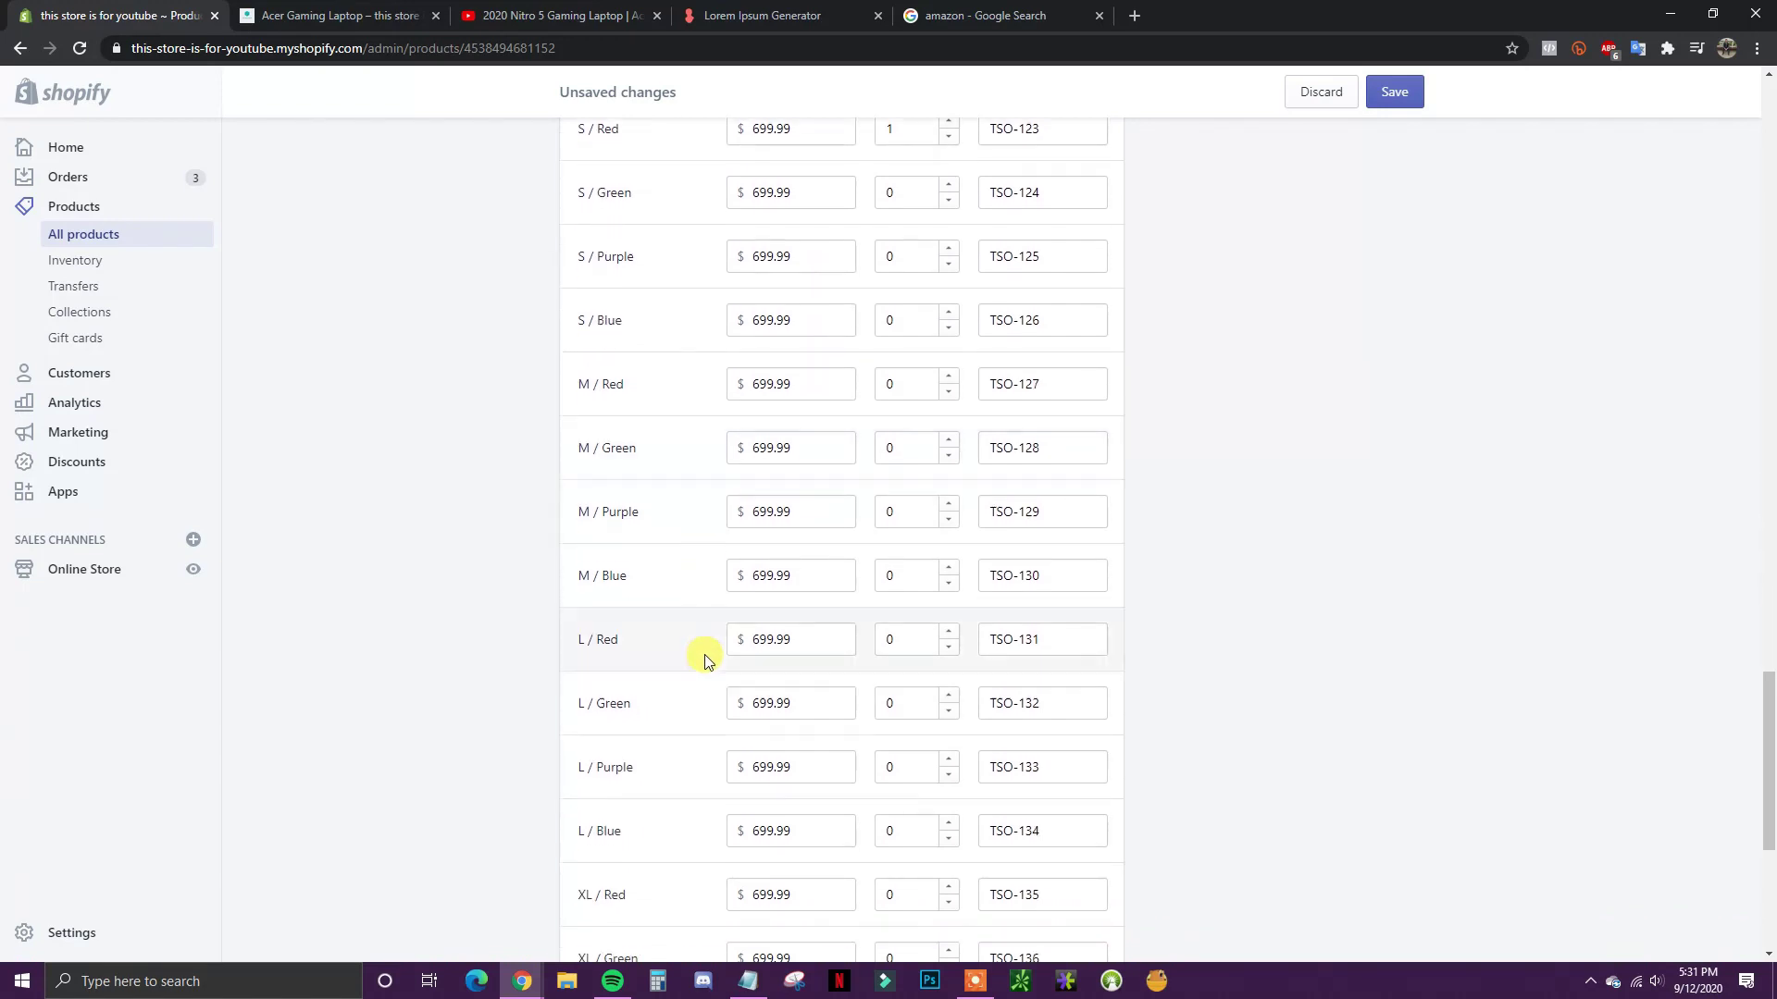
pyautogui.scroll(3, 641, 737)
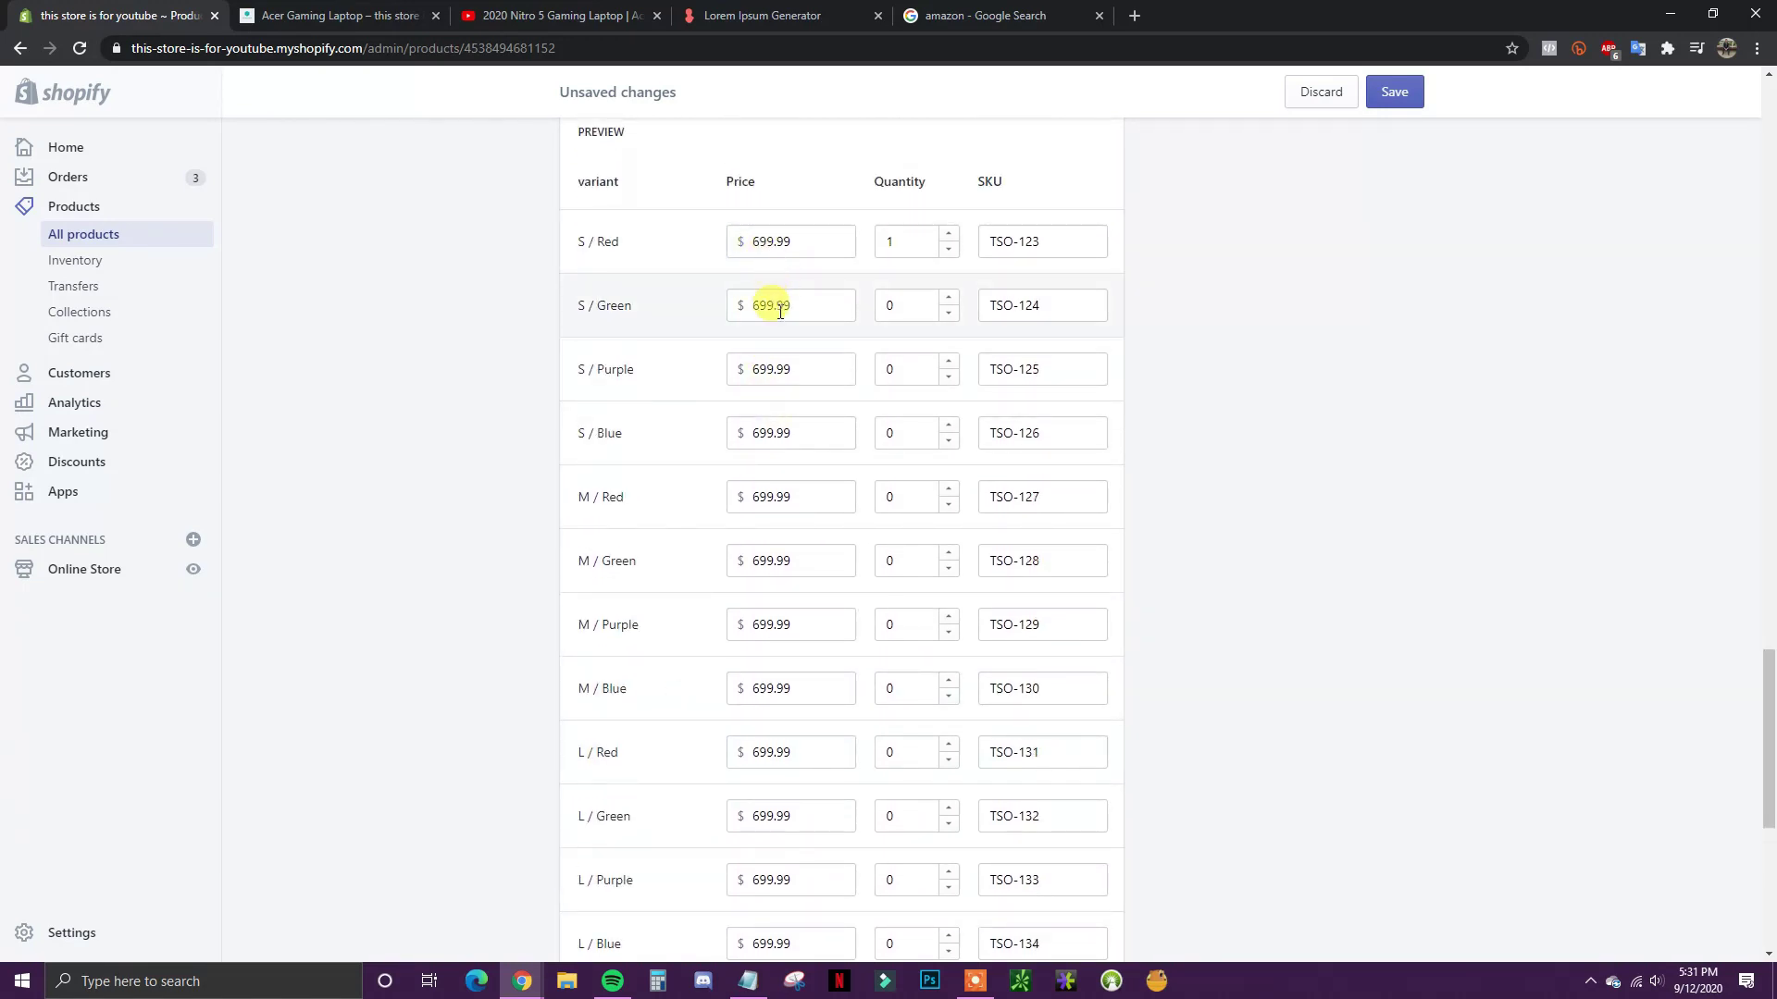
pyautogui.scroll(-4, 771, 352)
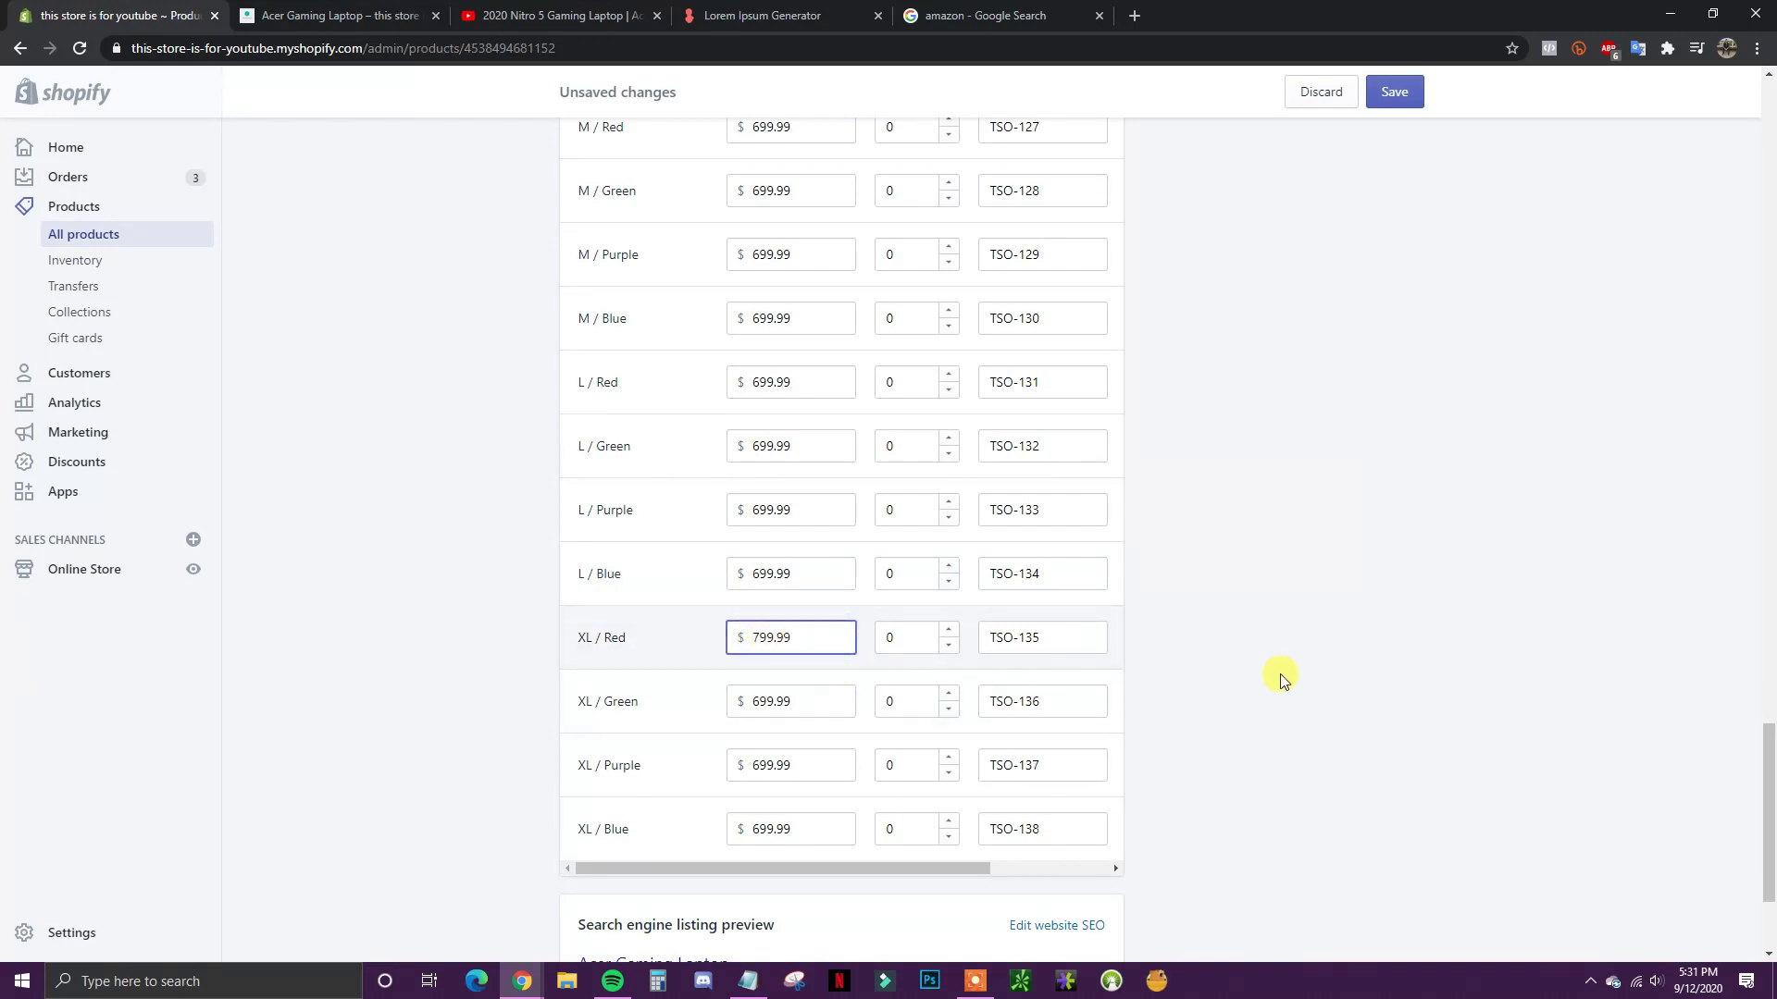
pyautogui.click(1249, 686)
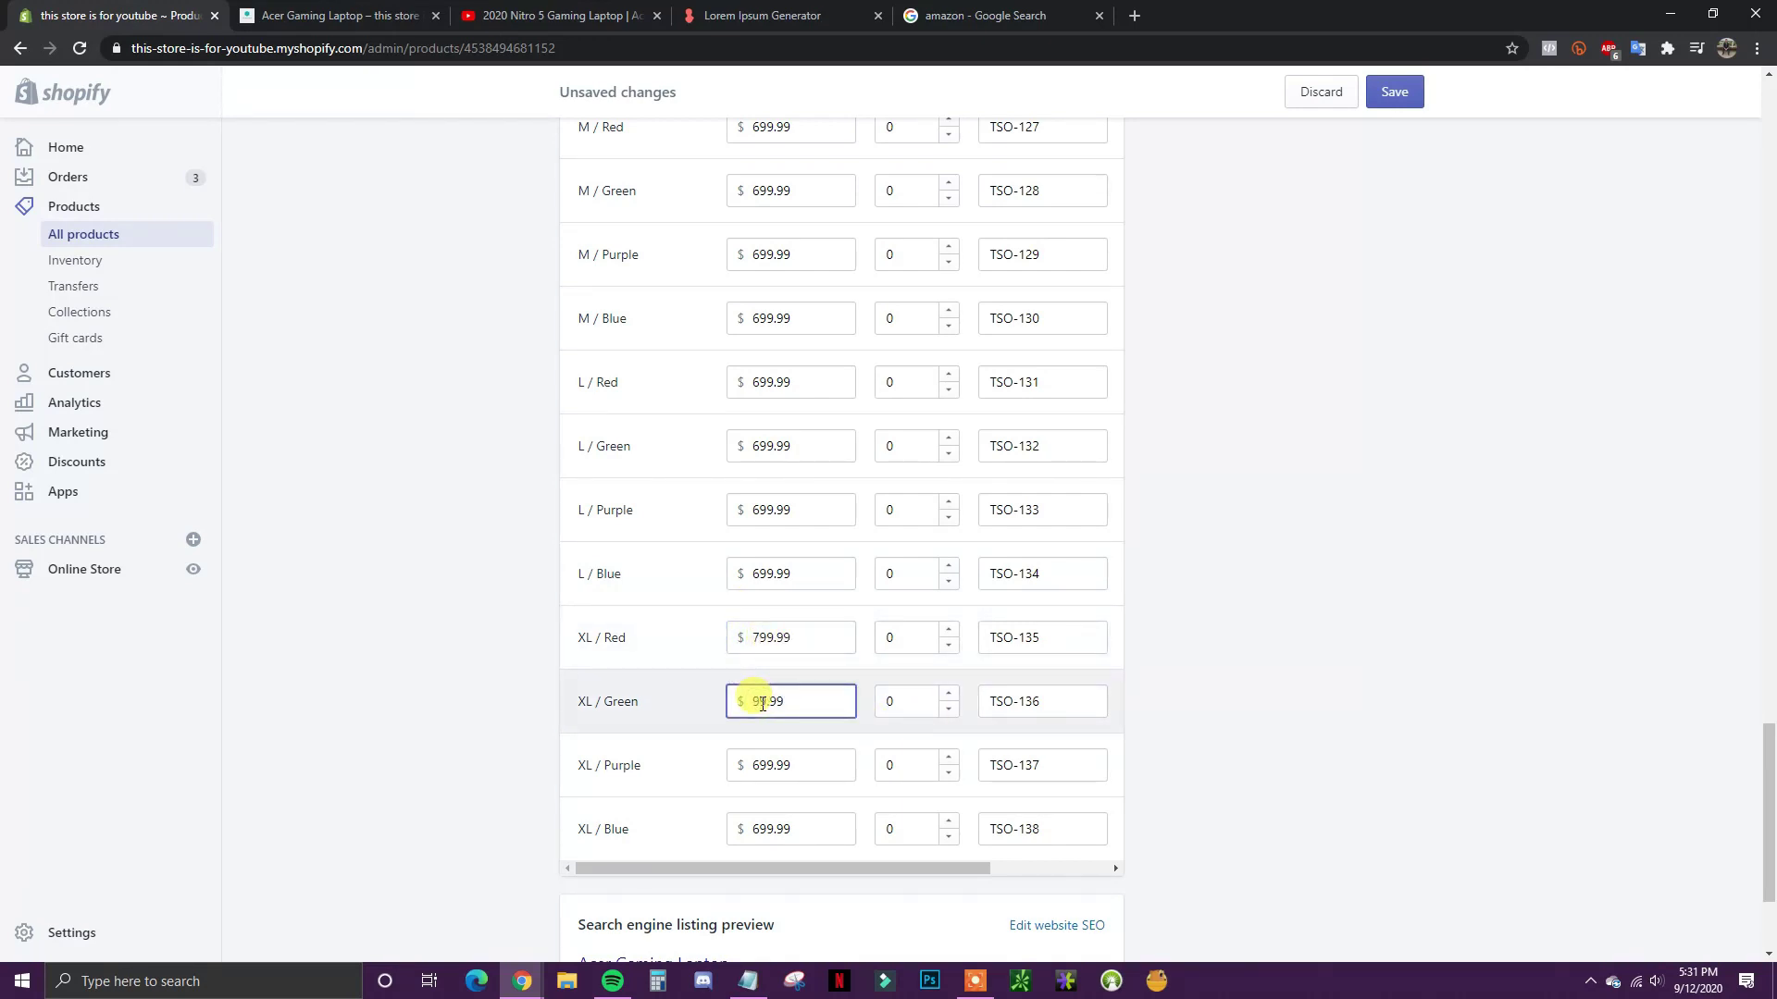
pyautogui.click(761, 768)
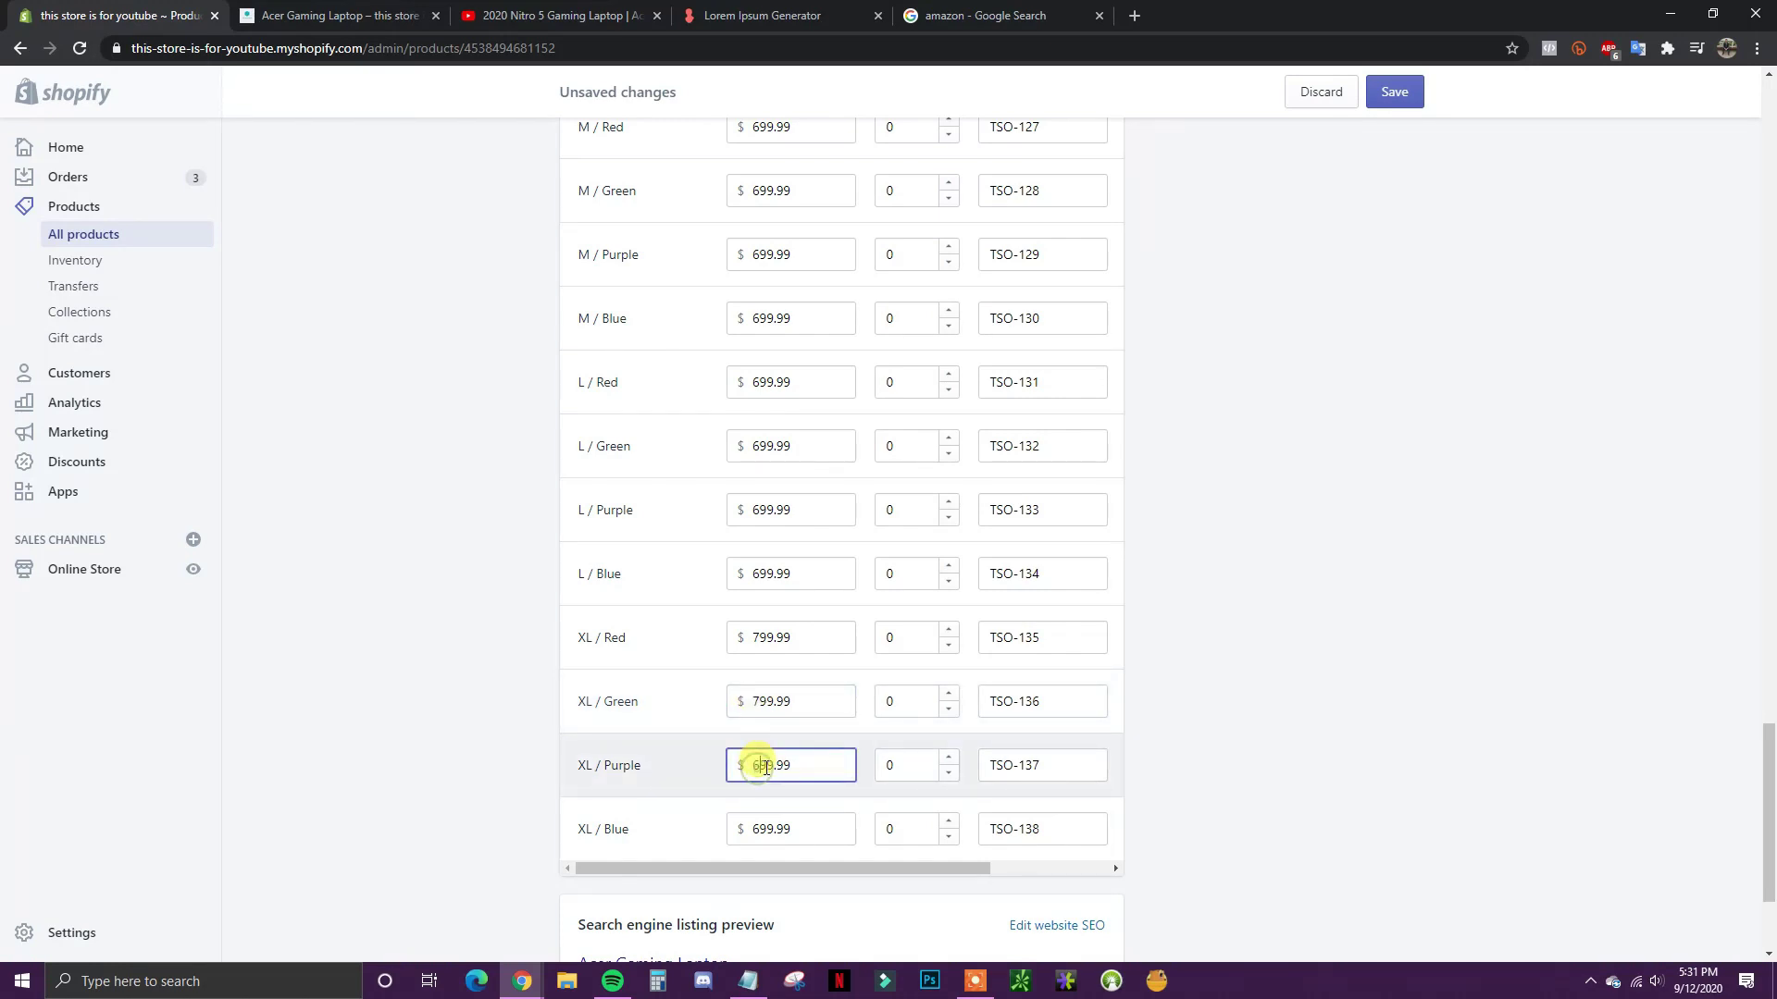
pyautogui.click(761, 831)
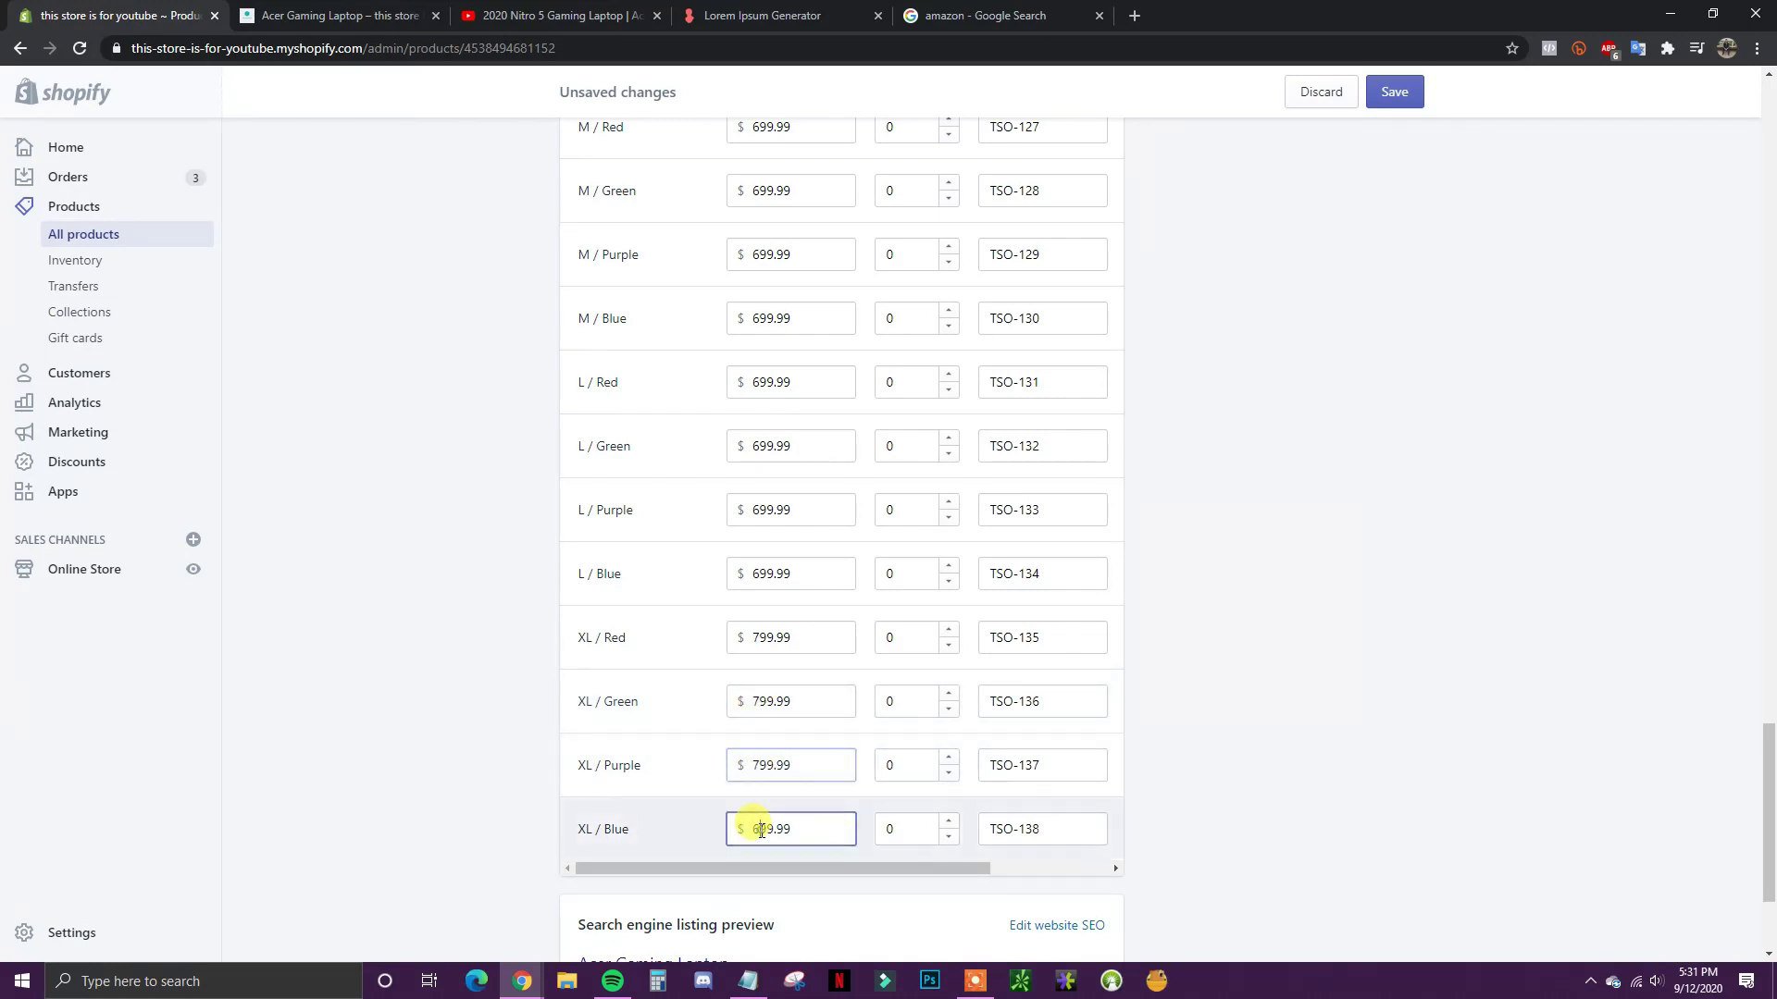
pyautogui.press('BackSpace')
pyautogui.write('7')
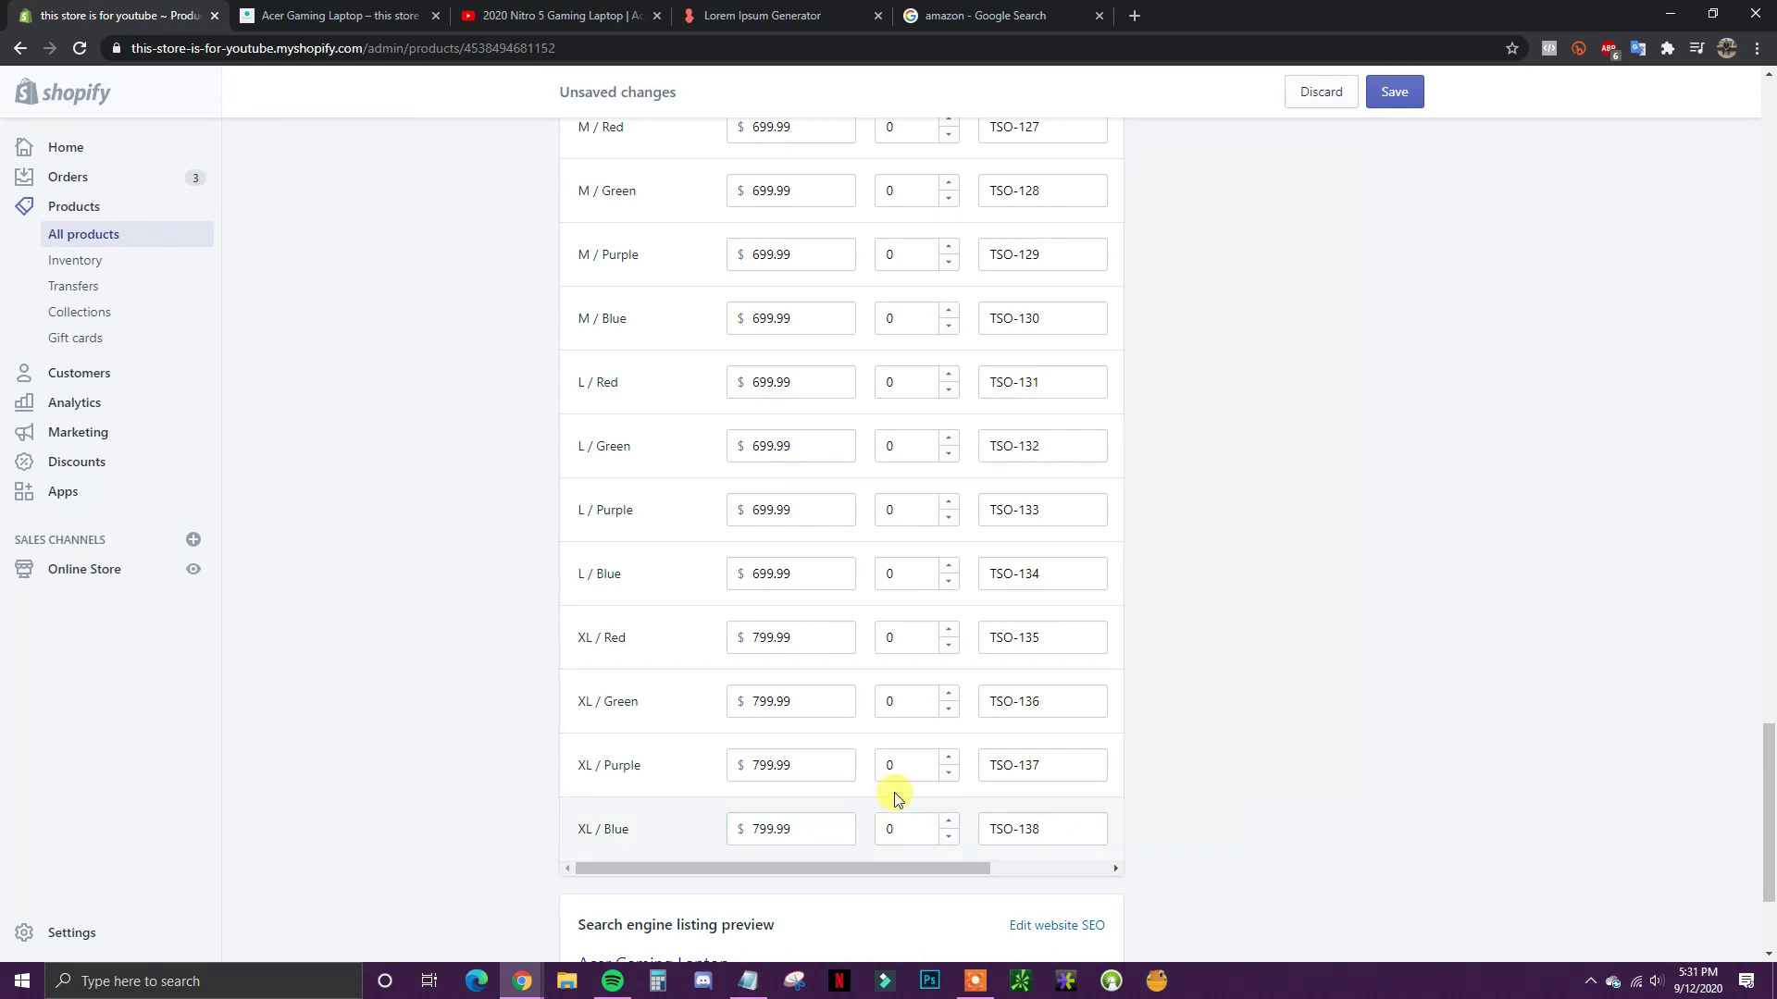
# Step: Review the size and color options and the prices, quantities and SKUs in the variant preview
pyautogui.scroll(3, 900, 495)
pyautogui.scroll(-3, 900, 495)
pyautogui.scroll(3, 1064, 527)
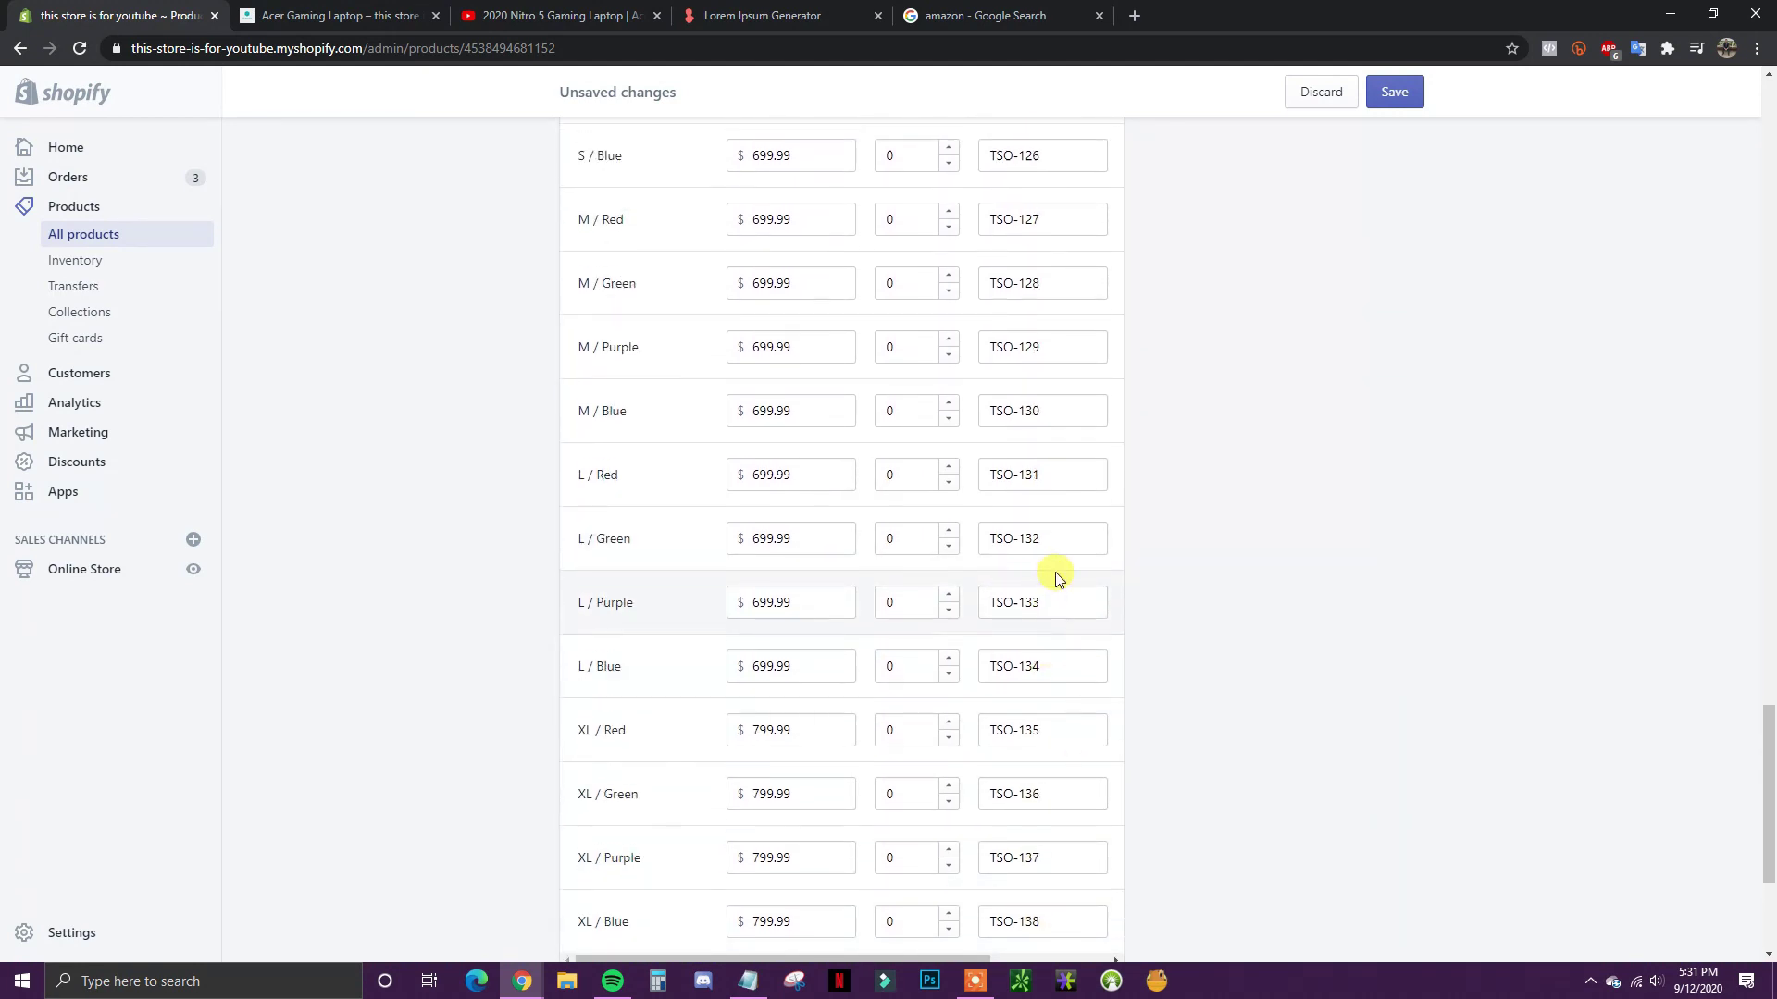
pyautogui.scroll(10, 1010, 627)
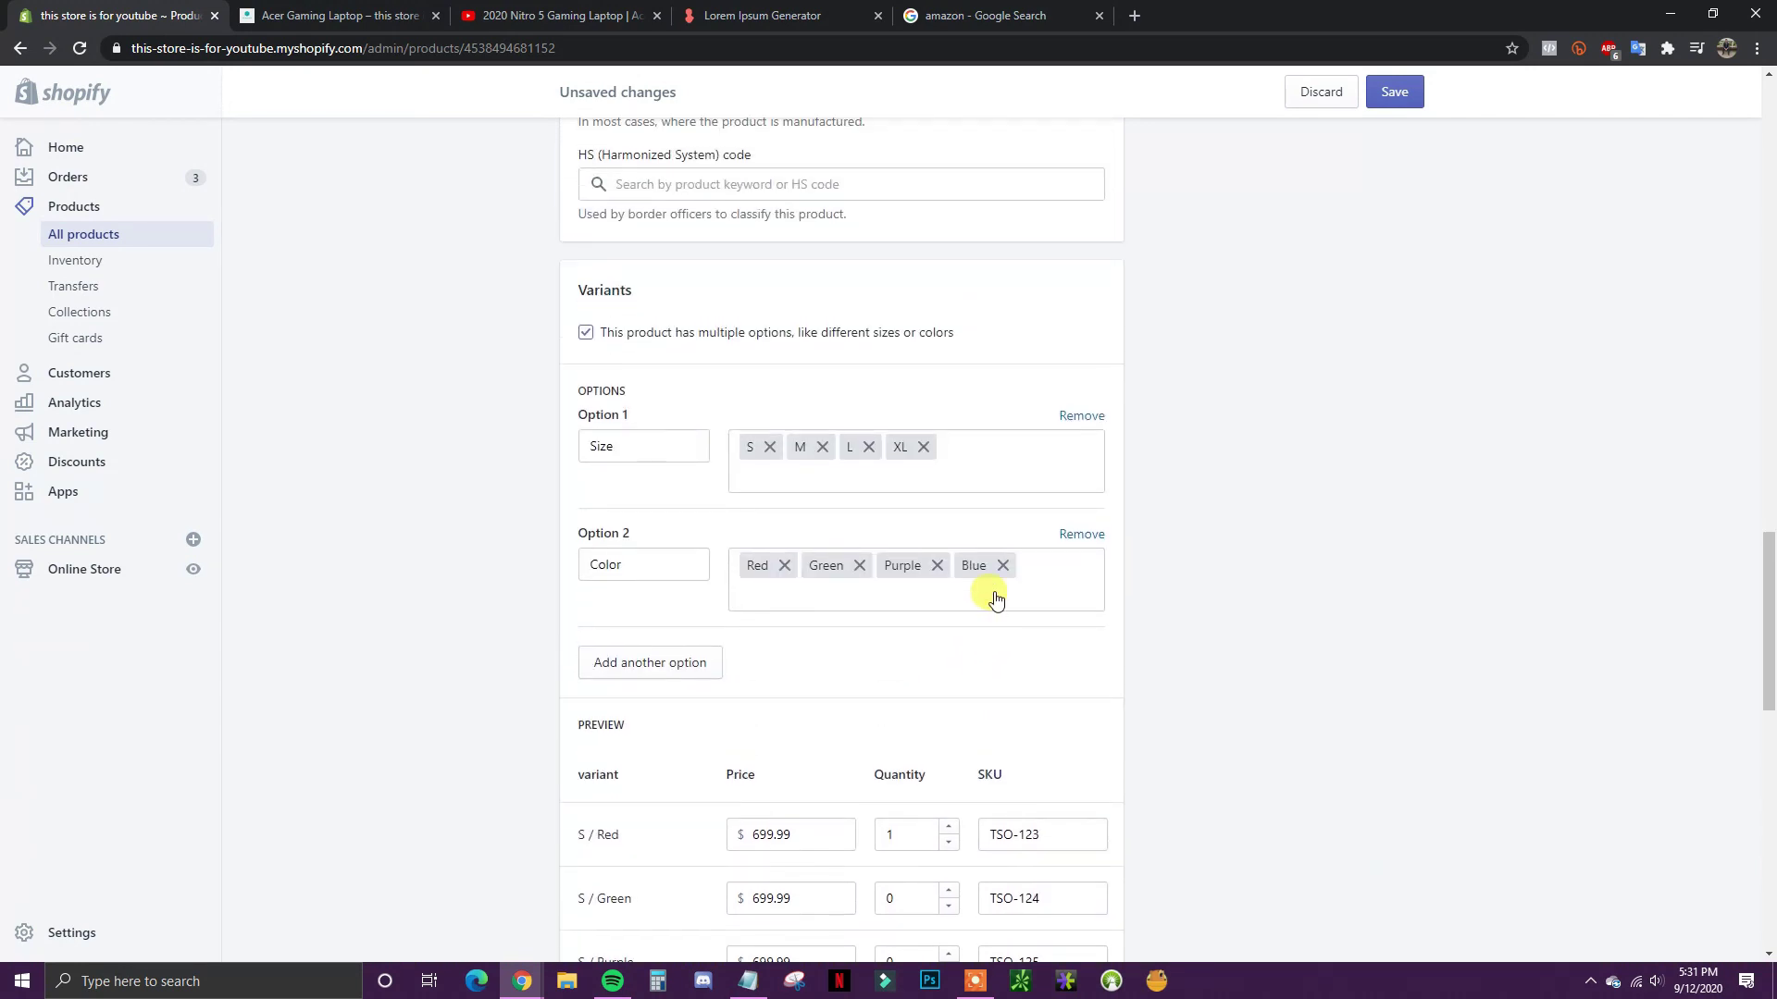
pyautogui.scroll(3, 984, 606)
pyautogui.scroll(-7, 1237, 718)
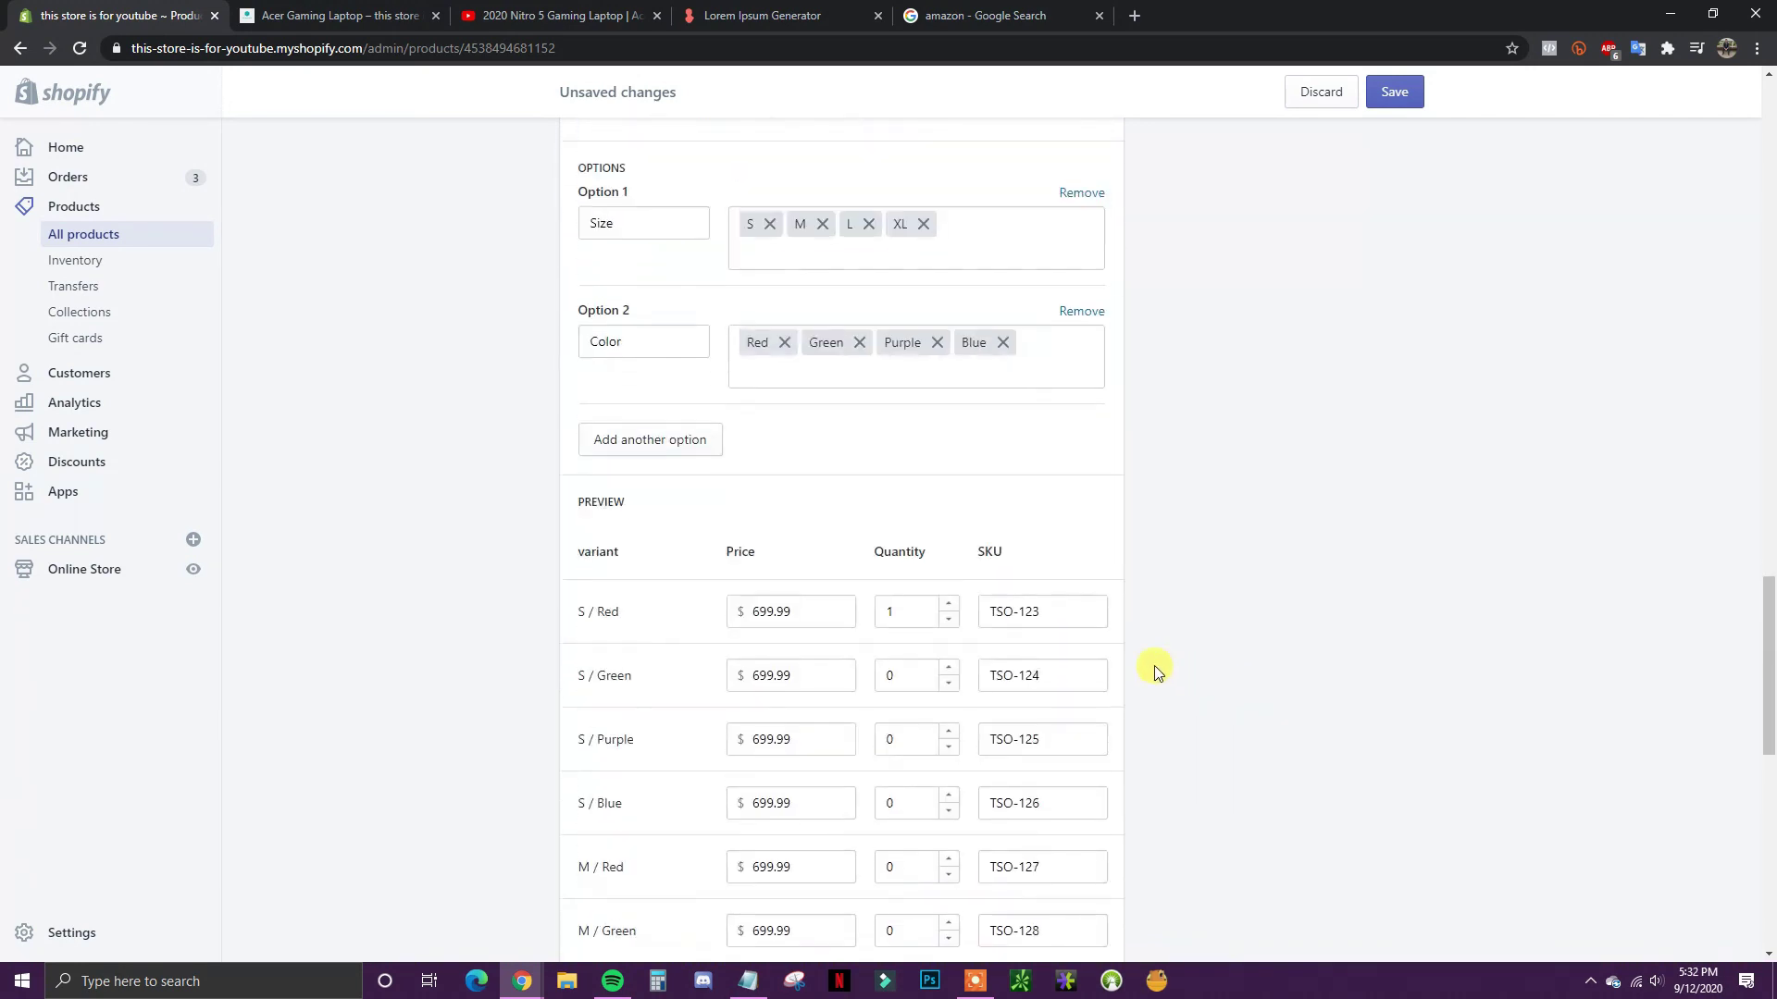
pyautogui.scroll(-1, 864, 598)
pyautogui.scroll(1, 738, 611)
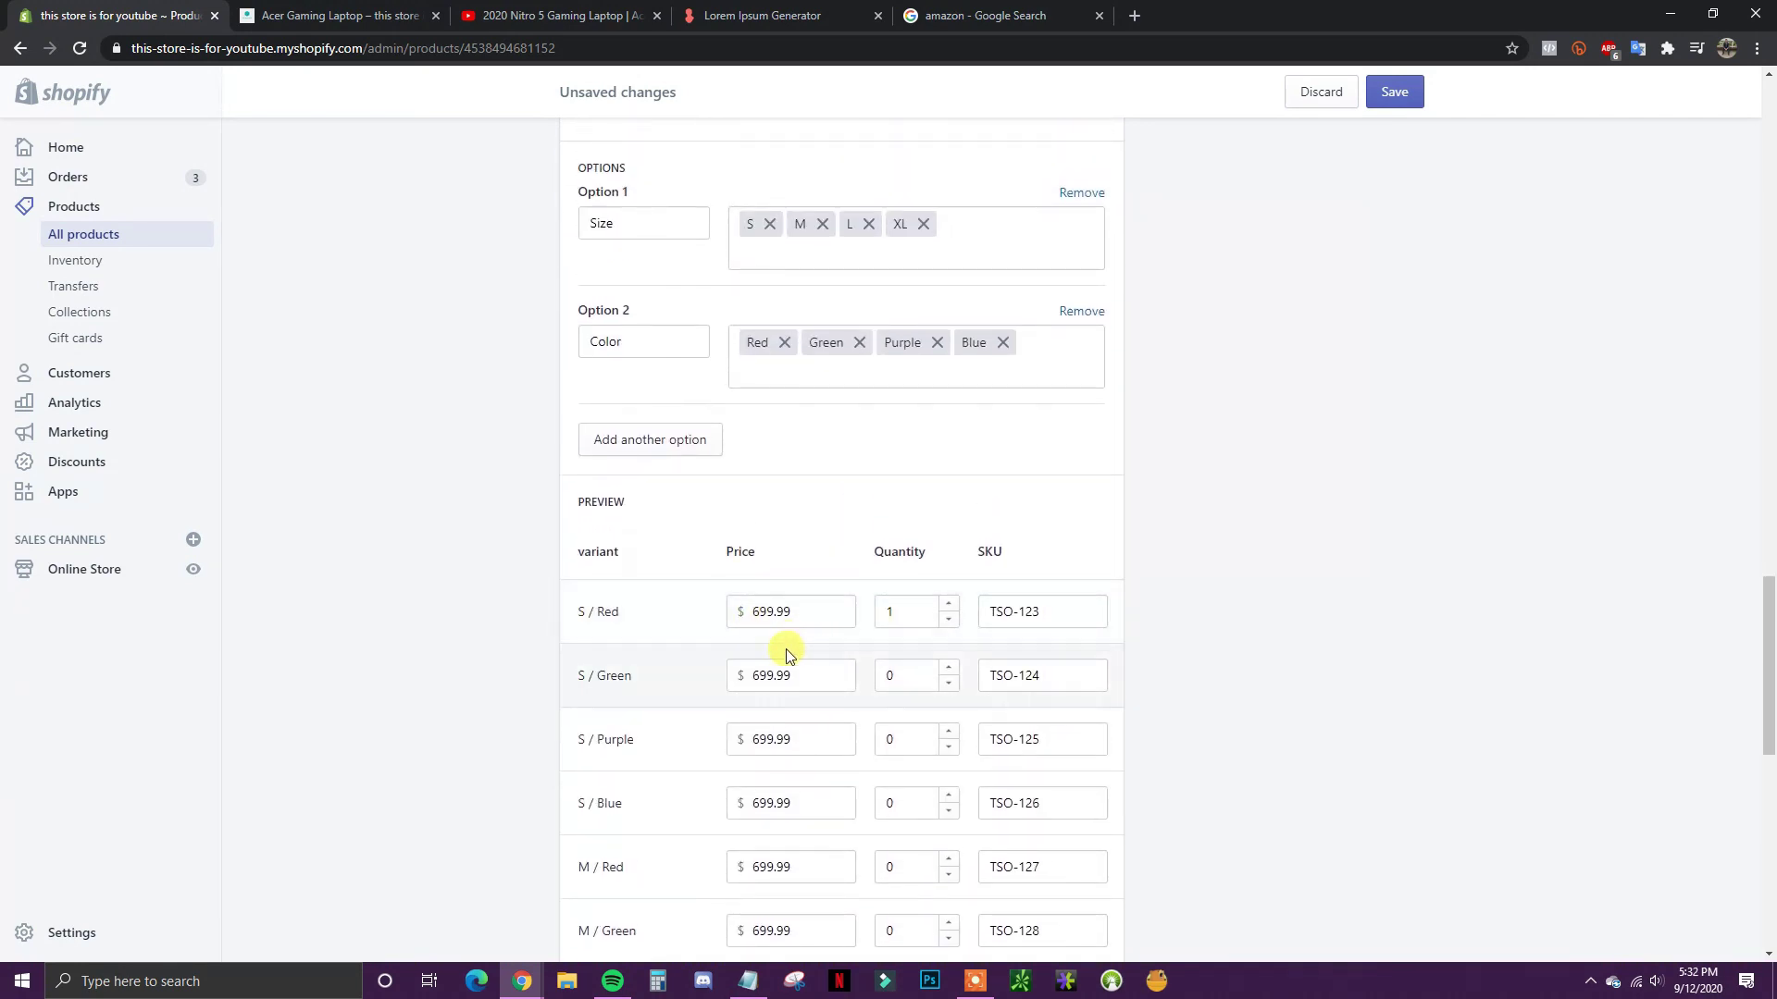
# Step: Turn off the option for multiple variants, such as different sizes or colors, on the Acer Gaming Laptop
pyautogui.scroll(1, 1043, 622)
pyautogui.scroll(-6, 694, 547)
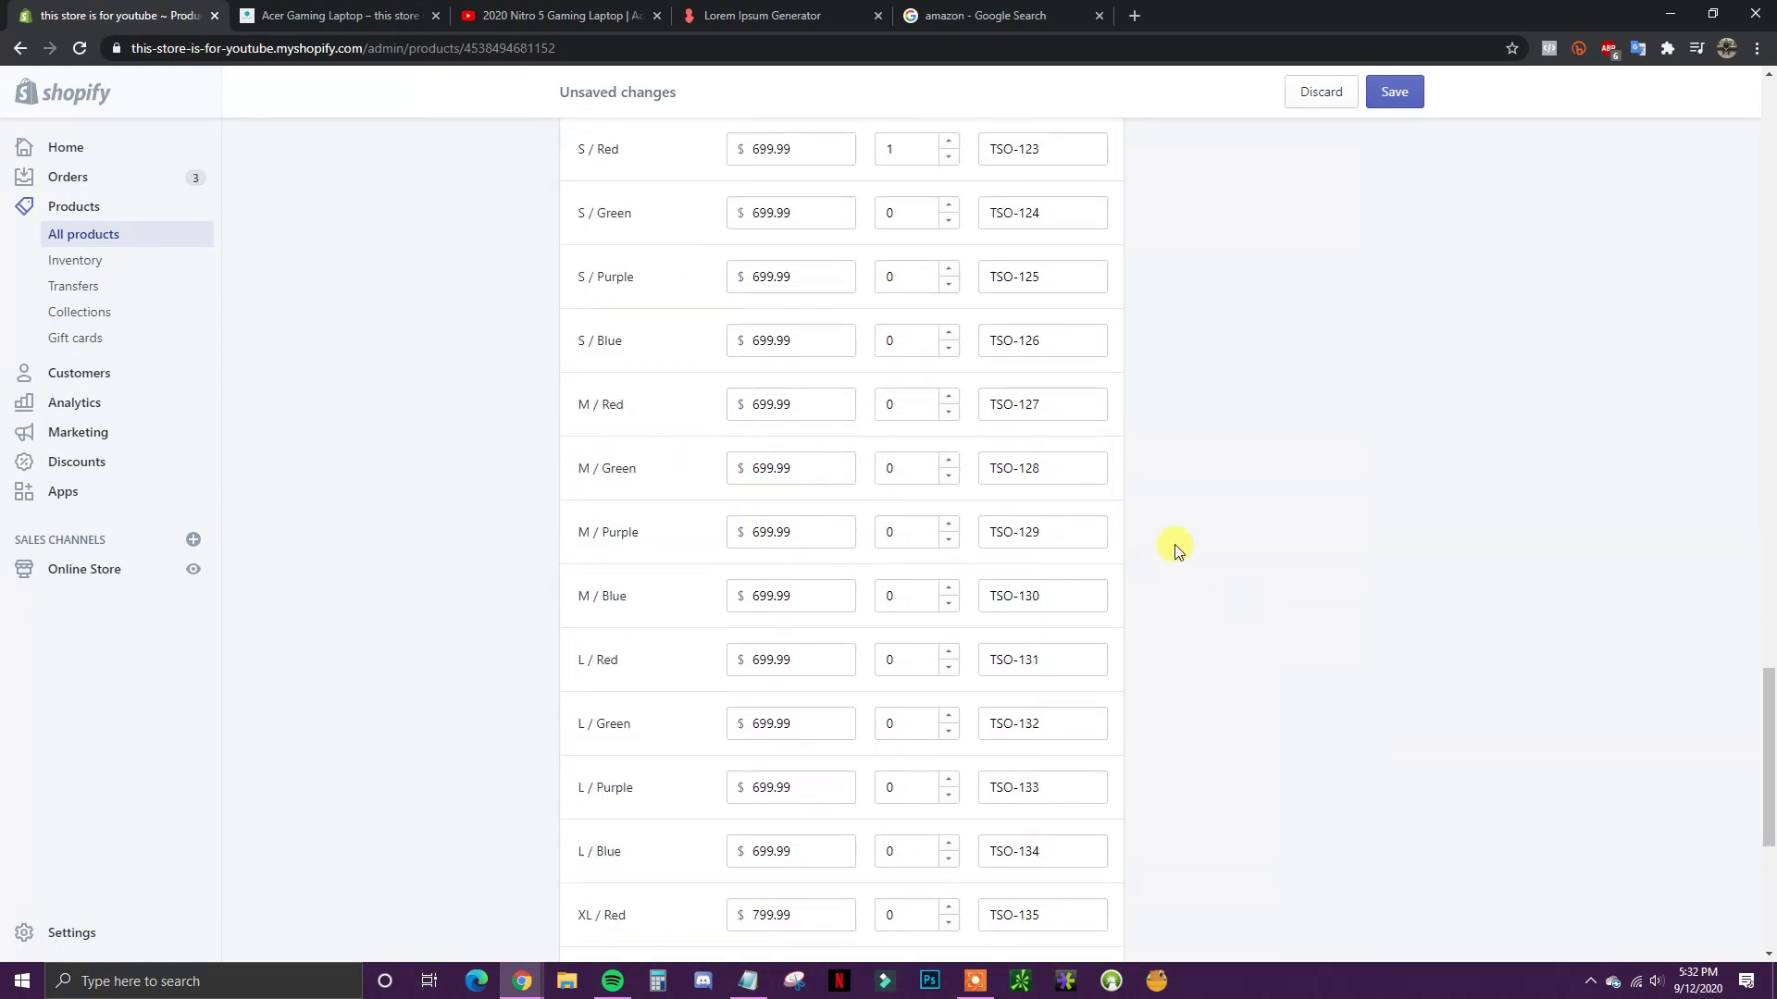
pyautogui.scroll(7, 1018, 602)
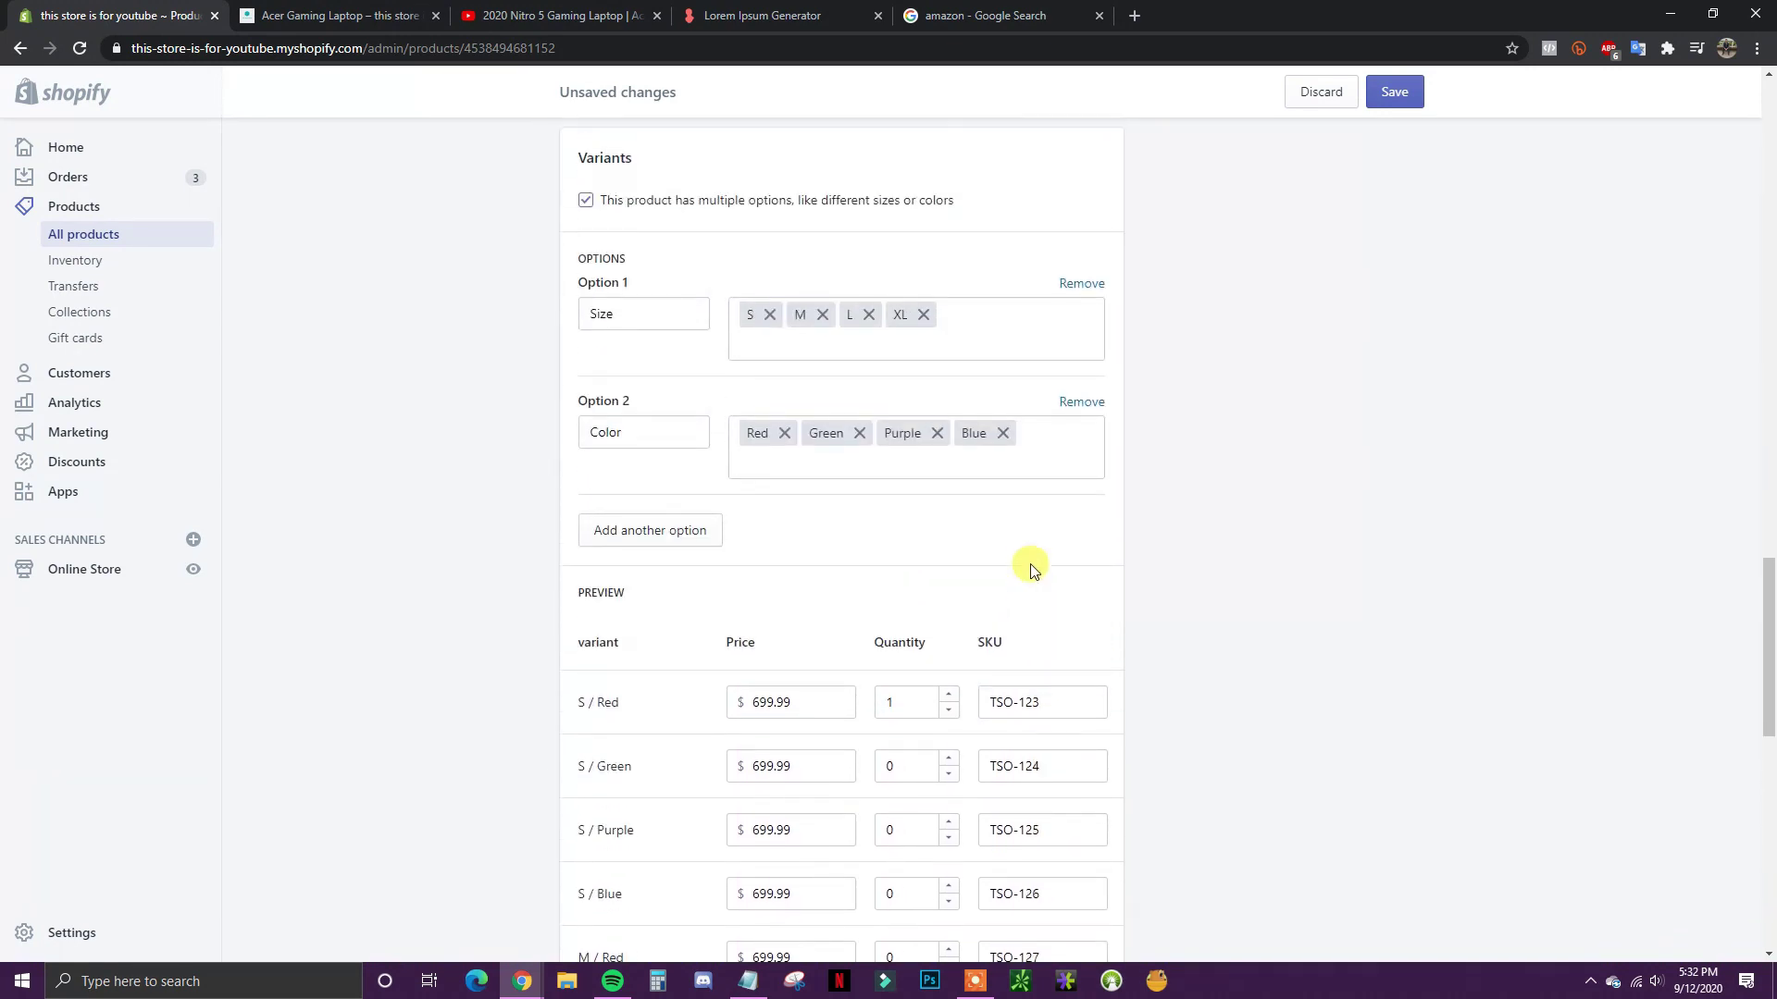
pyautogui.scroll(2, 944, 518)
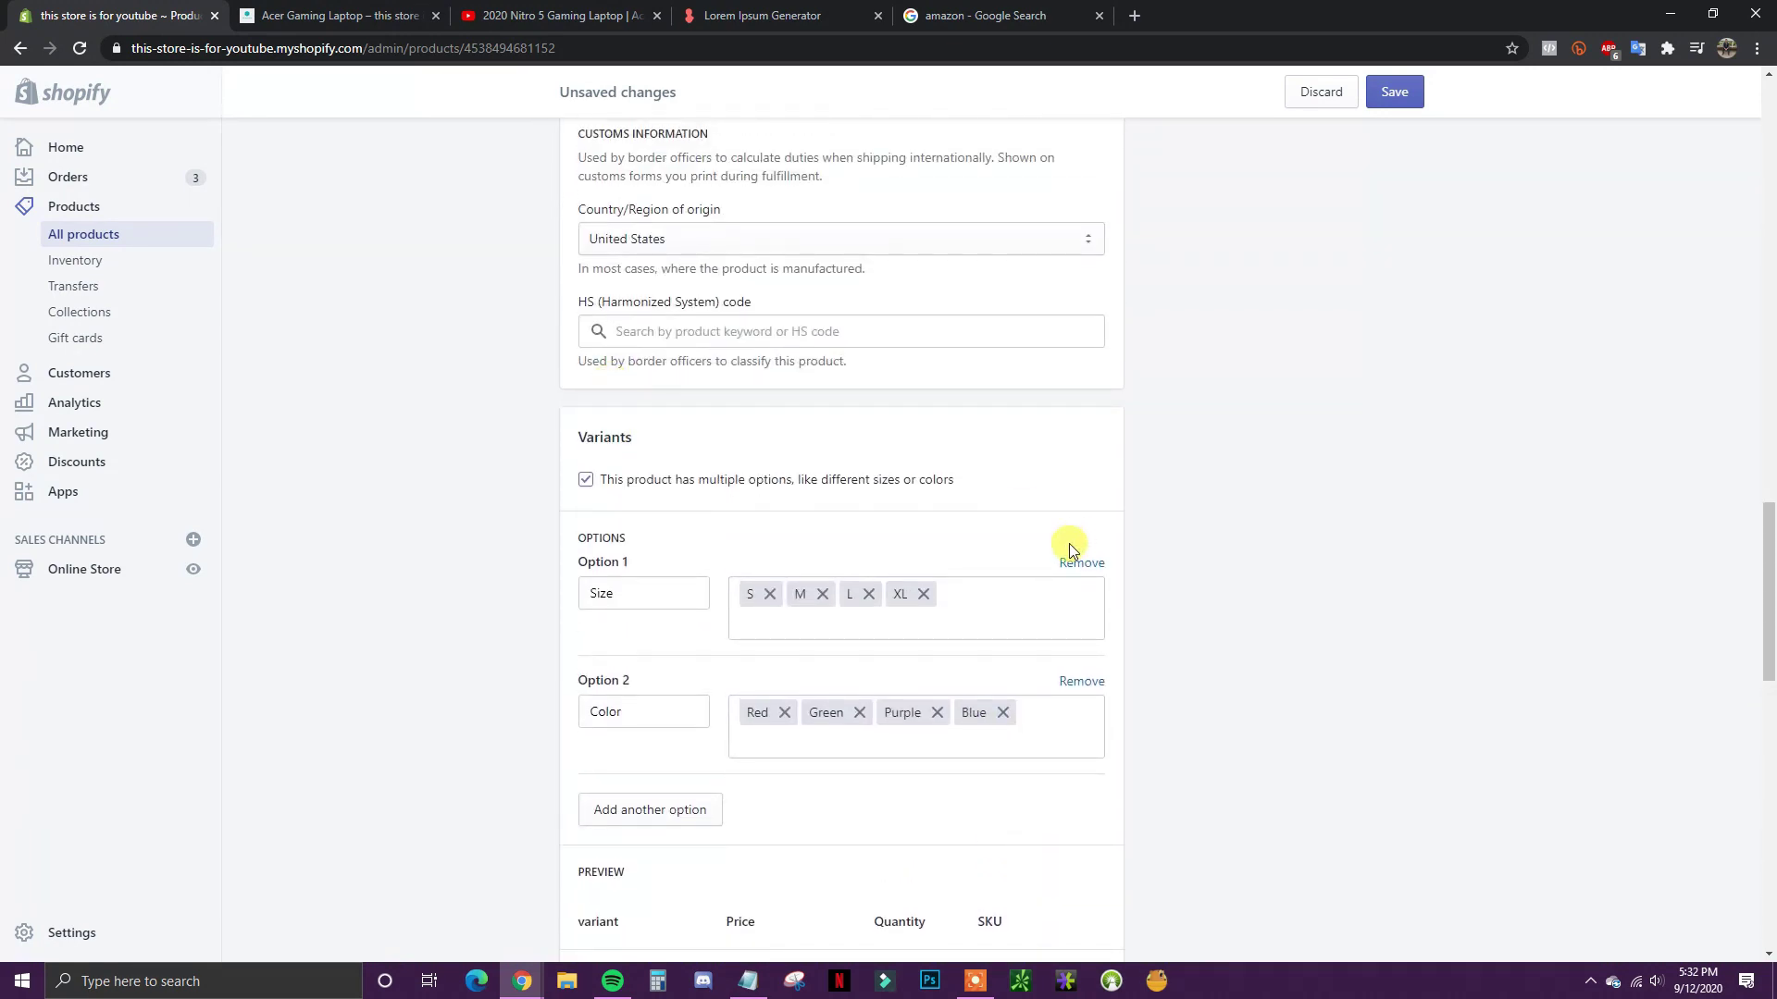
pyautogui.click(704, 483)
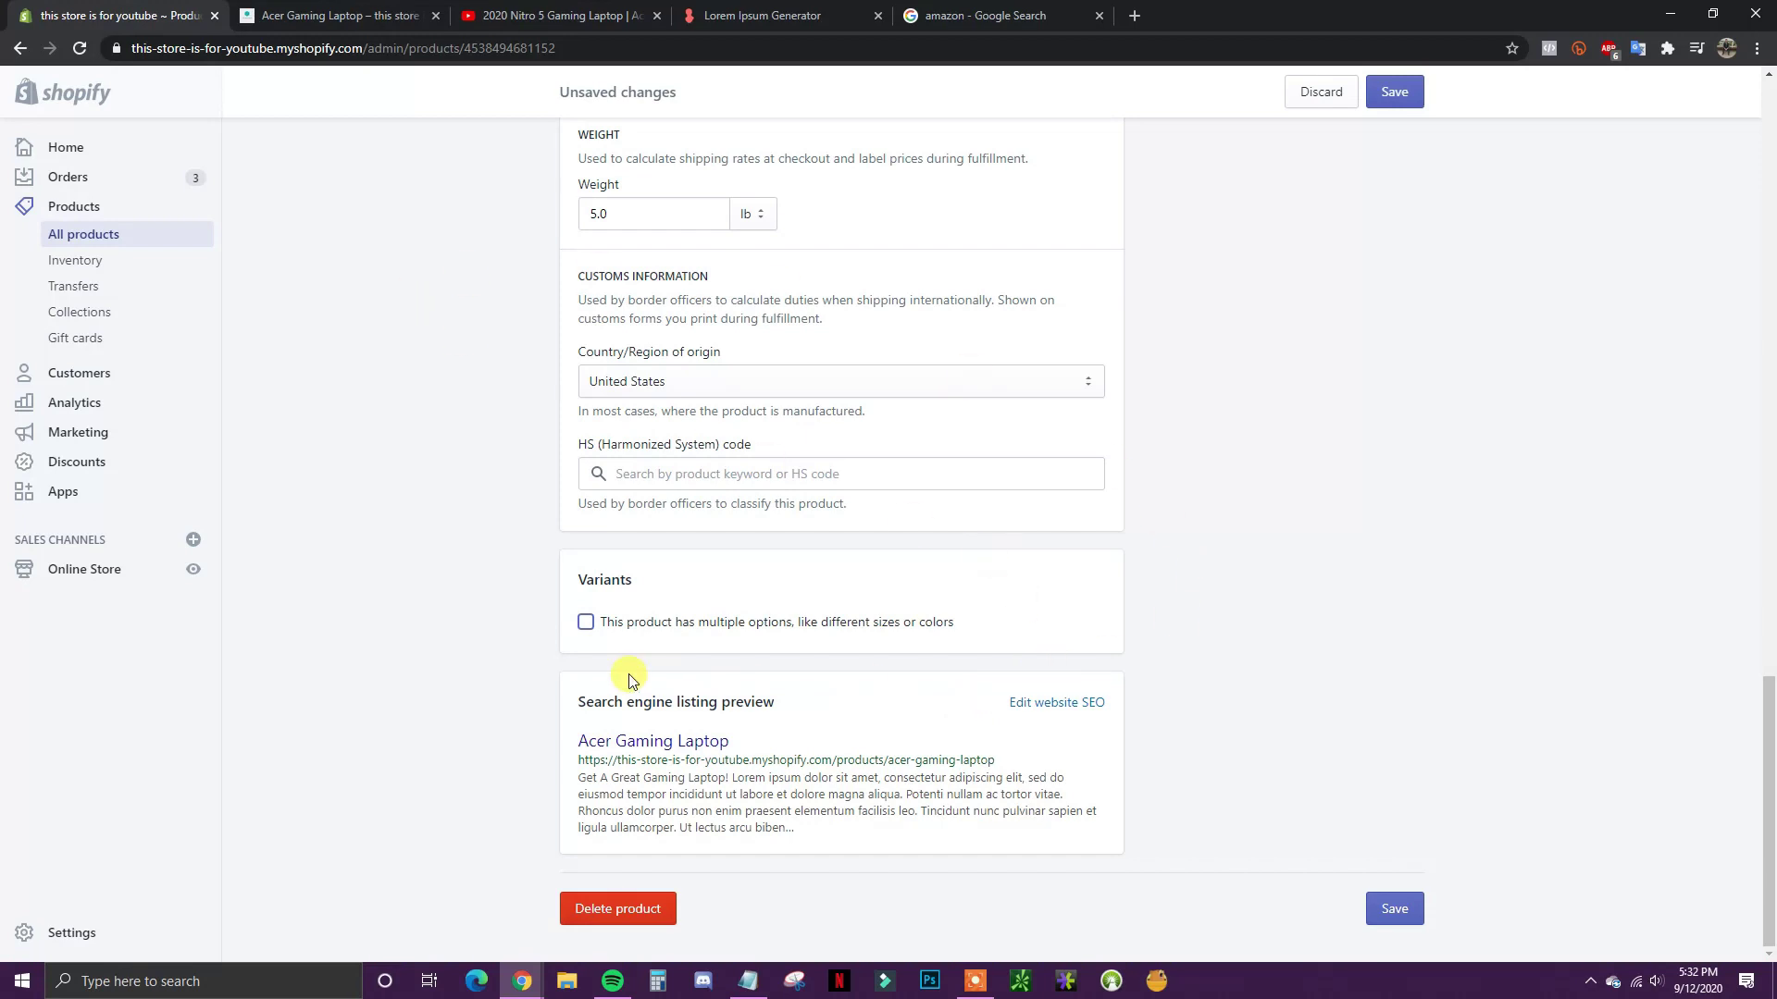
# Step: Open the website SEO fields of the search engine listing for editing
pyautogui.click(574, 700)
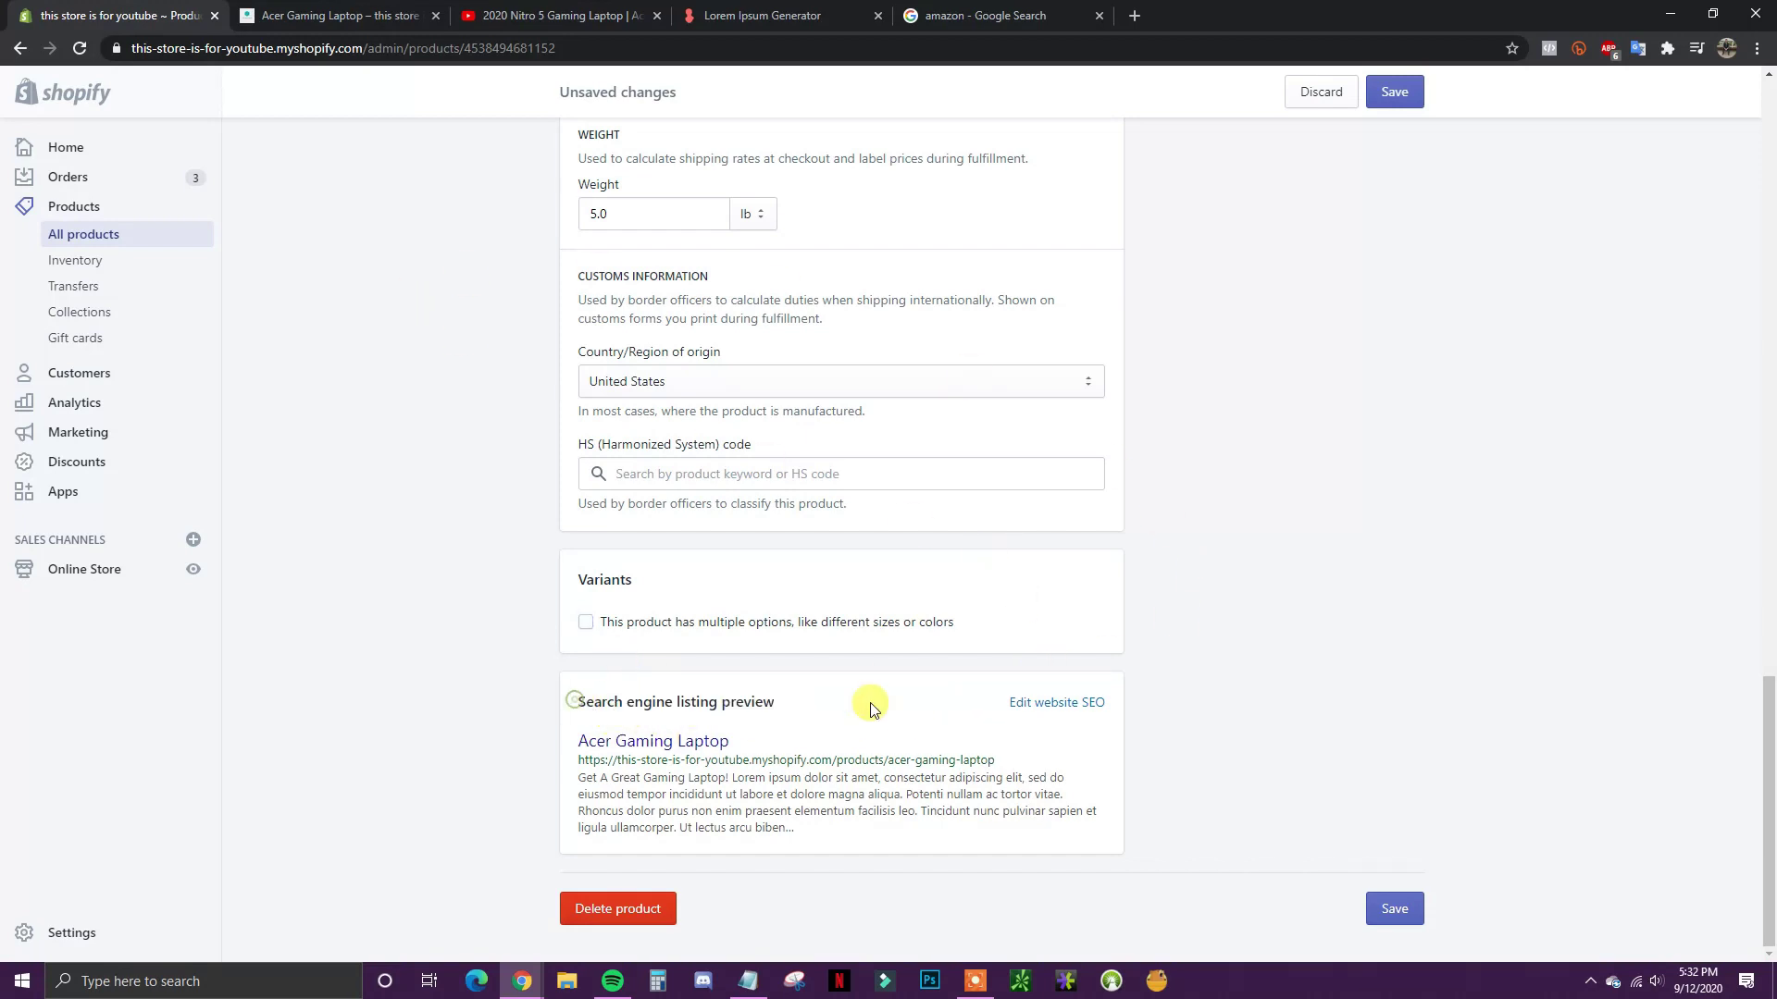
pyautogui.click(1056, 706)
pyautogui.scroll(-4, 1176, 727)
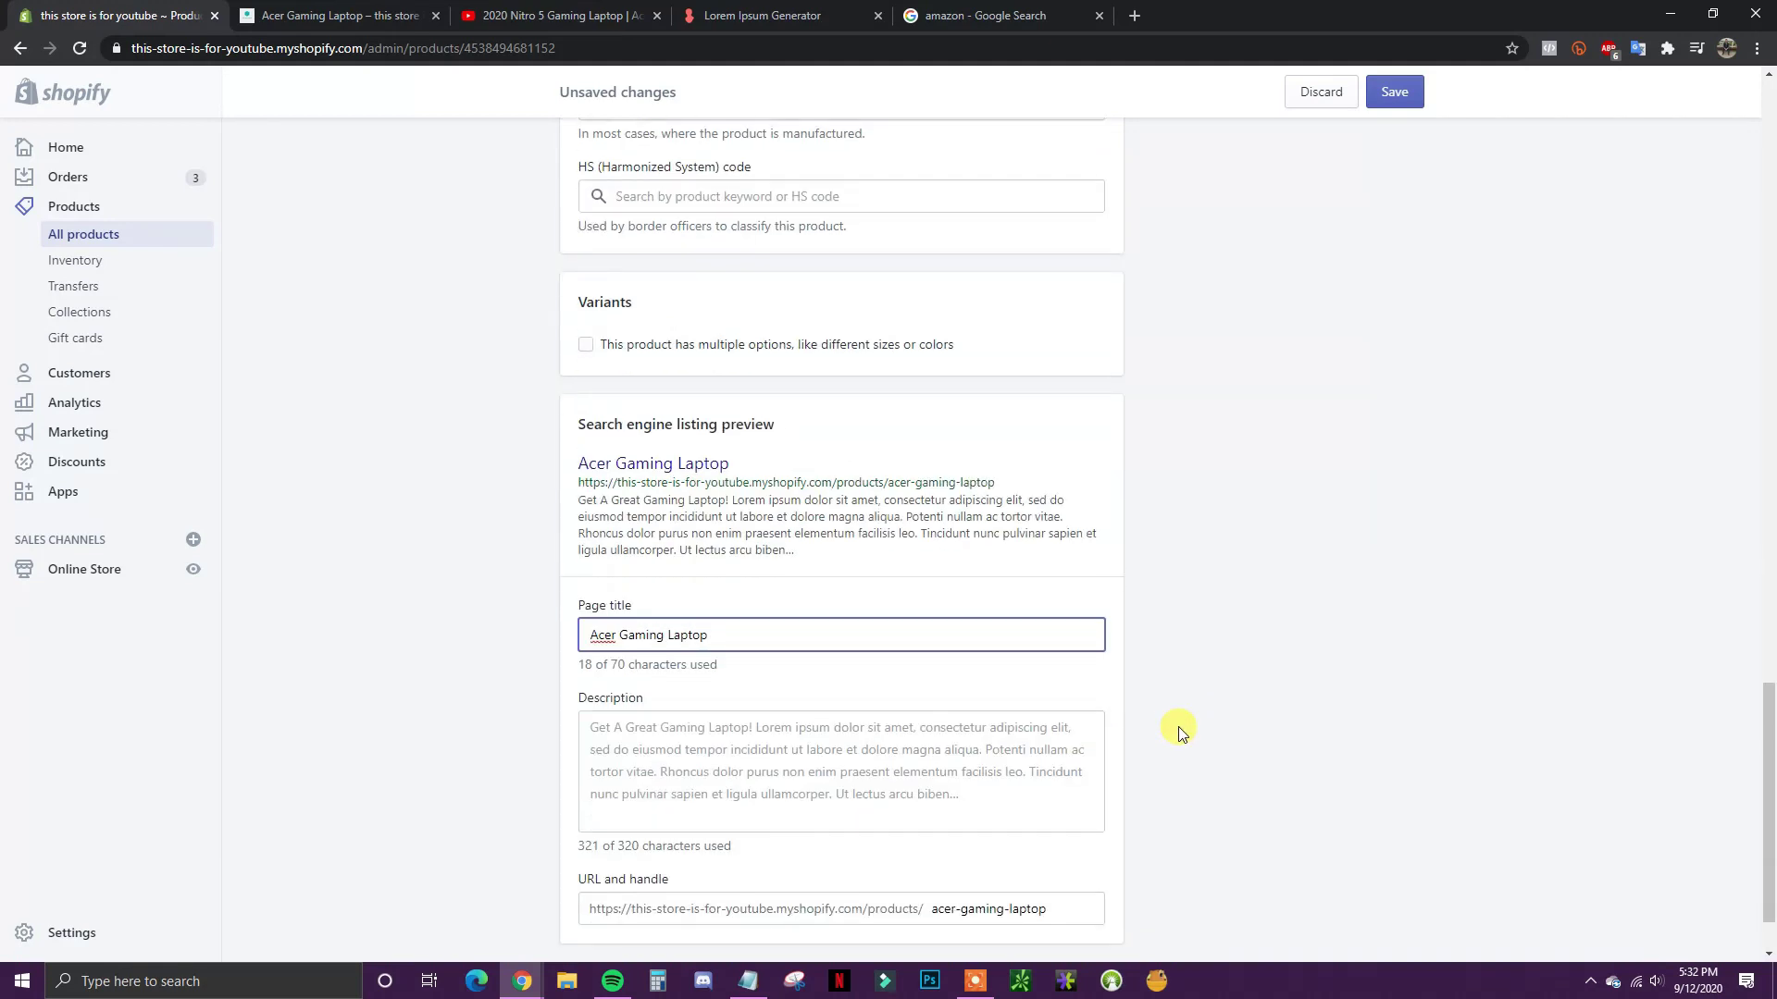
# Step: Examine the title and description of Amazon's organic entry in the Google search results as a listing example
pyautogui.click(1004, 16)
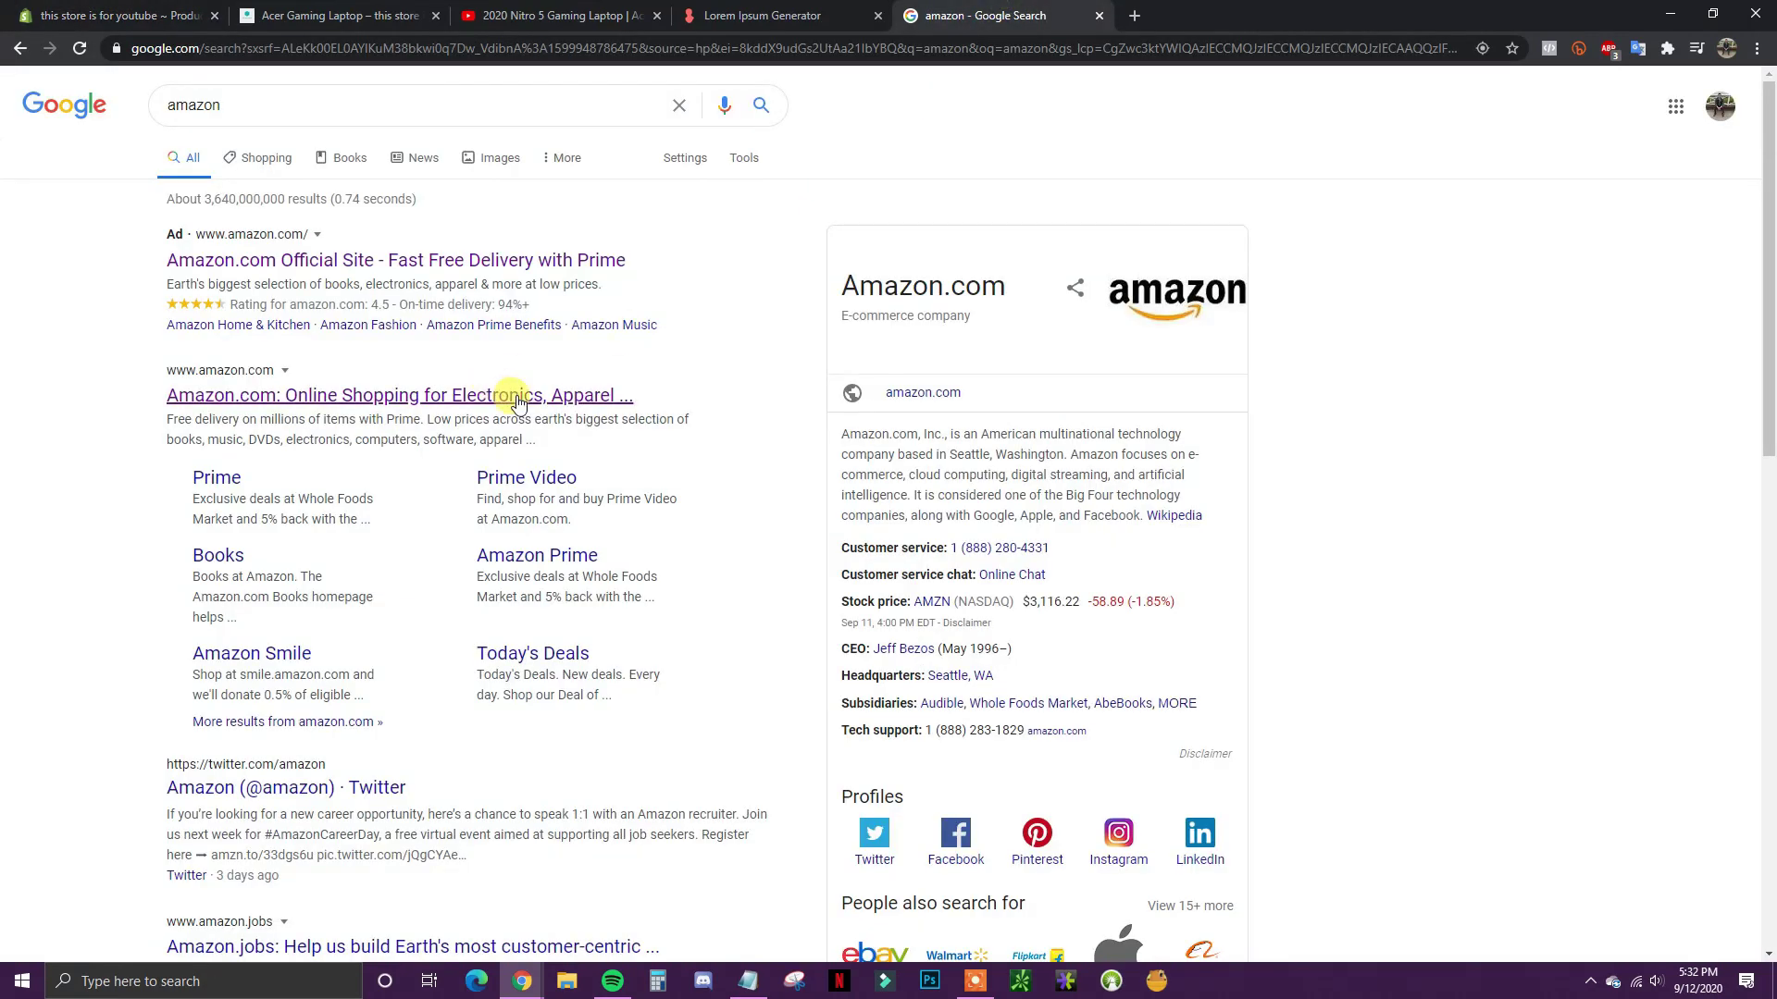
pyautogui.moveTo(618, 449); pyautogui.dragTo(140, 372)
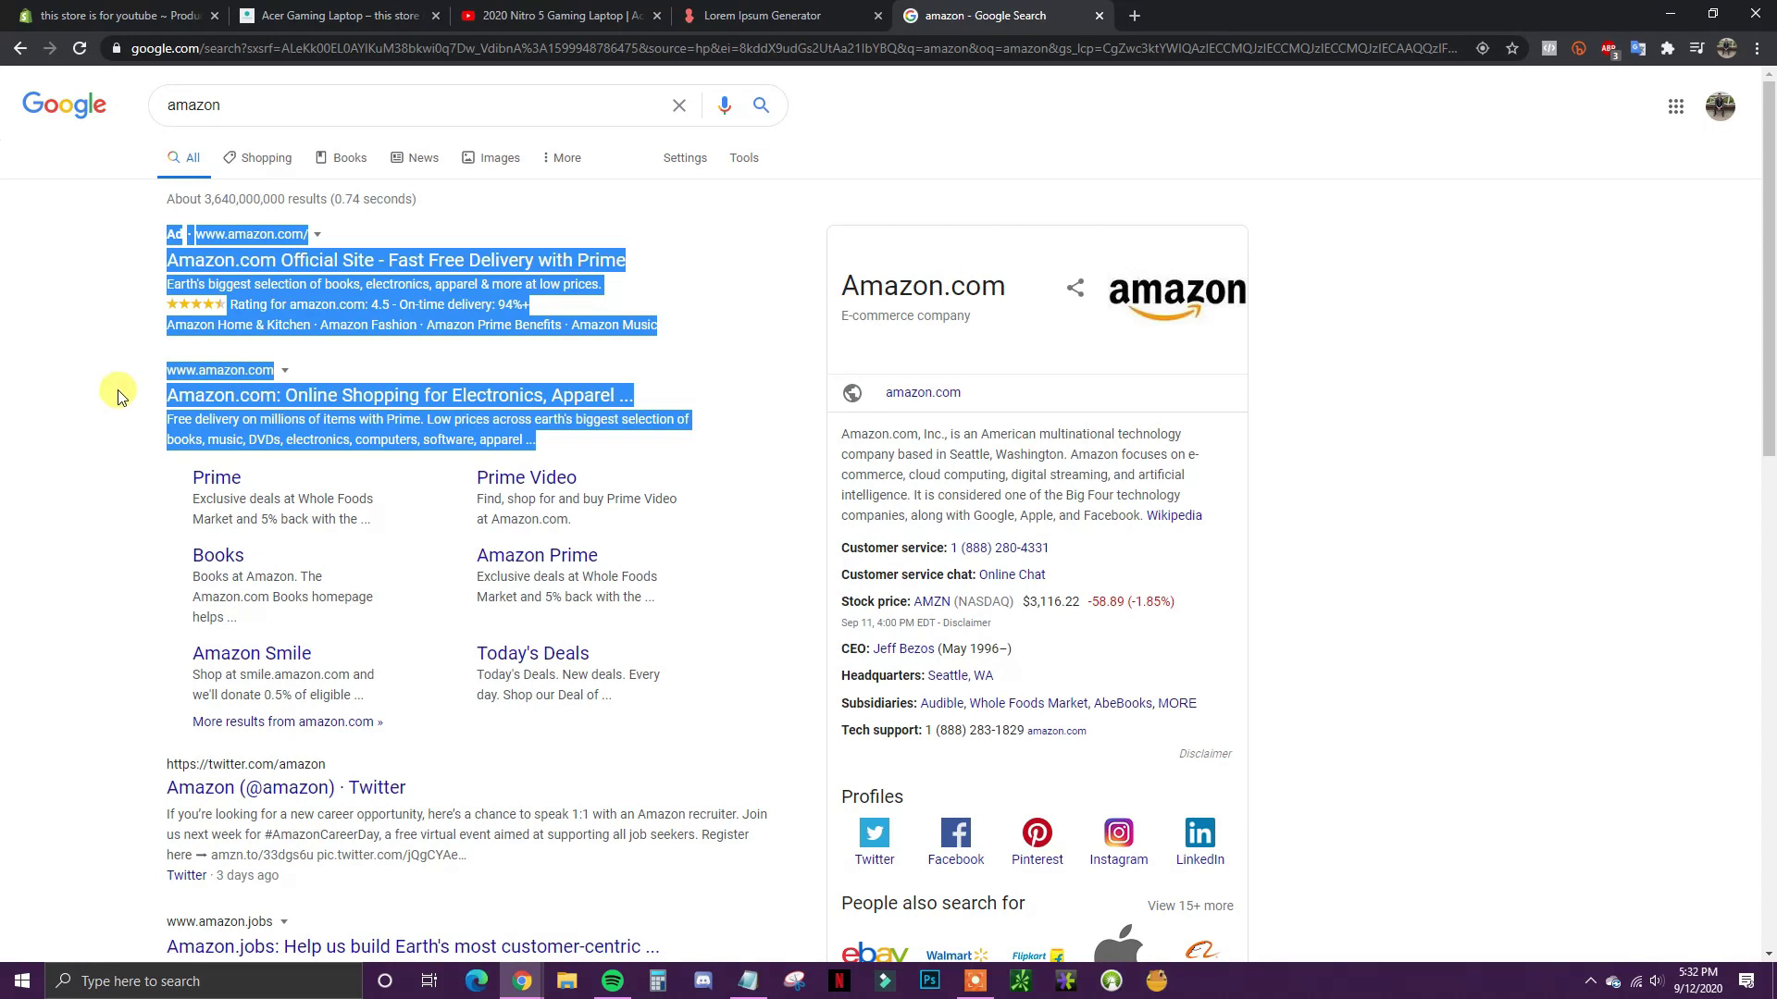
pyautogui.click(117, 396)
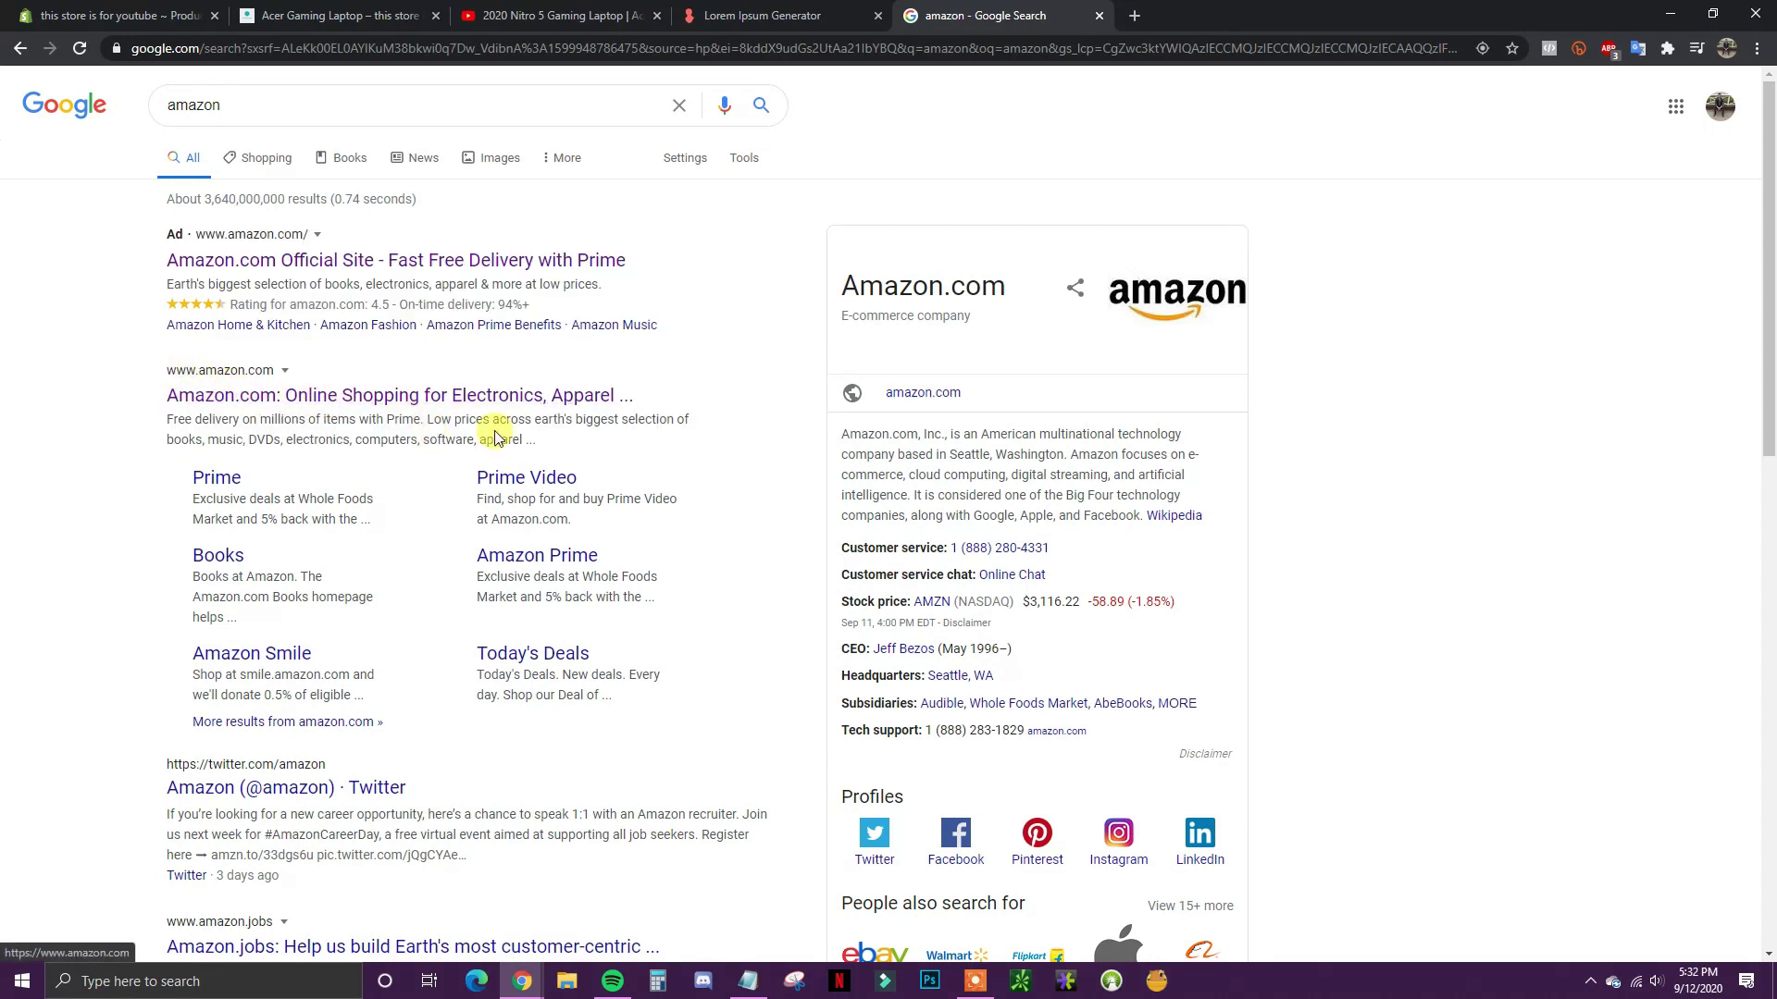
pyautogui.moveTo(551, 444); pyautogui.dragTo(134, 383)
pyautogui.click(123, 394)
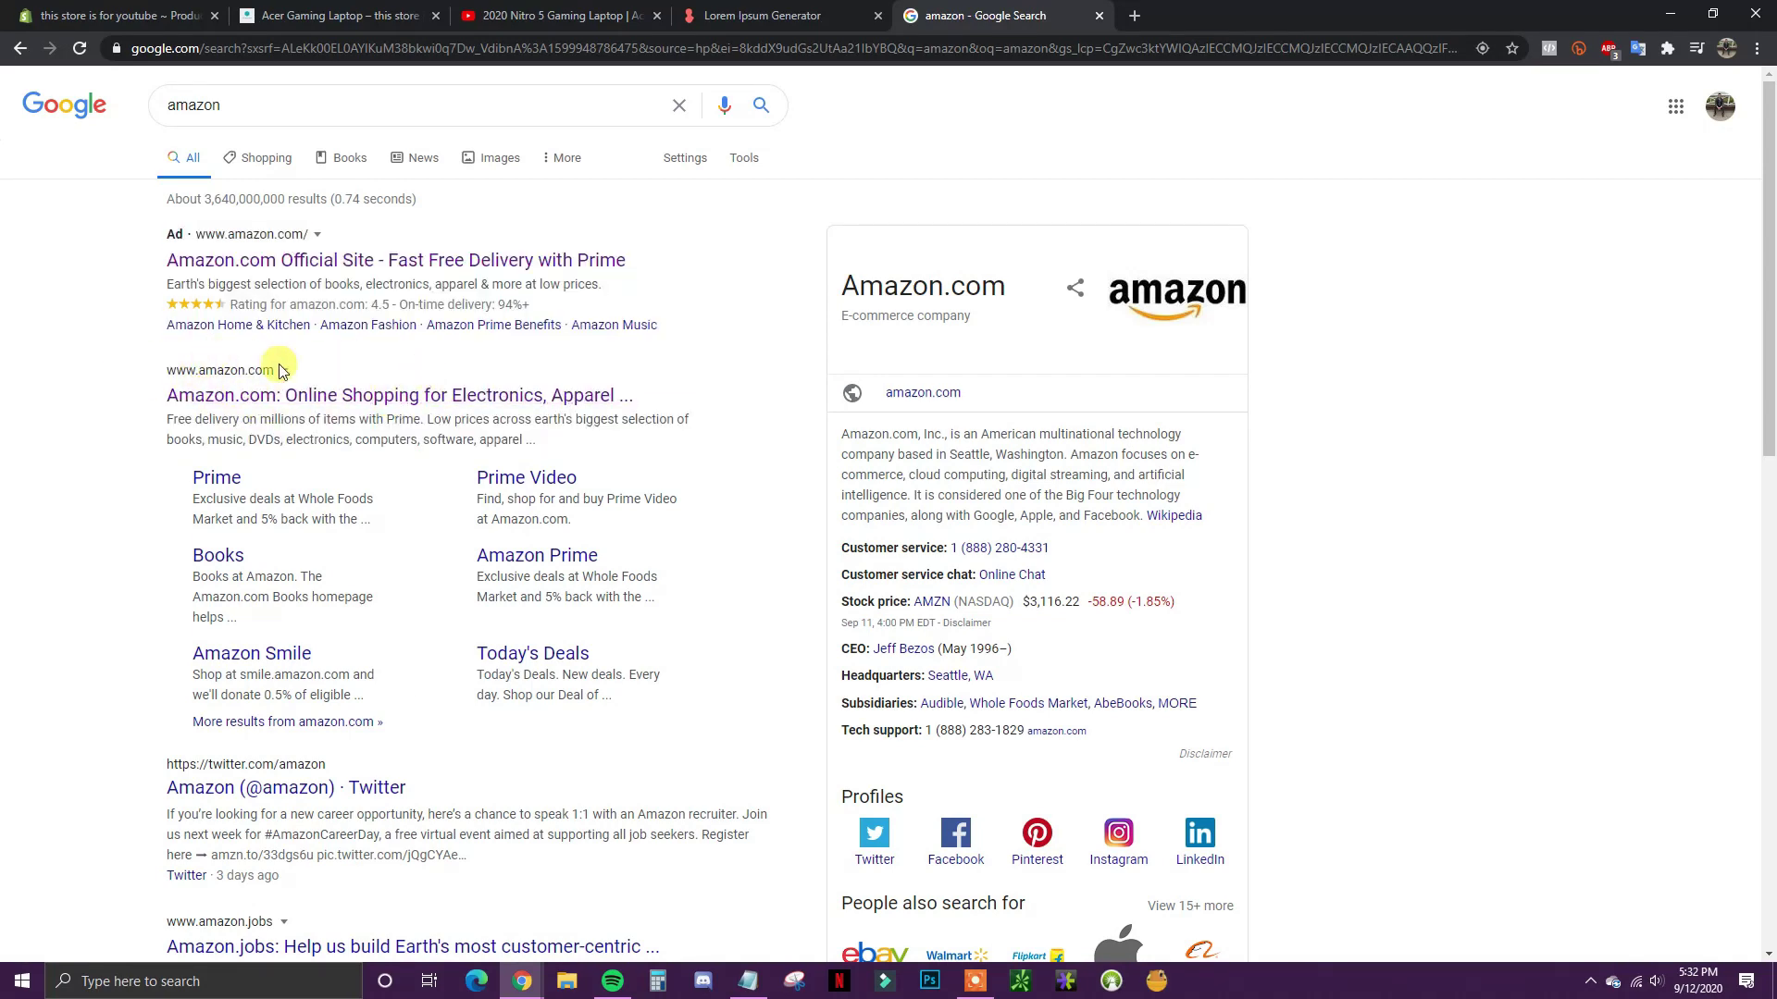
# Step: Return to the Shopify product and set the SEO page title to "Acer Gaming Laptop | Tech Space Online"
pyautogui.hotkey('ctrl', '1')
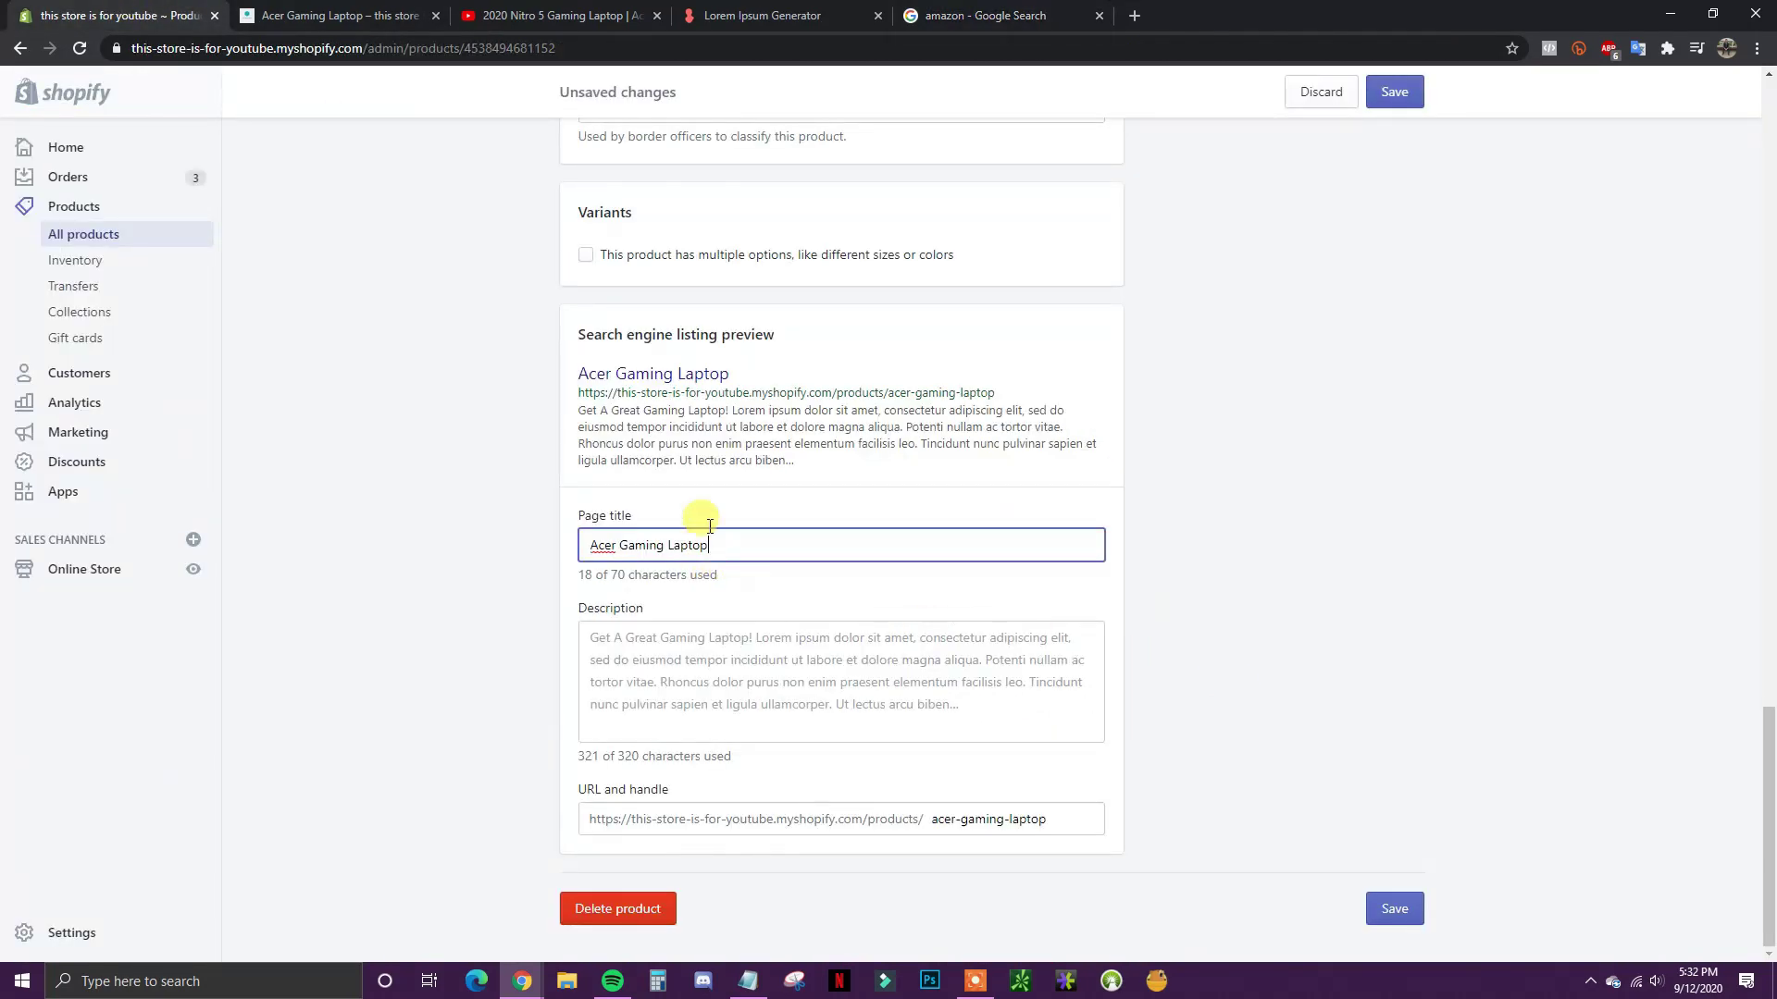
pyautogui.moveTo(589, 548); pyautogui.dragTo(765, 547)
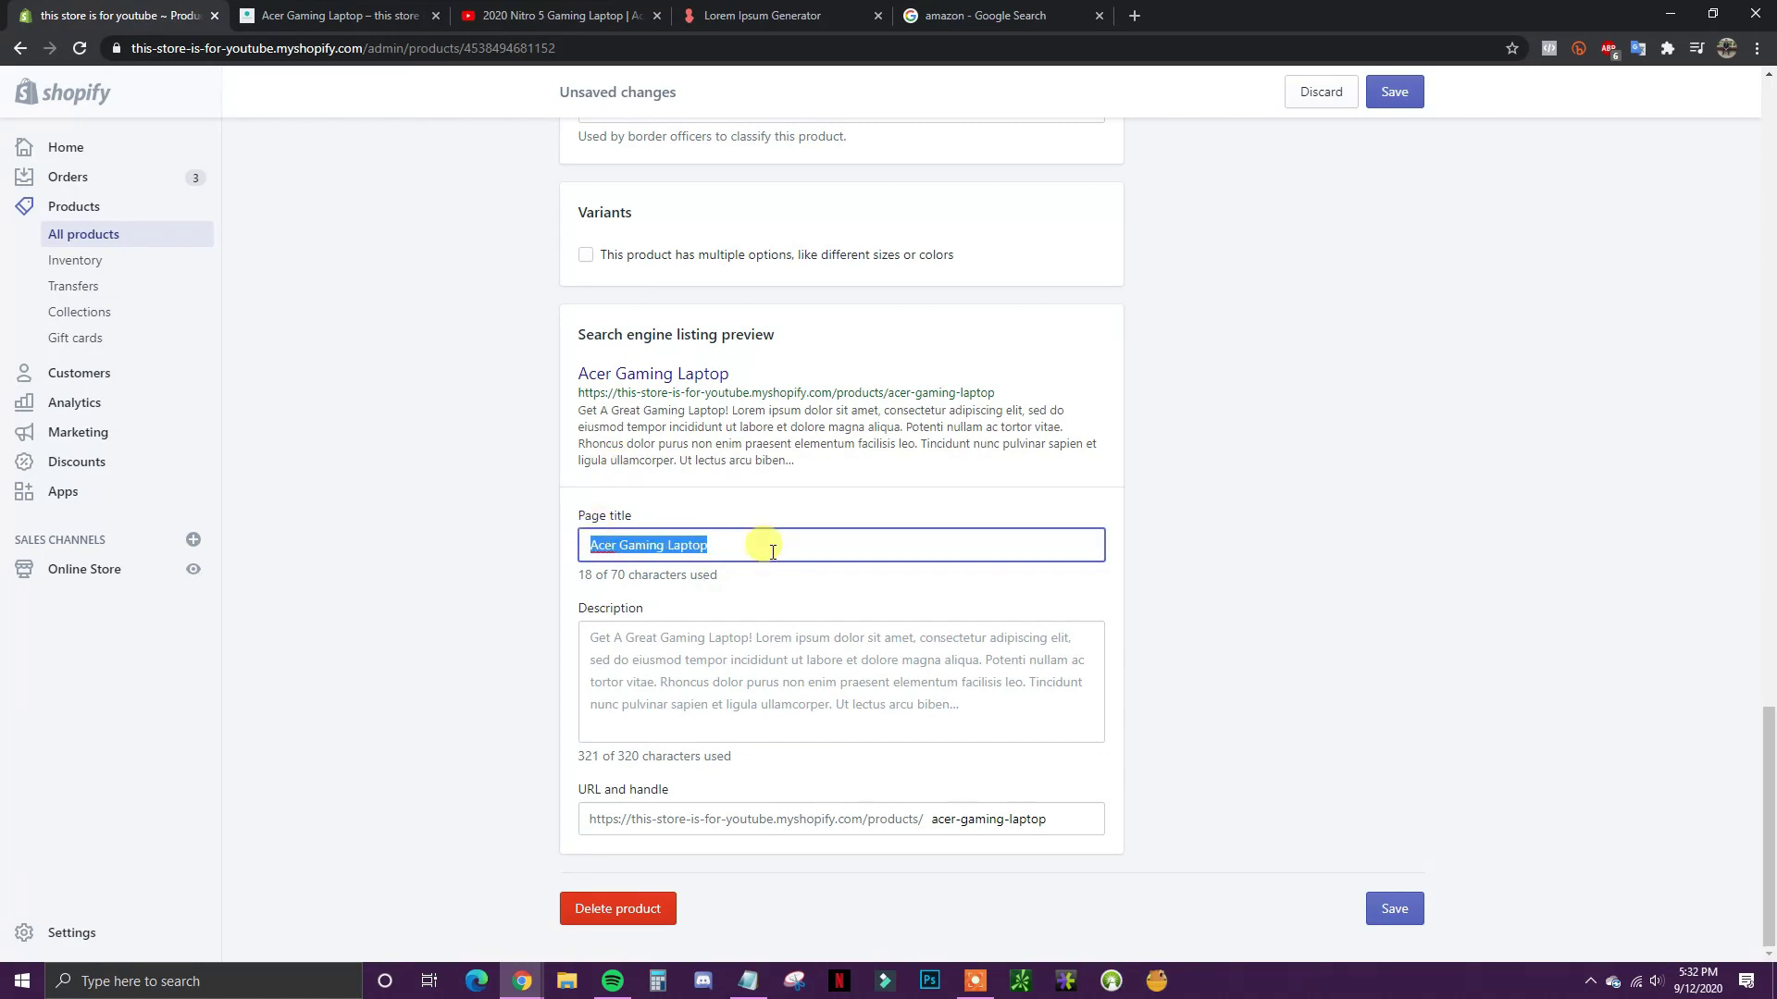
pyautogui.click(773, 551)
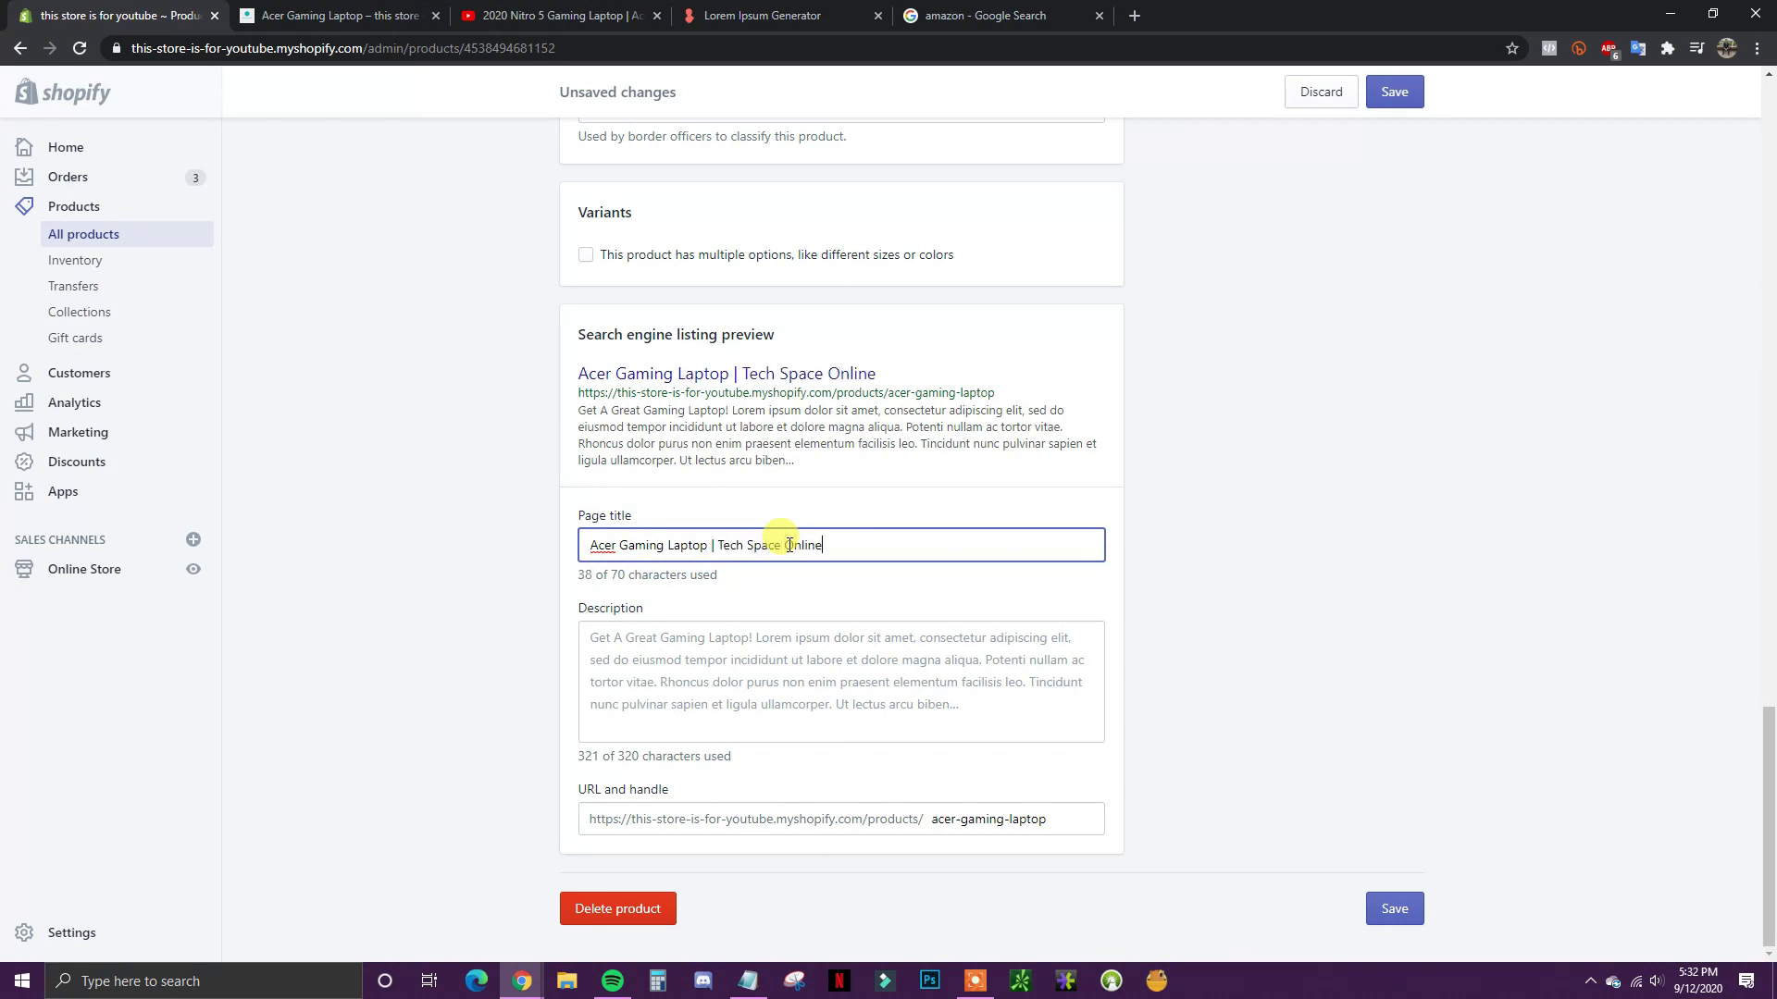
pyautogui.click(721, 648)
pyautogui.hotkey('ctrl', 'v')
pyautogui.scroll(-2, 1168, 736)
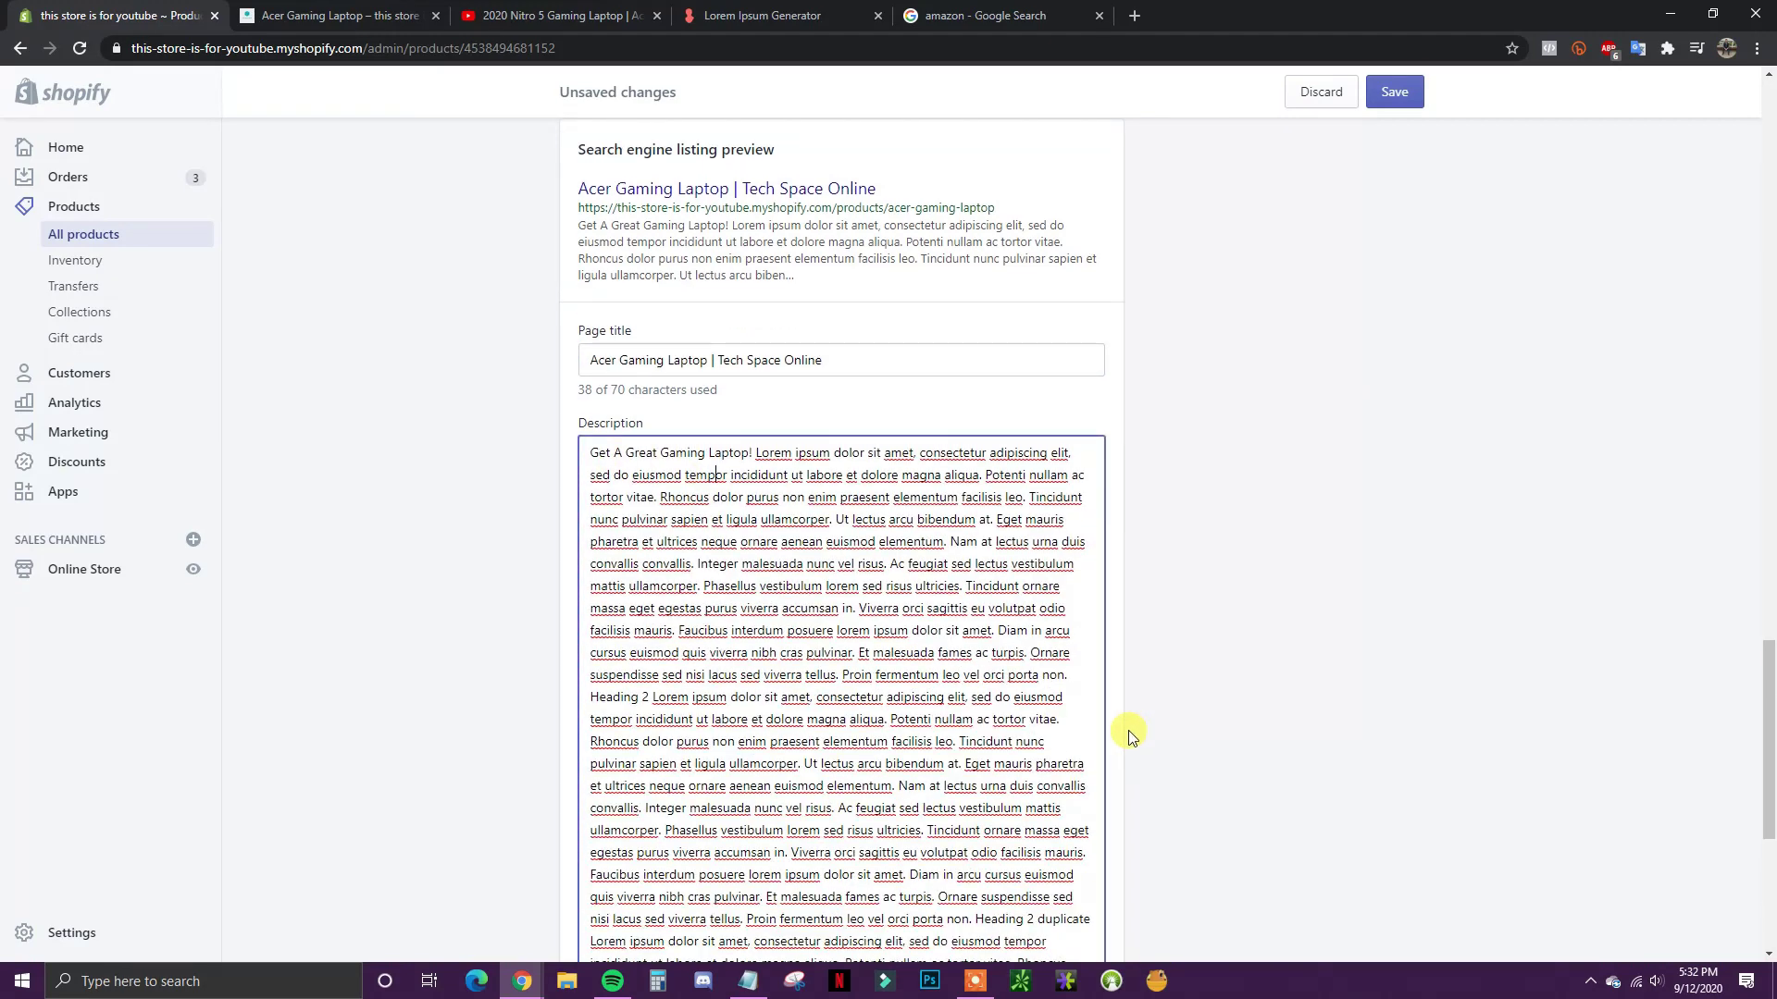
pyautogui.scroll(2, 853, 718)
pyautogui.scroll(-4, 904, 746)
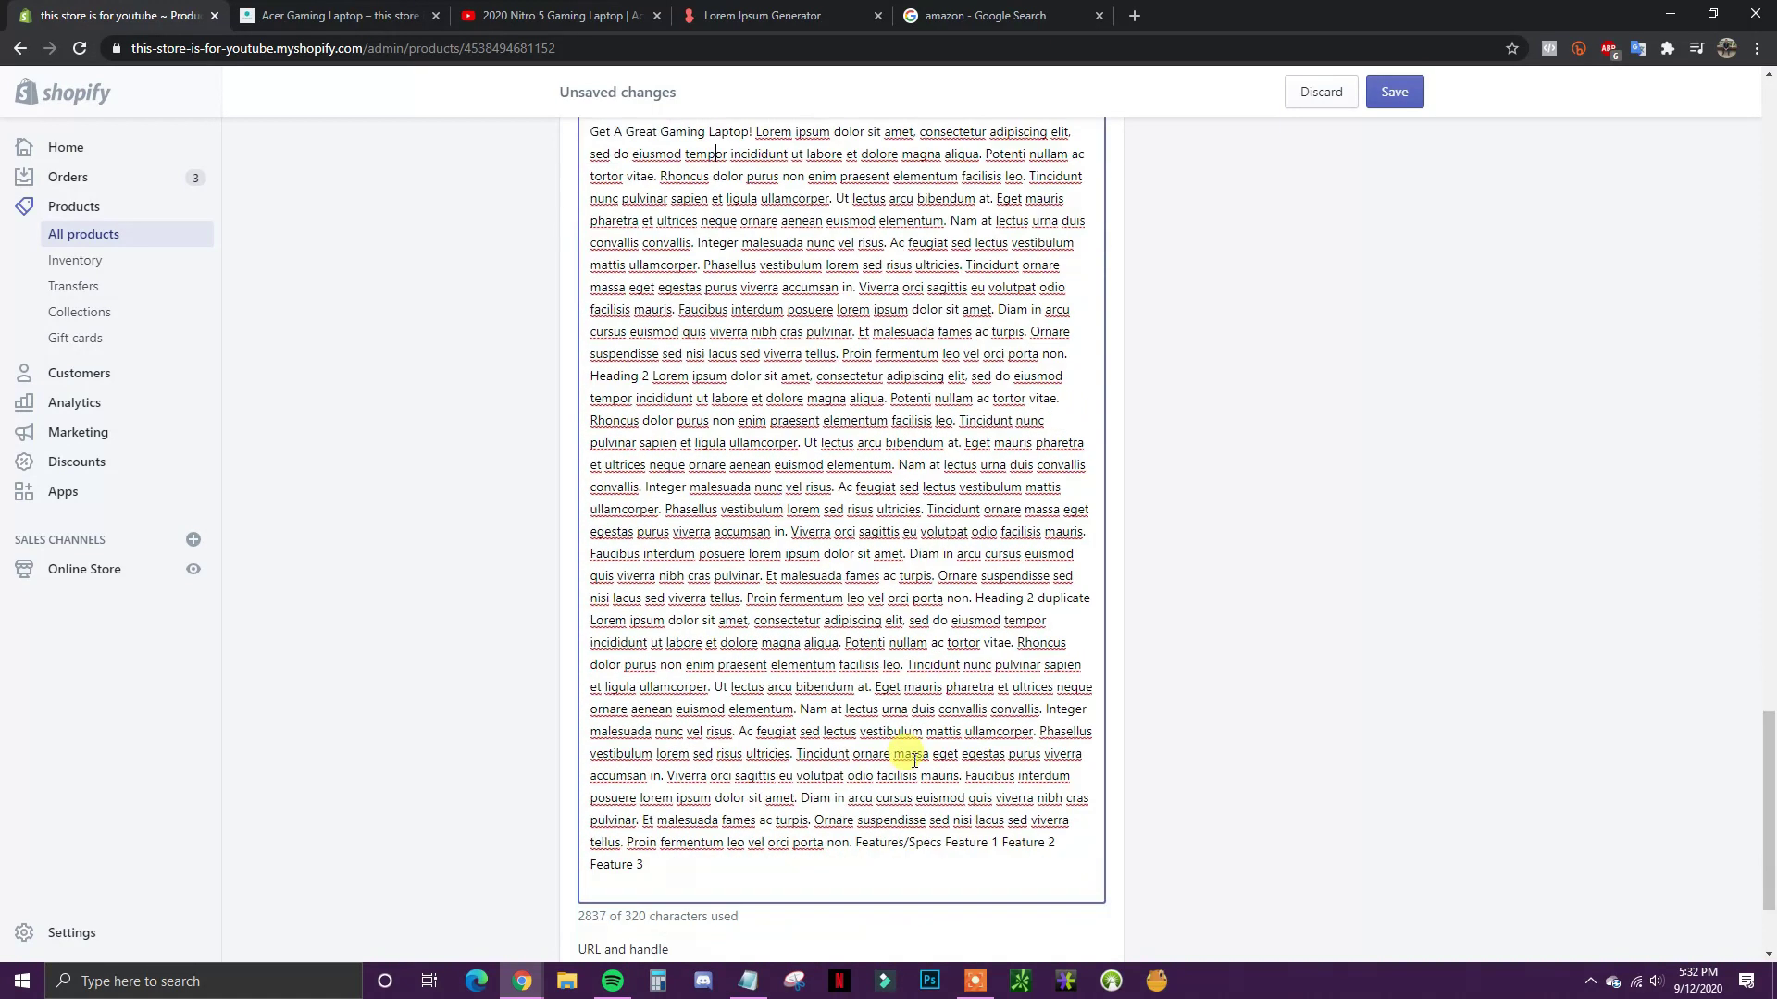
pyautogui.moveTo(680, 890); pyautogui.dragTo(496, 158)
pyautogui.press('BackSpace')
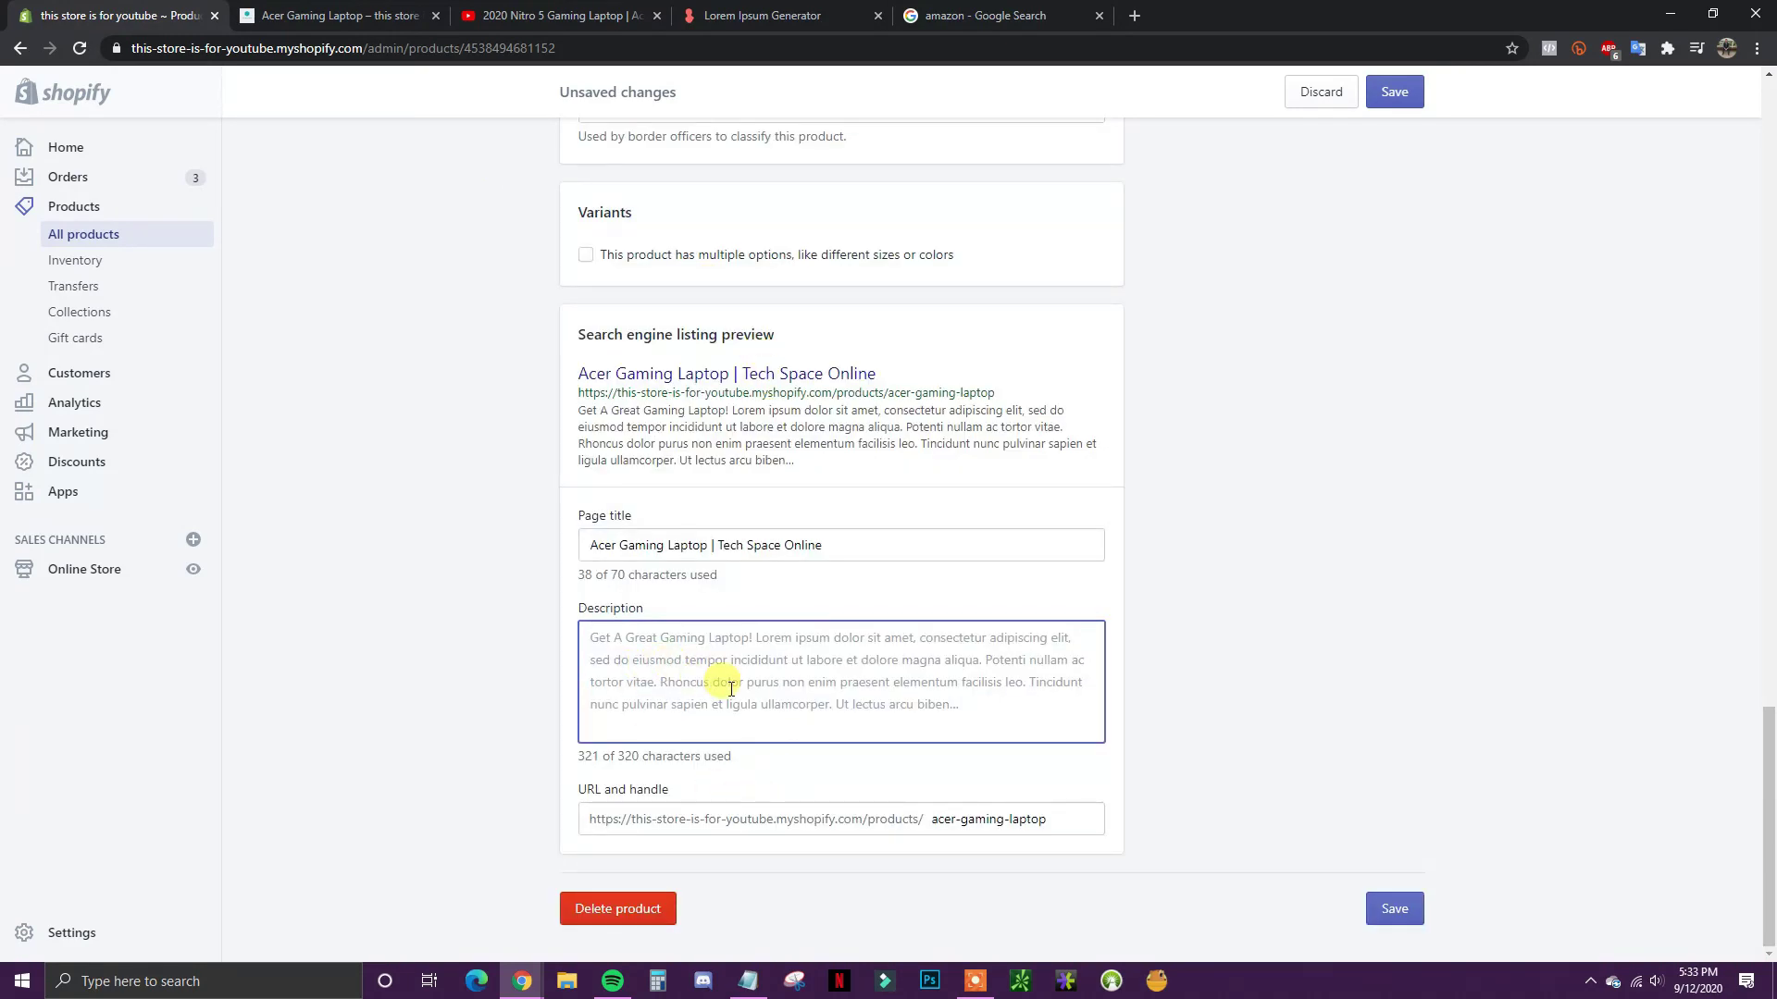
# Step: Enter the SEO description "Get a great gaming laptop for a great price from out shop!"
pyautogui.write('Get a great')
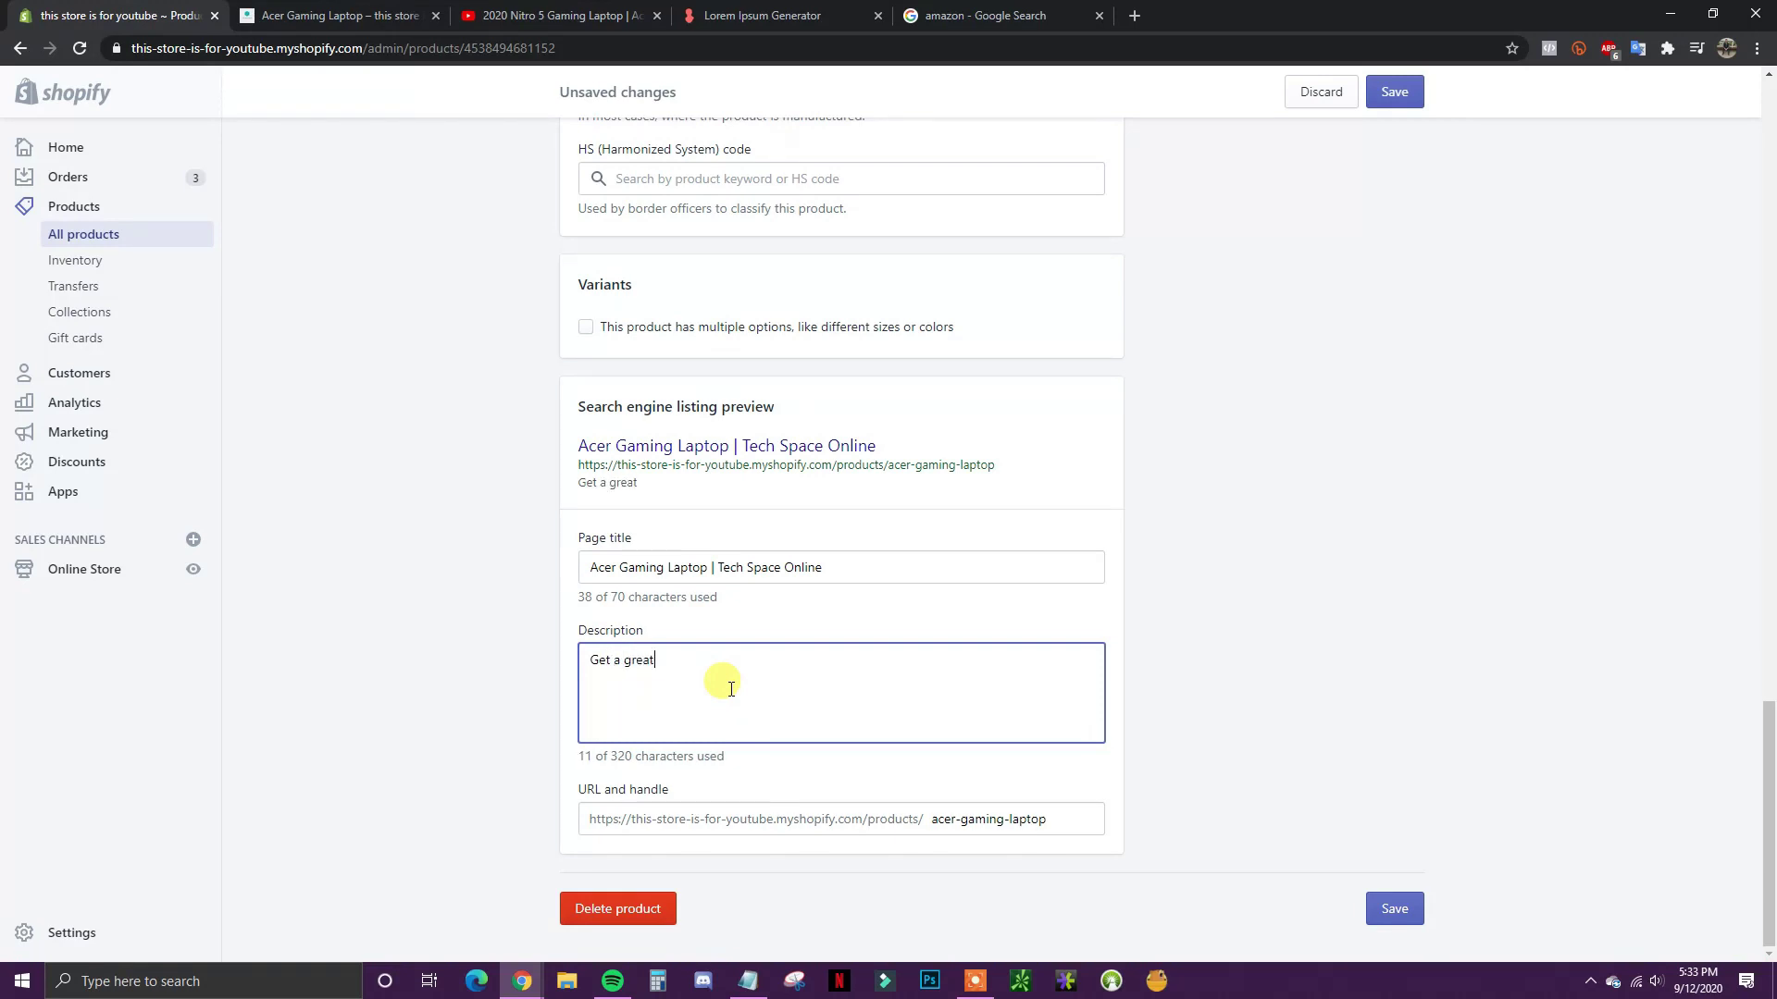
pyautogui.write(' gaming laptop for a great price from out shop!')
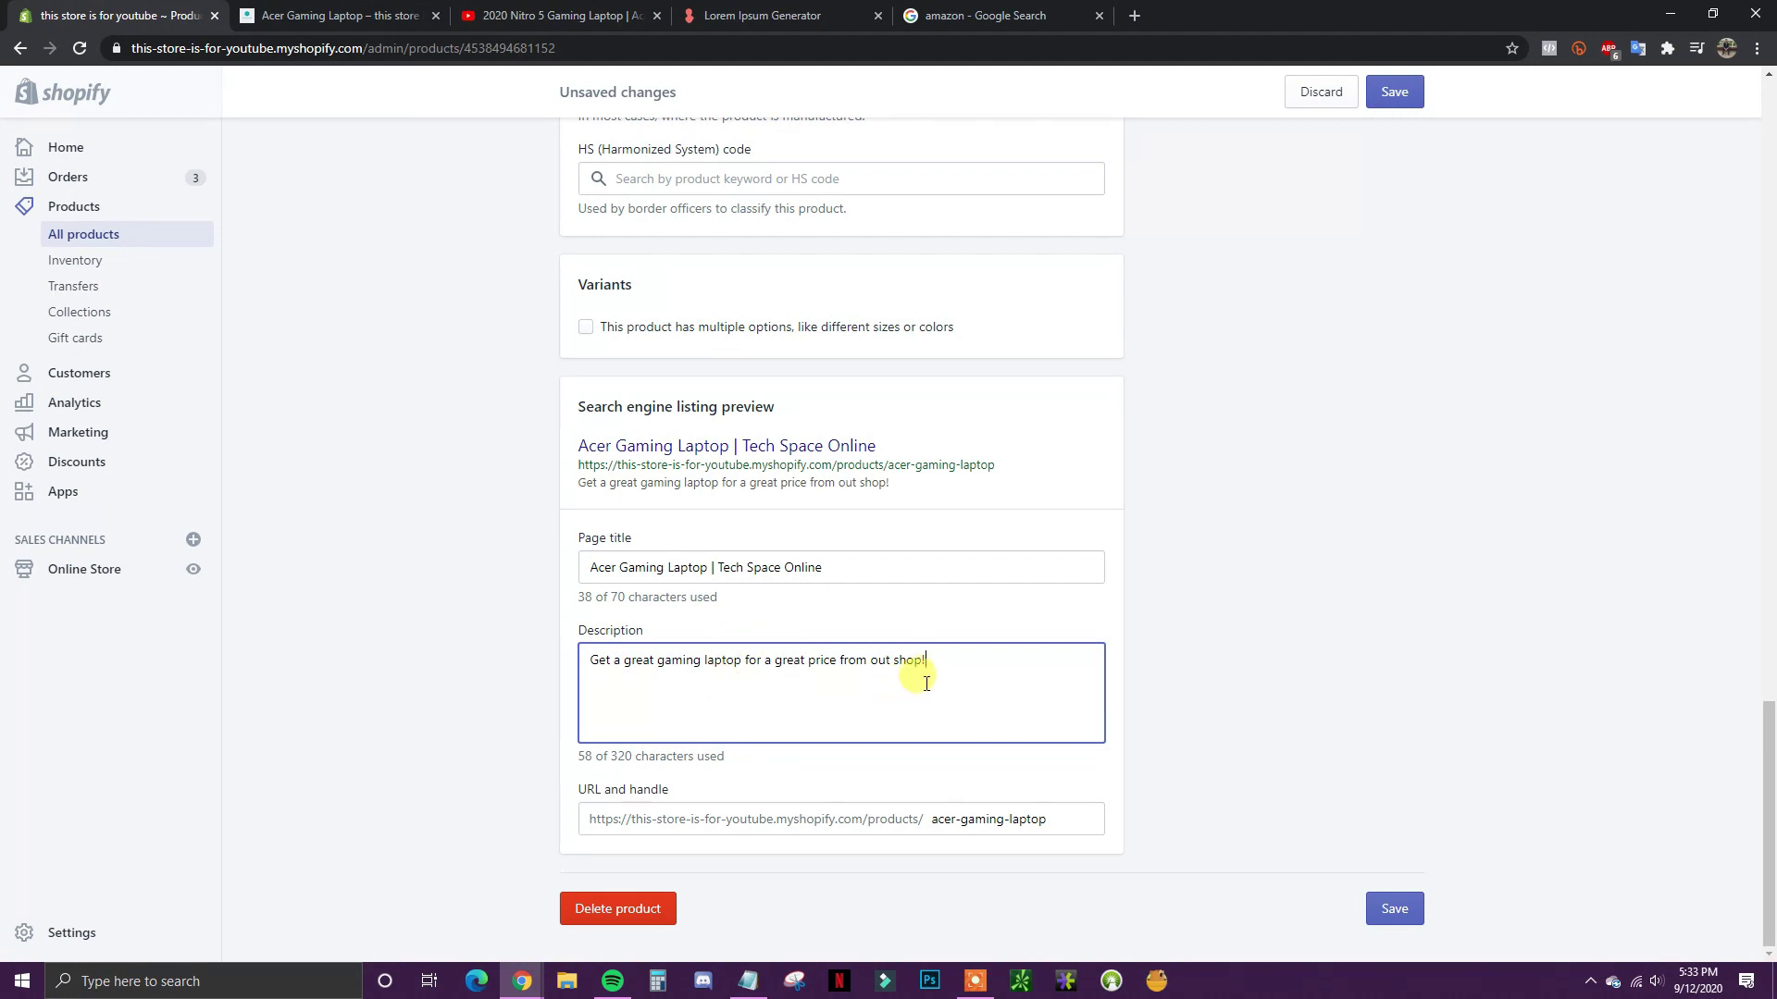
pyautogui.moveTo(921, 662); pyautogui.dragTo(595, 657)
pyautogui.click(651, 662)
# Step: Compare the new SEO description with the description under Amazon's entry in the Google search results
pyautogui.hotkey('ctrl', 'shift', 'Tab')
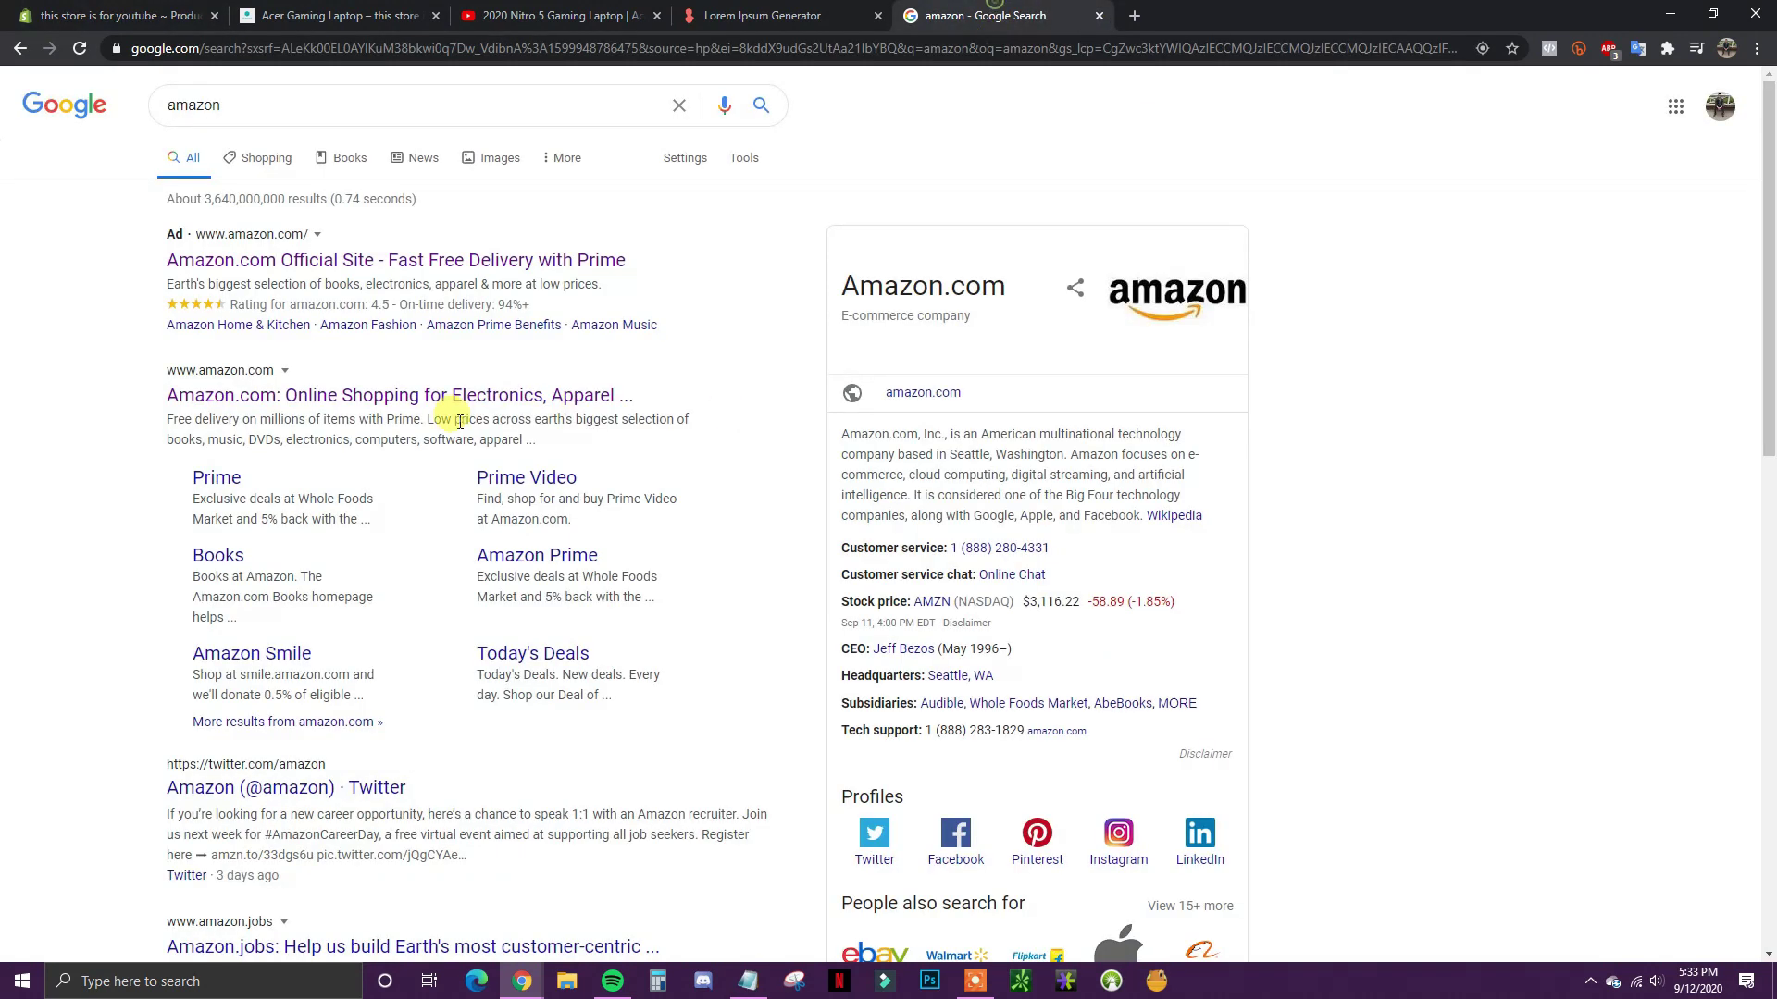
pyautogui.hotkey('ctrl', 'Tab')
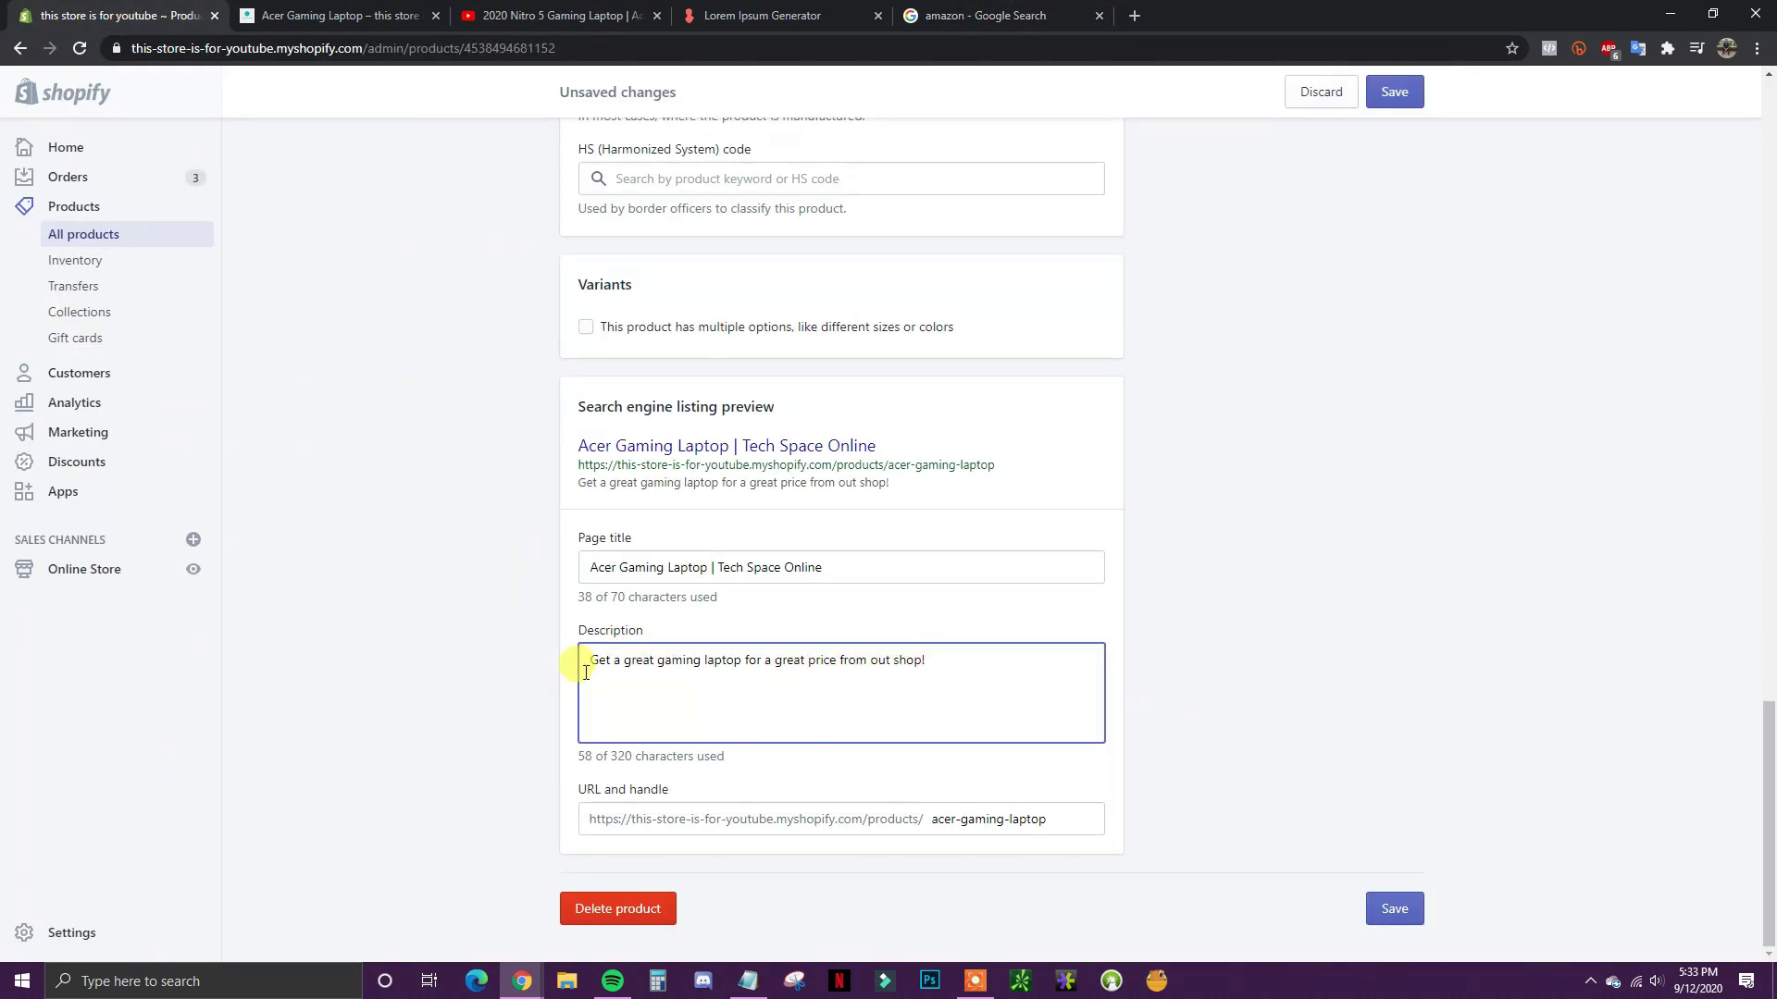
pyautogui.moveTo(585, 660); pyautogui.dragTo(968, 664)
pyautogui.click(968, 664)
pyautogui.click(988, 15)
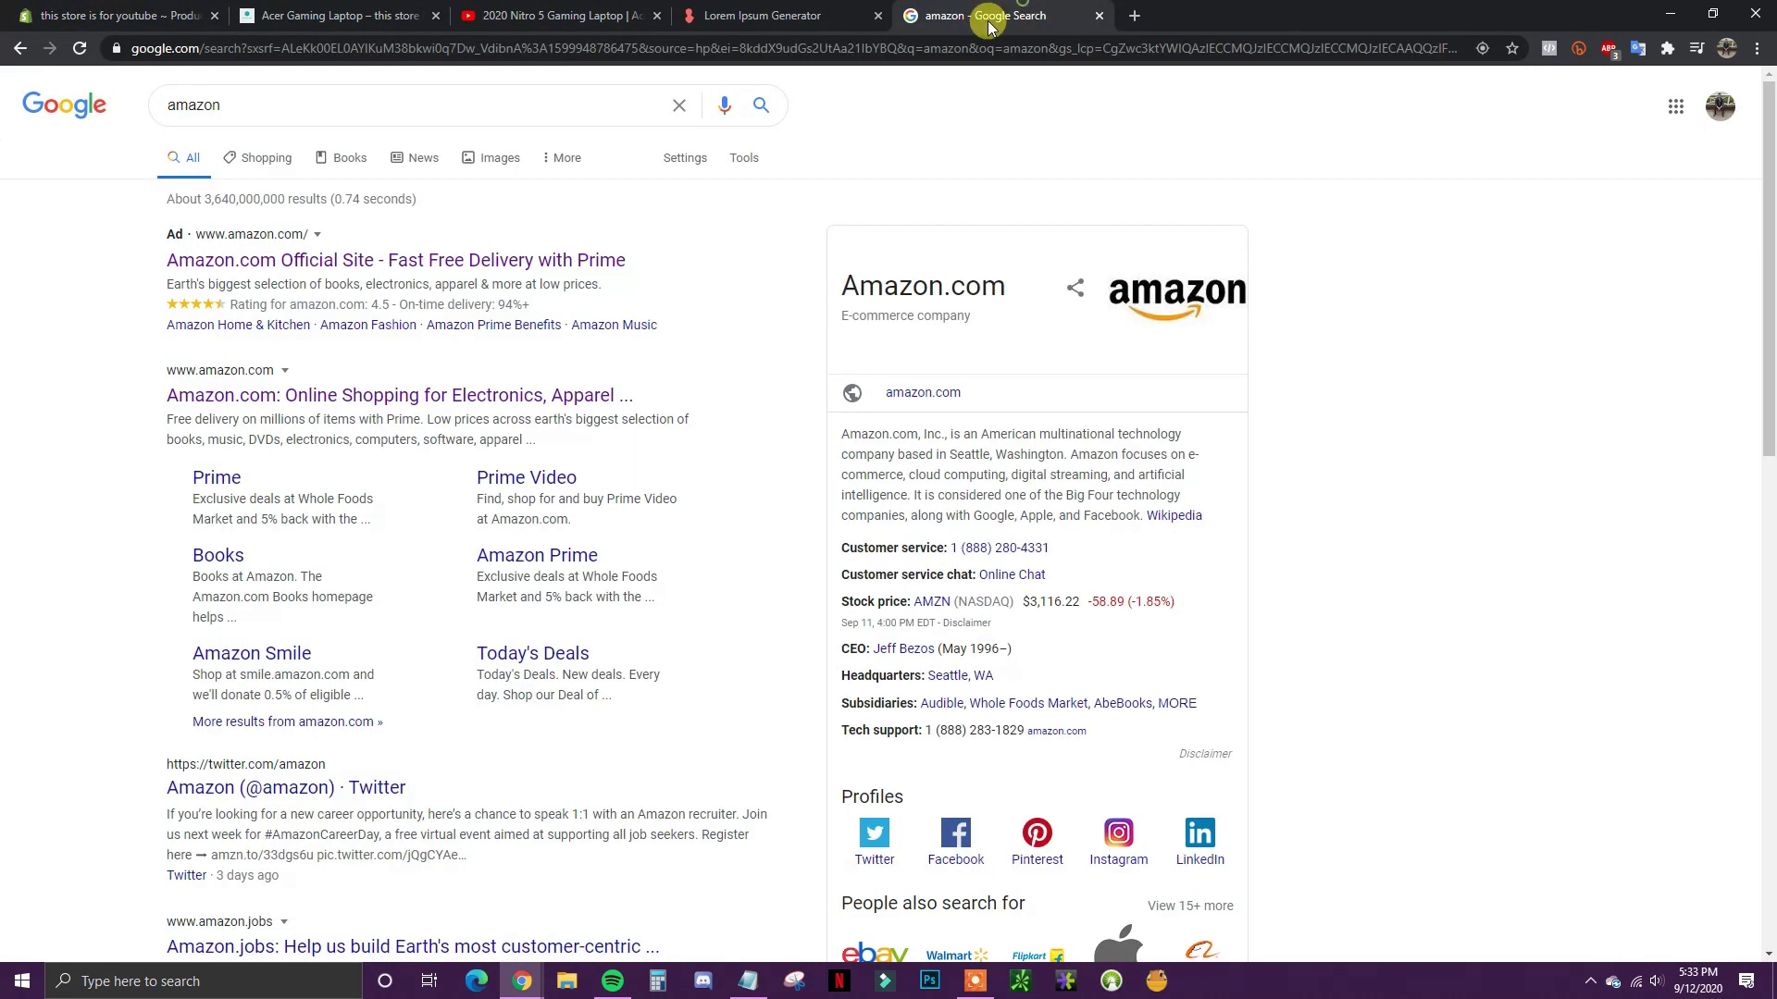
pyautogui.click(68, 13)
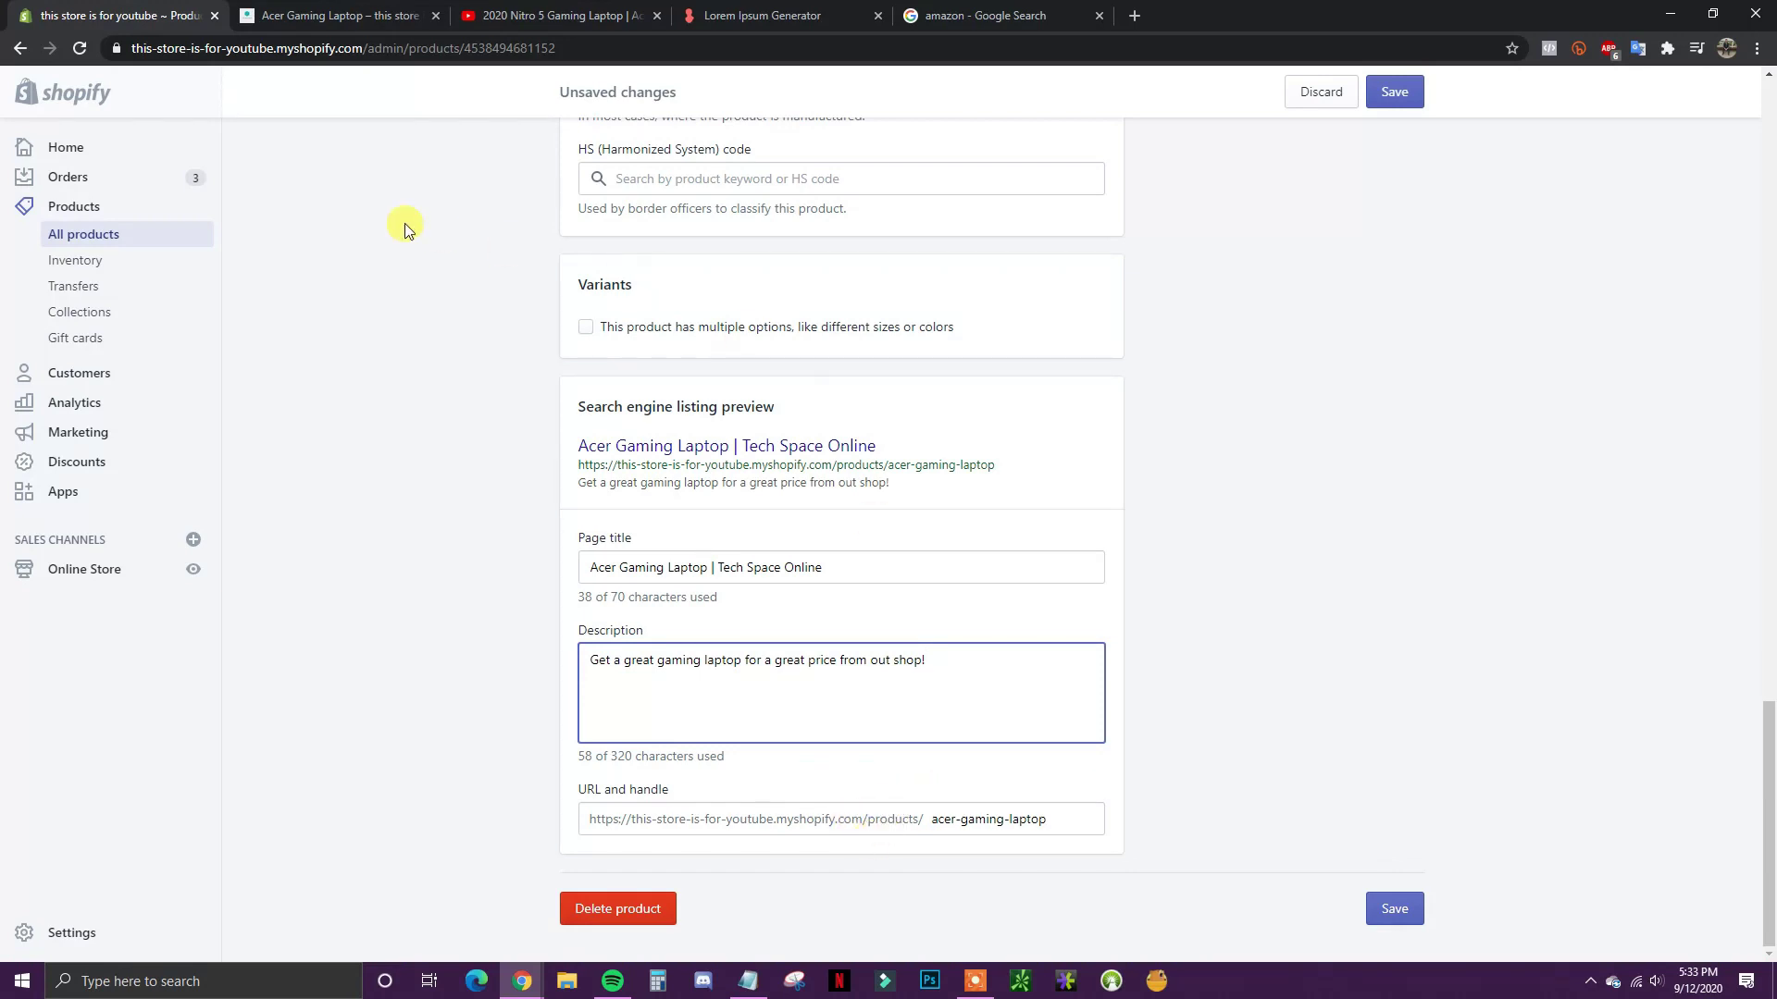
# Step: Review the product's URL and handle in the search engine listing
pyautogui.click(225, 48)
pyautogui.click(457, 257)
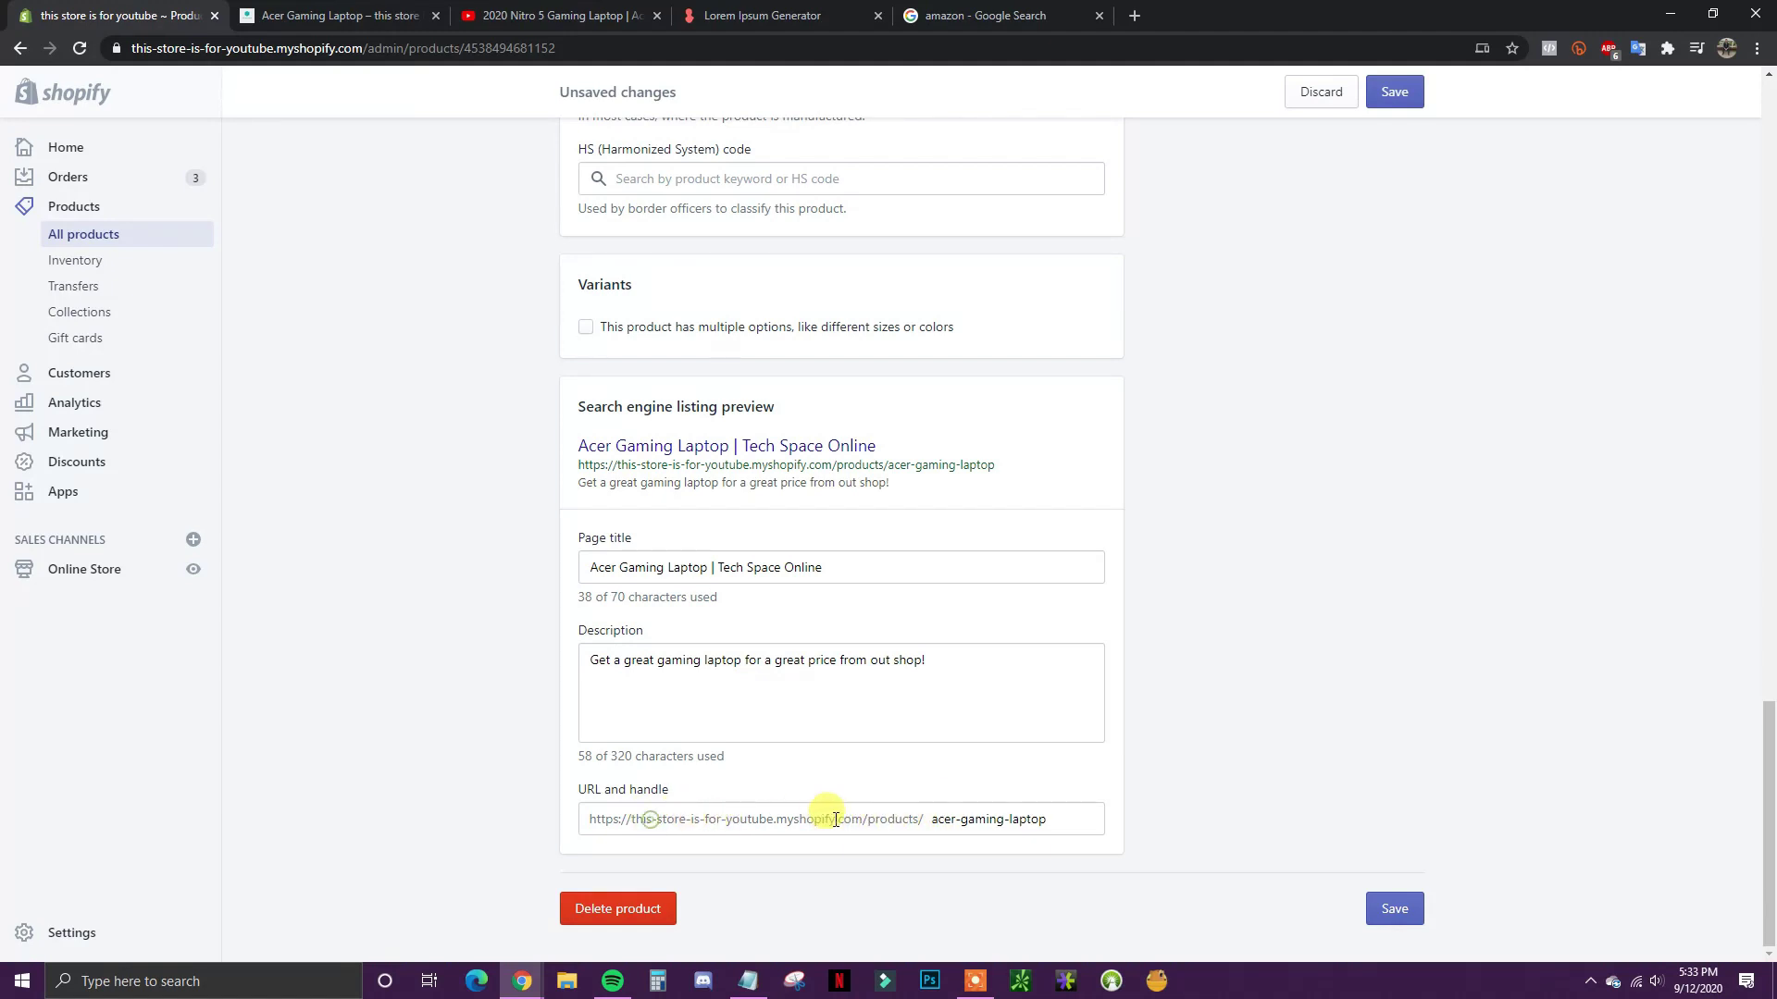
pyautogui.moveTo(932, 823); pyautogui.dragTo(1051, 819)
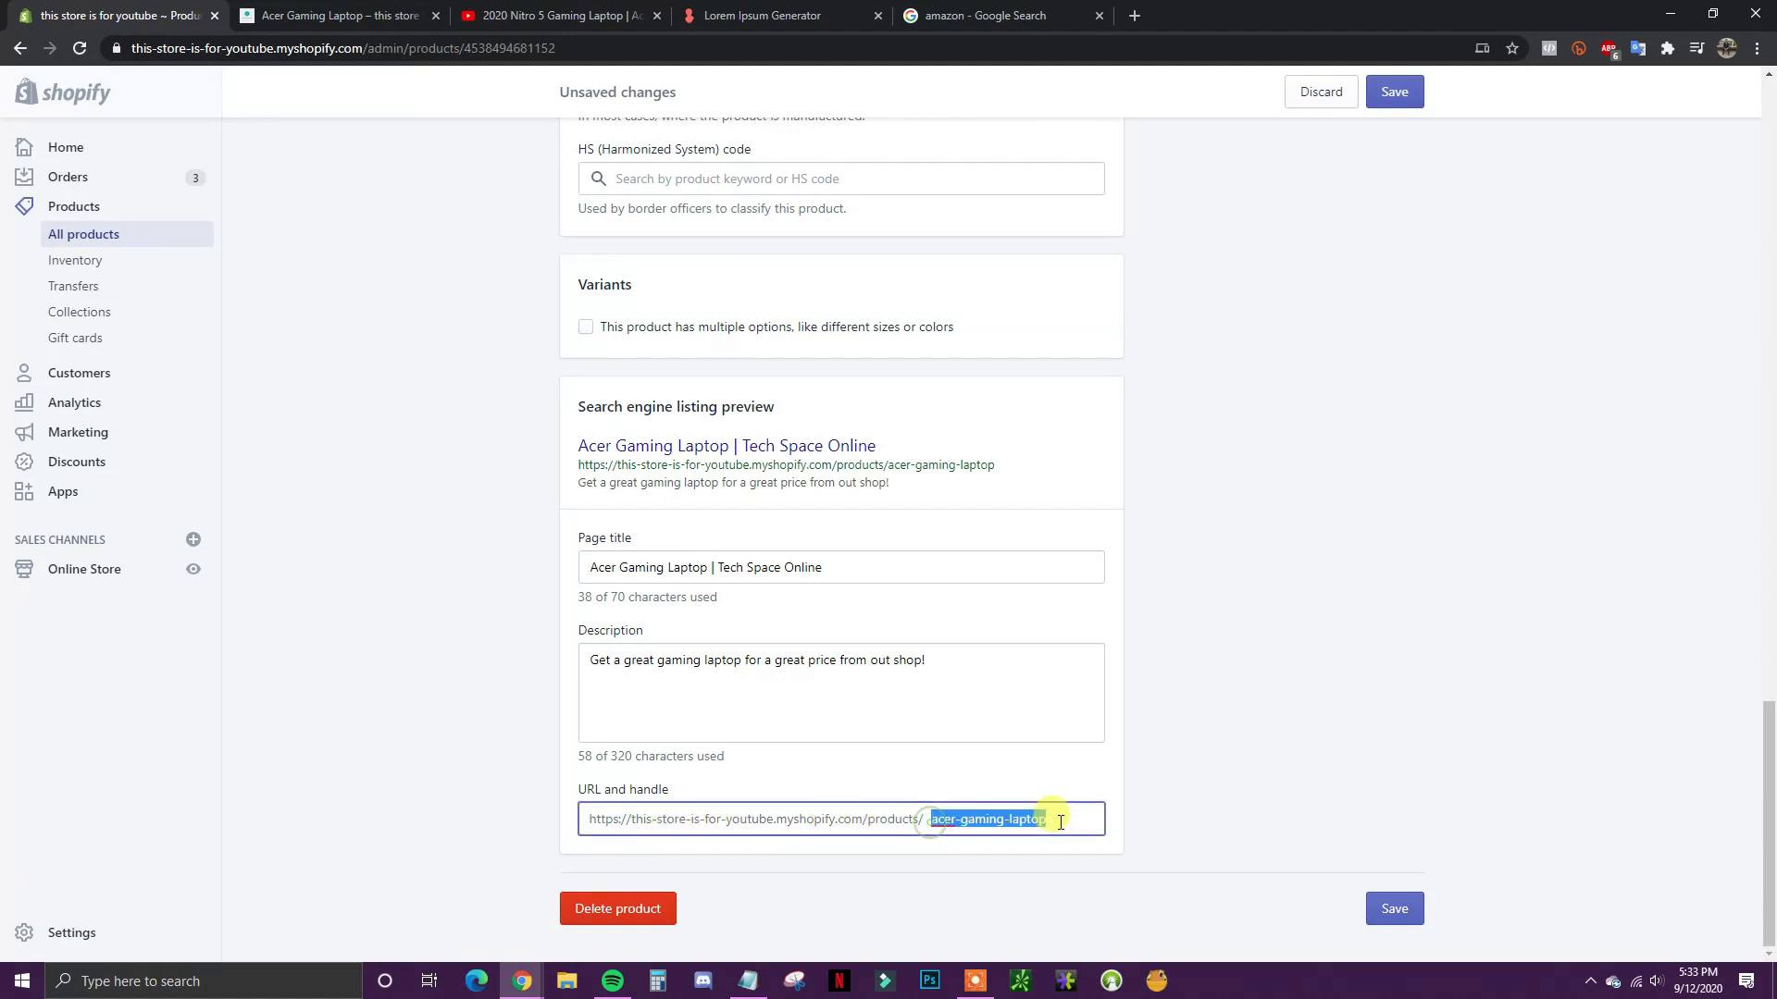
pyautogui.click(1055, 819)
pyautogui.click(926, 823)
pyautogui.moveTo(926, 822); pyautogui.dragTo(1177, 828)
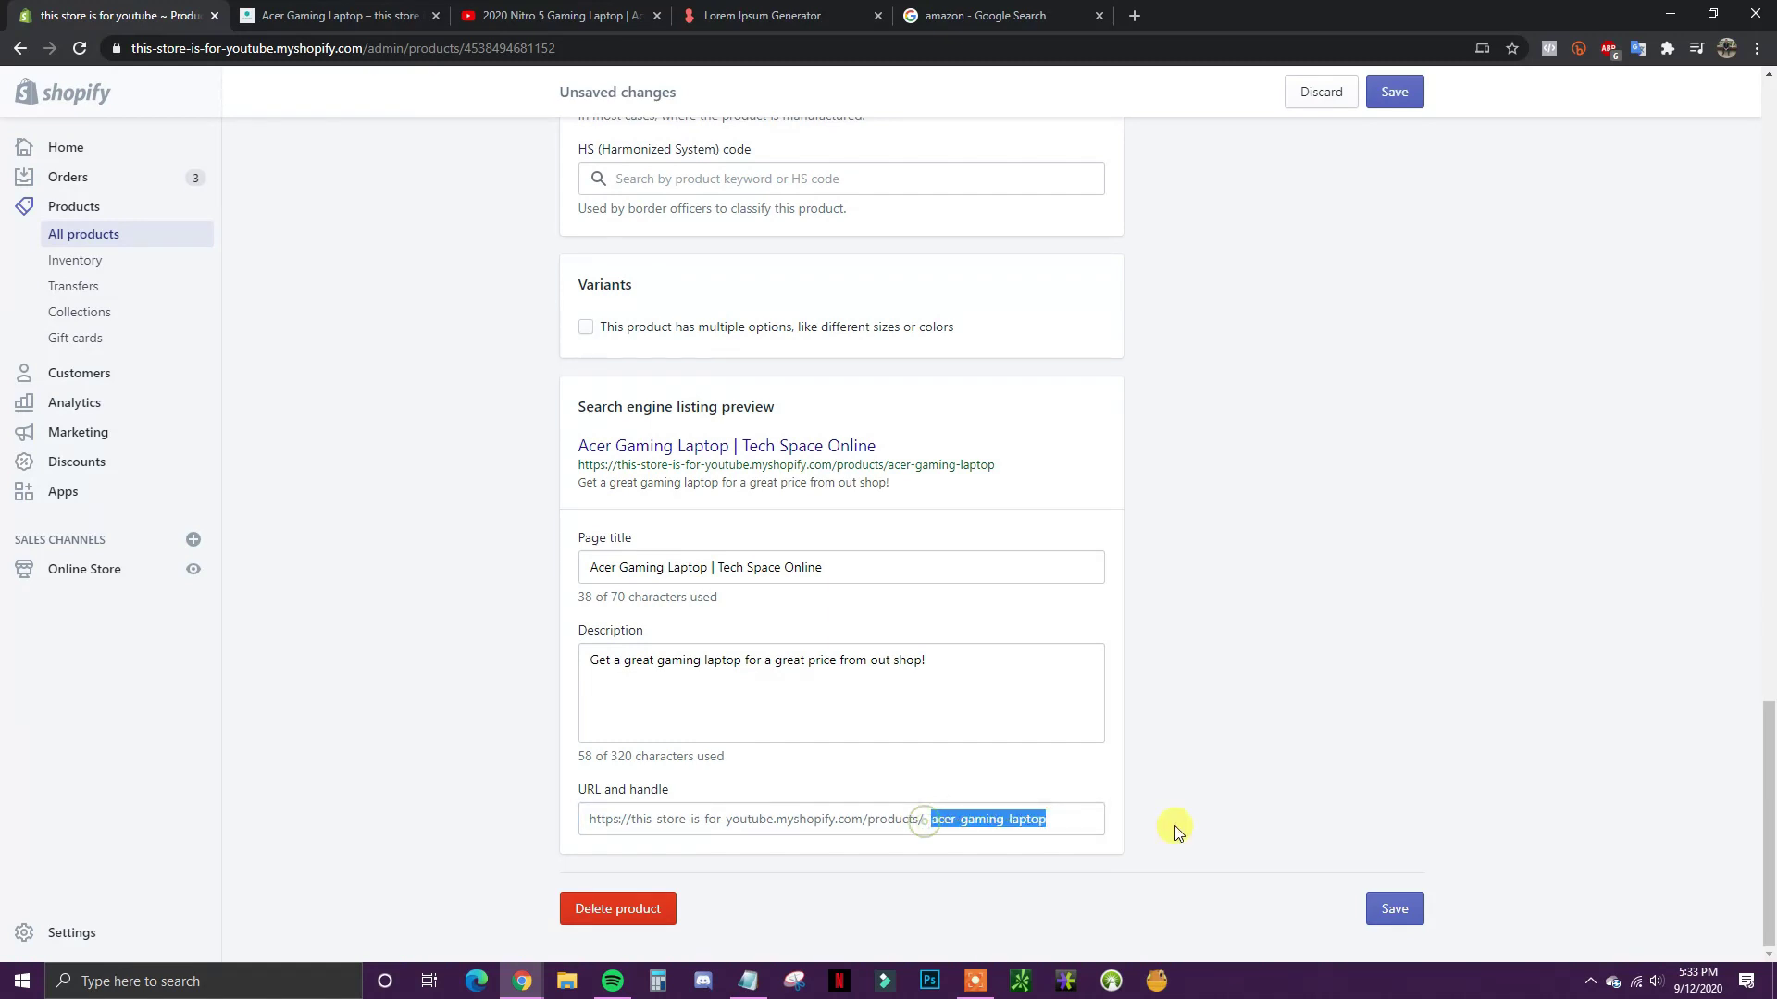
pyautogui.click(1064, 818)
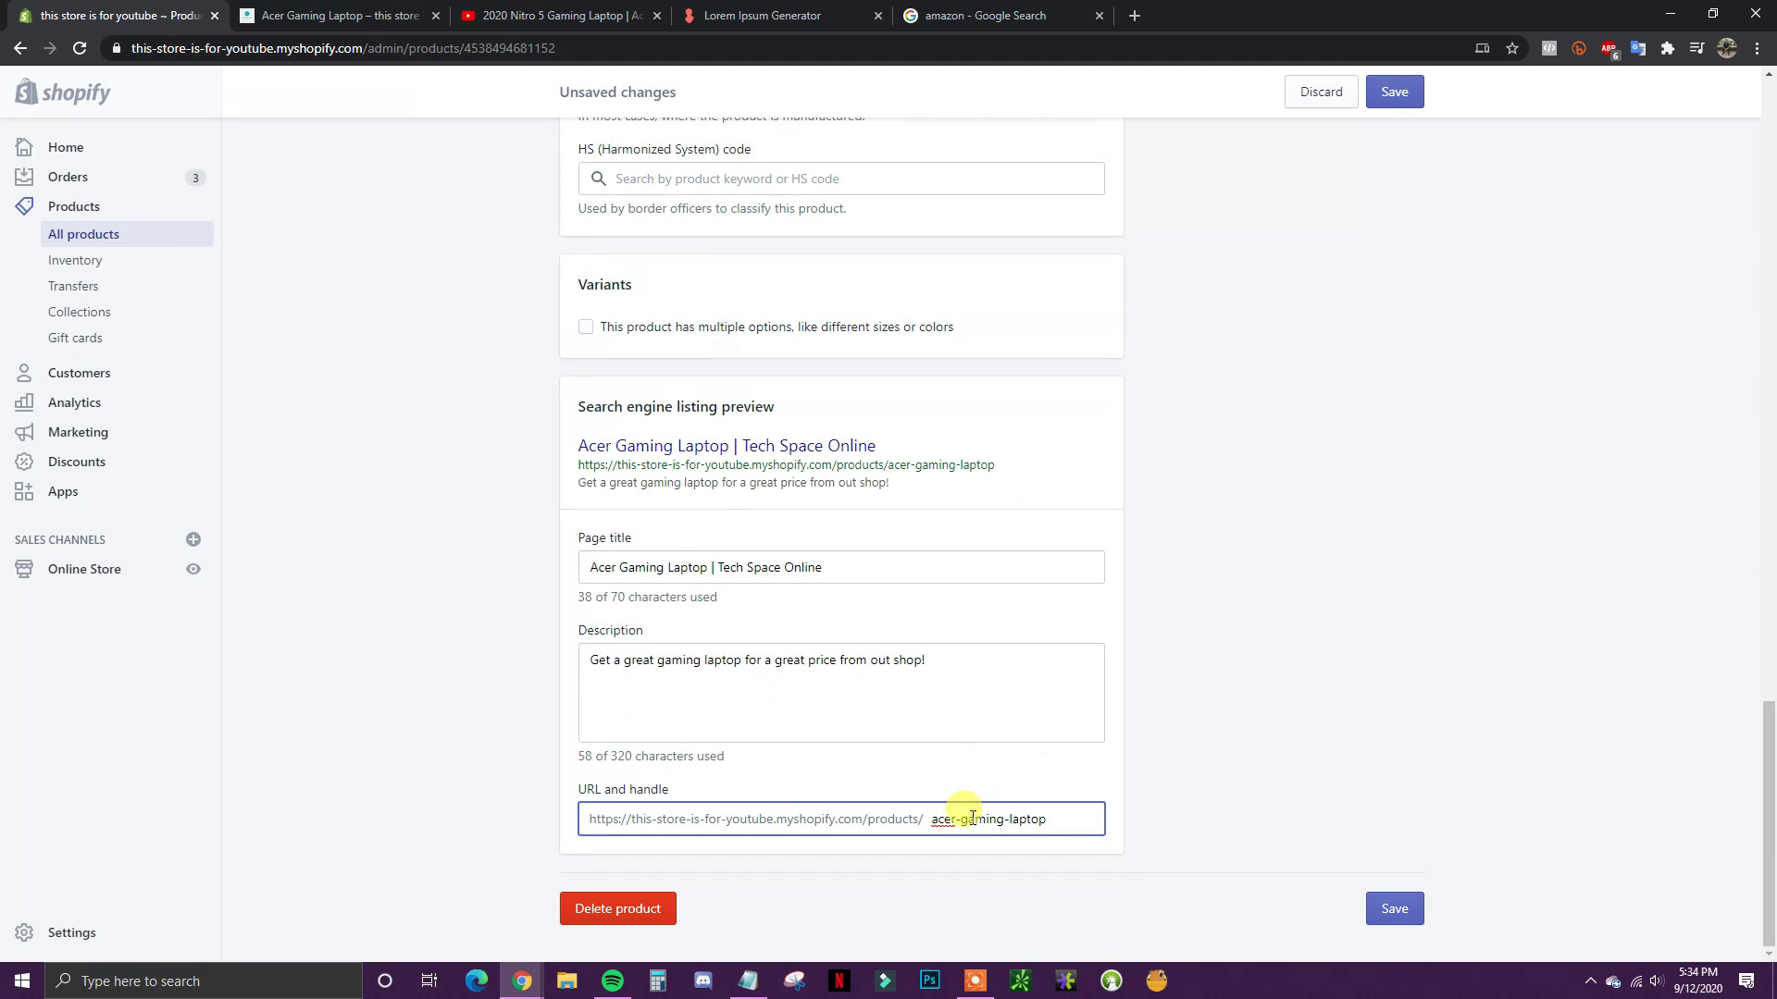
pyautogui.moveTo(933, 820); pyautogui.dragTo(1051, 820)
pyautogui.click(1046, 820)
# Step: Check that the keyword "gaming laptop" appears in the page title, the SEO description and the URL handle
pyautogui.moveTo(626, 567); pyautogui.dragTo(708, 567)
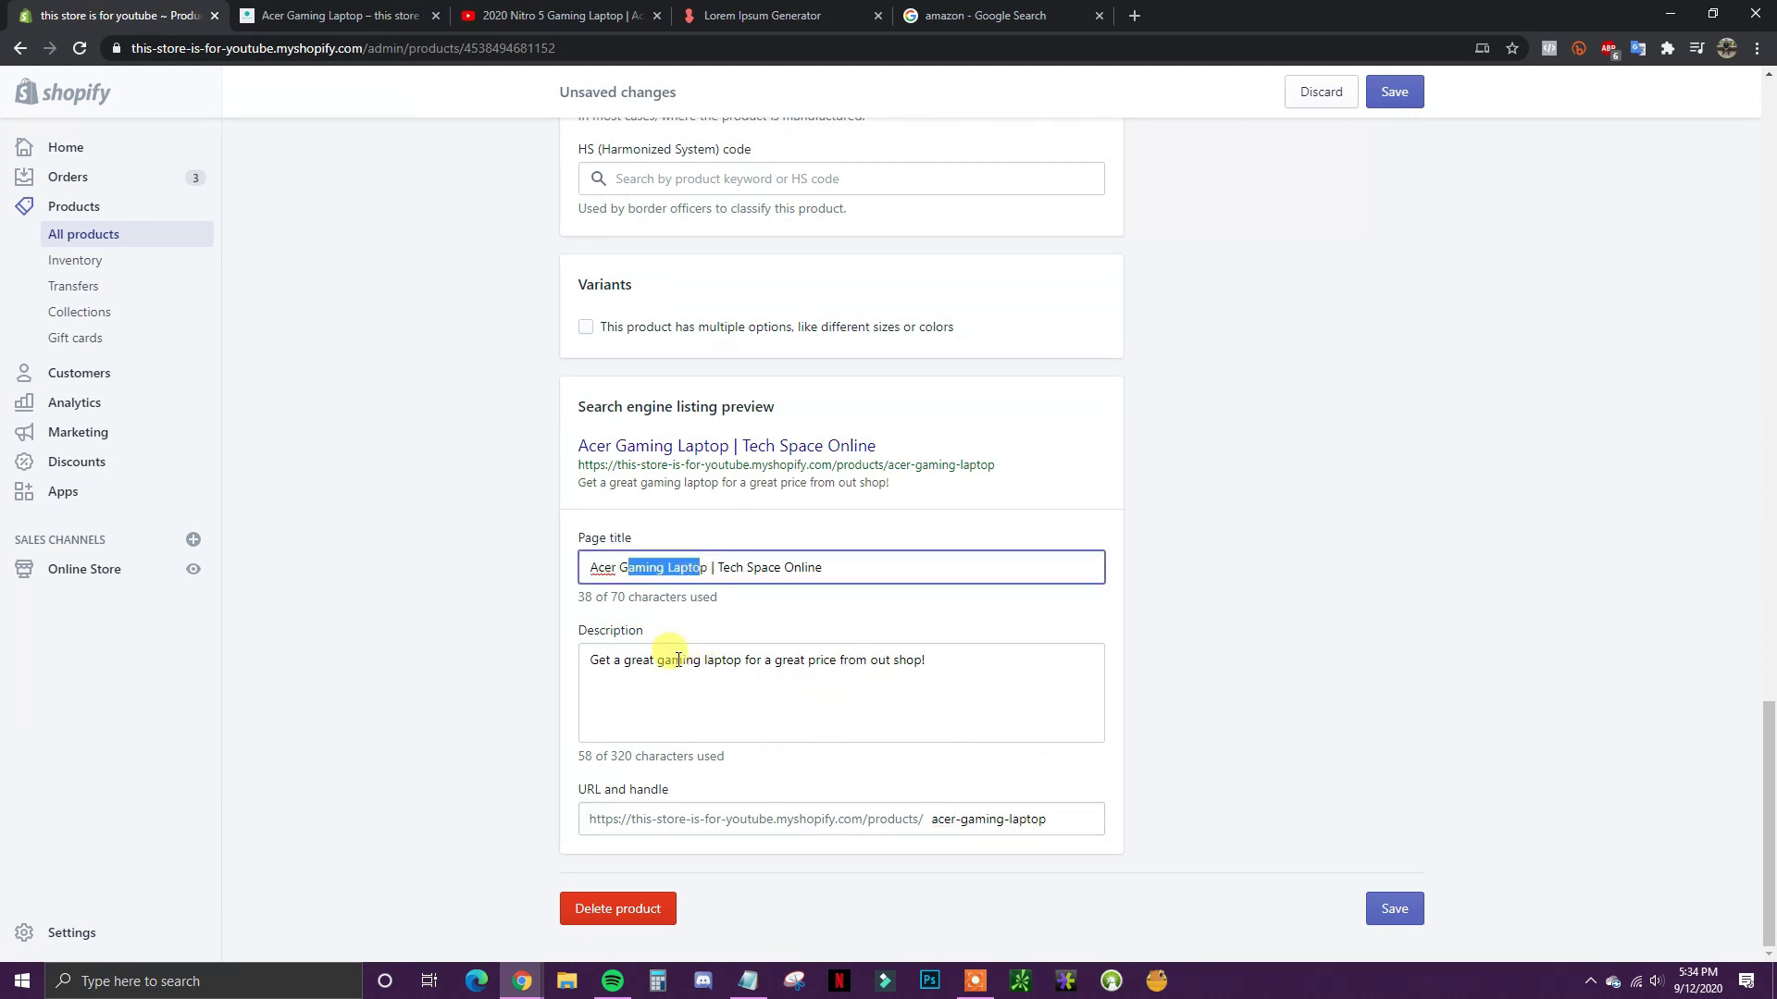
pyautogui.moveTo(653, 660); pyautogui.dragTo(735, 660)
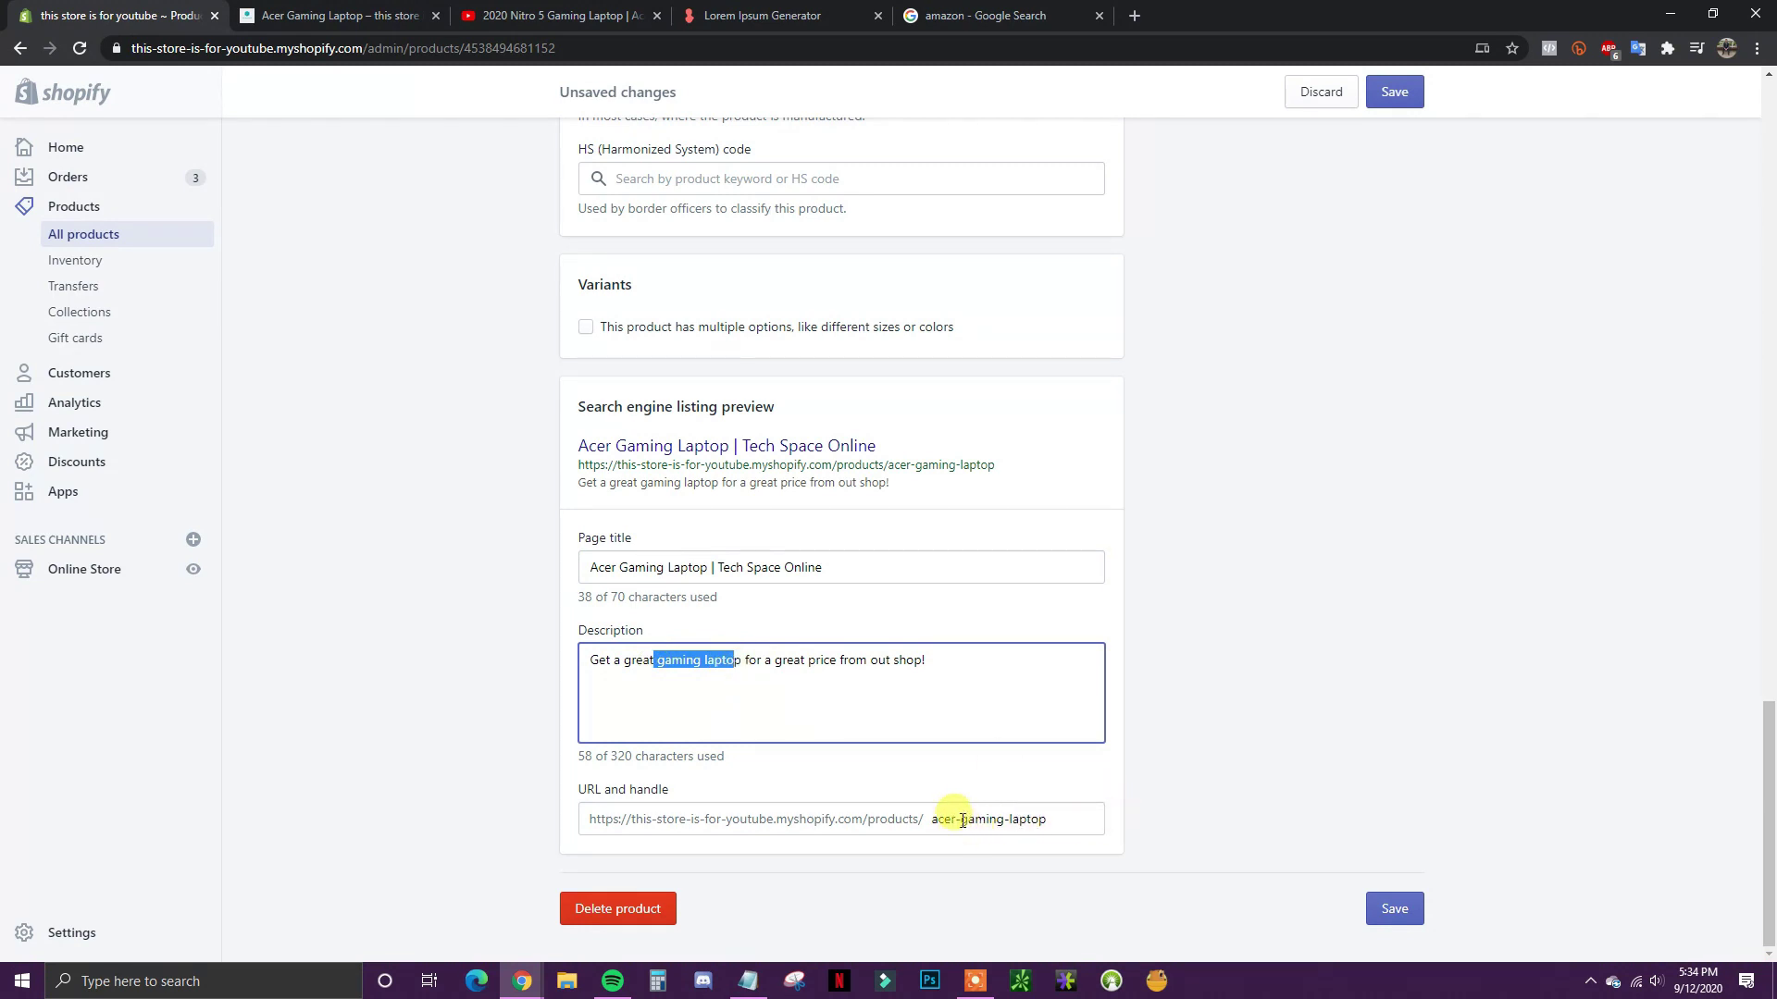
pyautogui.moveTo(960, 820); pyautogui.dragTo(1051, 820)
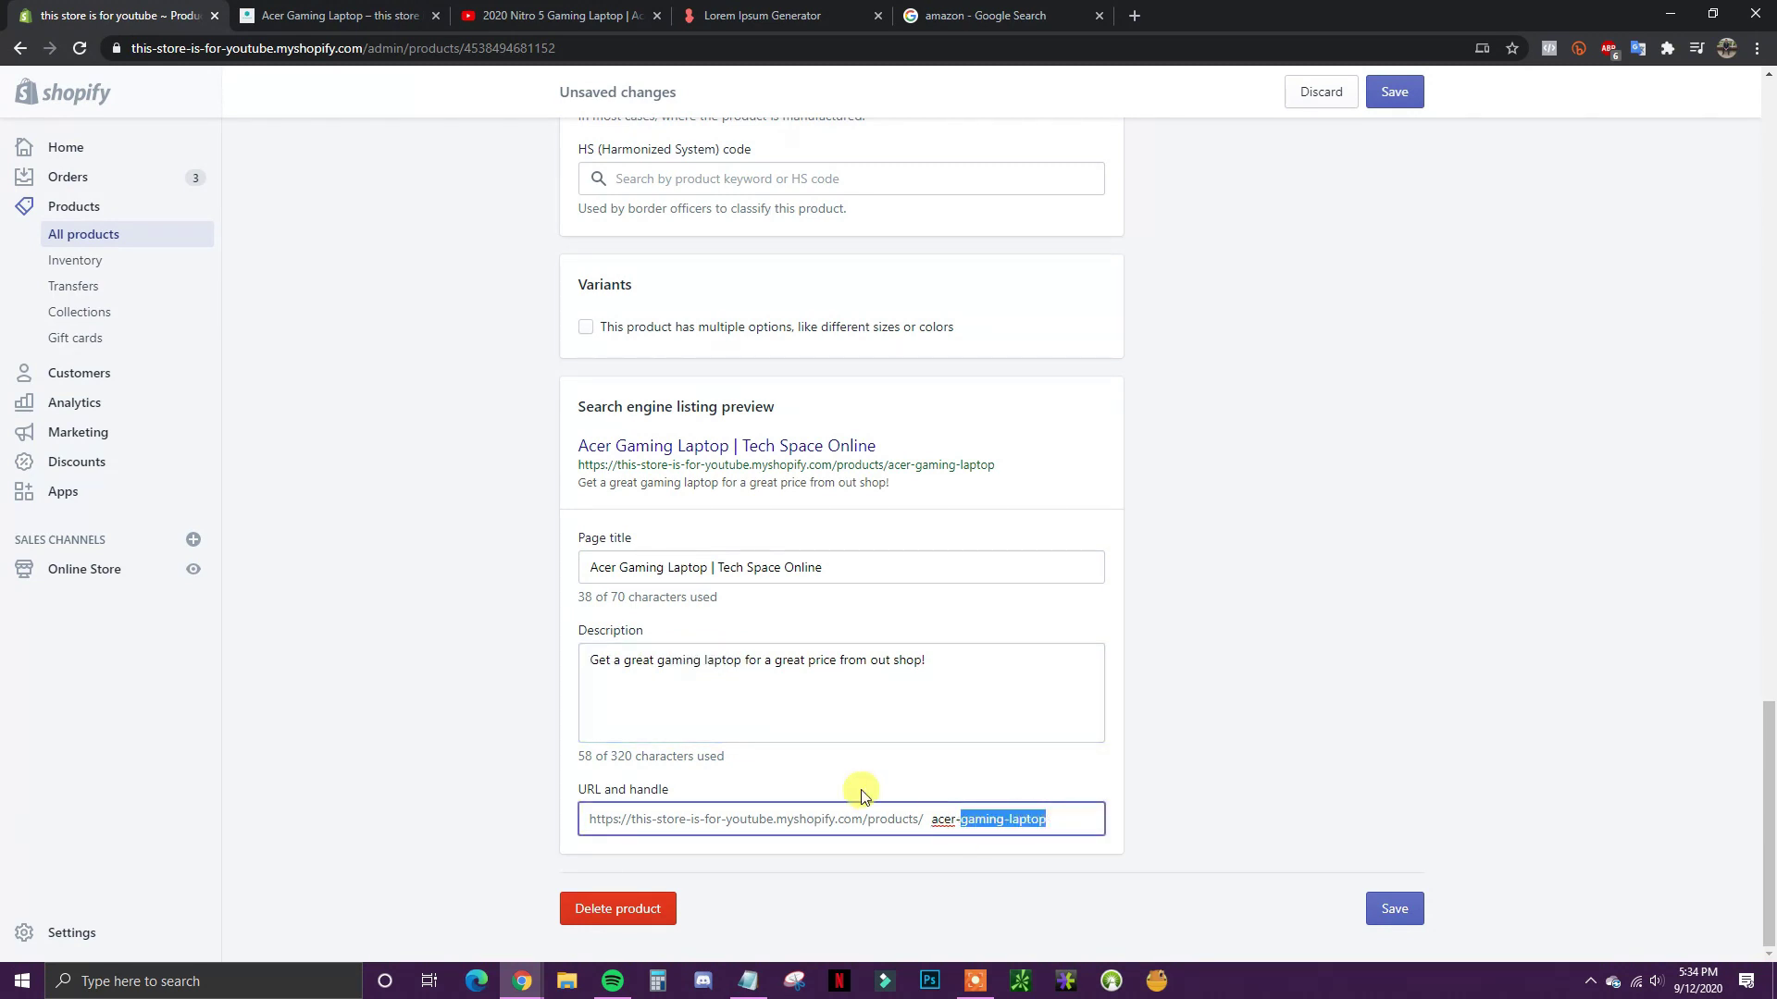
# Step: Save the product with its SEO changes and look over its page
pyautogui.click(1141, 796)
pyautogui.click(1393, 911)
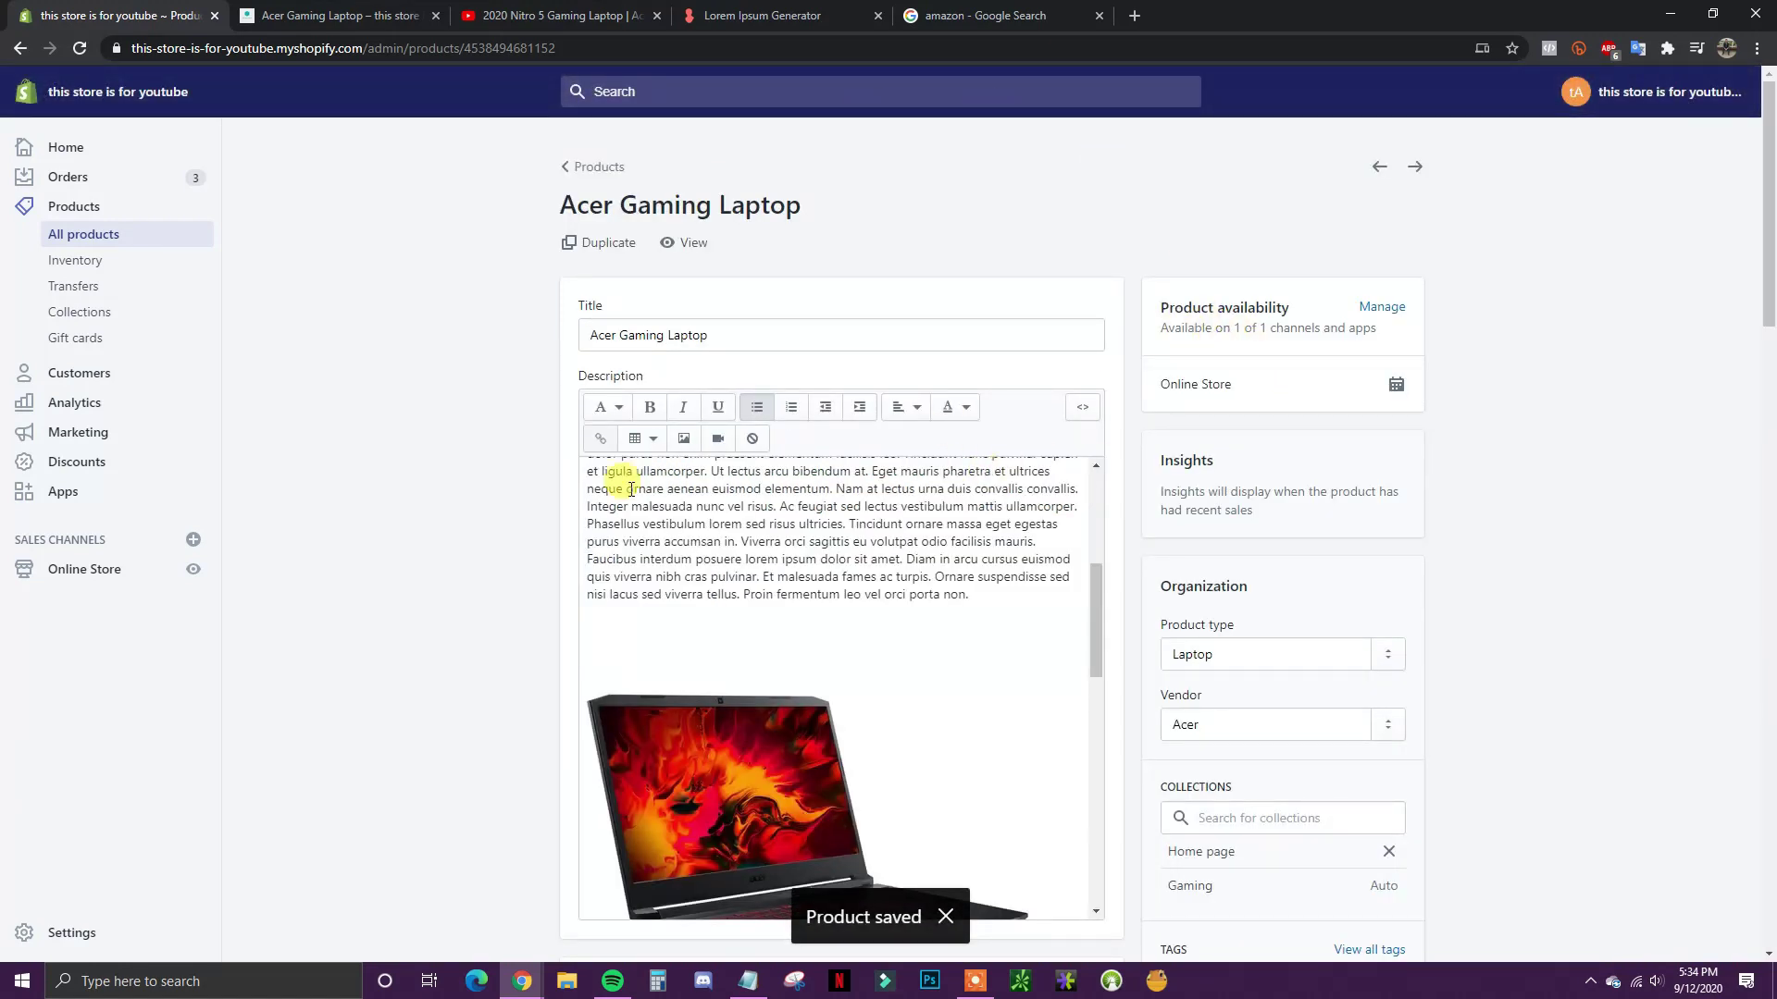
pyautogui.scroll(-1, 1430, 491)
pyautogui.scroll(-2, 1531, 513)
pyautogui.scroll(3, 1530, 513)
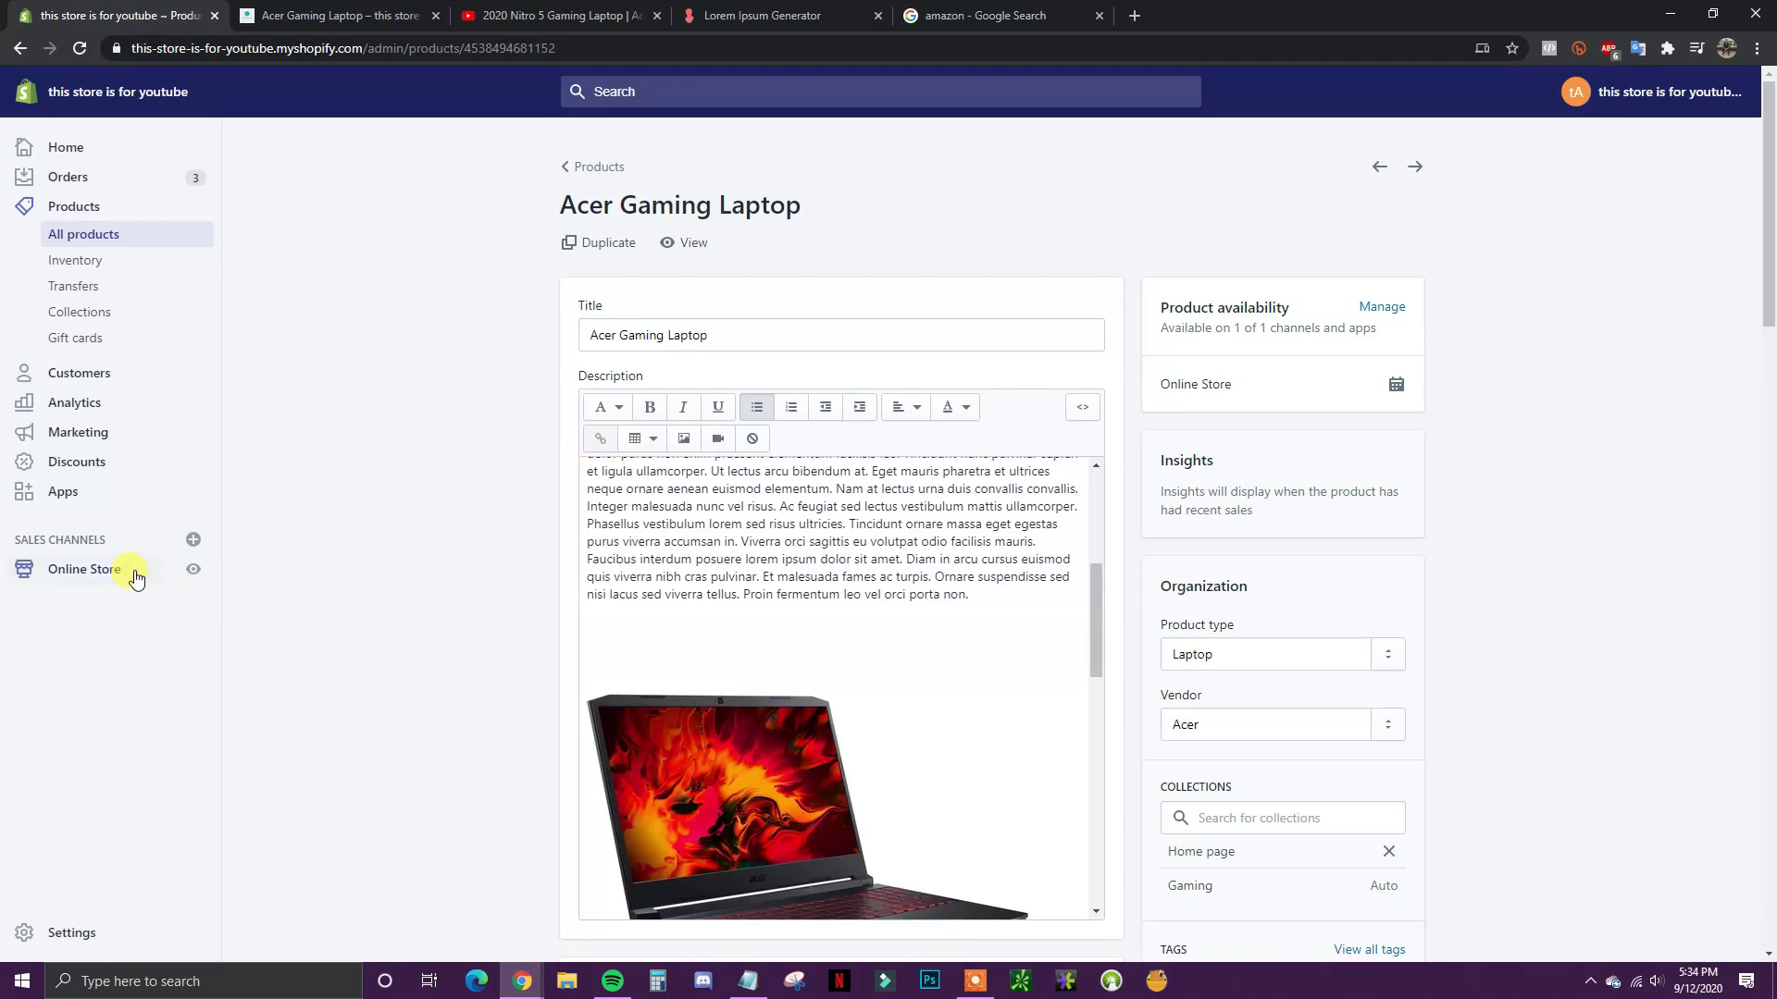
# Step: Open the live Debut theme for customization and preview the Acer Gaming Laptop page from the store's catalog
pyautogui.click(105, 571)
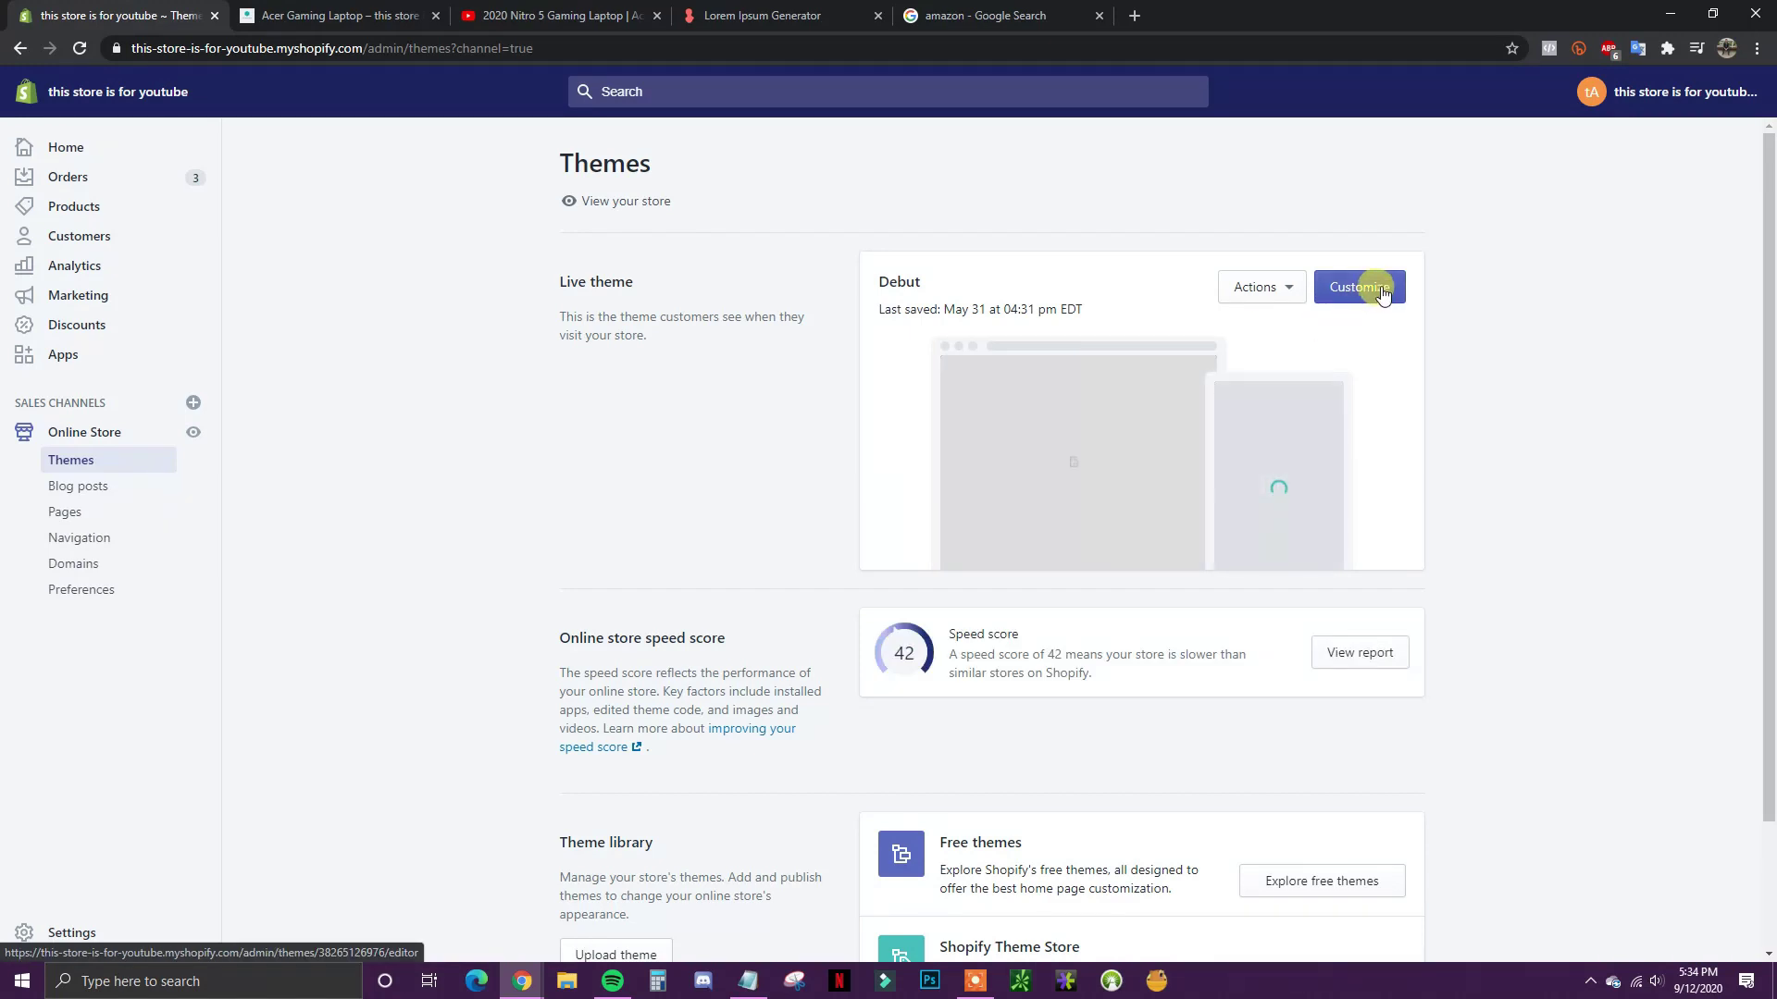
pyautogui.click(1382, 291)
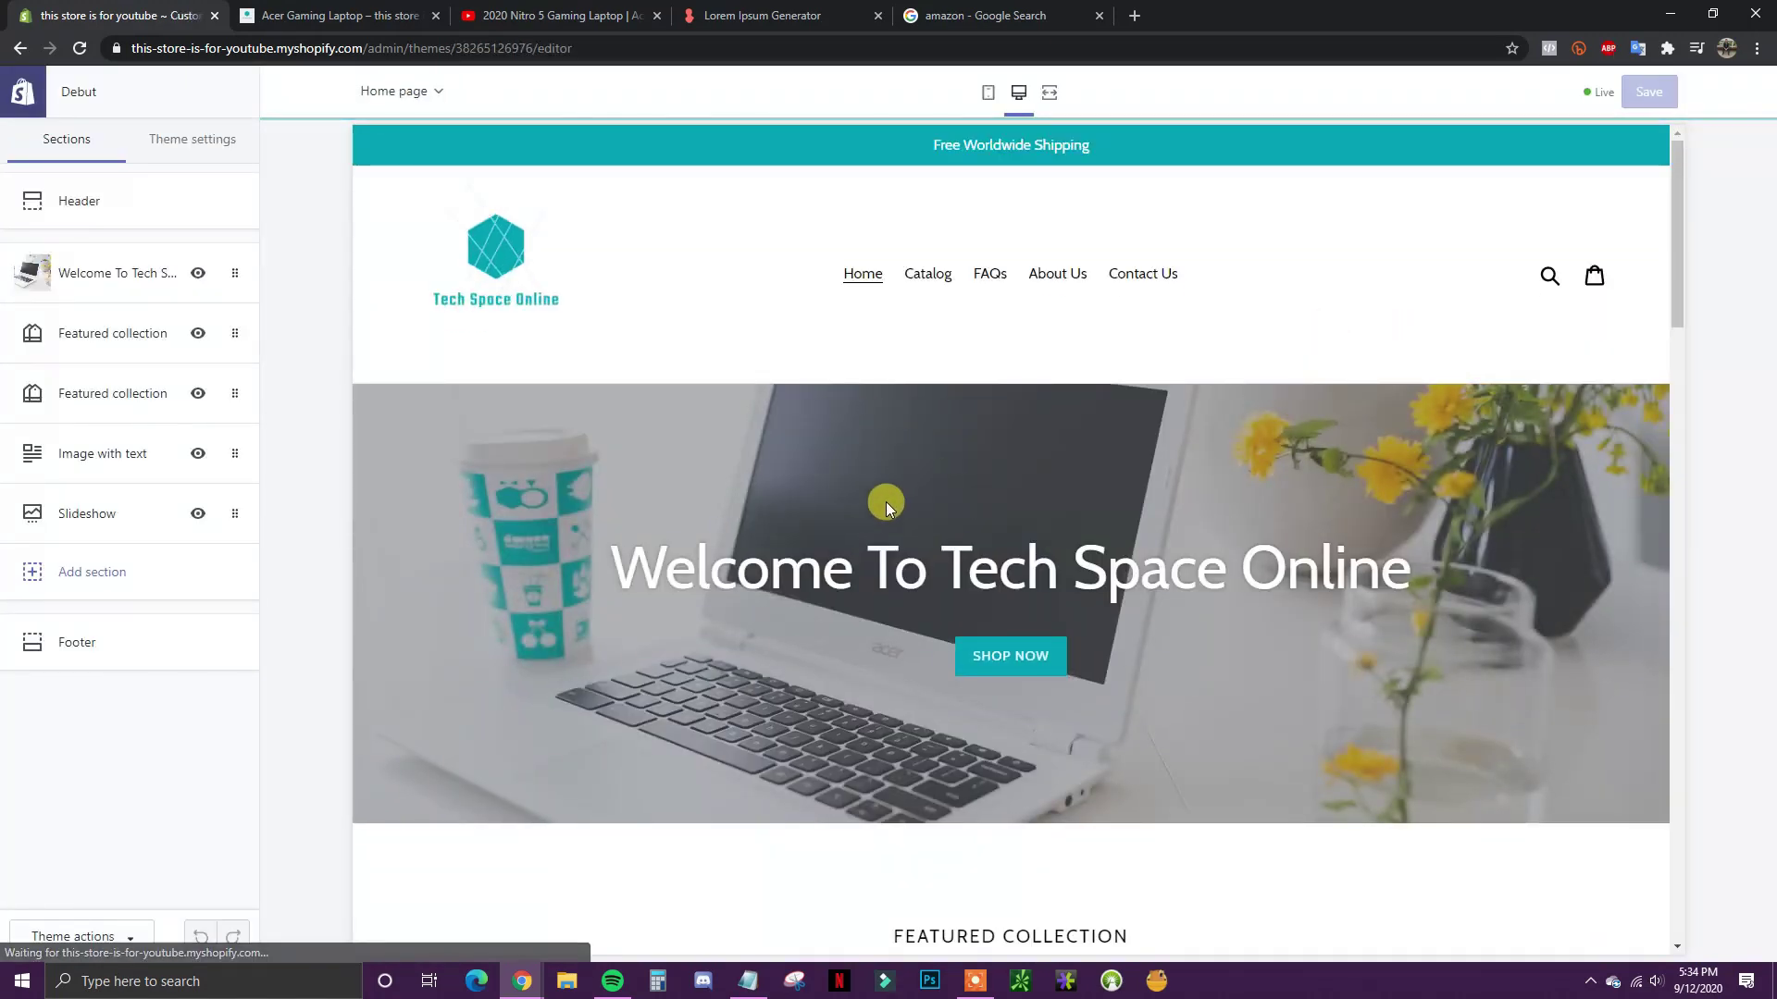
pyautogui.click(927, 275)
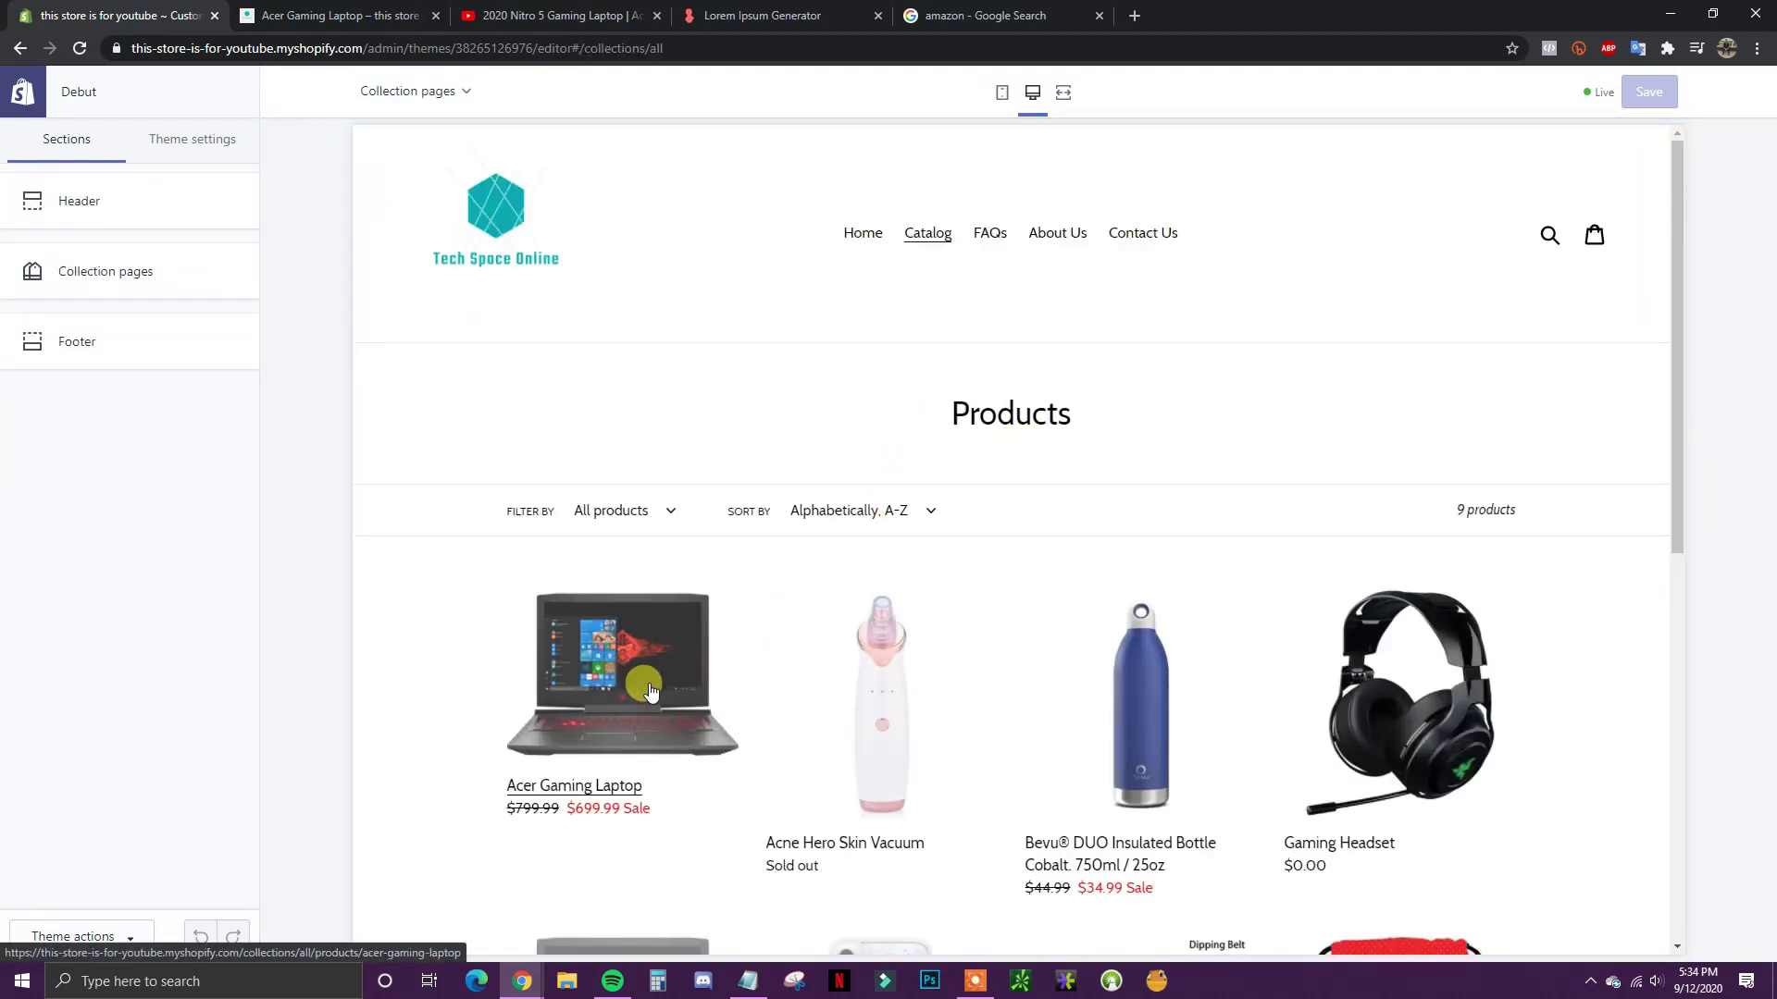
pyautogui.click(650, 691)
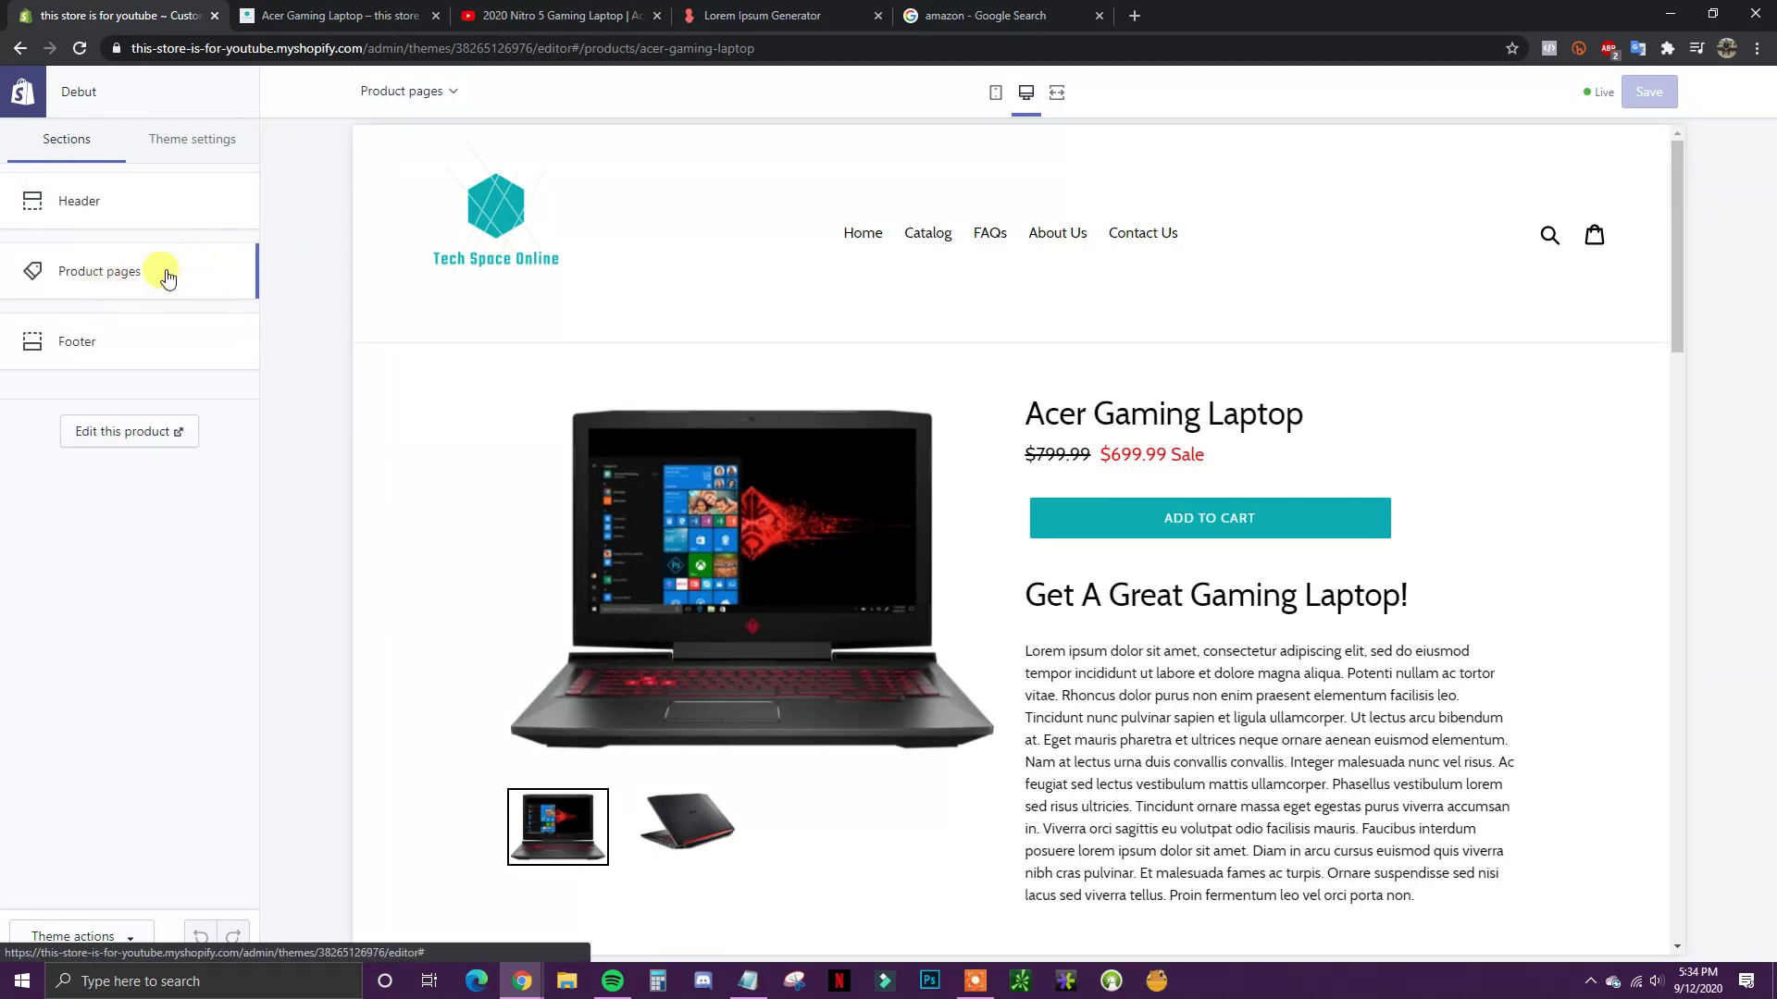
# Step: Open the Product pages section settings and try the Small, Full-width and Large image sizes, ending on Medium
pyautogui.click(170, 274)
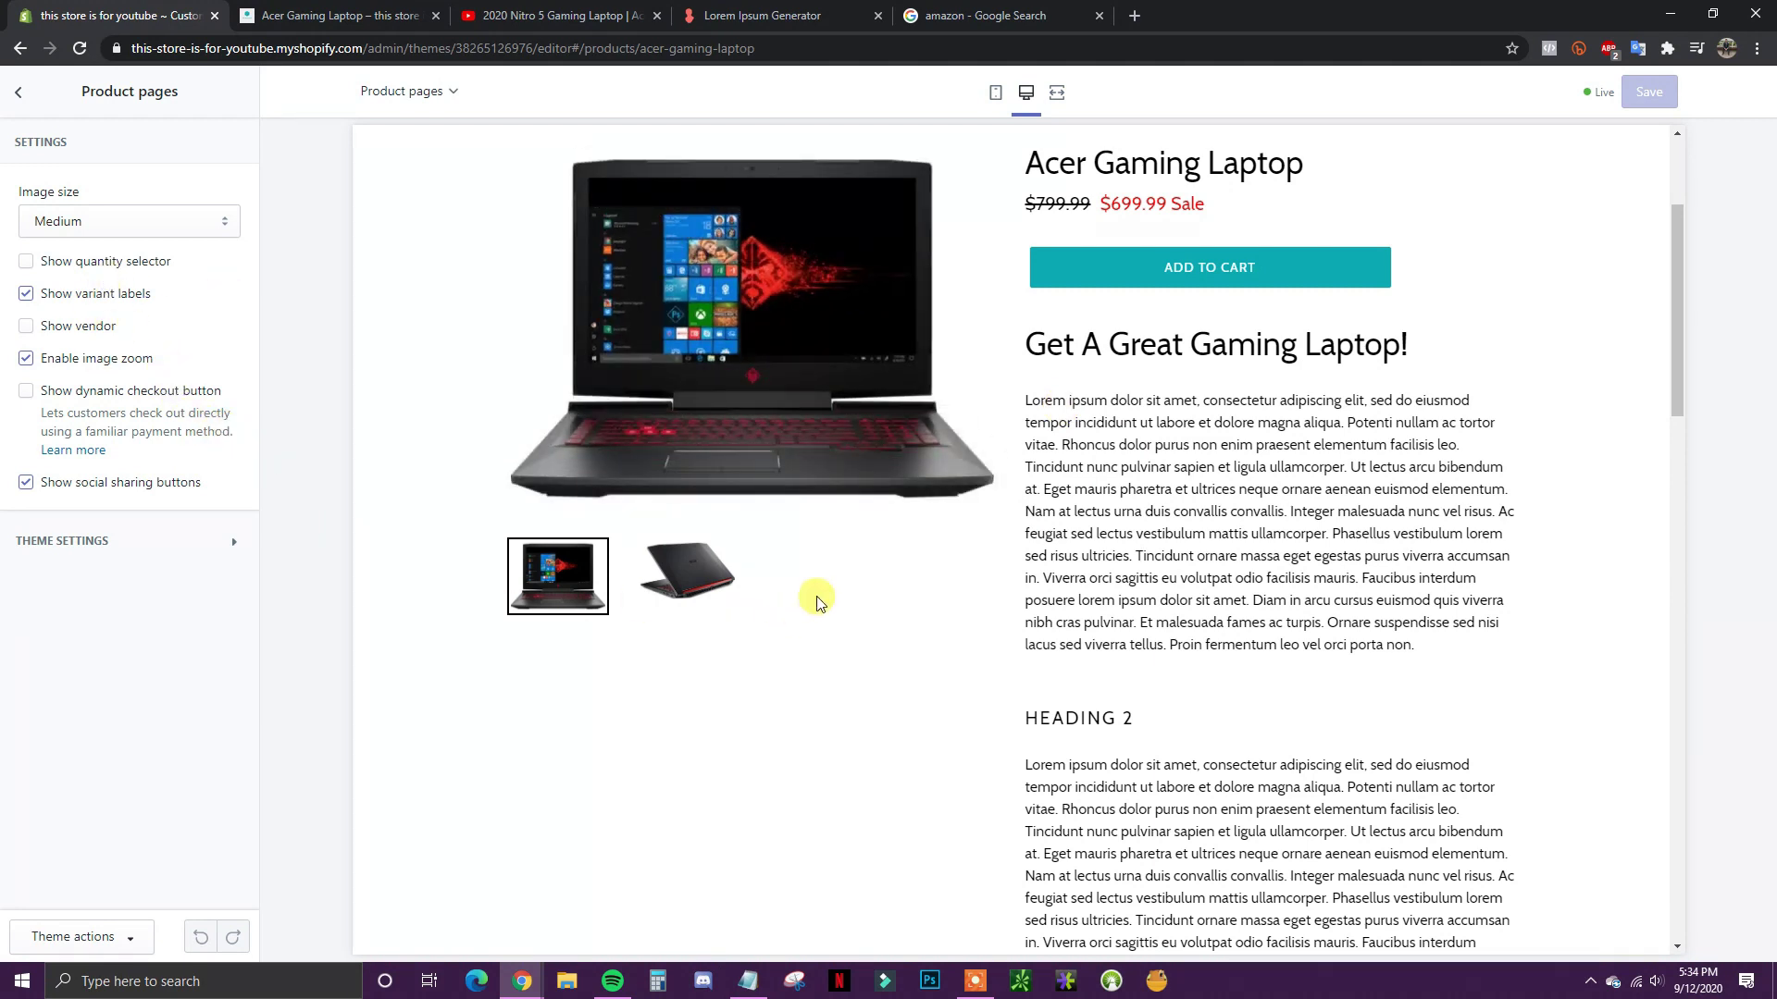
pyautogui.scroll(1, 1001, 624)
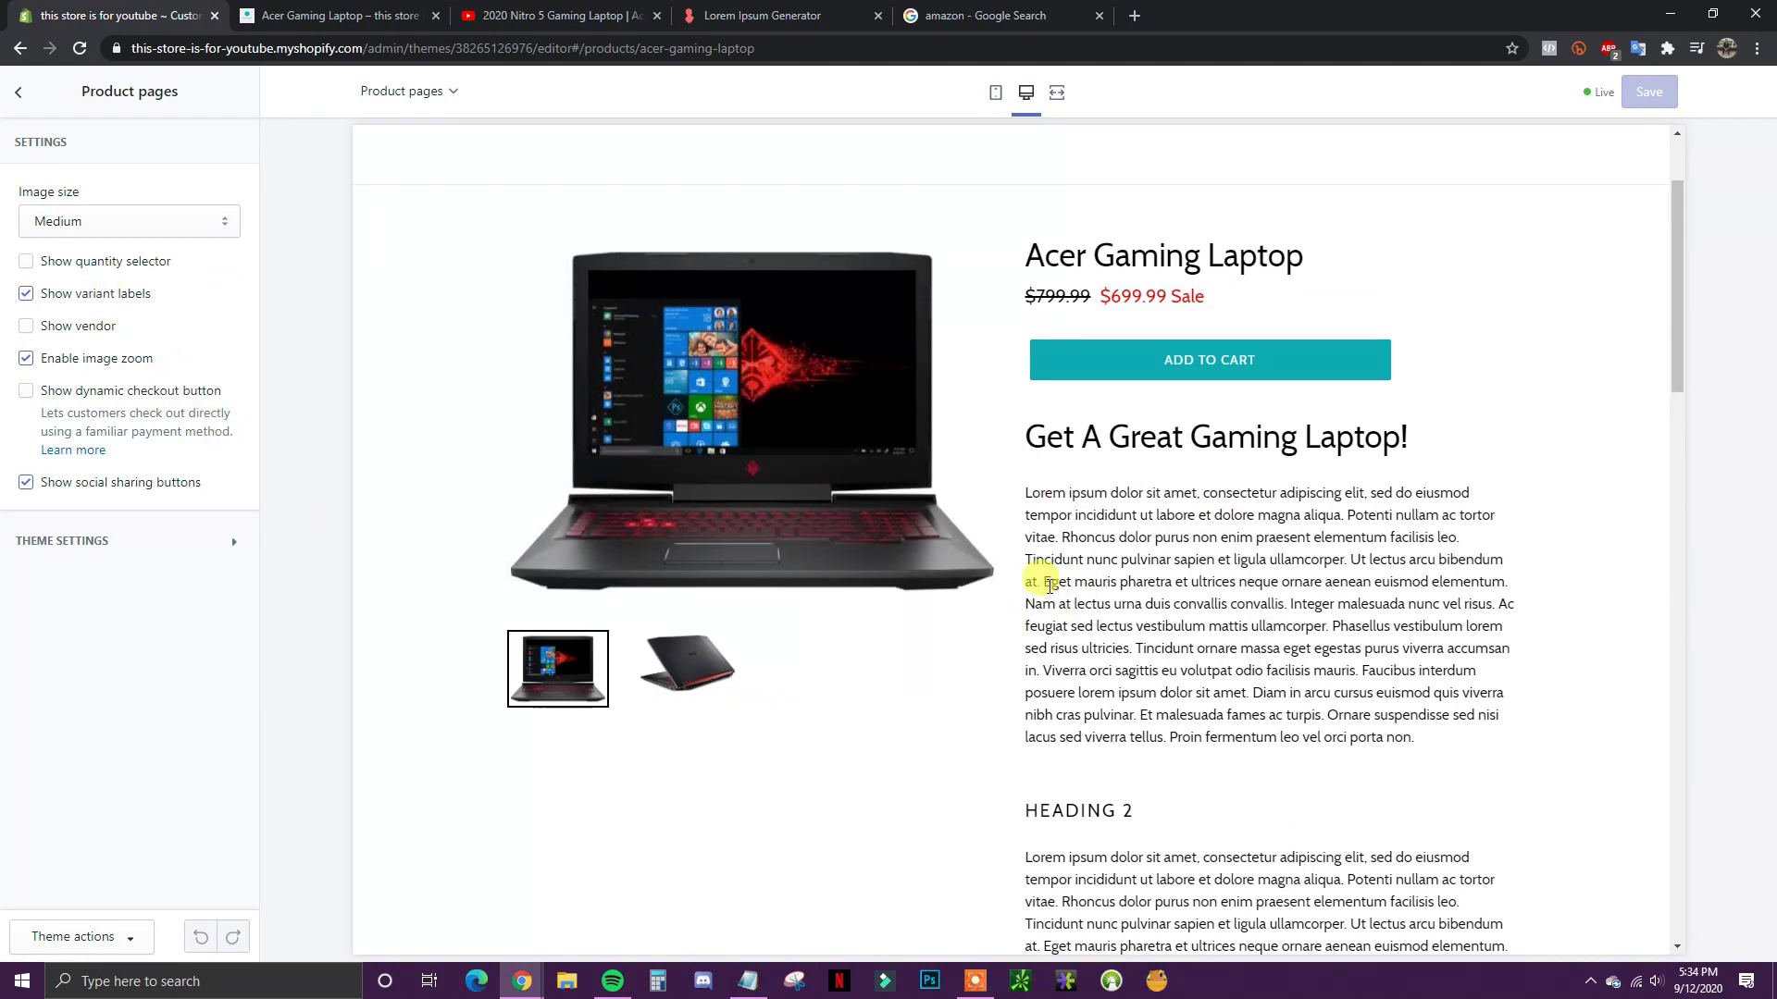
pyautogui.click(186, 231)
pyautogui.click(148, 247)
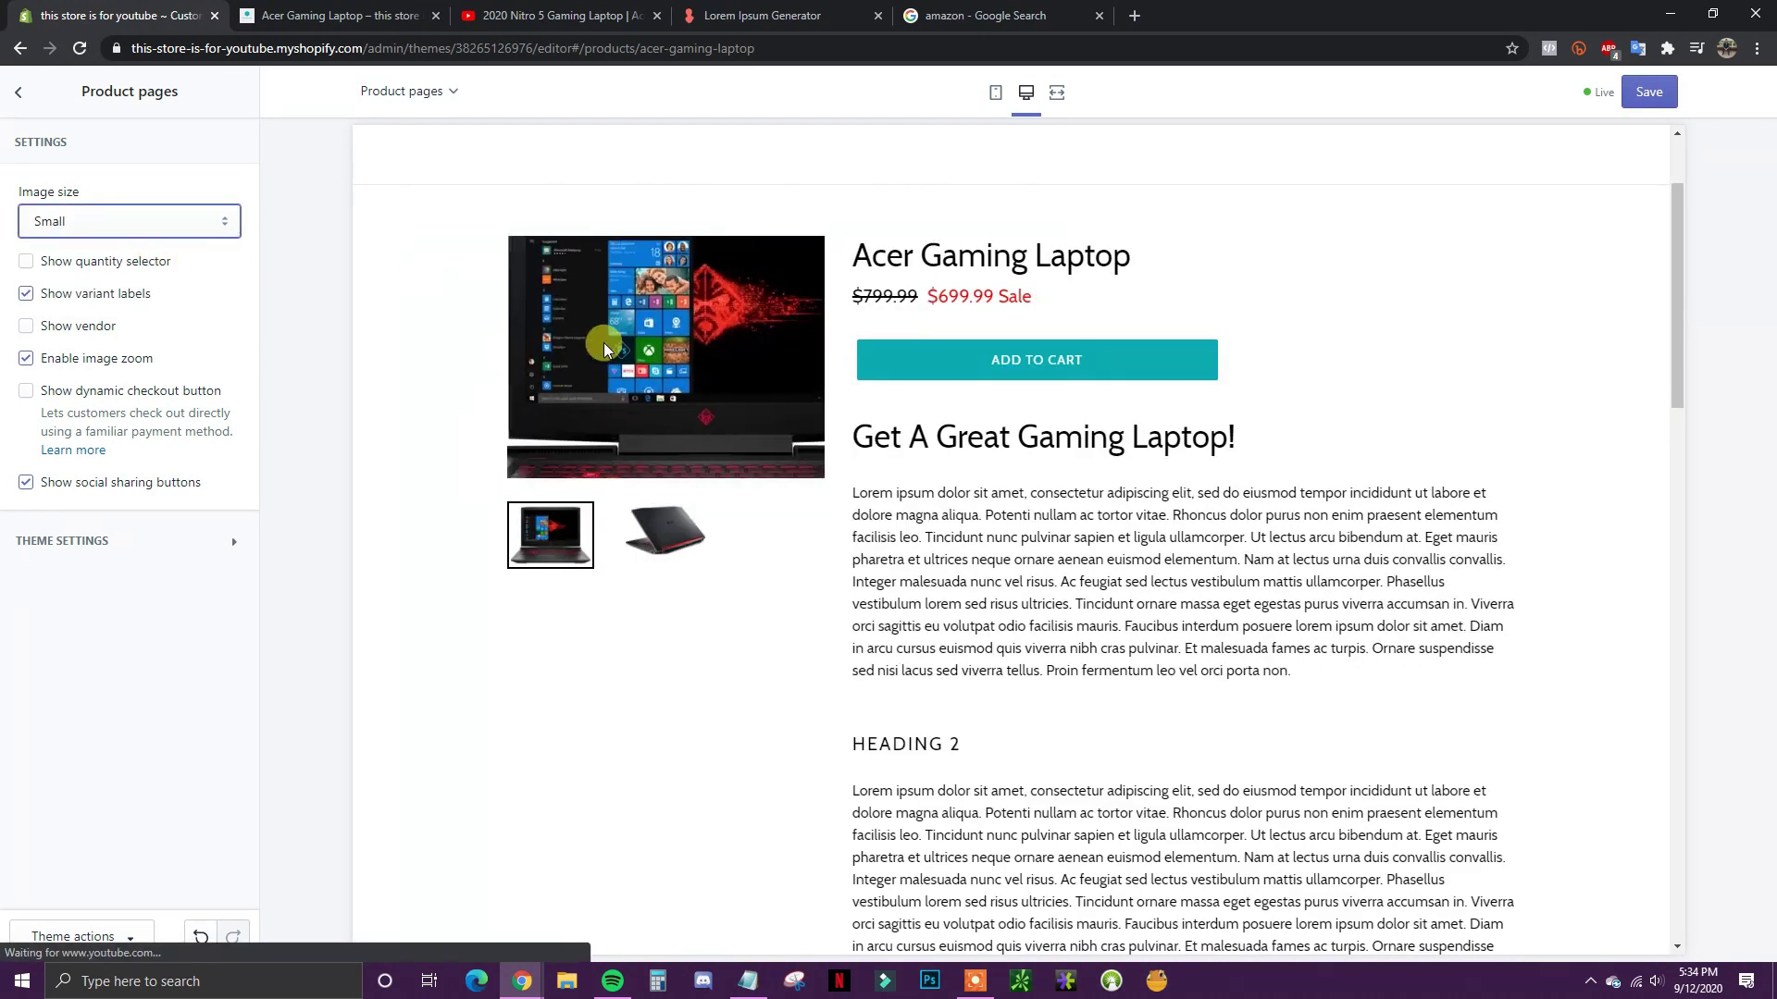
pyautogui.click(111, 222)
pyautogui.click(121, 298)
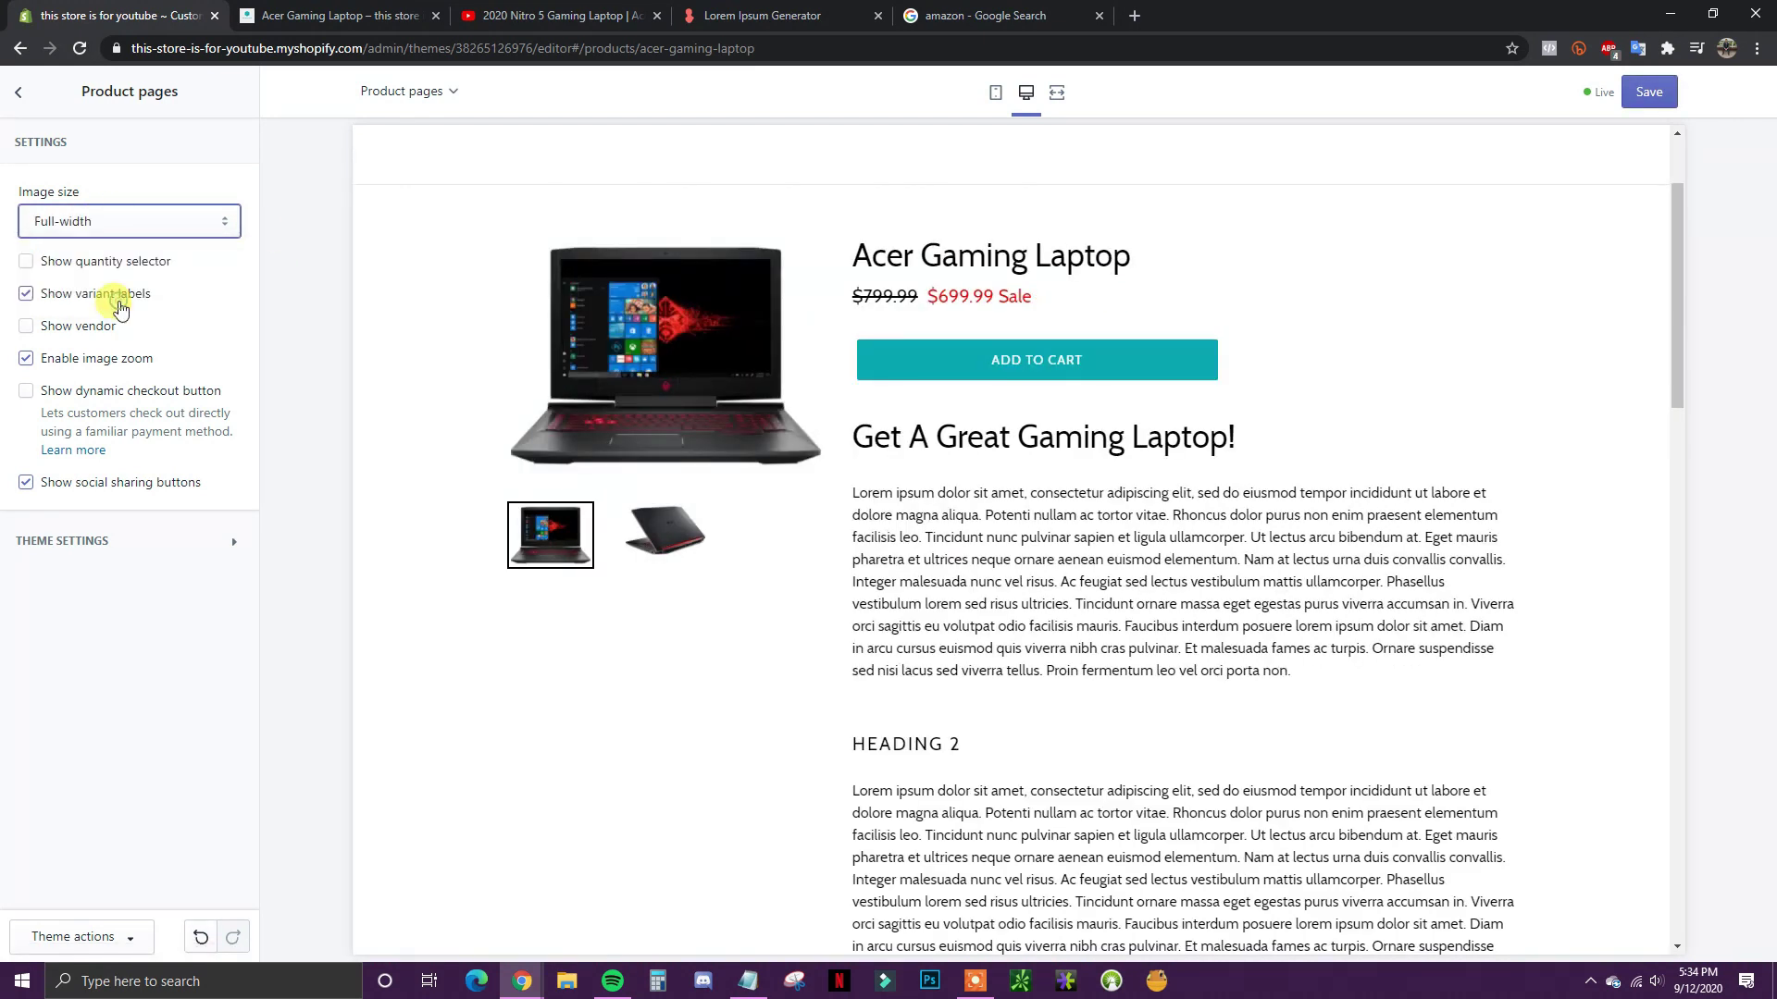
pyautogui.click(212, 226)
pyautogui.click(120, 279)
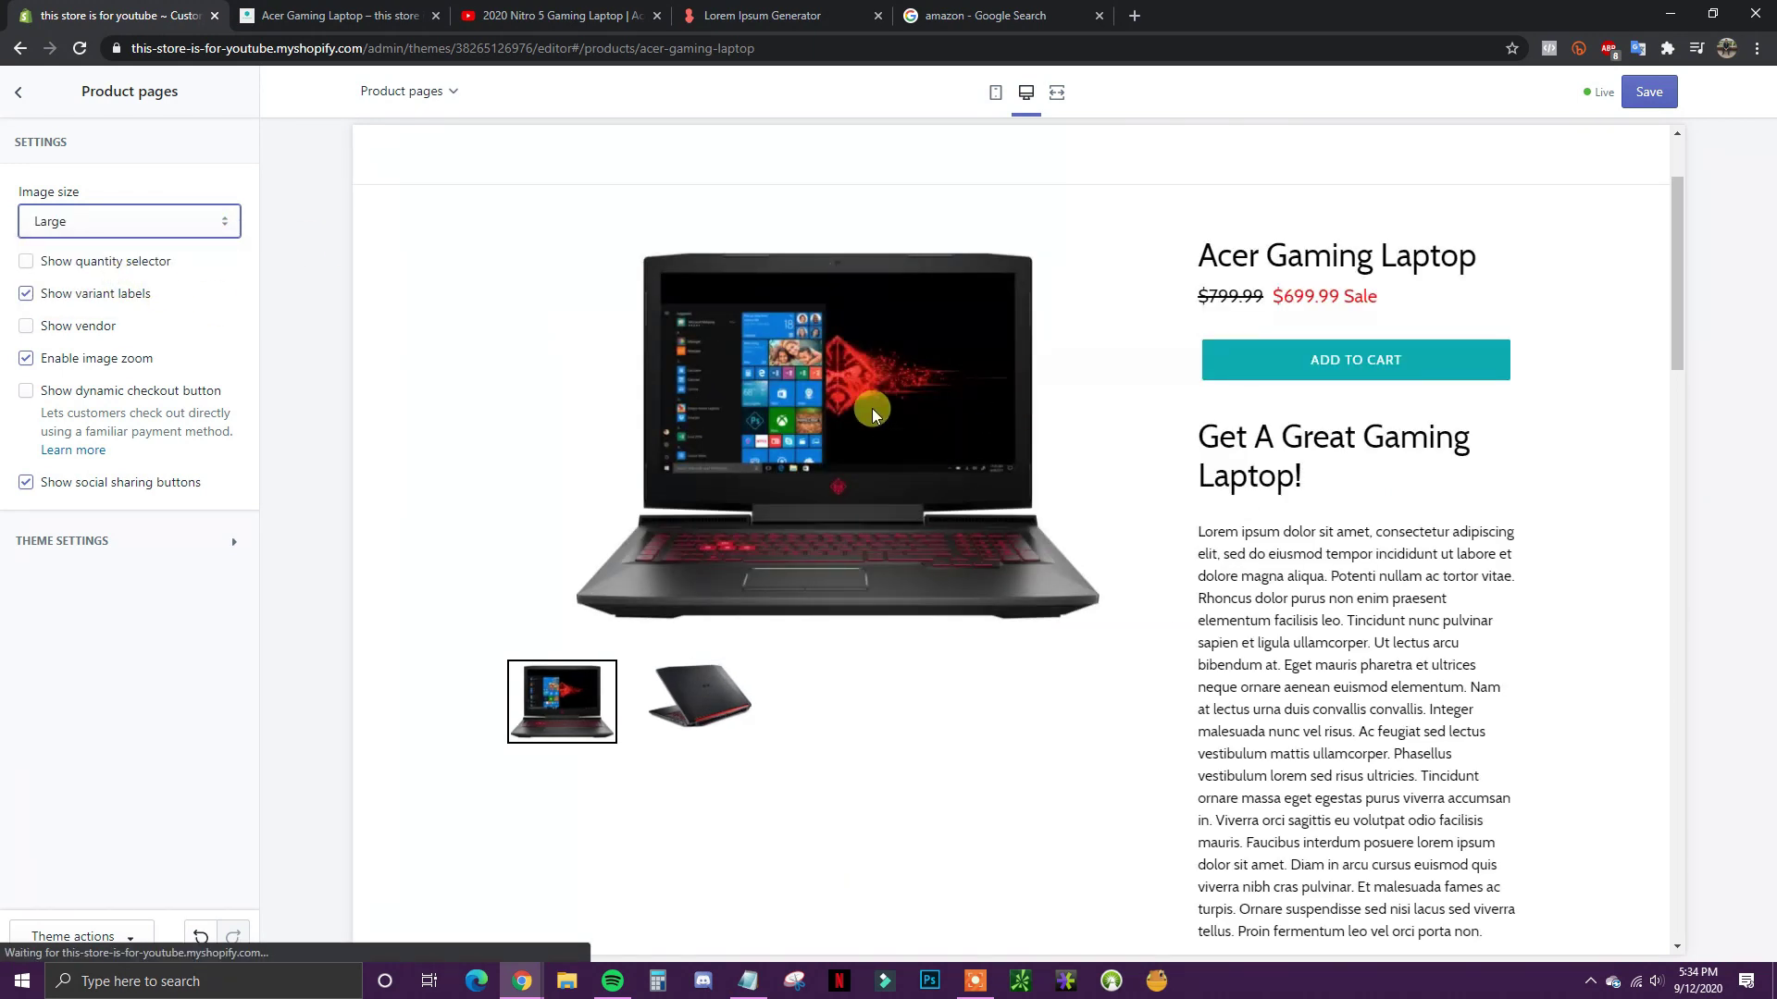
pyautogui.click(111, 222)
pyautogui.click(128, 261)
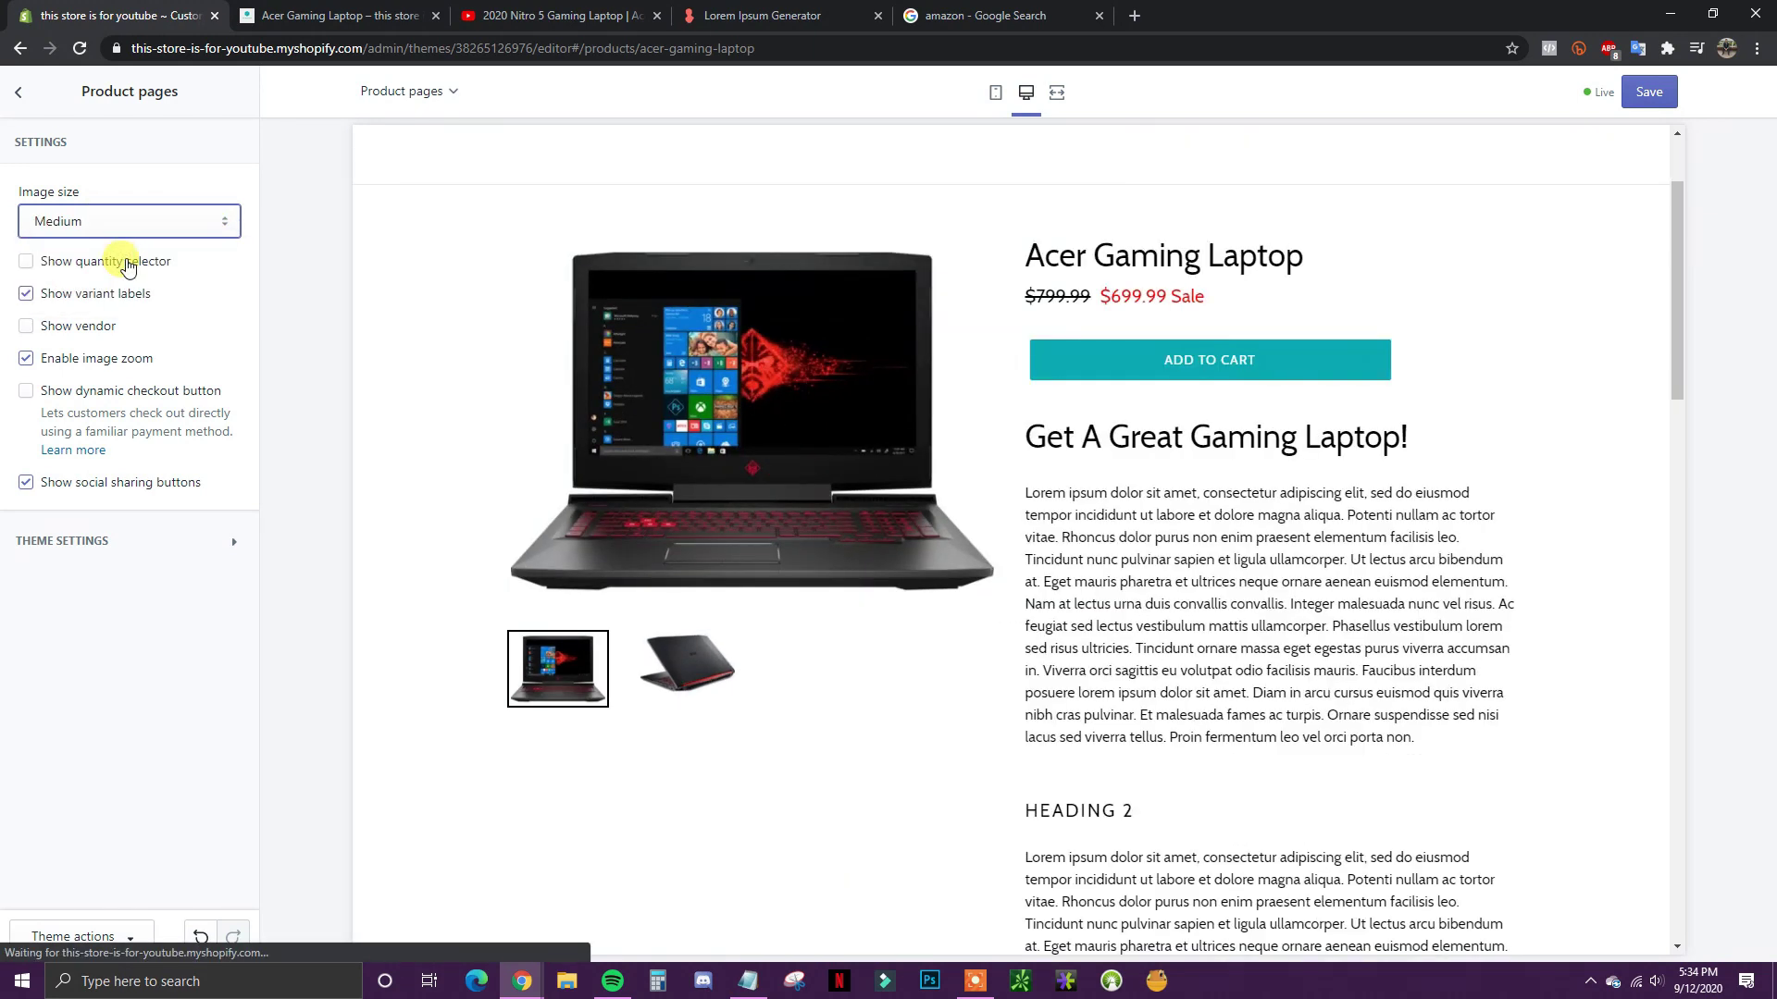
# Step: Compare the Small, Full-width and Large product image sizes again in the desktop preview
pyautogui.click(219, 223)
pyautogui.click(194, 246)
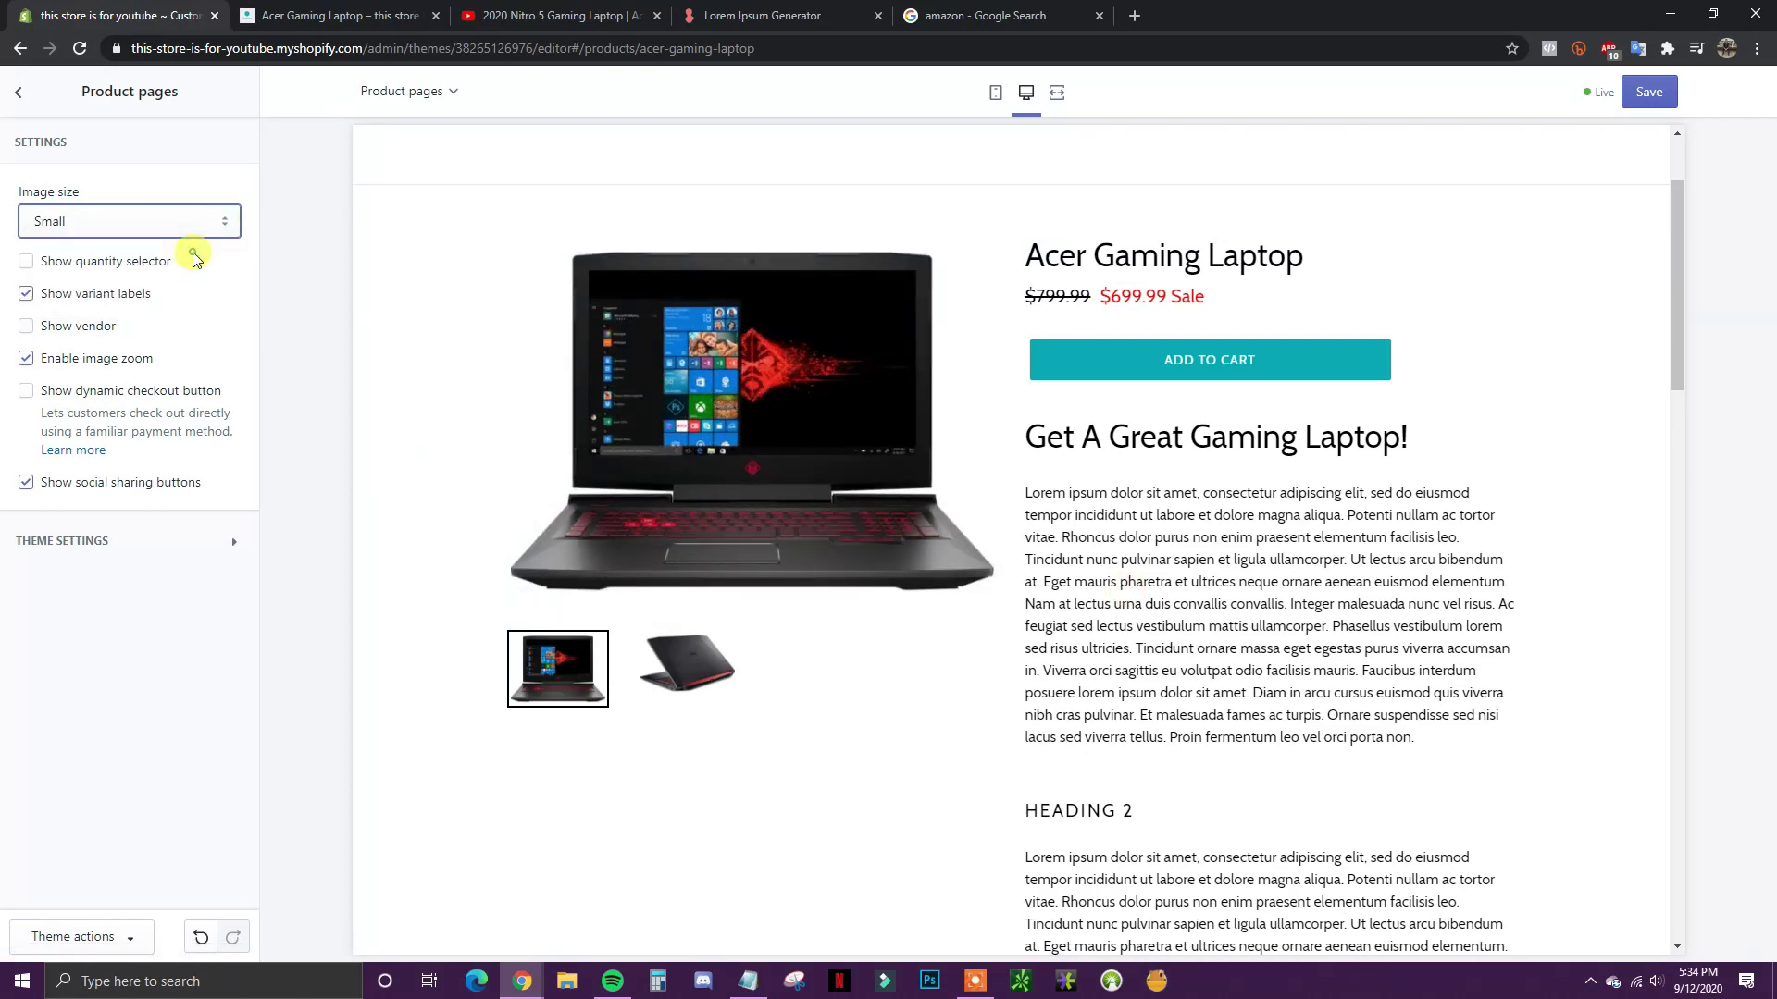
pyautogui.click(188, 224)
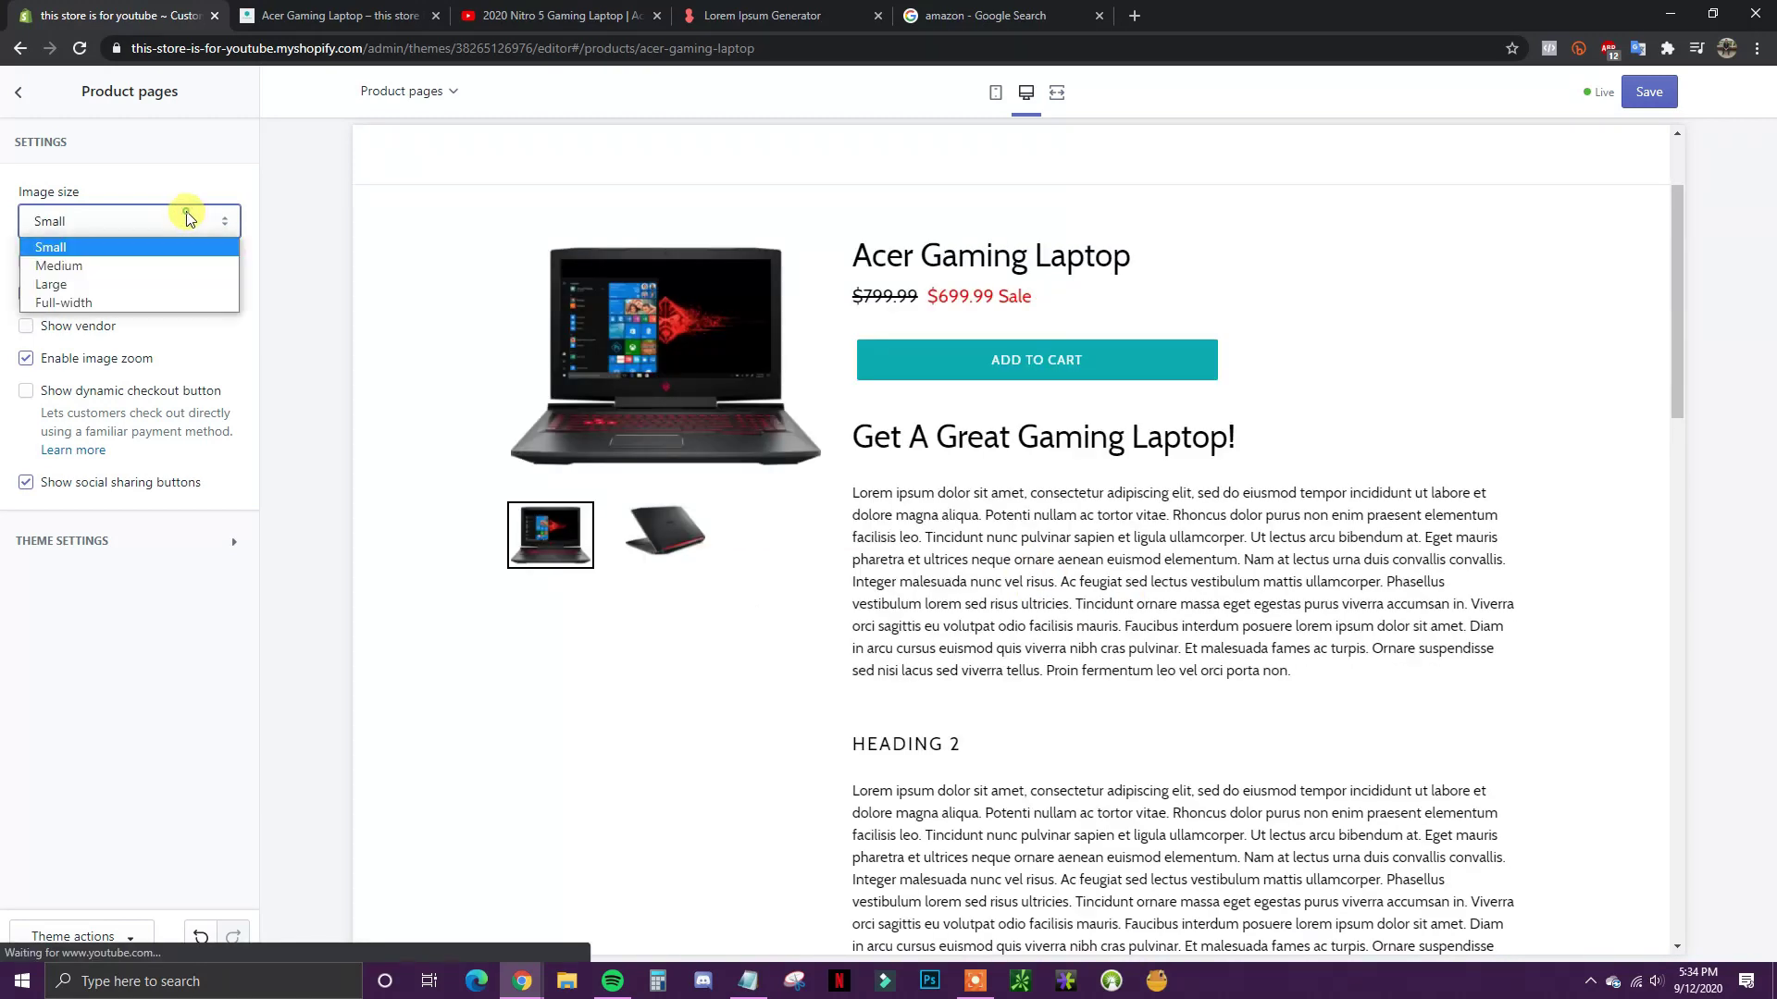
pyautogui.click(117, 305)
pyautogui.click(145, 205)
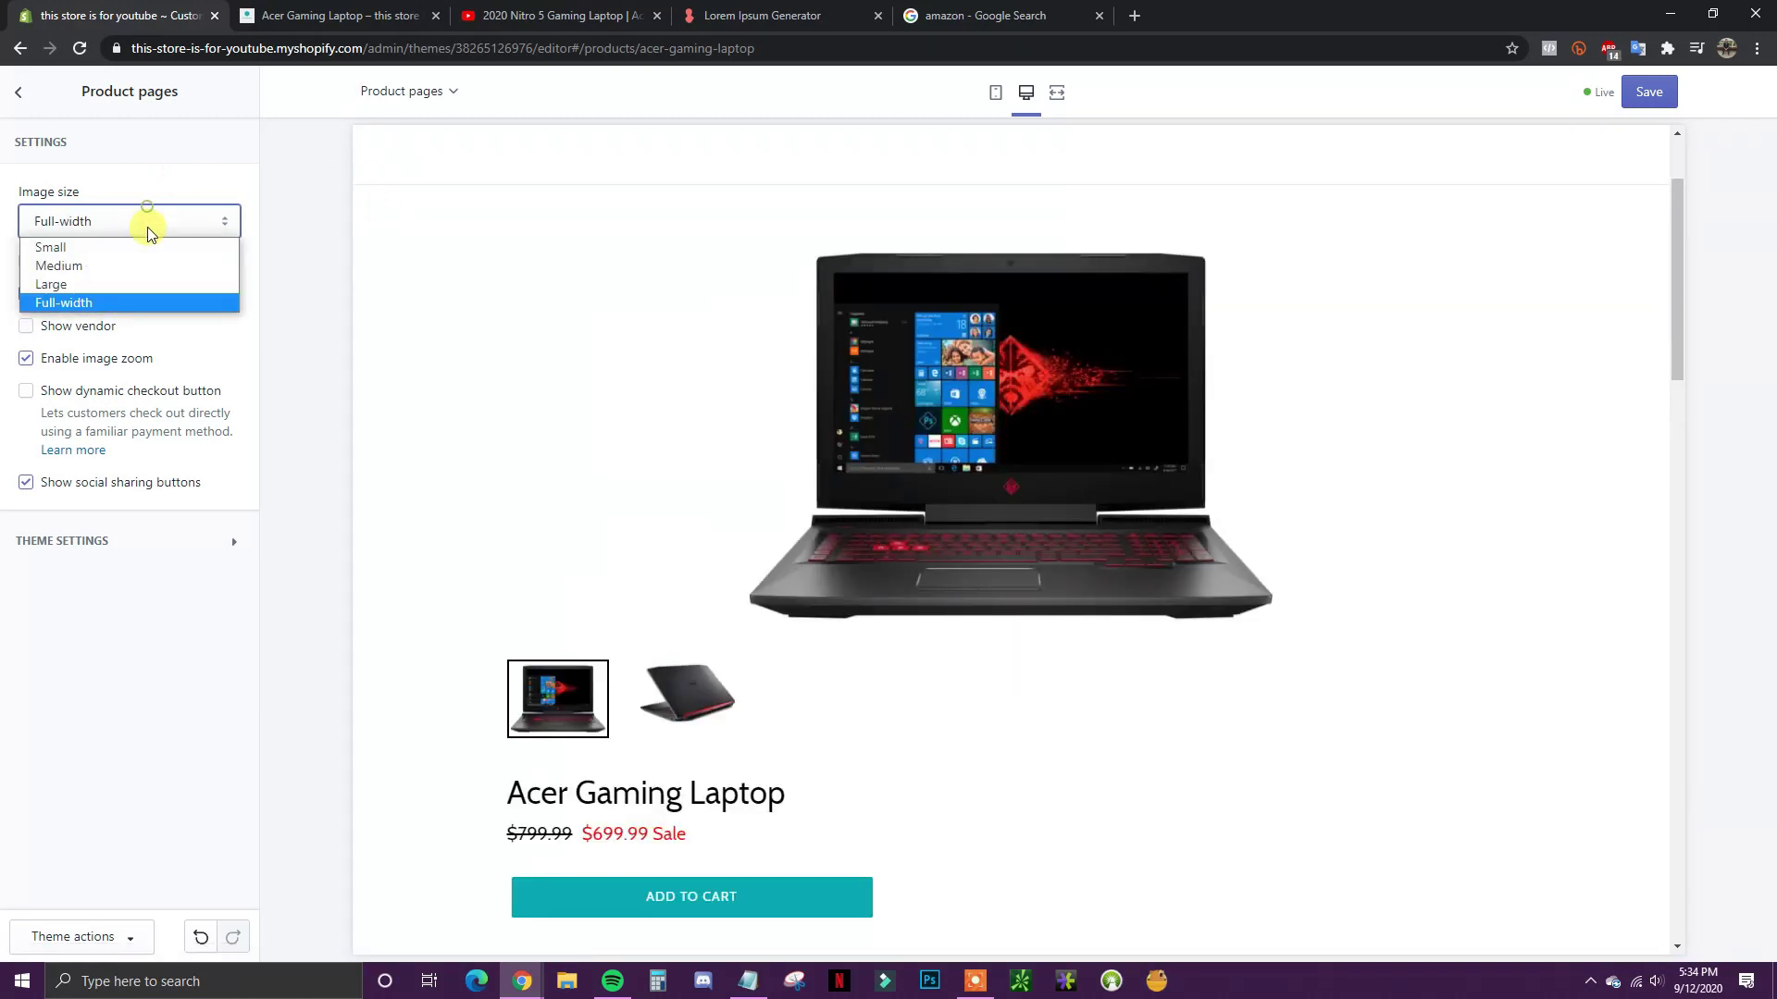
pyautogui.click(131, 281)
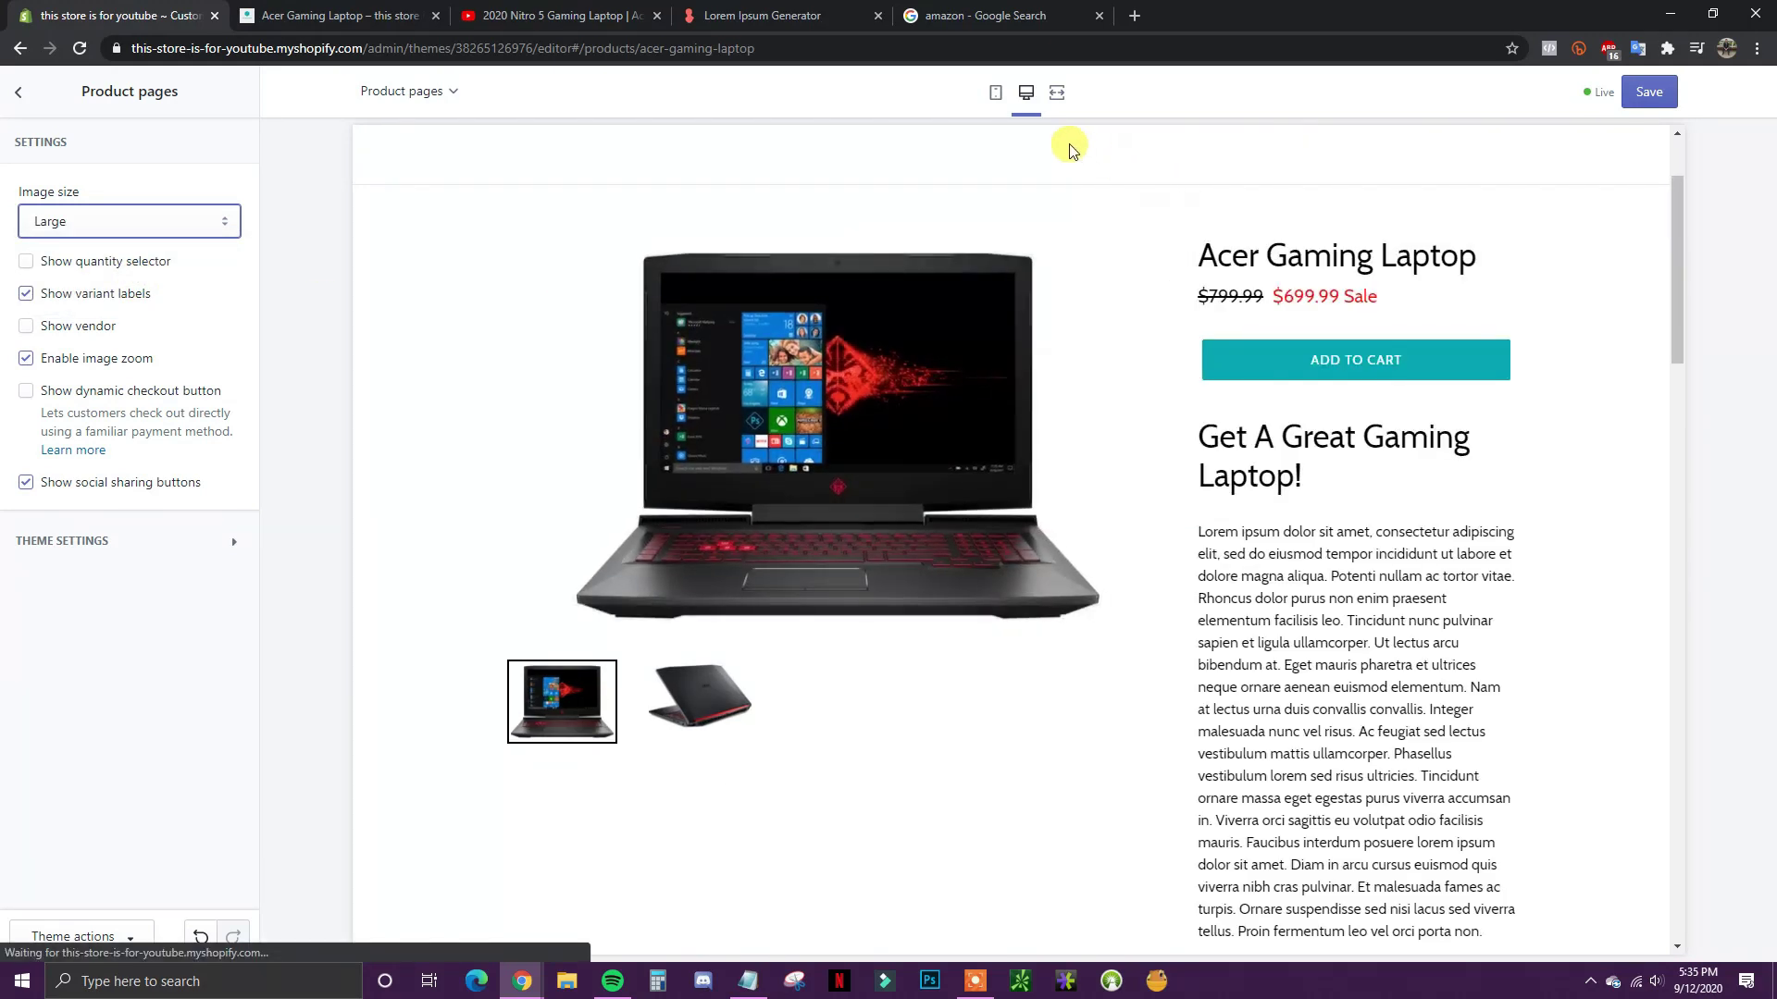
# Step: Try the Small and Full-width image sizes in the mobile preview, set the size to Medium, and return to the desktop preview
pyautogui.click(995, 93)
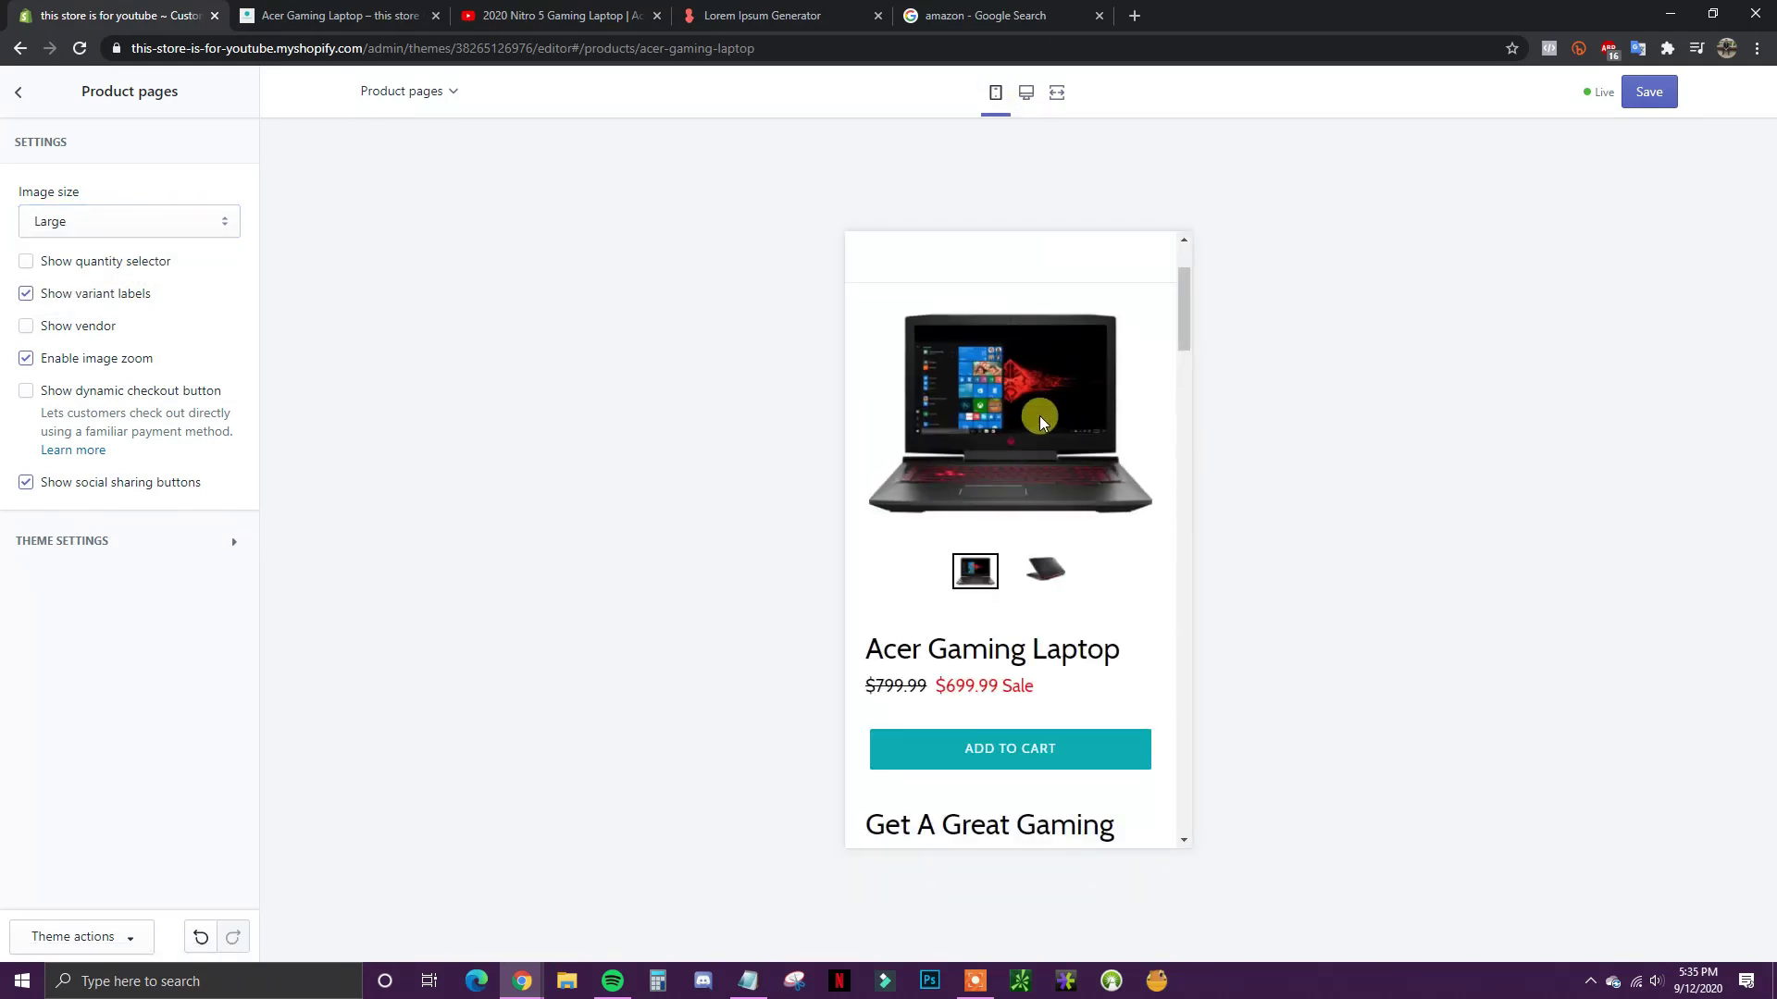
pyautogui.click(162, 227)
pyautogui.click(147, 242)
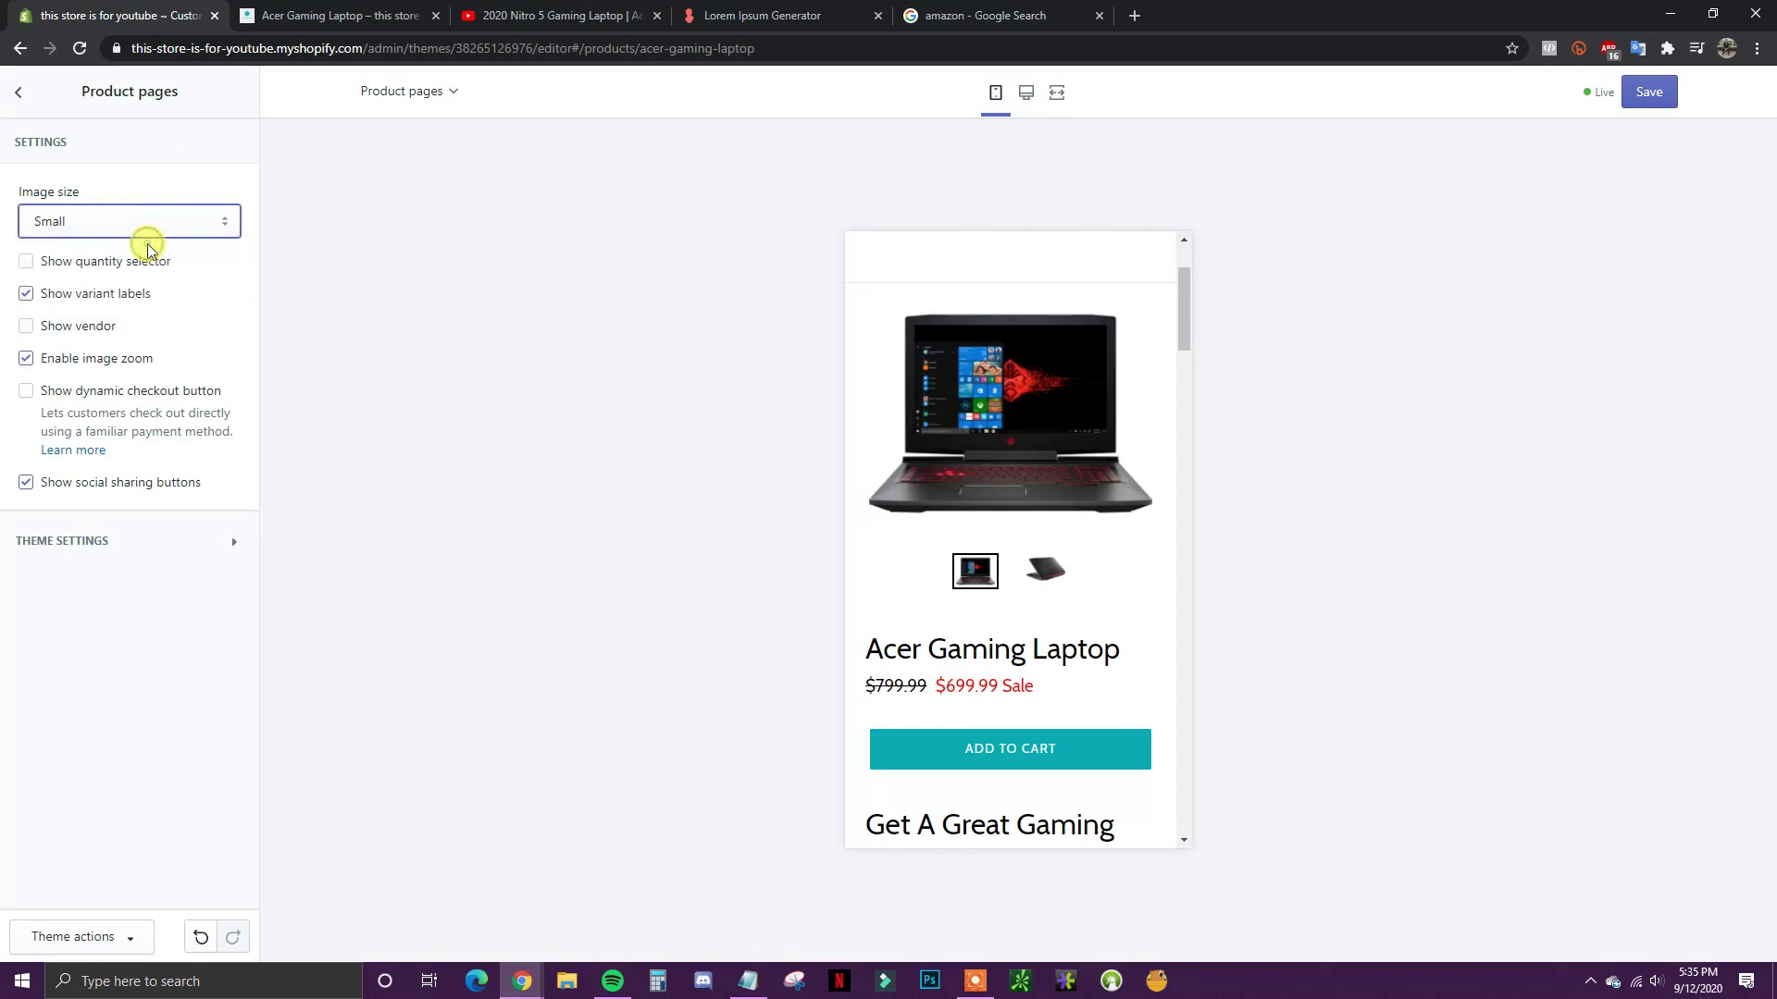
pyautogui.click(197, 231)
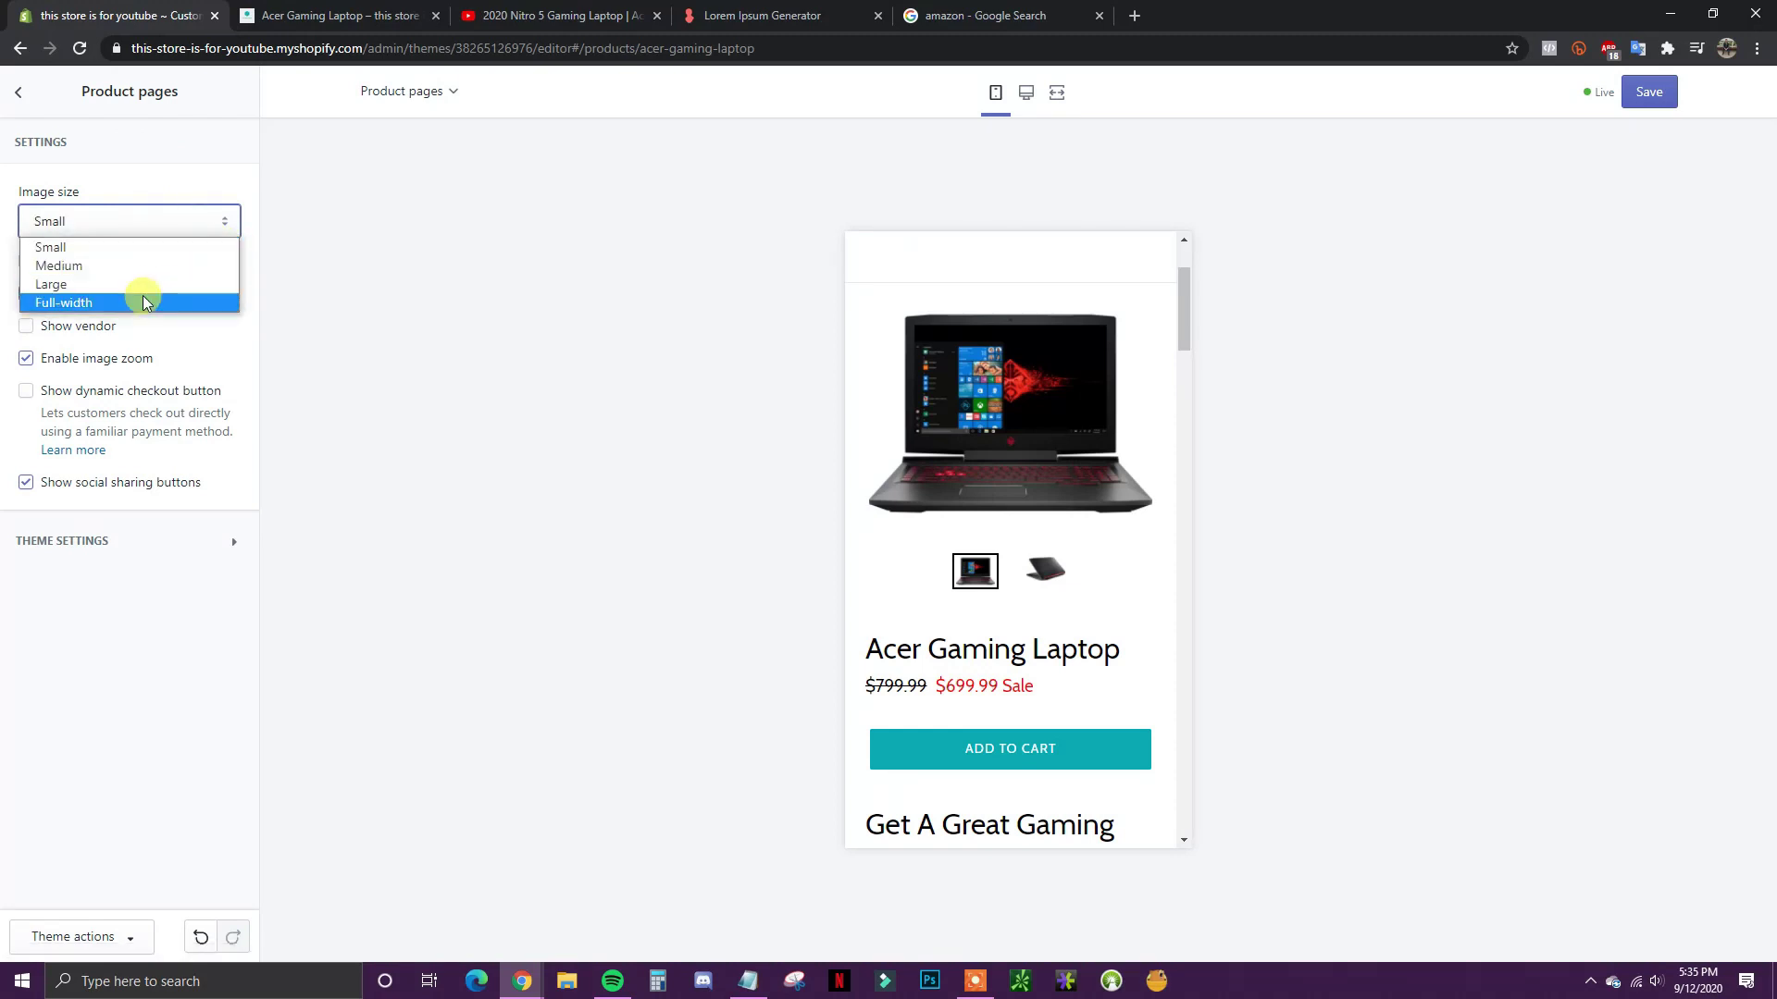
pyautogui.click(142, 294)
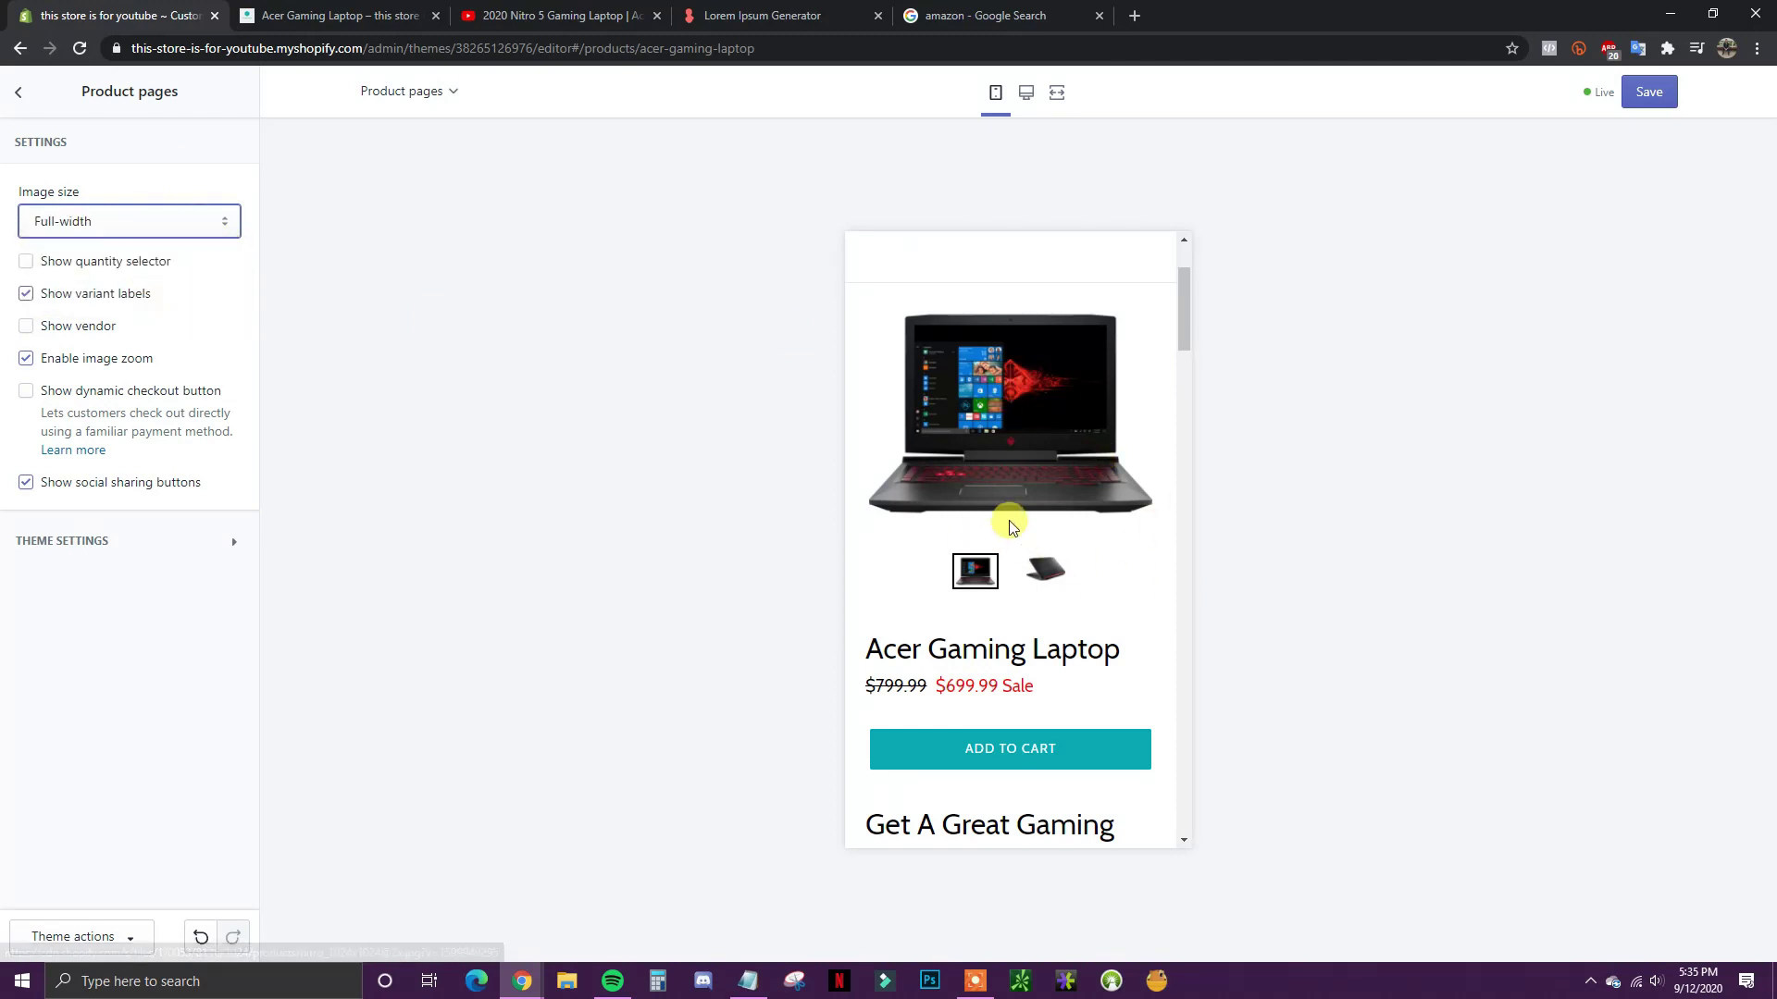
pyautogui.click(225, 227)
pyautogui.click(175, 267)
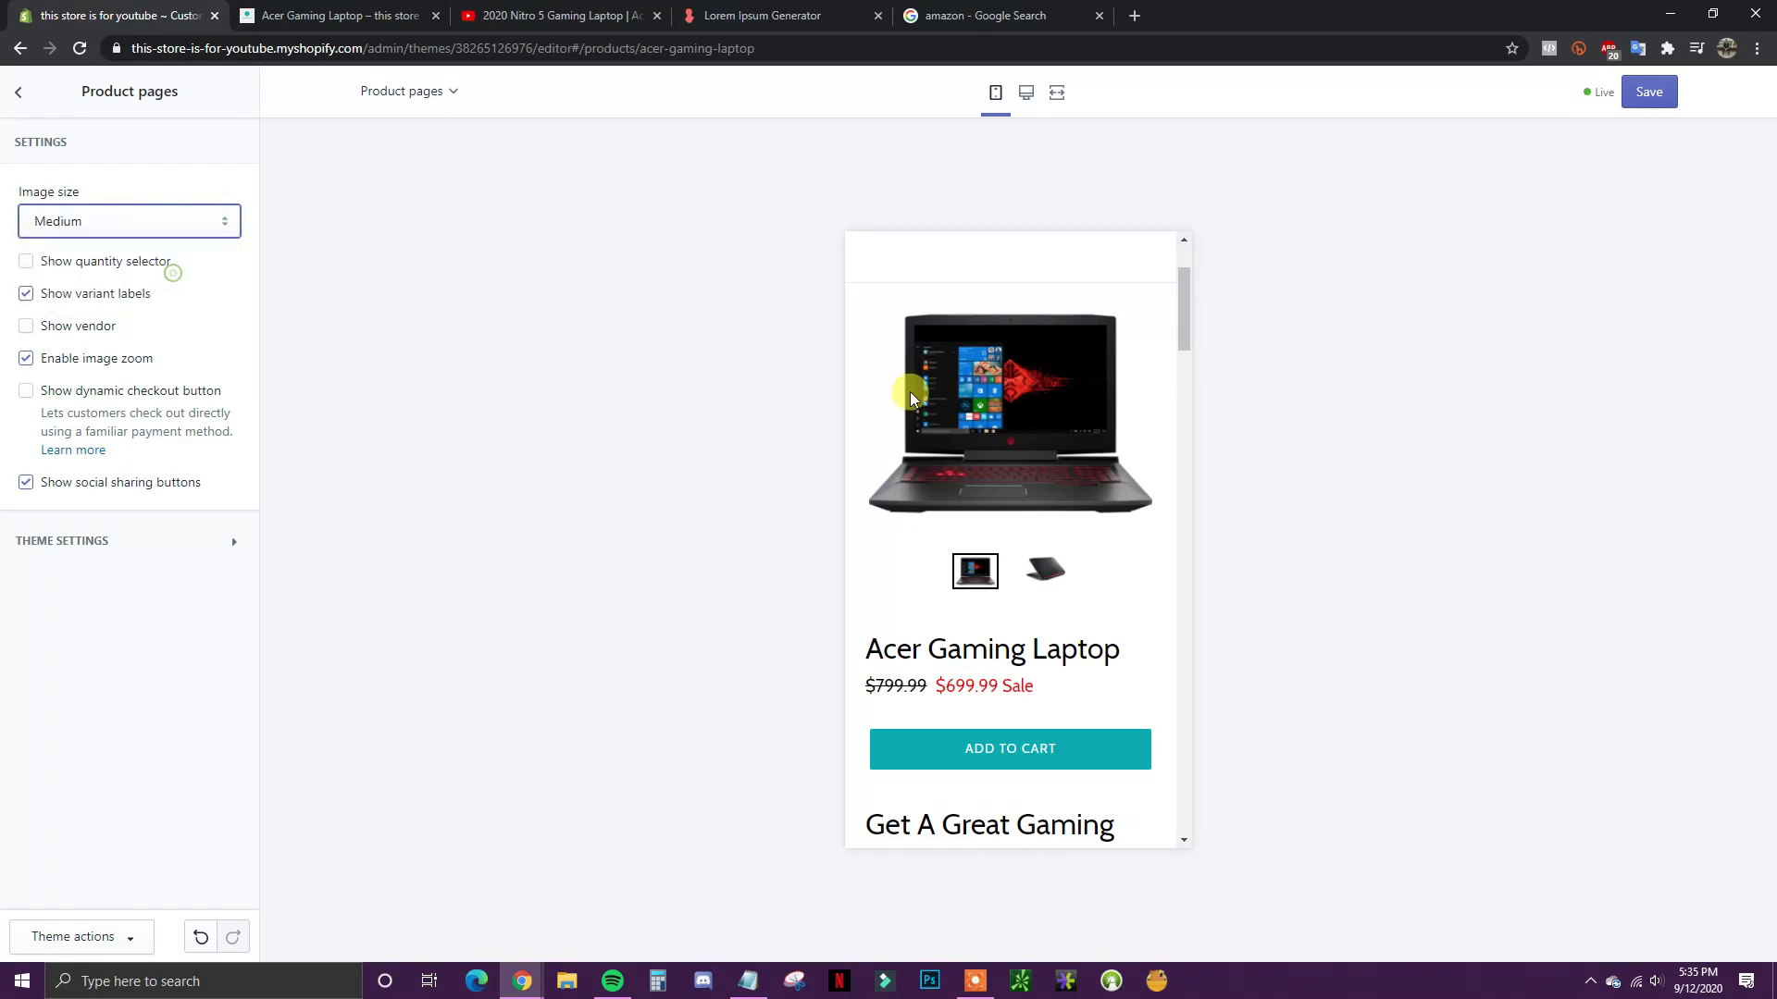
pyautogui.click(1024, 94)
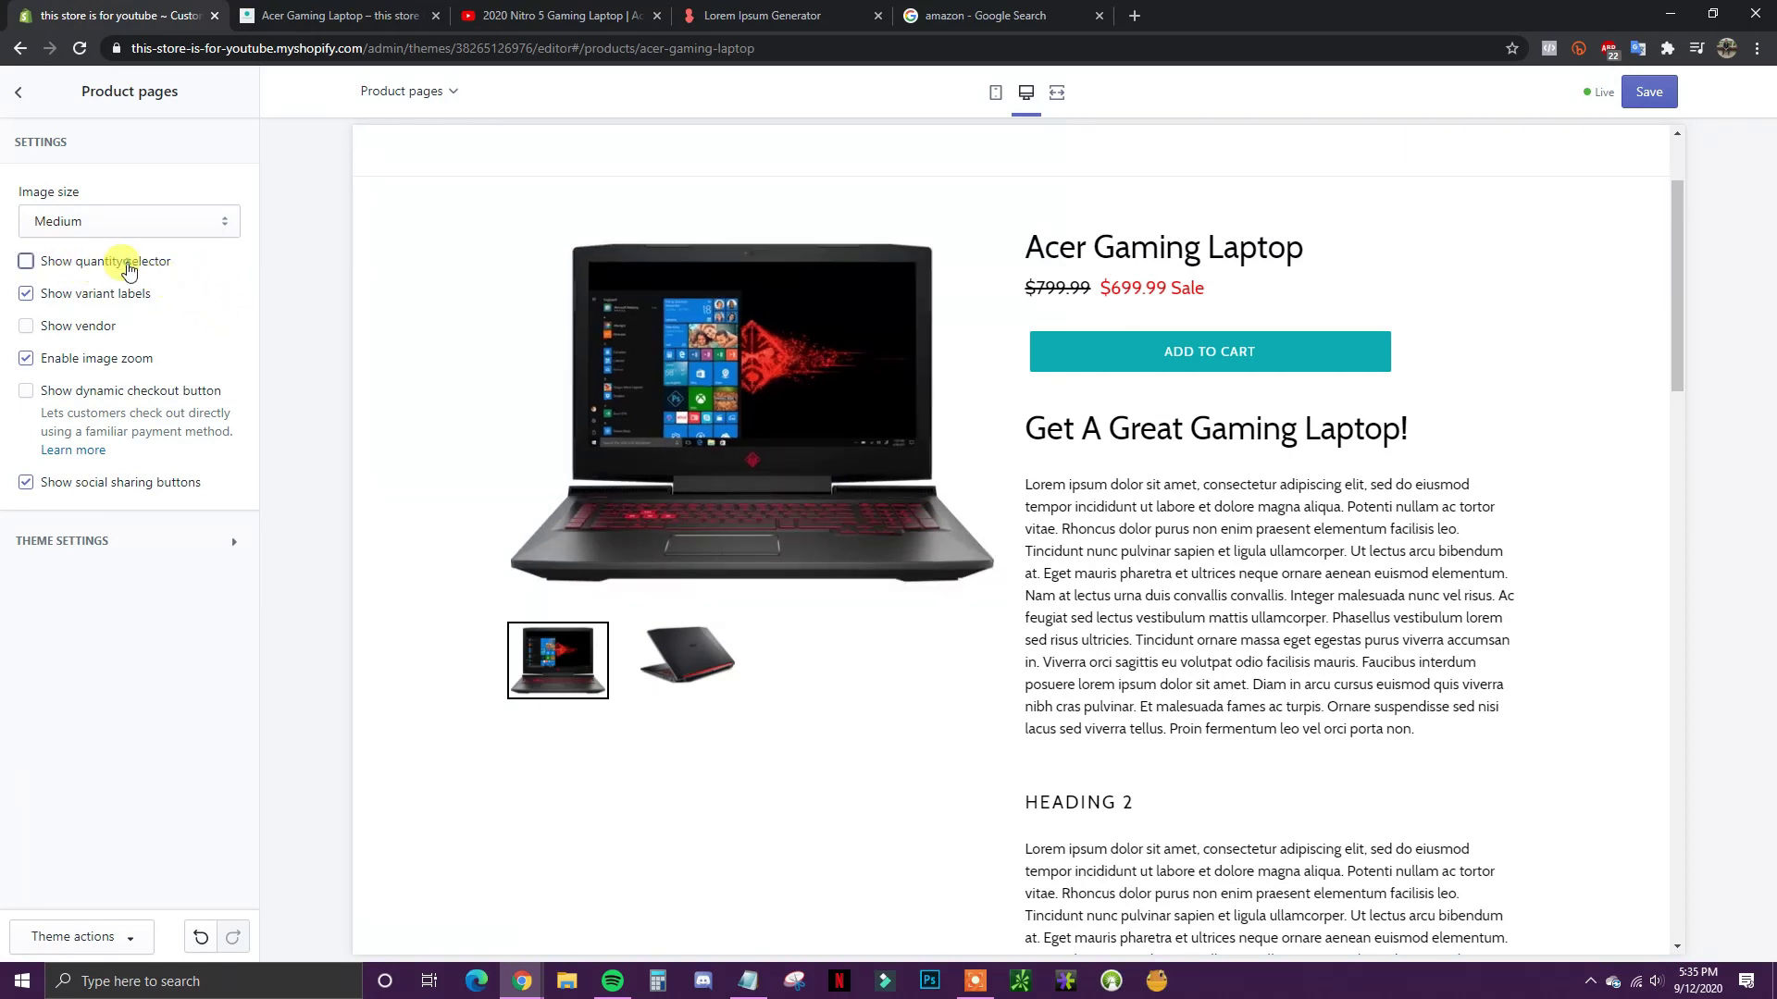
# Step: Show the quantity selector and the vendor on the product page, and check both in the preview
pyautogui.click(129, 267)
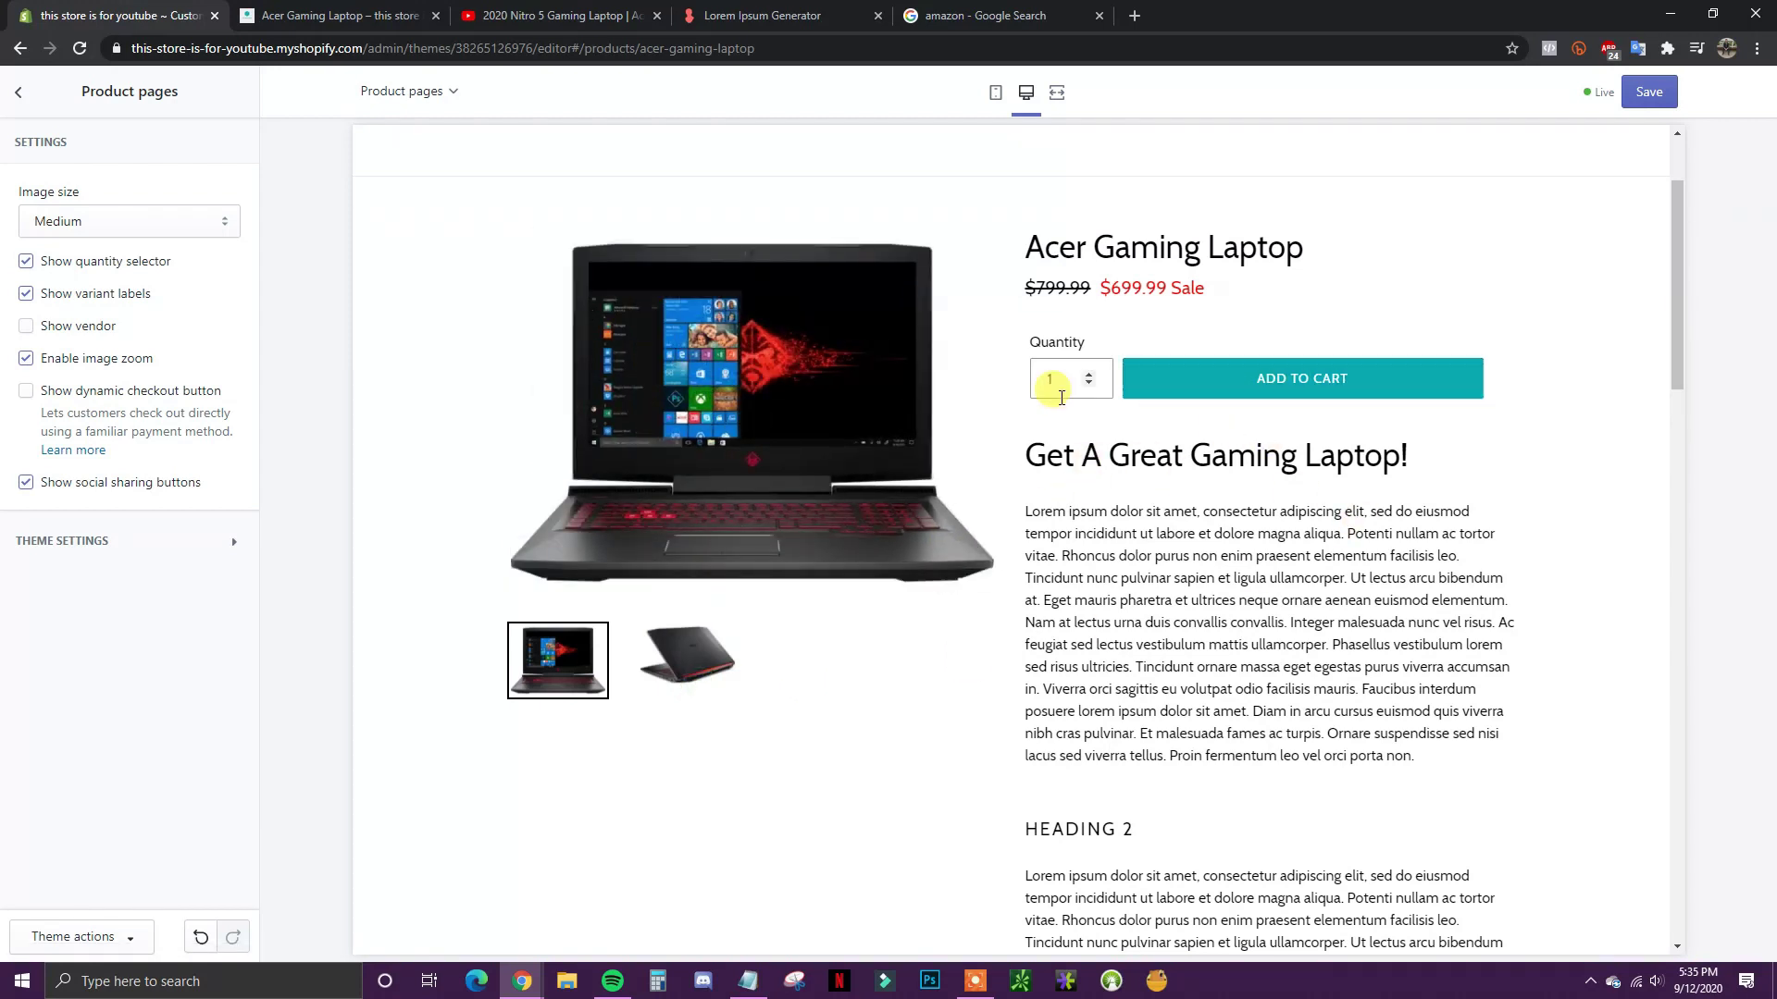
pyautogui.click(137, 272)
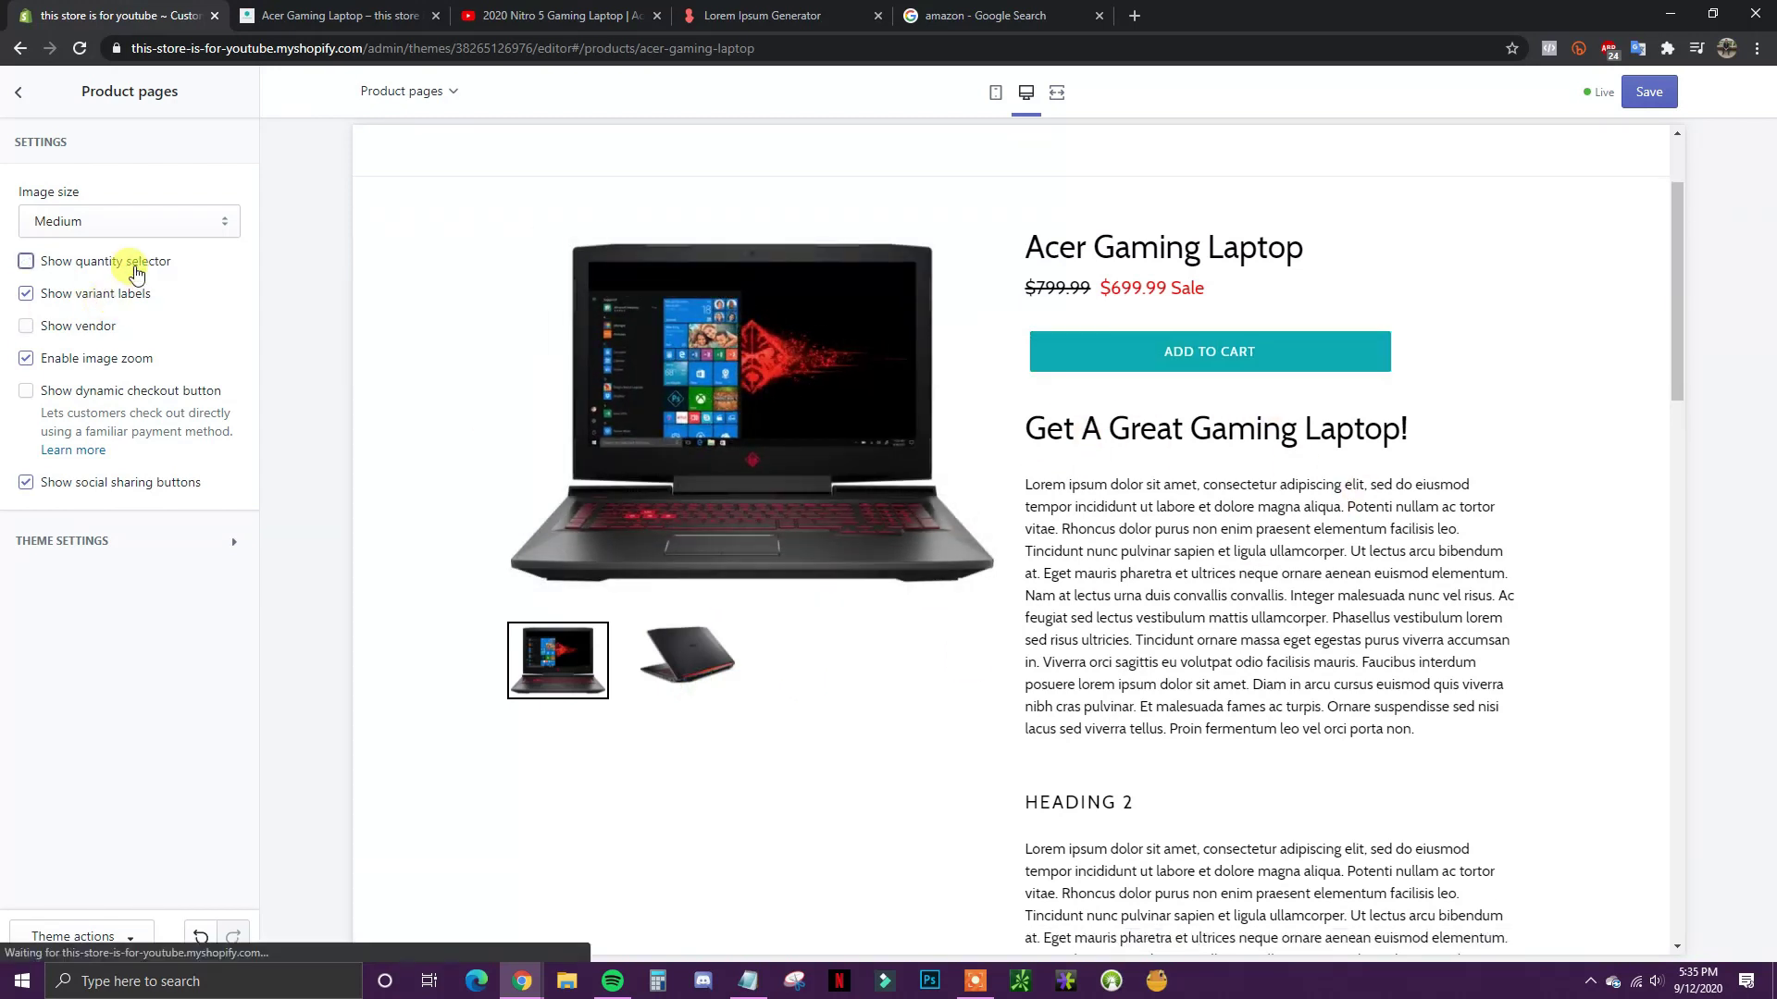
pyautogui.click(28, 262)
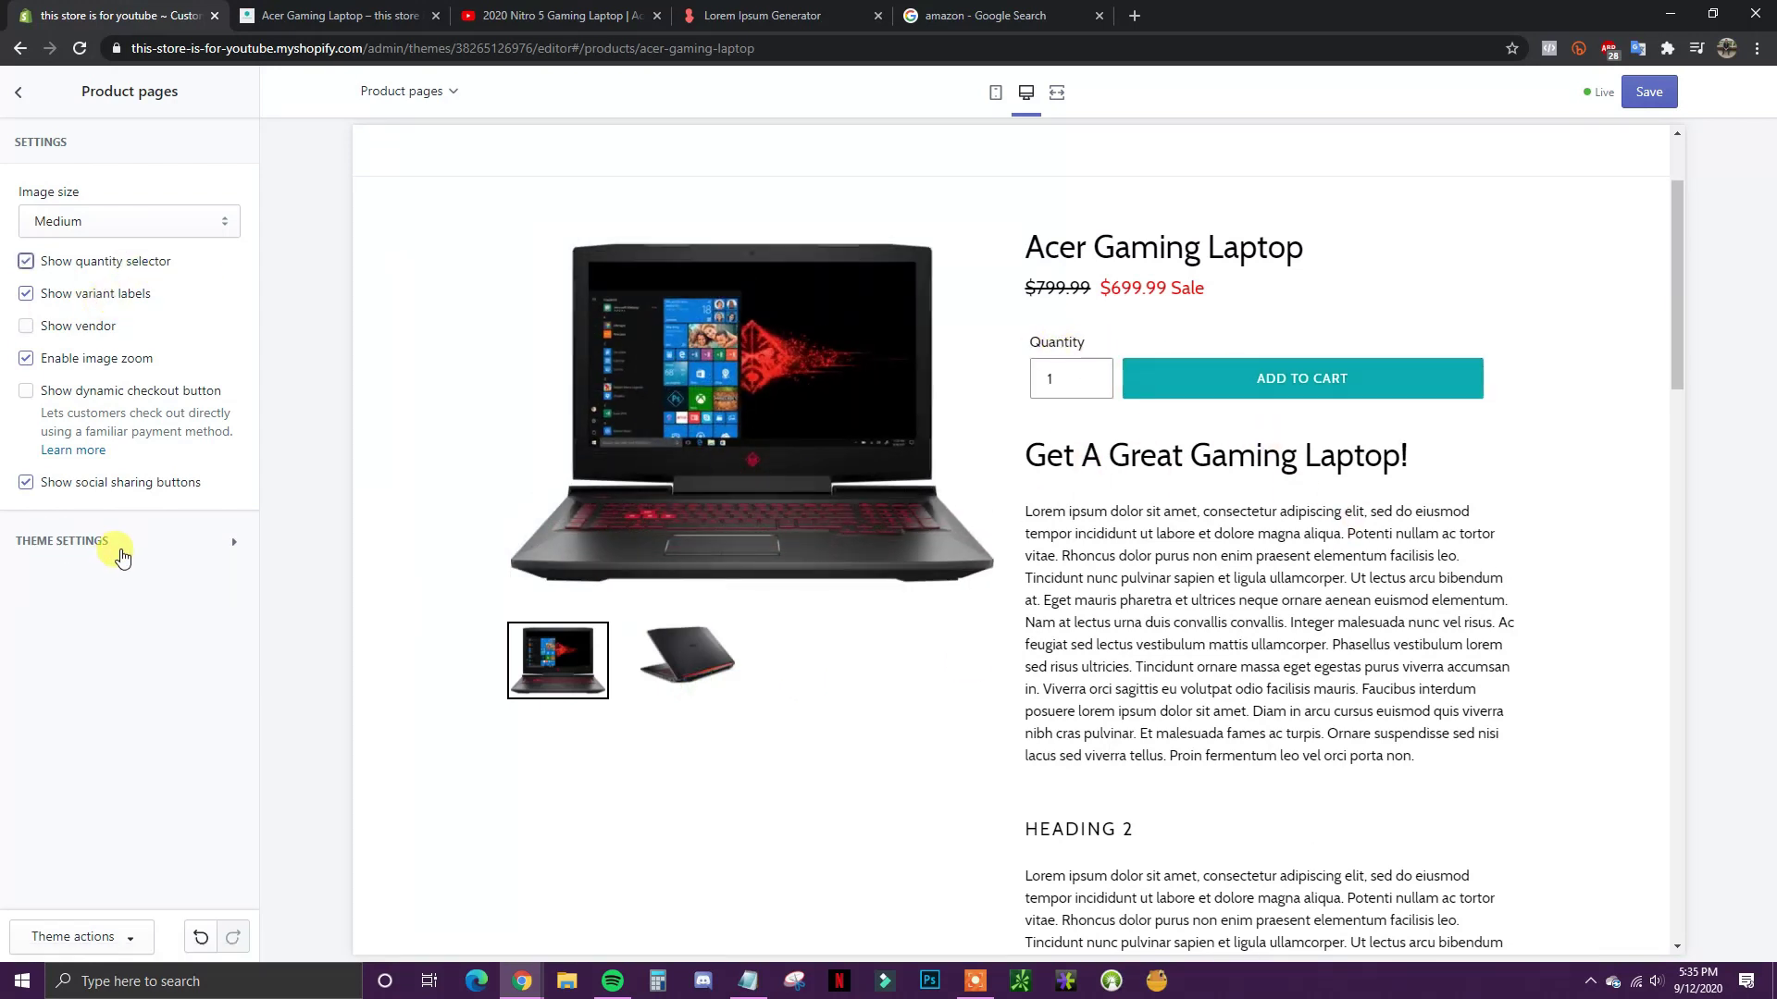
pyautogui.click(74, 331)
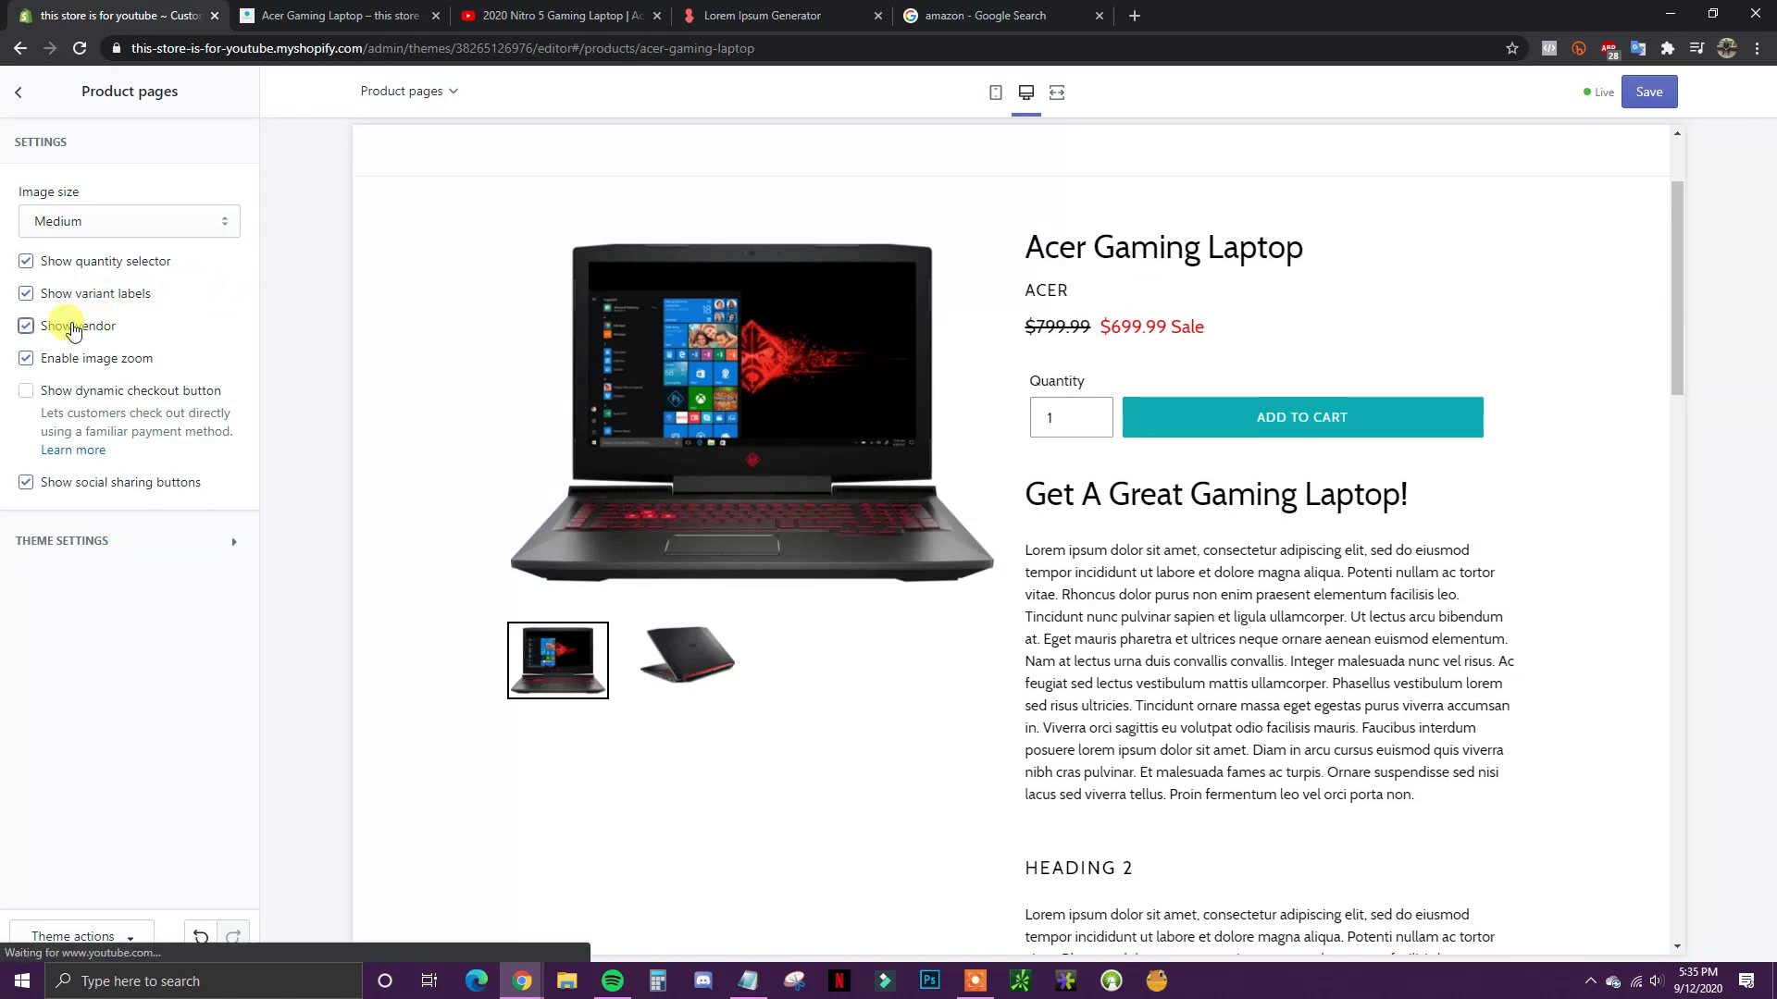
pyautogui.scroll(1, 1225, 448)
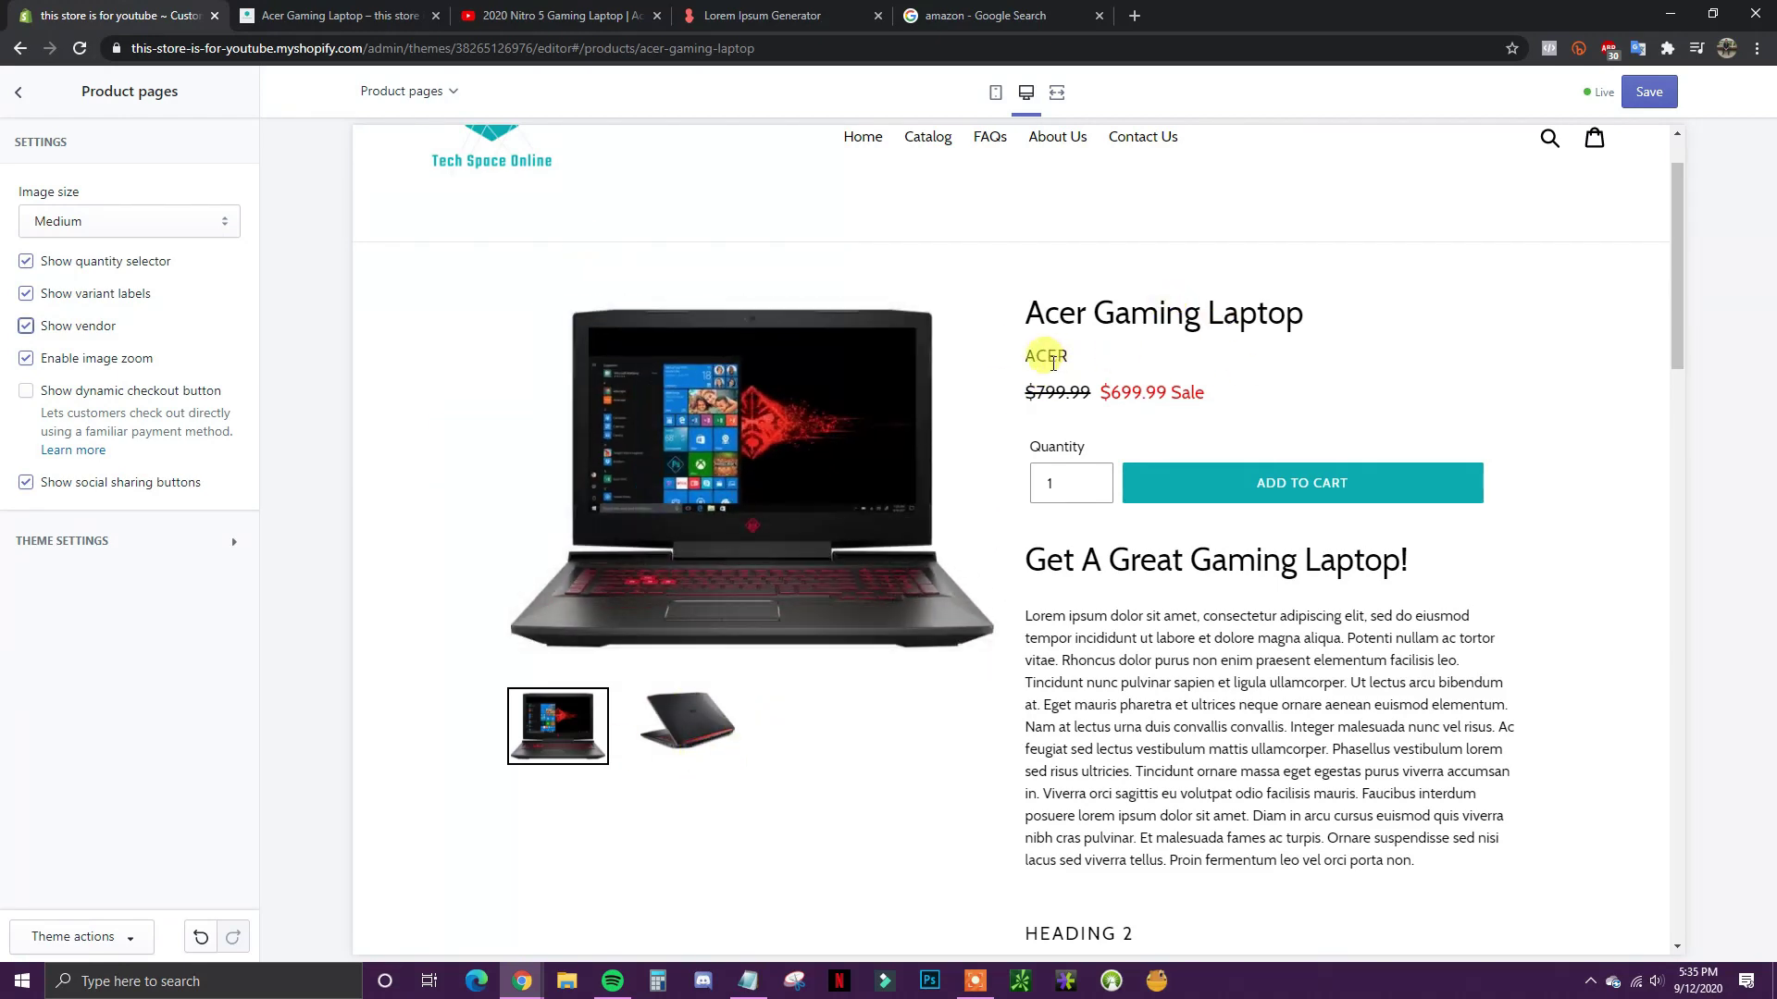
pyautogui.scroll(-1, 1043, 349)
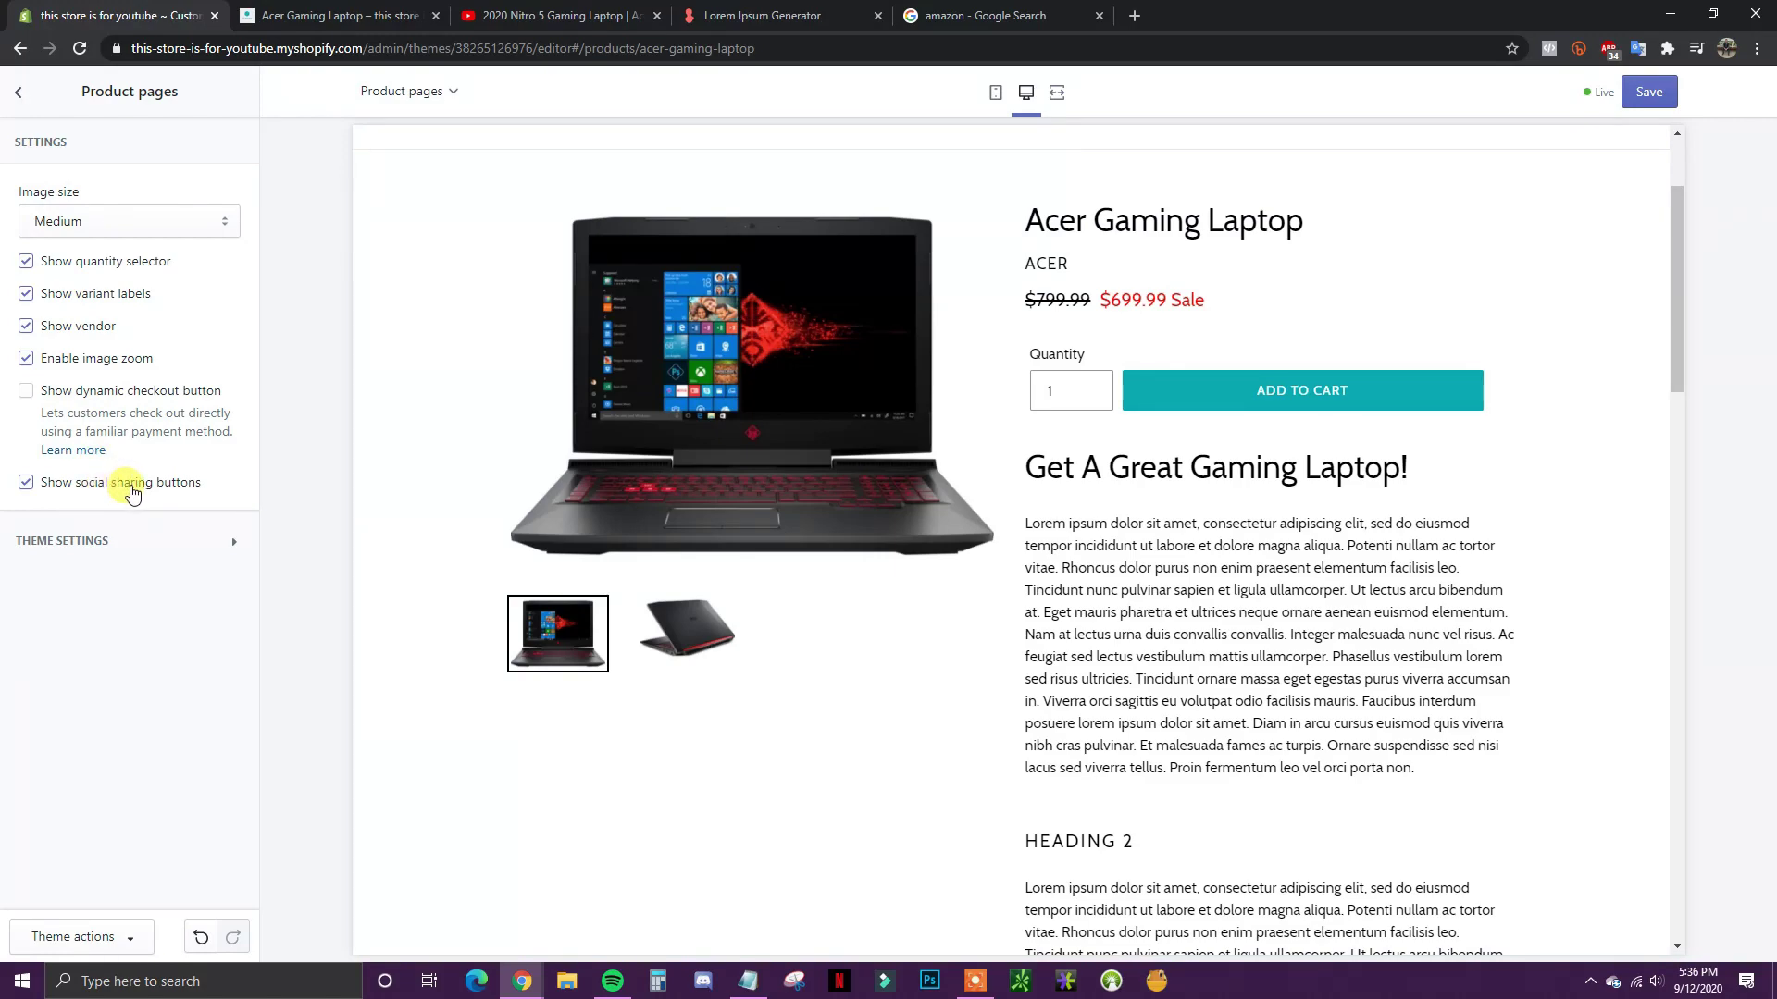
# Step: Toggle the social sharing buttons off and back on, check them below the product video, and show the dynamic checkout button
pyautogui.click(133, 493)
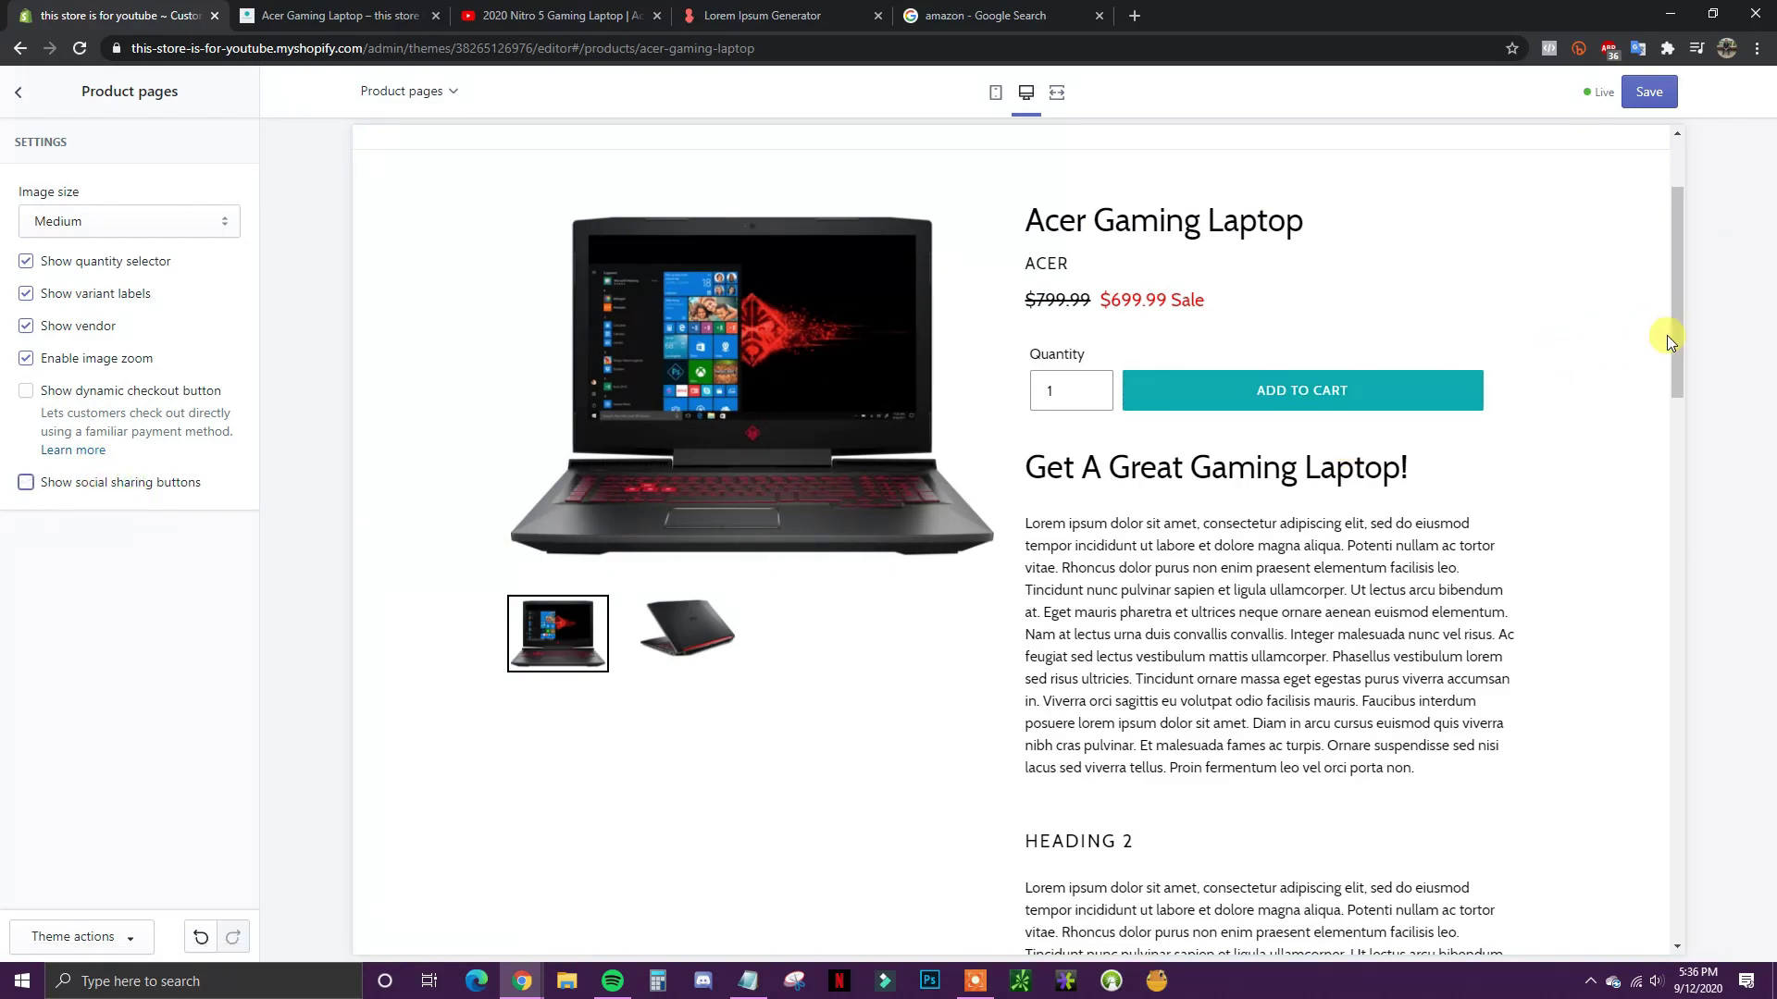
pyautogui.moveTo(1677, 352); pyautogui.dragTo(1721, 813)
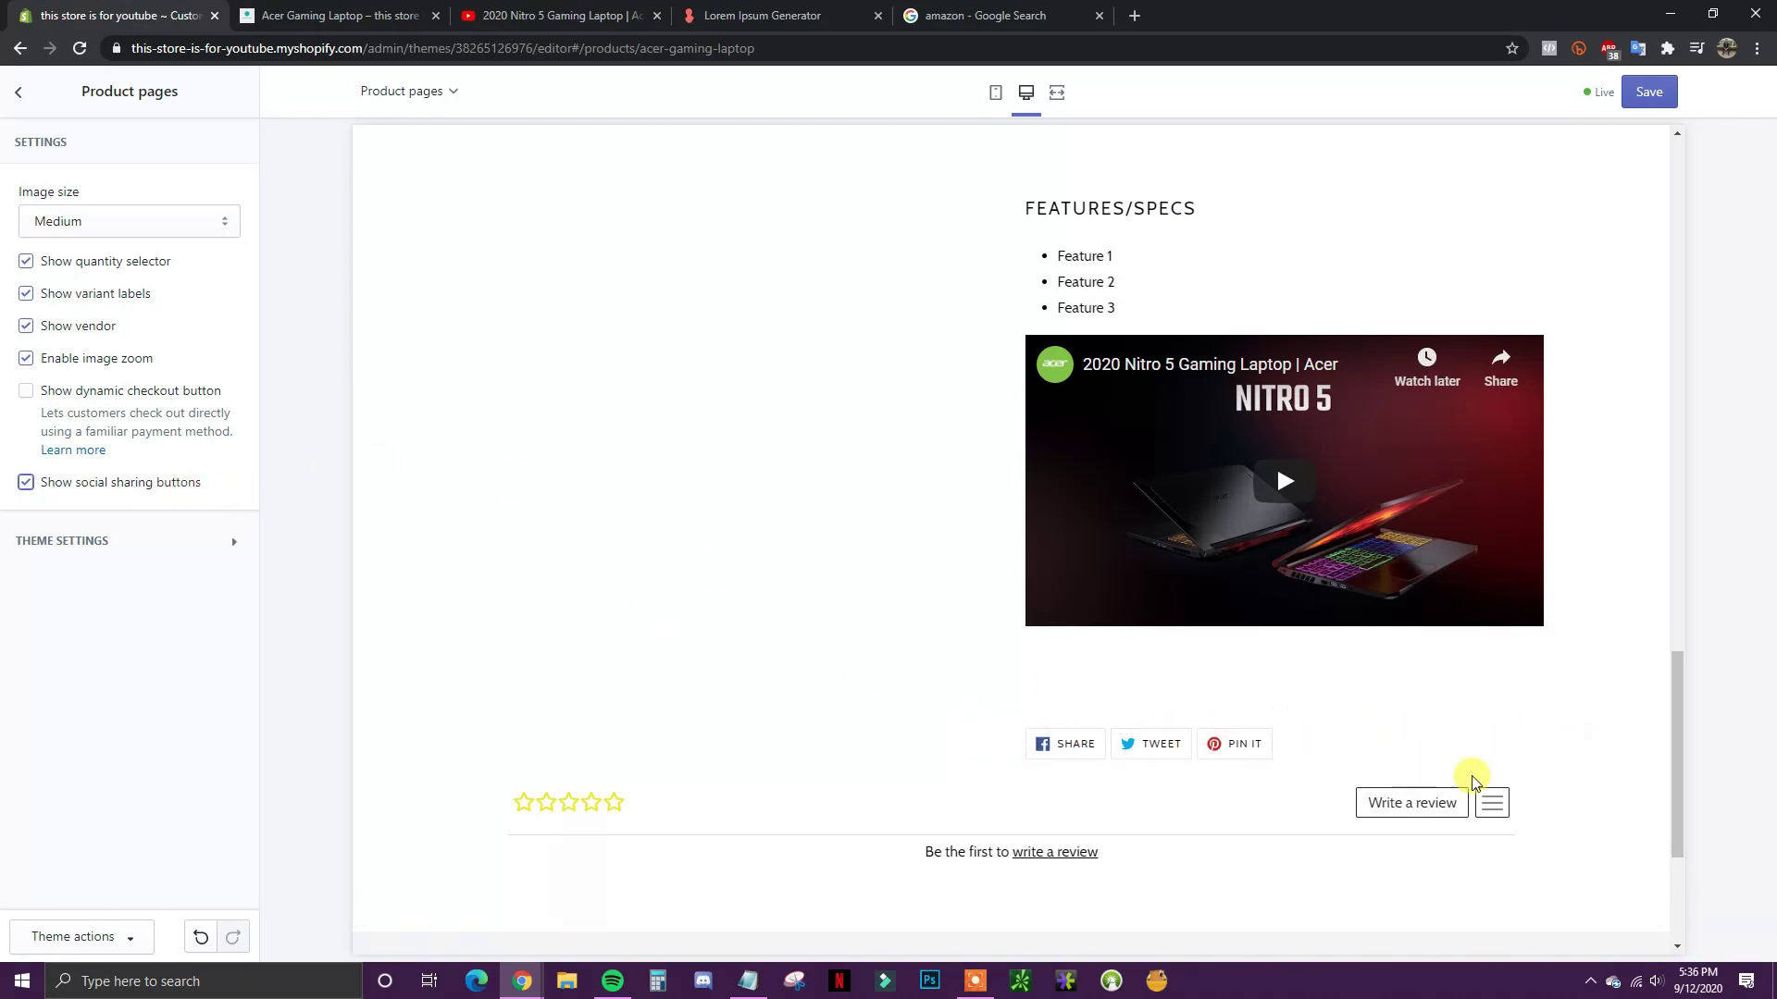
pyautogui.moveTo(1690, 798); pyautogui.dragTo(1420, 337)
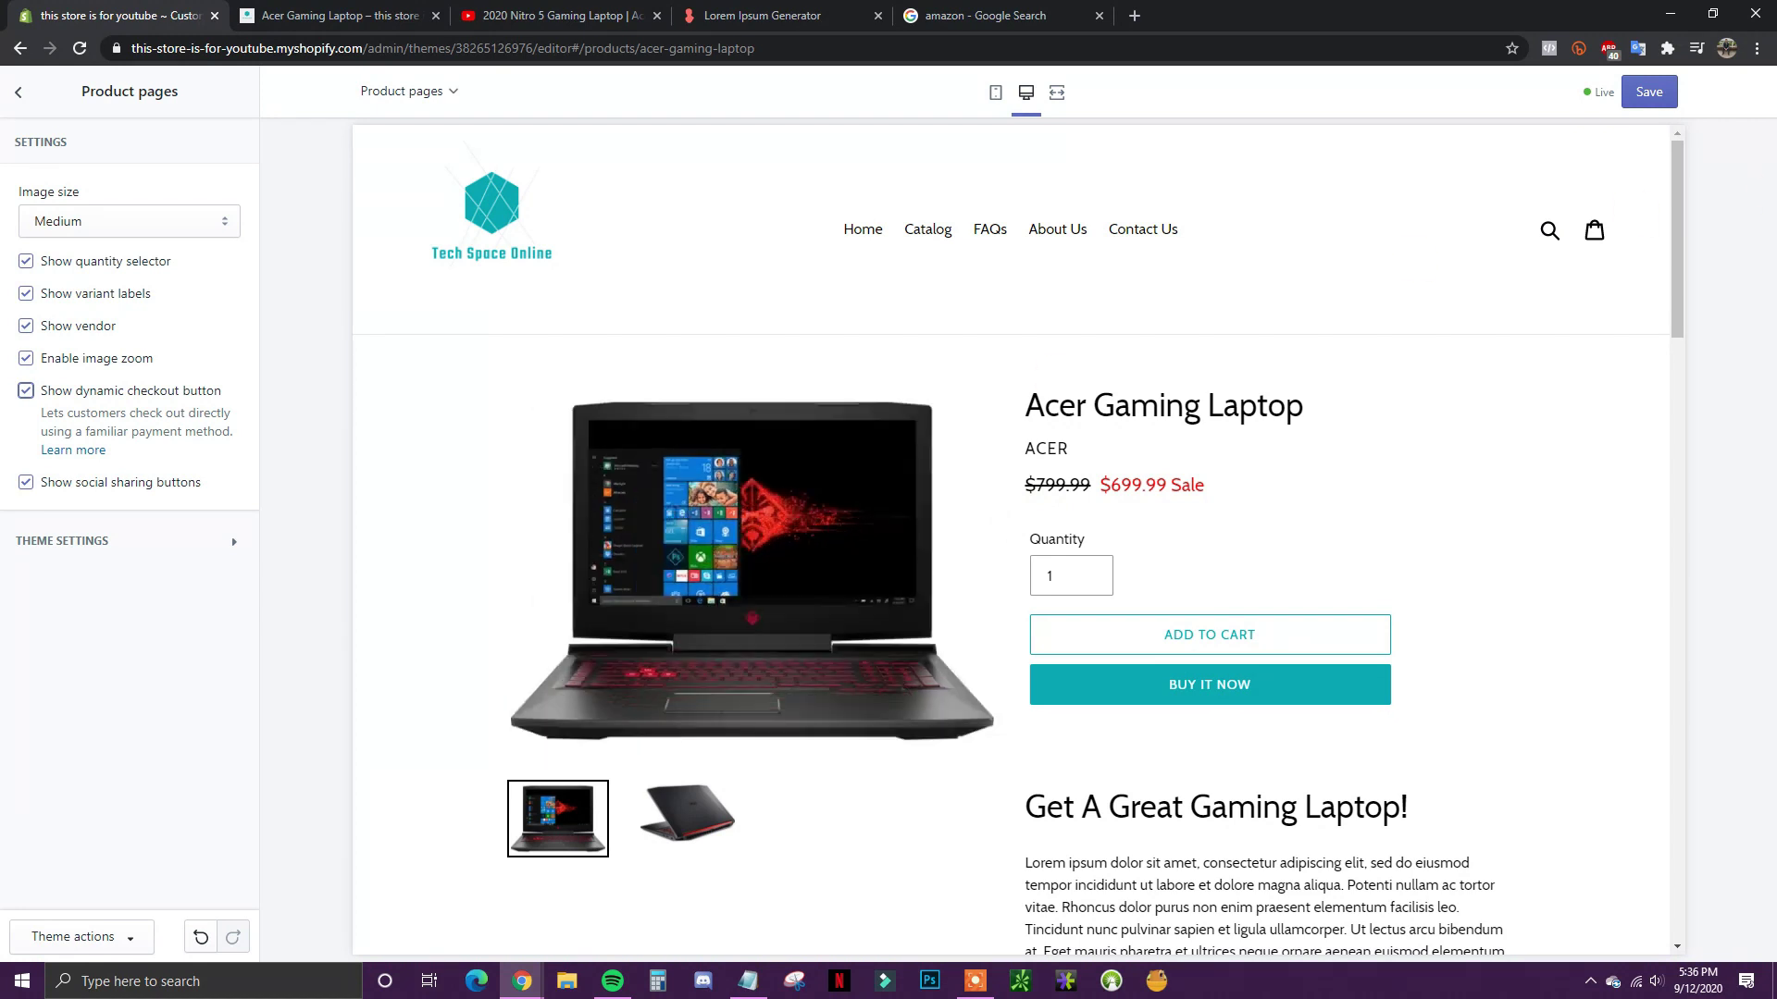
# Step: Save the product page settings and return to the theme's list of sections
pyautogui.click(1649, 98)
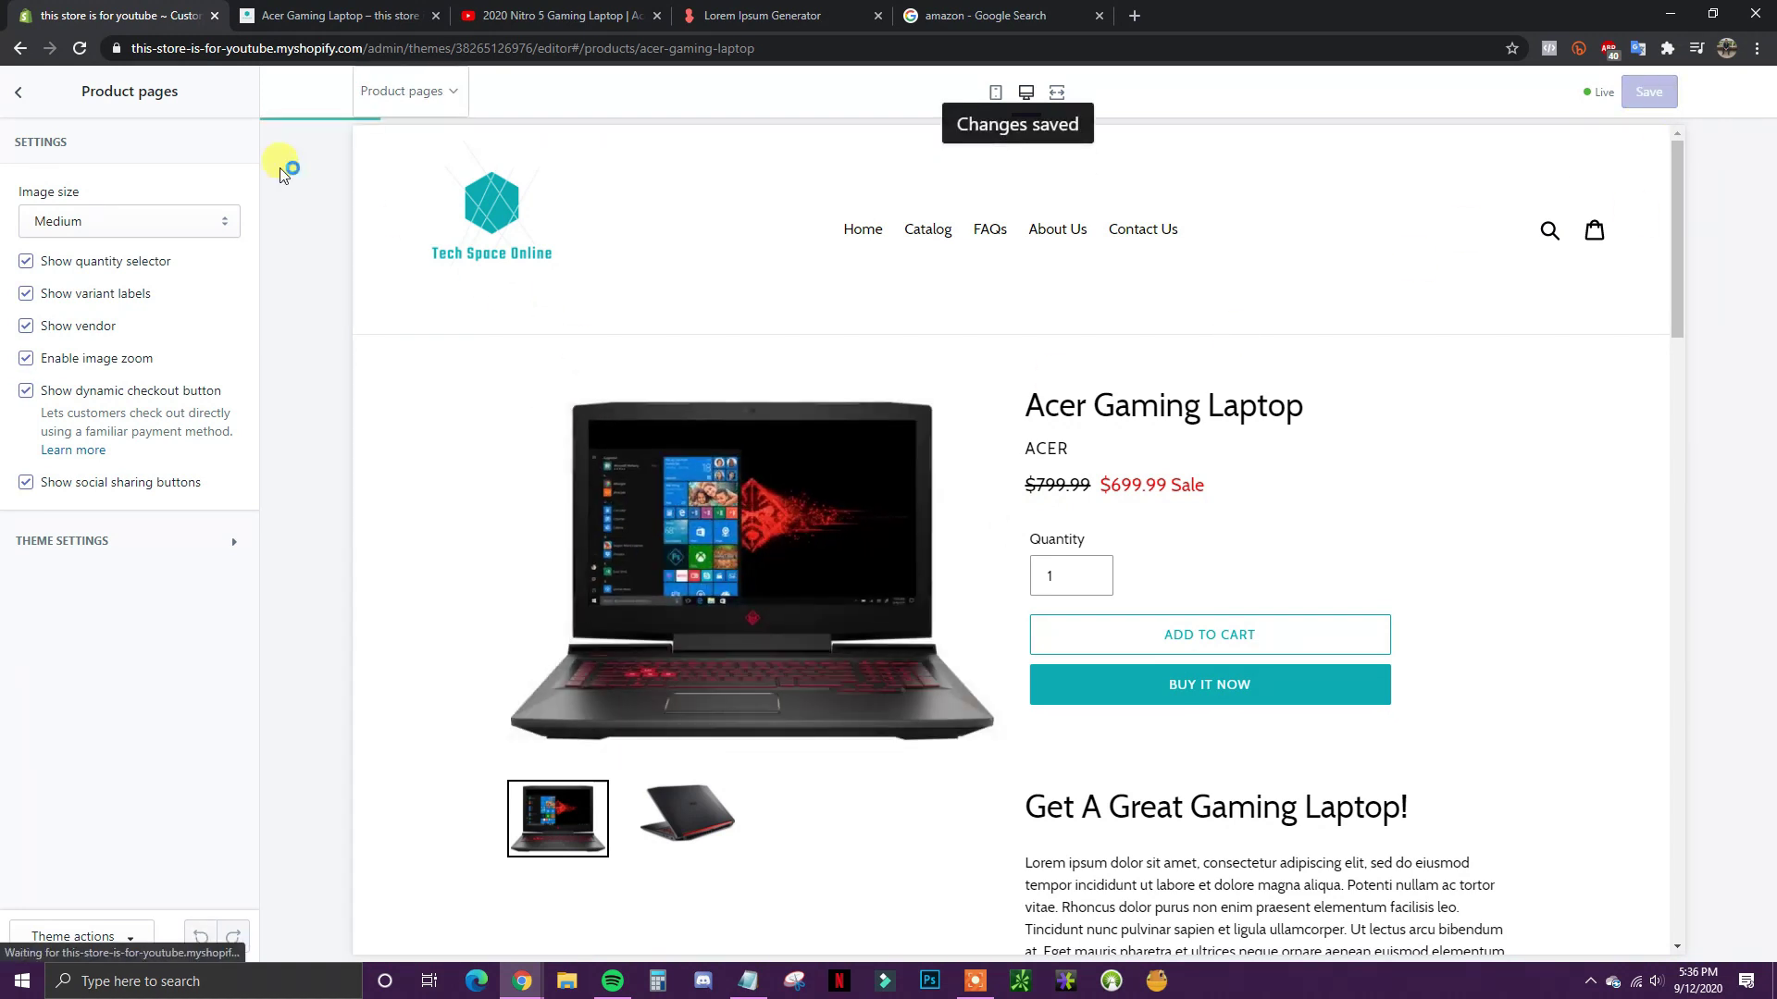
pyautogui.click(23, 95)
pyautogui.click(21, 91)
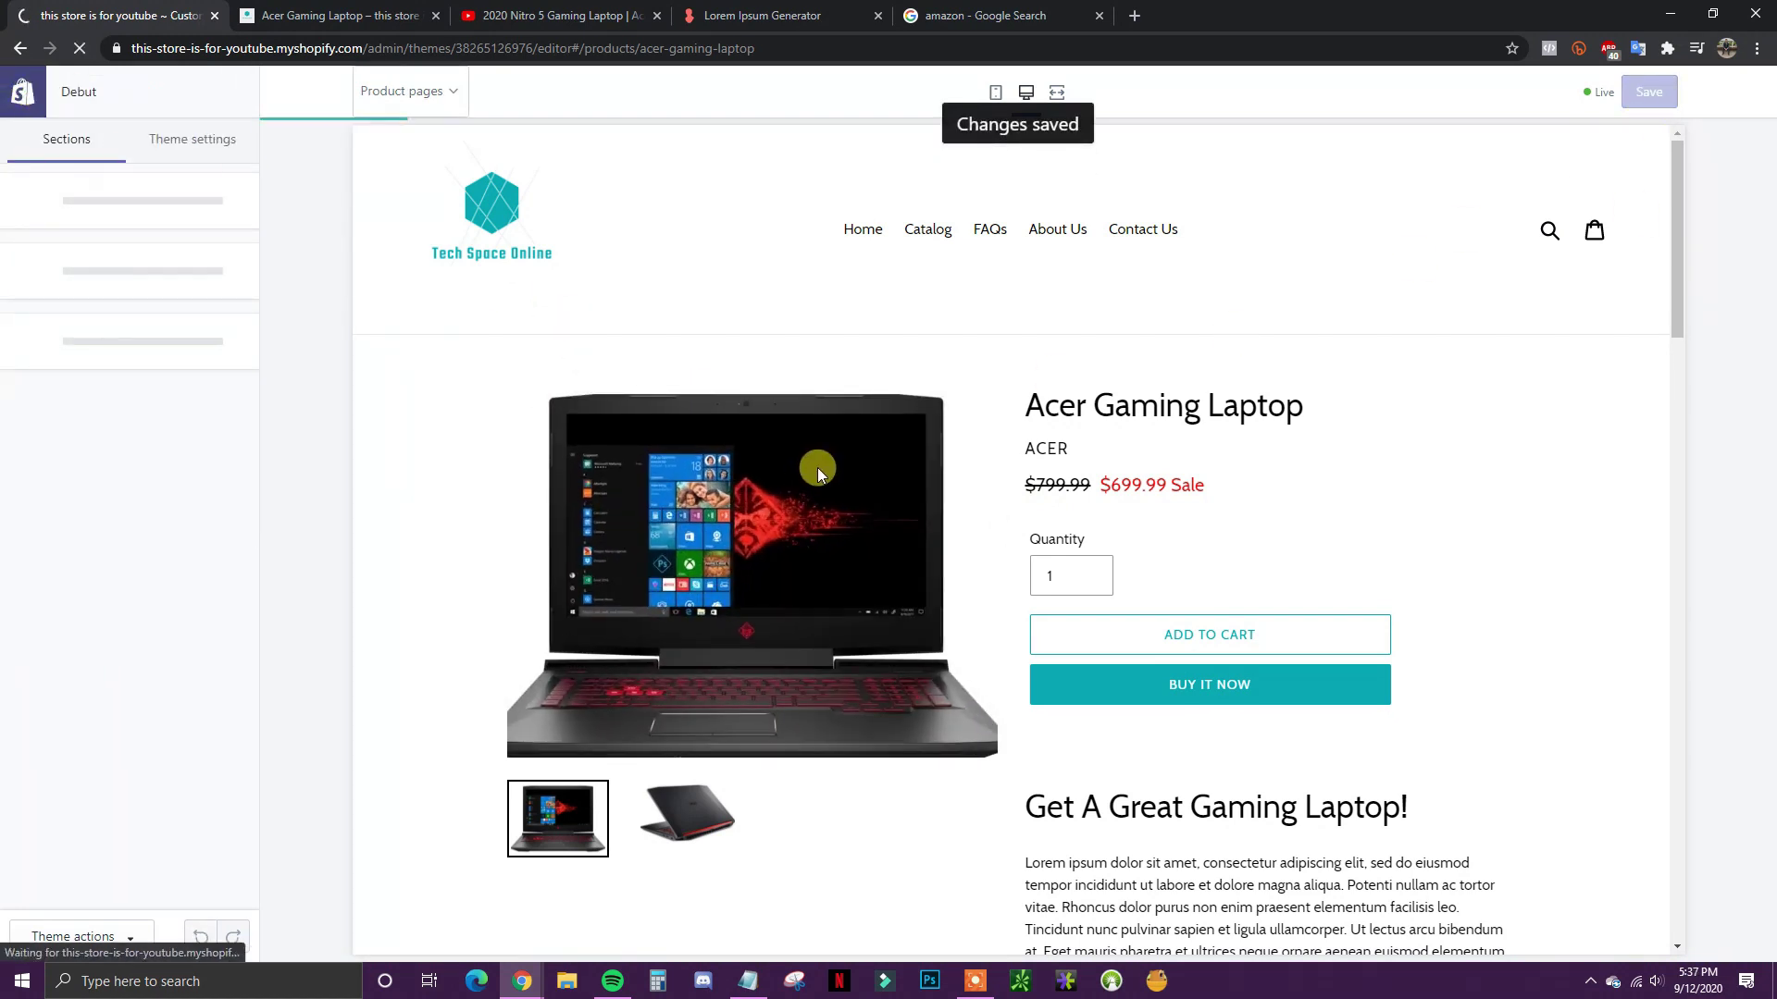